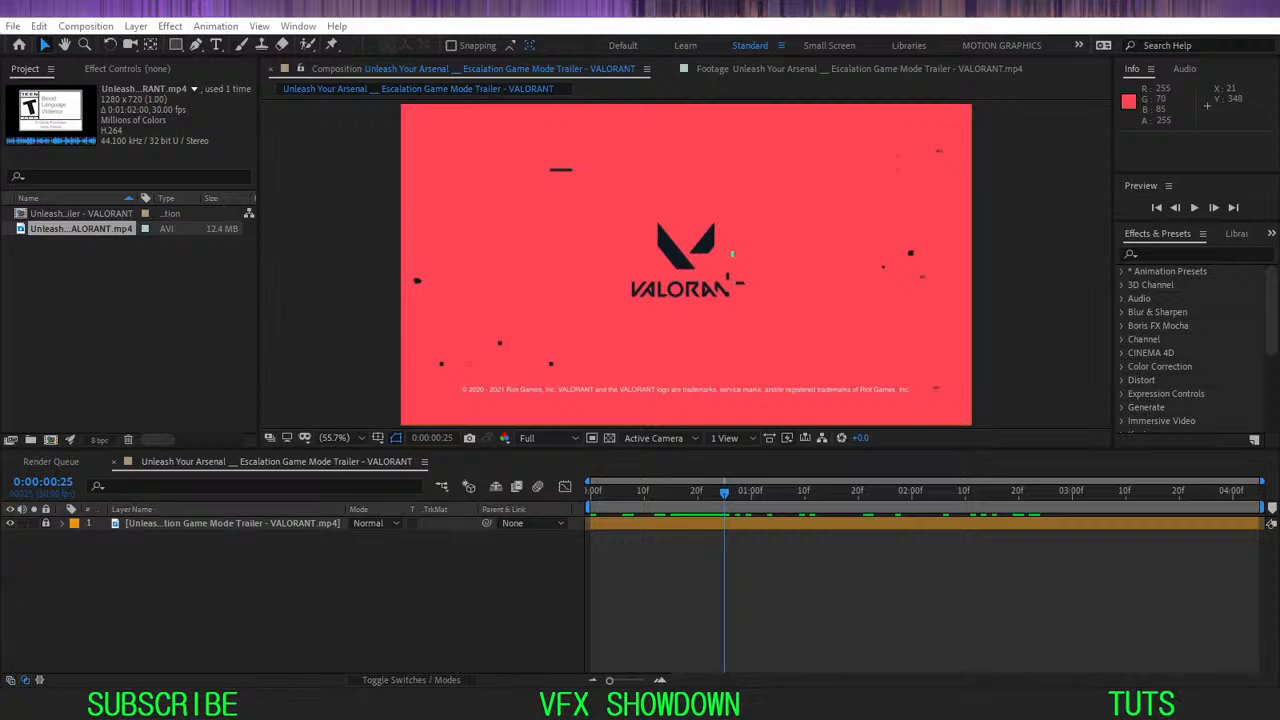
# - Play the reference trailer clip from the beginning to review the VALORANT logo animation
pyautogui.moveTo(0, 170); pyautogui.dragTo(222, 8)
pyautogui.moveTo(474, 12); pyautogui.dragTo(0, 562)
pyautogui.click(520, 590)
pyautogui.press('space')
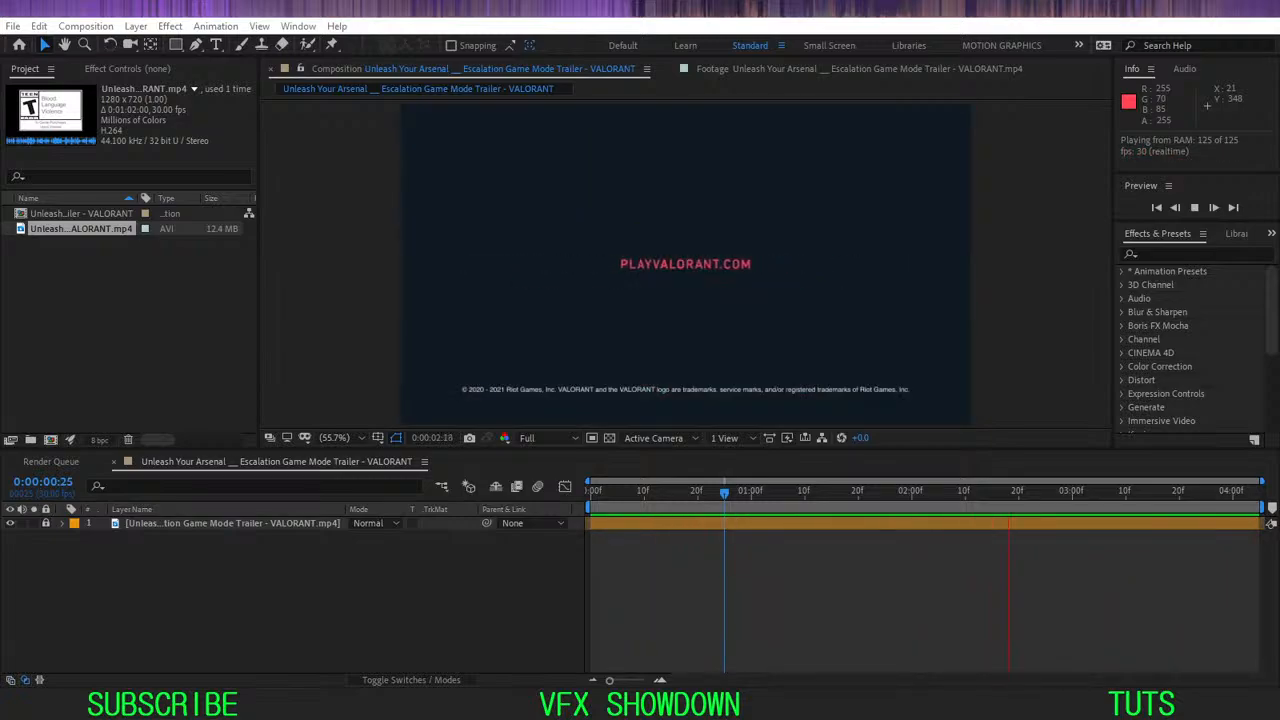
pyautogui.moveTo(681, 490); pyautogui.dragTo(556, 592)
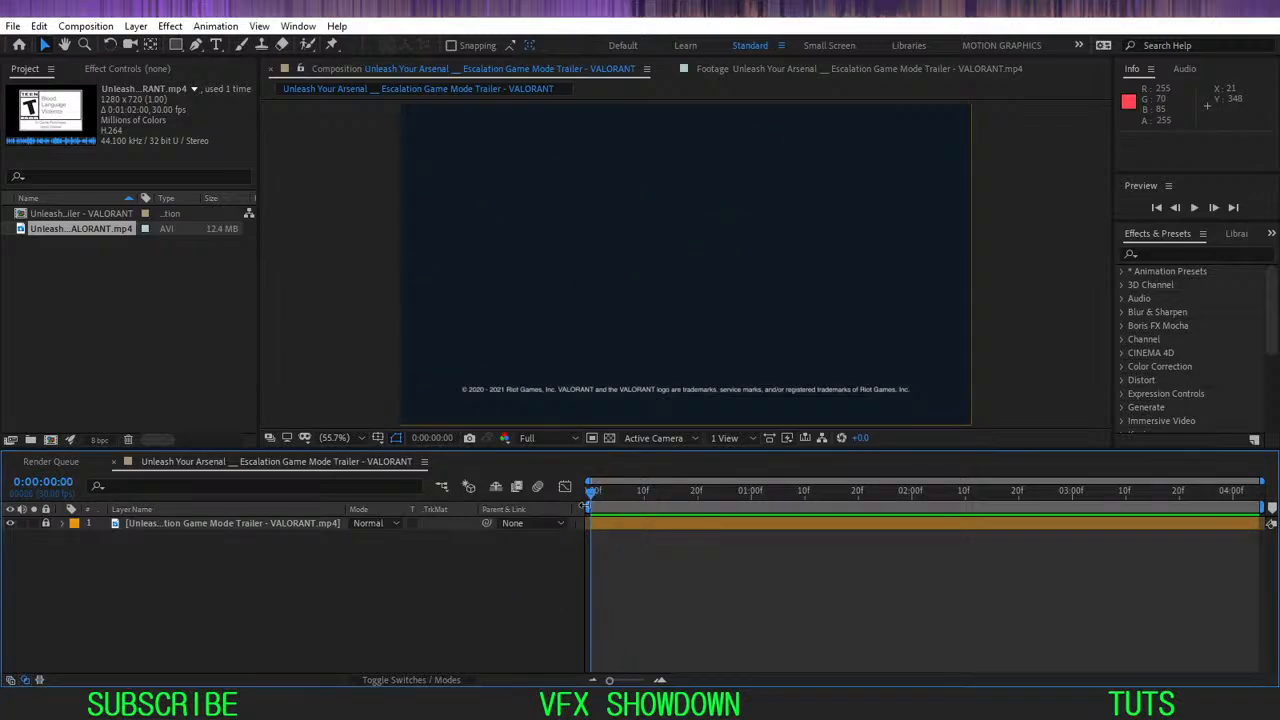
pyautogui.press('space')
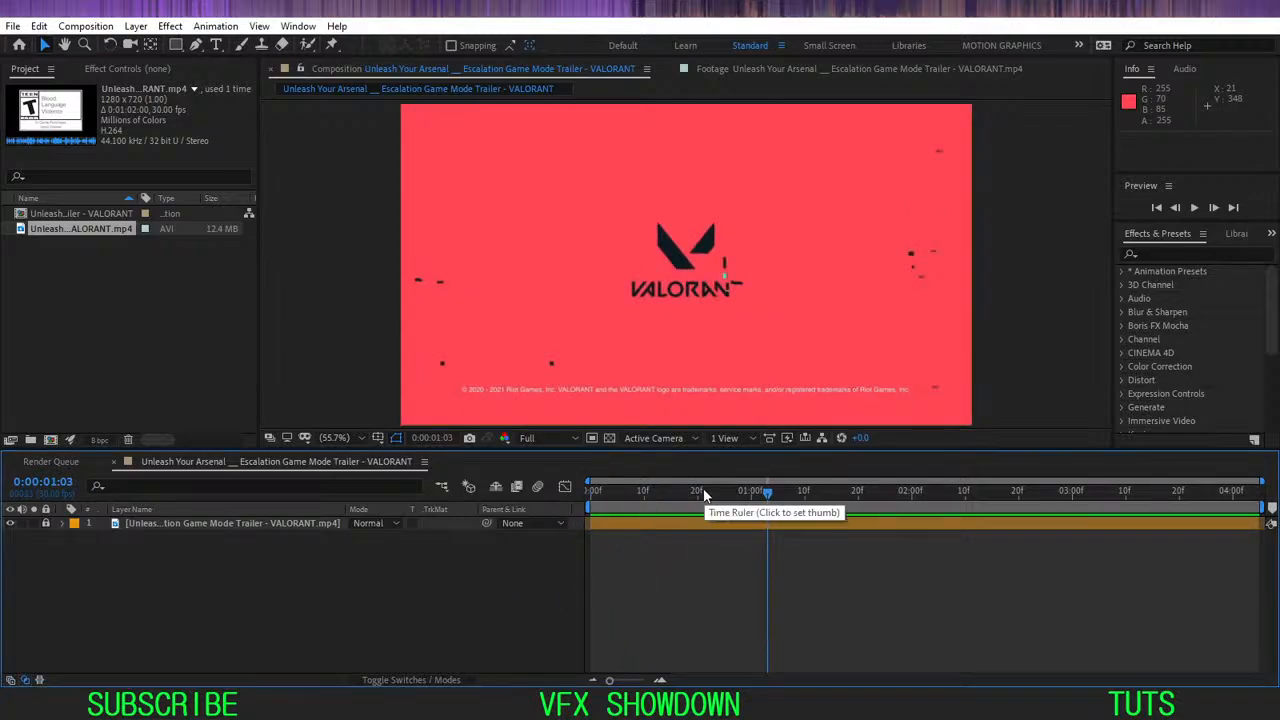
pyautogui.moveTo(717, 497); pyautogui.dragTo(503, 571)
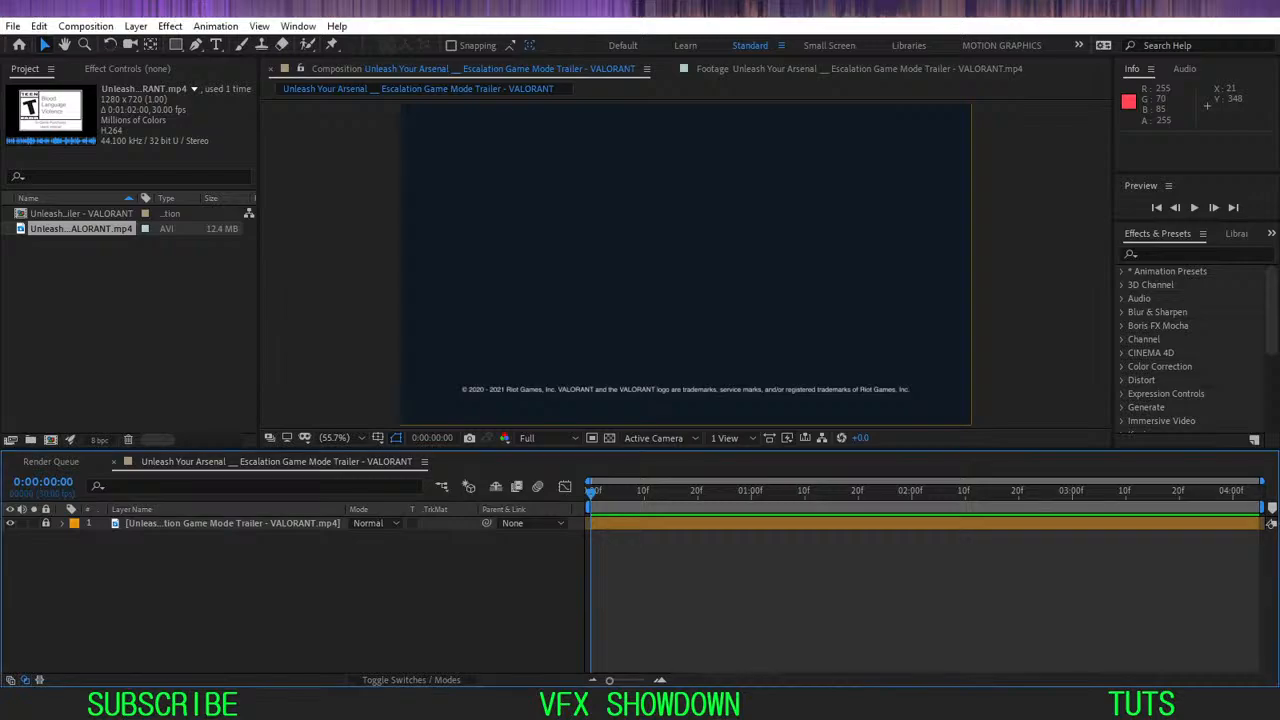
pyautogui.press('space')
pyautogui.press('space')
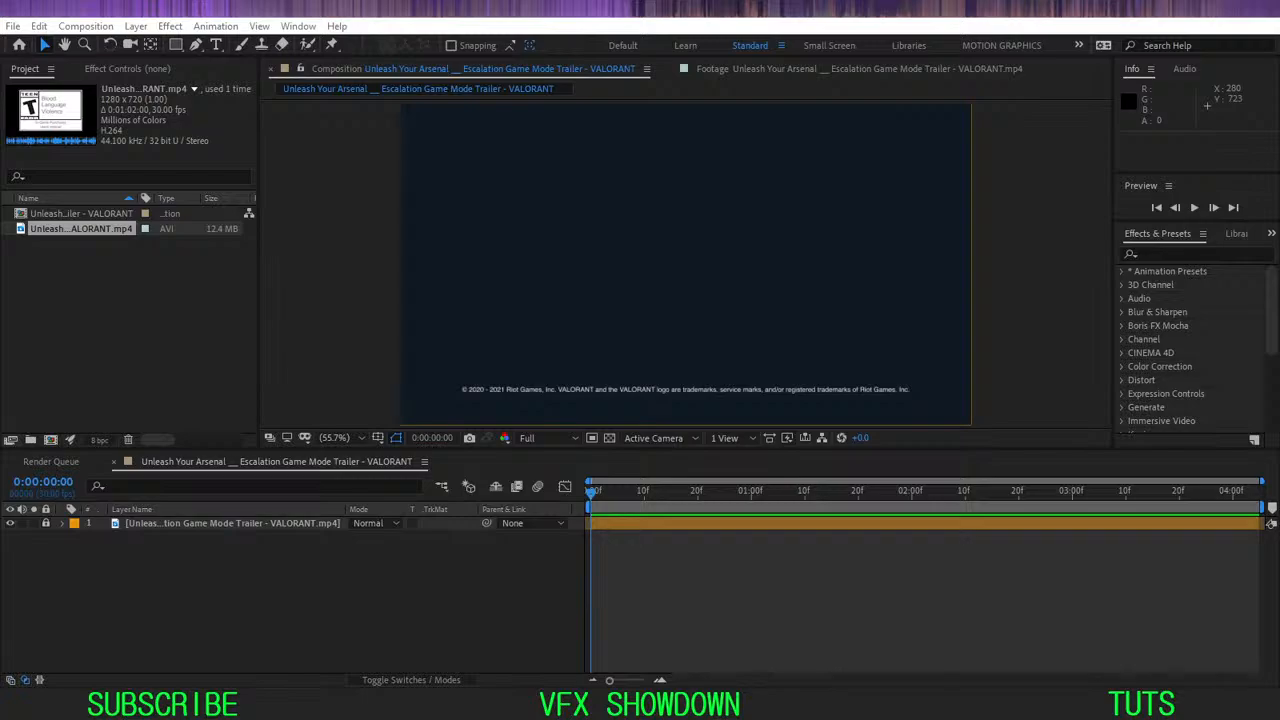
# - Examine the logo and wordmark up close at 0:00:00:10, and return to the start with the whole frame fitted
pyautogui.click(640, 600)
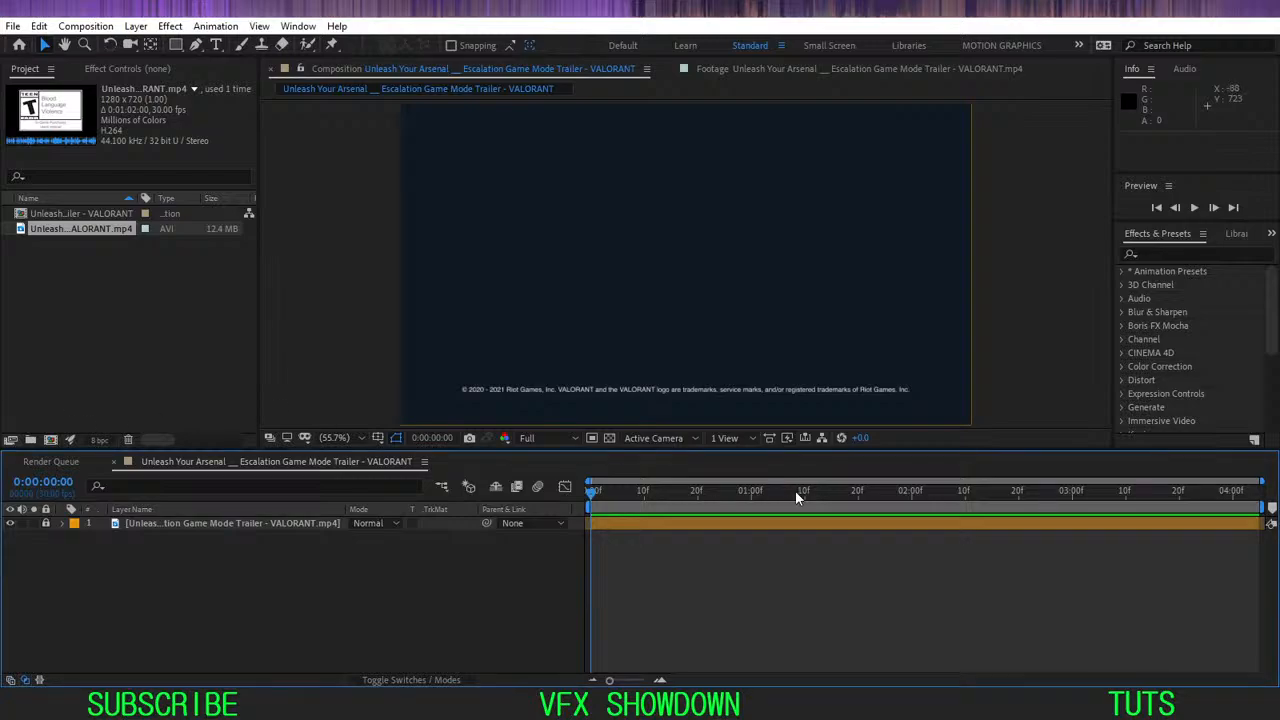
pyautogui.click(643, 496)
pyautogui.scroll(2, 658, 284)
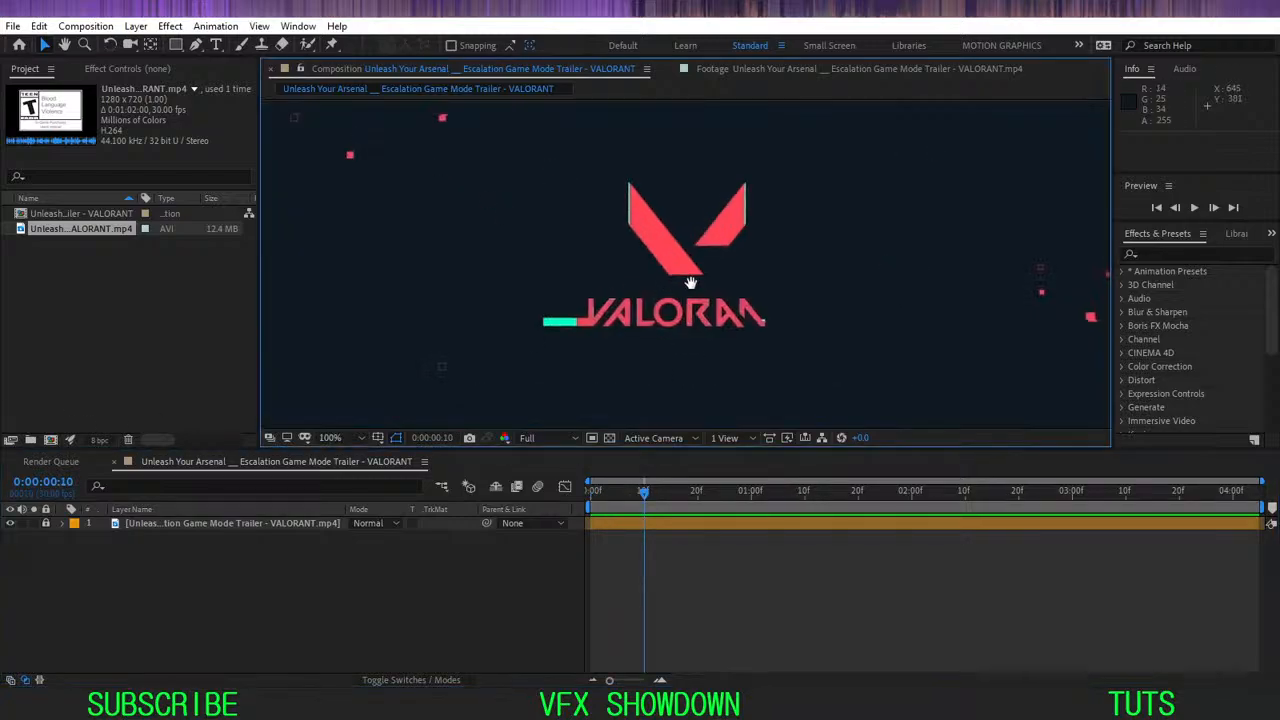
pyautogui.moveTo(646, 492); pyautogui.dragTo(655, 540)
pyautogui.click(345, 437)
pyautogui.click(340, 176)
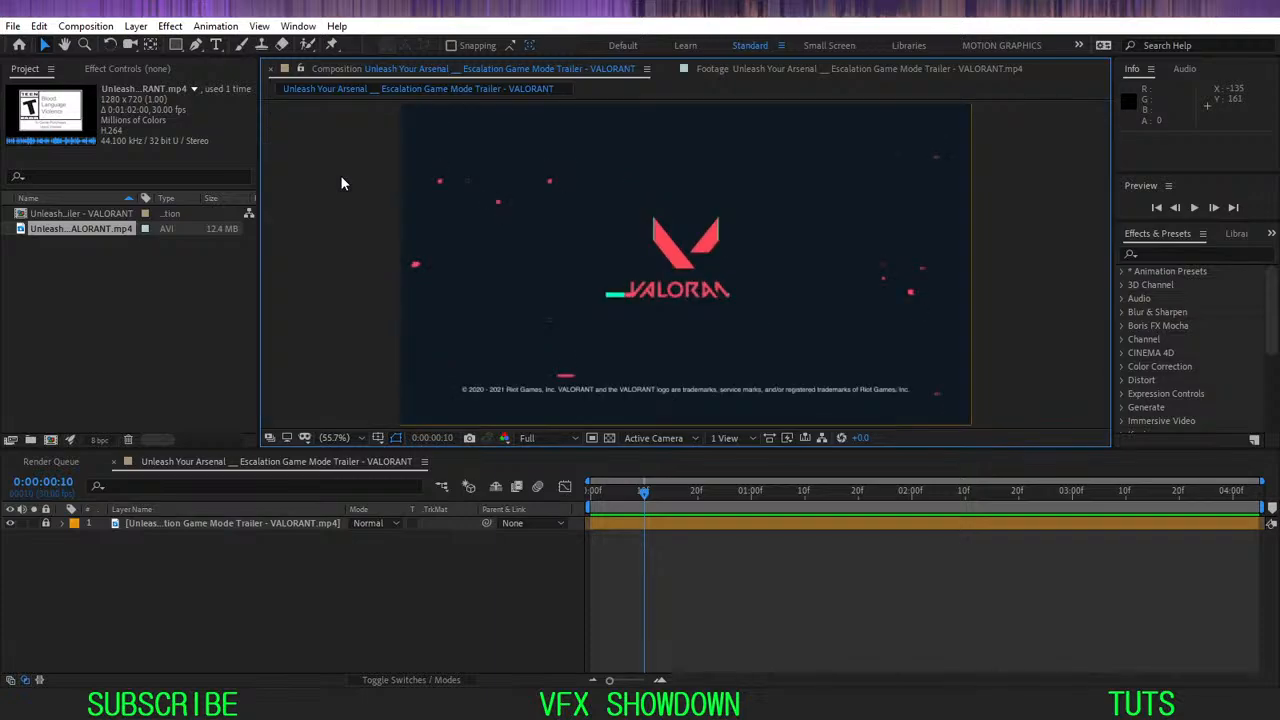
pyautogui.click(363, 437)
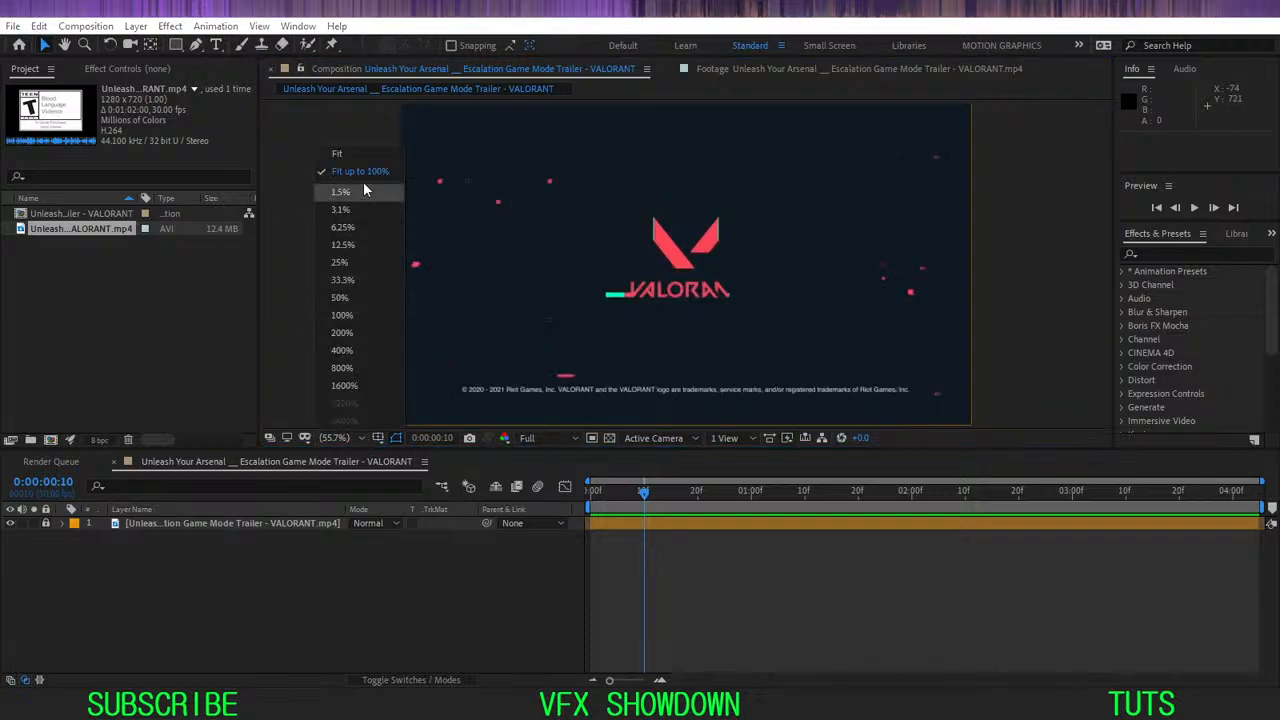
pyautogui.click(365, 180)
pyautogui.moveTo(614, 497); pyautogui.dragTo(575, 510)
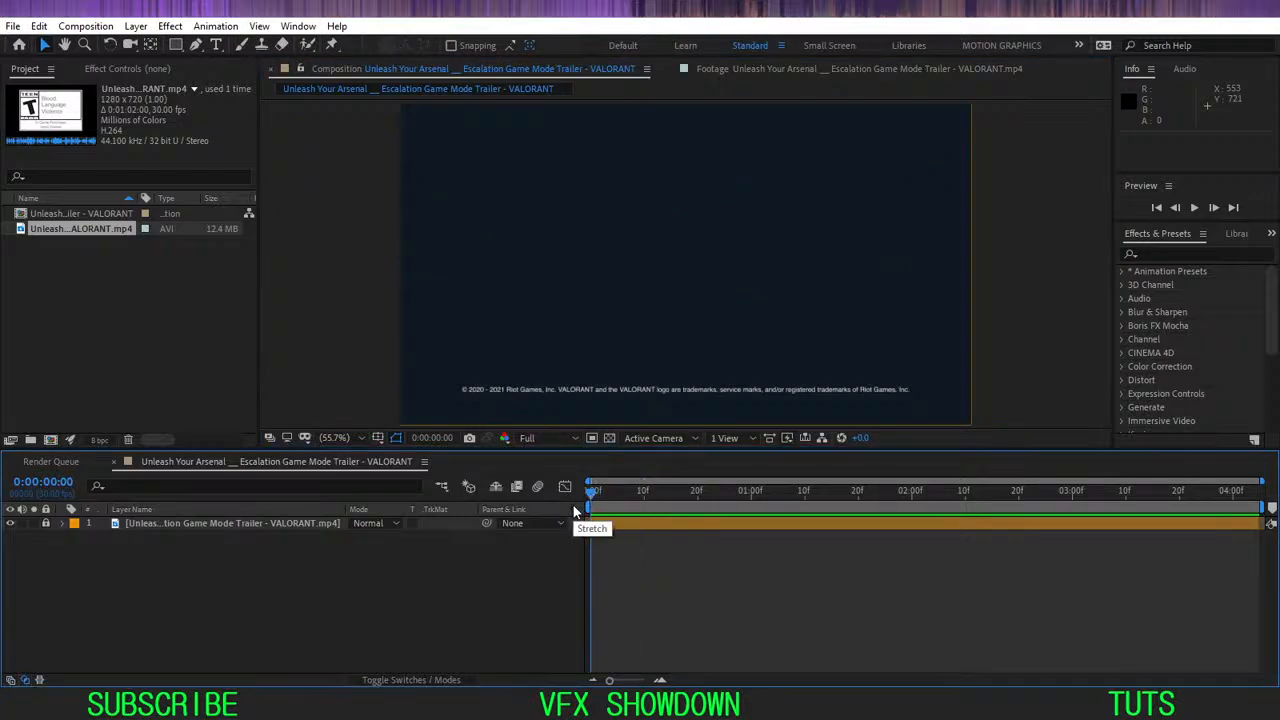
# - Examine the logo reveal up close at 0:00:00:29 and 0:00:00:14, and go back through its opening frames
pyautogui.moveTo(612, 493); pyautogui.dragTo(746, 495)
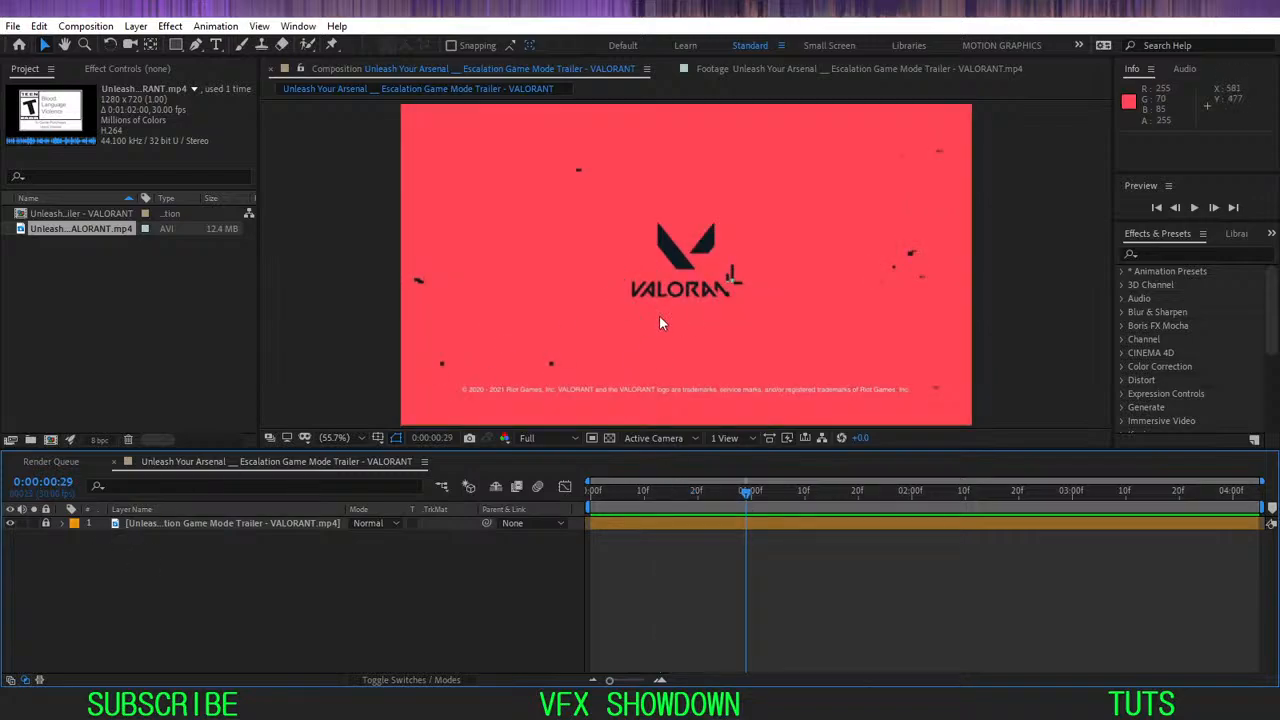
pyautogui.click(637, 297)
pyautogui.scroll(1, 635, 282)
pyautogui.moveTo(677, 313); pyautogui.dragTo(678, 307)
pyautogui.moveTo(561, 271); pyautogui.dragTo(805, 380)
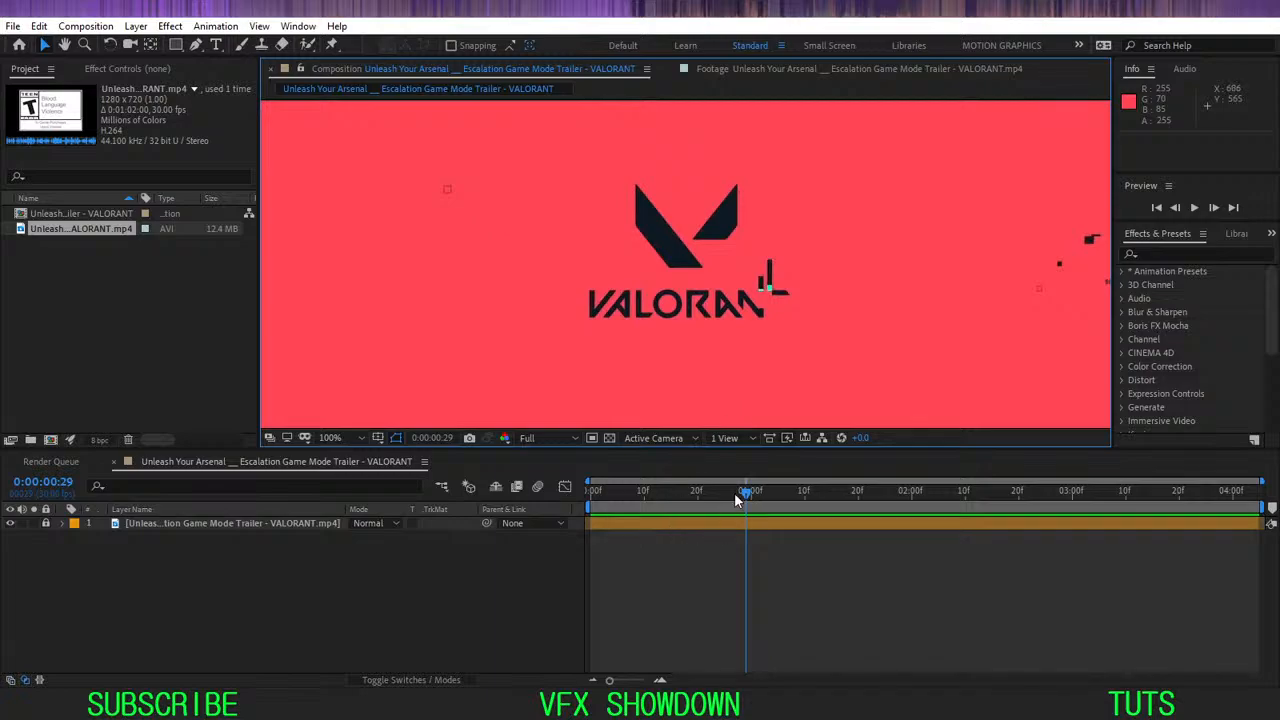
pyautogui.moveTo(734, 492); pyautogui.dragTo(669, 512)
pyautogui.scroll(-2, 612, 311)
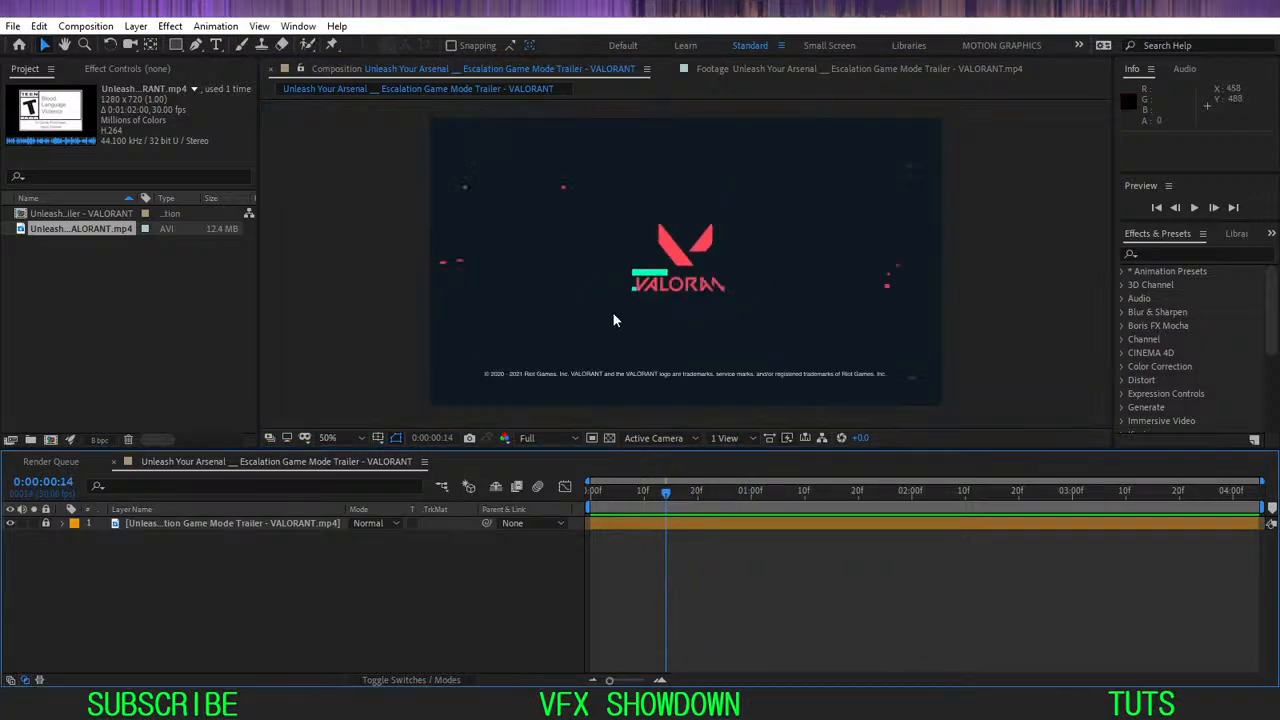
pyautogui.click(364, 438)
pyautogui.click(346, 164)
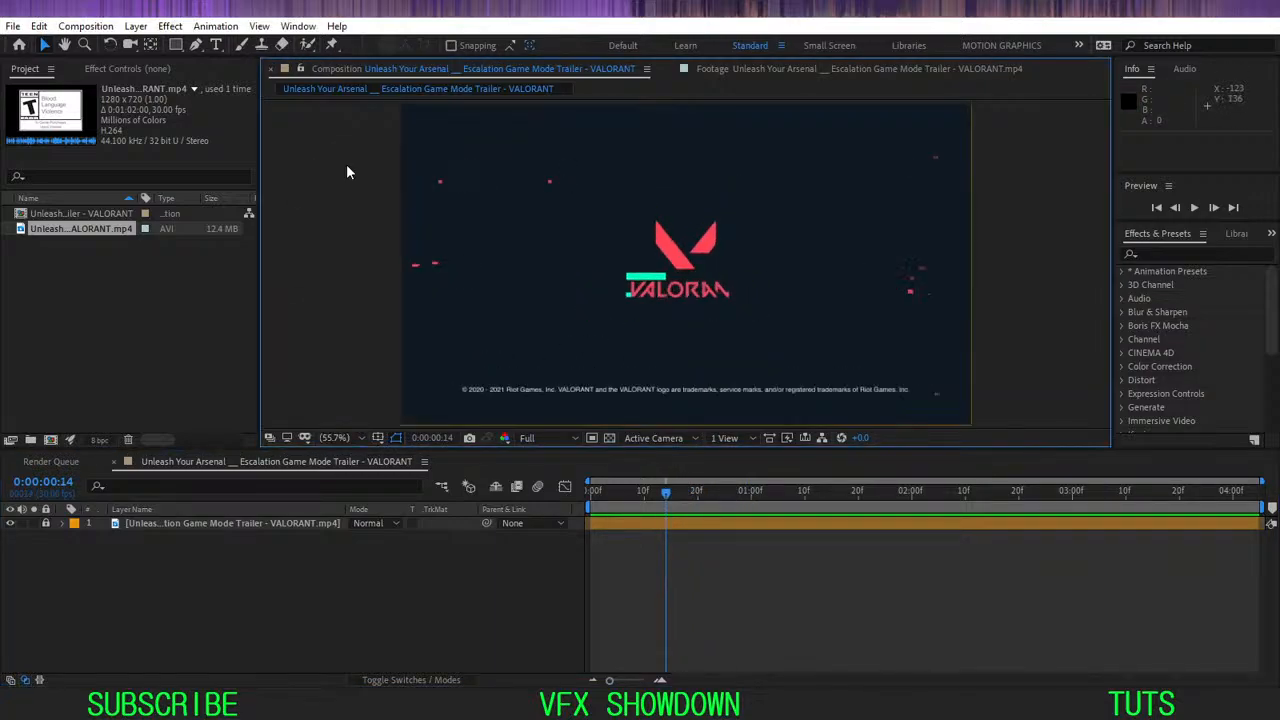
pyautogui.moveTo(666, 491); pyautogui.dragTo(599, 425)
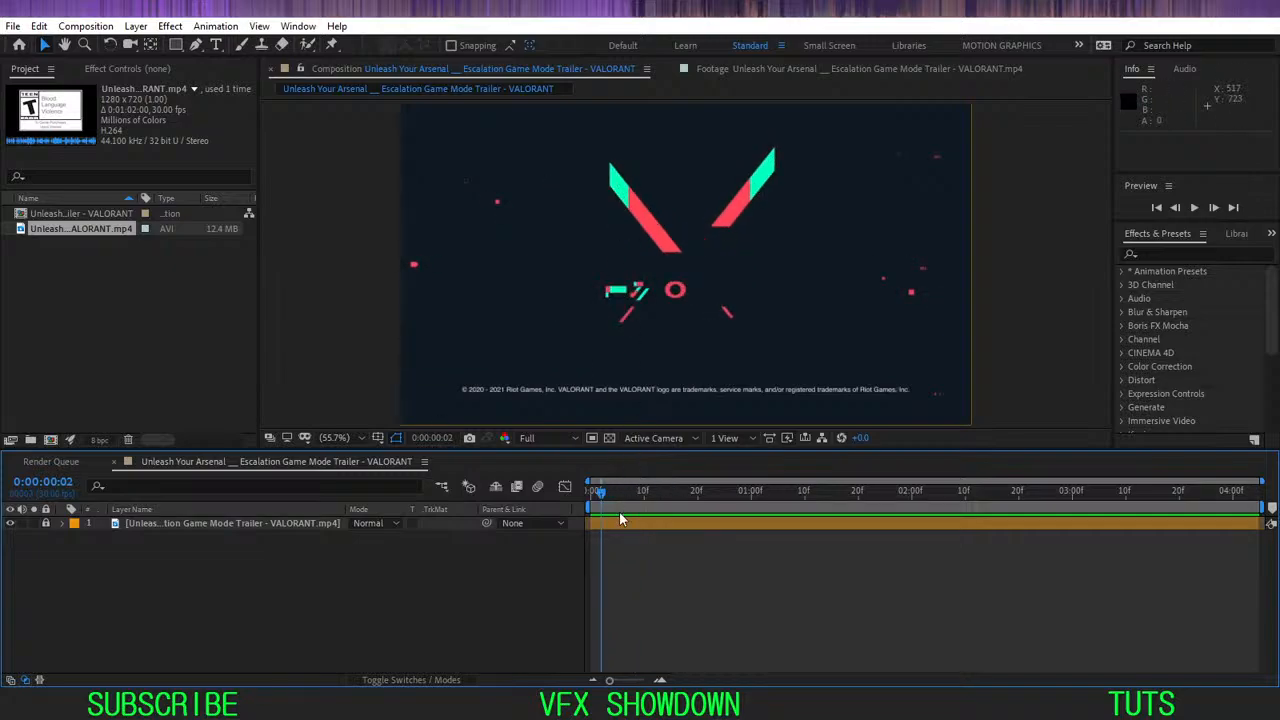
# - Examine the logo's exit around 0:00:01:28 and the shapes beside the last letter between 0:00:00:23 and 0:00:01:09
pyautogui.moveTo(626, 492); pyautogui.dragTo(896, 540)
pyautogui.press('pagedown')
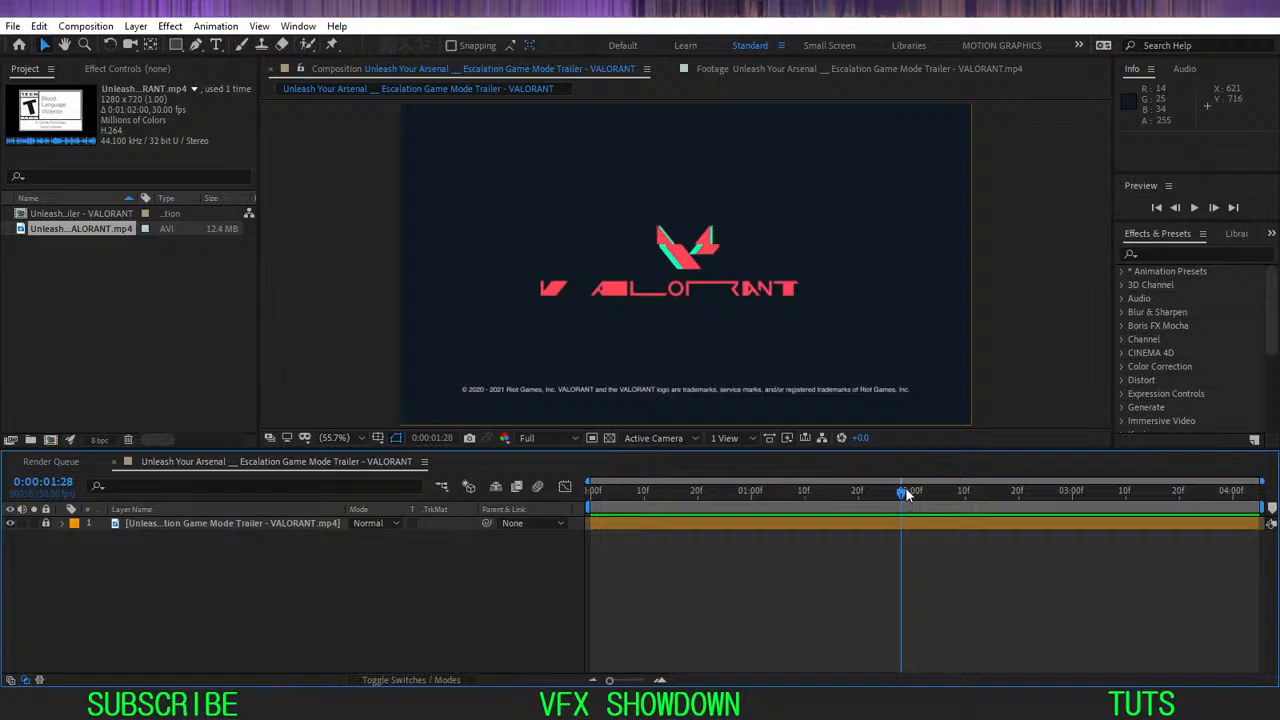
pyautogui.moveTo(901, 495); pyautogui.dragTo(714, 546)
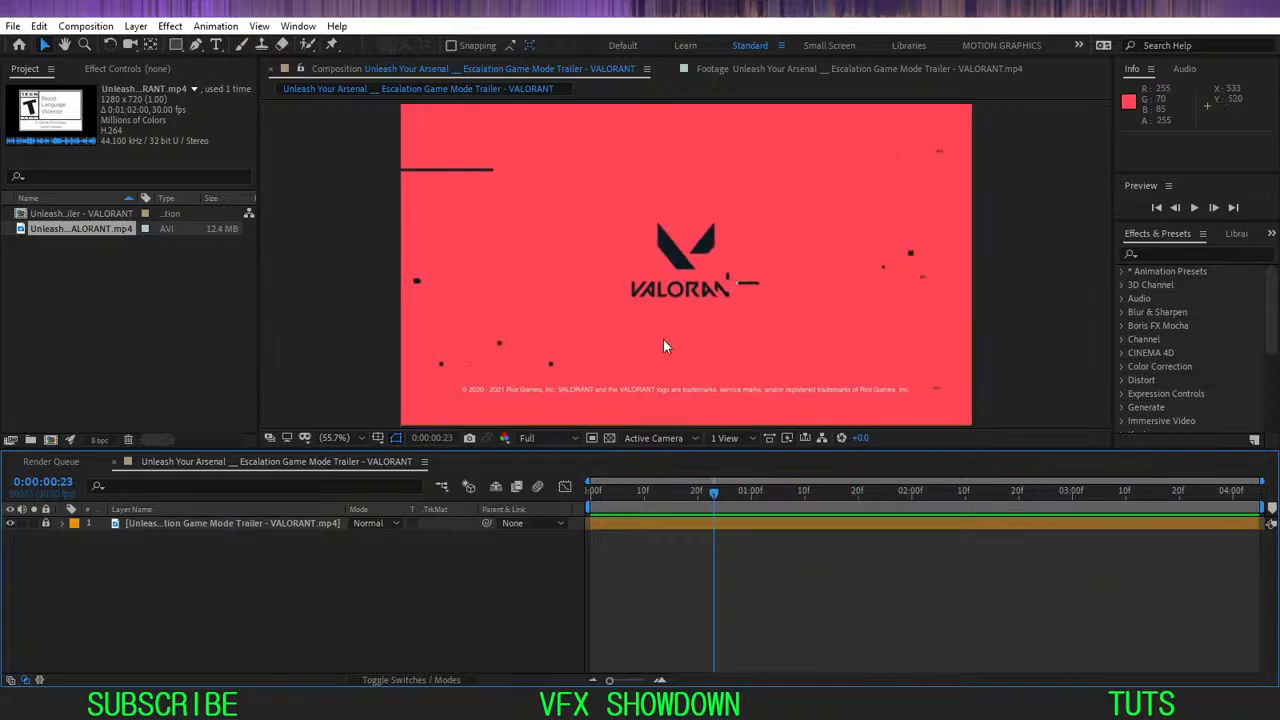
pyautogui.scroll(2, 726, 277)
pyautogui.moveTo(757, 351); pyautogui.dragTo(705, 307)
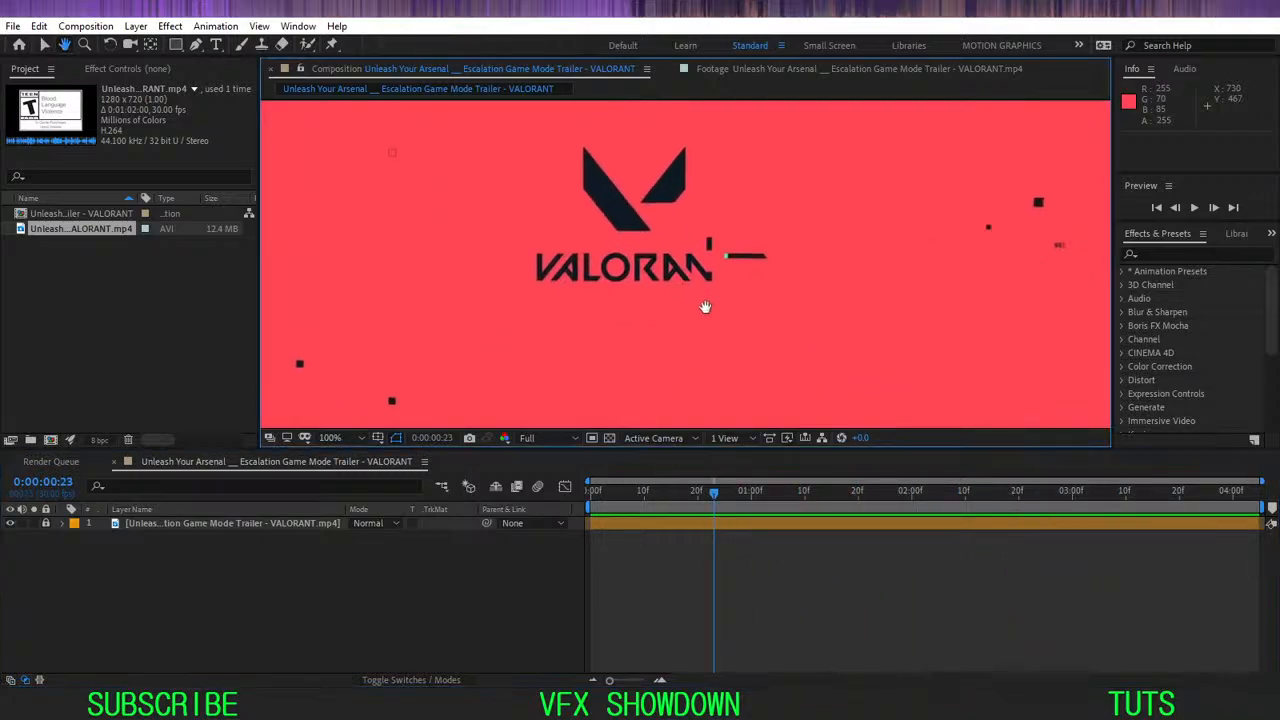
pyautogui.press('v')
pyautogui.moveTo(709, 497)
pyautogui.mouseDown()
pyautogui.moveTo(643, 497)
pyautogui.moveTo(729, 493)
pyautogui.mouseUp()
pyautogui.scroll(-1, 688, 291)
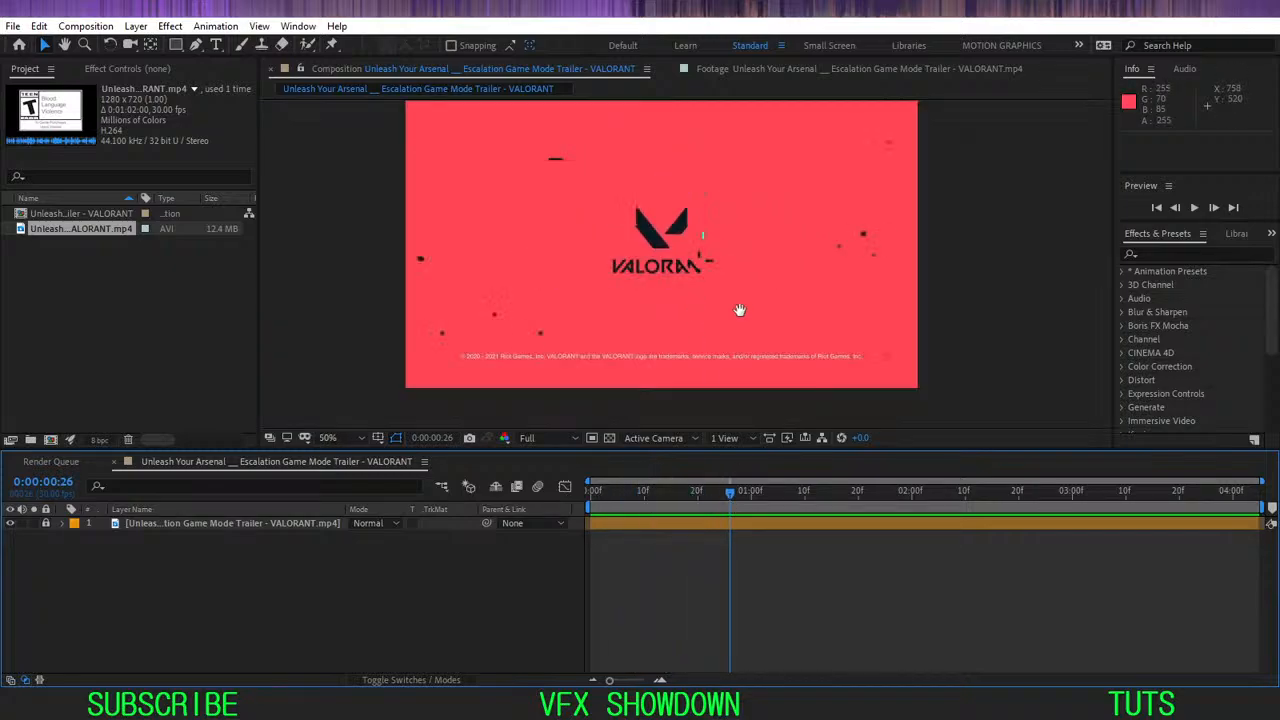
pyautogui.moveTo(740, 310); pyautogui.dragTo(705, 324)
pyautogui.moveTo(718, 495); pyautogui.dragTo(800, 493)
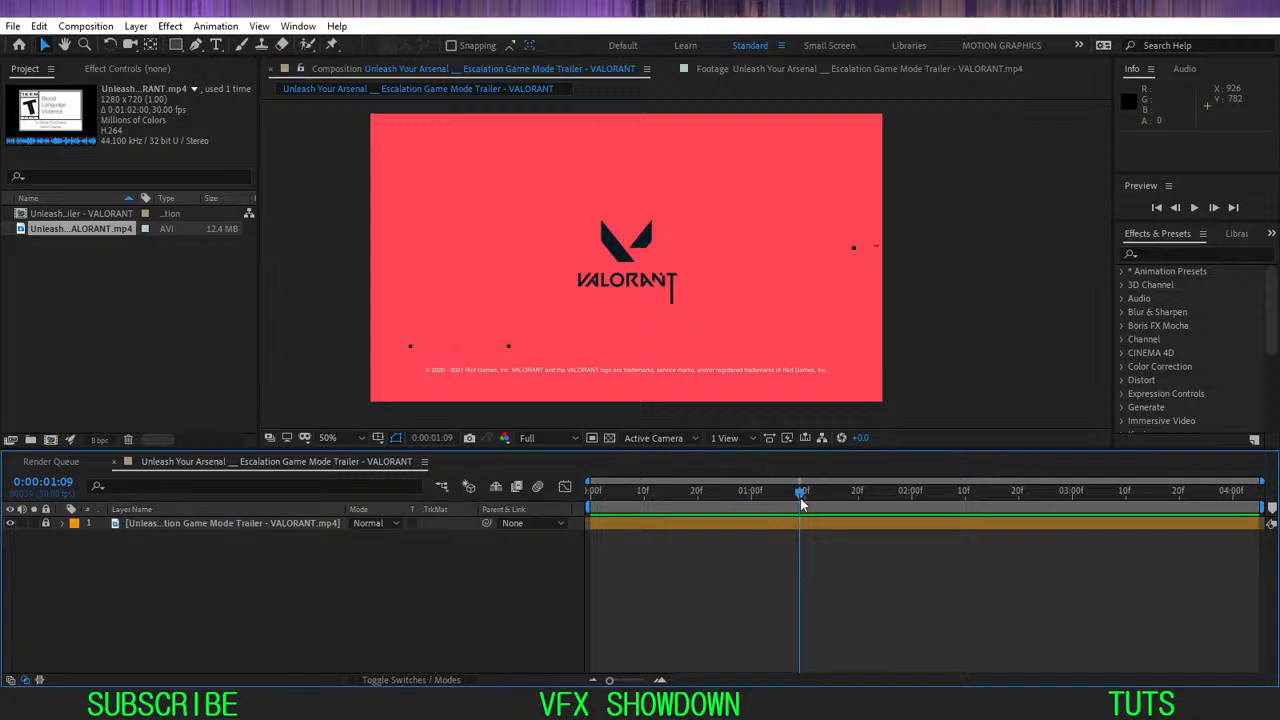
# - Add a text layer reading "valorant" in the VALORANT font at 40 px near the centre of the composition, with the playhead at the start
pyautogui.moveTo(800, 498); pyautogui.dragTo(537, 553)
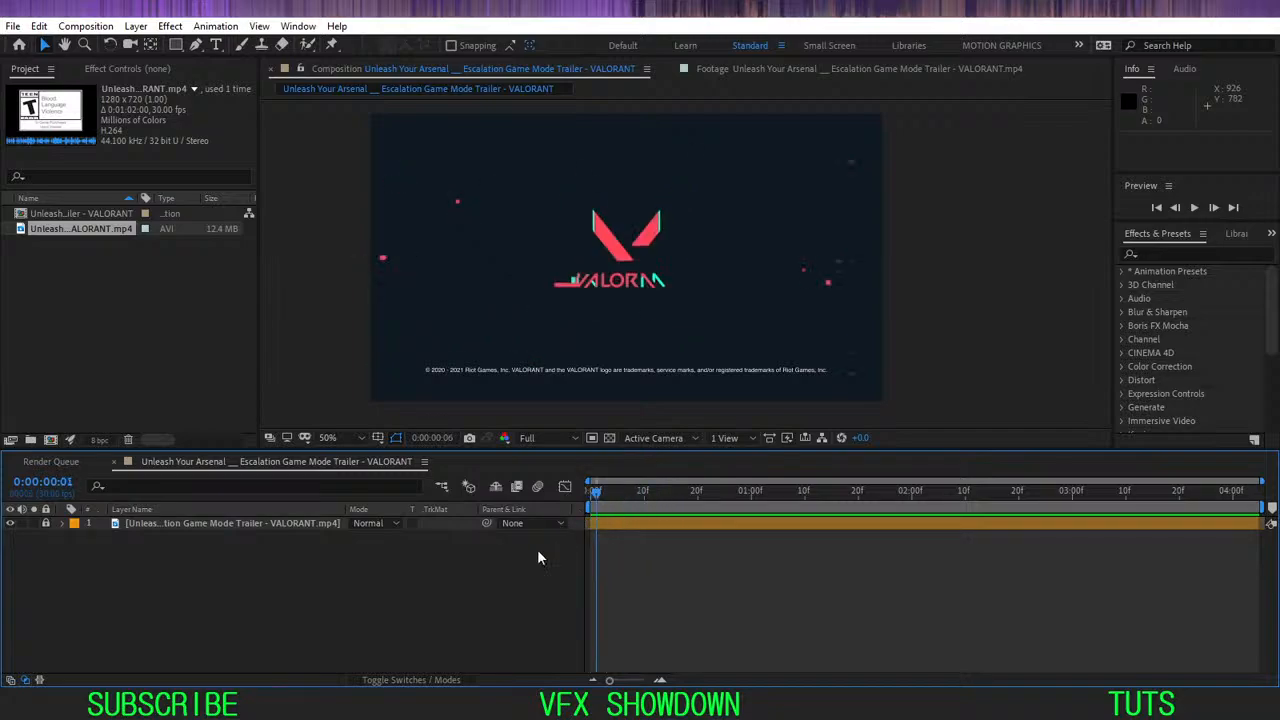
pyautogui.click(411, 680)
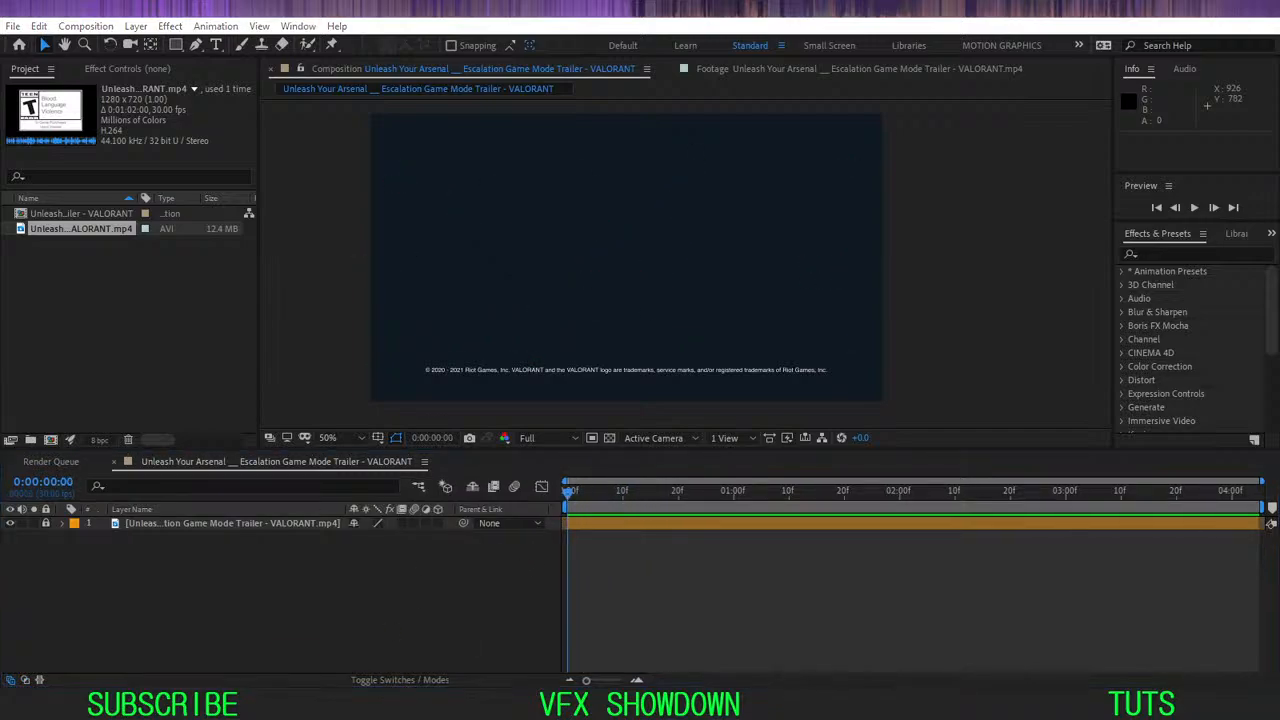
pyautogui.click(365, 511)
pyautogui.click(220, 44)
pyautogui.click(575, 283)
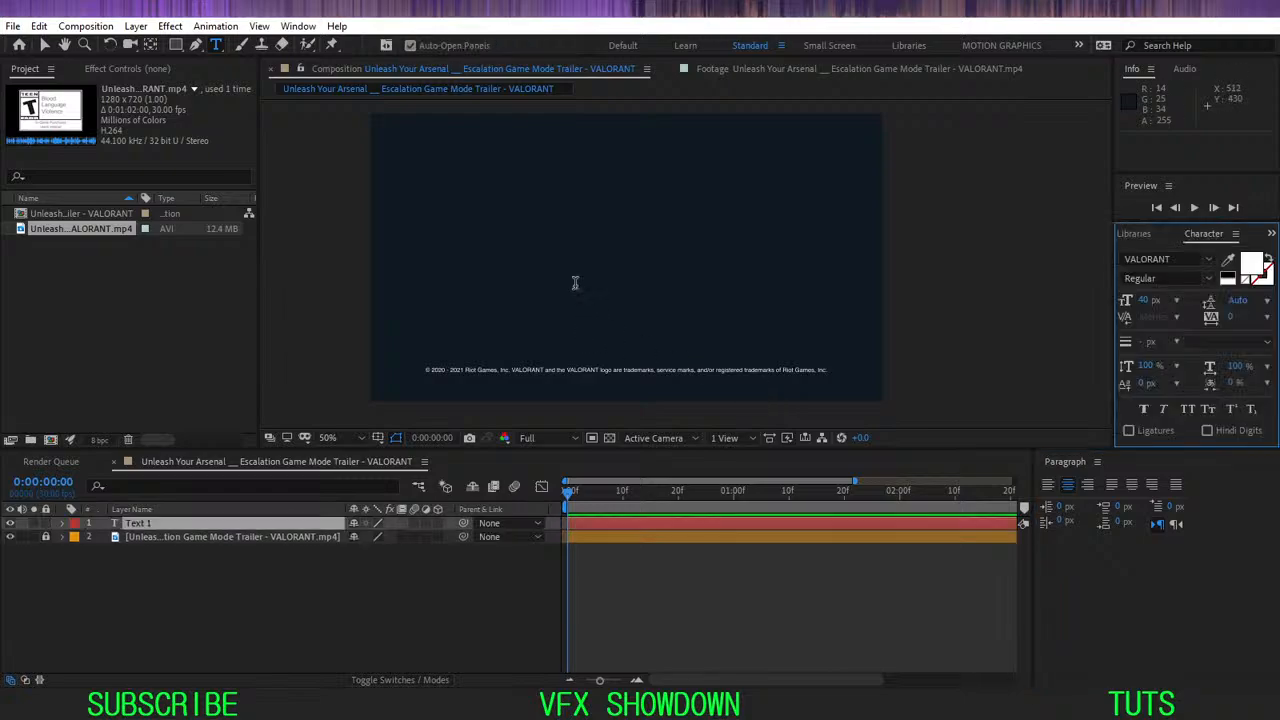
pyautogui.write('va')
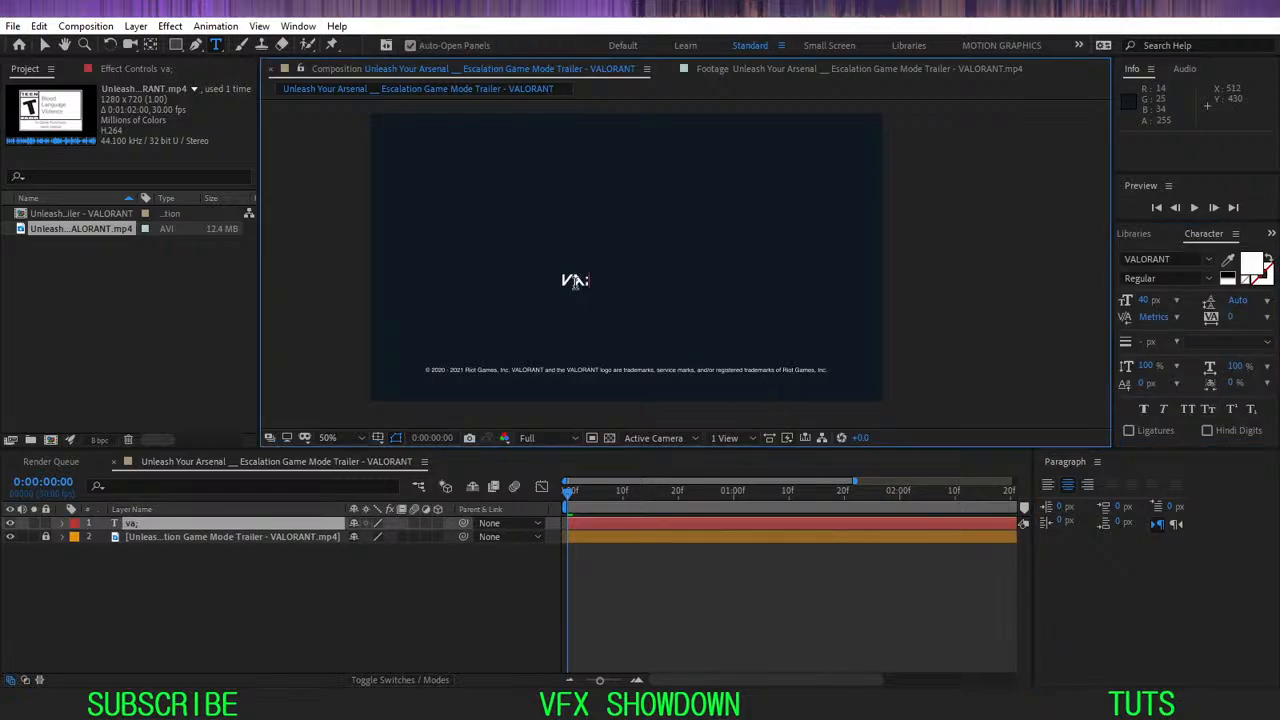
pyautogui.write('o')
pyautogui.press('BackSpace')
pyautogui.write('lorant')
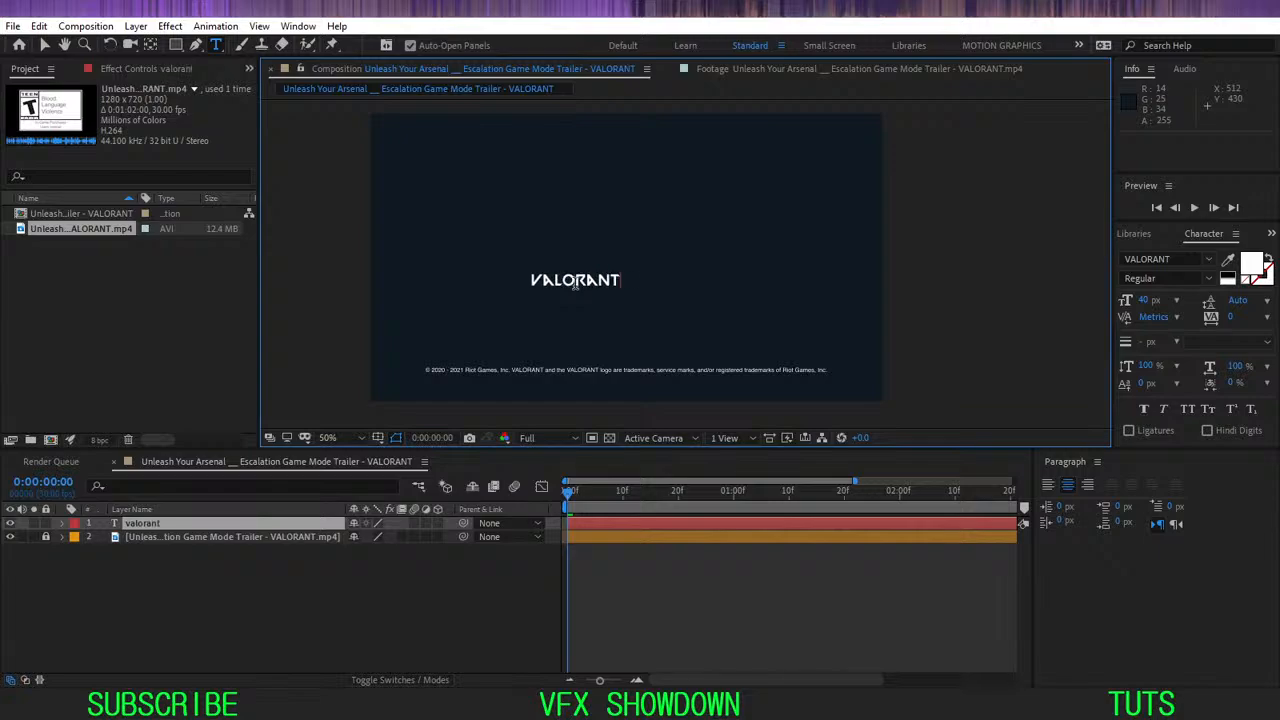
pyautogui.click(472, 578)
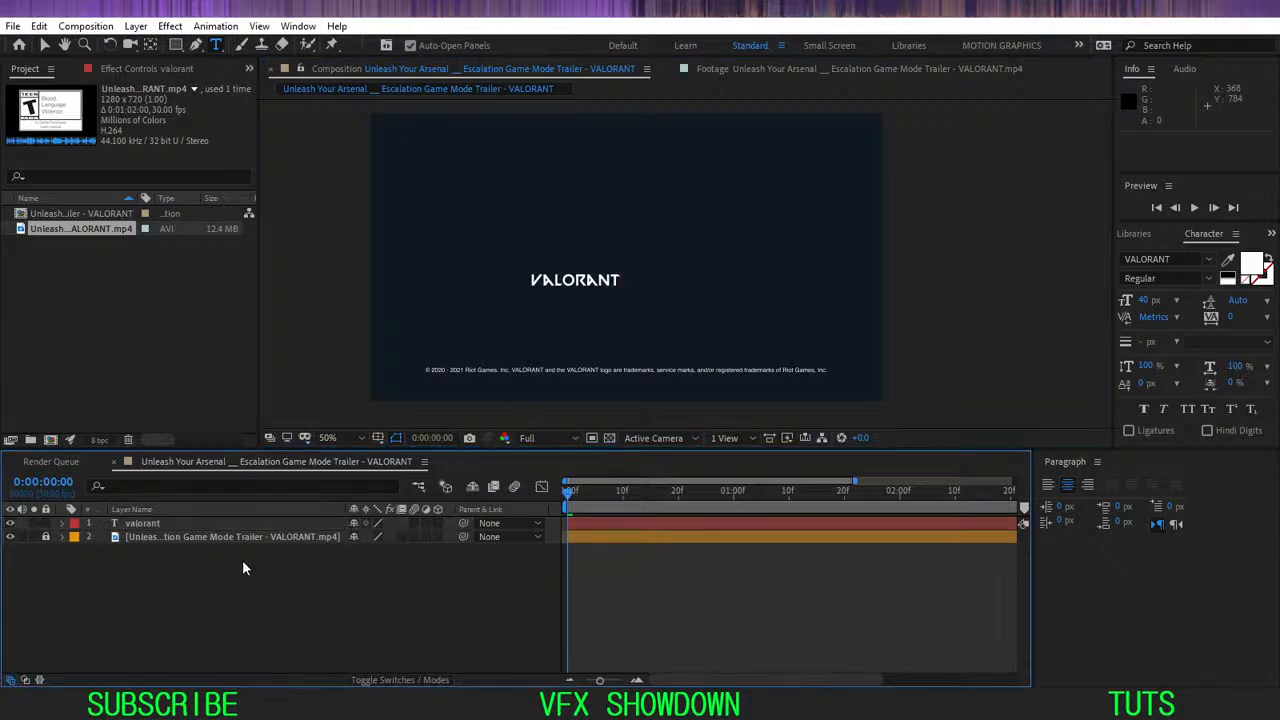
# - Move the valorant text directly below the reference wordmark, to about 626, 528, aligned with it at 0:00:00:07
pyautogui.click(122, 524)
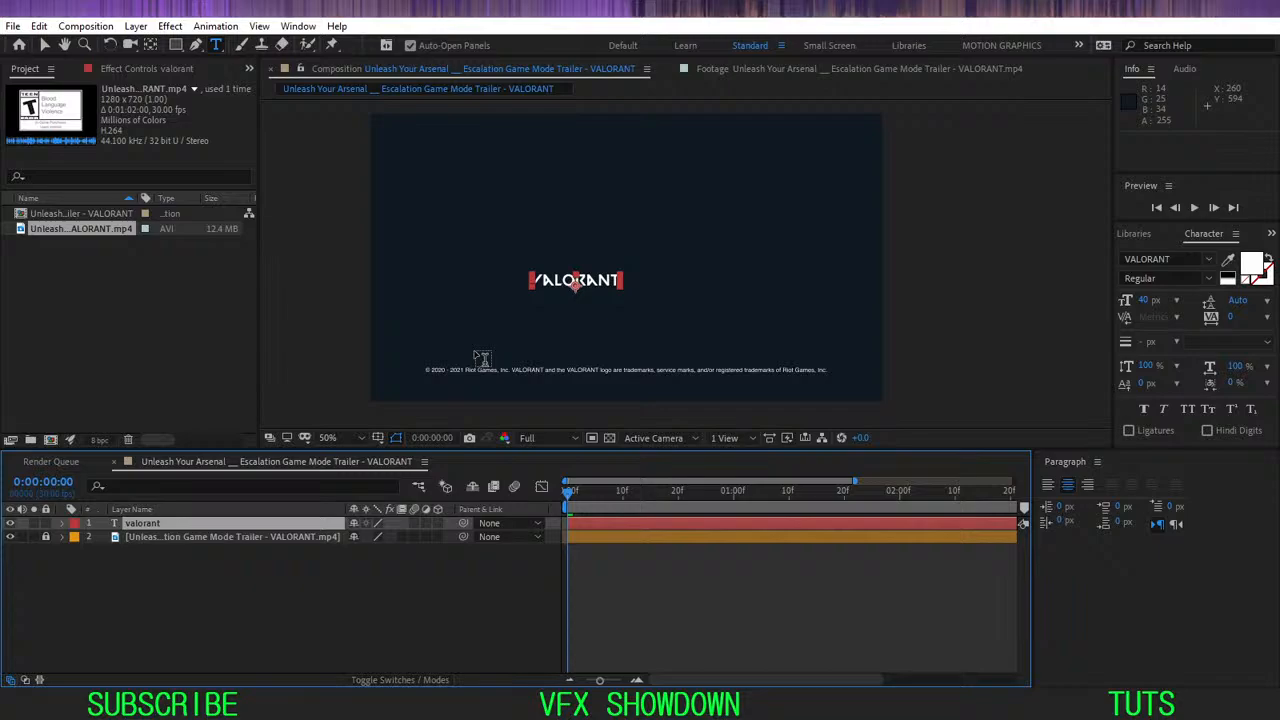
pyautogui.press('v')
pyautogui.scroll(1, 526, 313)
pyautogui.moveTo(480, 304); pyautogui.dragTo(580, 280)
pyautogui.scroll(-1, 576, 284)
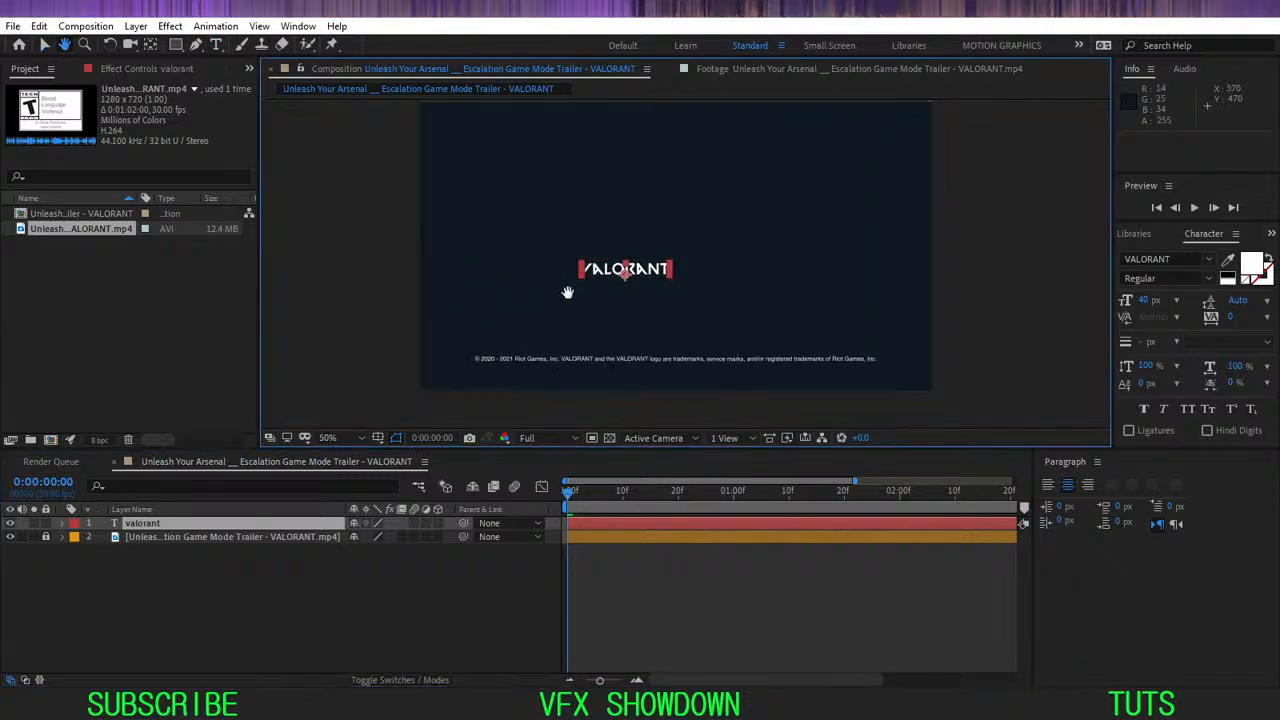
pyautogui.press('space')
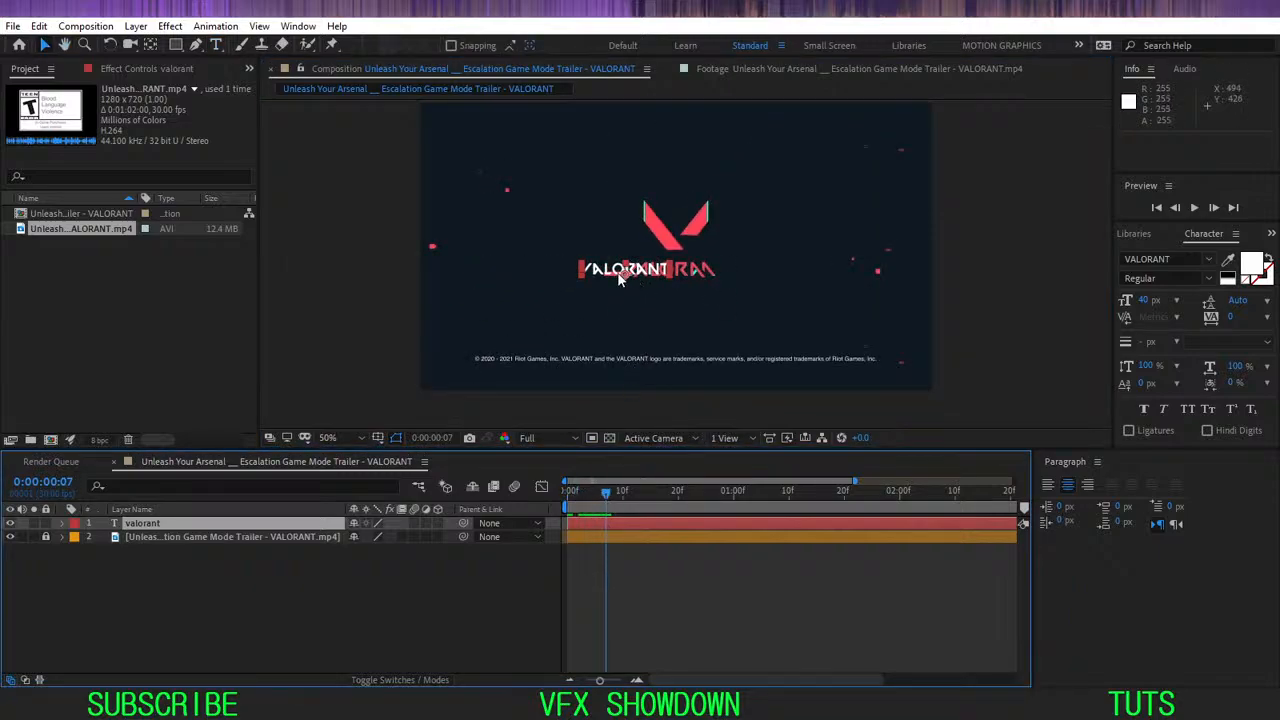
pyautogui.moveTo(619, 273)
pyautogui.mouseDown()
pyautogui.moveTo(663, 317)
pyautogui.moveTo(618, 273)
pyautogui.mouseUp()
pyautogui.scroll(1, 594, 301)
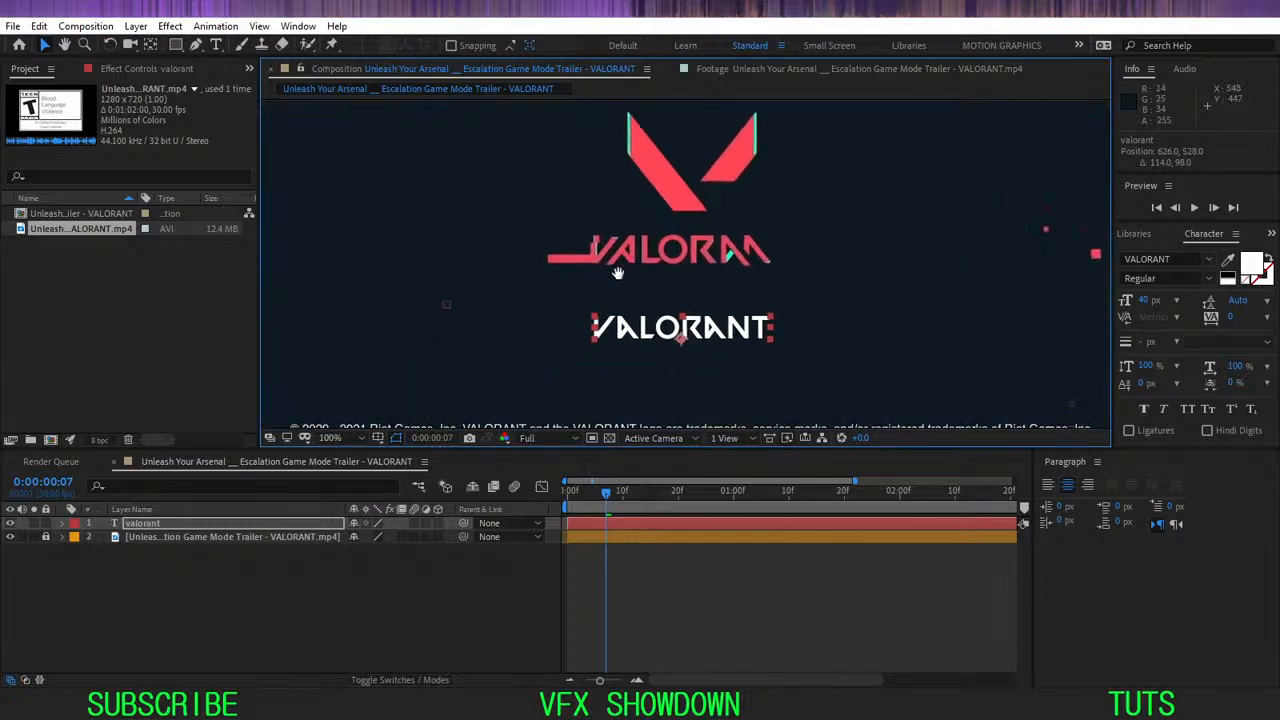
pyautogui.click(547, 313)
# - With the playhead at 0:00:00:16, try a capital V as the first letter of the valorant text
pyautogui.moveTo(621, 496); pyautogui.dragTo(659, 514)
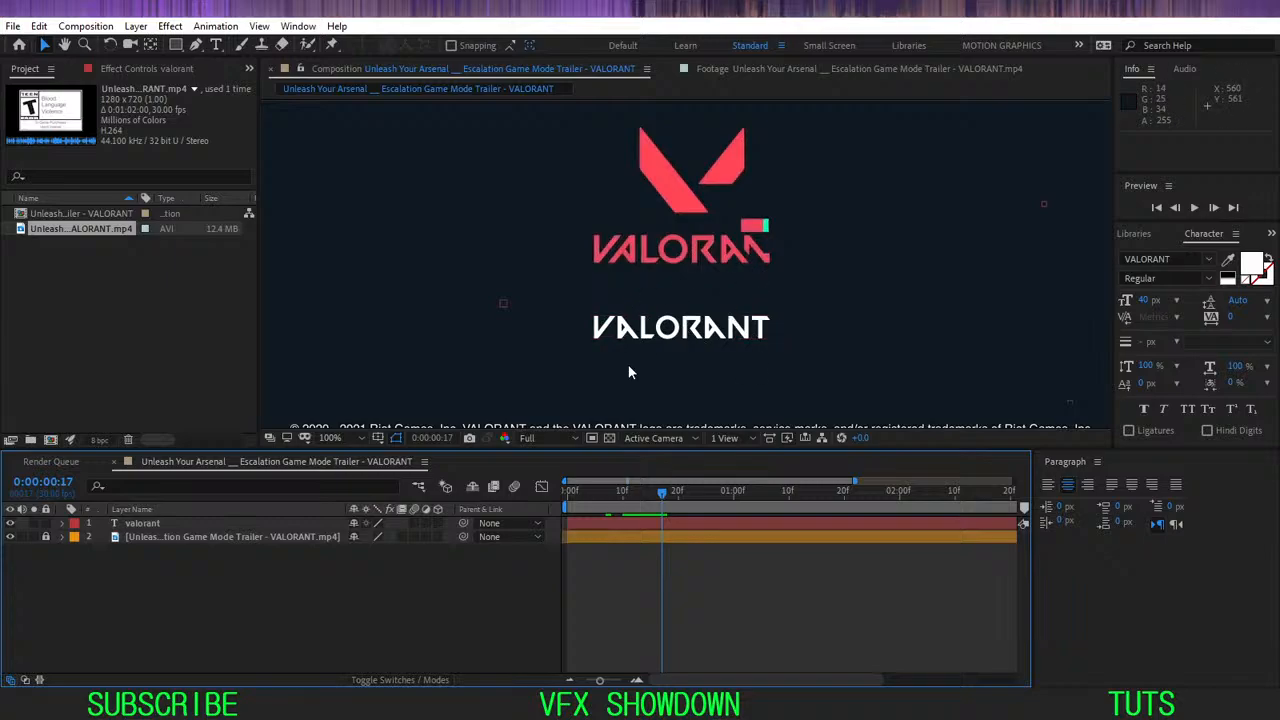
pyautogui.moveTo(632, 496); pyautogui.dragTo(656, 497)
pyautogui.doubleClick(145, 523)
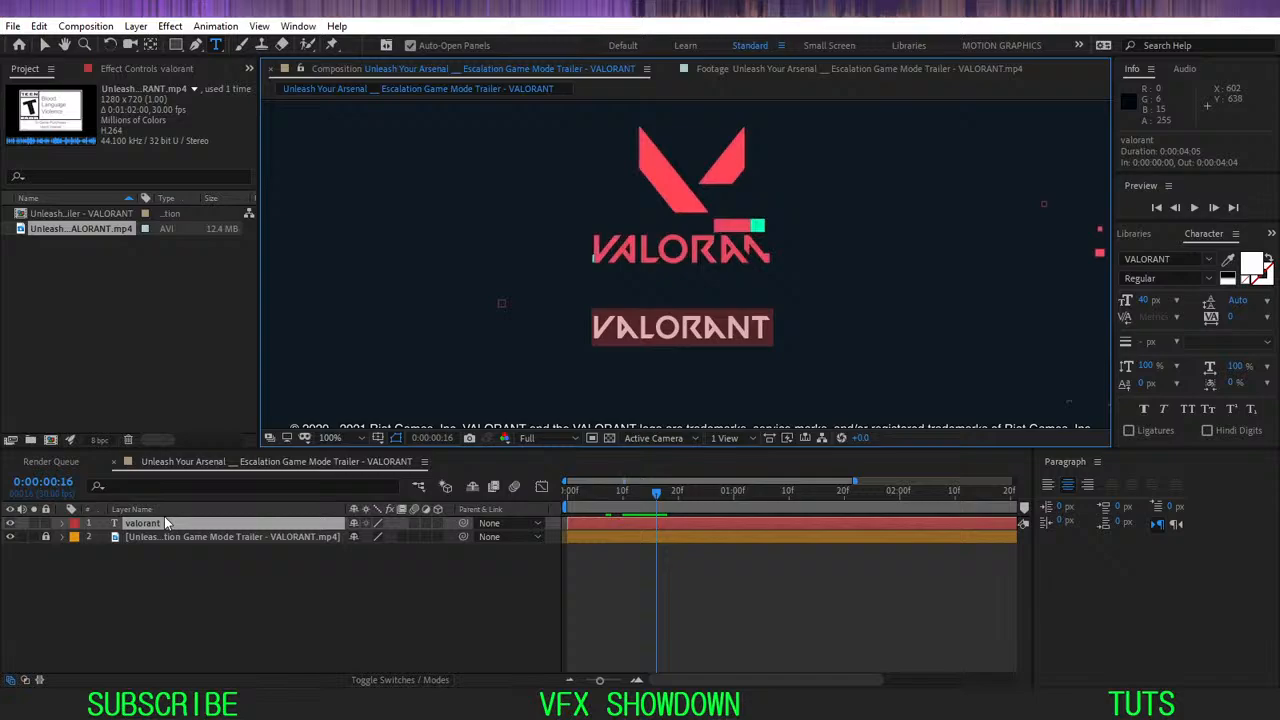
pyautogui.click(613, 332)
pyautogui.press('BackSpace')
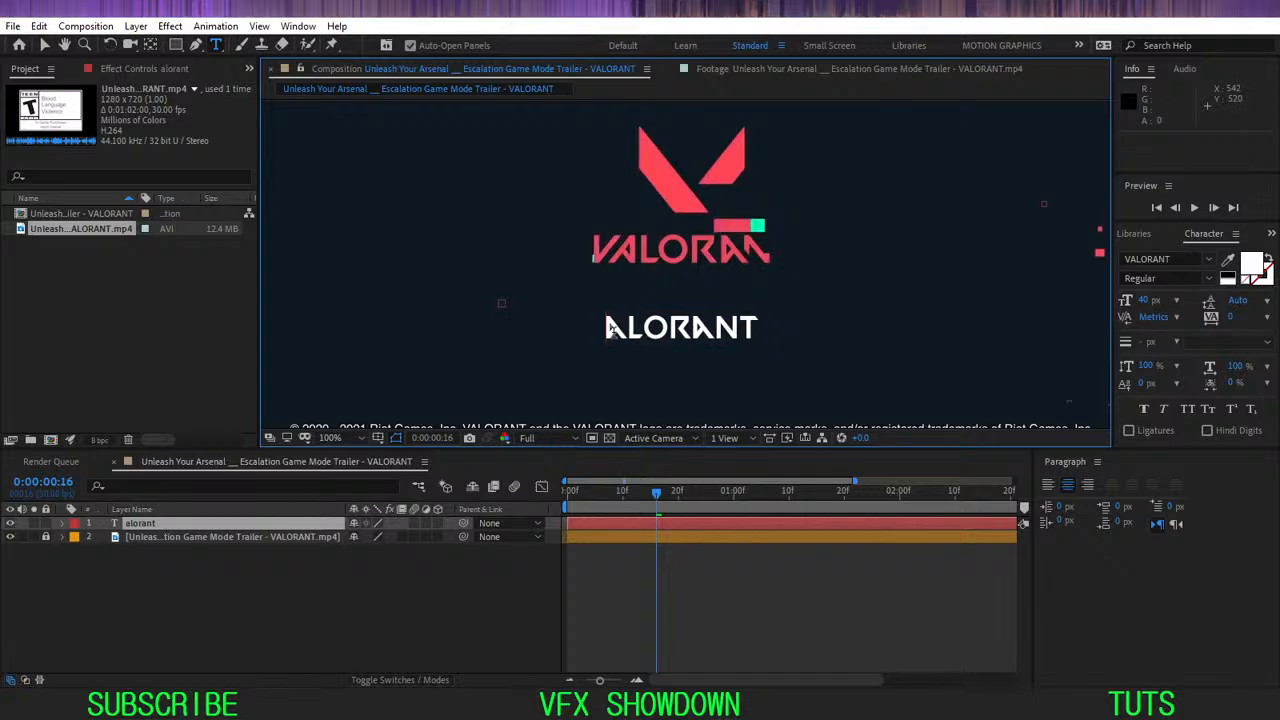
pyautogui.write('V')
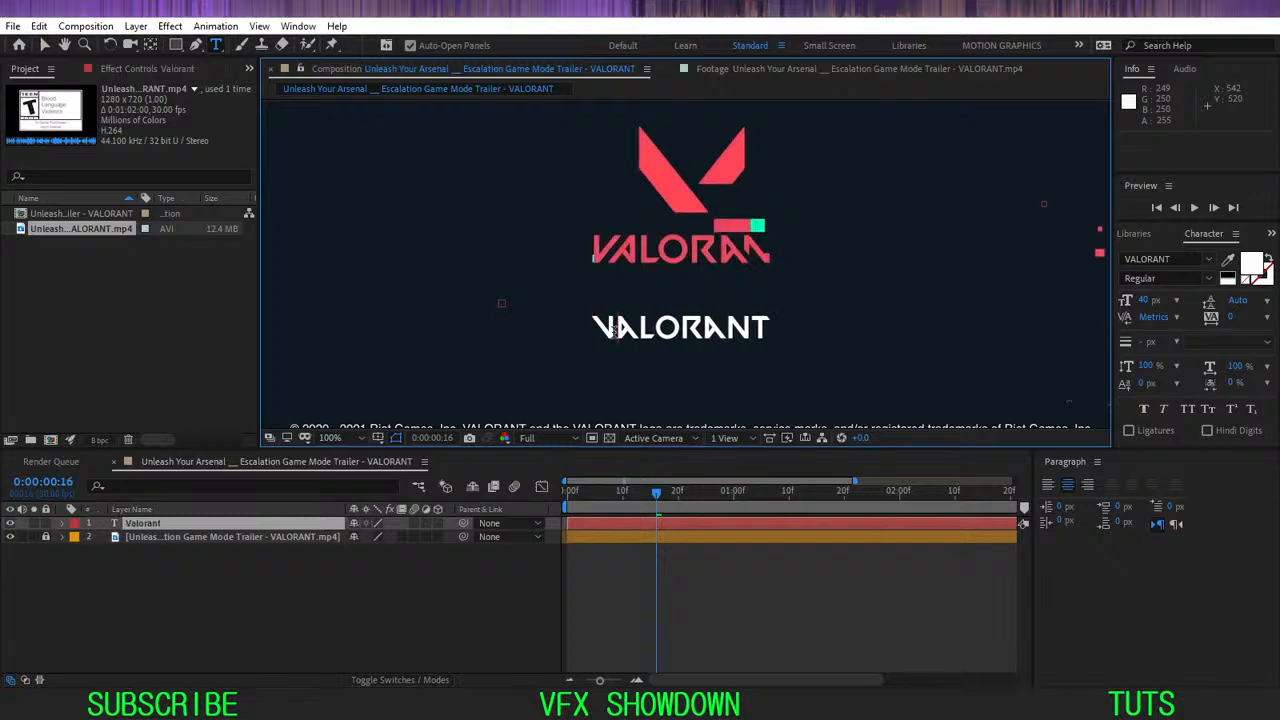
pyautogui.press('BackSpace')
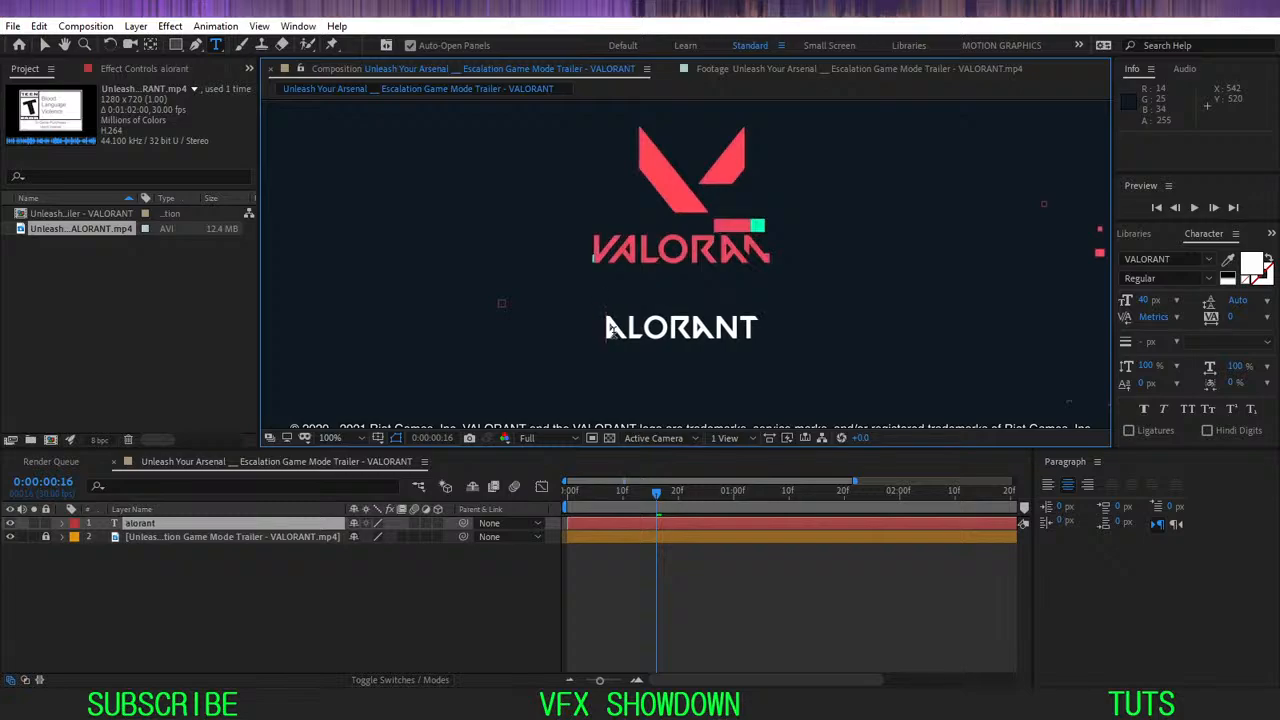
pyautogui.write('v')
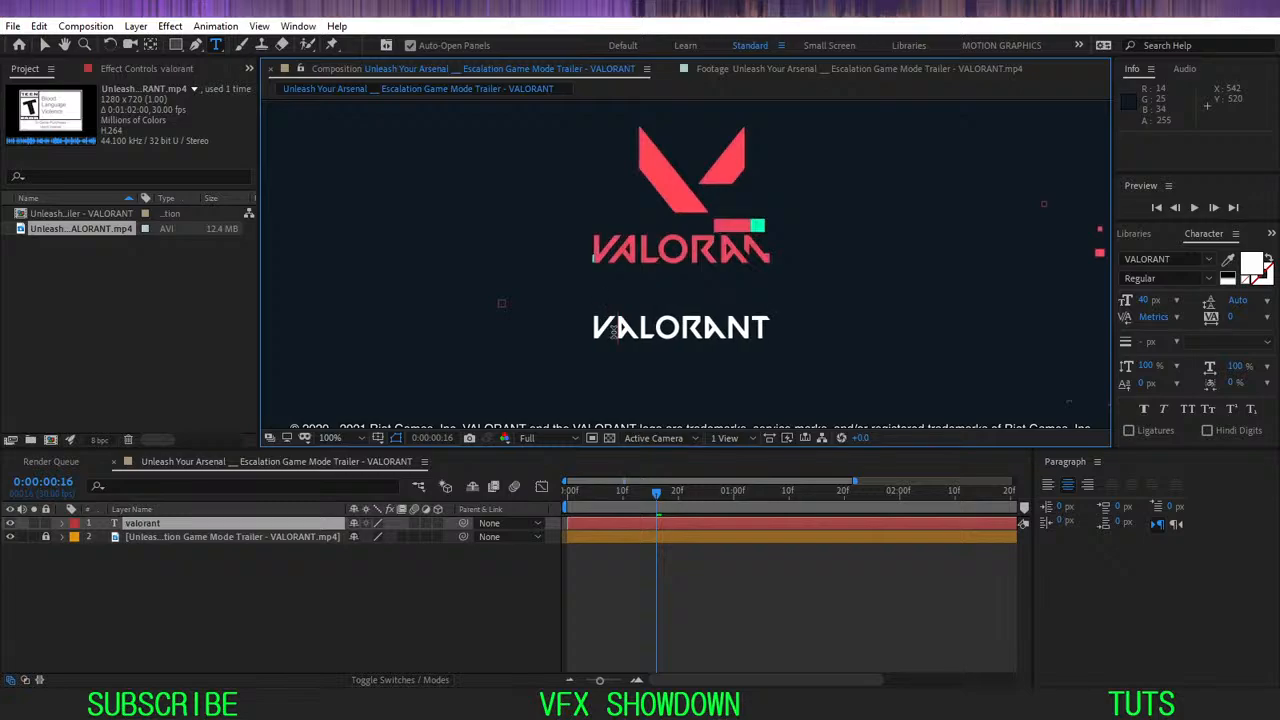
# - Move the valorant text up onto the reference wordmark, to about 626, 430.5
pyautogui.click(292, 604)
pyautogui.click(136, 525)
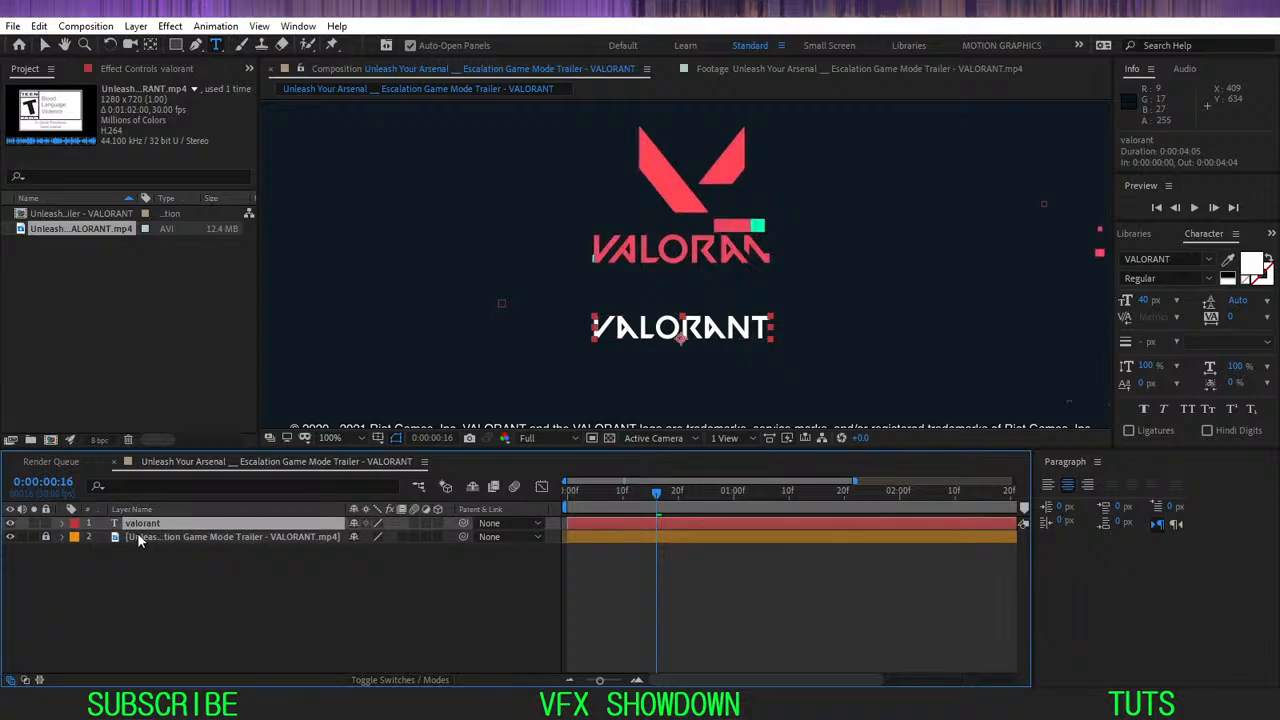
pyautogui.click(138, 534)
pyautogui.click(146, 536)
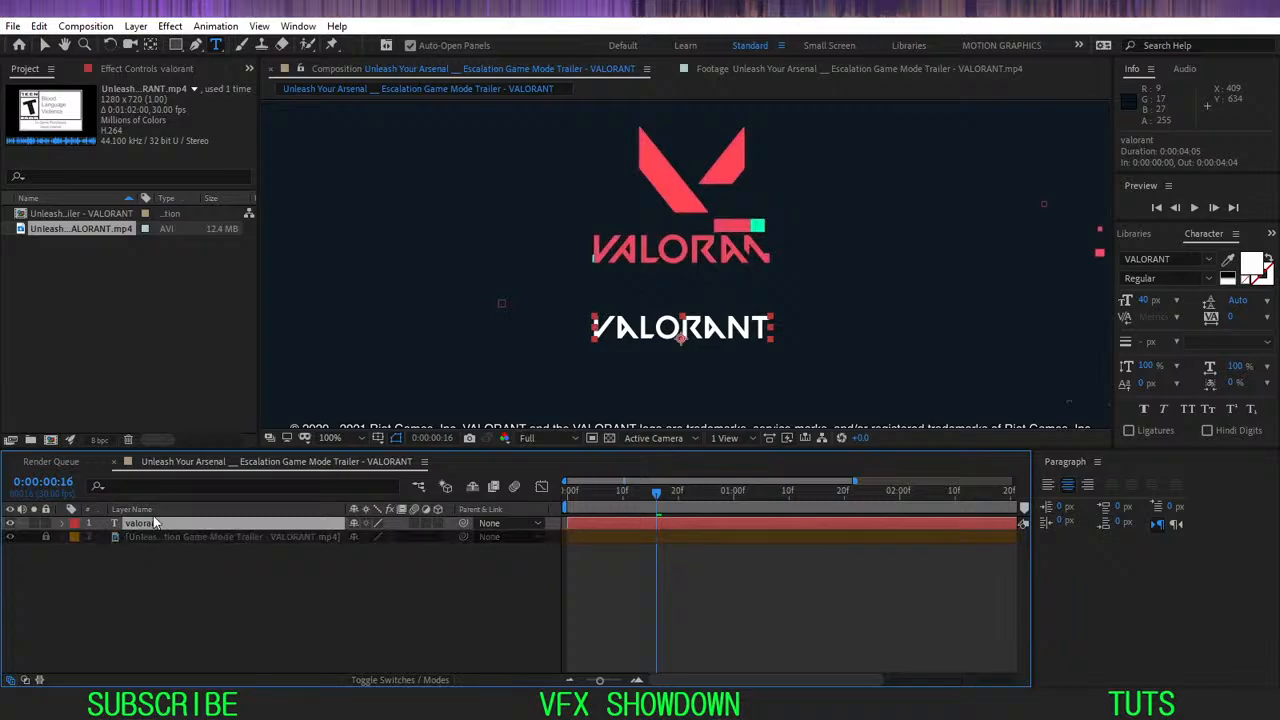
pyautogui.click(142, 560)
pyautogui.click(157, 523)
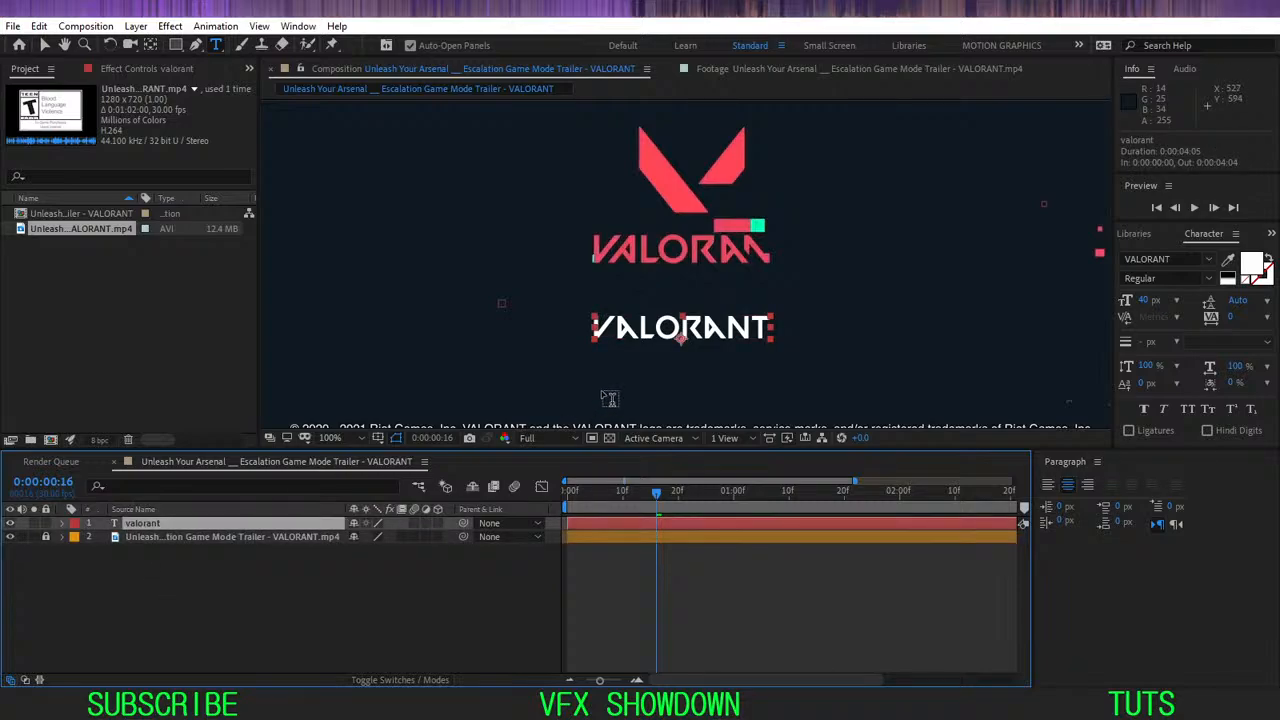
pyautogui.press('v')
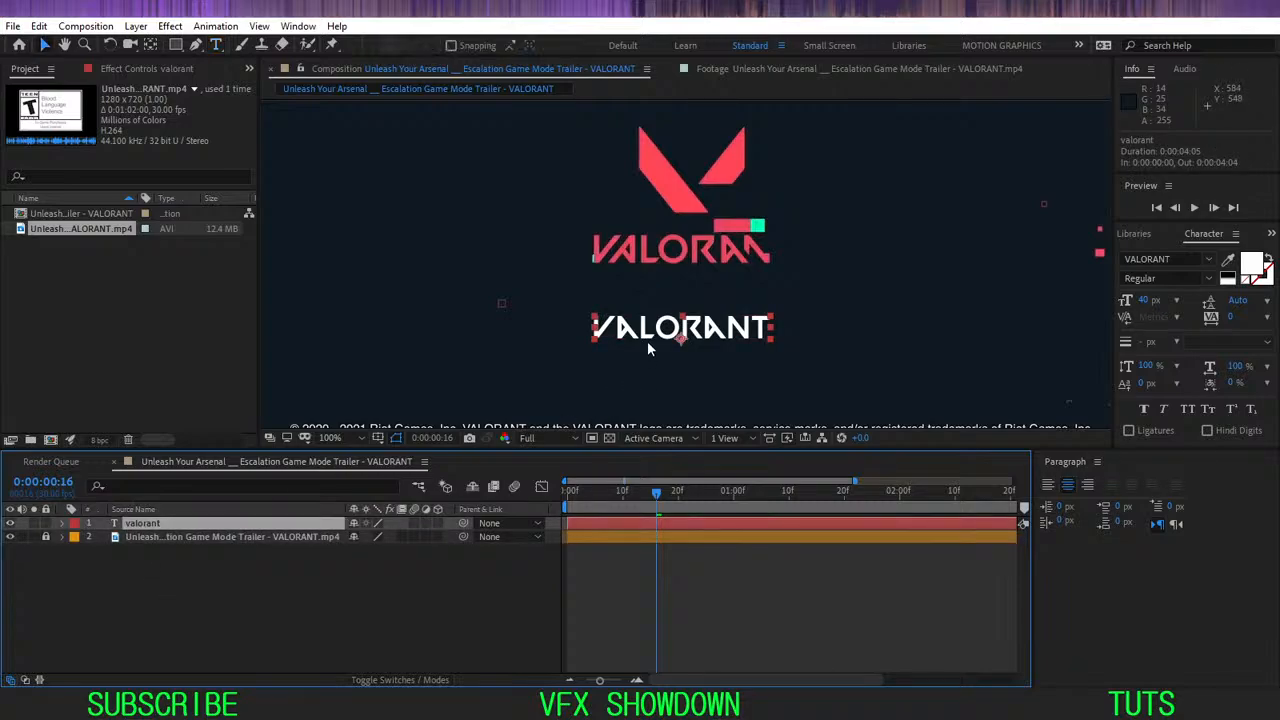
pyautogui.scroll(1, 632, 341)
pyautogui.moveTo(615, 341); pyautogui.dragTo(617, 301)
pyautogui.moveTo(662, 366); pyautogui.dragTo(691, 166)
pyautogui.click(247, 578)
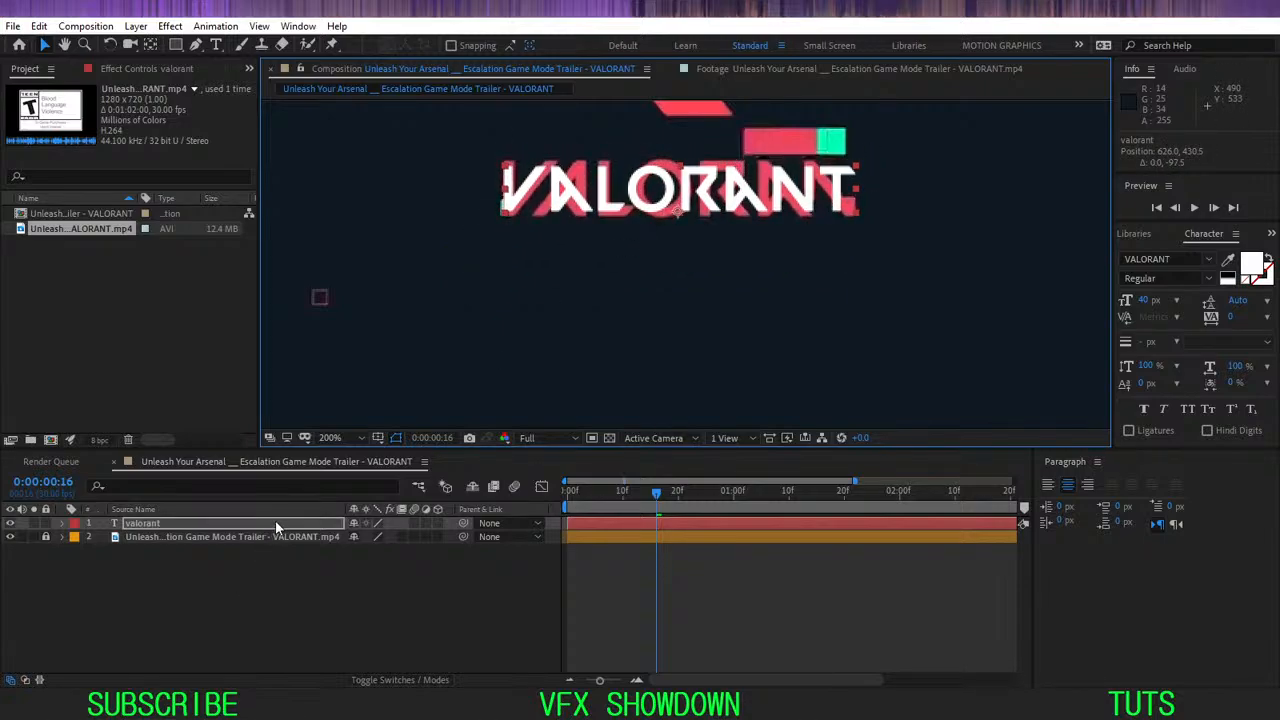
# - Check which styles of the VALORANT font are available for the valorant text
pyautogui.doubleClick(275, 523)
pyautogui.click(270, 574)
pyautogui.click(250, 523)
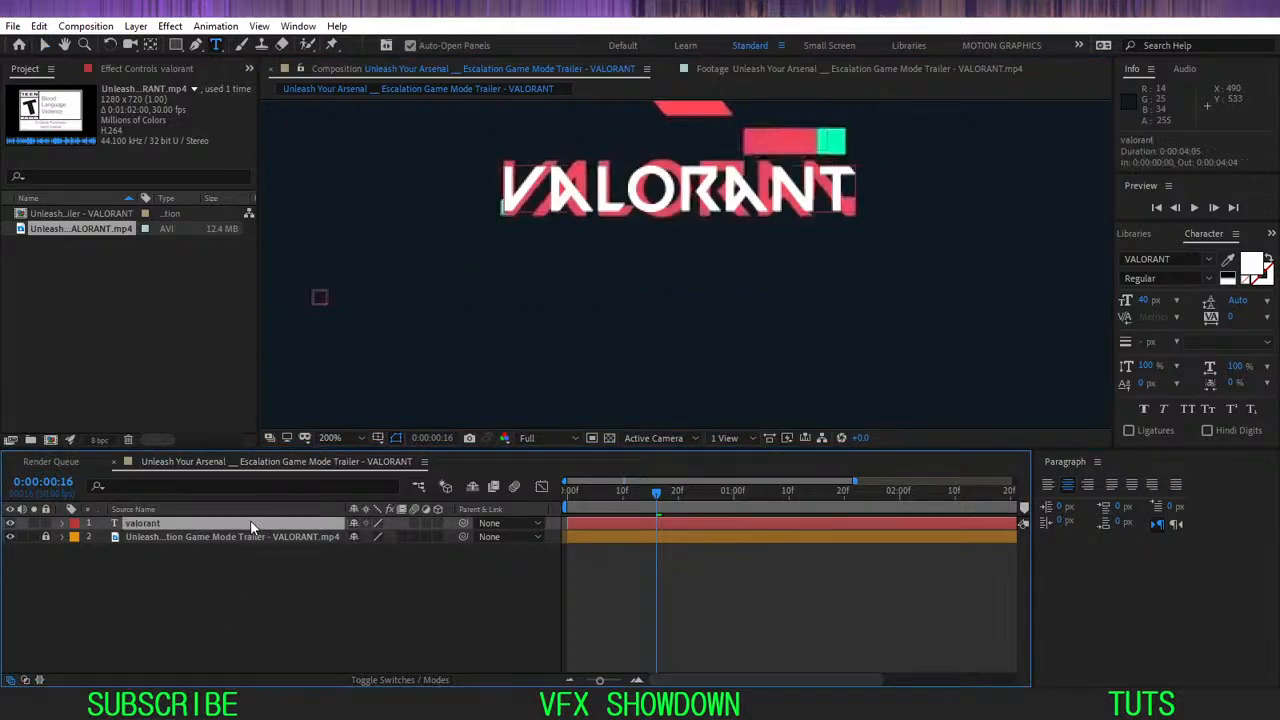
pyautogui.doubleClick(250, 523)
pyautogui.click(1209, 279)
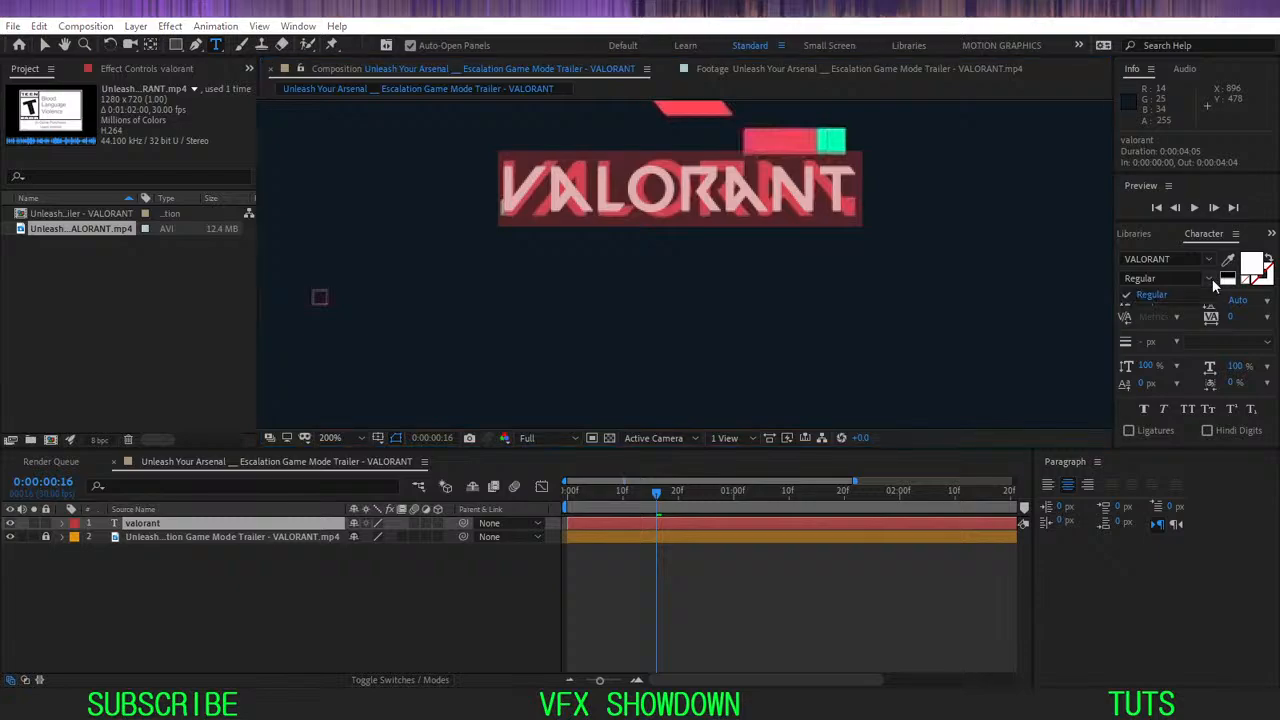
pyautogui.click(1212, 283)
pyautogui.click(1211, 281)
pyautogui.click(1212, 283)
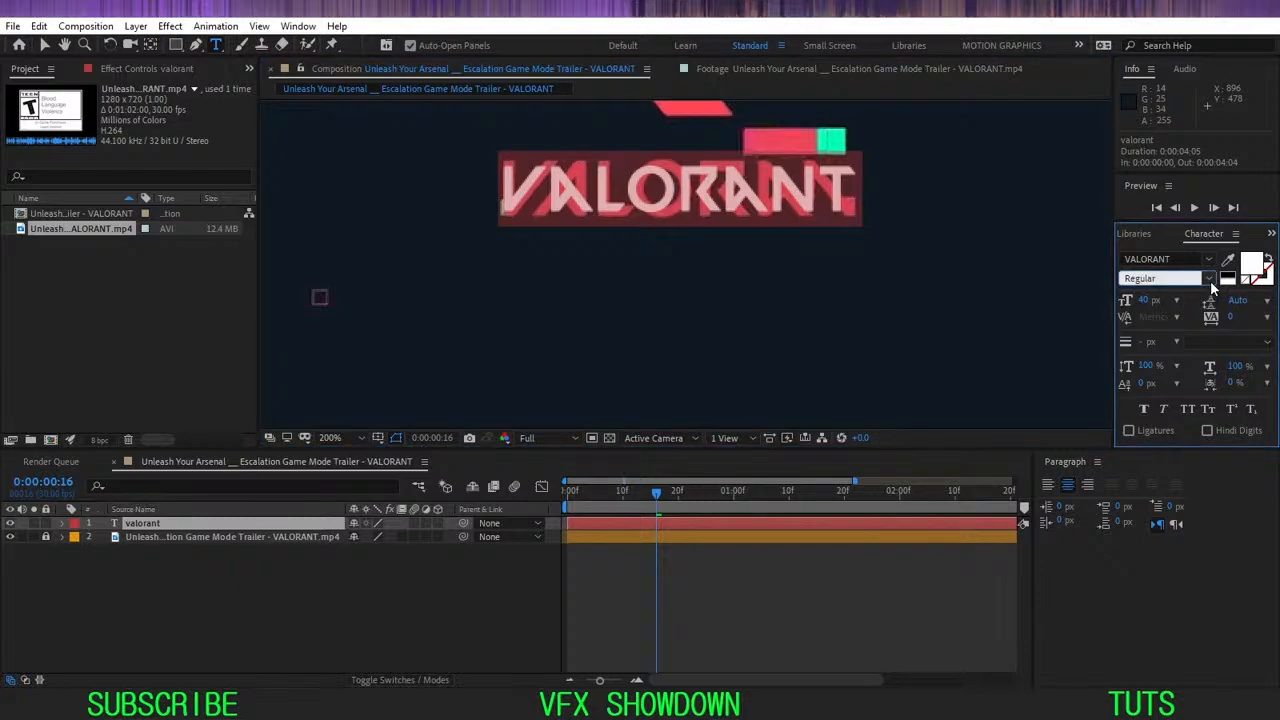
pyautogui.click(546, 567)
# - Set the valorant text's font size to 50 px
pyautogui.click(236, 524)
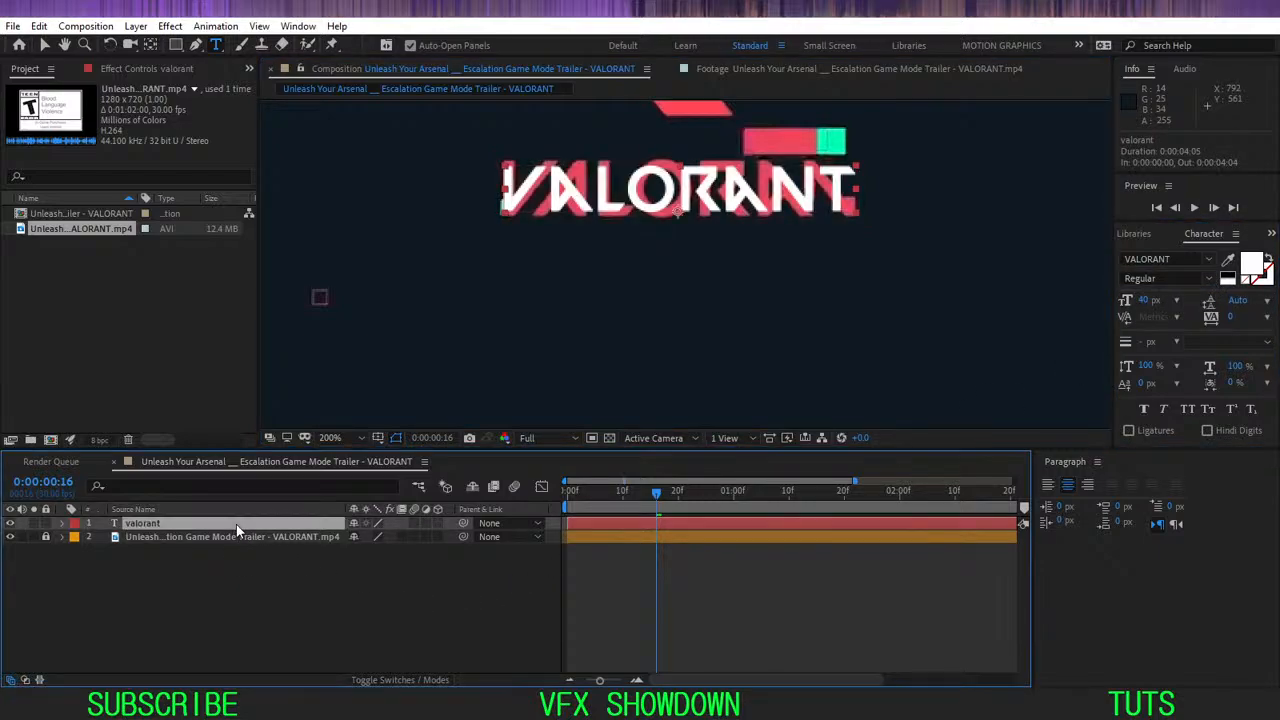
pyautogui.doubleClick(236, 524)
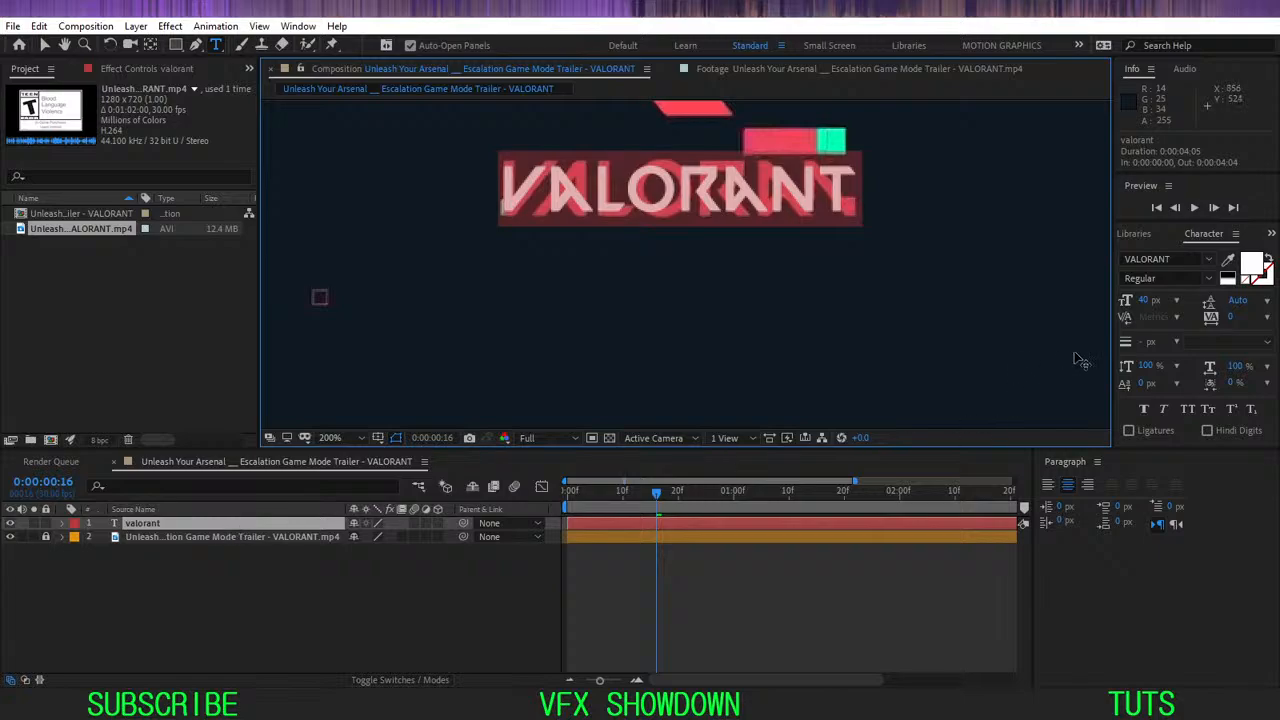
pyautogui.click(1148, 302)
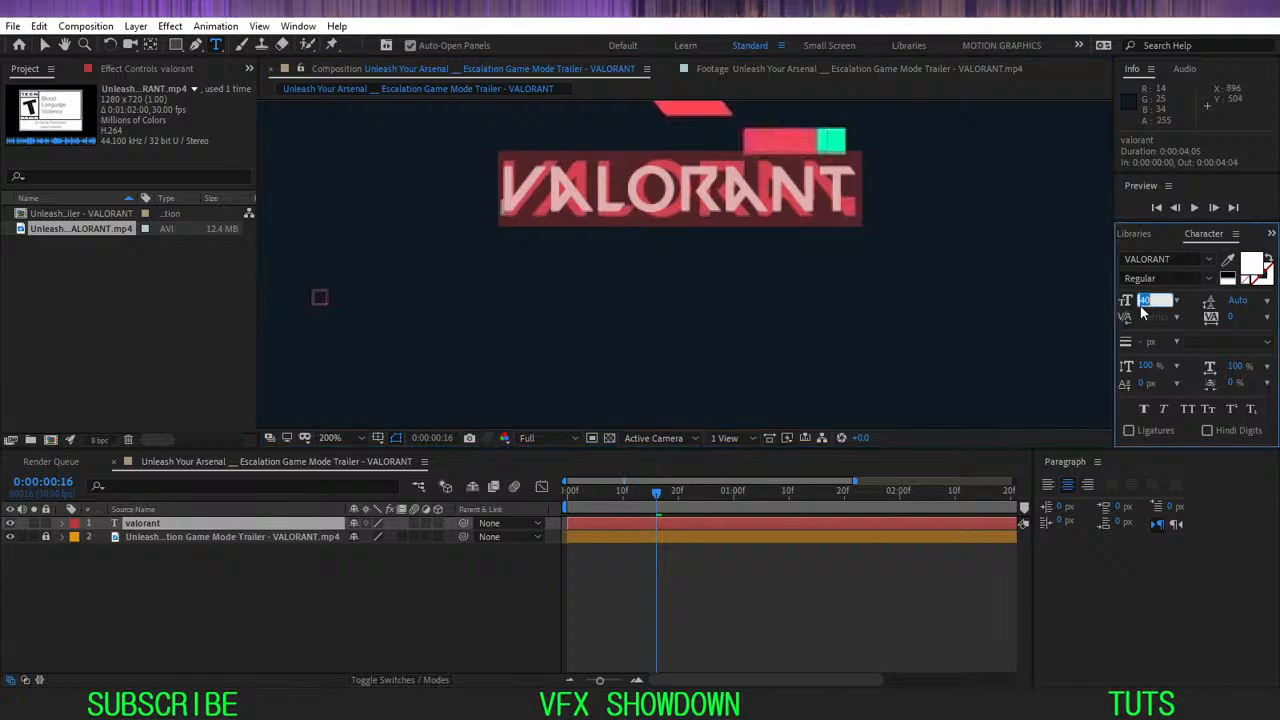
pyautogui.write('50')
pyautogui.press('Return')
pyautogui.click(1066, 307)
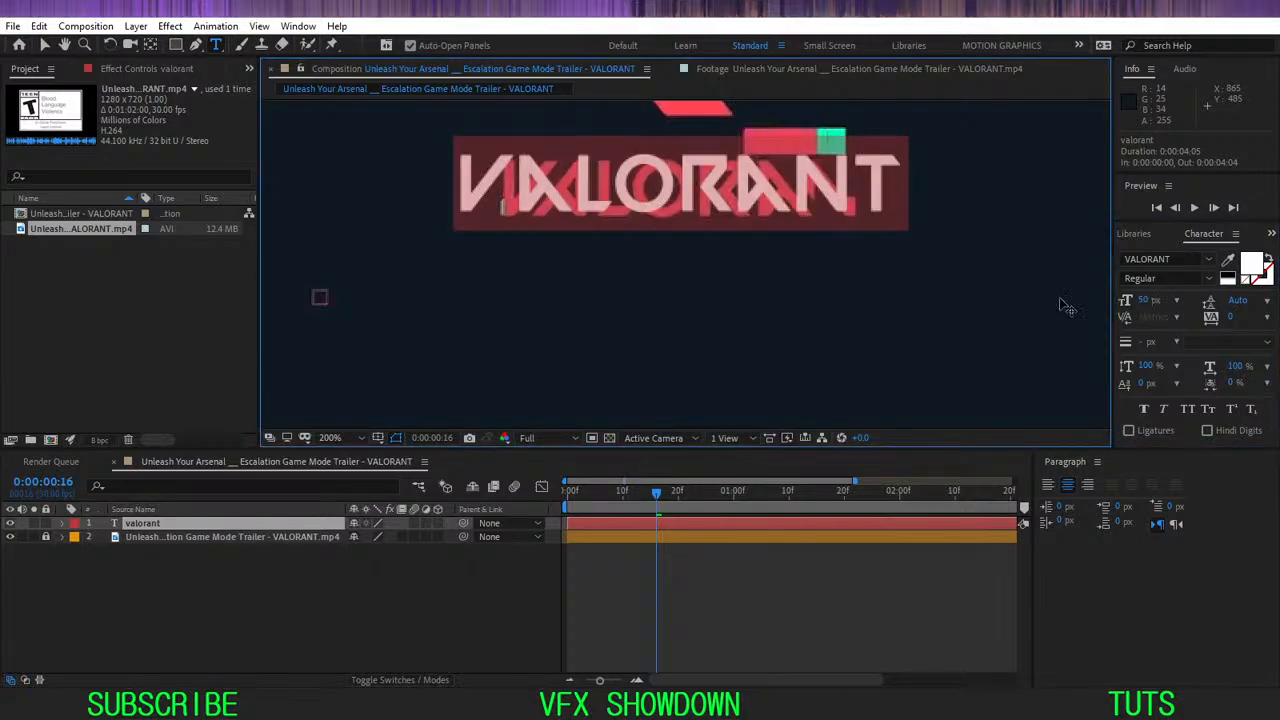
# - Move the text to about 654.7, 417.5 so its V meets the reference V, and scale it to about 103%, 105% at 0:00:01:06
pyautogui.click(290, 525)
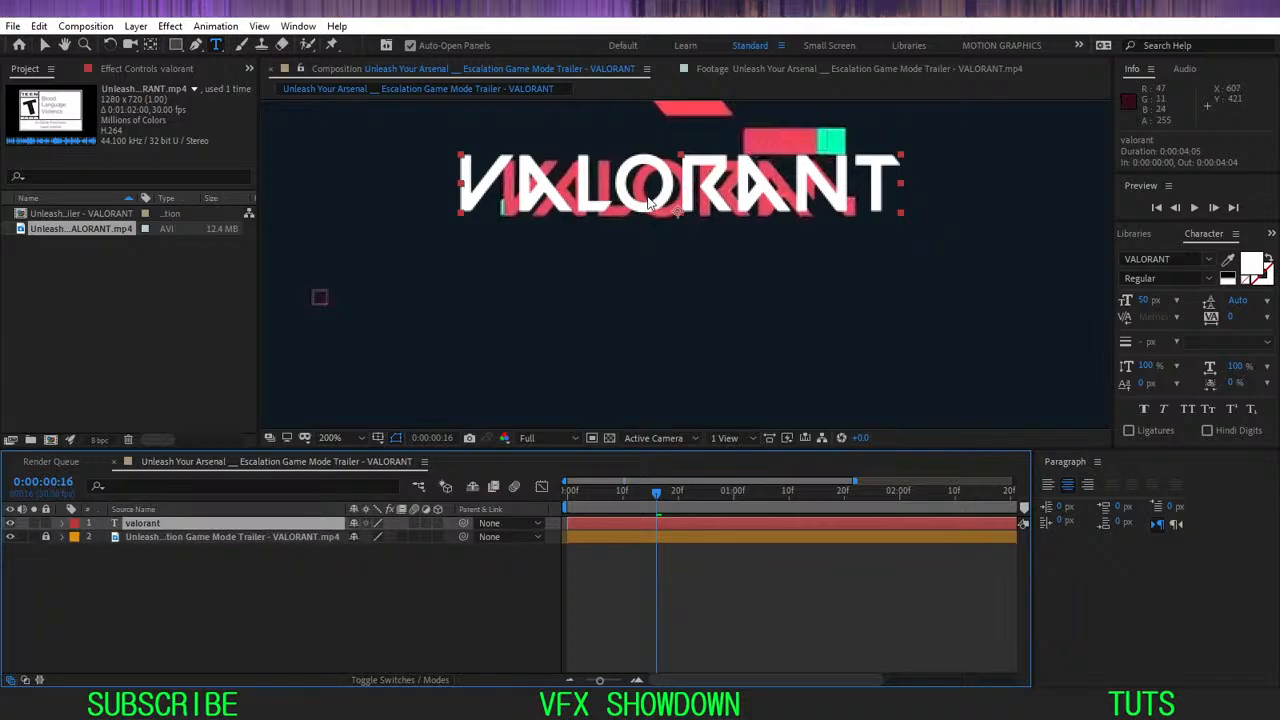
pyautogui.press('v')
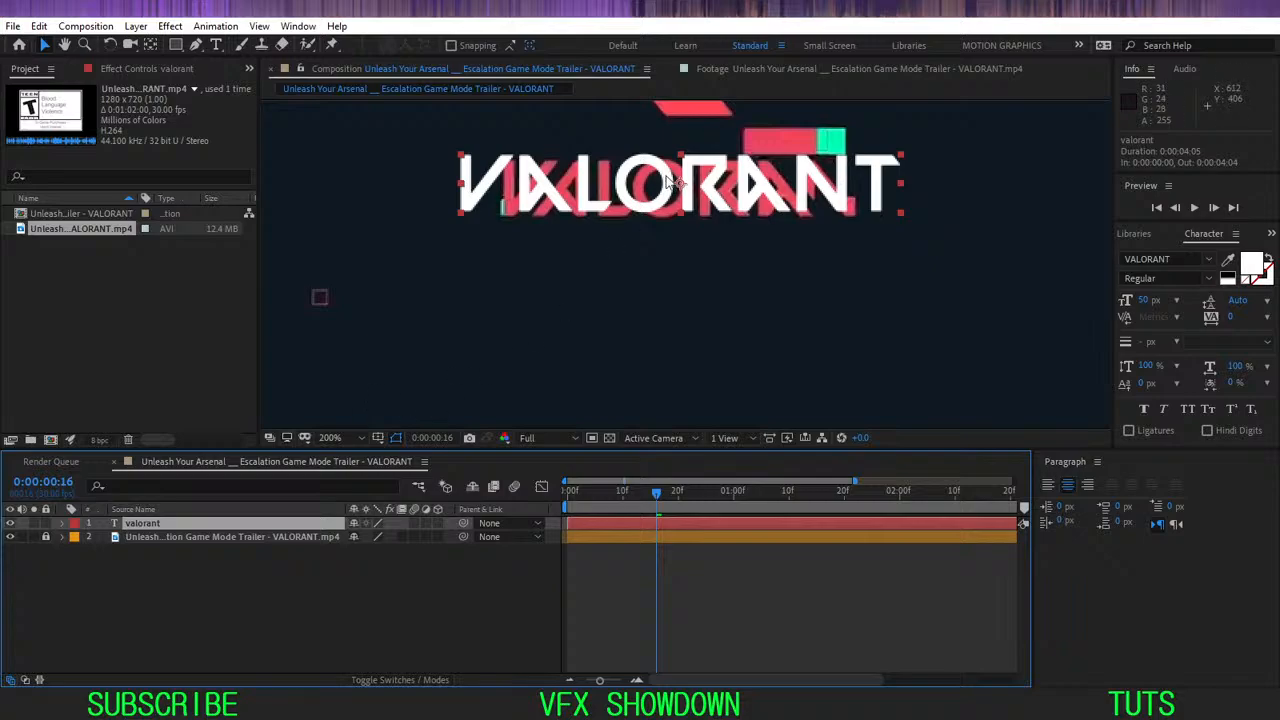
pyautogui.moveTo(687, 214); pyautogui.dragTo(729, 220)
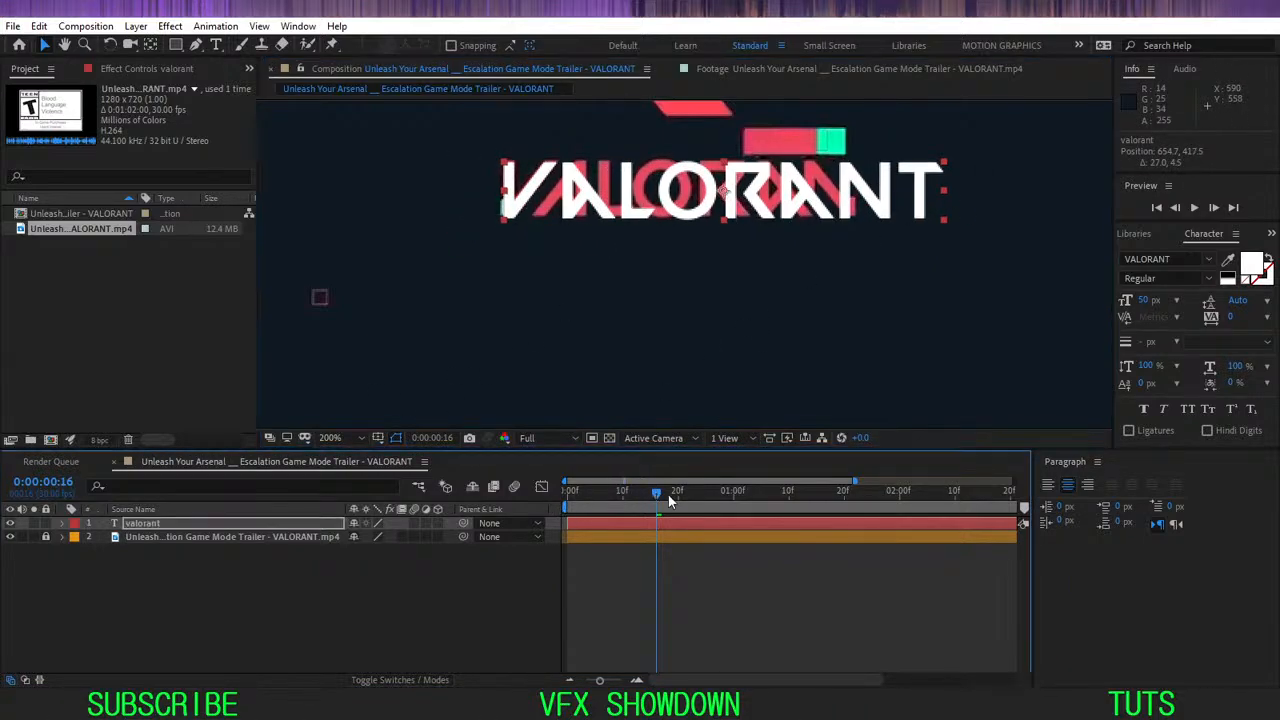
pyautogui.moveTo(656, 491); pyautogui.dragTo(766, 495)
pyautogui.moveTo(943, 221); pyautogui.dragTo(949, 222)
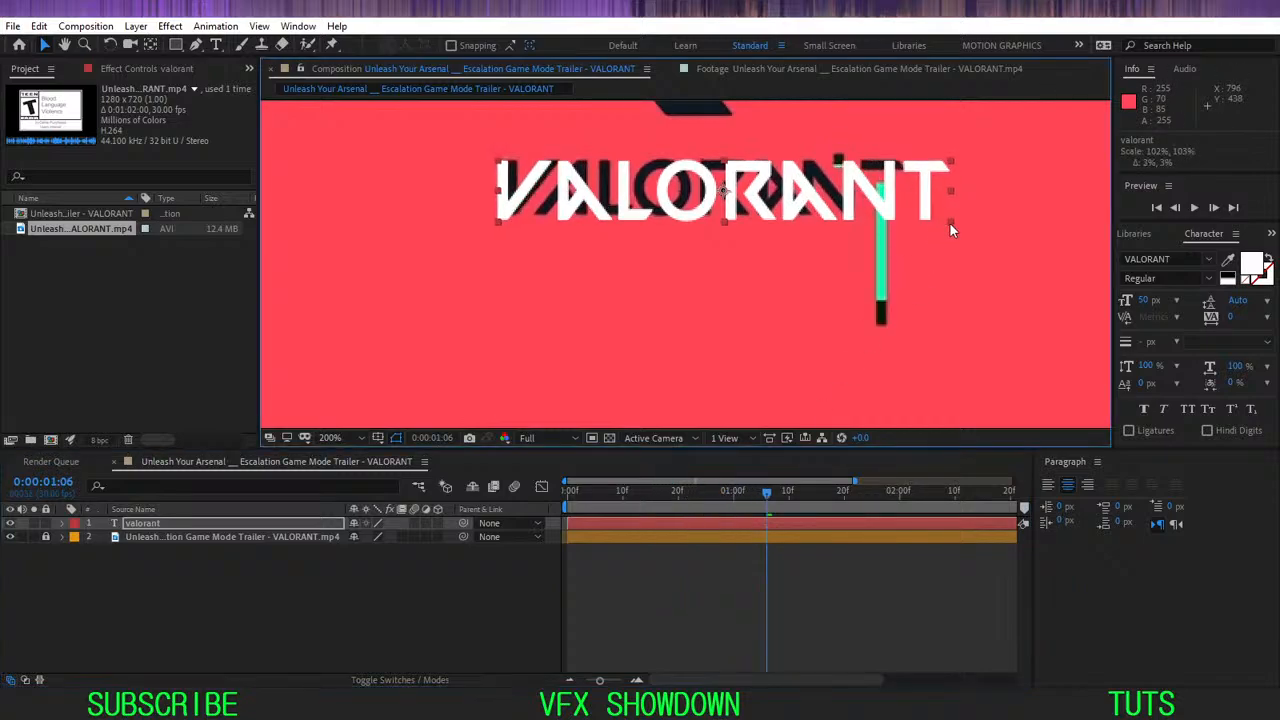
# - Move the text layer's anchor point to the upper-left corner of its first letter
pyautogui.press('y')
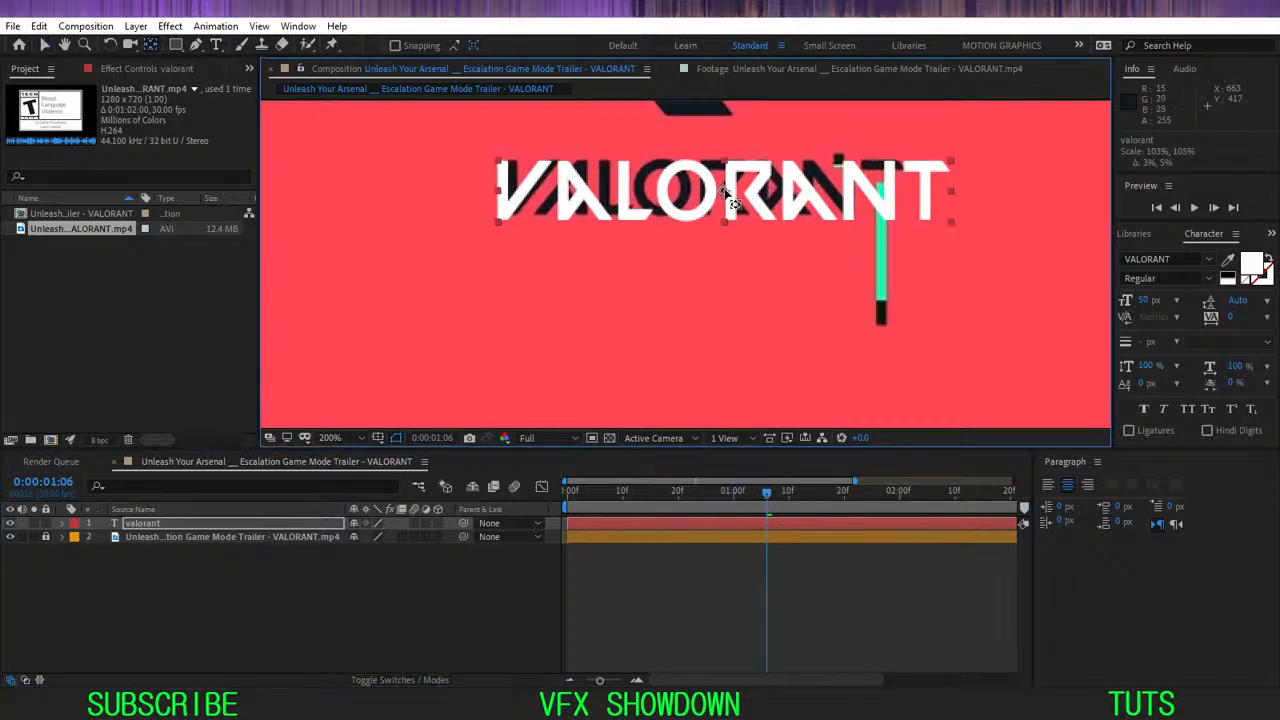
pyautogui.moveTo(726, 194); pyautogui.dragTo(593, 447)
pyautogui.press('v')
pyautogui.press('b')
pyautogui.press('space')
pyautogui.scroll(1, 520, 175)
pyautogui.moveTo(541, 363); pyautogui.dragTo(563, 366)
pyautogui.scroll(-1, 566, 362)
pyautogui.press('space')
# - Position the text at about 519.2, 398.8 and scale it to 89% to fit the dark reference wordmark's width
pyautogui.moveTo(674, 374); pyautogui.dragTo(431, 297)
pyautogui.moveTo(684, 295); pyautogui.dragTo(708, 331)
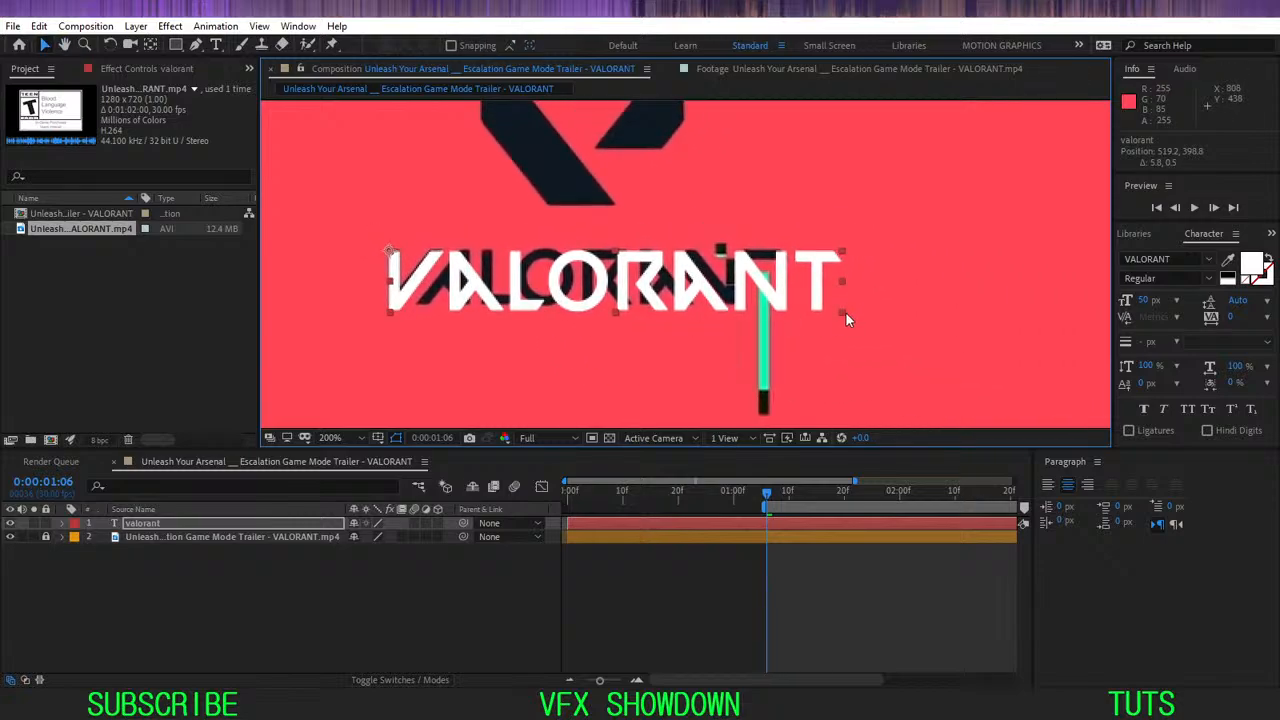
pyautogui.moveTo(846, 313); pyautogui.dragTo(784, 313)
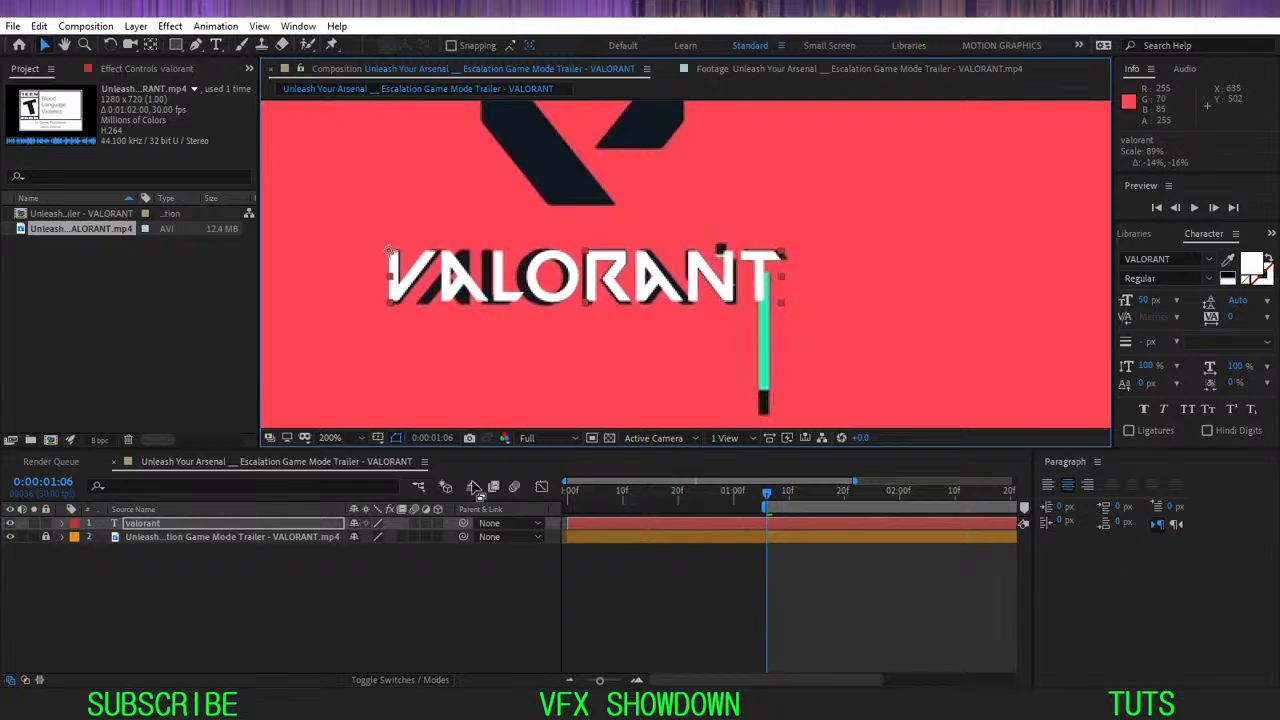
# - Change the text's second letter to a capital A so that it reads "vAlorant"
pyautogui.click(406, 613)
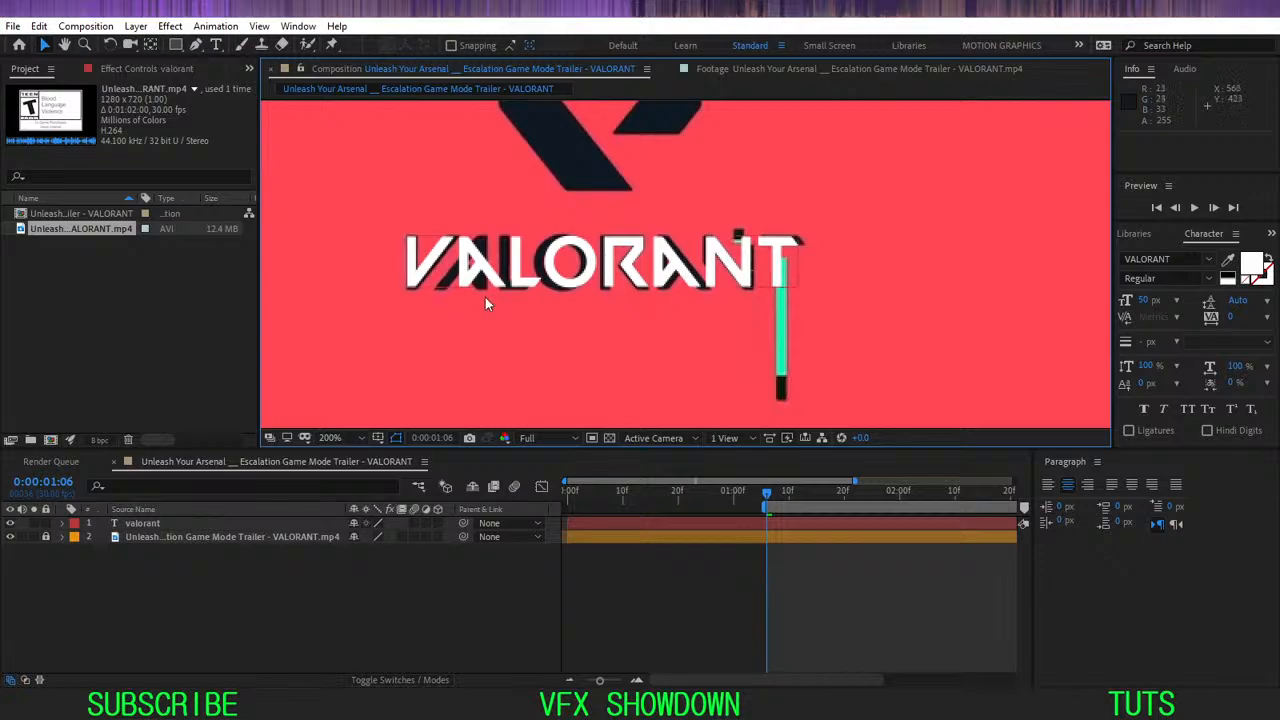
pyautogui.doubleClick(143, 524)
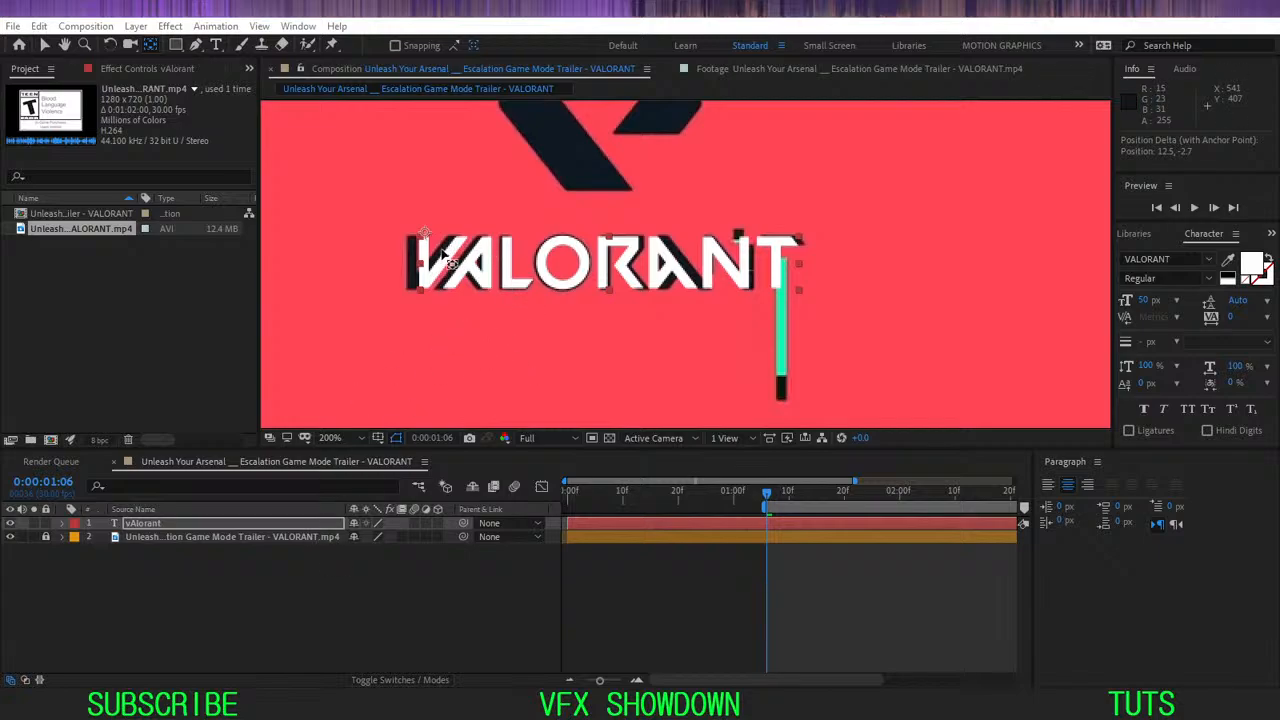
pyautogui.click(200, 524)
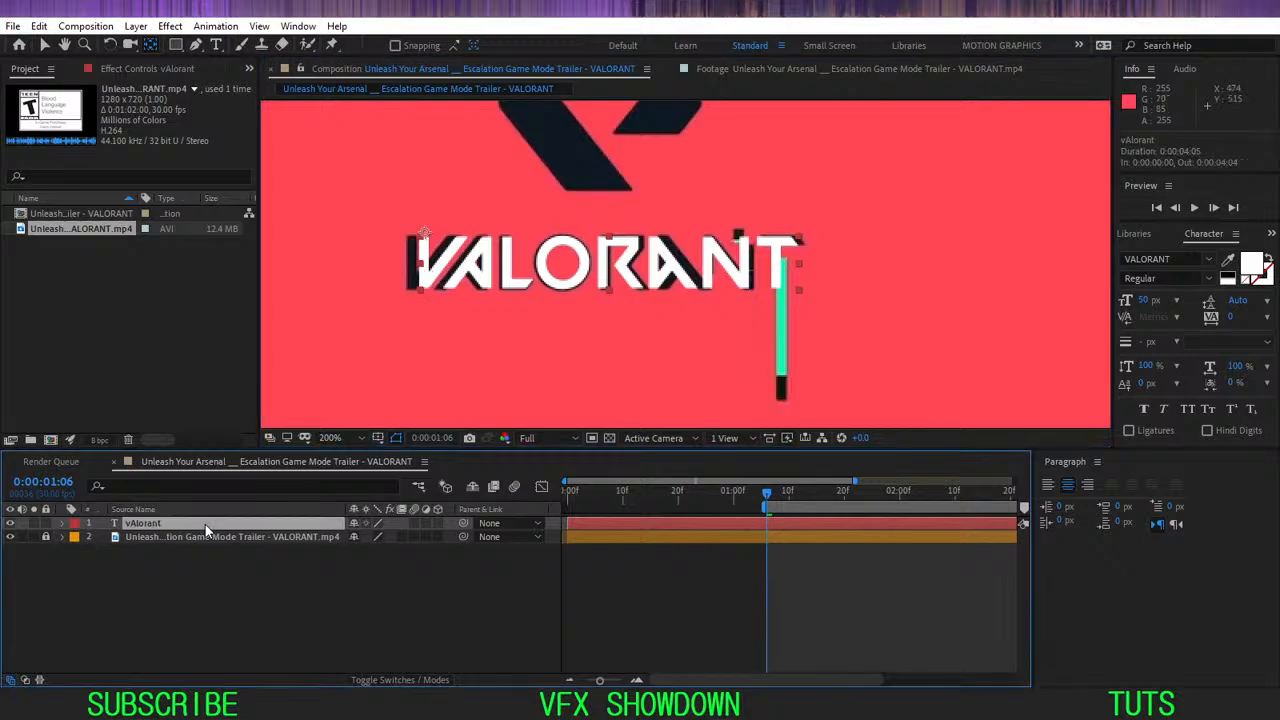
# - Align the upper-left corner of the text's V with the reference V, at about 519.8, 397.6
pyautogui.press('v')
pyautogui.press('.')
pyautogui.moveTo(379, 245); pyautogui.dragTo(676, 327)
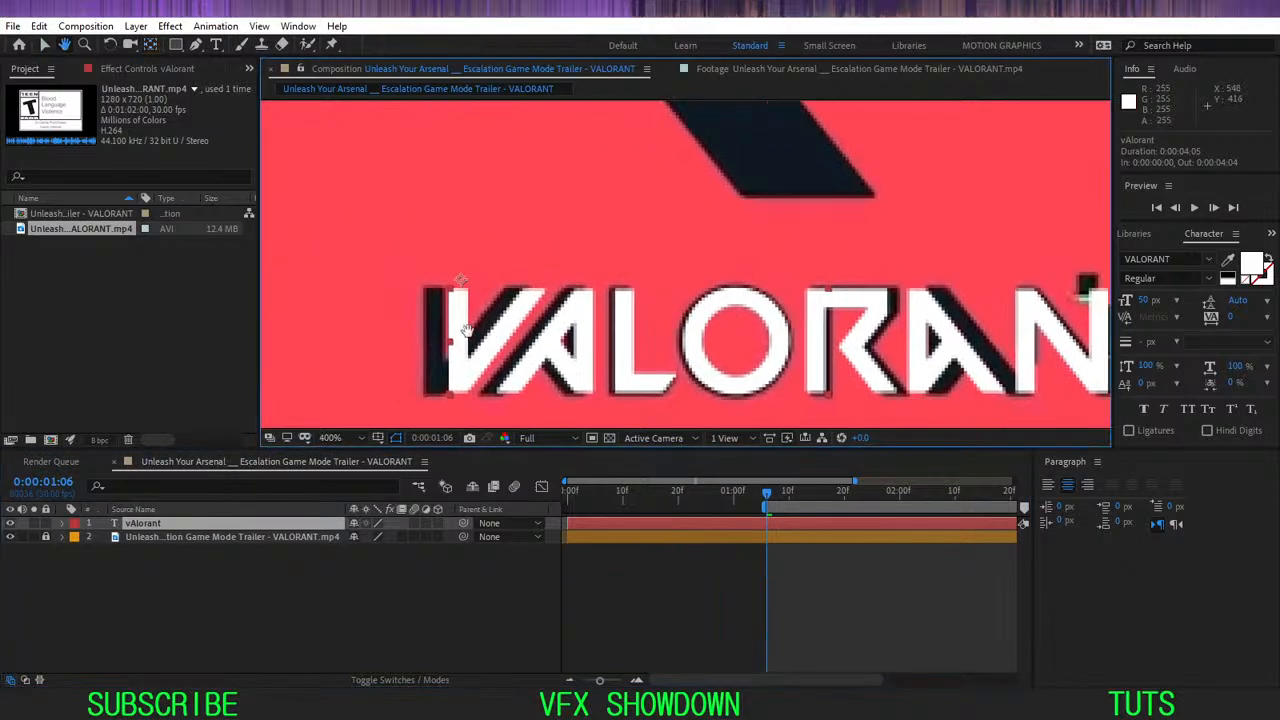
pyautogui.moveTo(457, 288); pyautogui.dragTo(434, 301)
pyautogui.press('y')
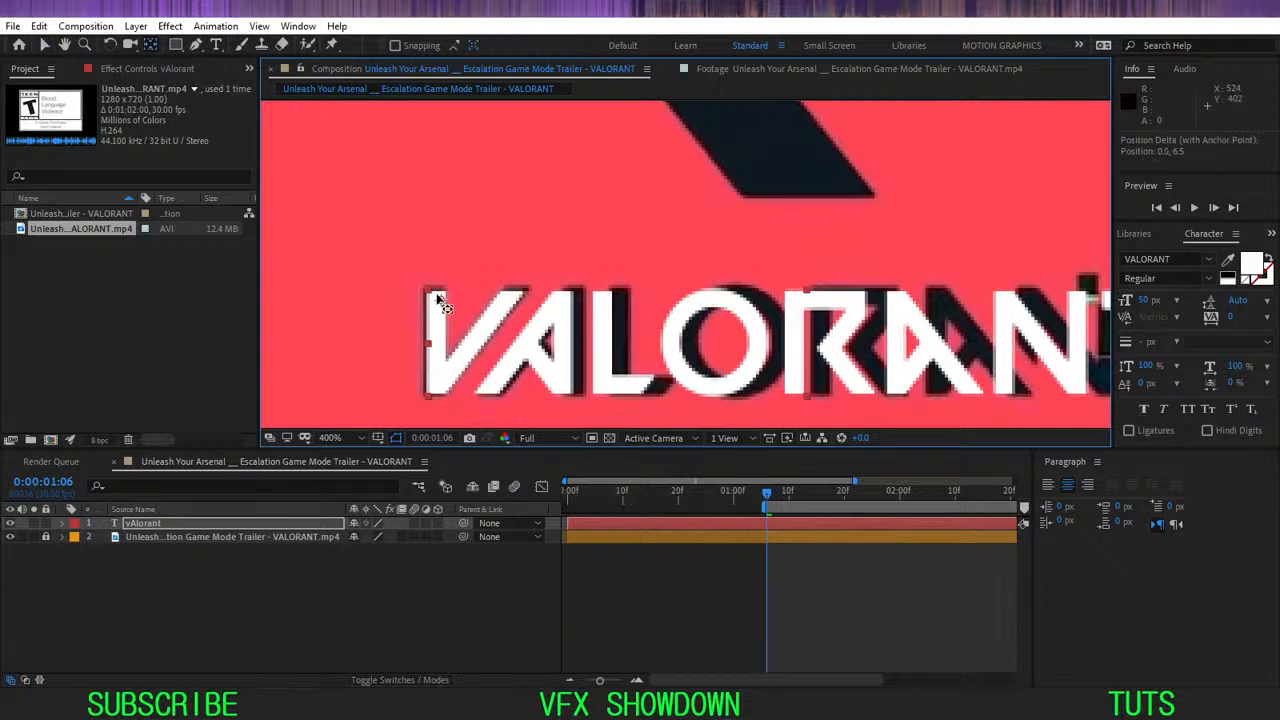
pyautogui.scroll(4, 430, 300)
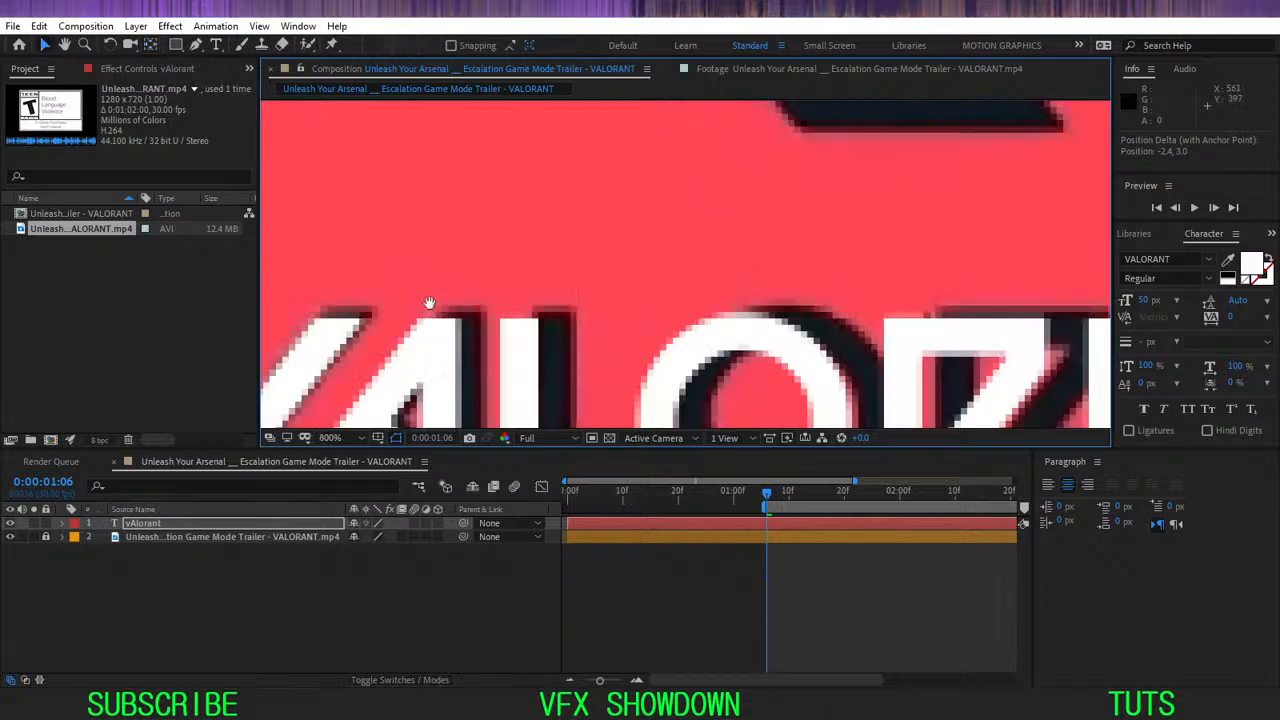
pyautogui.press('v')
pyautogui.moveTo(454, 262); pyautogui.dragTo(461, 238)
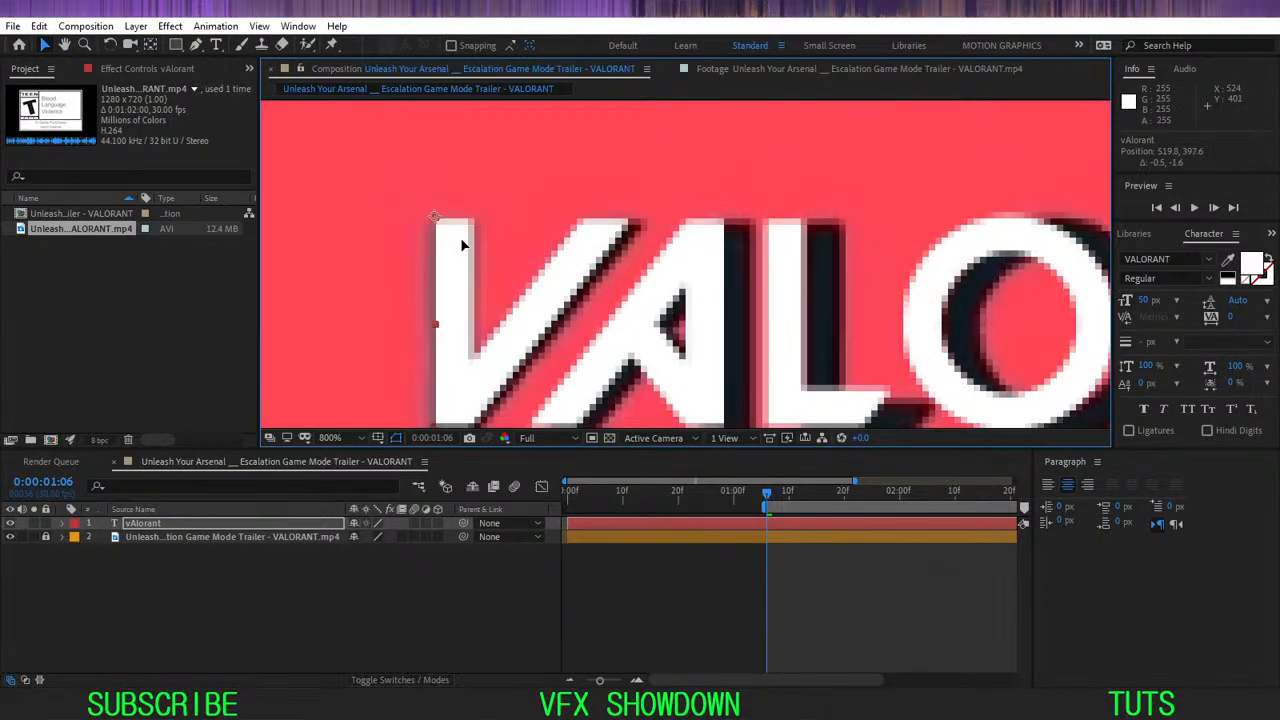
# - Extend the work area back to the composition's start and place the playhead at 0:00:01:13
pyautogui.scroll(-2, 513, 245)
pyautogui.press('space')
pyautogui.moveTo(880, 350); pyautogui.dragTo(567, 342)
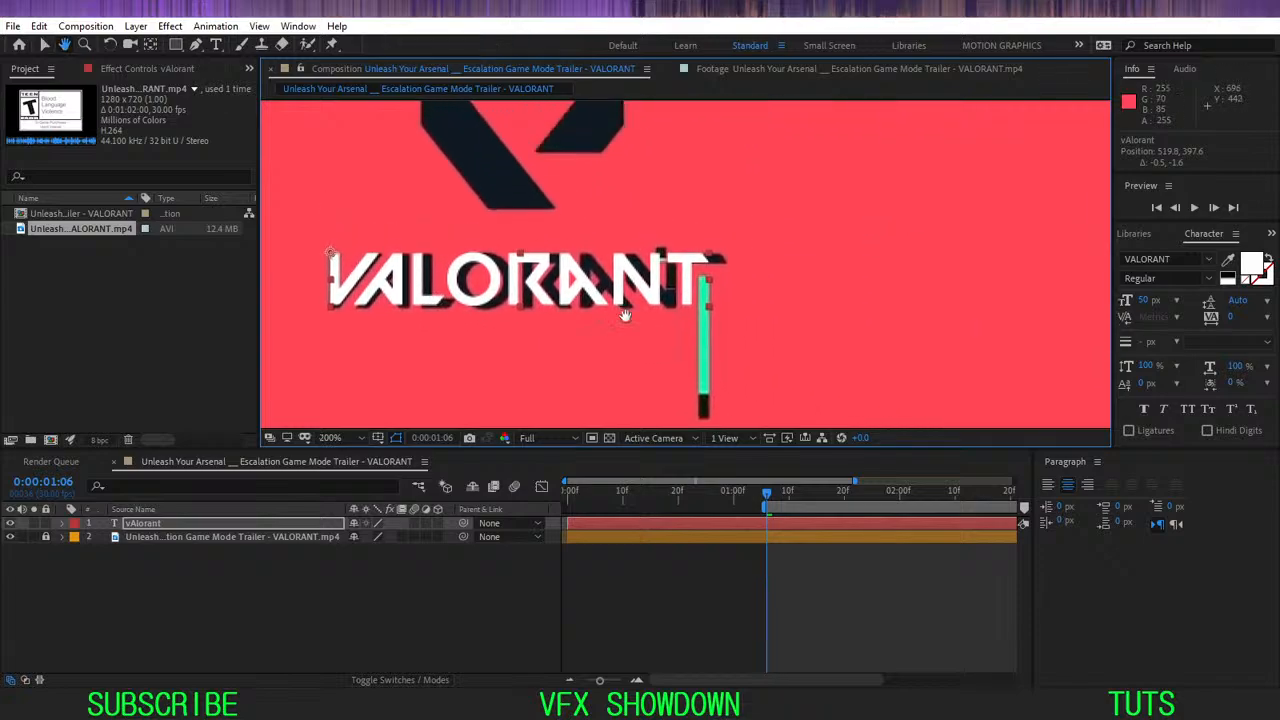
pyautogui.moveTo(760, 503); pyautogui.dragTo(442, 507)
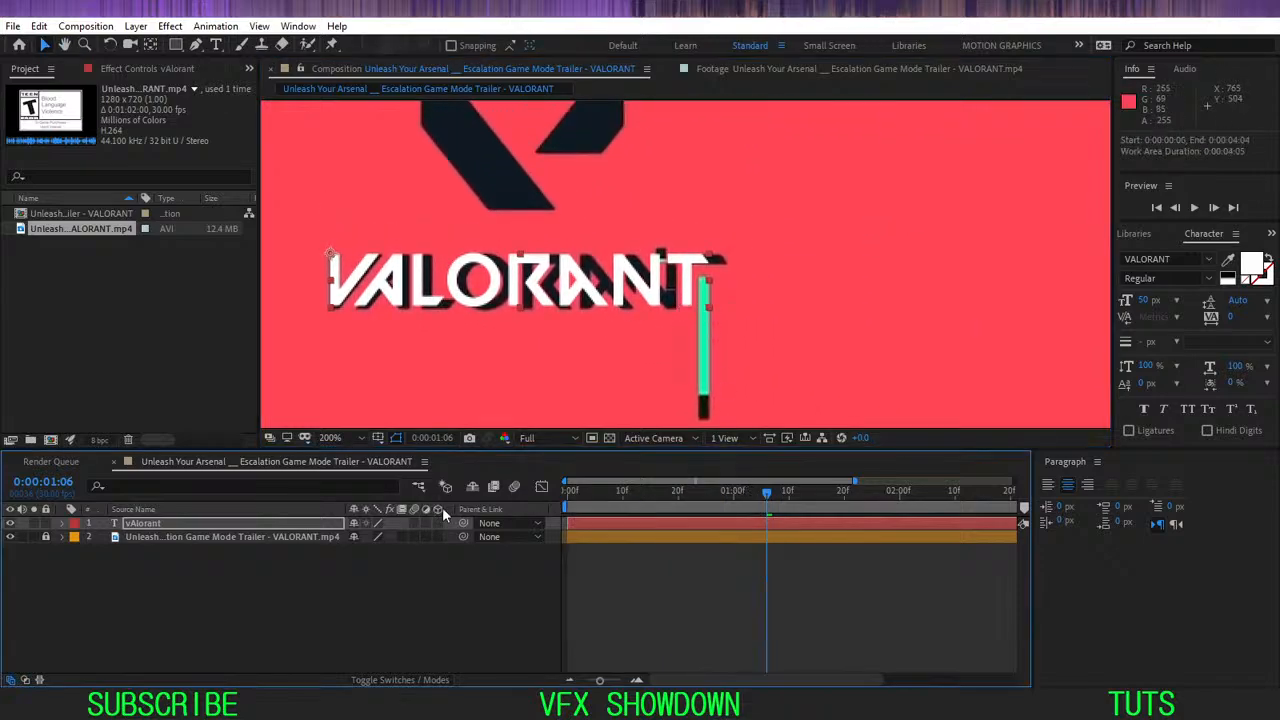
pyautogui.moveTo(767, 505); pyautogui.dragTo(804, 493)
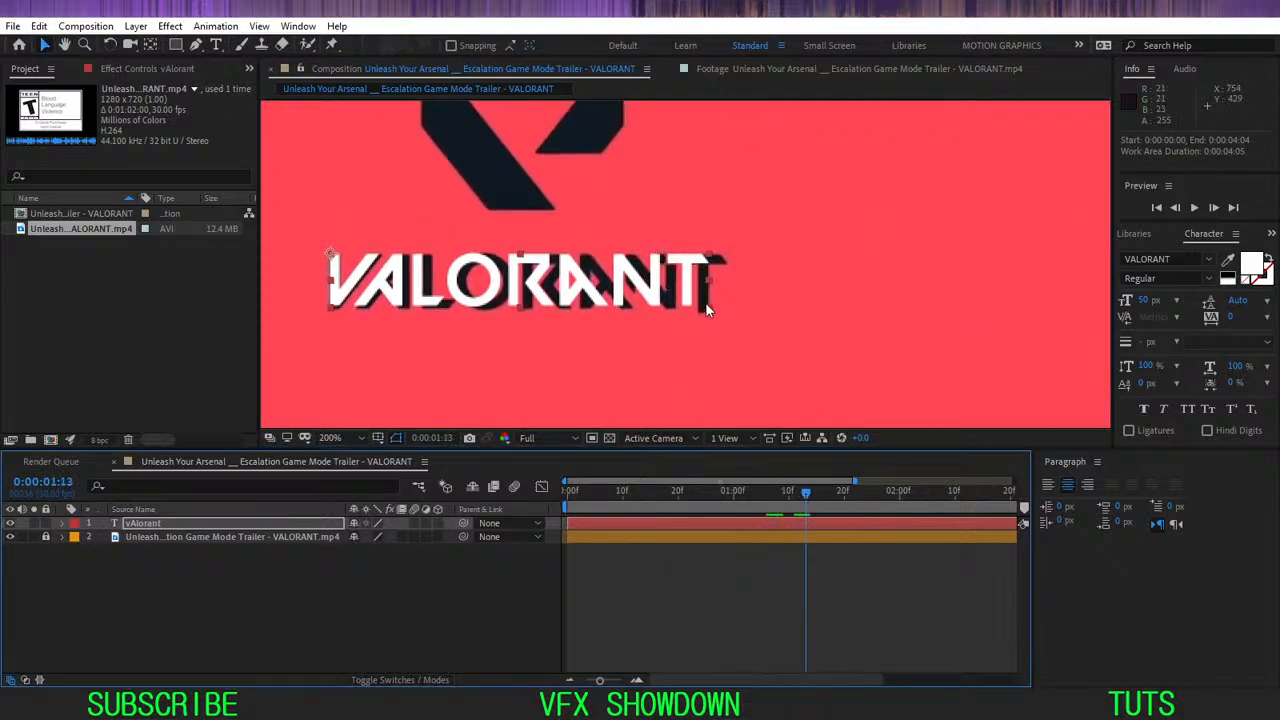
# - Scale the text layer to about 97% so its width matches the dark reference wordmark
pyautogui.moveTo(708, 311); pyautogui.dragTo(697, 310)
pyautogui.moveTo(718, 314); pyautogui.dragTo(731, 317)
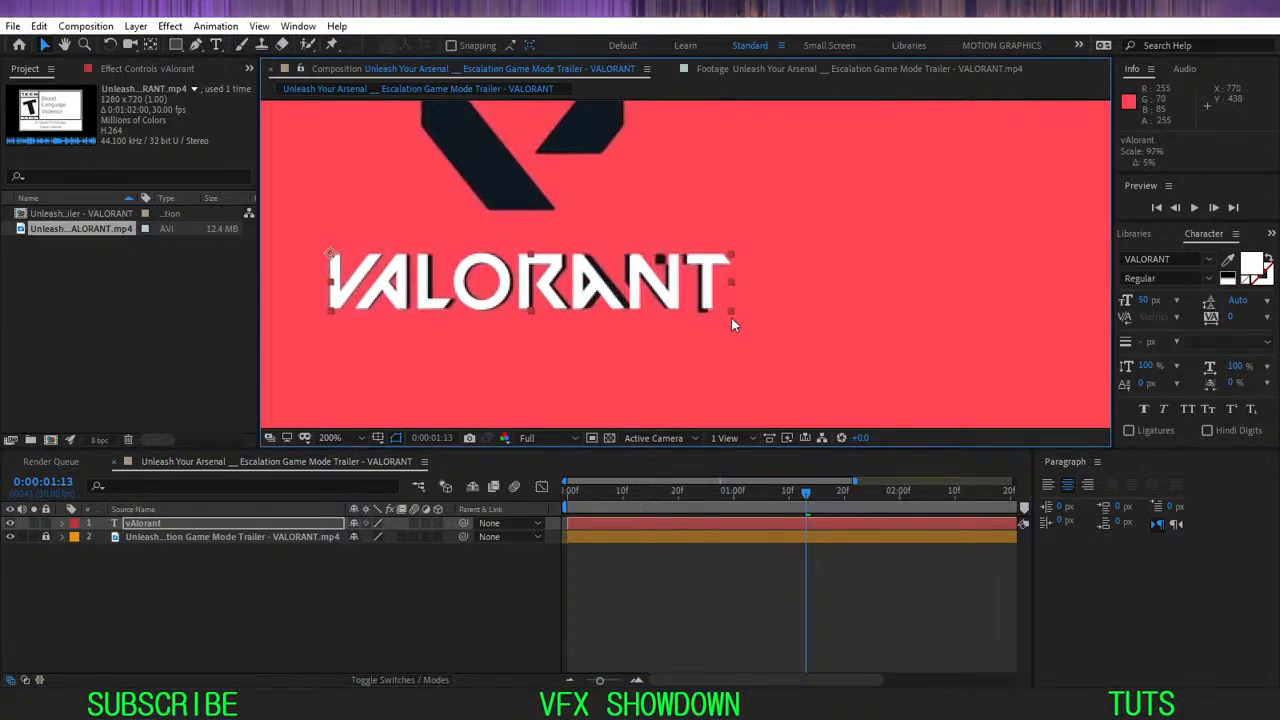
pyautogui.click(340, 638)
pyautogui.scroll(-2, 573, 260)
# - Move the text straight down below the reference wordmark and fit the whole composition in view
pyautogui.click(655, 262)
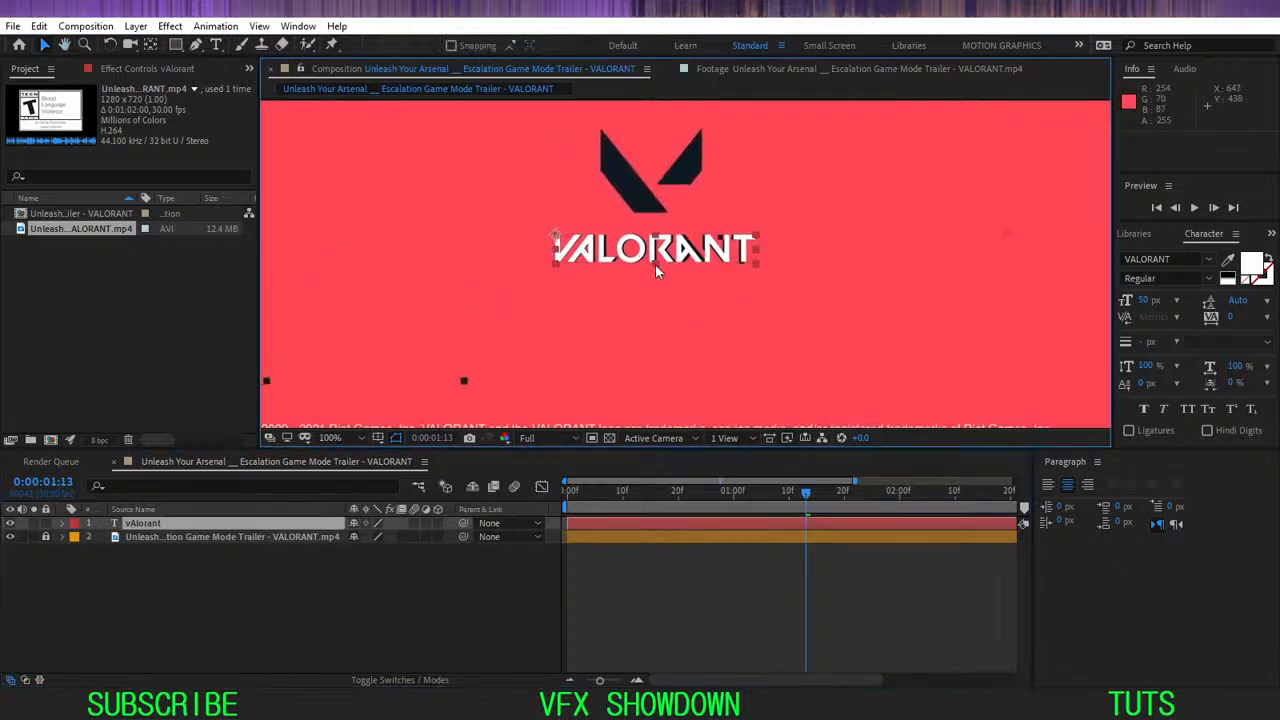
pyautogui.moveTo(656, 262); pyautogui.dragTo(656, 339)
pyautogui.click(292, 590)
pyautogui.click(333, 437)
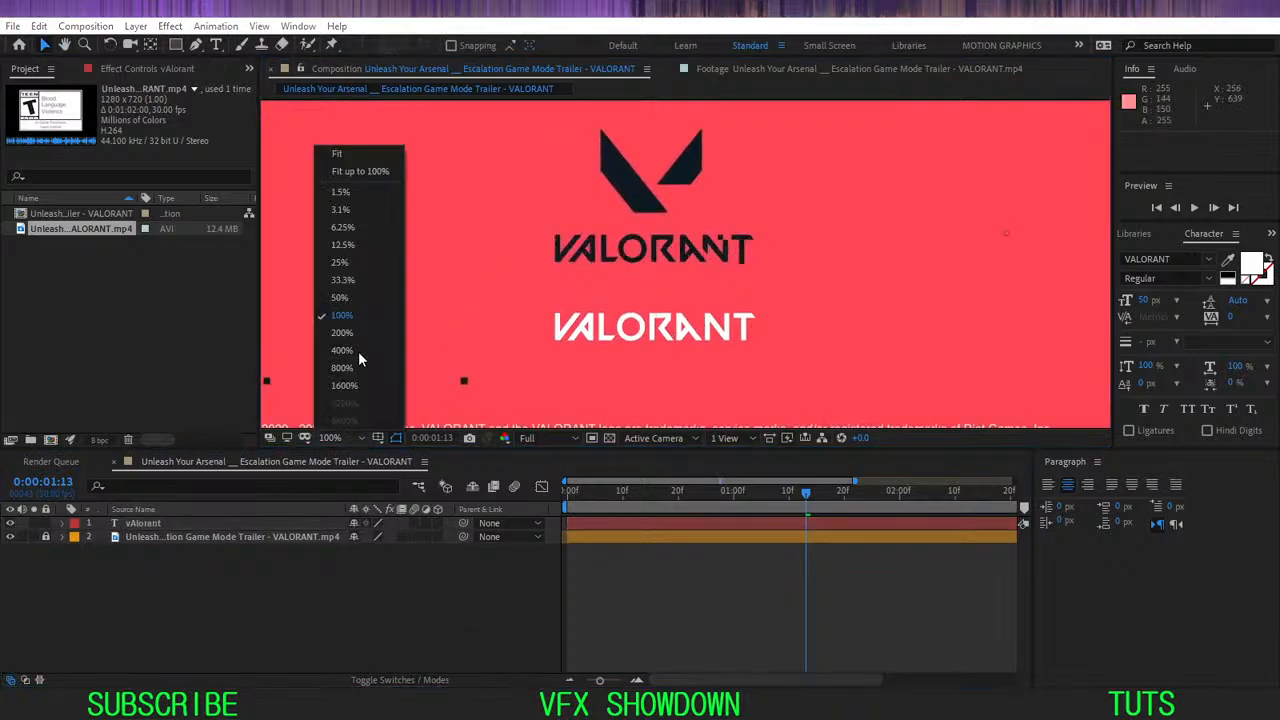
pyautogui.click(375, 171)
# - Set the vAlorant text's fill color by sampling the trailer's red background
pyautogui.doubleClick(193, 525)
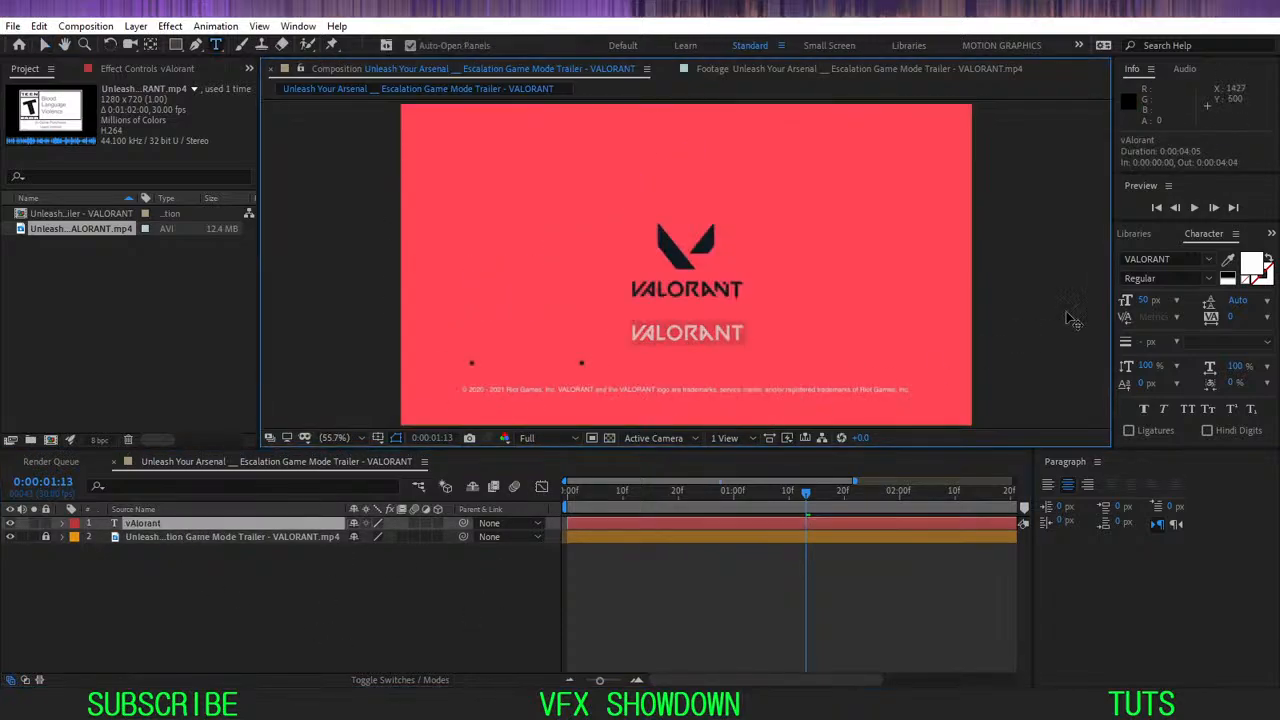
pyautogui.click(1228, 261)
pyautogui.click(883, 217)
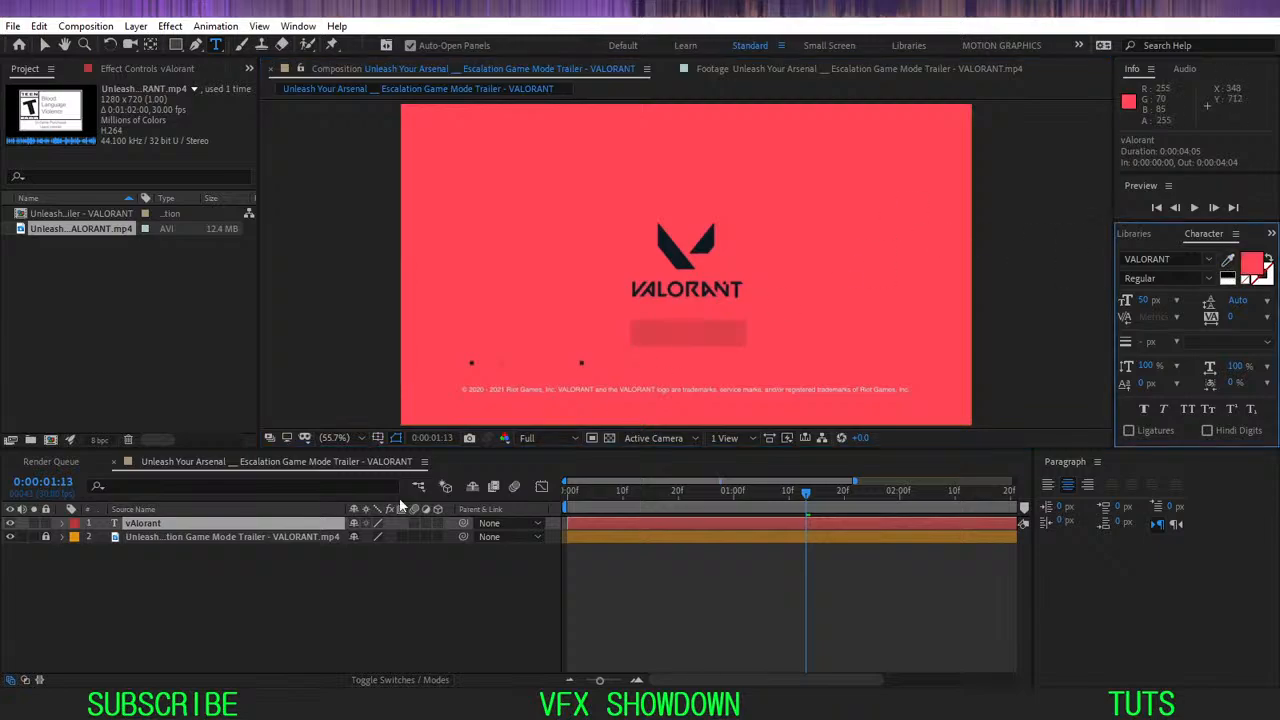
pyautogui.click(184, 590)
pyautogui.click(155, 524)
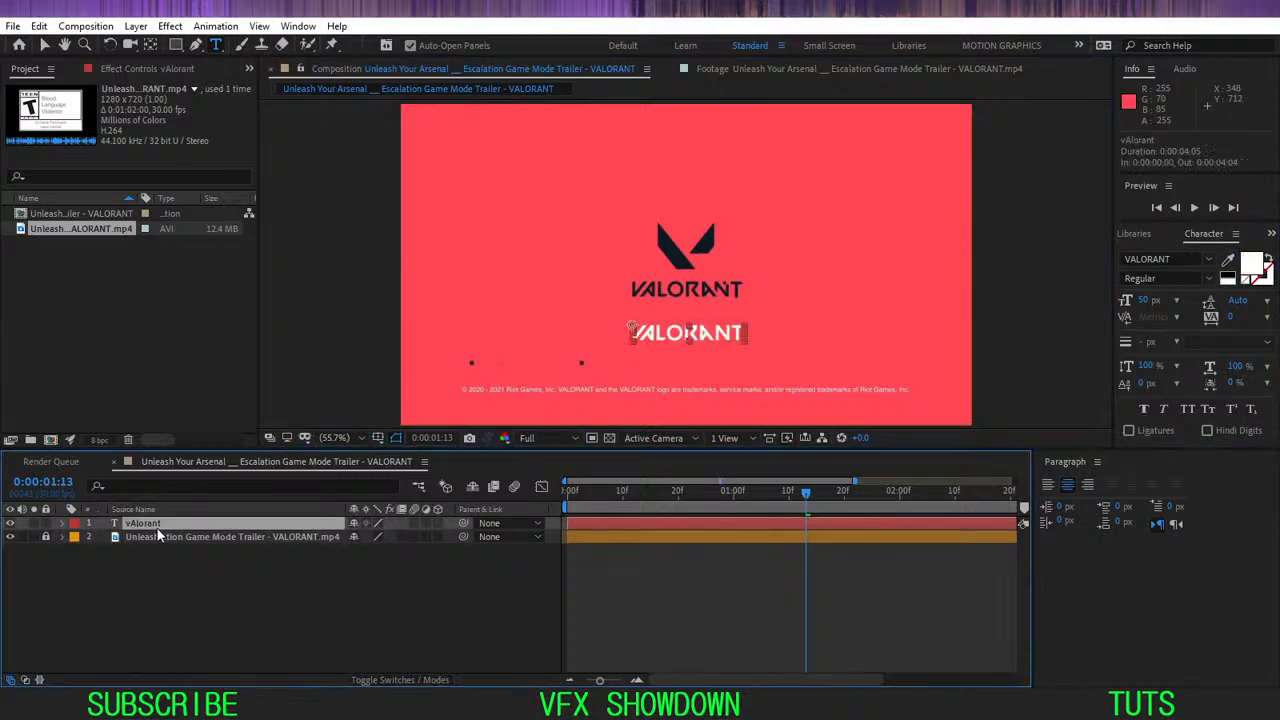
pyautogui.click(630, 414)
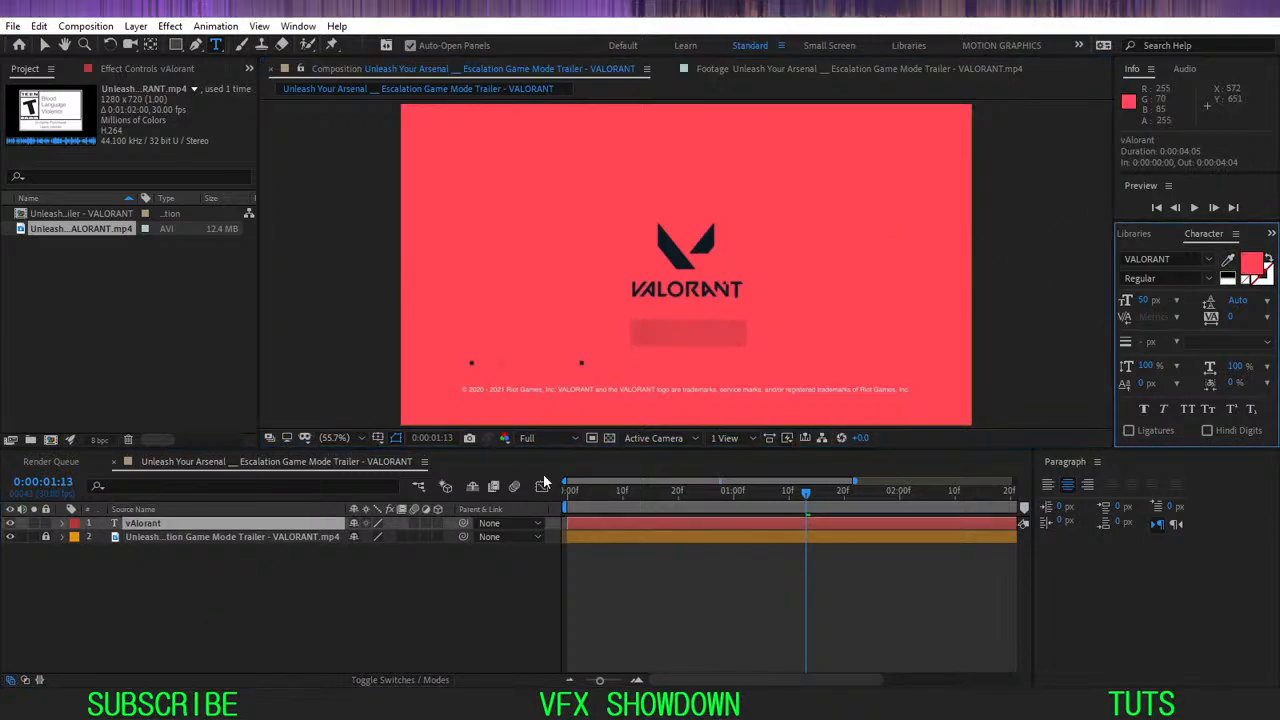
pyautogui.click(245, 619)
# - Hide the trailer layer and preview the red text on its own
pyautogui.click(10, 537)
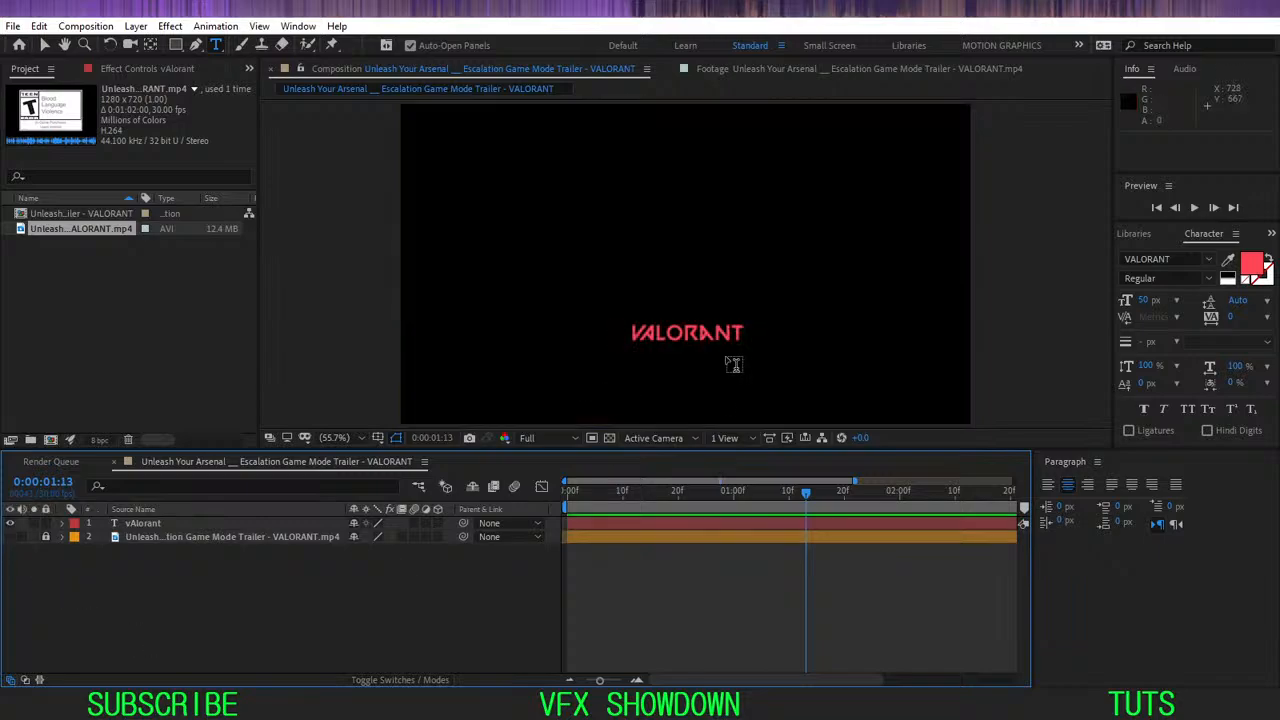
pyautogui.moveTo(661, 315); pyautogui.dragTo(654, 270)
pyautogui.press('v')
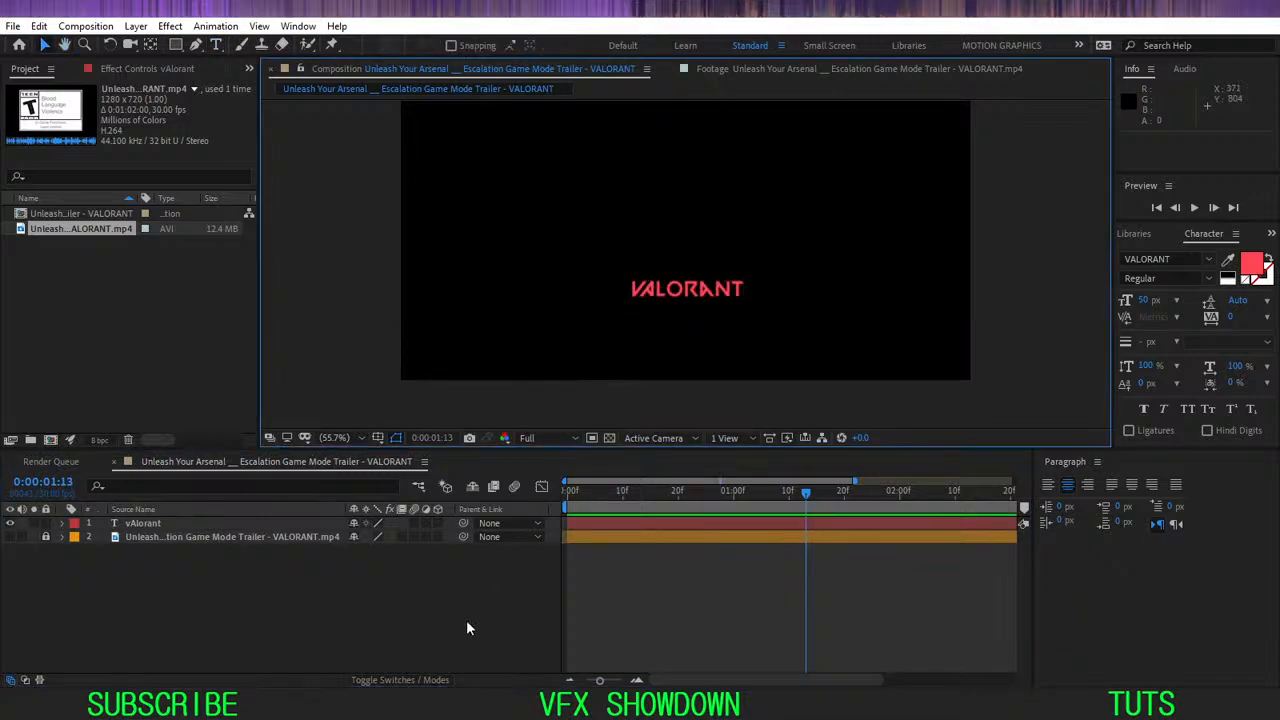
pyautogui.press('space')
pyautogui.moveTo(709, 497); pyautogui.dragTo(700, 498)
pyautogui.press('space')
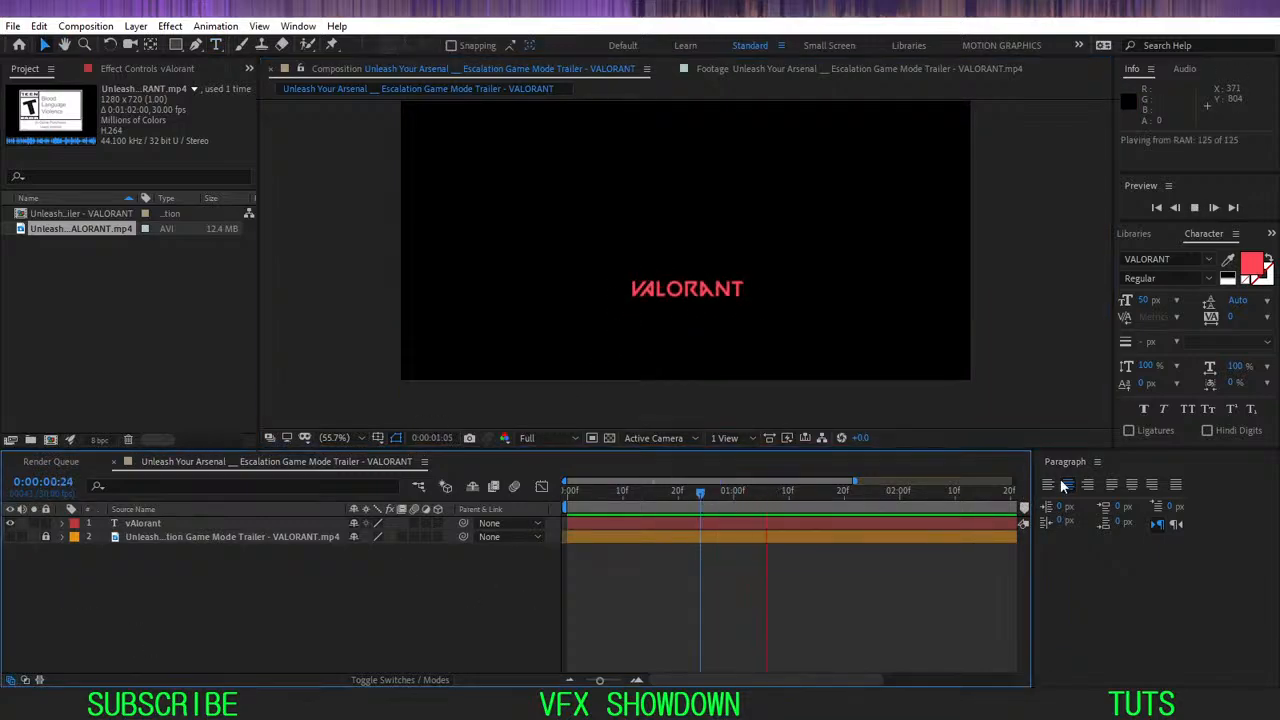
# - Place the playhead at 0:00:01:06 and turn on the title and action safe guides
pyautogui.click(1097, 463)
pyautogui.click(928, 466)
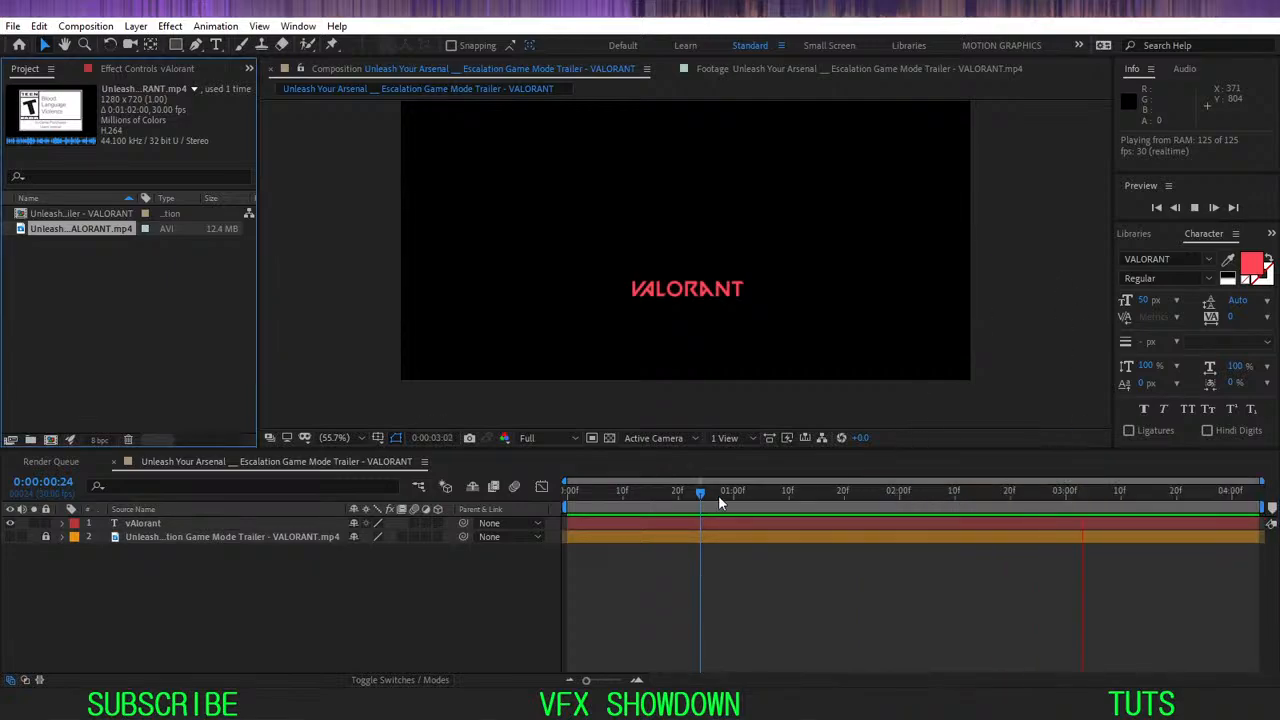
pyautogui.moveTo(718, 495); pyautogui.dragTo(766, 494)
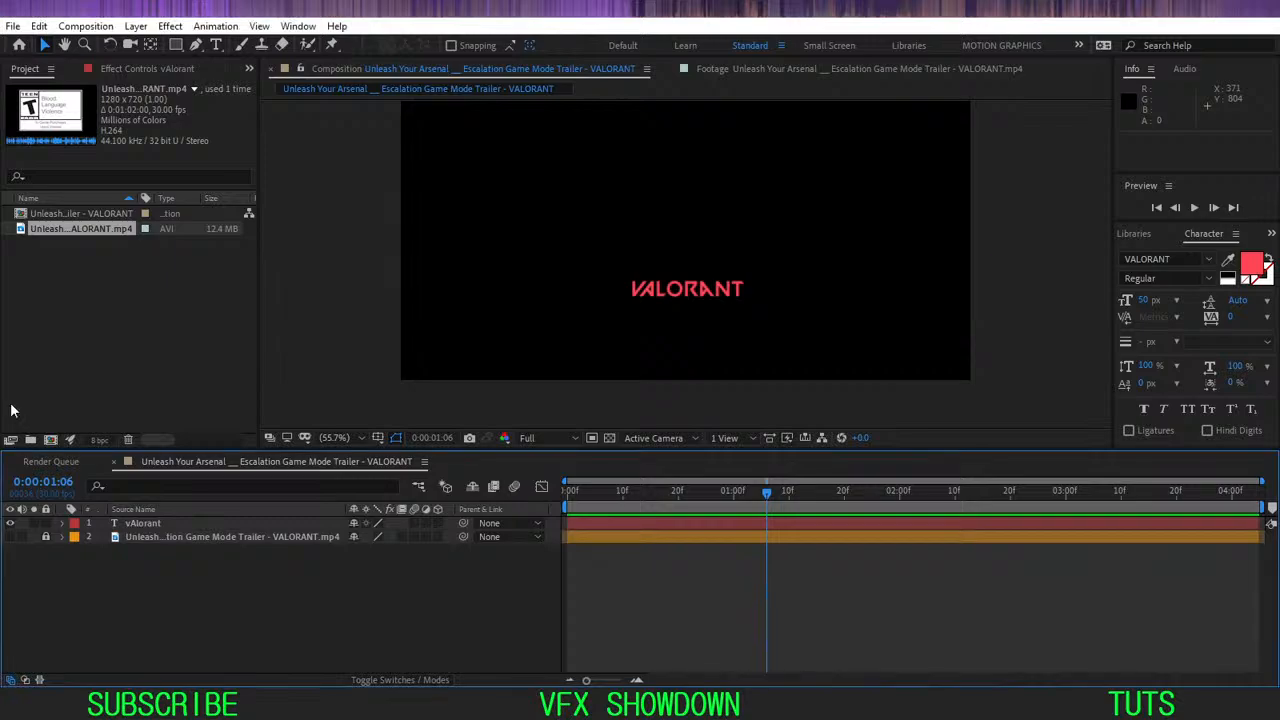
pyautogui.click(384, 438)
pyautogui.click(429, 454)
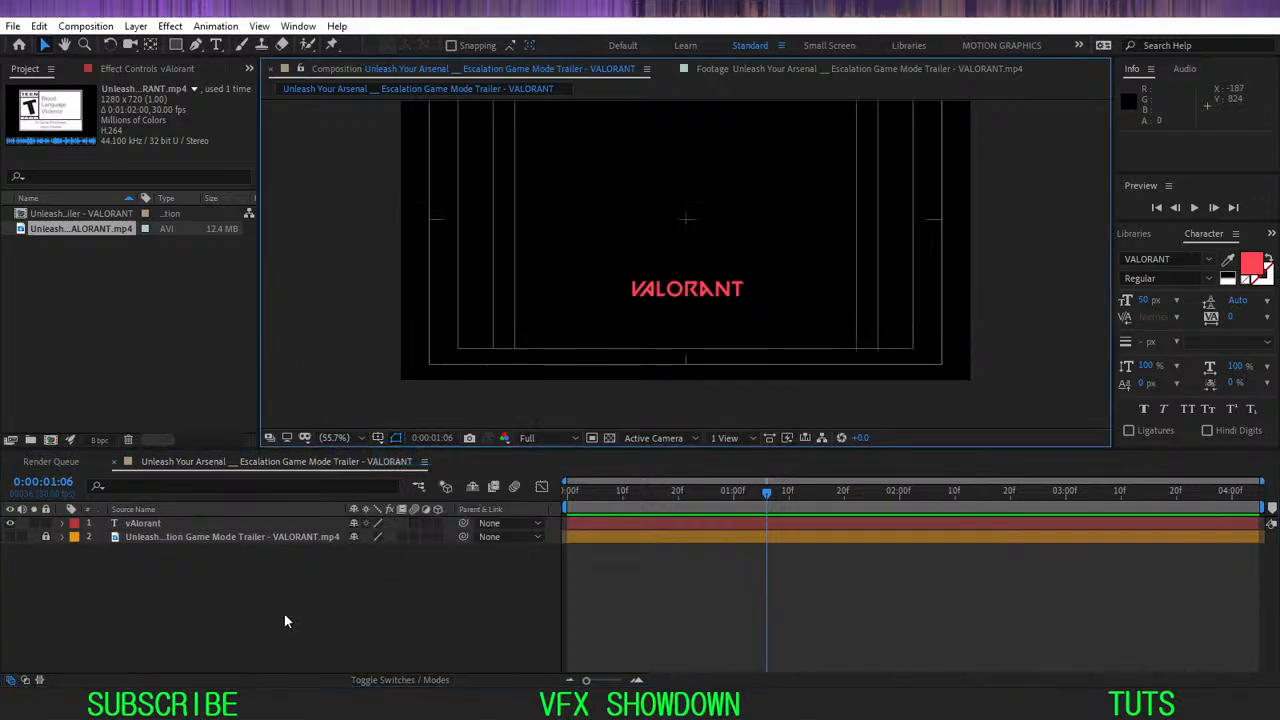
# - Show the trailer layer again, then unlock and select it
pyautogui.click(10, 537)
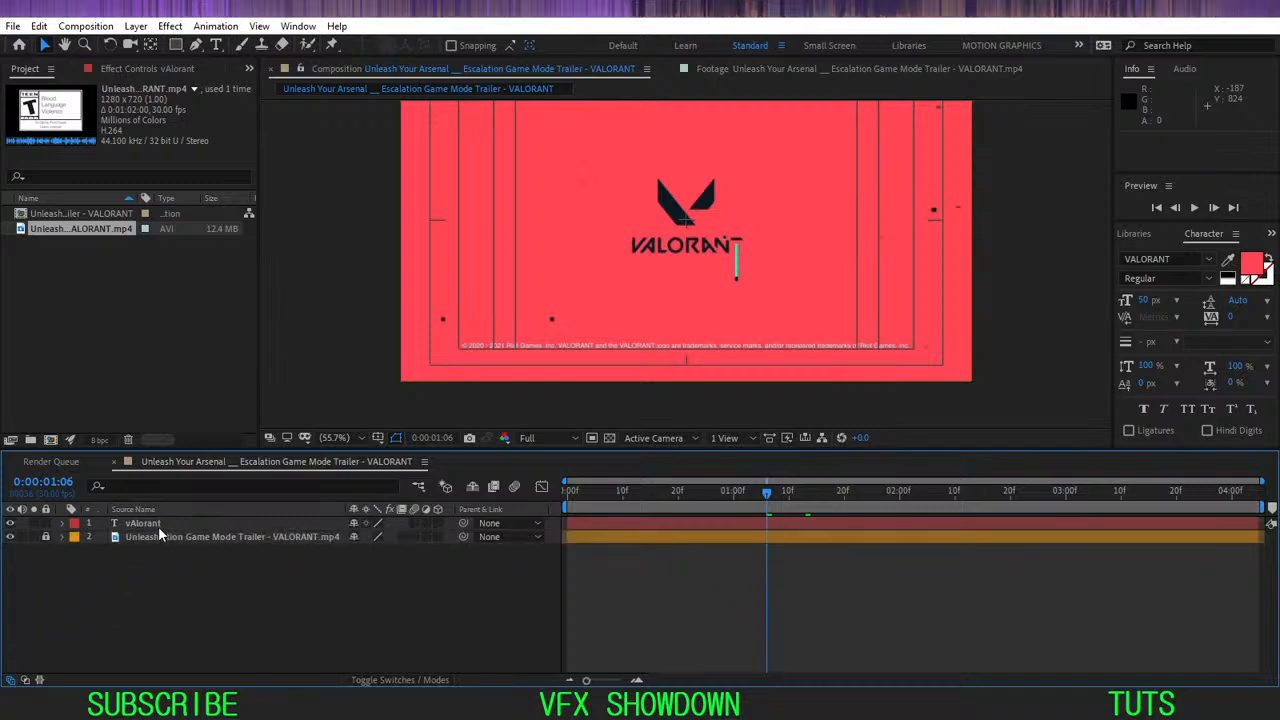
pyautogui.click(158, 526)
pyautogui.click(161, 538)
pyautogui.click(46, 537)
pyautogui.click(150, 537)
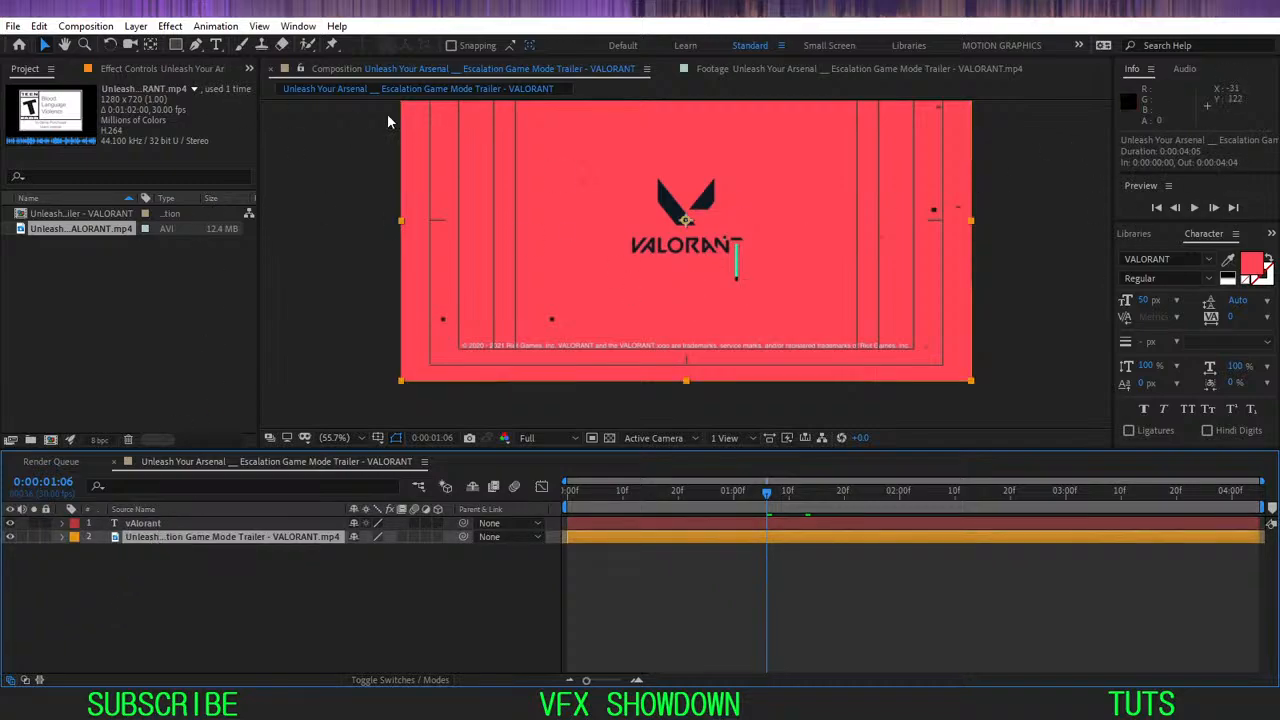
# - Find the Curves effect and apply it to the trailer layer
pyautogui.click(1271, 233)
pyautogui.click(1228, 256)
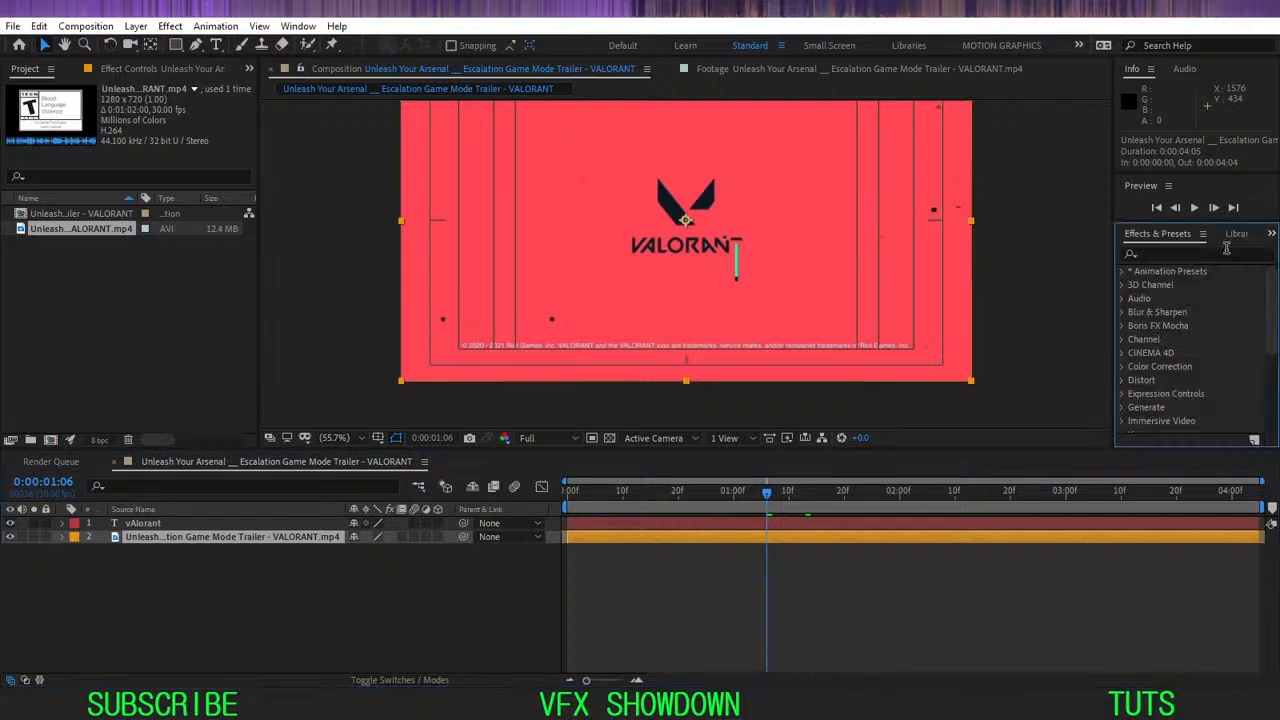
pyautogui.click(1182, 256)
pyautogui.write('c')
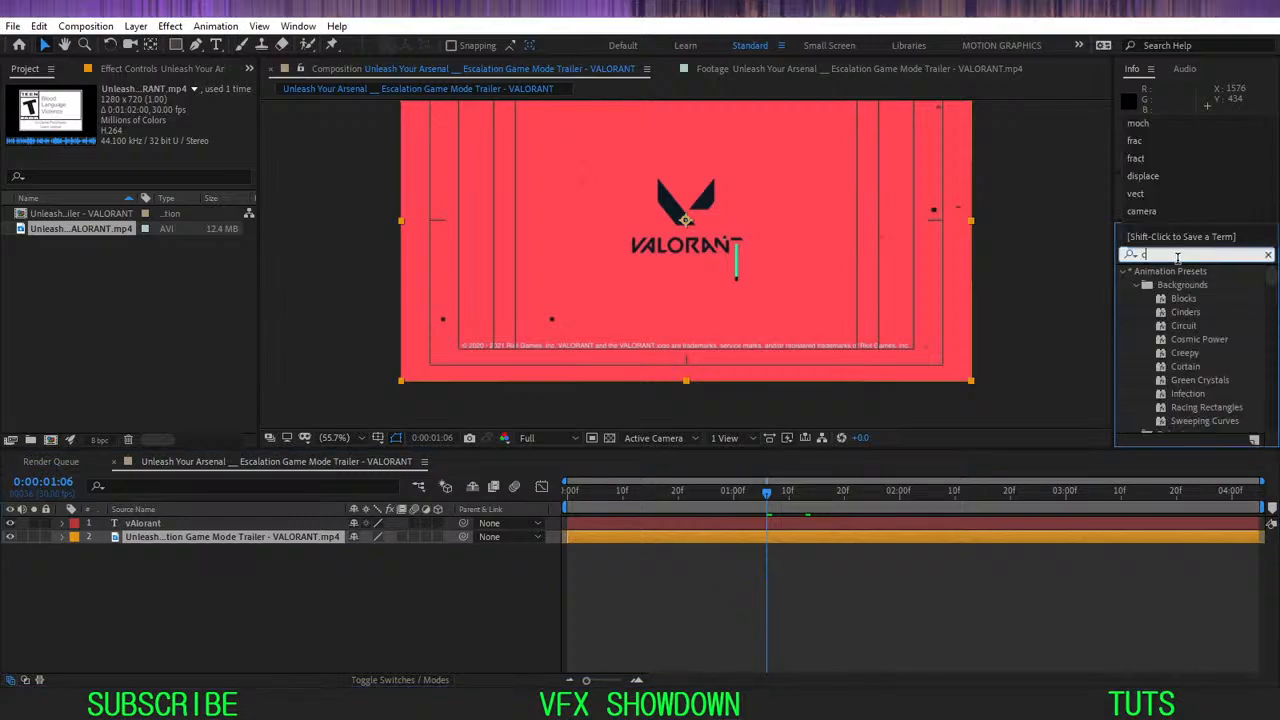
pyautogui.write('urve')
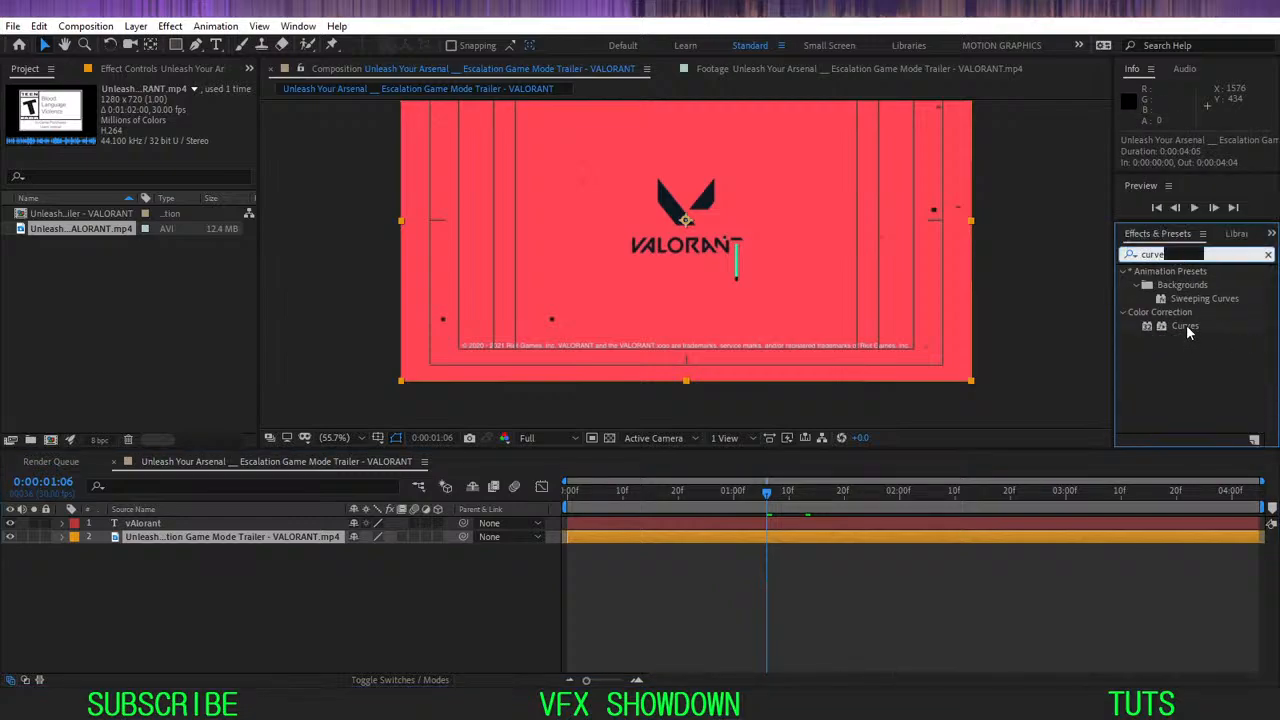
pyautogui.moveTo(1186, 325); pyautogui.dragTo(287, 538)
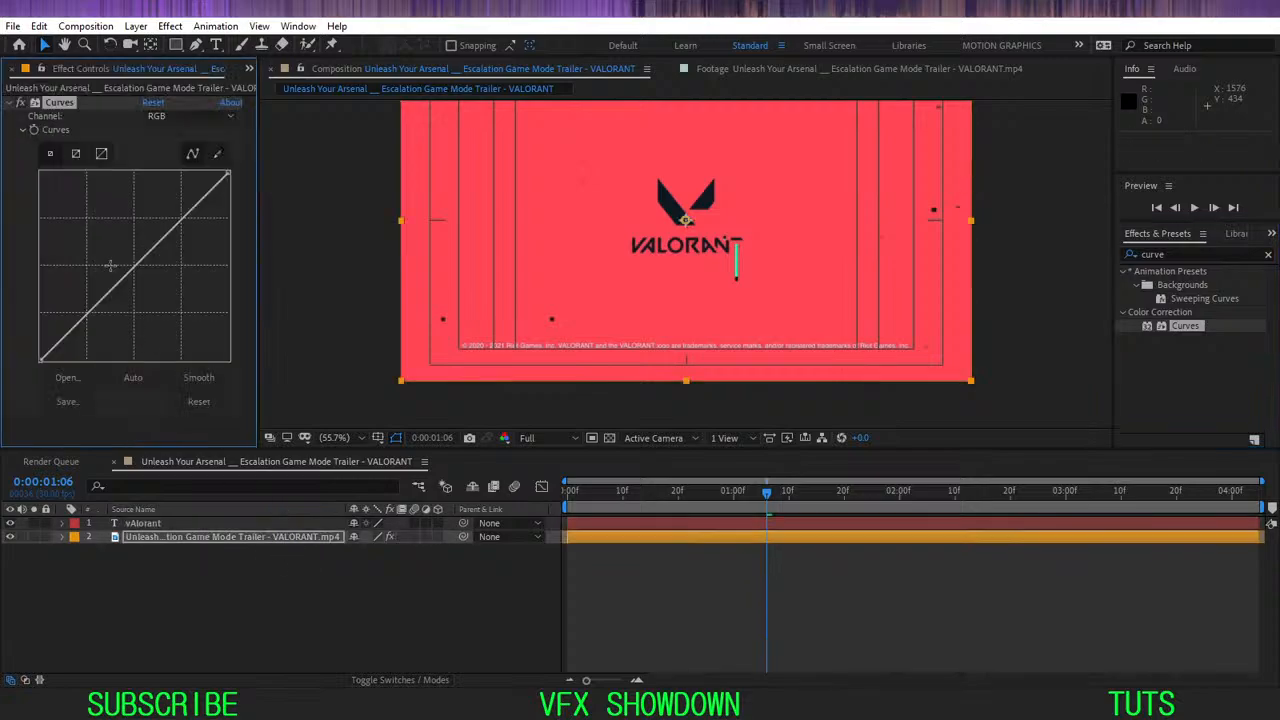
# - Darken the trailer footage by lowering the RGB curve's middle and its white endpoint
pyautogui.moveTo(145, 258); pyautogui.dragTo(157, 281)
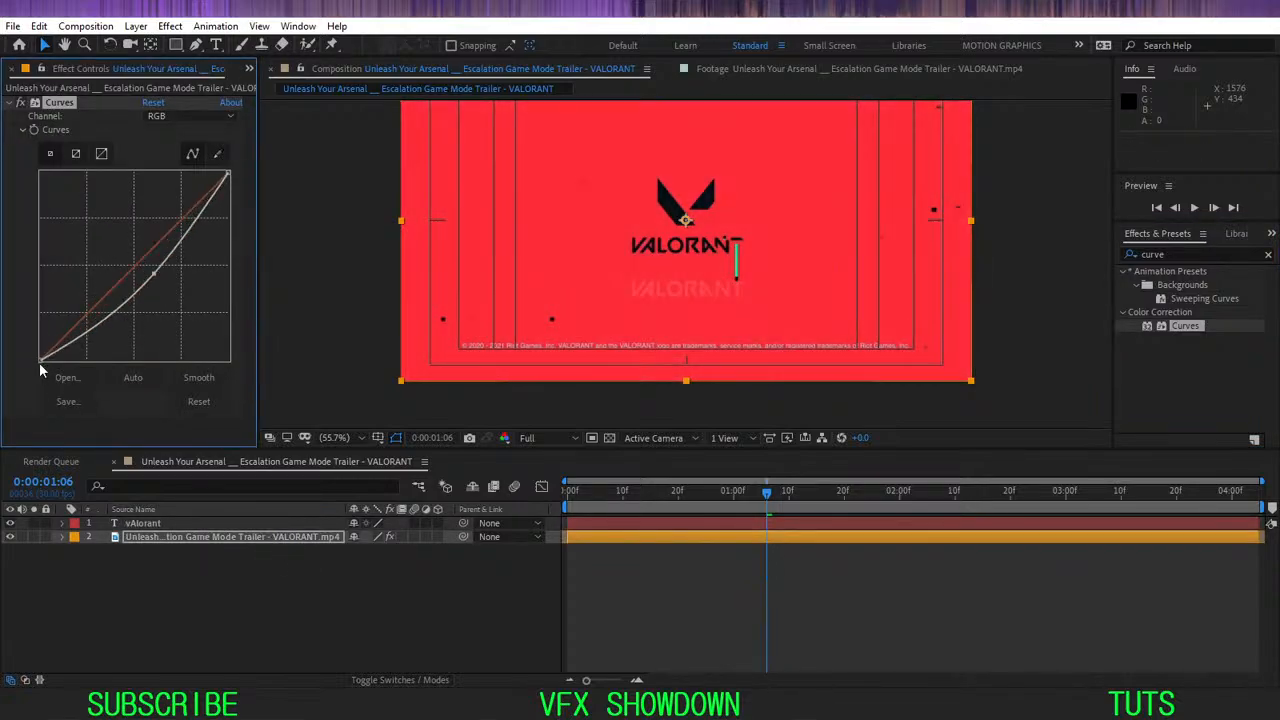
pyautogui.moveTo(40, 360); pyautogui.dragTo(96, 385)
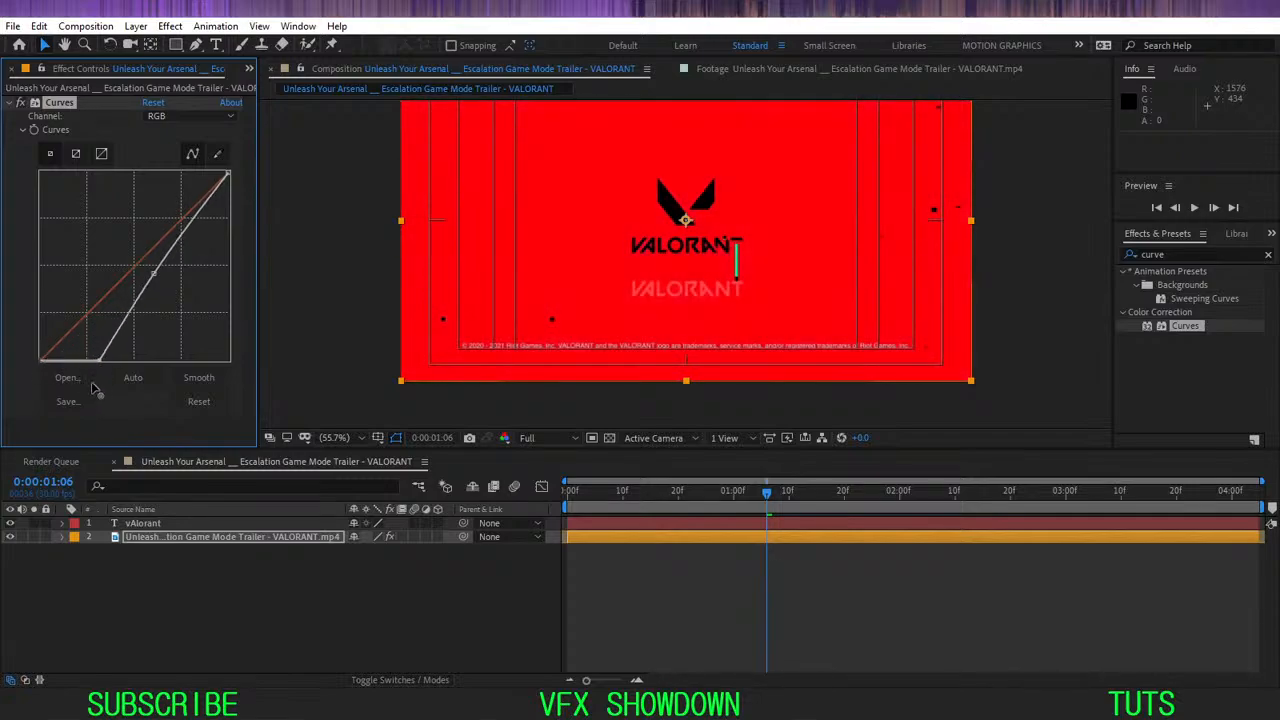
pyautogui.hotkey('ctrl', 'z')
pyautogui.moveTo(228, 176); pyautogui.dragTo(230, 222)
pyautogui.moveTo(153, 272)
pyautogui.mouseDown()
pyautogui.moveTo(177, 286)
pyautogui.moveTo(157, 277)
pyautogui.mouseUp()
pyautogui.click(269, 647)
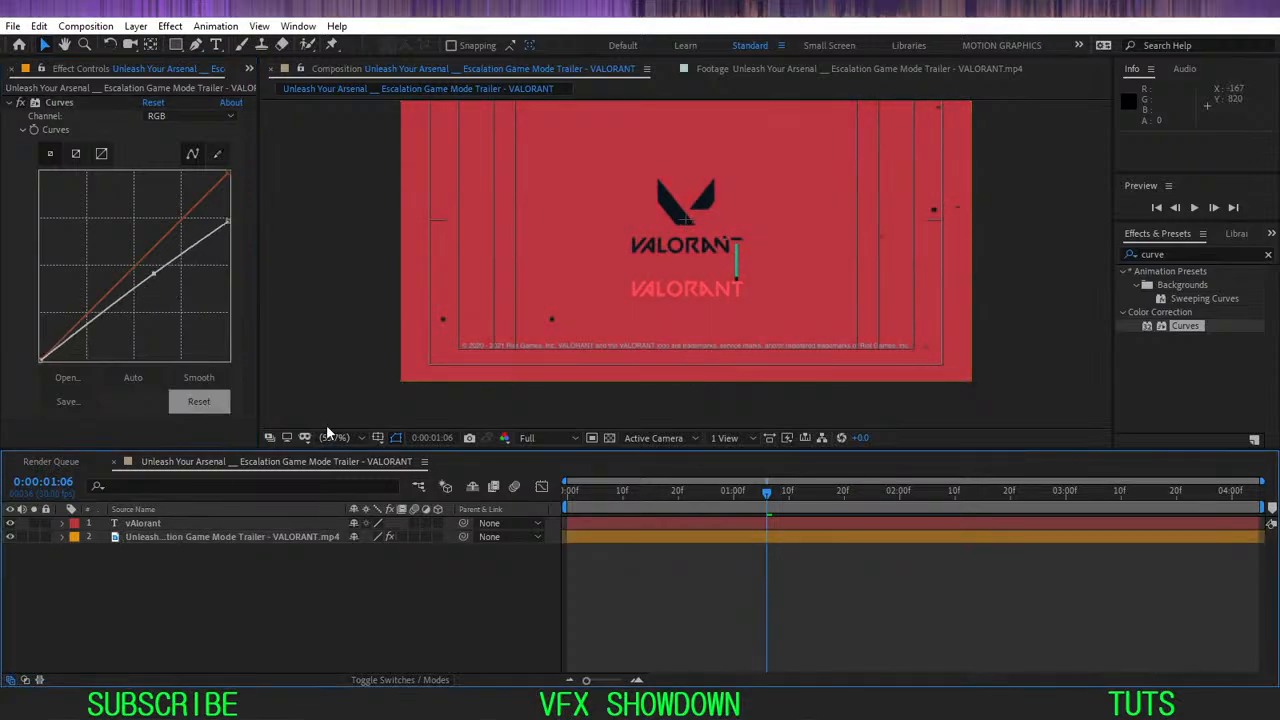
# - Scrub through the darkened footage and place the playhead at 0:00:00:28
pyautogui.click(334, 437)
pyautogui.click(350, 178)
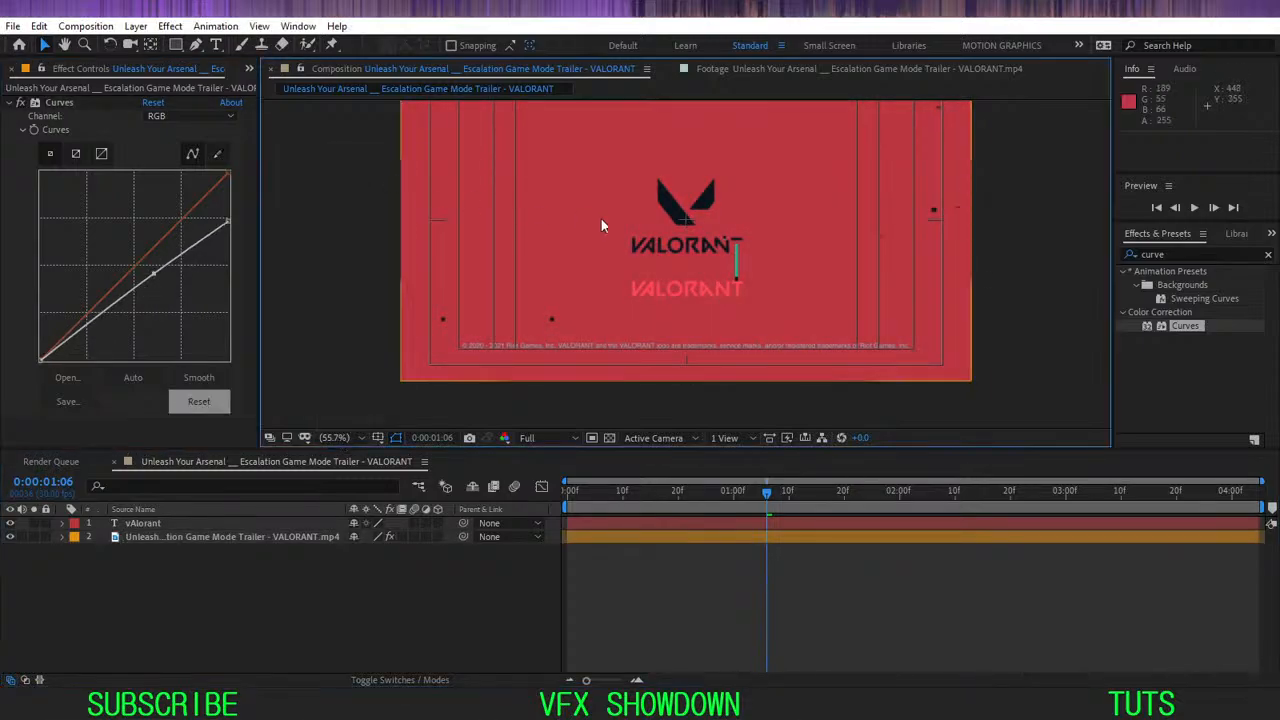
pyautogui.moveTo(614, 220); pyautogui.dragTo(614, 280)
pyautogui.click(733, 489)
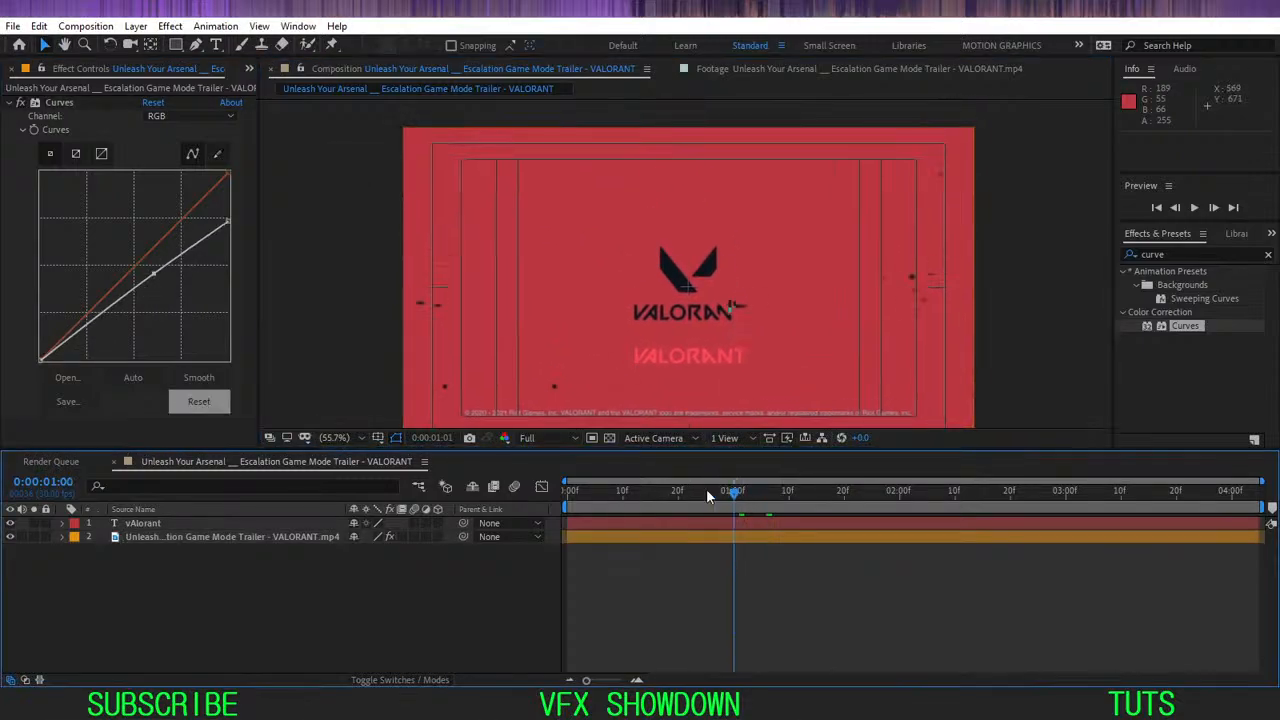
pyautogui.click(186, 523)
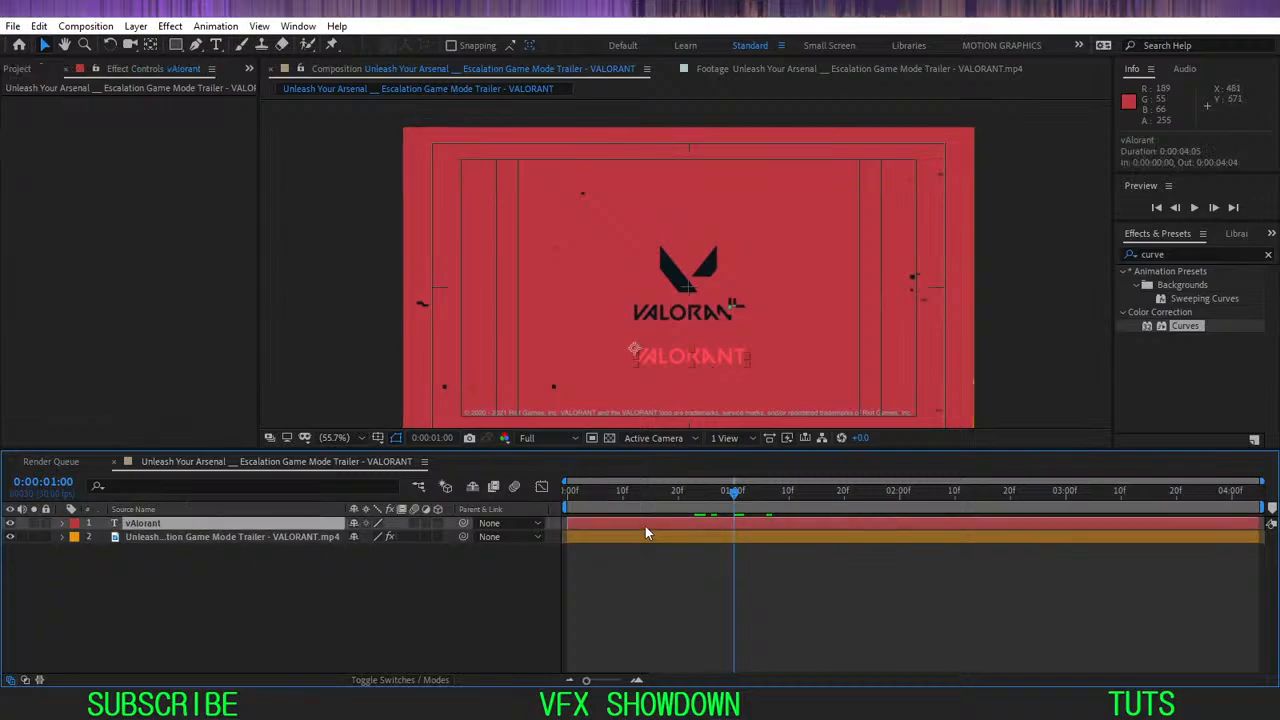
pyautogui.moveTo(704, 495); pyautogui.dragTo(723, 525)
# - Delete the Curves effect from the trailer layer
pyautogui.click(155, 540)
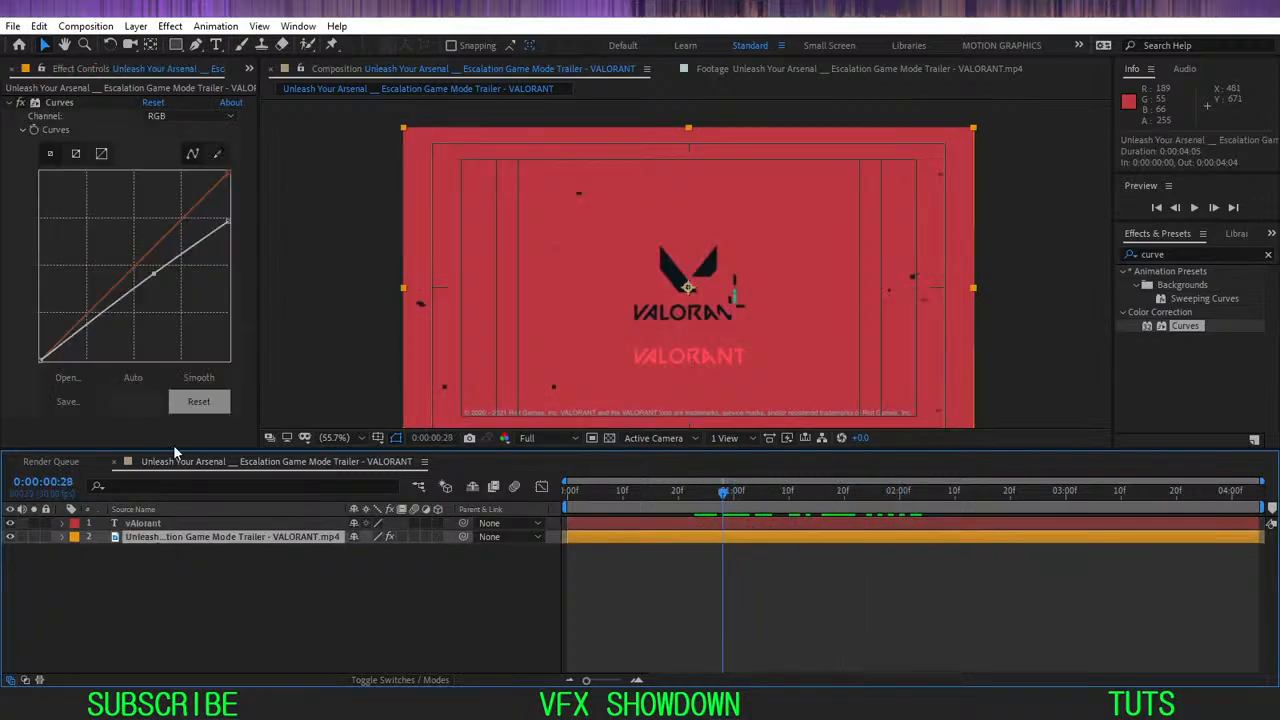
pyautogui.click(60, 104)
pyautogui.press('Delete')
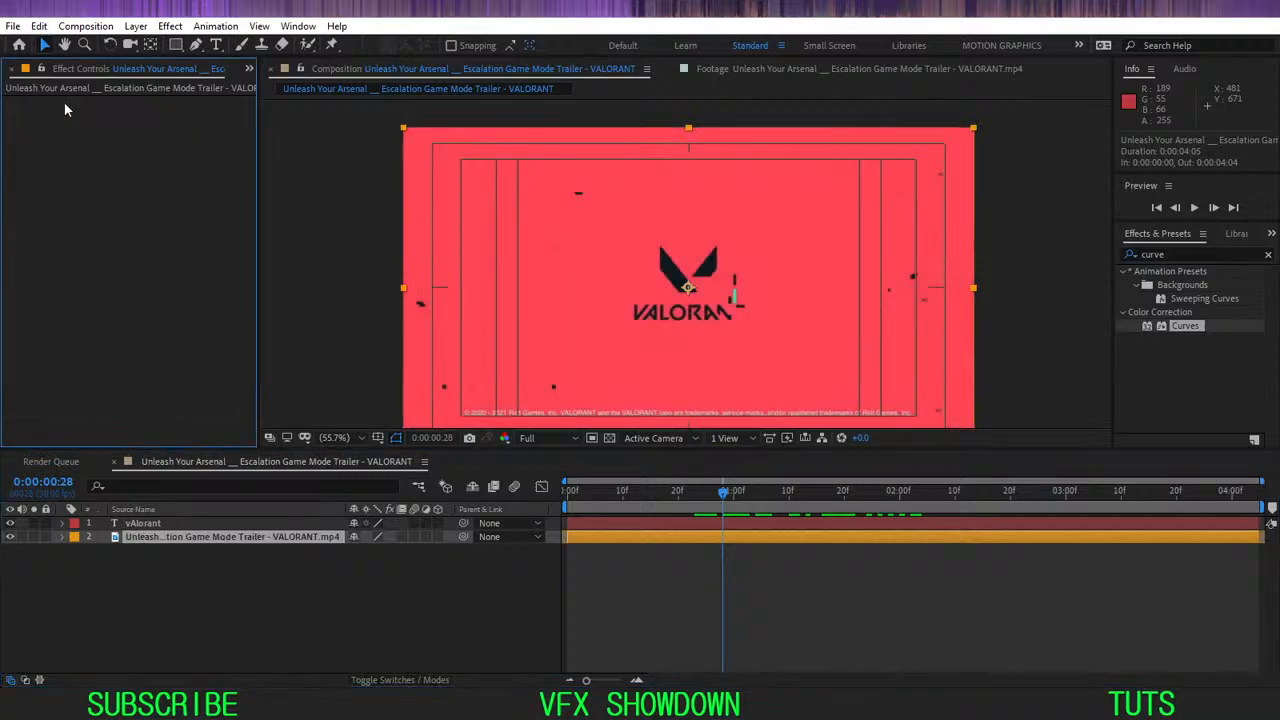
# - Set the vAlorant text's fill color to black
pyautogui.doubleClick(168, 526)
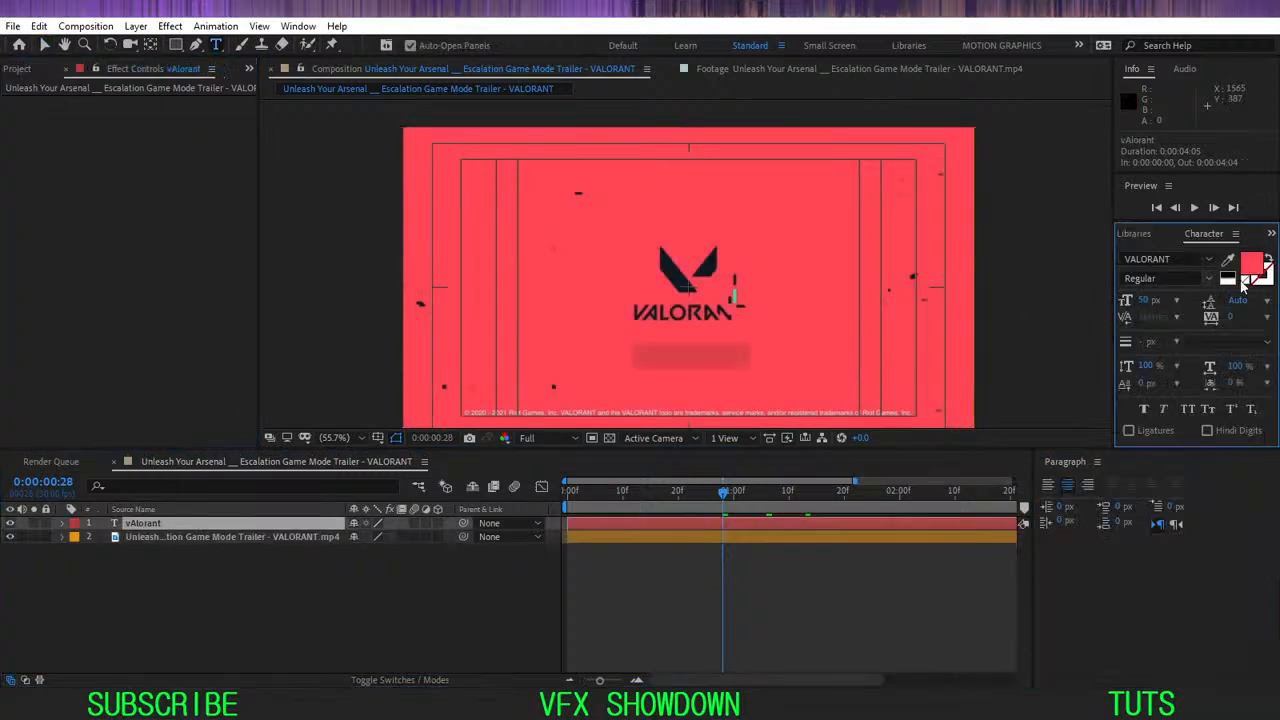
pyautogui.click(1249, 262)
pyautogui.click(46, 249)
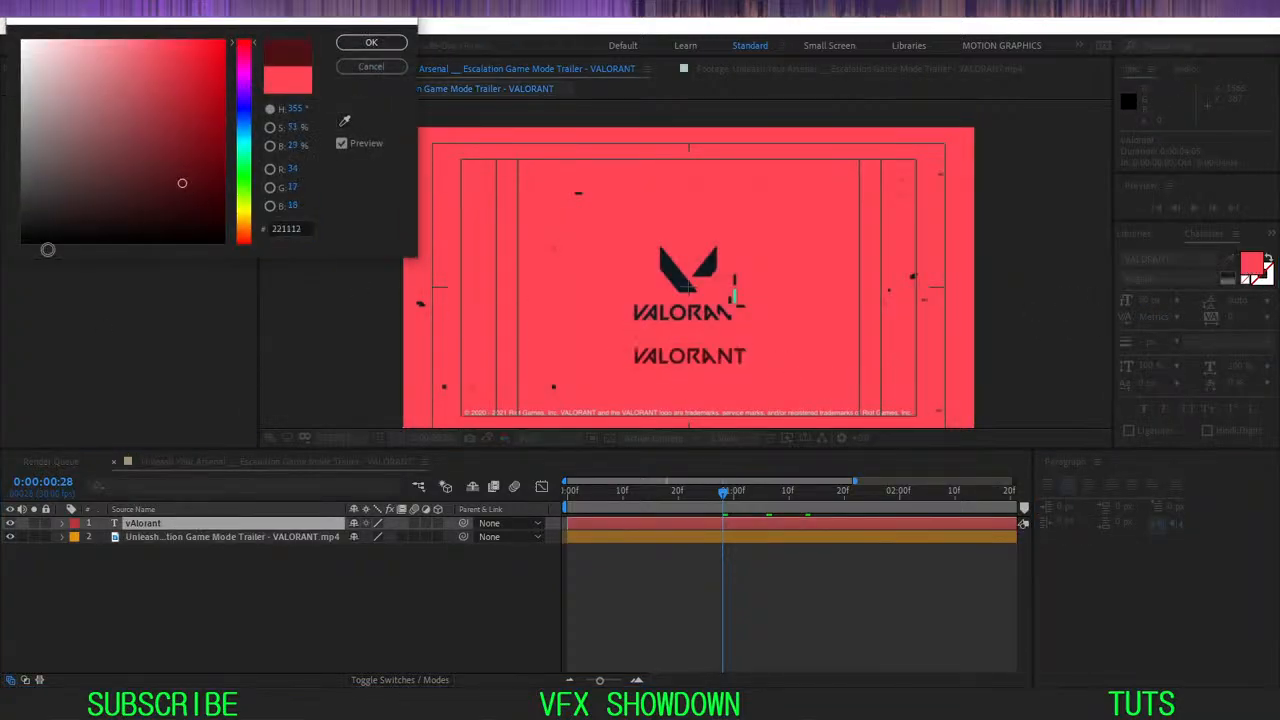
pyautogui.click(378, 44)
pyautogui.click(480, 586)
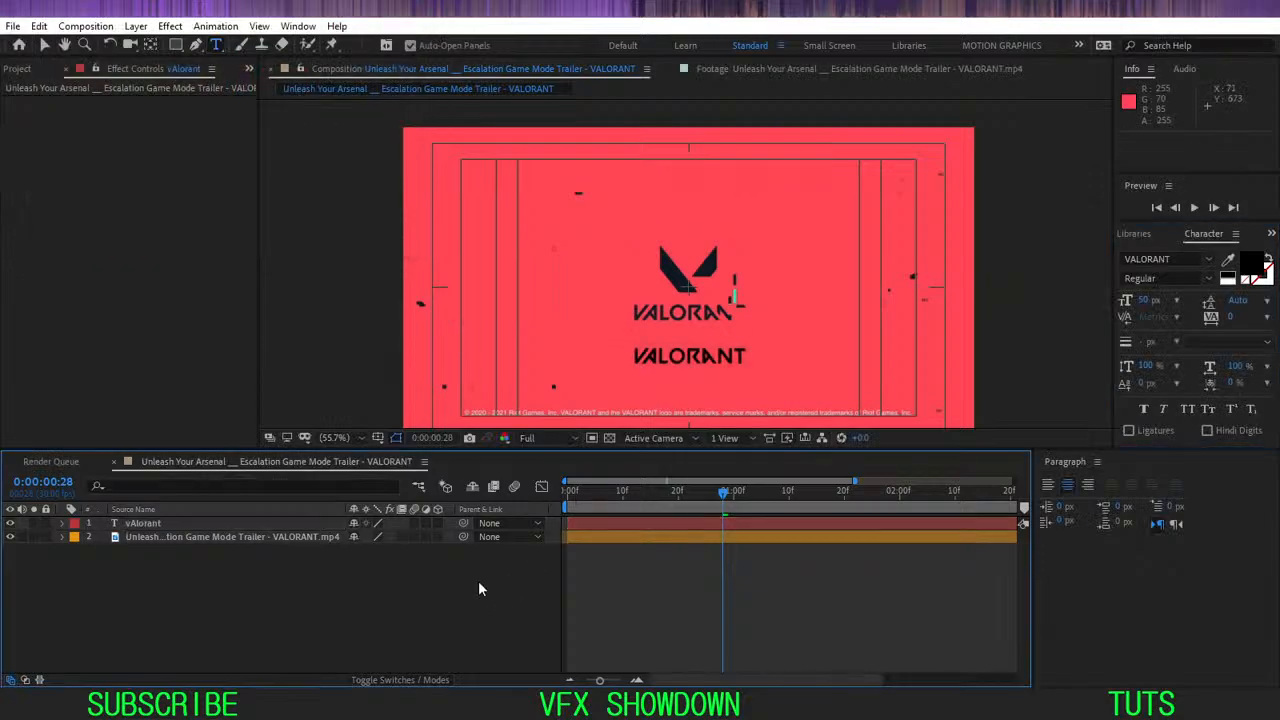
# - Set the vAlorant text's fill by sampling the reference V emblem's dark color, and return to the Selection tool
pyautogui.moveTo(617, 343); pyautogui.dragTo(616, 327)
pyautogui.scroll(4, 628, 332)
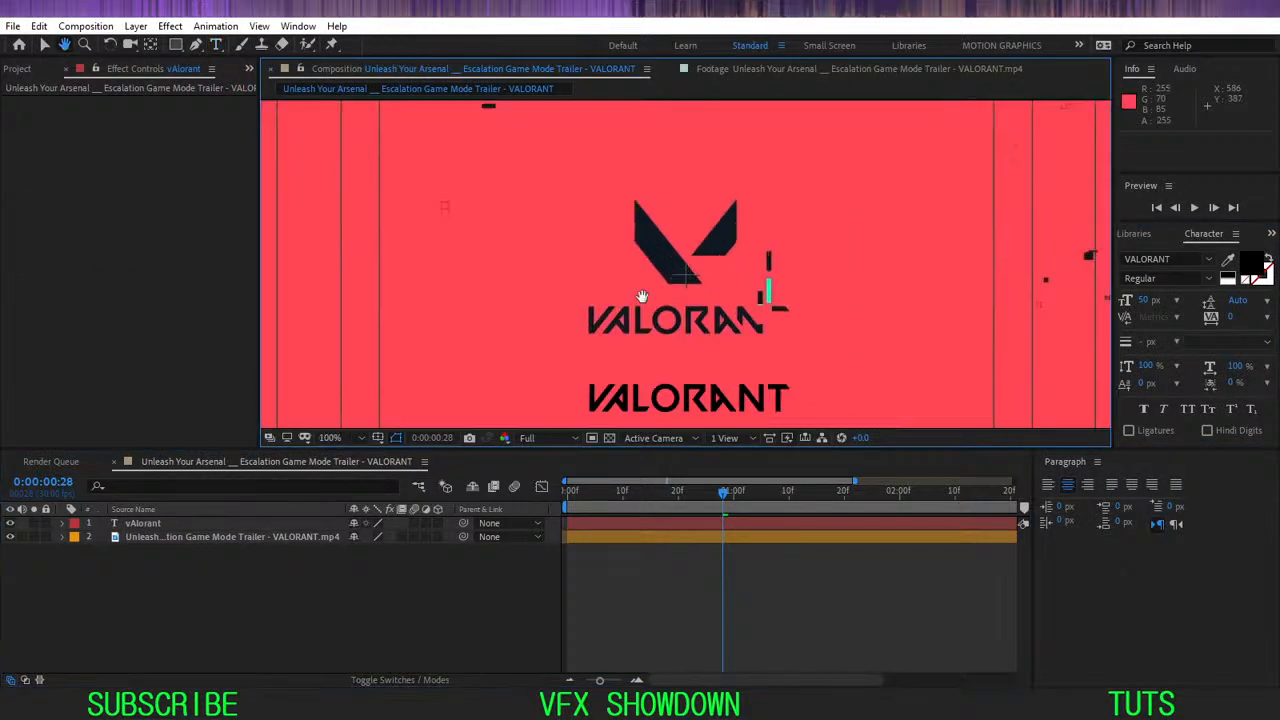
pyautogui.hotkey('ctrl', 't')
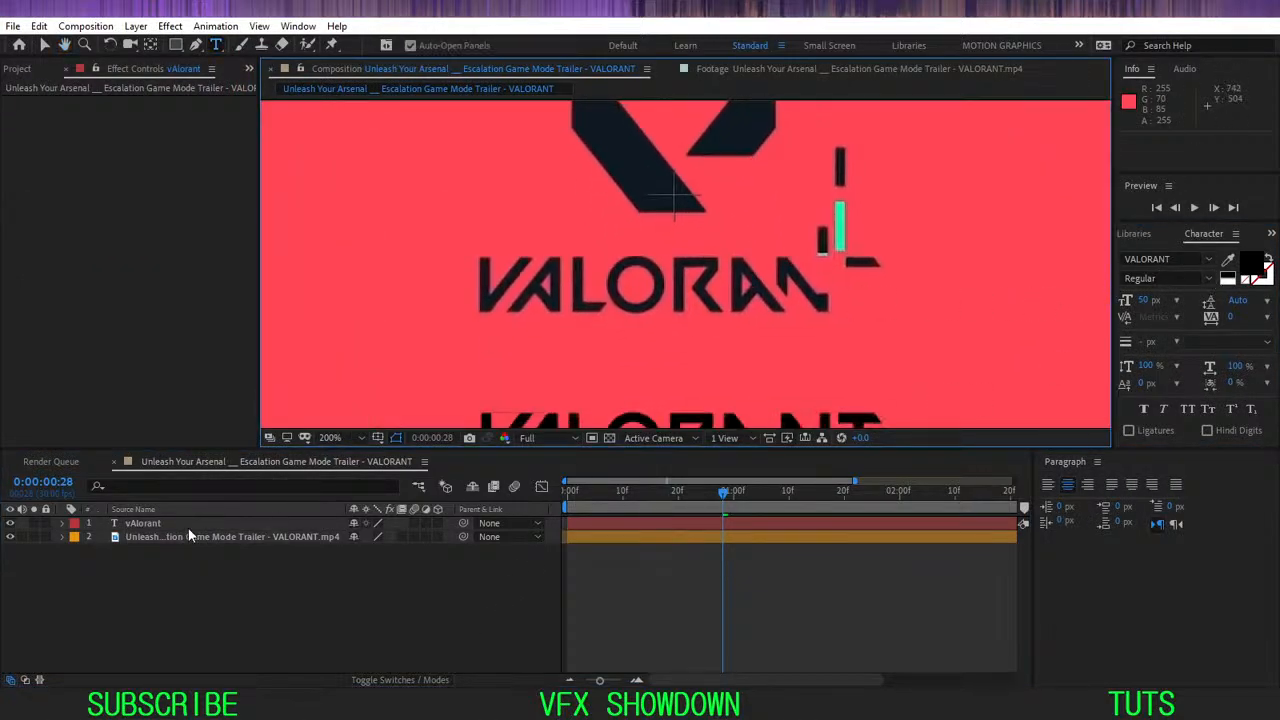
pyautogui.click(155, 522)
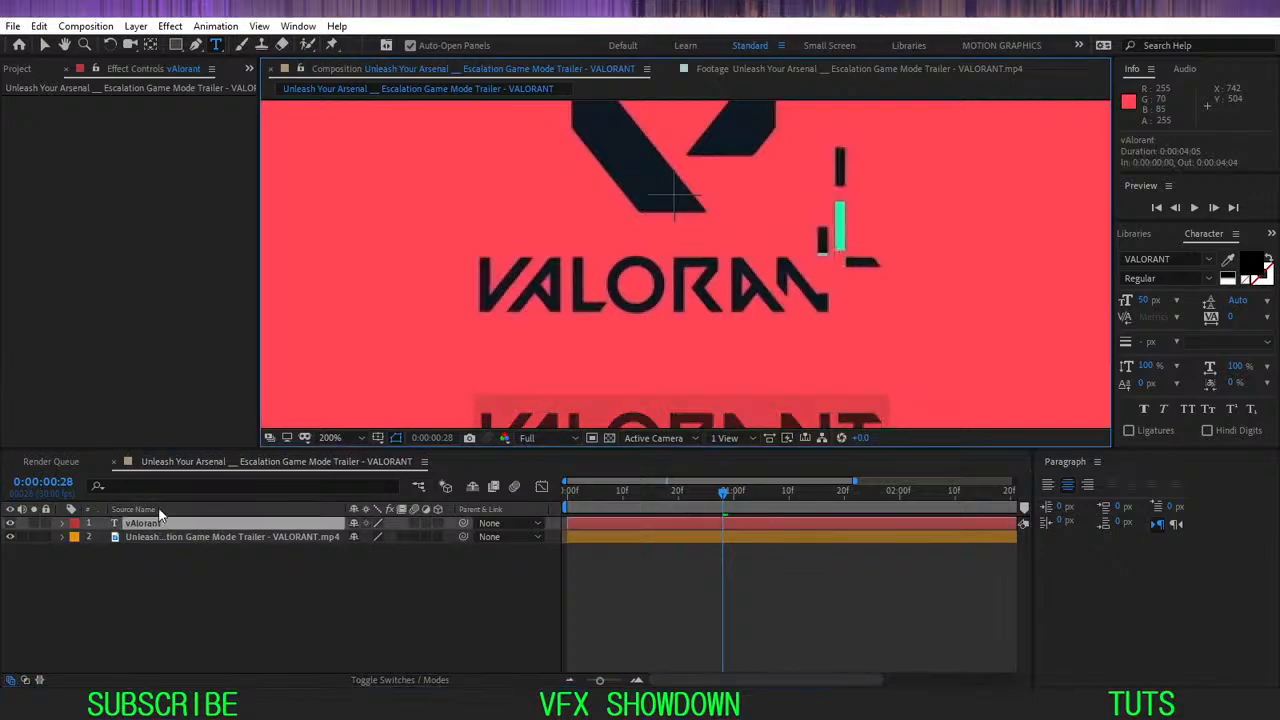
pyautogui.click(1228, 260)
pyautogui.click(620, 144)
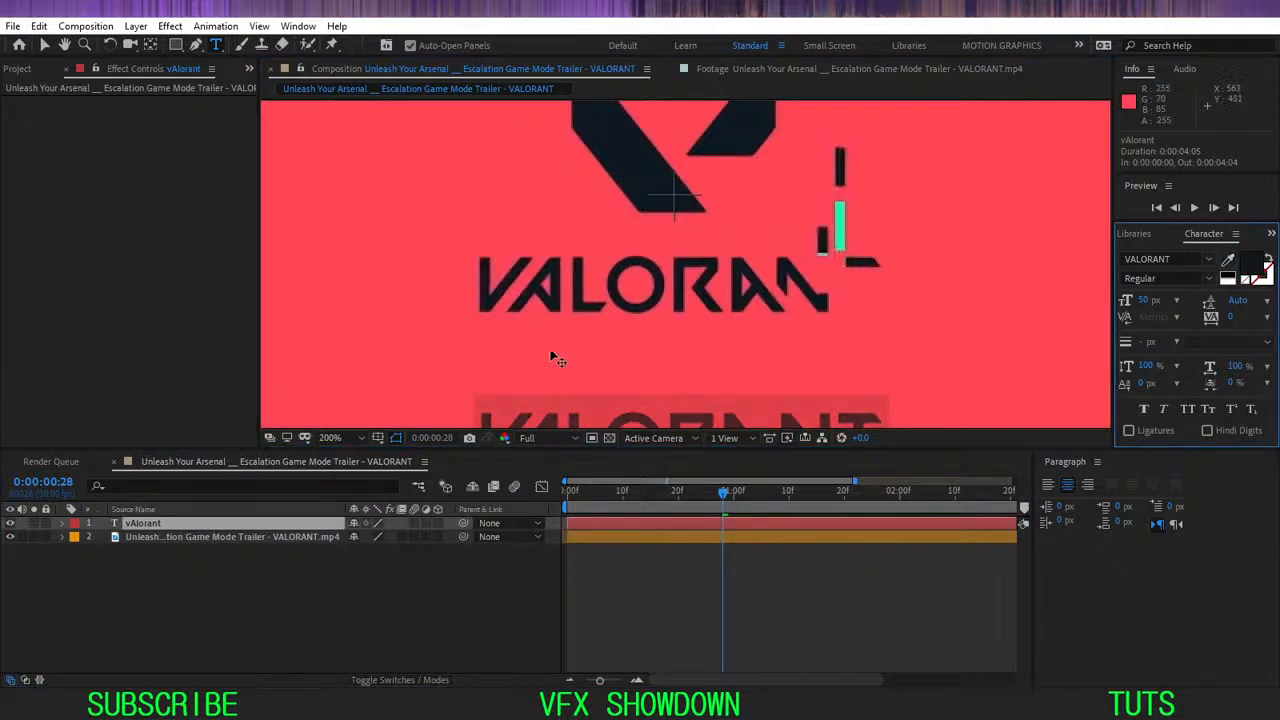
pyautogui.click(390, 634)
pyautogui.scroll(-1, 453, 349)
pyautogui.moveTo(496, 341); pyautogui.dragTo(471, 302)
pyautogui.press('v')
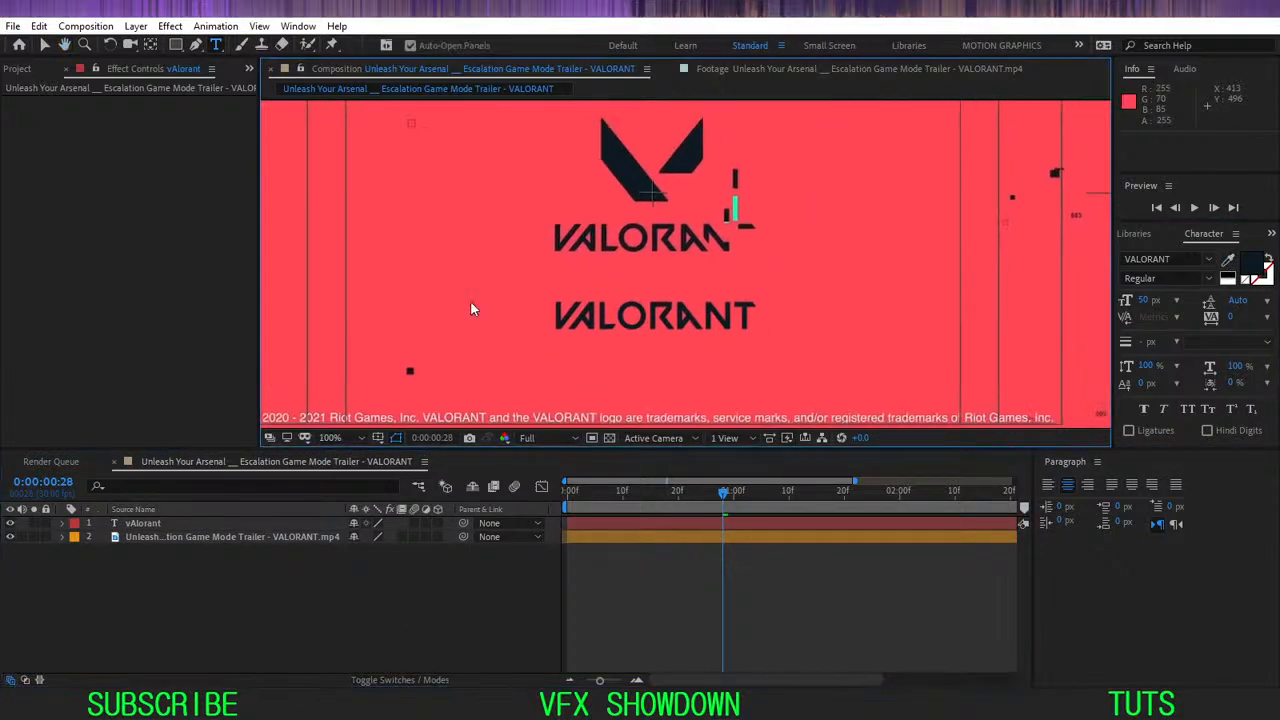
# - Fit the whole composition in the viewer and lock the trailer footage layer
pyautogui.click(330, 437)
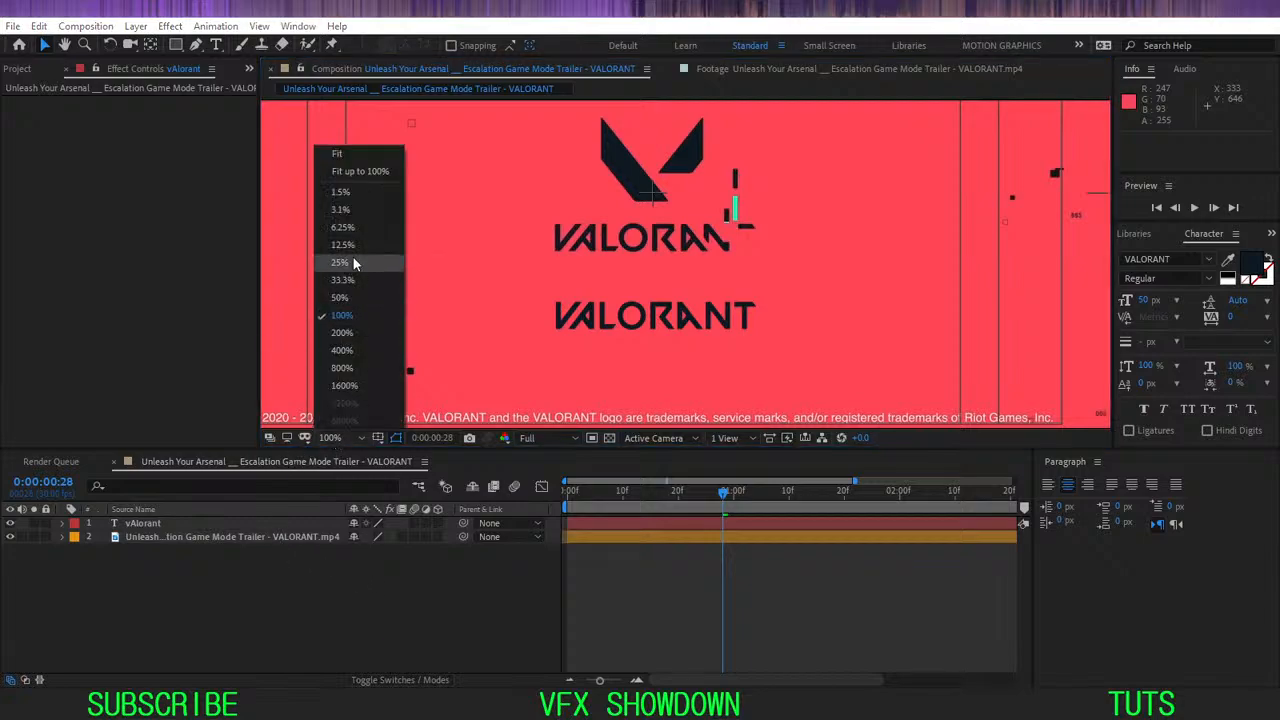
pyautogui.click(363, 167)
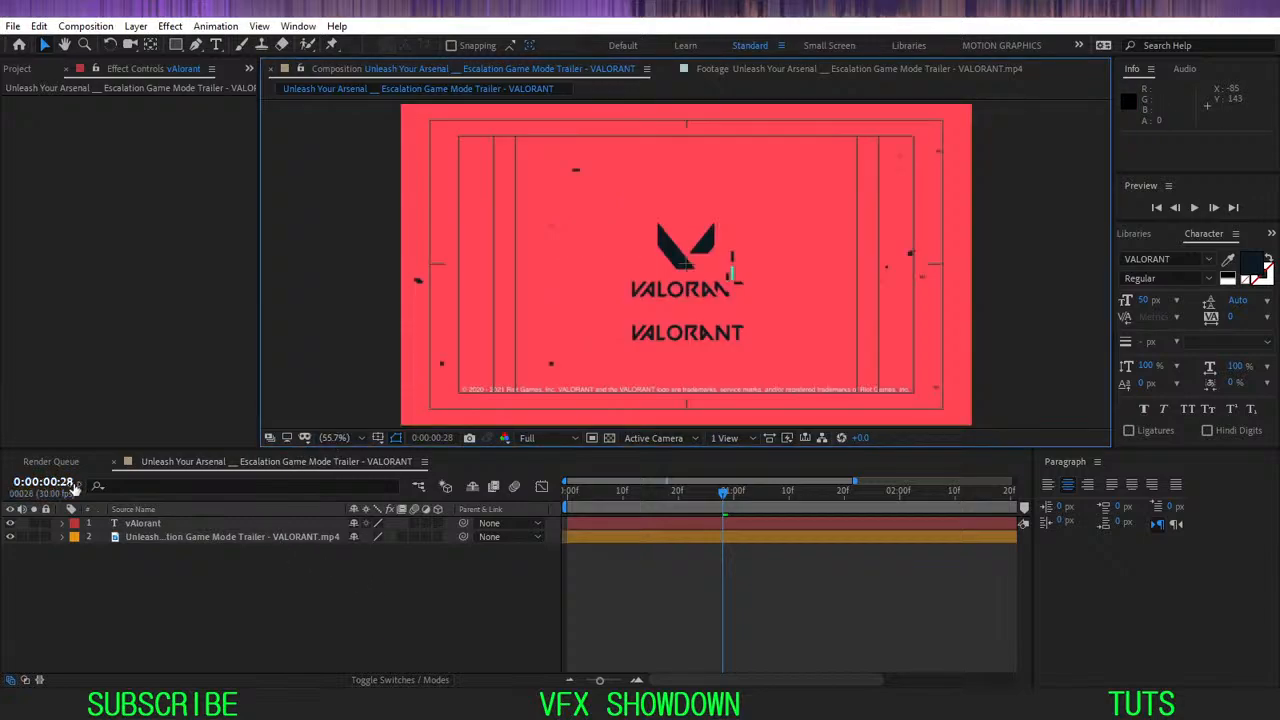
pyautogui.click(46, 537)
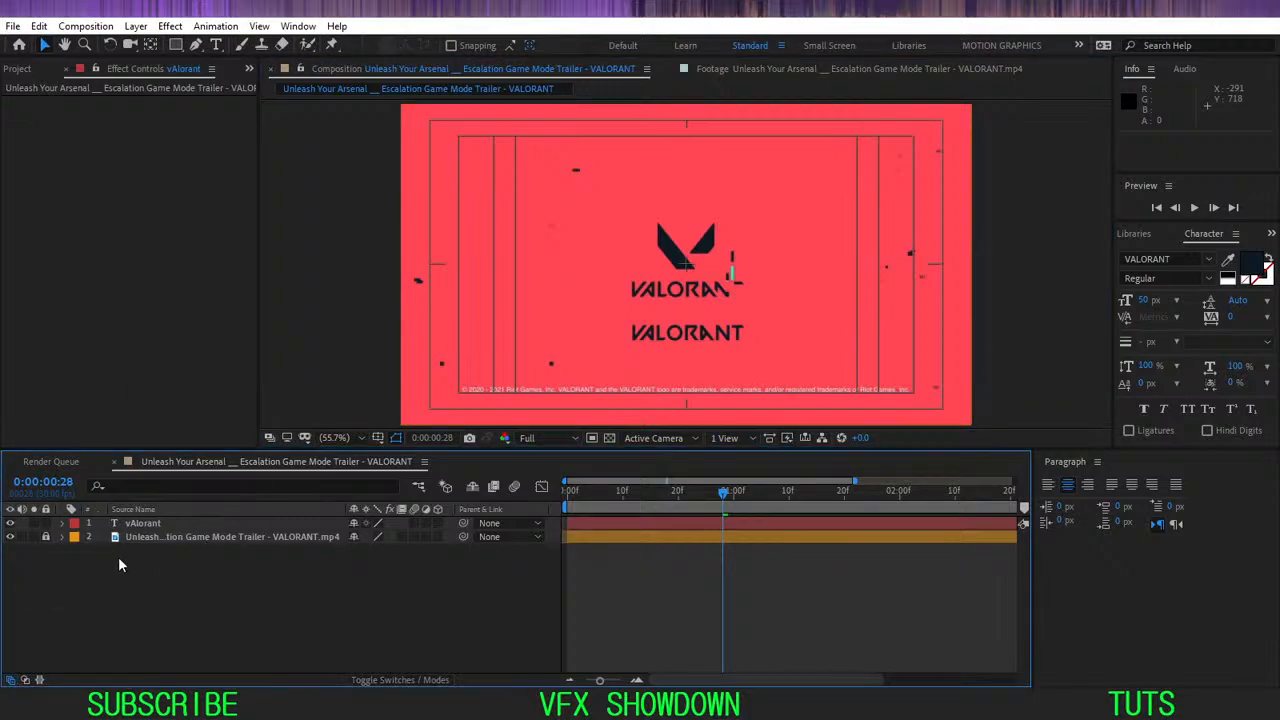
# - Check the vAlorant text on its own with the trailer footage hidden, and show the footage again
pyautogui.click(159, 523)
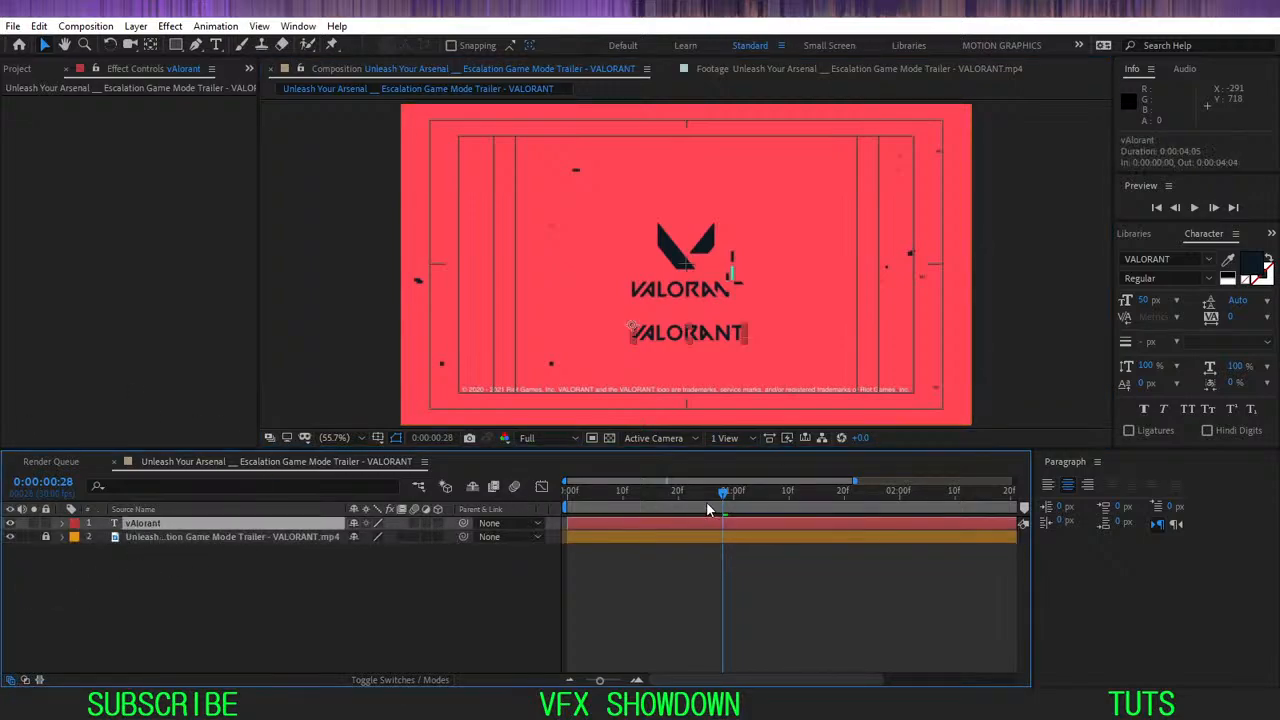
pyautogui.moveTo(706, 501)
pyautogui.mouseDown()
pyautogui.moveTo(571, 499)
pyautogui.moveTo(706, 499)
pyautogui.mouseUp()
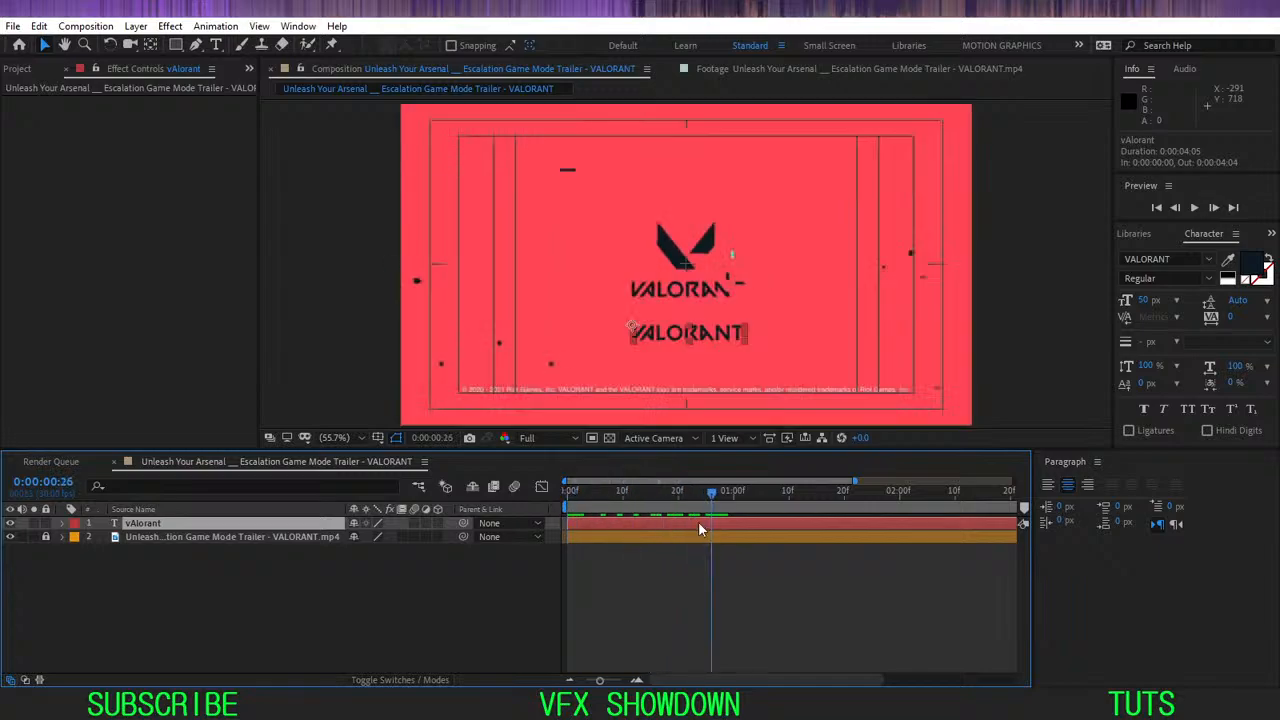
pyautogui.click(407, 603)
pyautogui.click(10, 537)
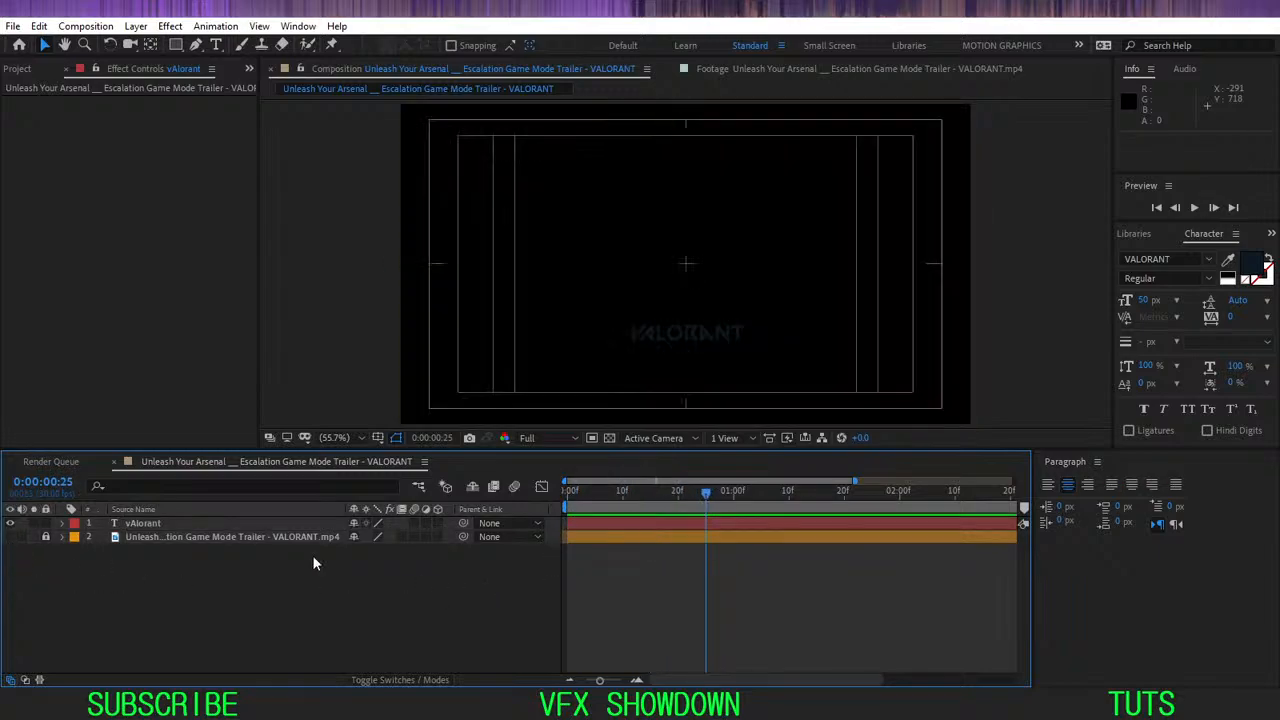
pyautogui.moveTo(704, 492)
pyautogui.mouseDown()
pyautogui.moveTo(645, 496)
pyautogui.moveTo(711, 507)
pyautogui.mouseUp()
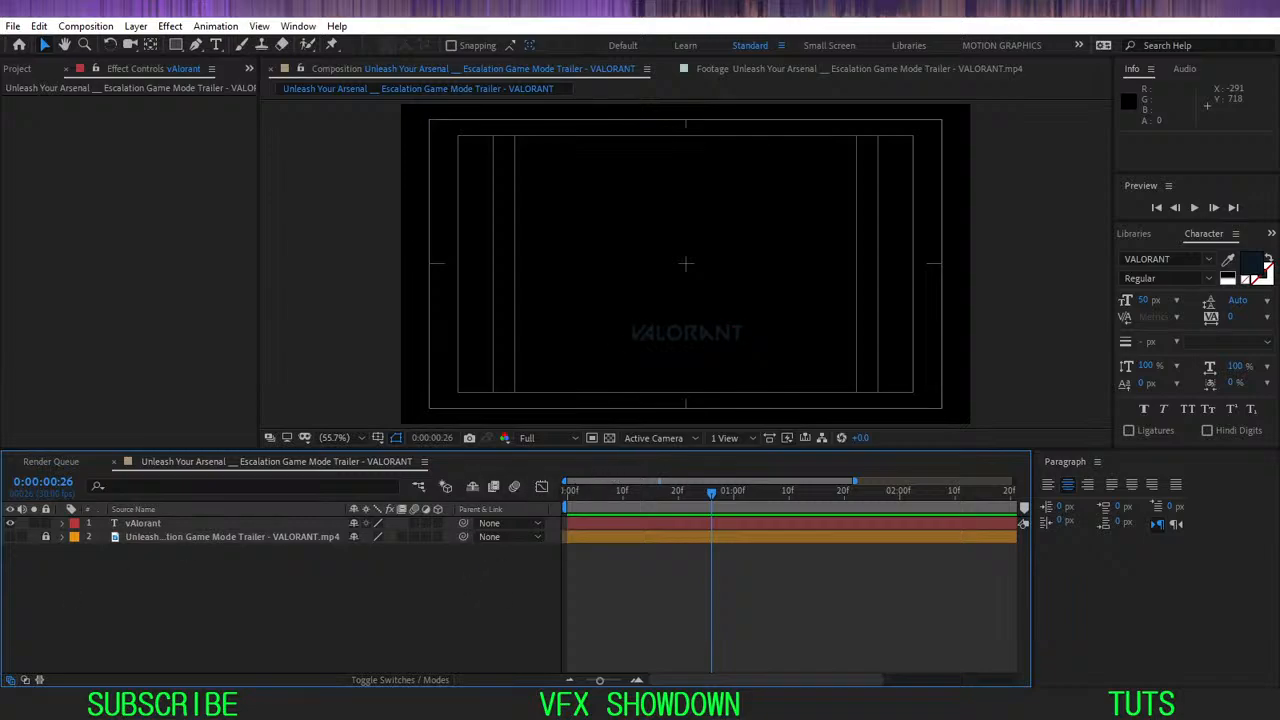
pyautogui.click(10, 537)
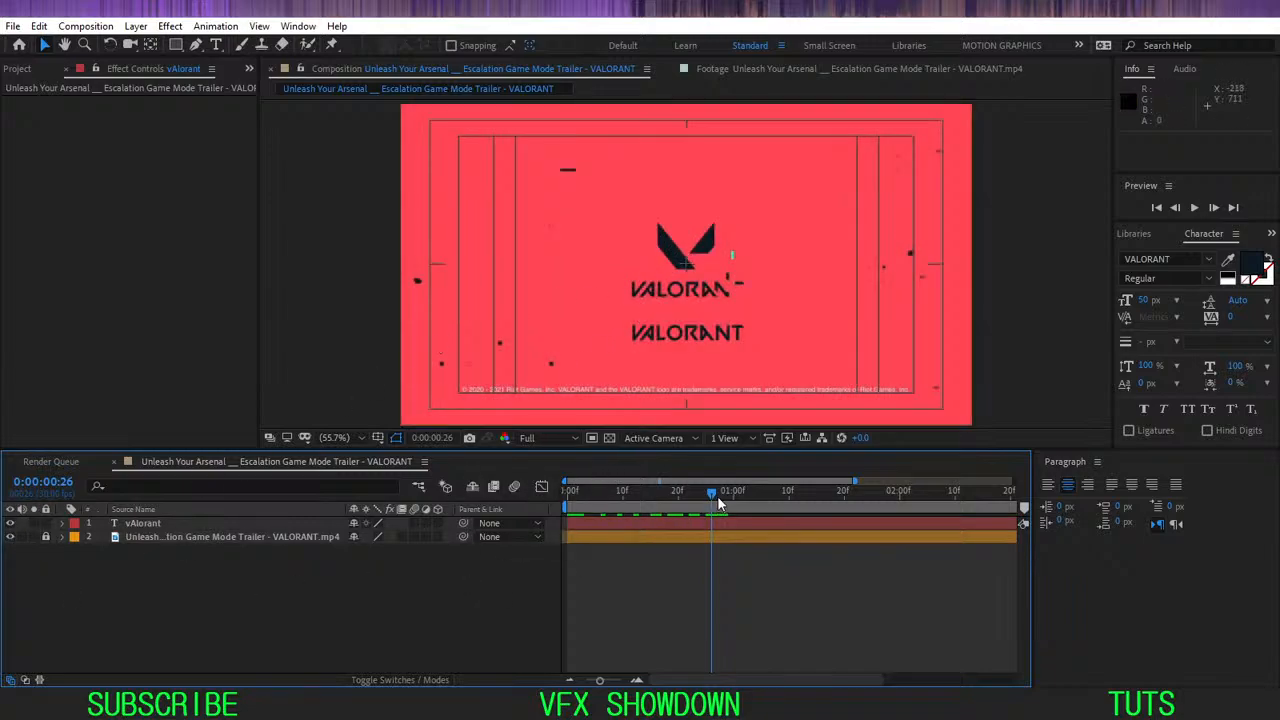
# - At 0:00:01:04, trace the left stroke of the reference V emblem as a closed shape with the Pen tool
pyautogui.moveTo(714, 492); pyautogui.dragTo(757, 492)
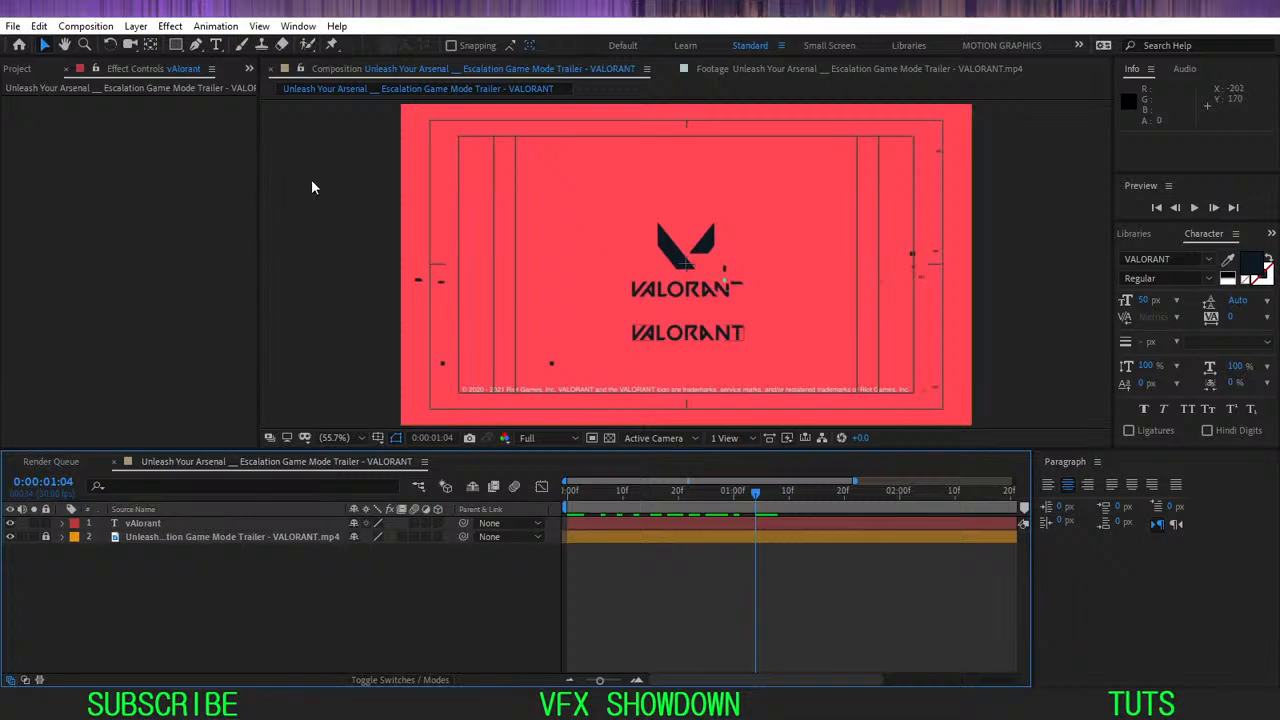
pyautogui.click(196, 44)
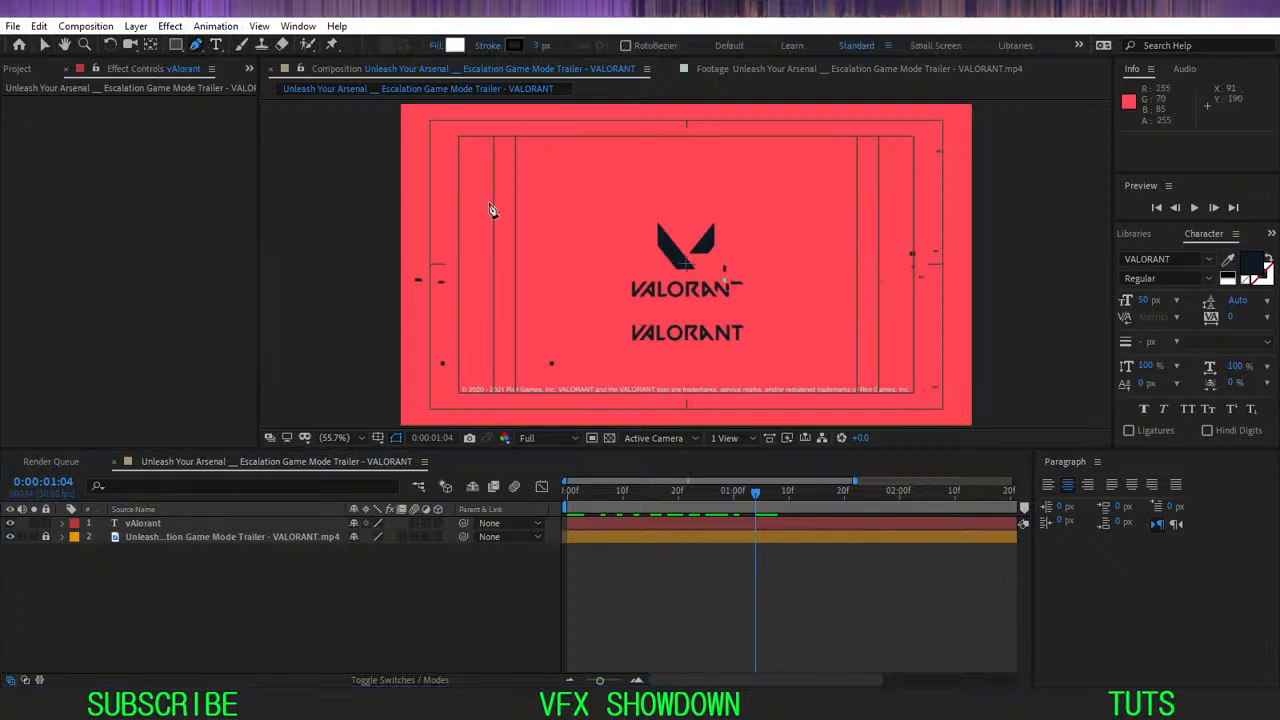
pyautogui.scroll(2, 687, 261)
pyautogui.moveTo(616, 167); pyautogui.dragTo(541, 240)
pyautogui.scroll(2, 482, 209)
pyautogui.scroll(-3, 600, 177)
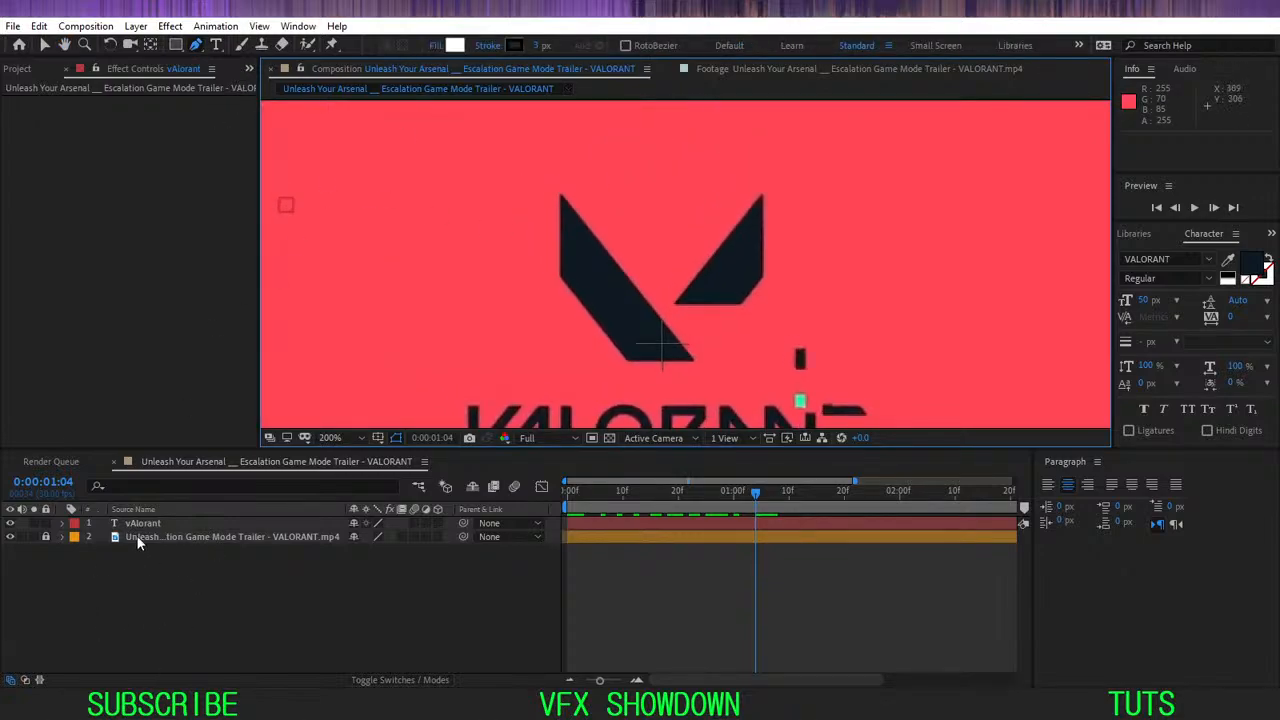
pyautogui.scroll(2, 575, 200)
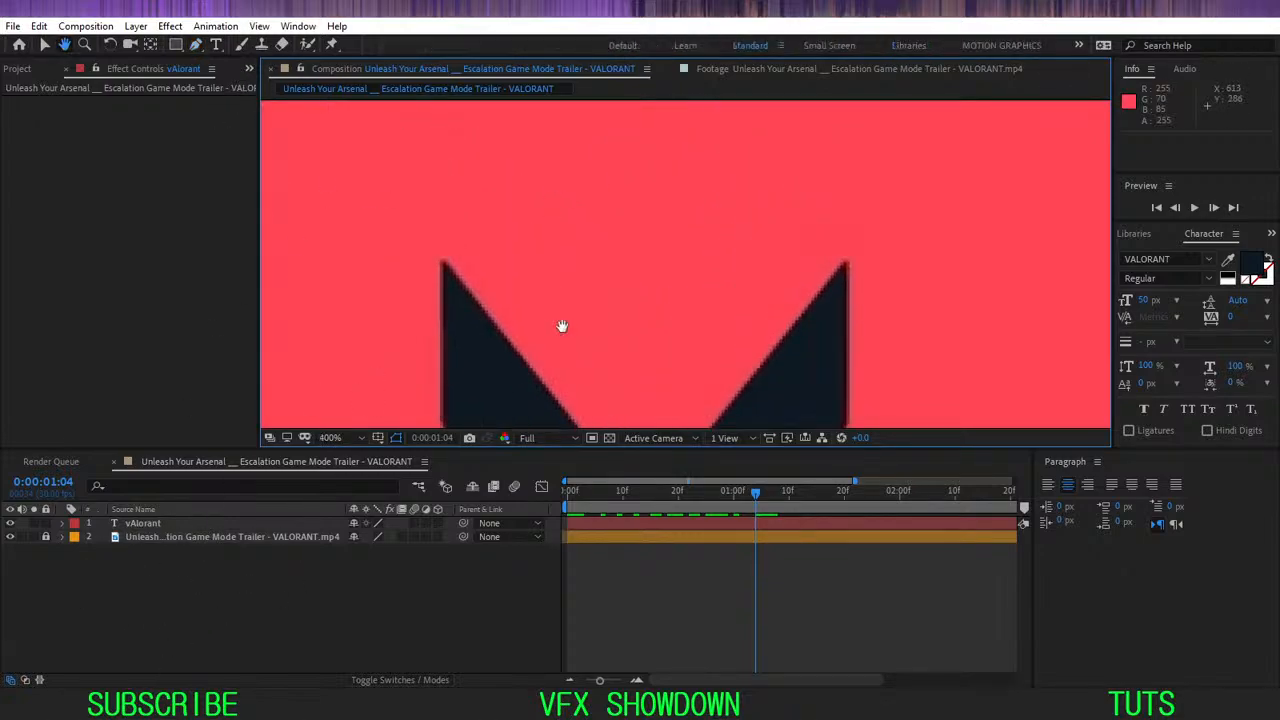
pyautogui.click(513, 194)
pyautogui.scroll(-3, 530, 215)
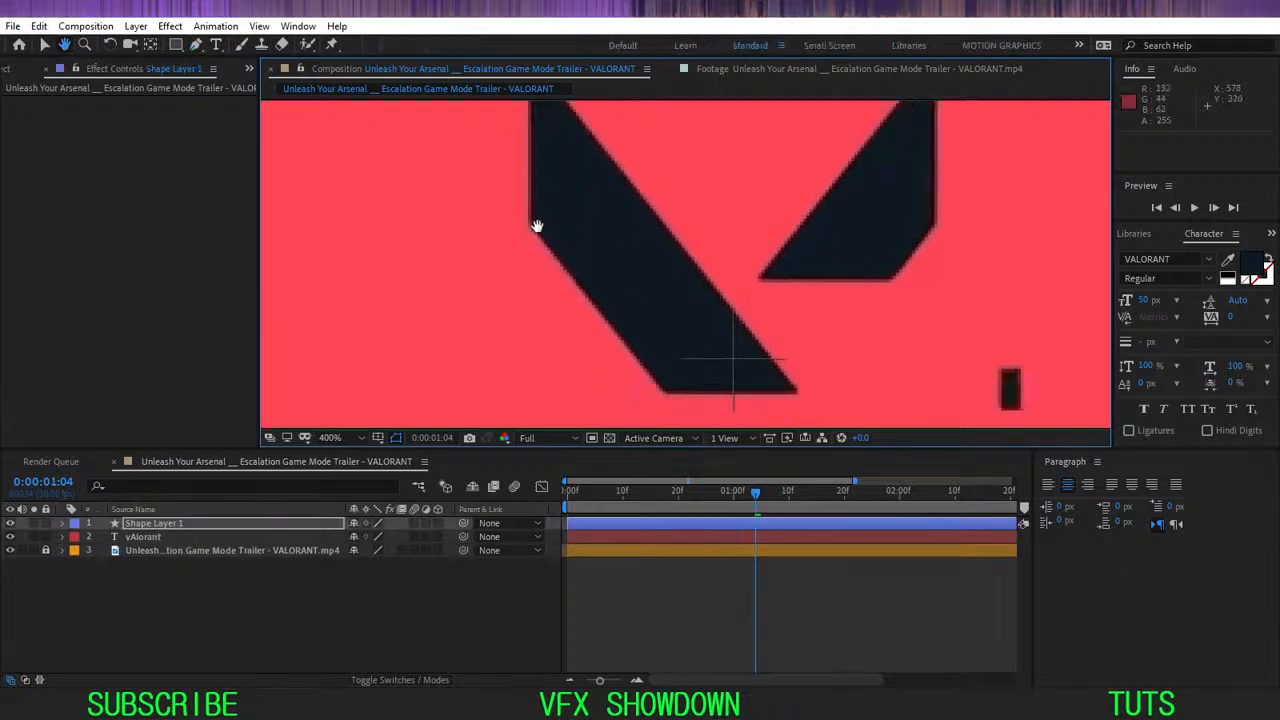
pyautogui.click(530, 229)
pyautogui.moveTo(636, 351); pyautogui.dragTo(560, 250)
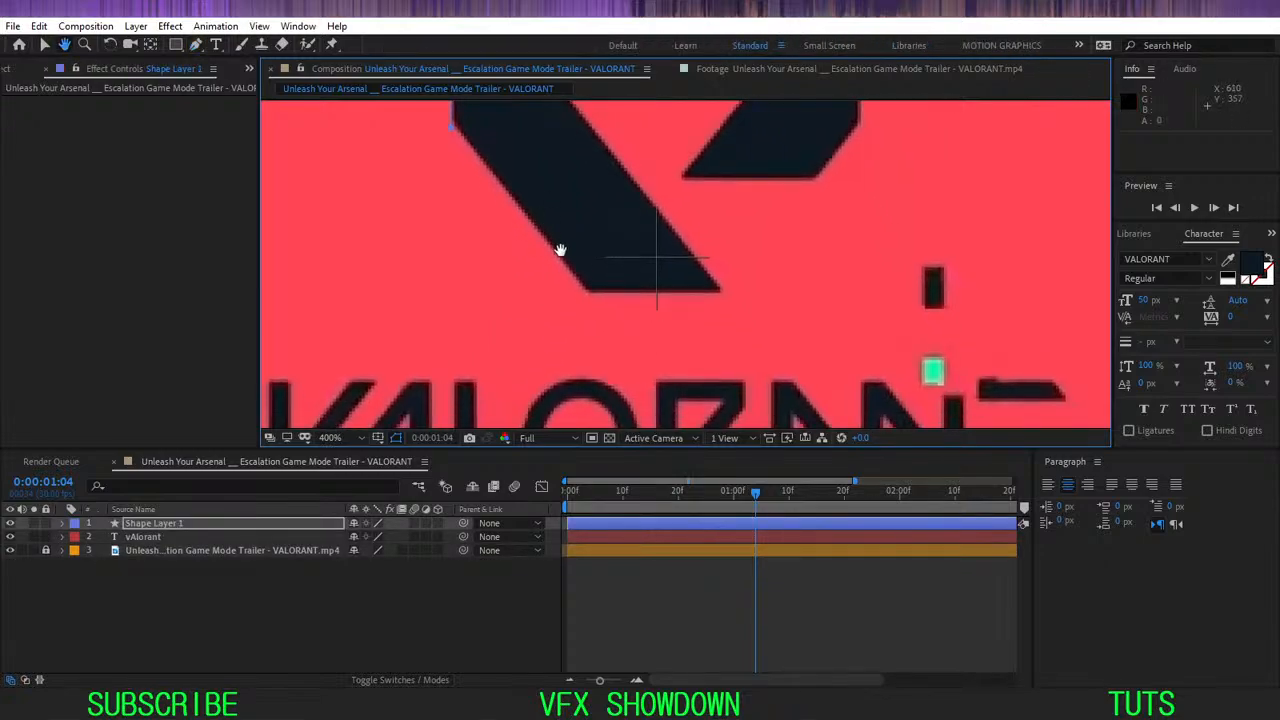
pyautogui.click(587, 291)
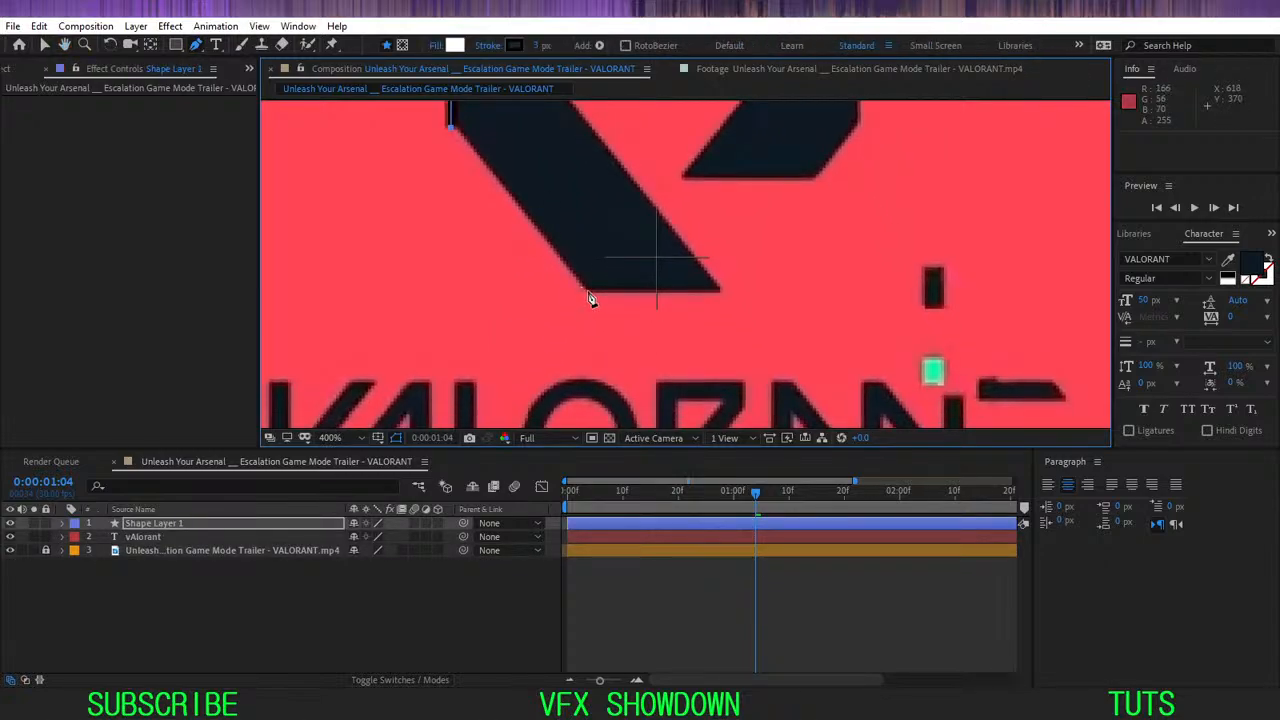
pyautogui.click(721, 291)
pyautogui.moveTo(578, 155); pyautogui.dragTo(672, 359)
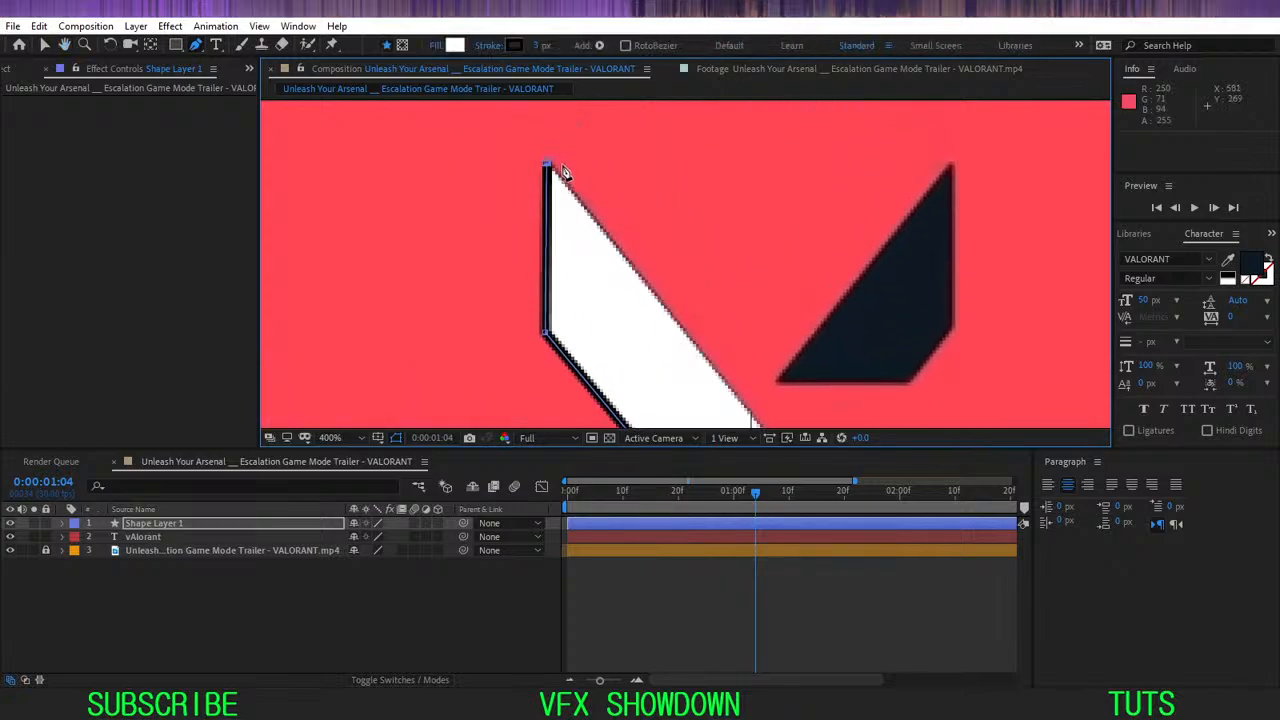
pyautogui.click(547, 164)
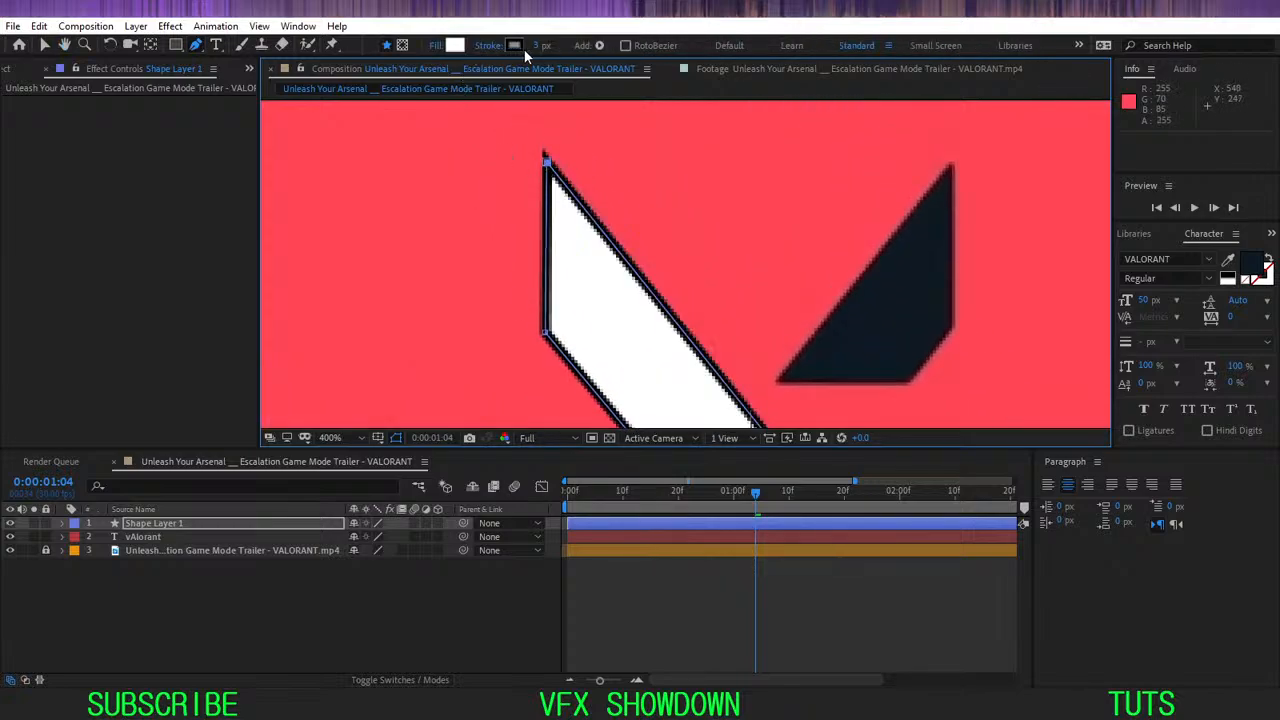
# - Set the traced shape's stroke width to 0 px and deselect the shape
pyautogui.moveTo(538, 51); pyautogui.dragTo(485, 53)
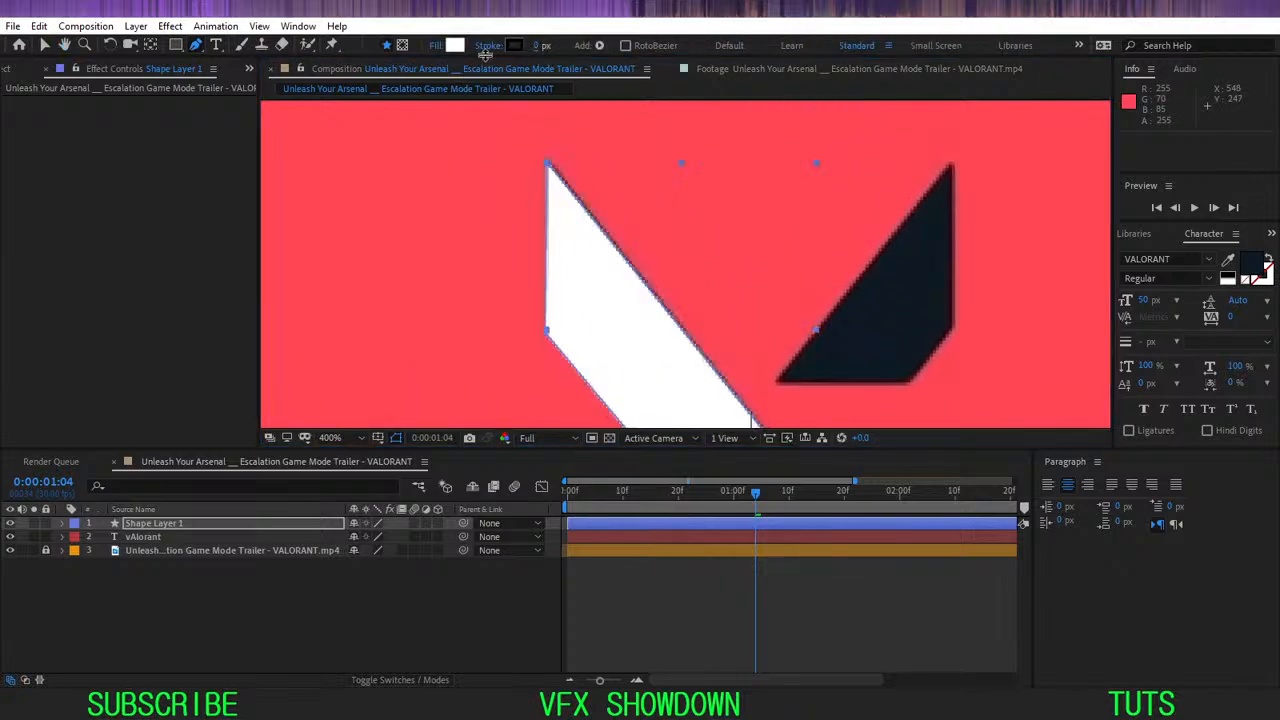
pyautogui.click(211, 585)
pyautogui.press('space')
pyautogui.moveTo(557, 257); pyautogui.dragTo(443, 197)
pyautogui.scroll(-1, 525, 172)
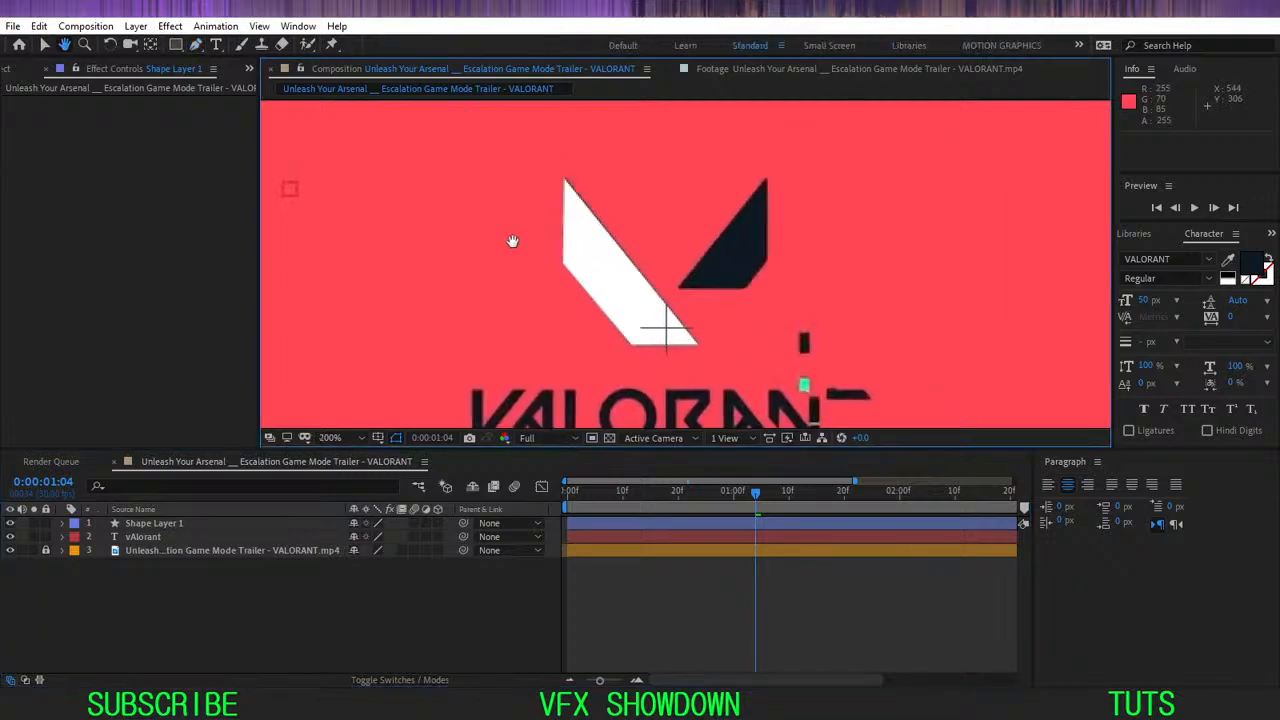
pyautogui.moveTo(543, 243); pyautogui.dragTo(527, 213)
# - Rename the traced shape layer to "first"
pyautogui.click(182, 523)
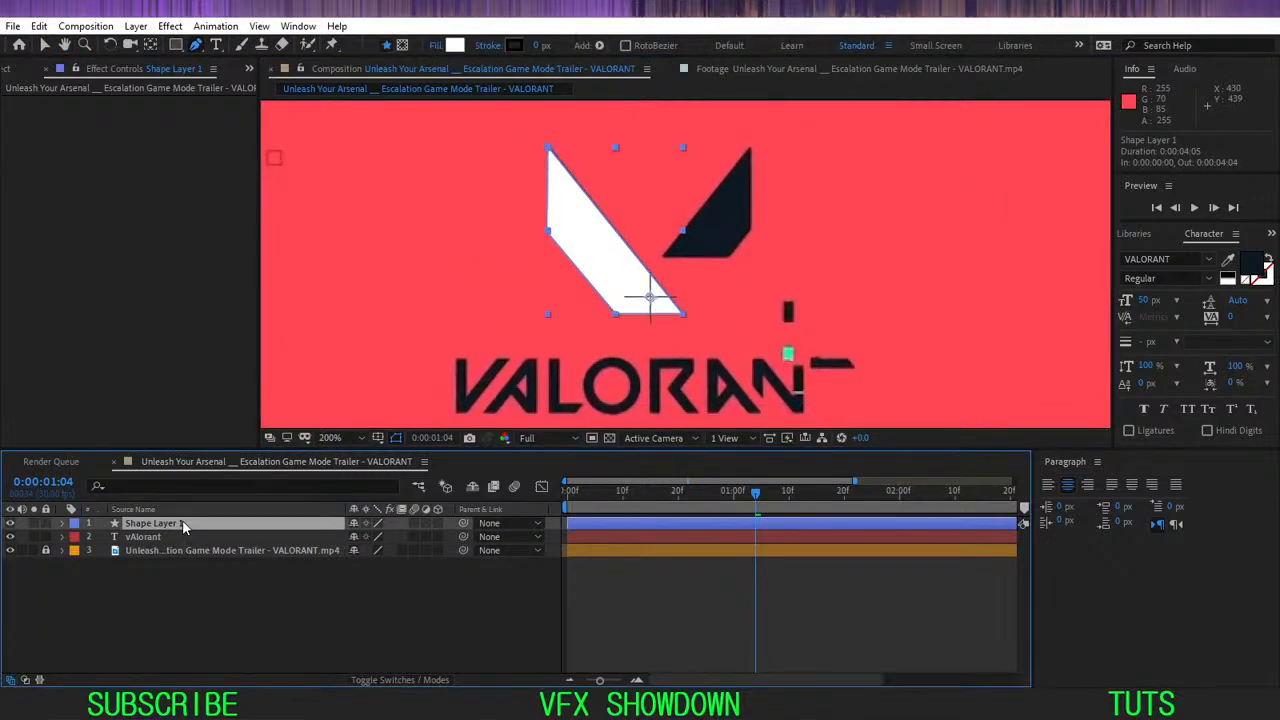
pyautogui.press('Return')
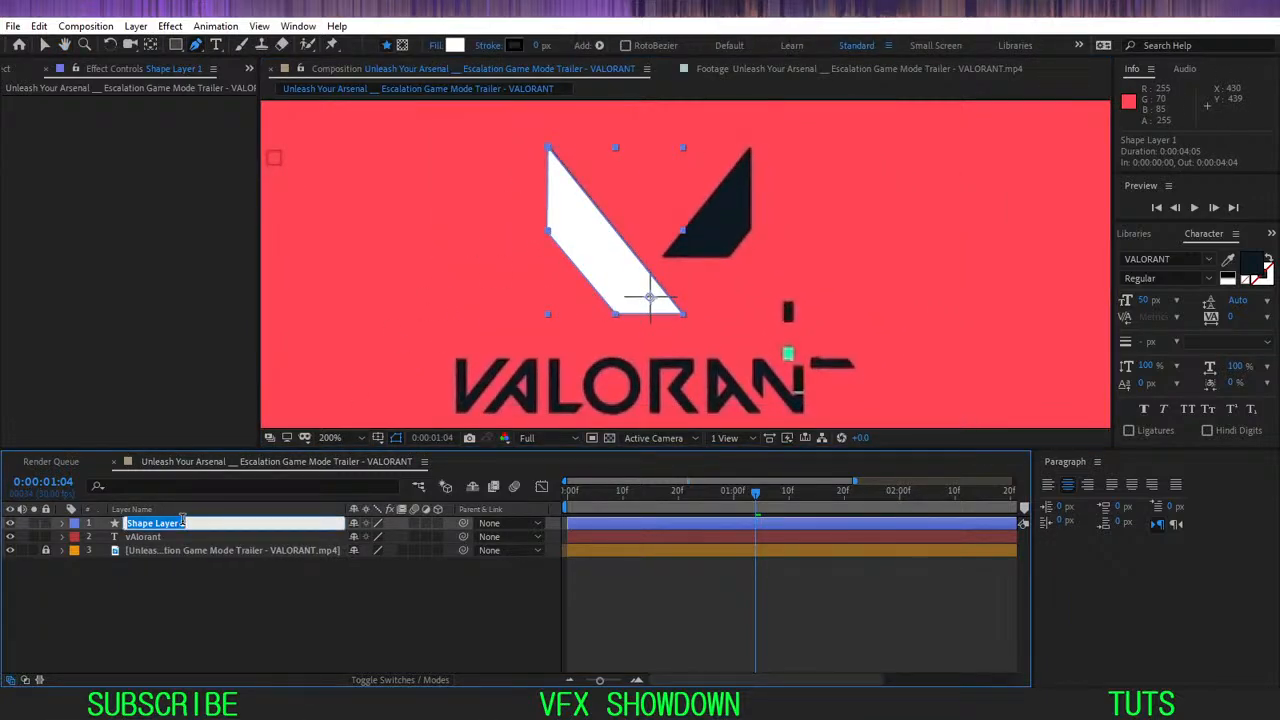
pyautogui.write('st')
pyautogui.press('Return')
pyautogui.click(176, 555)
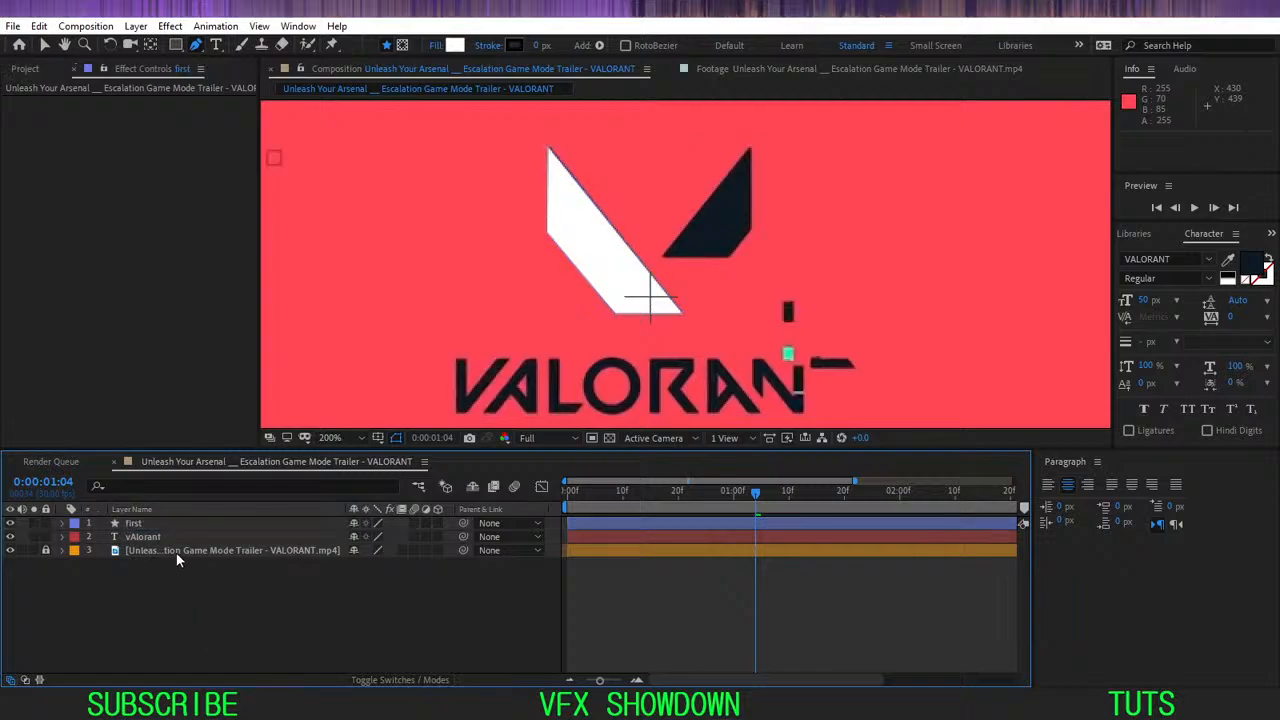
# - Hide the first layer and set its fill to 0E1922 by sampling the reference emblem's dark color
pyautogui.click(193, 523)
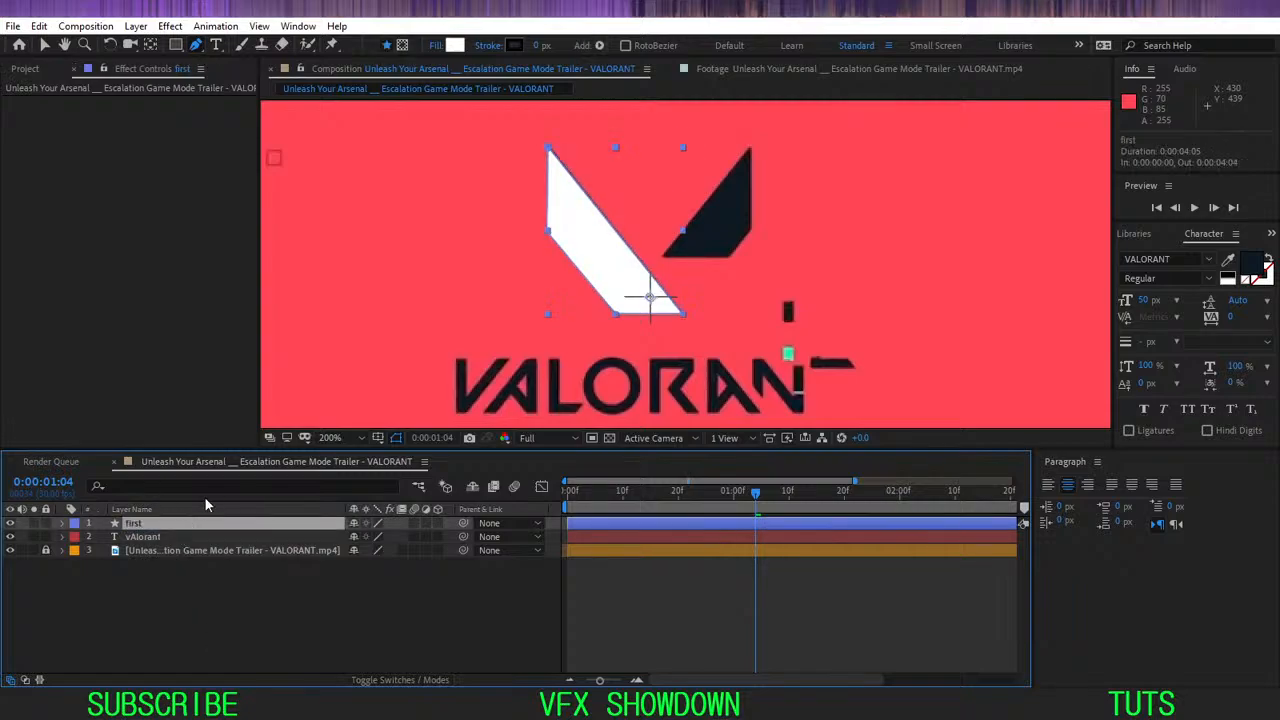
pyautogui.click(11, 524)
pyautogui.doubleClick(136, 529)
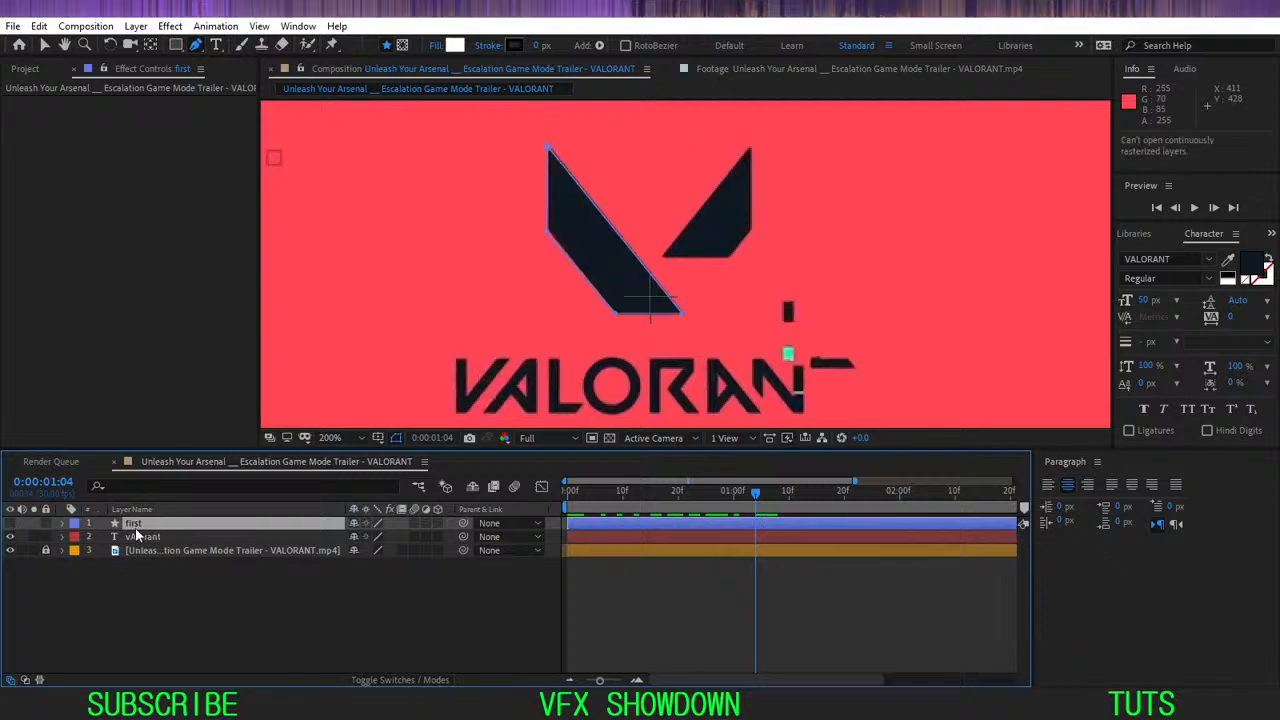
pyautogui.click(454, 45)
pyautogui.click(344, 121)
pyautogui.click(596, 244)
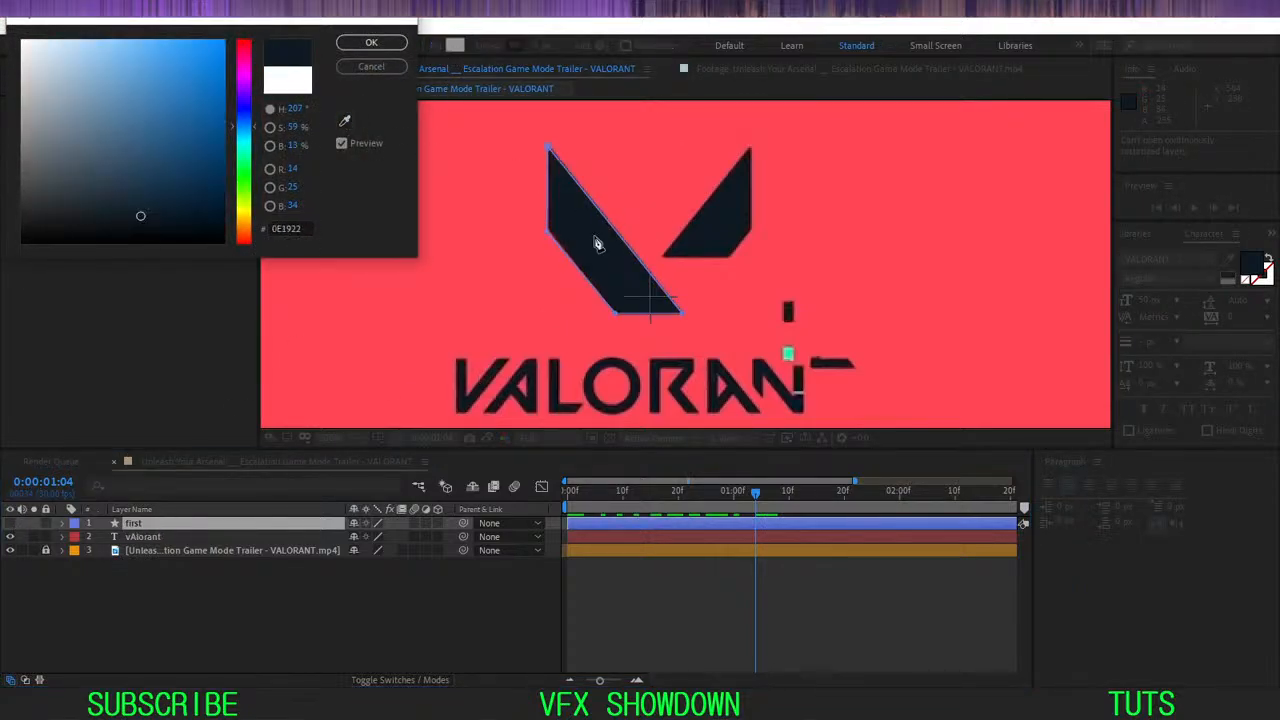
pyautogui.click(371, 42)
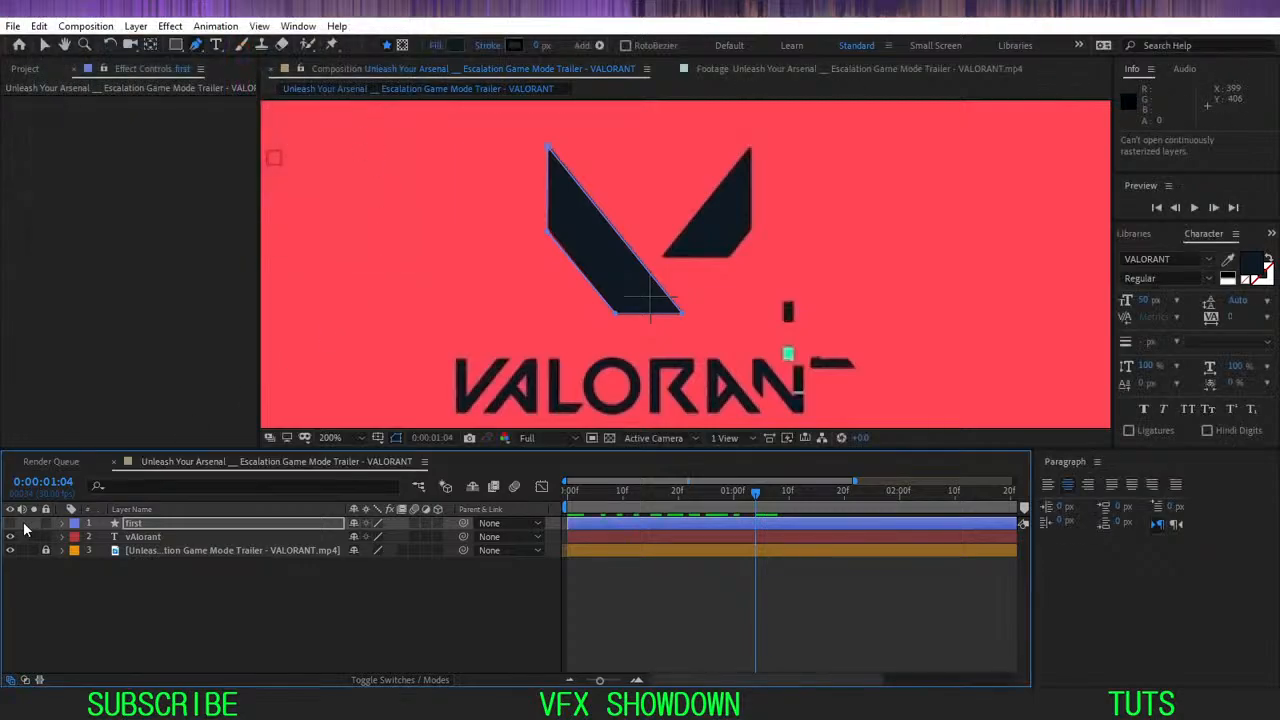
# - Make the first layer visible again and center its anchor point on the shape
pyautogui.click(202, 567)
pyautogui.click(193, 523)
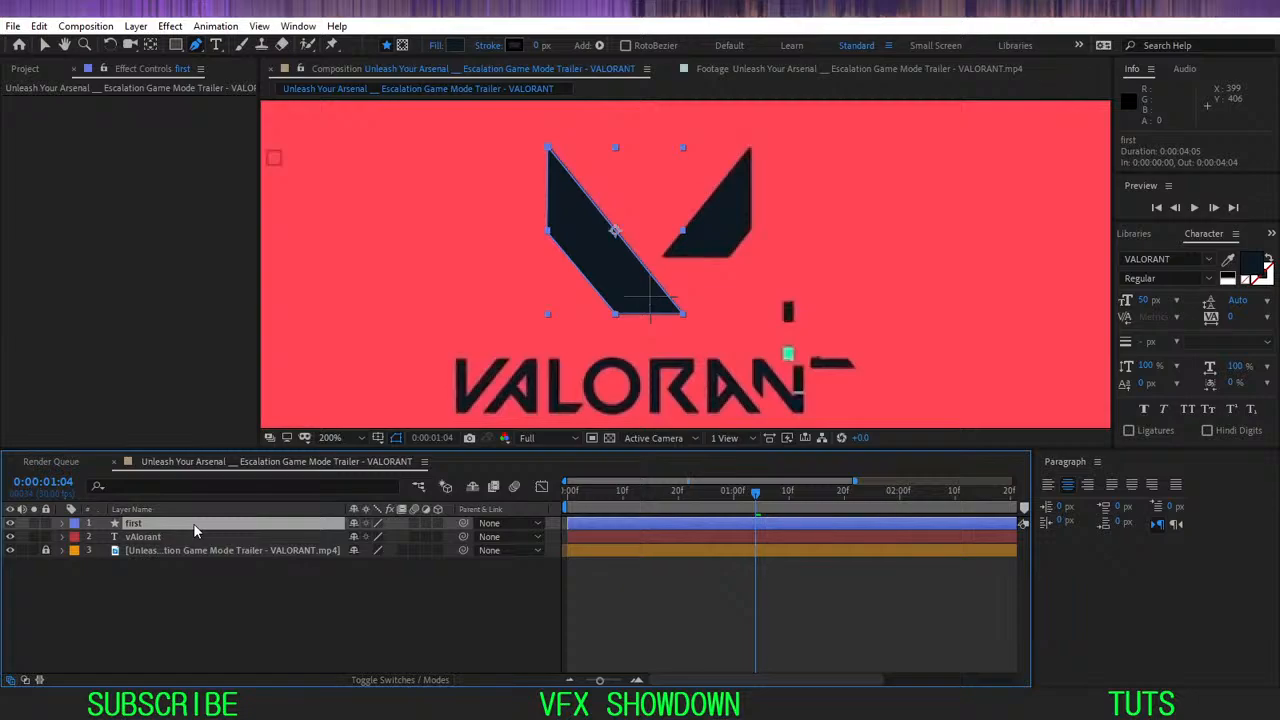
pyautogui.click(312, 608)
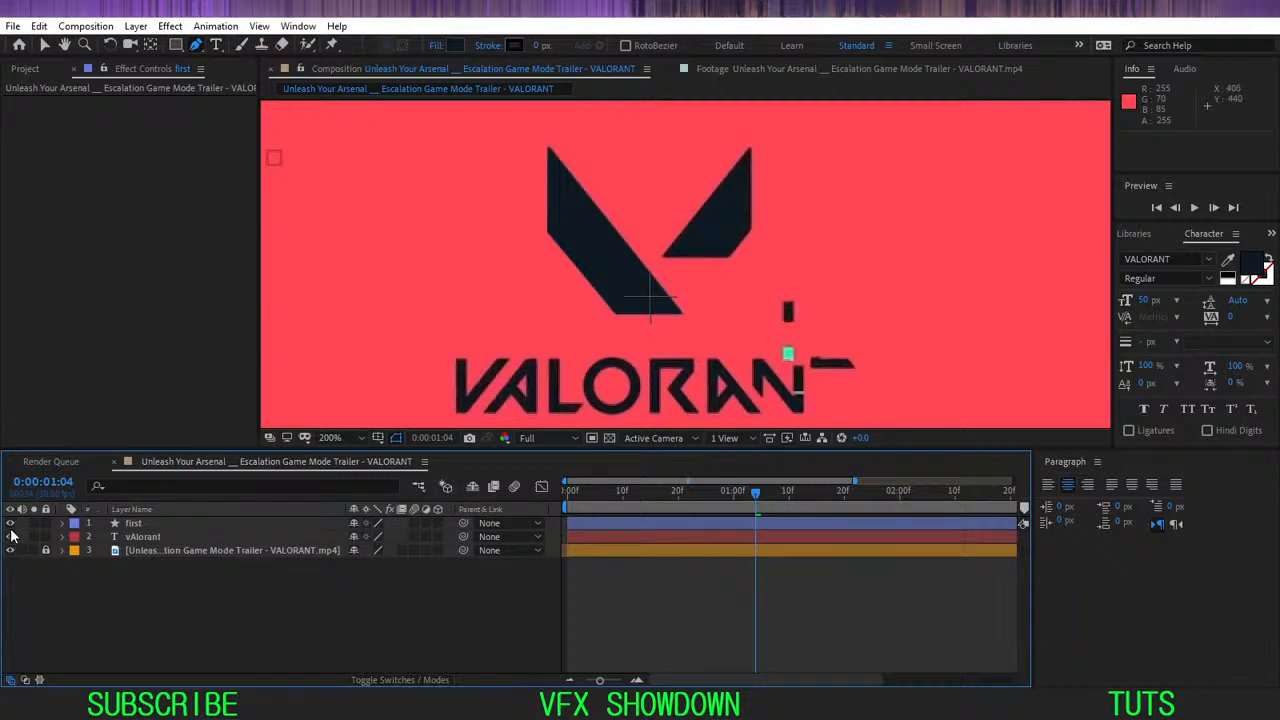
# - Solo the trailer layer and examine the V emblem's opening motion from 0:00:00:02 to 0:00:00:08
pyautogui.press(',')
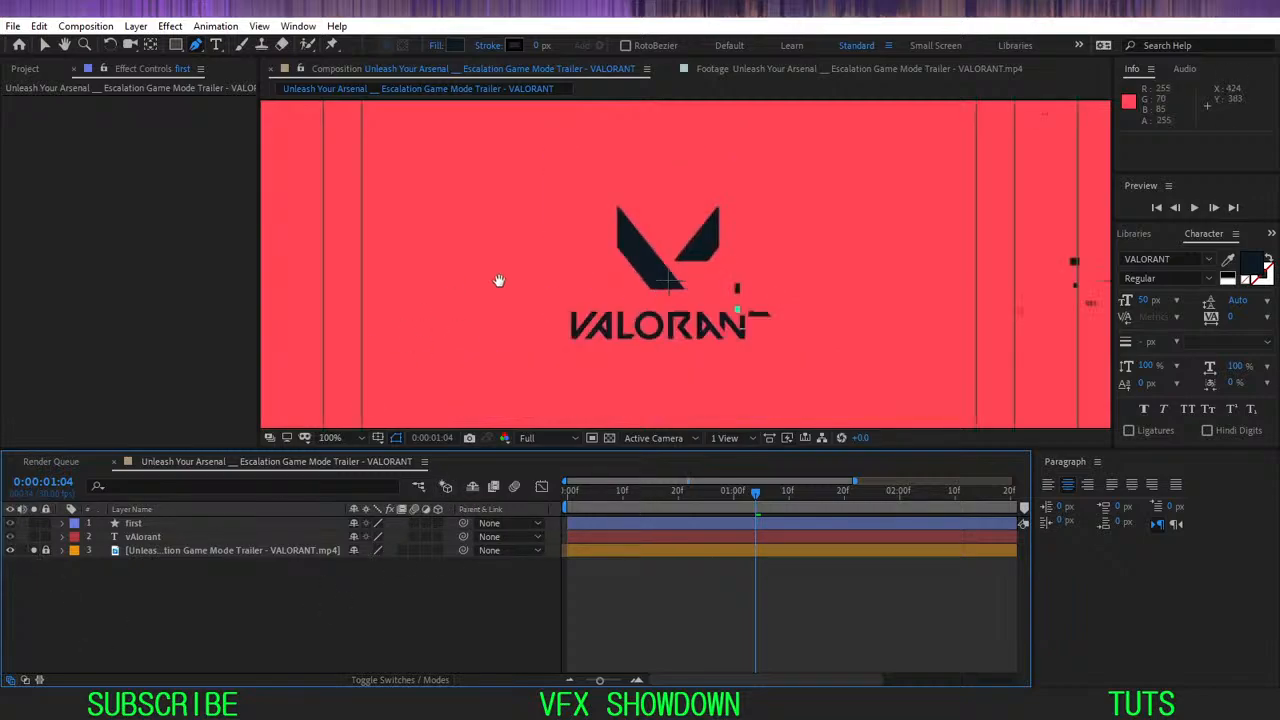
pyautogui.moveTo(715, 493); pyautogui.dragTo(578, 522)
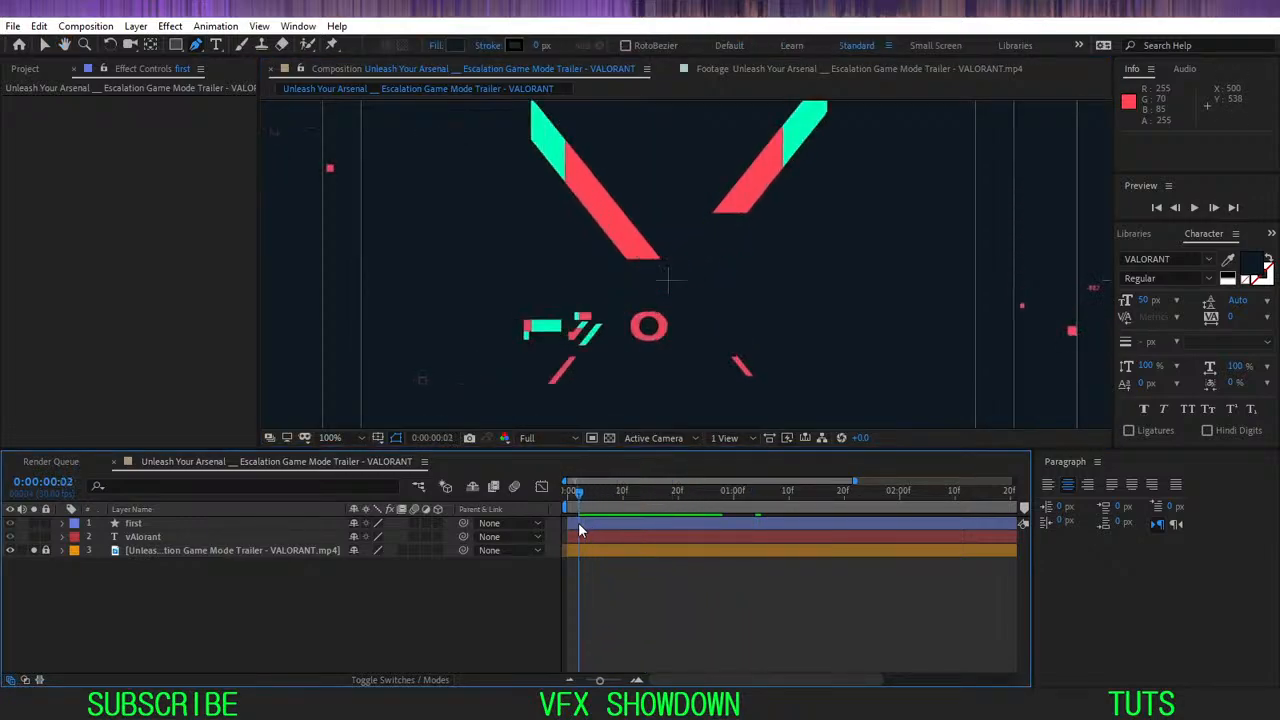
pyautogui.press('h')
pyautogui.moveTo(600, 226); pyautogui.dragTo(648, 281)
pyautogui.press('g')
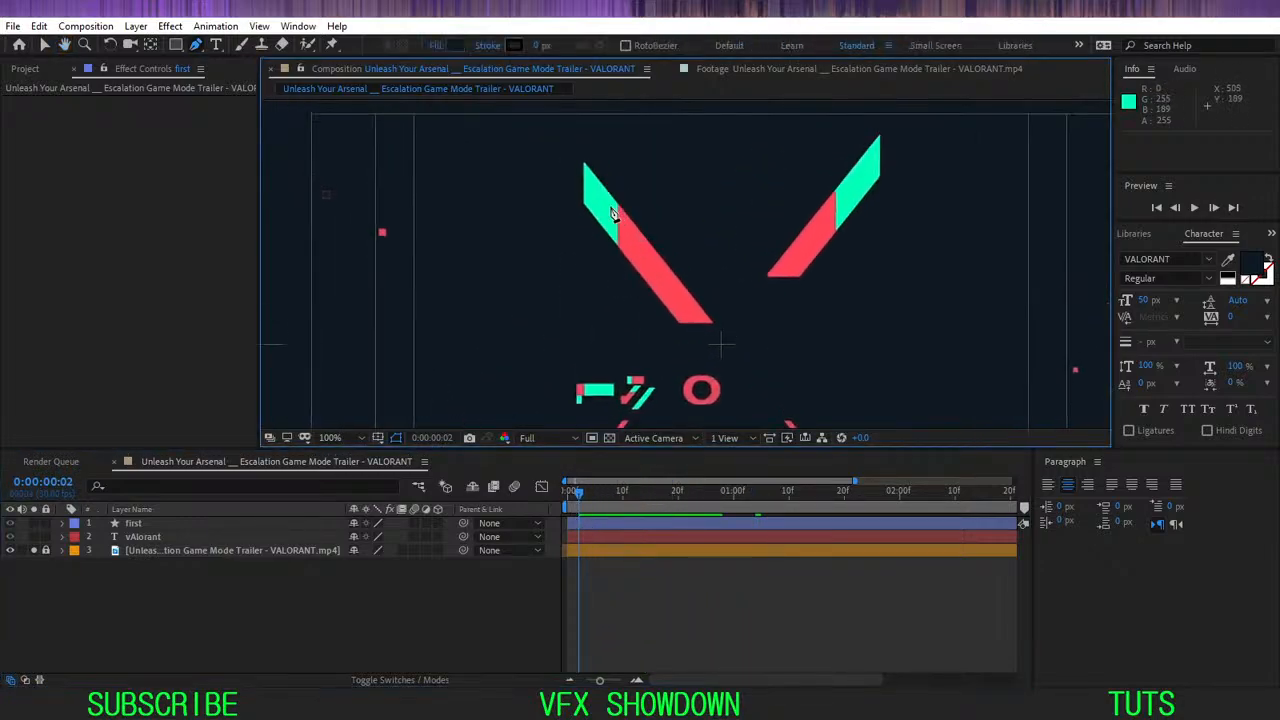
pyautogui.press('v')
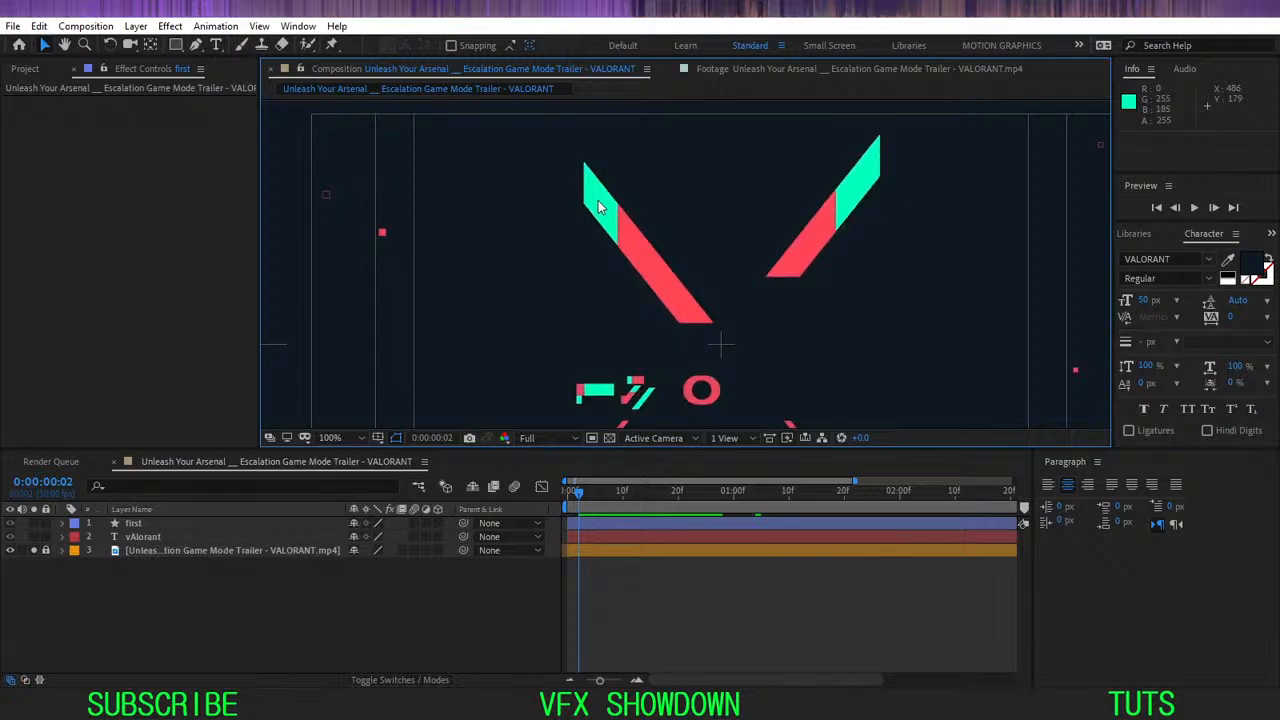
pyautogui.moveTo(586, 497)
pyautogui.mouseDown()
pyautogui.moveTo(634, 496)
pyautogui.moveTo(584, 505)
pyautogui.mouseUp()
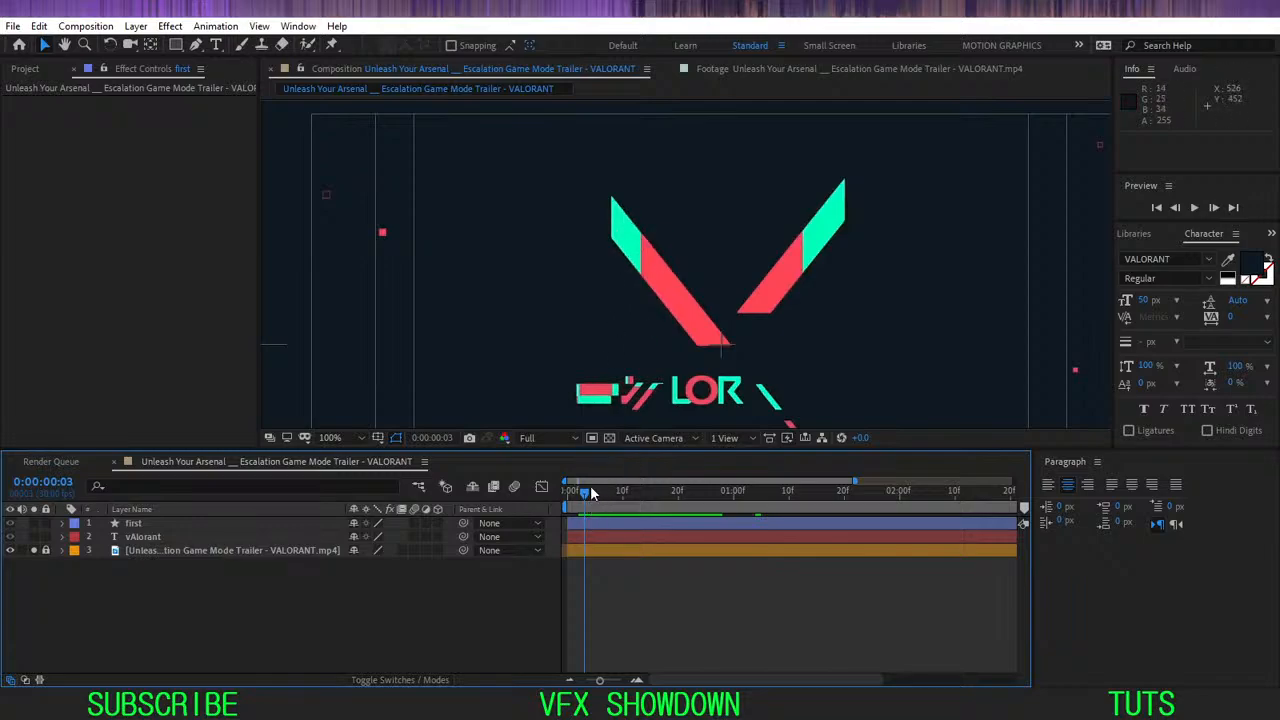
pyautogui.moveTo(590, 485); pyautogui.dragTo(611, 501)
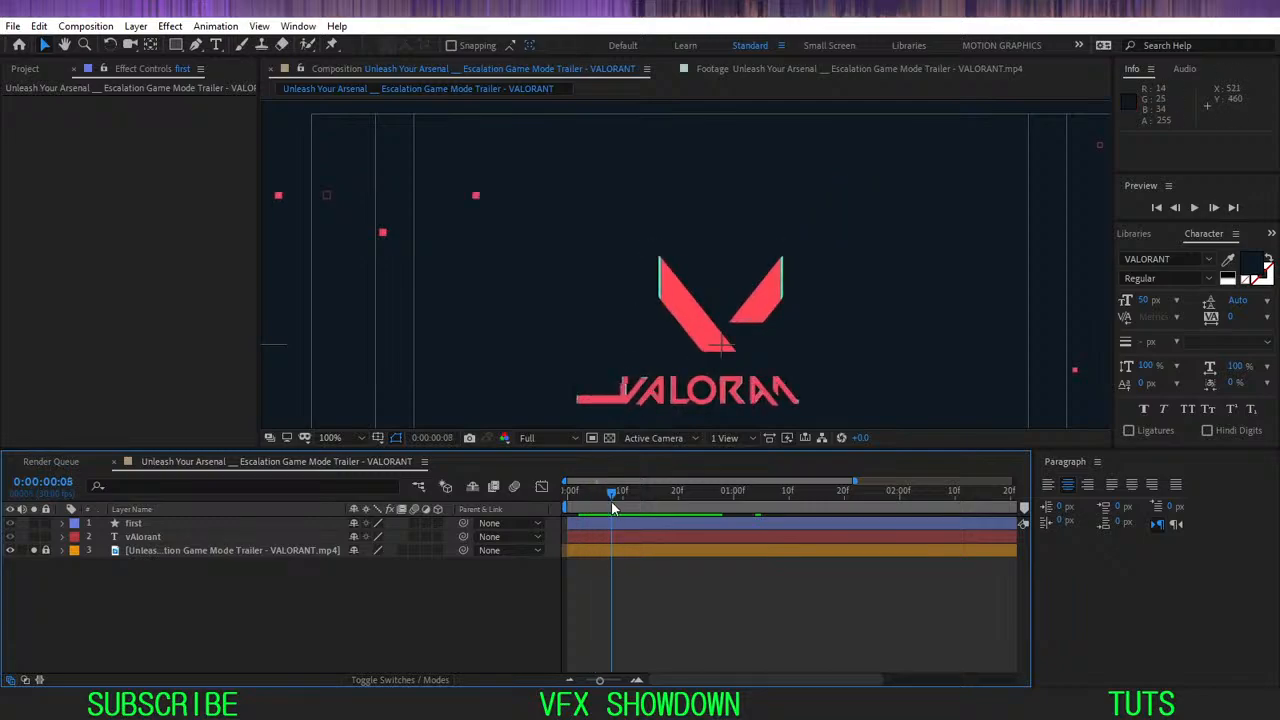
# - Turn off the trailer layer's solo and visibility and check the first shape layer without the footage
pyautogui.click(135, 524)
pyautogui.click(143, 537)
pyautogui.click(152, 524)
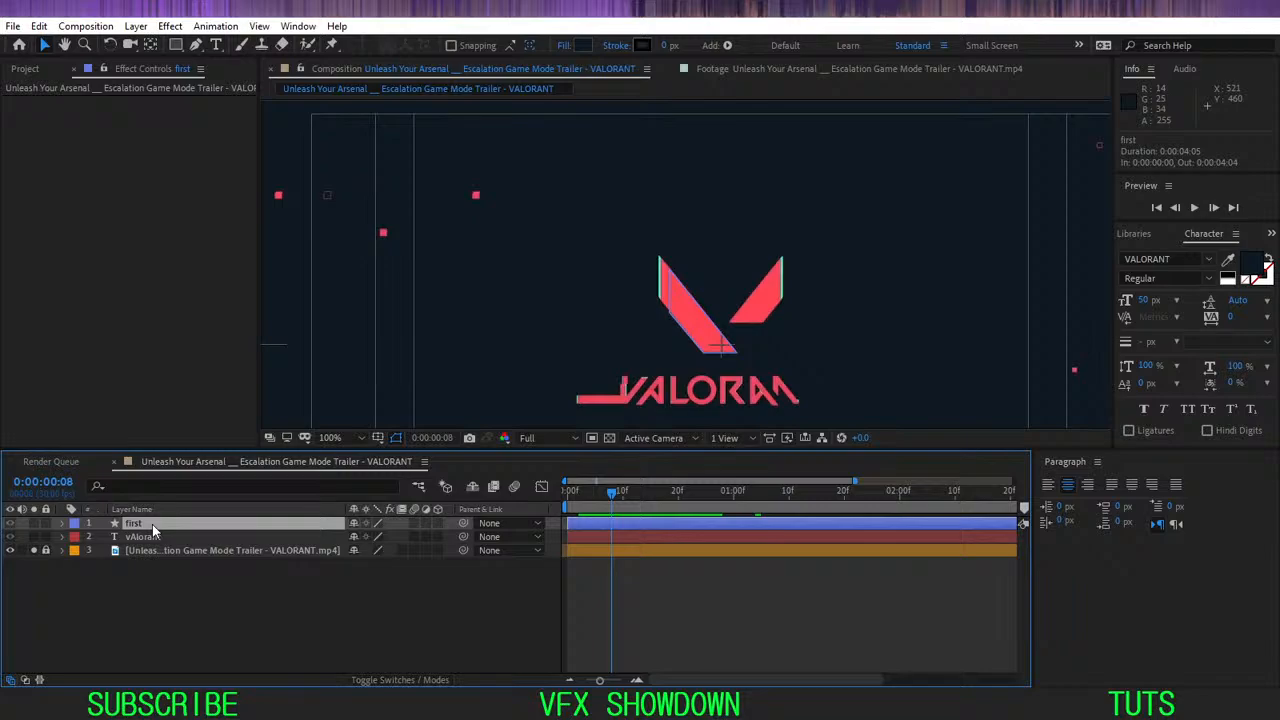
pyautogui.click(149, 652)
pyautogui.click(10, 550)
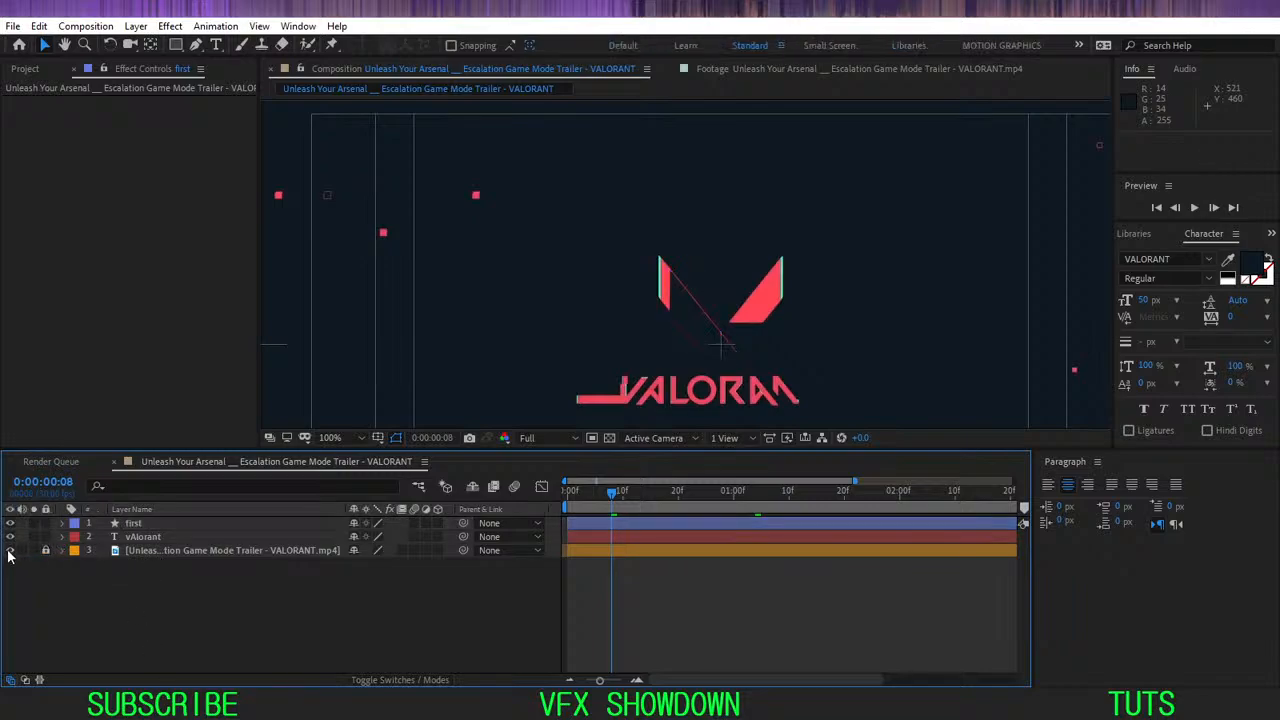
pyautogui.click(10, 551)
pyautogui.click(133, 523)
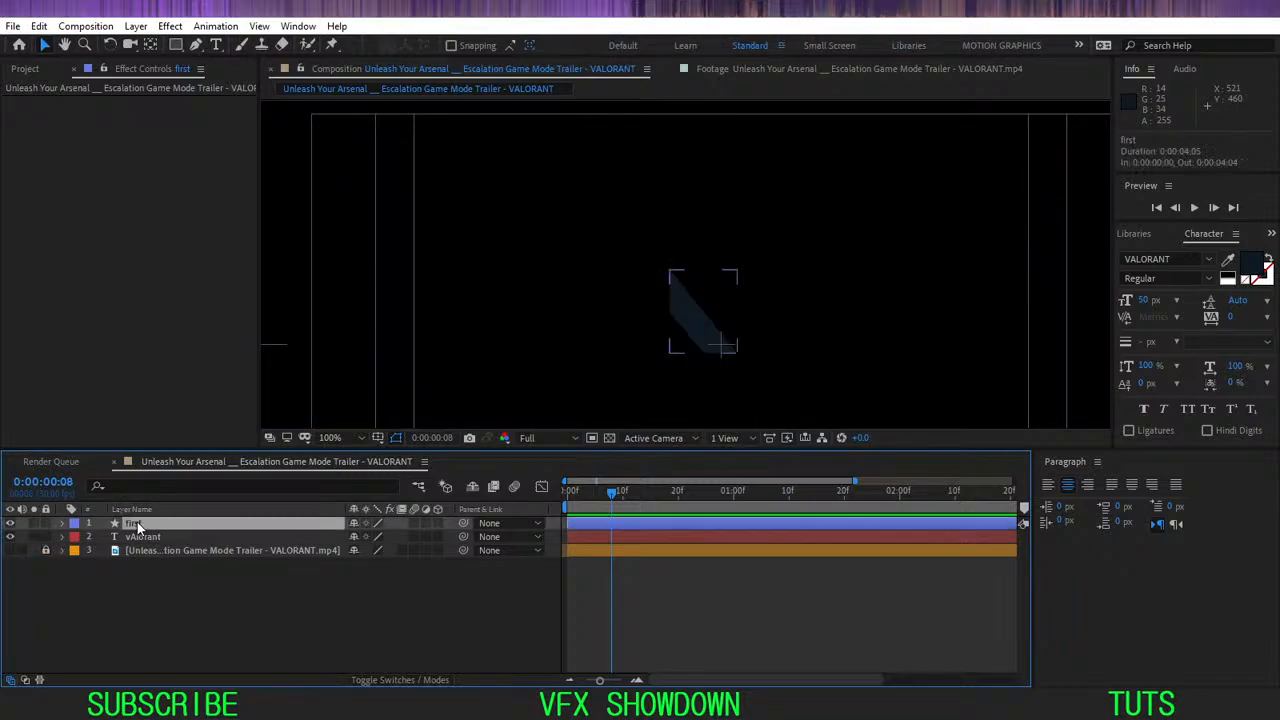
pyautogui.click(609, 438)
pyautogui.click(609, 438)
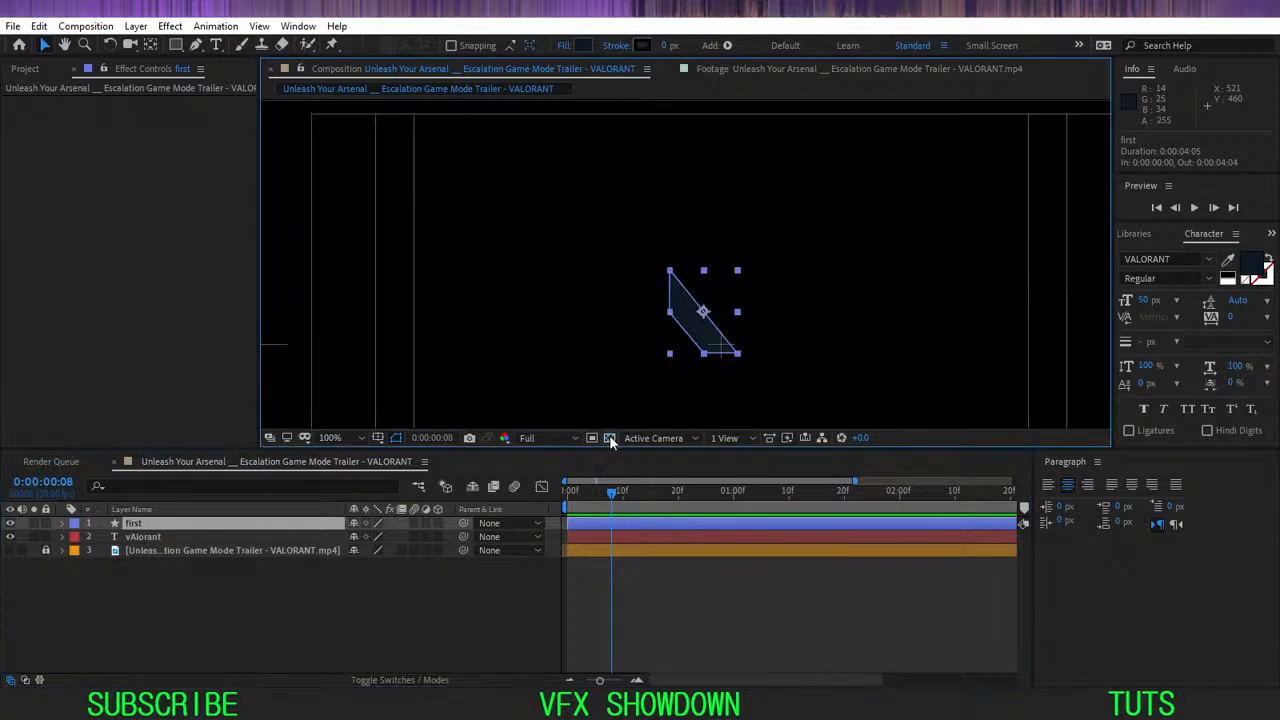
# - Create a full-frame white solid and place it below the vAlorant text layer, above the trailer footage
pyautogui.rightClick(296, 618)
pyautogui.moveTo(480, 440)
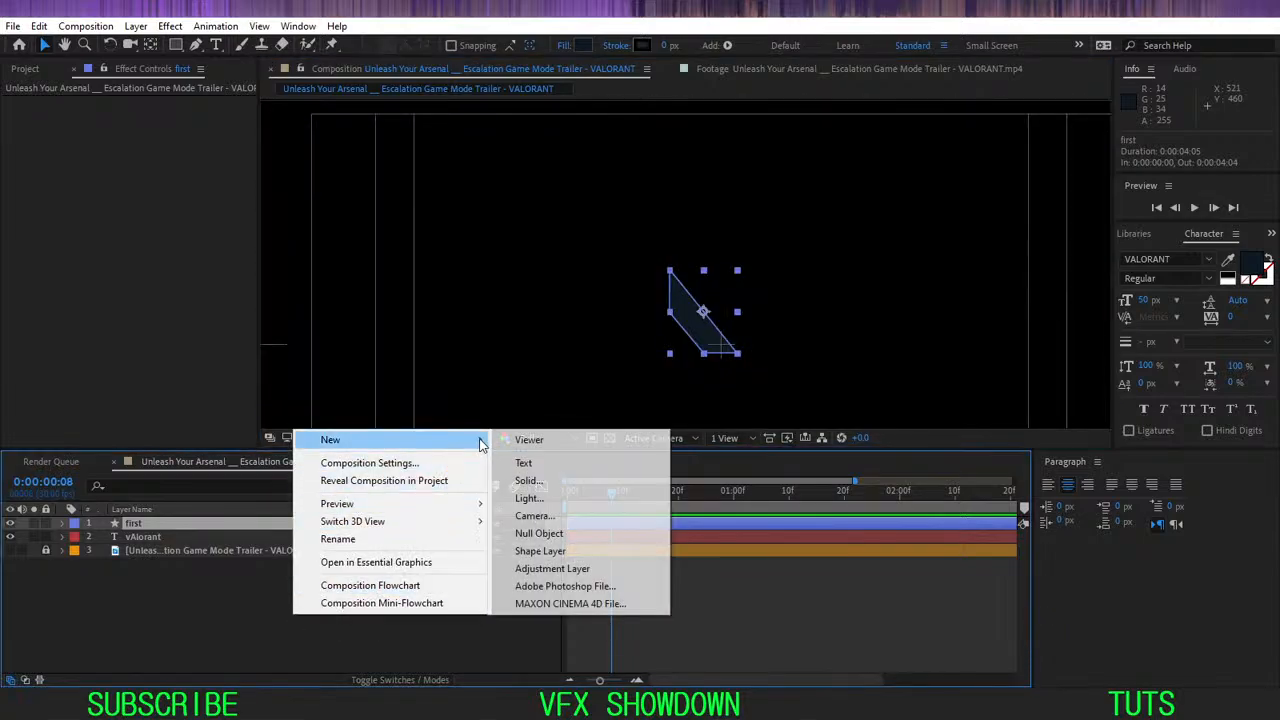
pyautogui.click(528, 480)
pyautogui.click(251, 325)
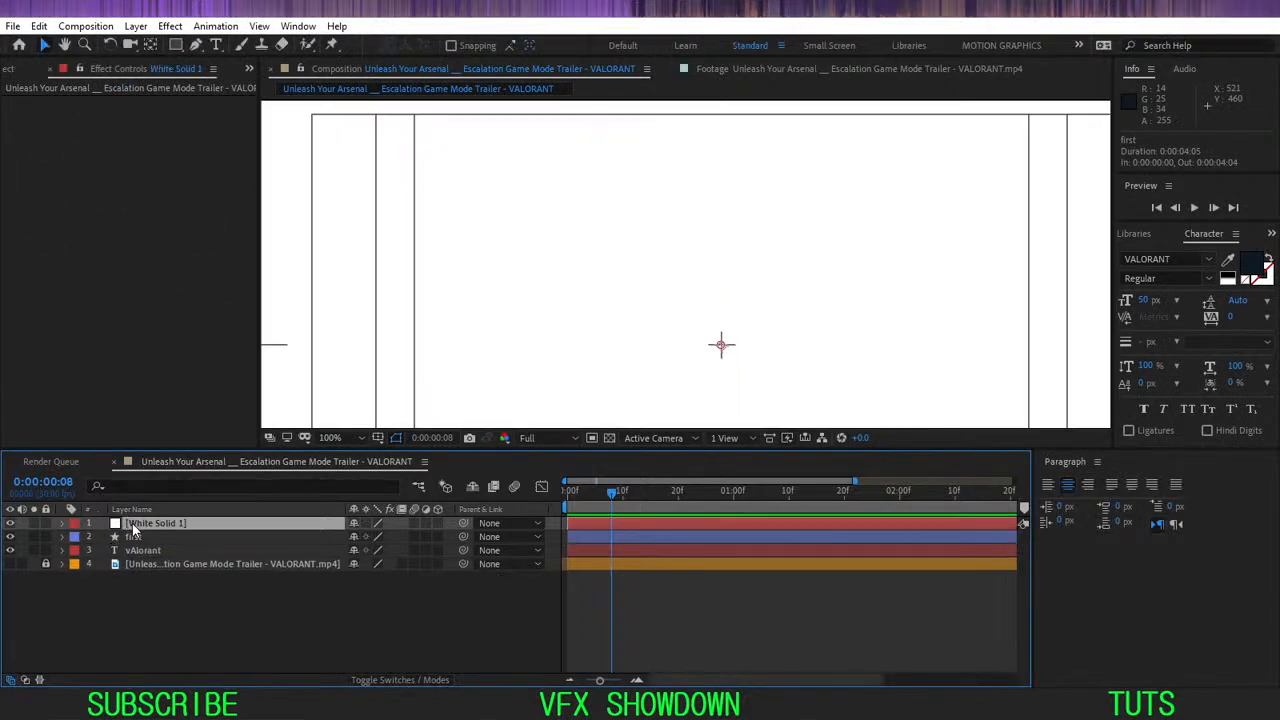
pyautogui.moveTo(132, 523); pyautogui.dragTo(150, 562)
# - Make the trailer layer visible again and solo it
pyautogui.click(22, 591)
pyautogui.click(11, 564)
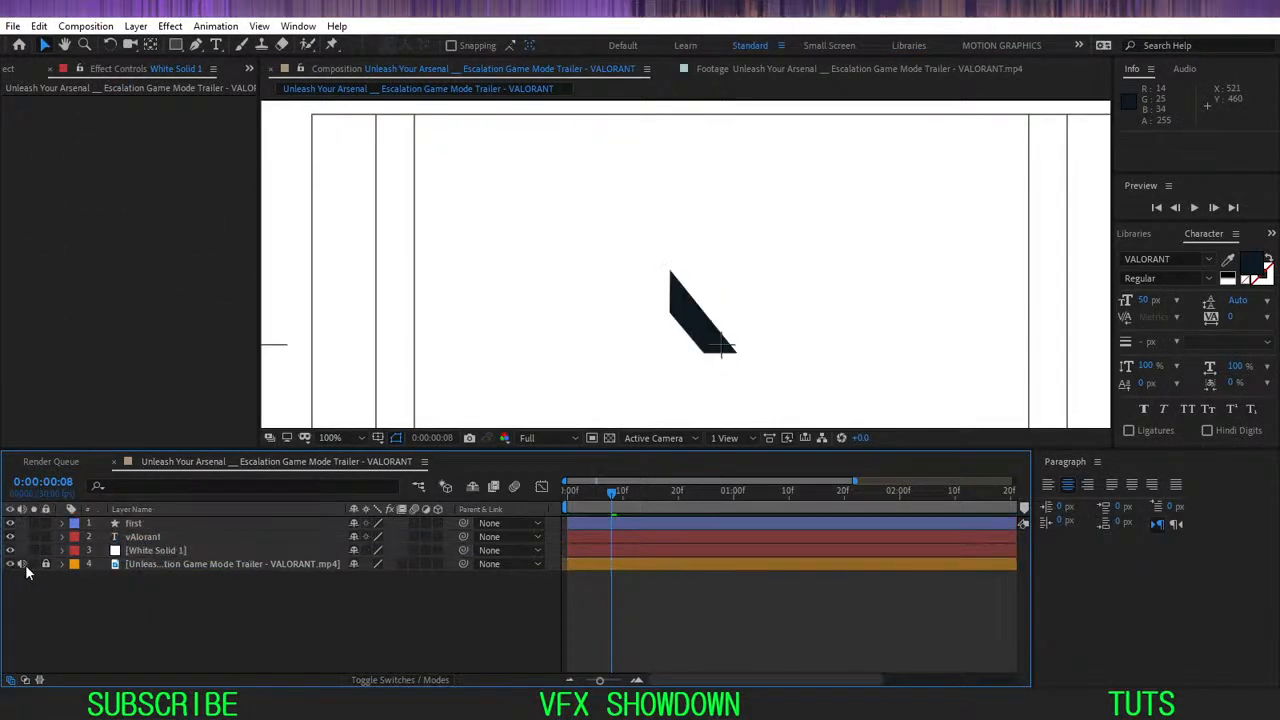
pyautogui.click(33, 564)
# - Find the Fill effect and apply it to the white solid
pyautogui.click(140, 551)
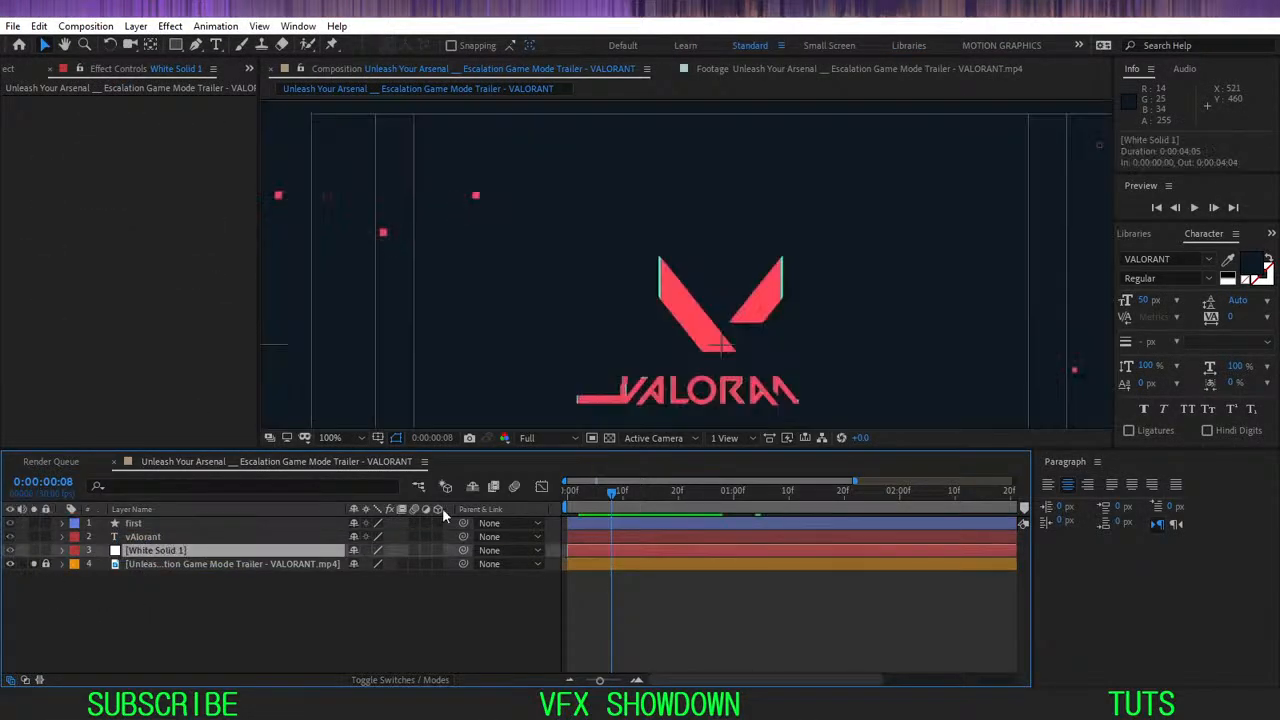
pyautogui.click(1269, 234)
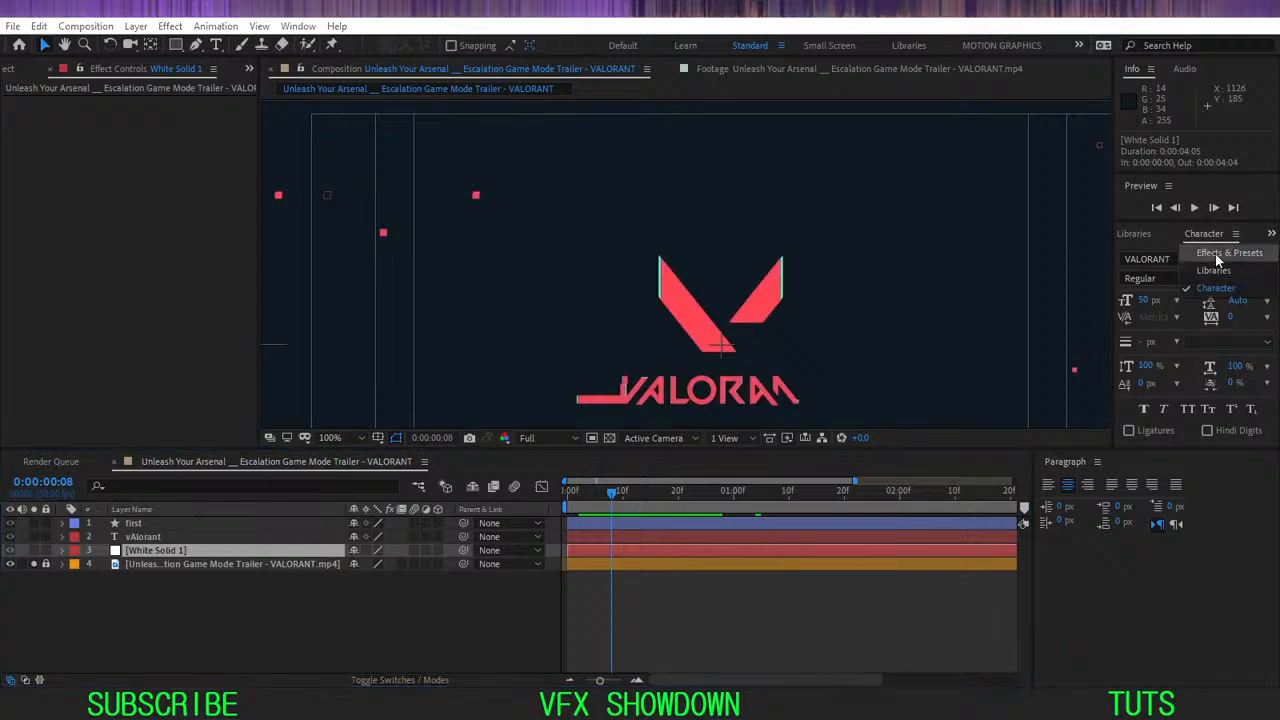
pyautogui.click(1165, 252)
pyautogui.write('hill')
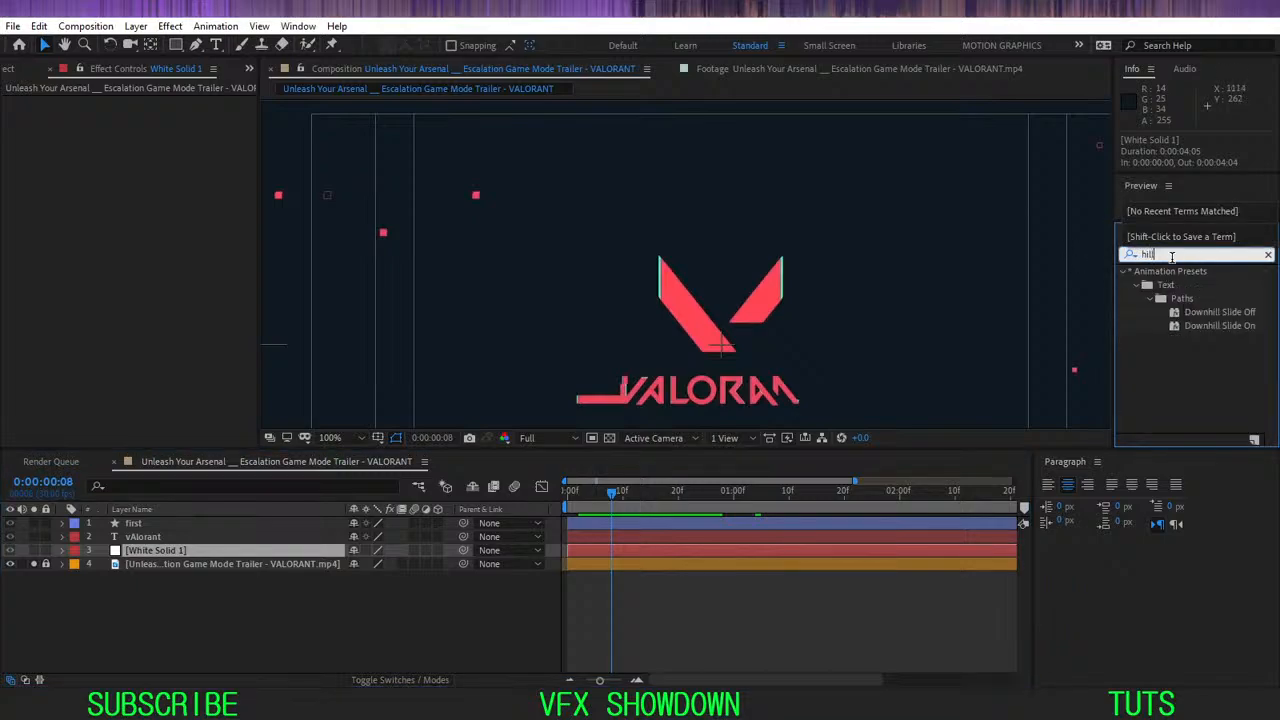
pyautogui.press('BackSpace')
pyautogui.press('BackSpace')
pyautogui.press('BackSpace')
pyautogui.press('BackSpace')
pyautogui.write('fi')
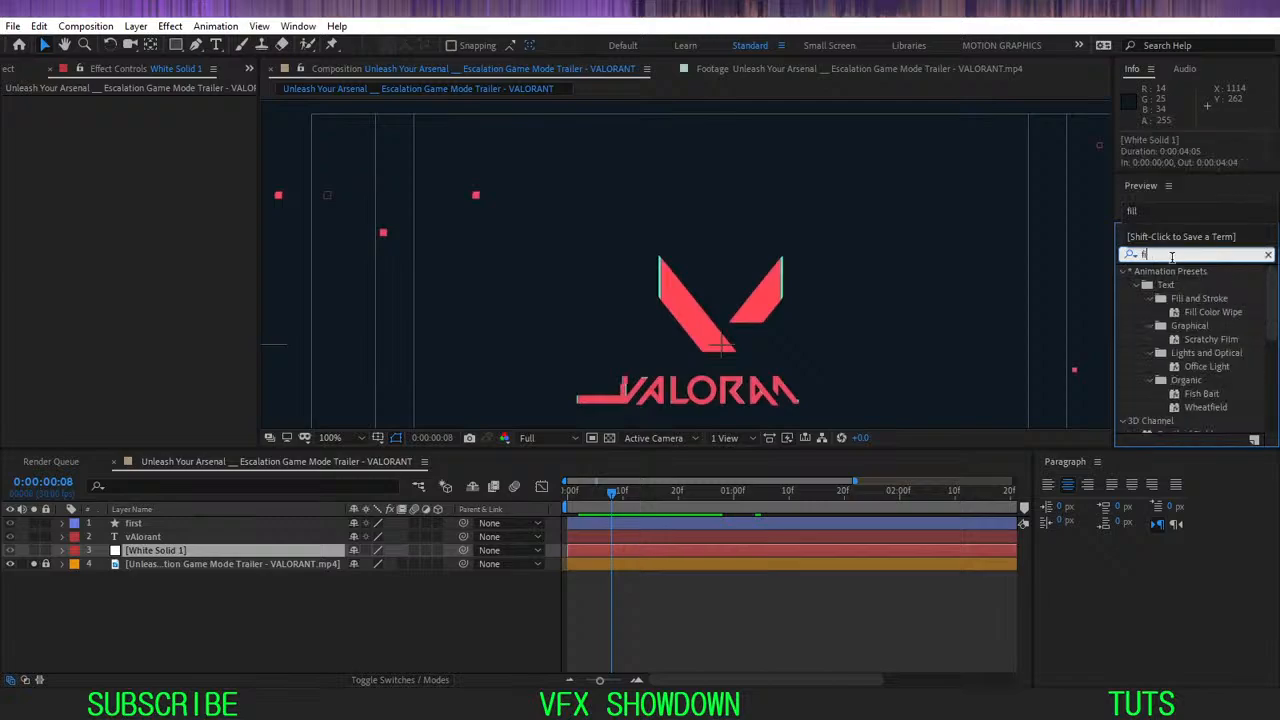
pyautogui.write('ll')
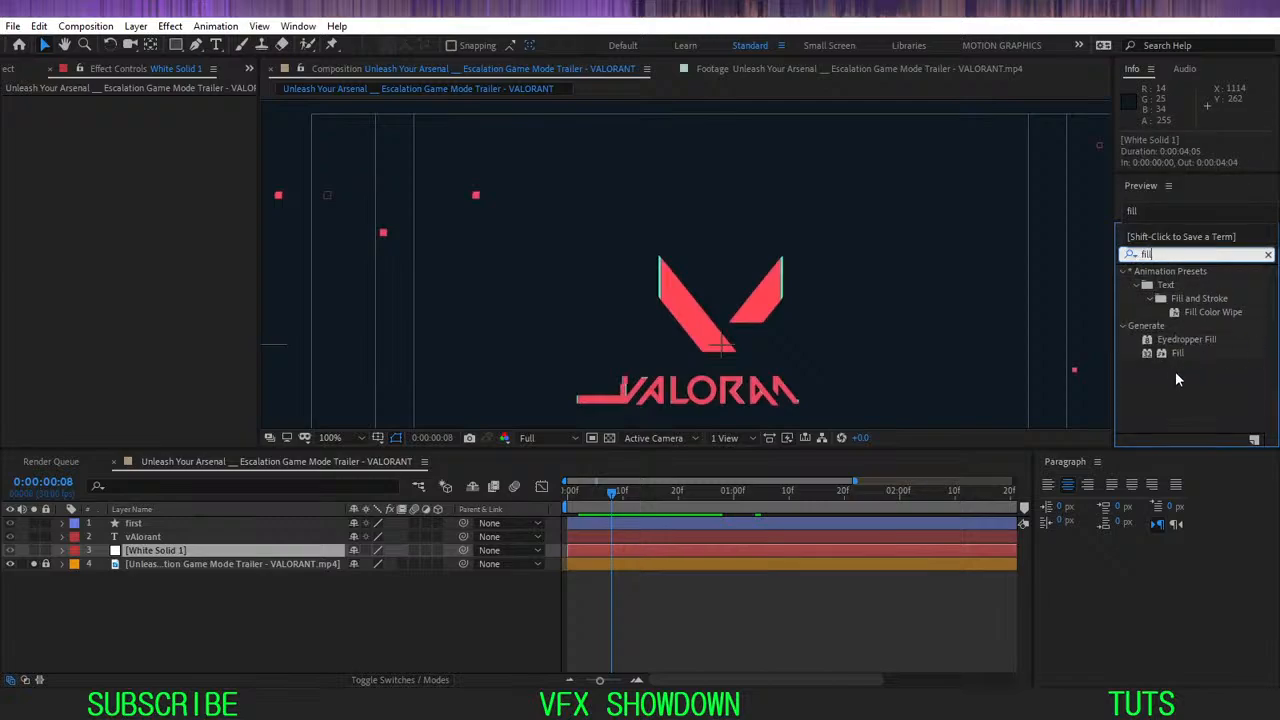
pyautogui.moveTo(1177, 353); pyautogui.dragTo(118, 550)
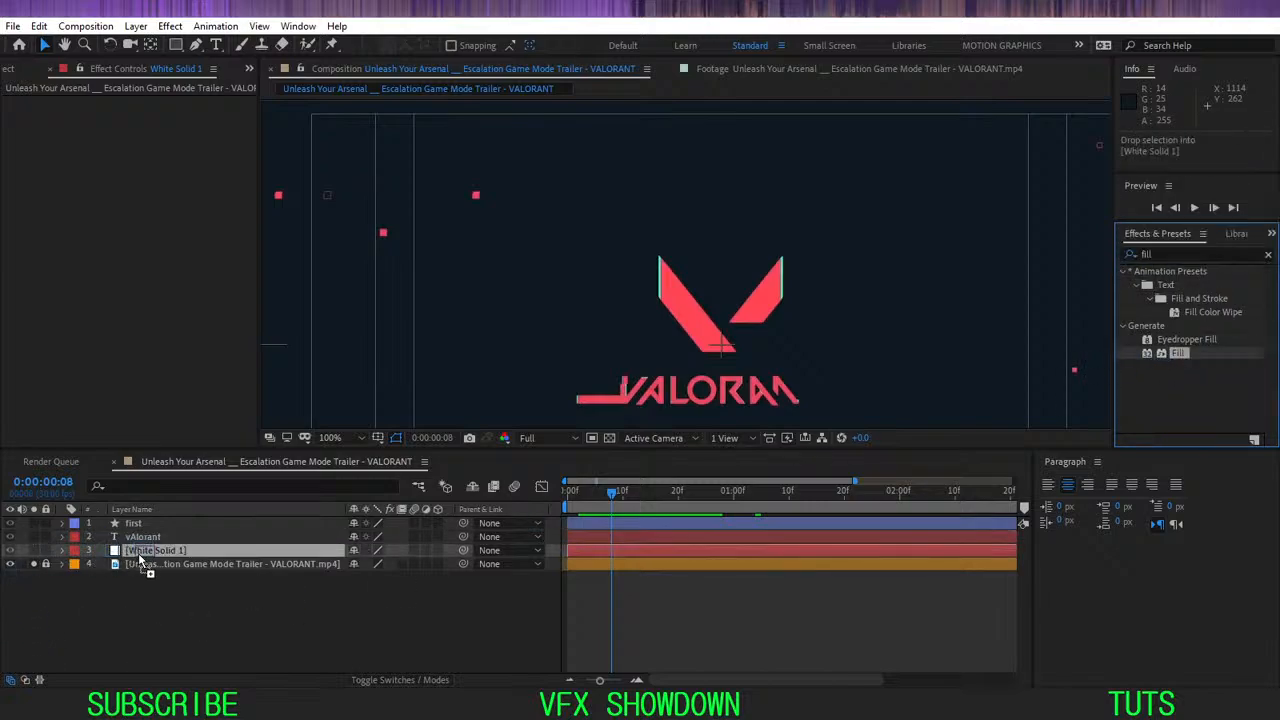
# - Set the solid's Fill color by sampling the trailer's dark background, and turn off the trailer layer's solo
pyautogui.click(555, 212)
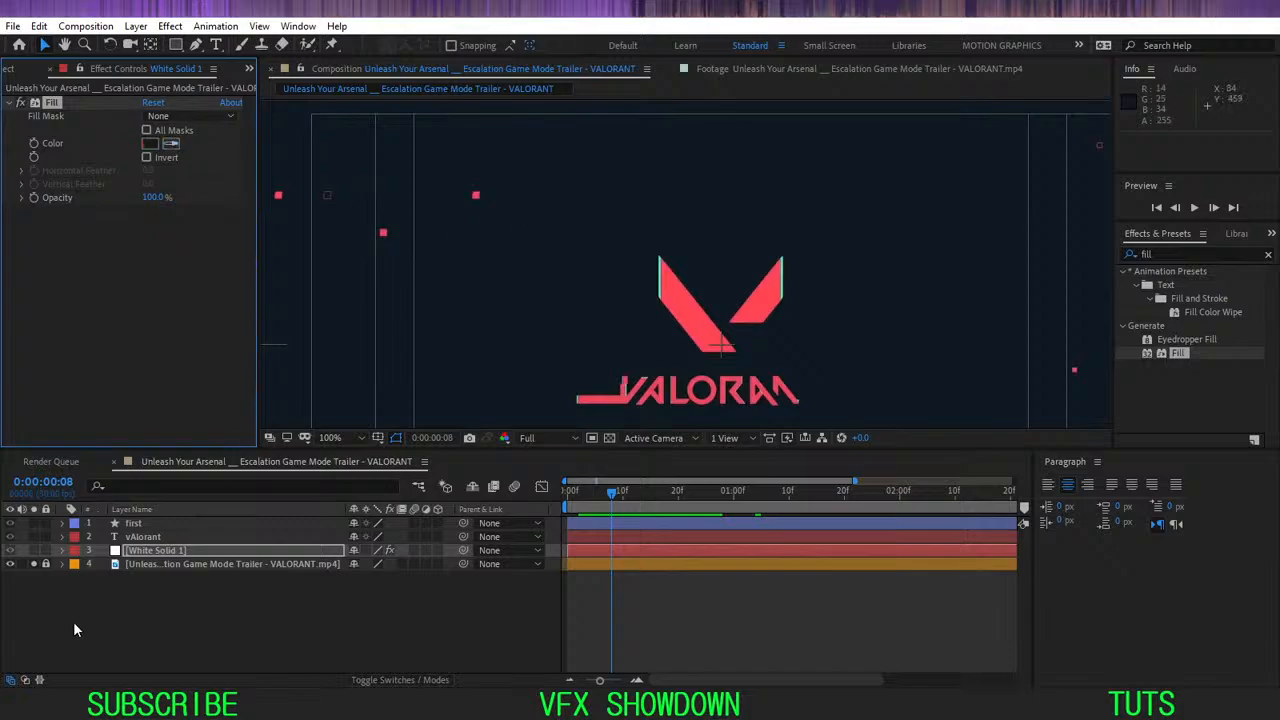
pyautogui.click(33, 565)
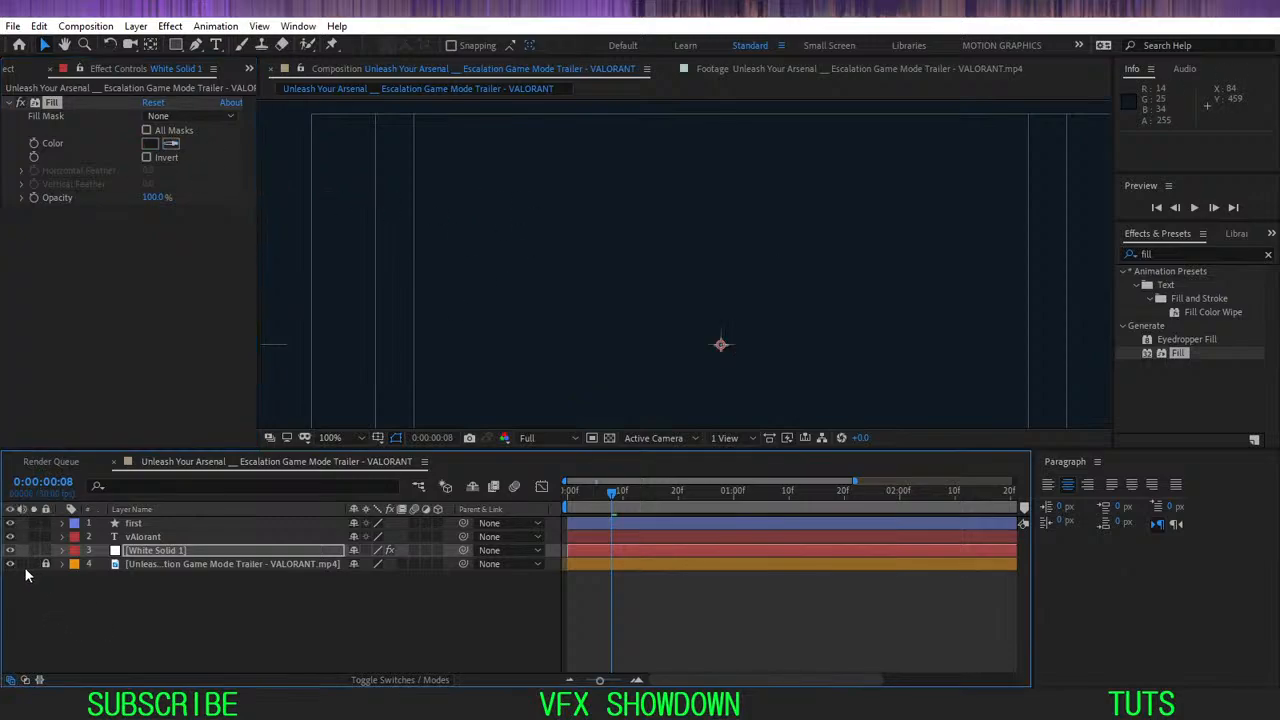
pyautogui.click(121, 567)
pyautogui.click(138, 552)
pyautogui.click(141, 538)
pyautogui.click(145, 525)
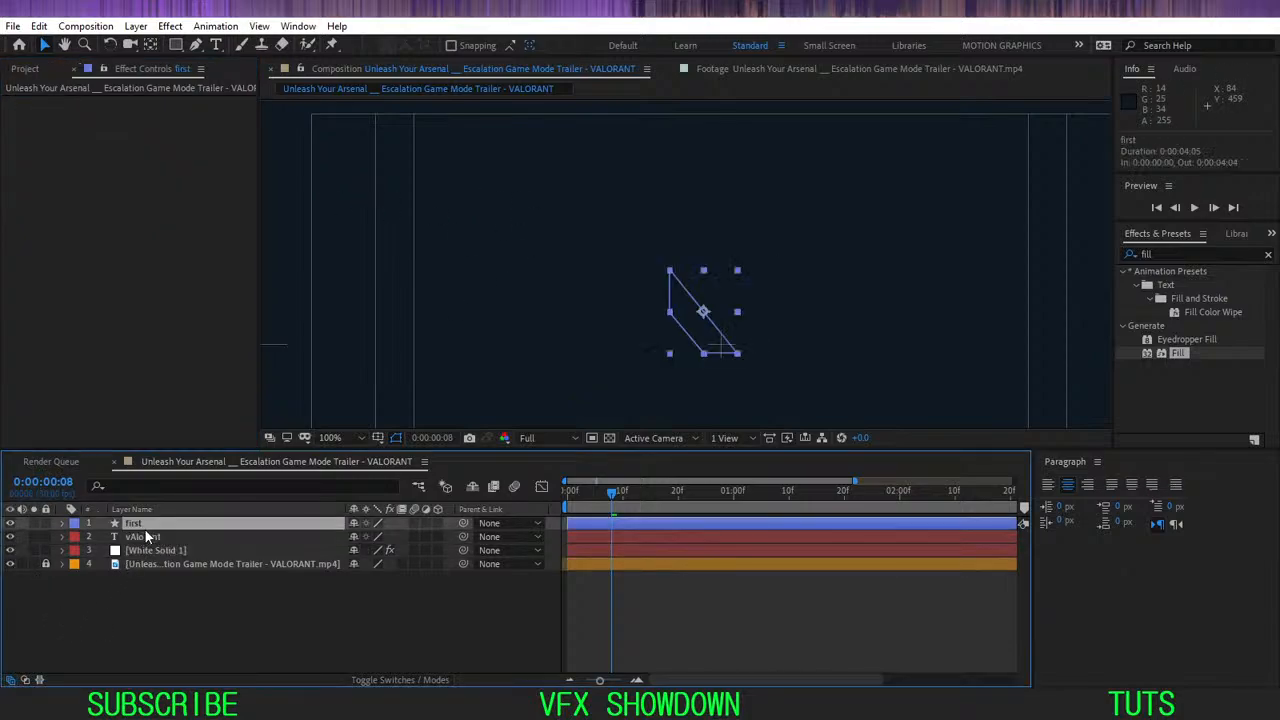
pyautogui.click(131, 552)
# - Solo the trailer layer and set the first layer's fill to FF4655 by sampling the V emblem's red
pyautogui.click(33, 565)
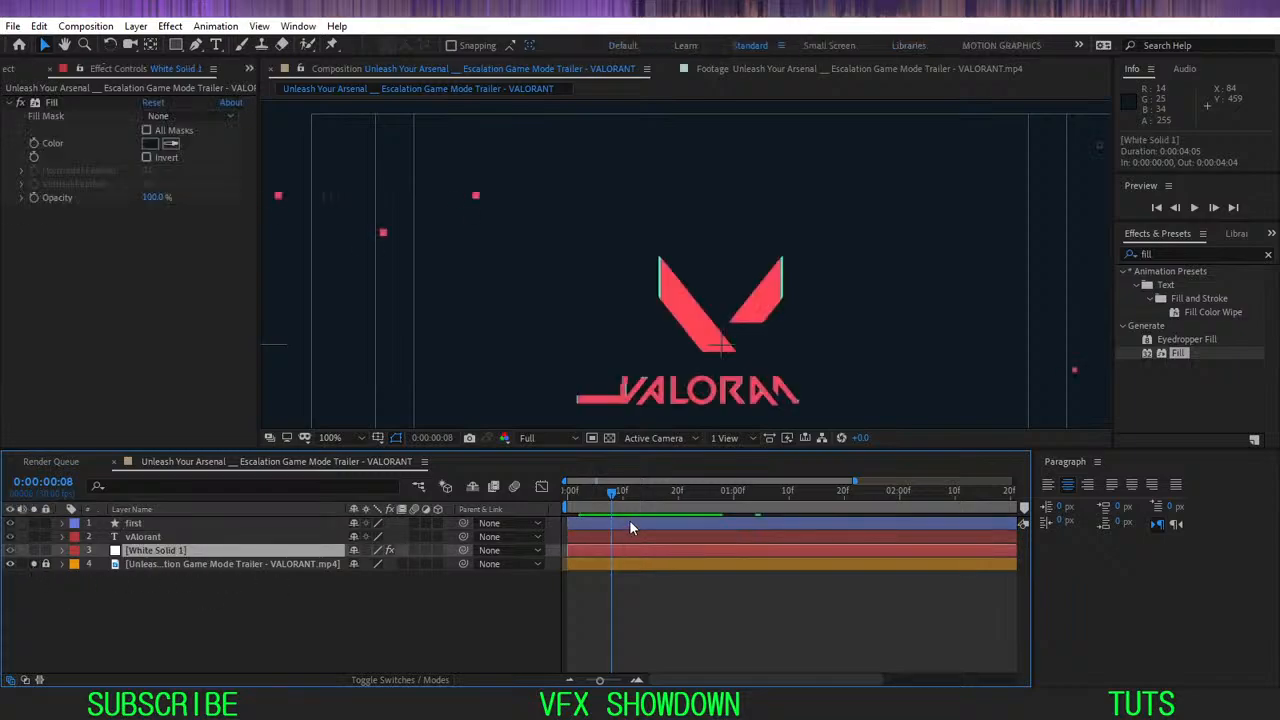
pyautogui.moveTo(620, 495); pyautogui.dragTo(610, 522)
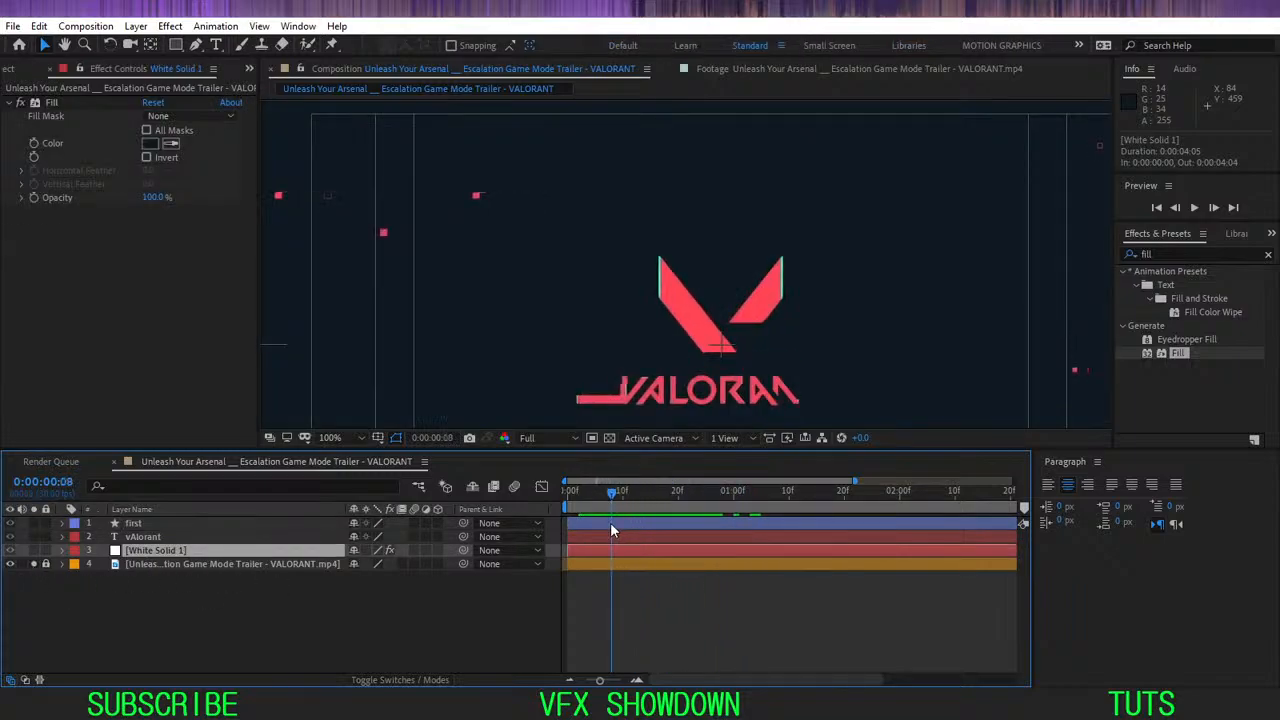
pyautogui.click(141, 527)
pyautogui.doubleClick(142, 527)
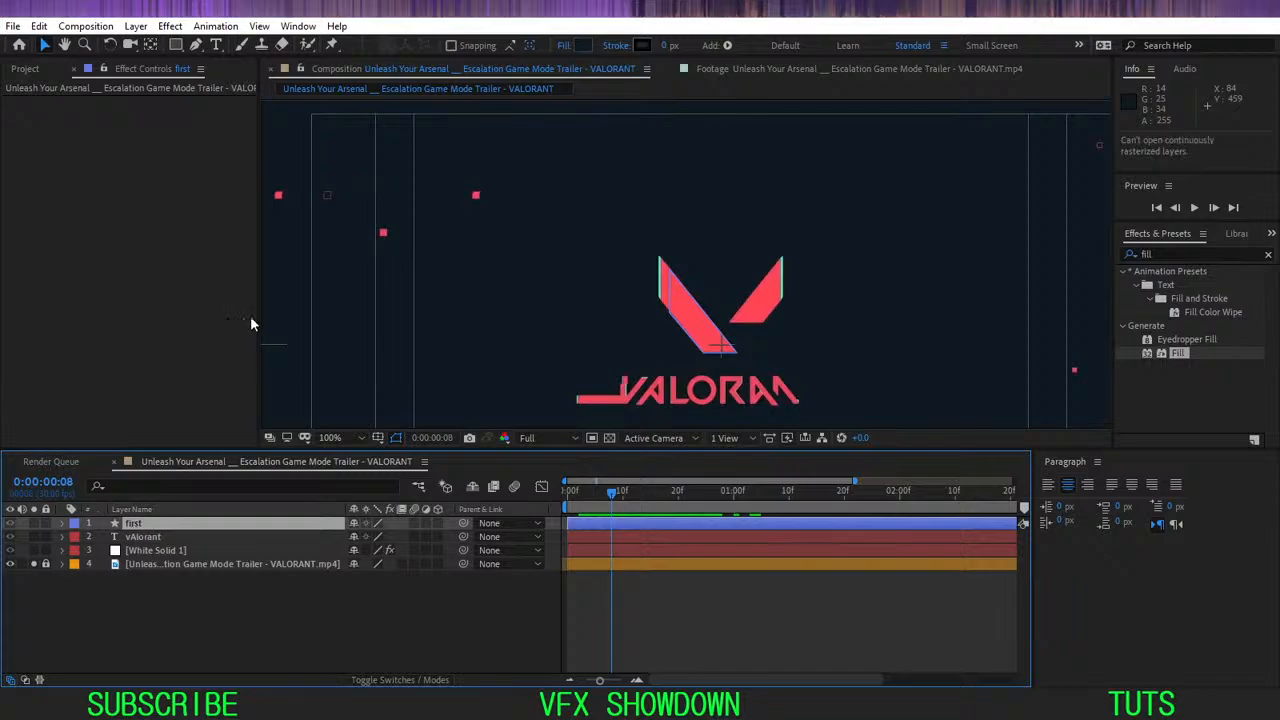
pyautogui.click(196, 45)
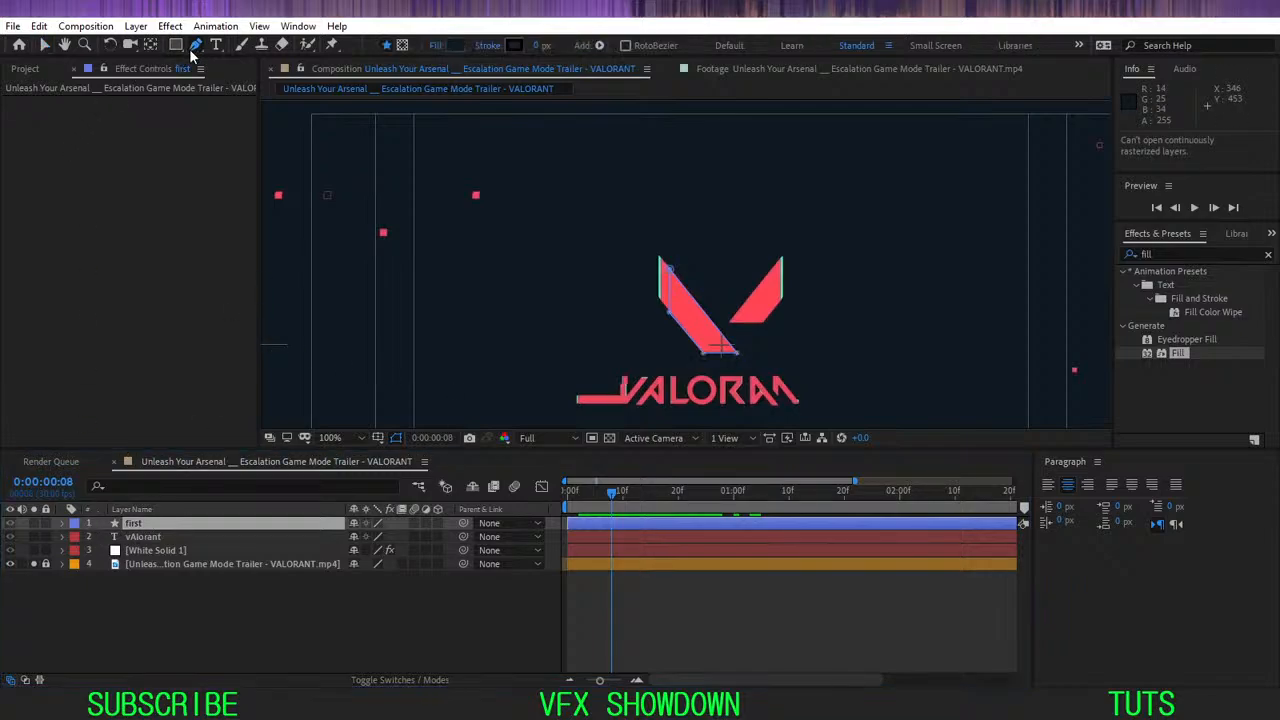
pyautogui.click(445, 47)
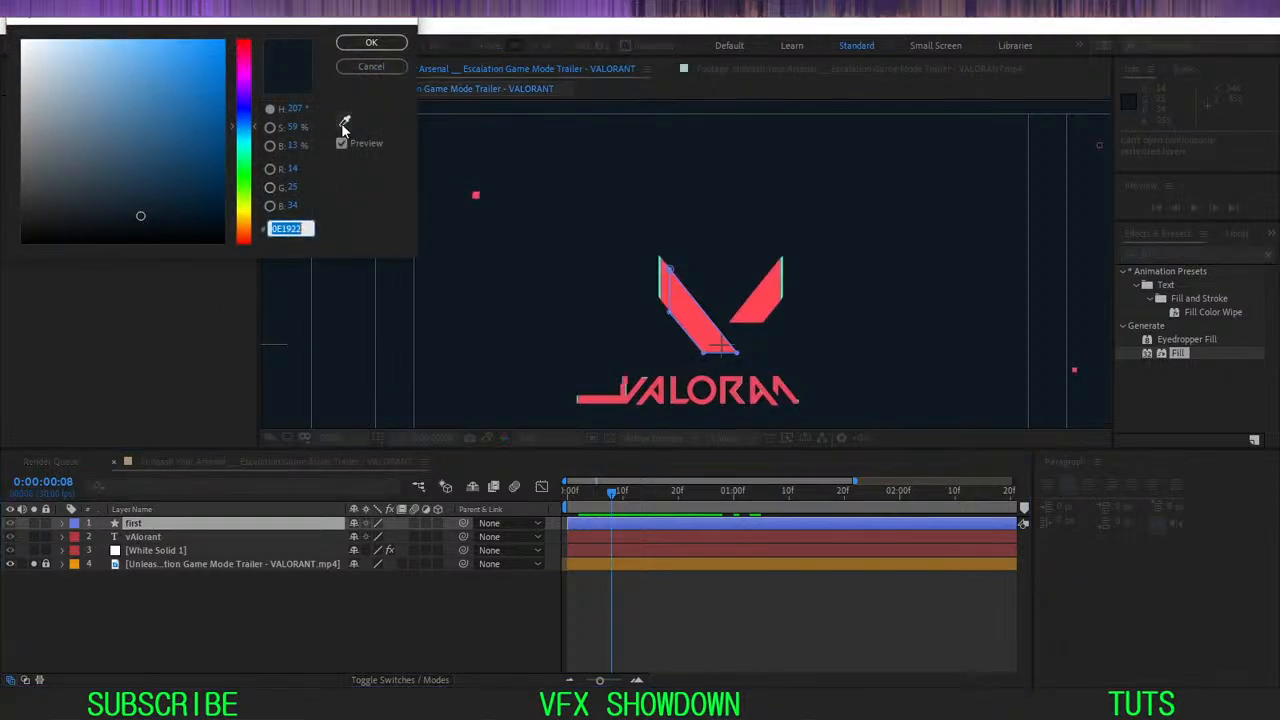
pyautogui.click(673, 298)
pyautogui.click(371, 42)
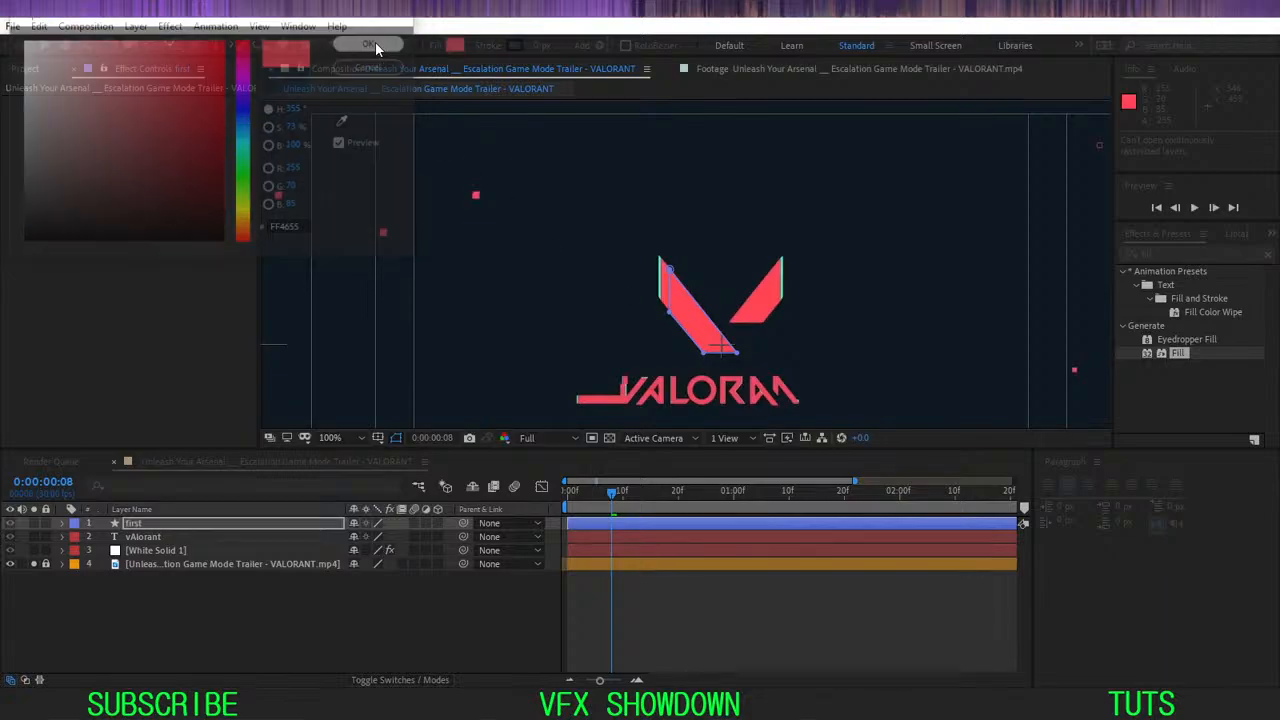
# - Scrub the emblem's motion to 0:00:00:17 and turn off the trailer layer's solo
pyautogui.click(288, 623)
pyautogui.moveTo(608, 500); pyautogui.dragTo(661, 508)
pyautogui.click(35, 565)
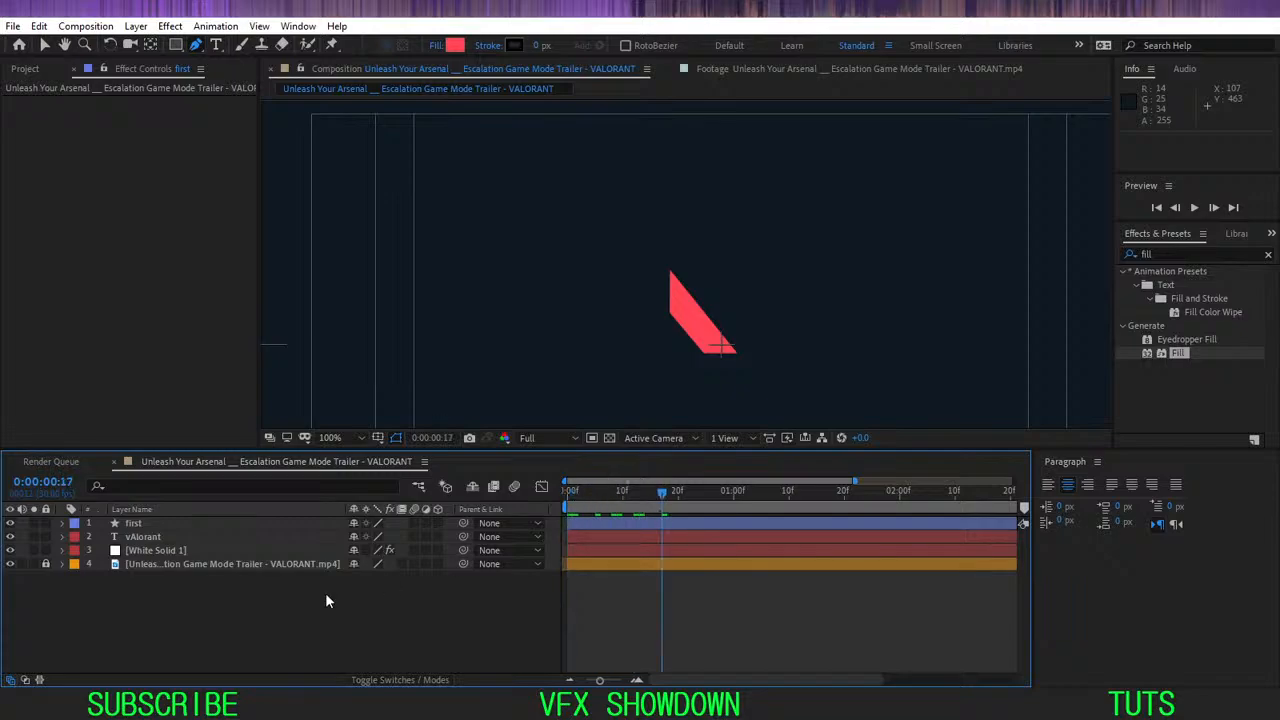
# - Select the first layer and switch to the MOTION GRAPHICS workspace
pyautogui.click(133, 524)
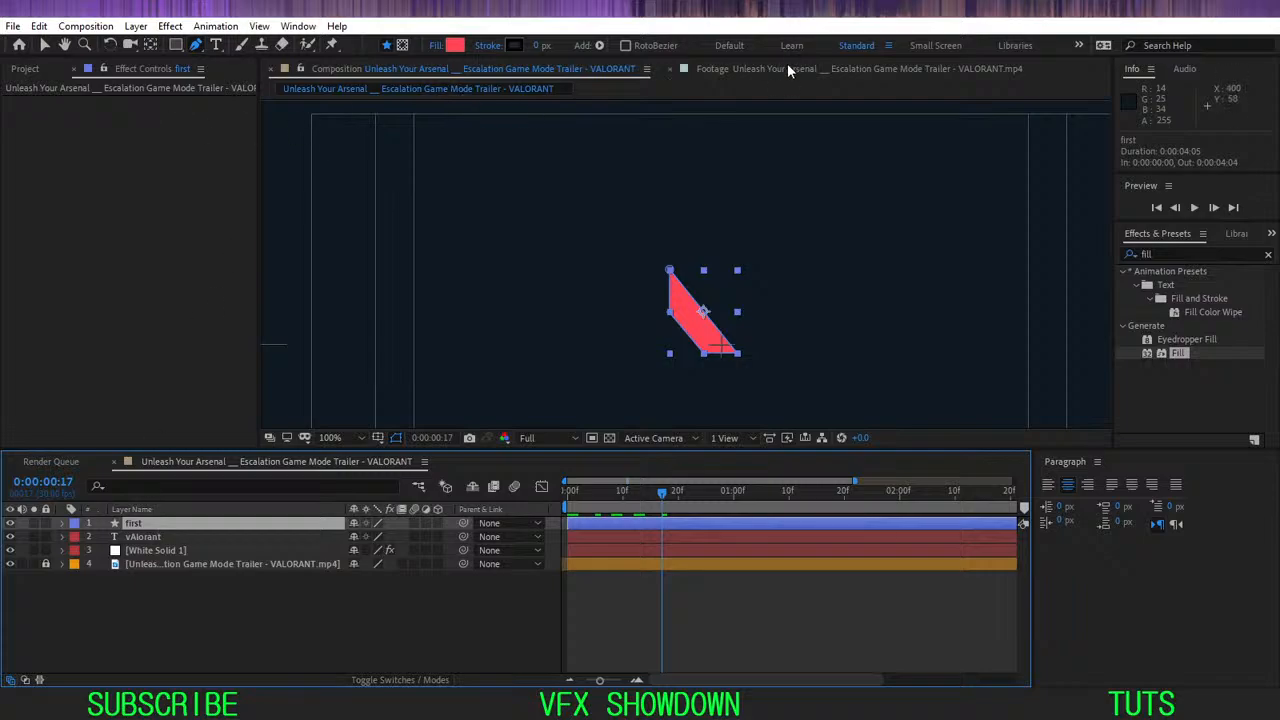
pyautogui.click(1078, 45)
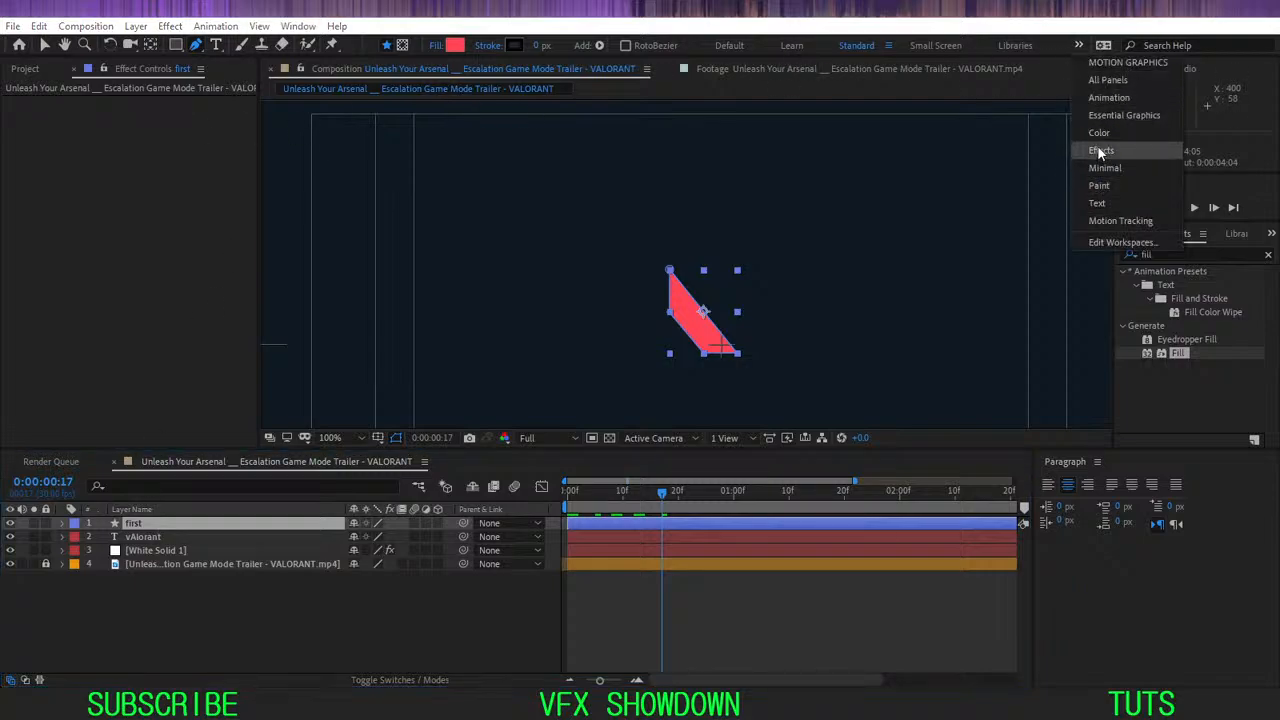
pyautogui.click(1119, 220)
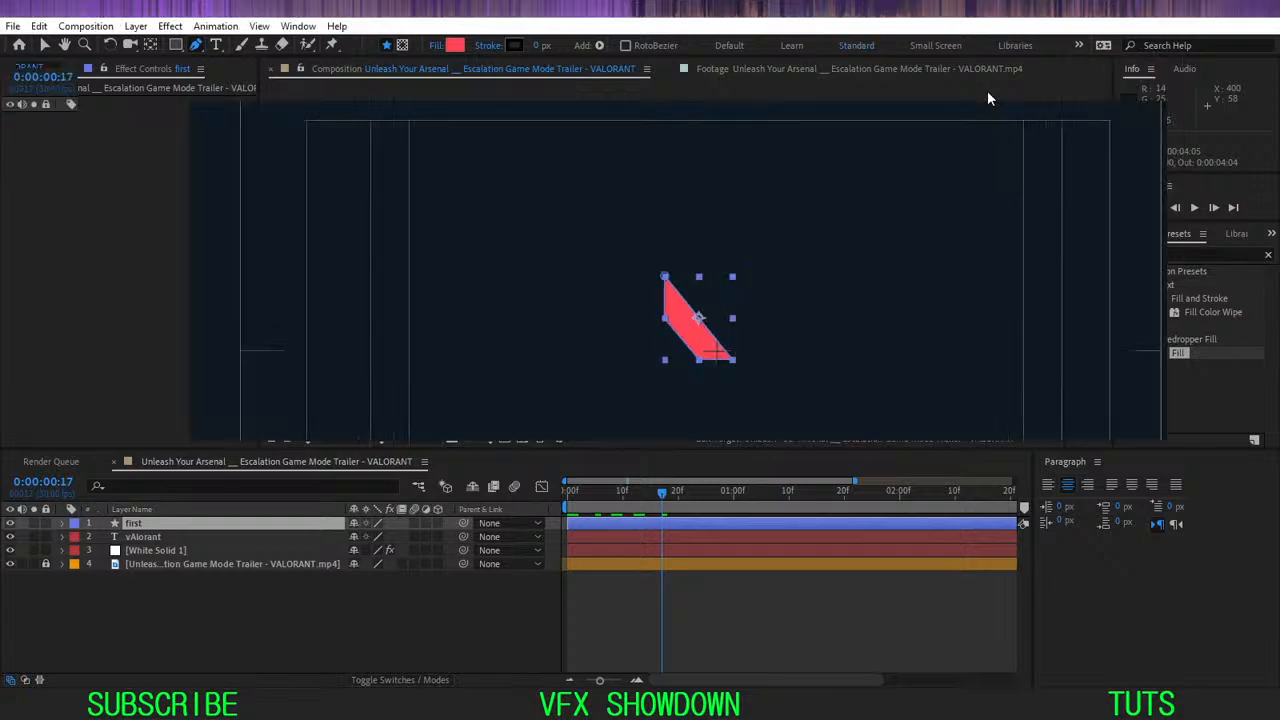
pyautogui.click(1078, 45)
pyautogui.click(1092, 64)
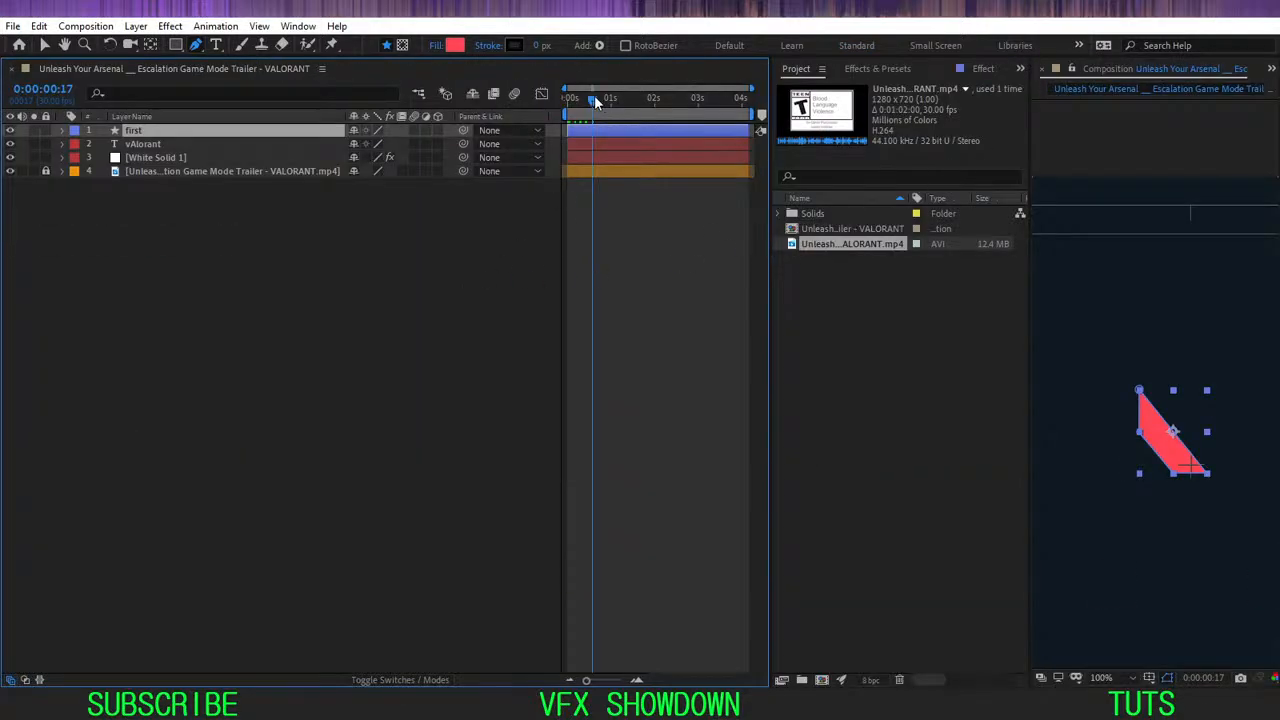
# - Return to 0:00:00:00 and expand the first layer's property groups
pyautogui.moveTo(594, 95); pyautogui.dragTo(567, 97)
pyautogui.click(200, 220)
pyautogui.click(126, 137)
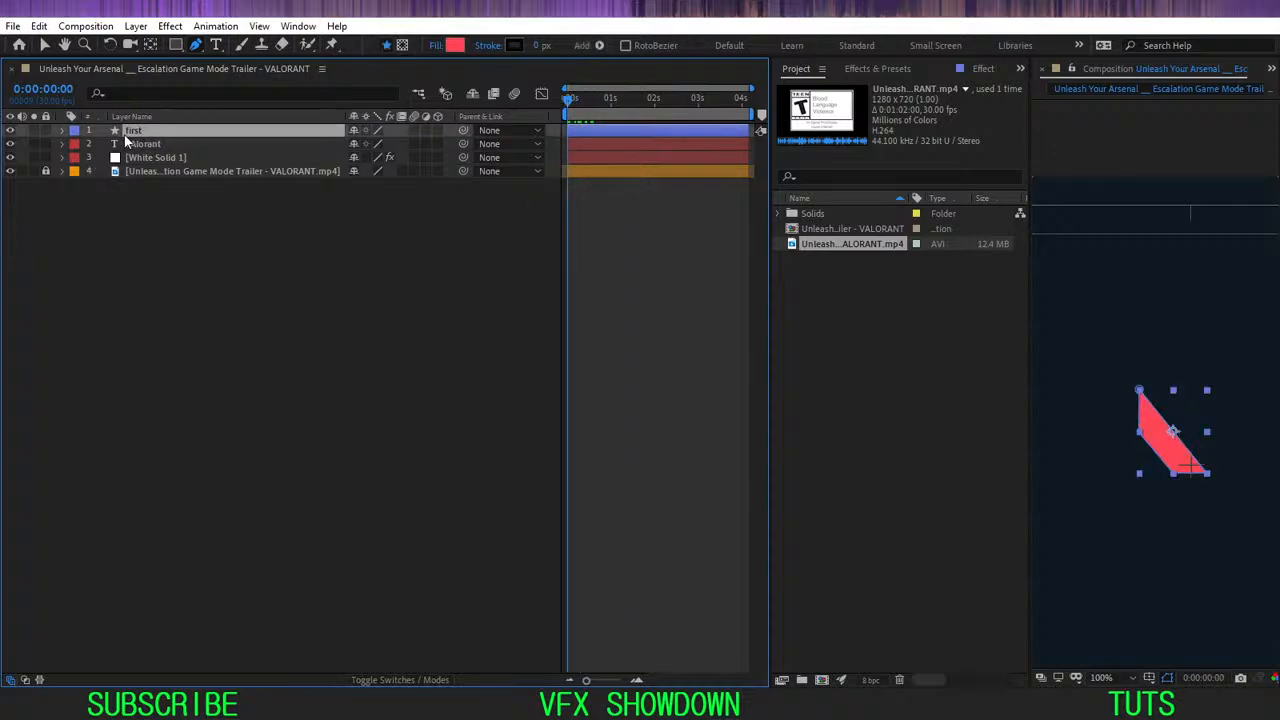
pyautogui.click(62, 131)
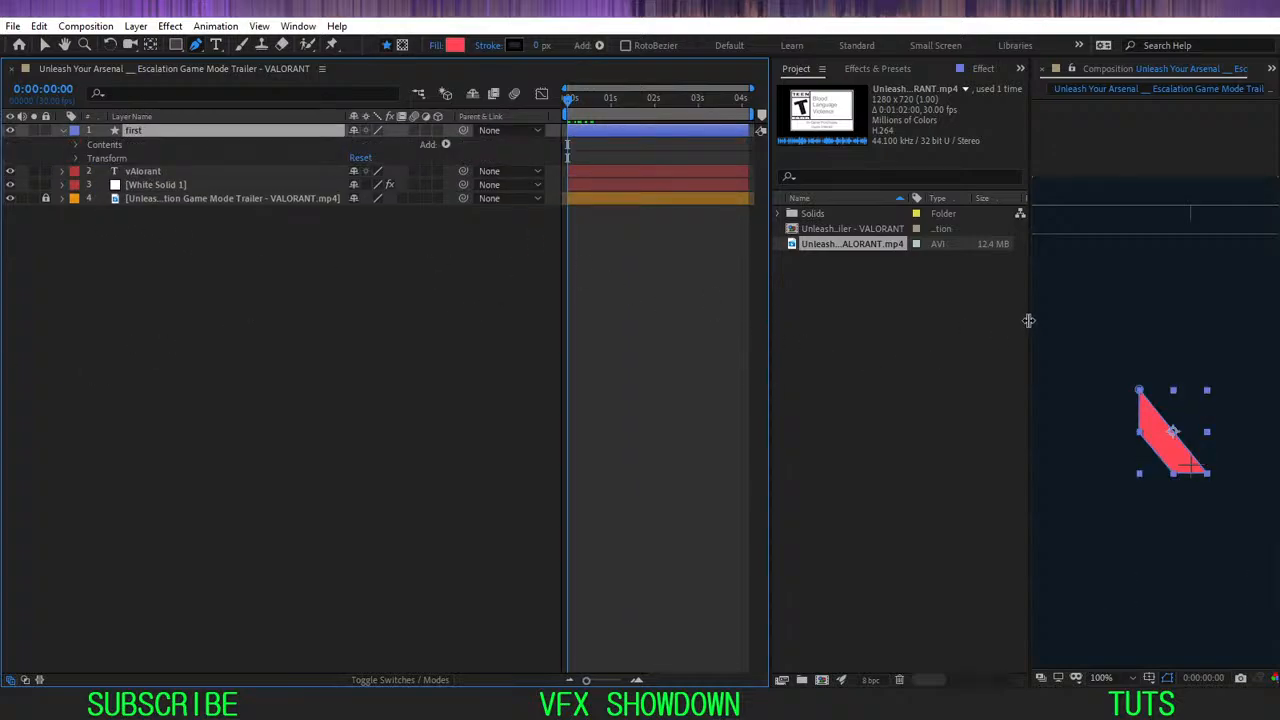
# - Widen the composition viewer, bring the red shape into view at 100% zoom, and select the first layer with the Selection tool
pyautogui.moveTo(1027, 327); pyautogui.dragTo(813, 337)
pyautogui.press('h')
pyautogui.moveTo(933, 422); pyautogui.dragTo(911, 340)
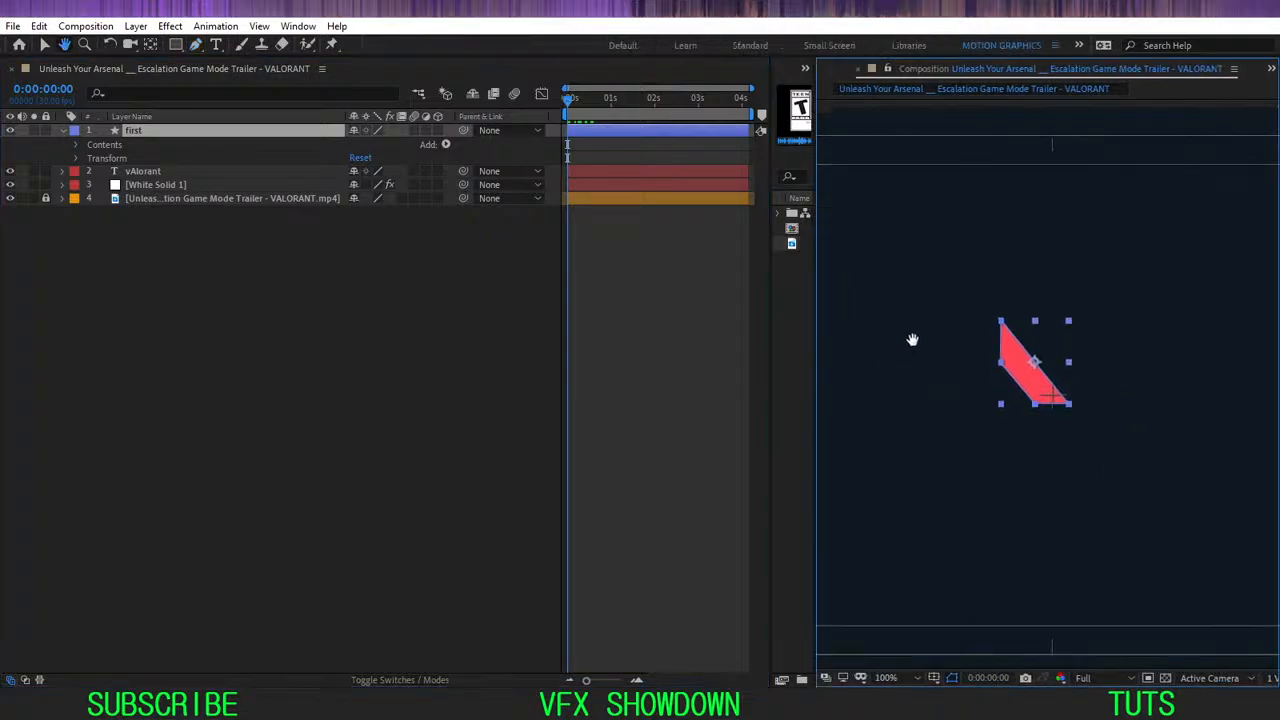
pyautogui.press('g')
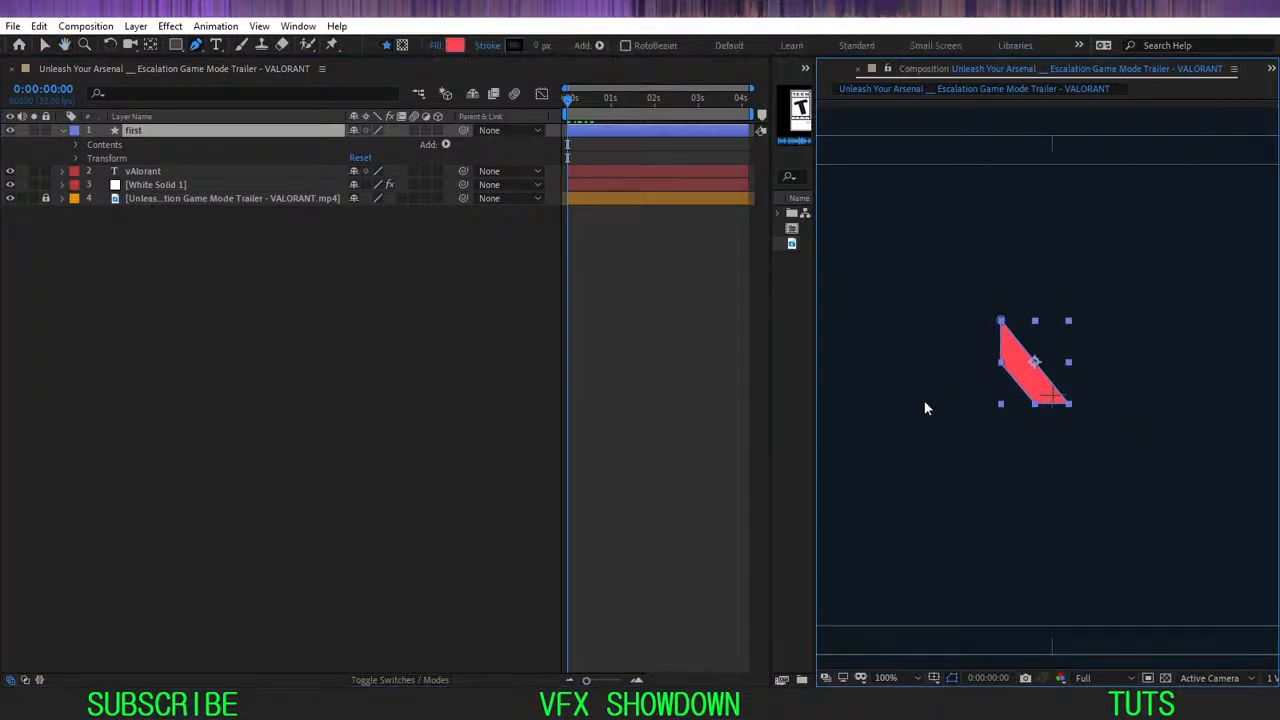
pyautogui.scroll(-1, 931, 402)
pyautogui.scroll(2, 929, 402)
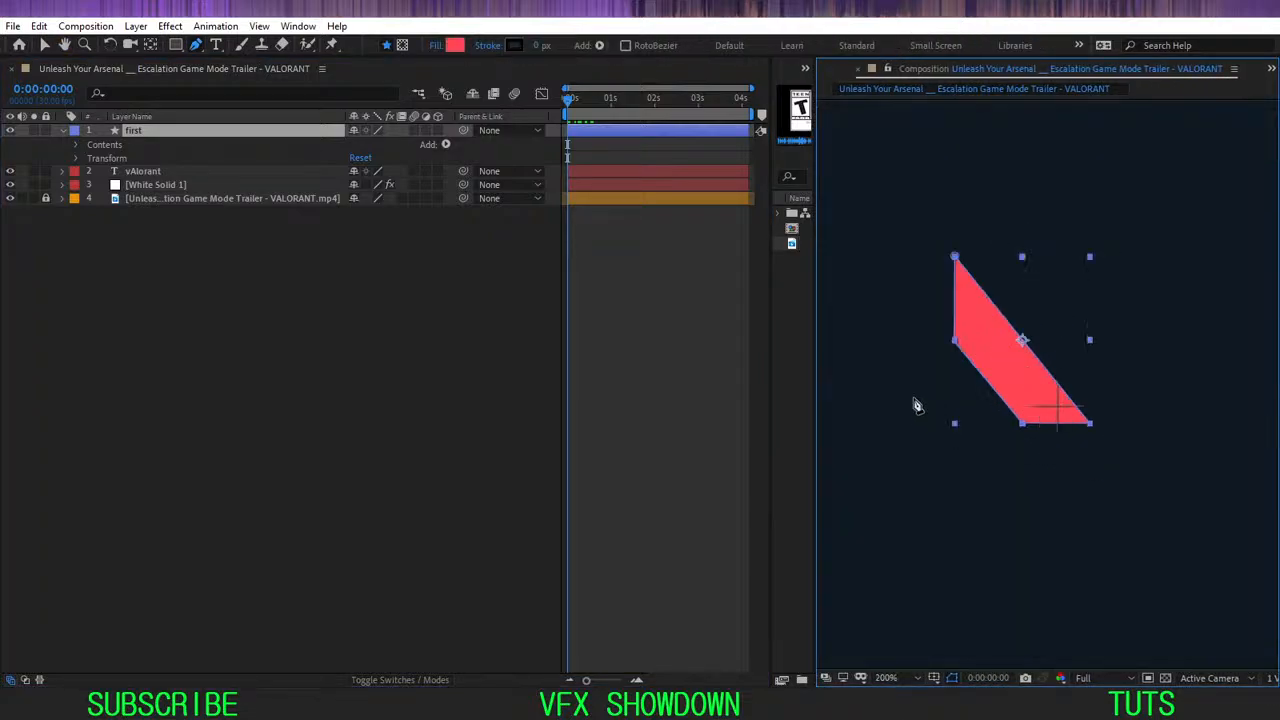
pyautogui.press('h')
pyautogui.moveTo(883, 380); pyautogui.dragTo(973, 382)
pyautogui.press('g')
pyautogui.scroll(-1, 945, 380)
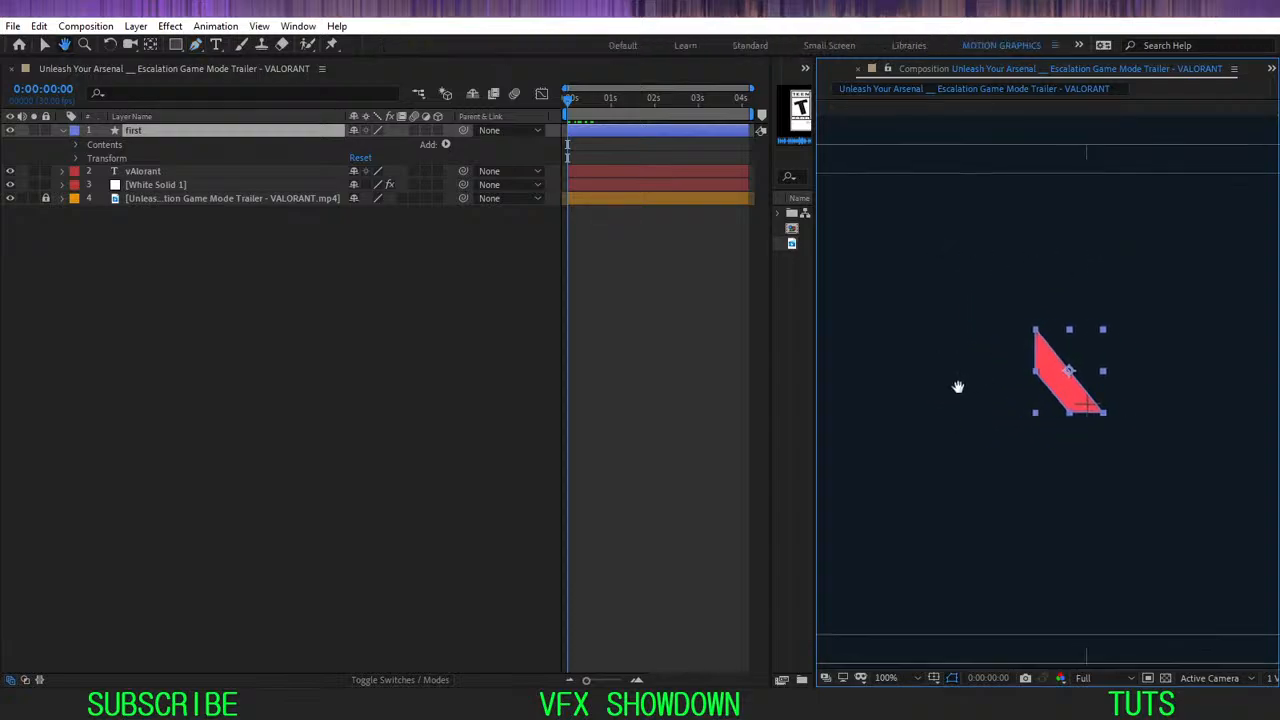
pyautogui.press('v')
pyautogui.click(400, 248)
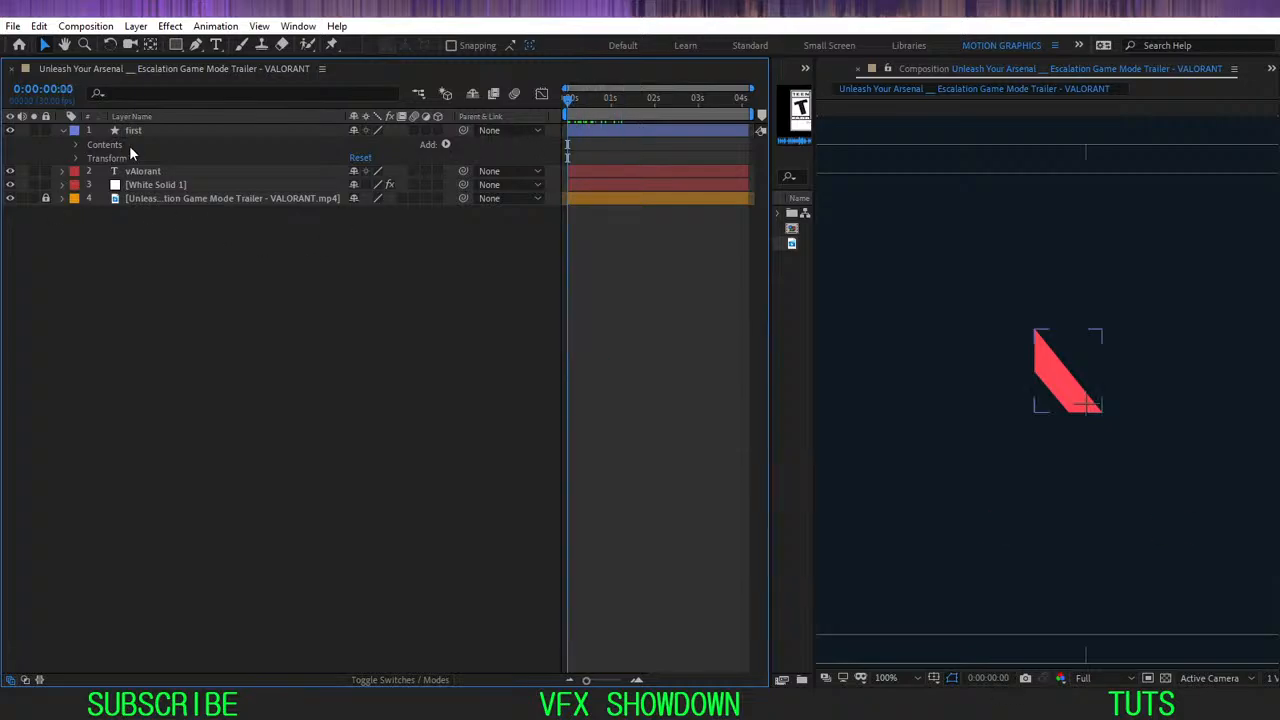
pyautogui.click(186, 130)
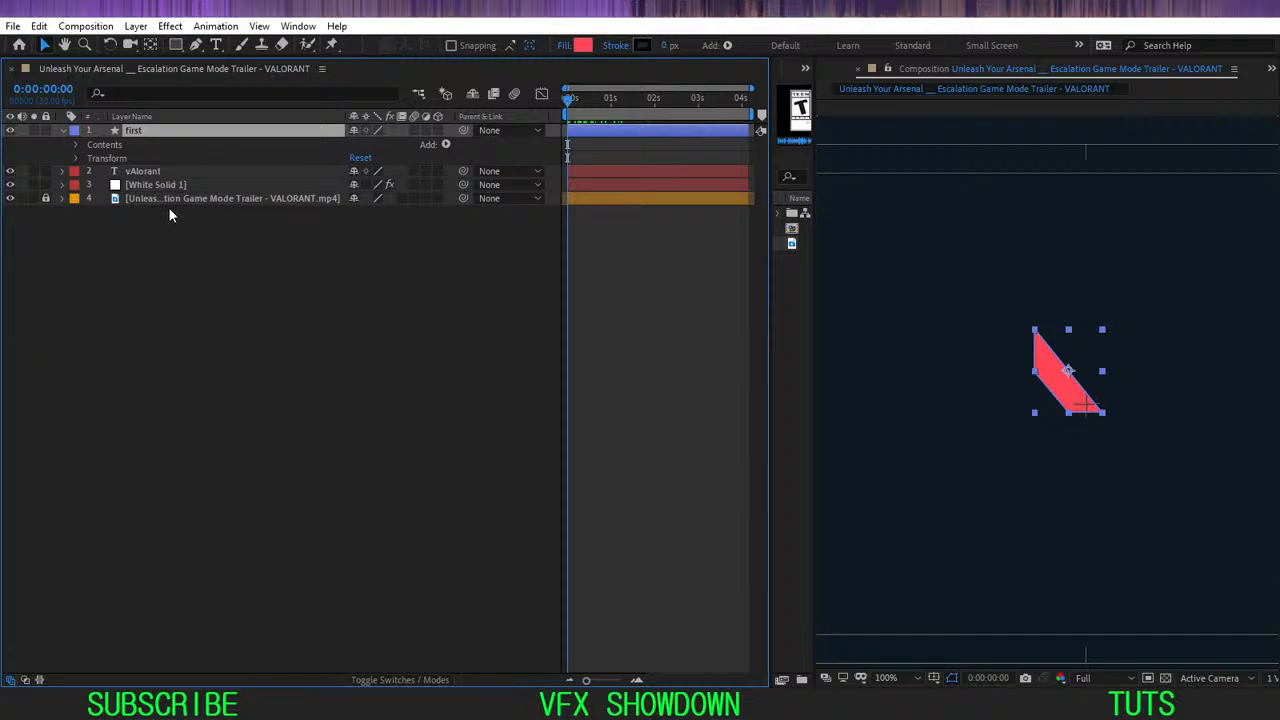
# - Expand the first layer's Contents down to the Path property and widen the timeline beside the composition viewer
pyautogui.click(75, 144)
pyautogui.click(89, 158)
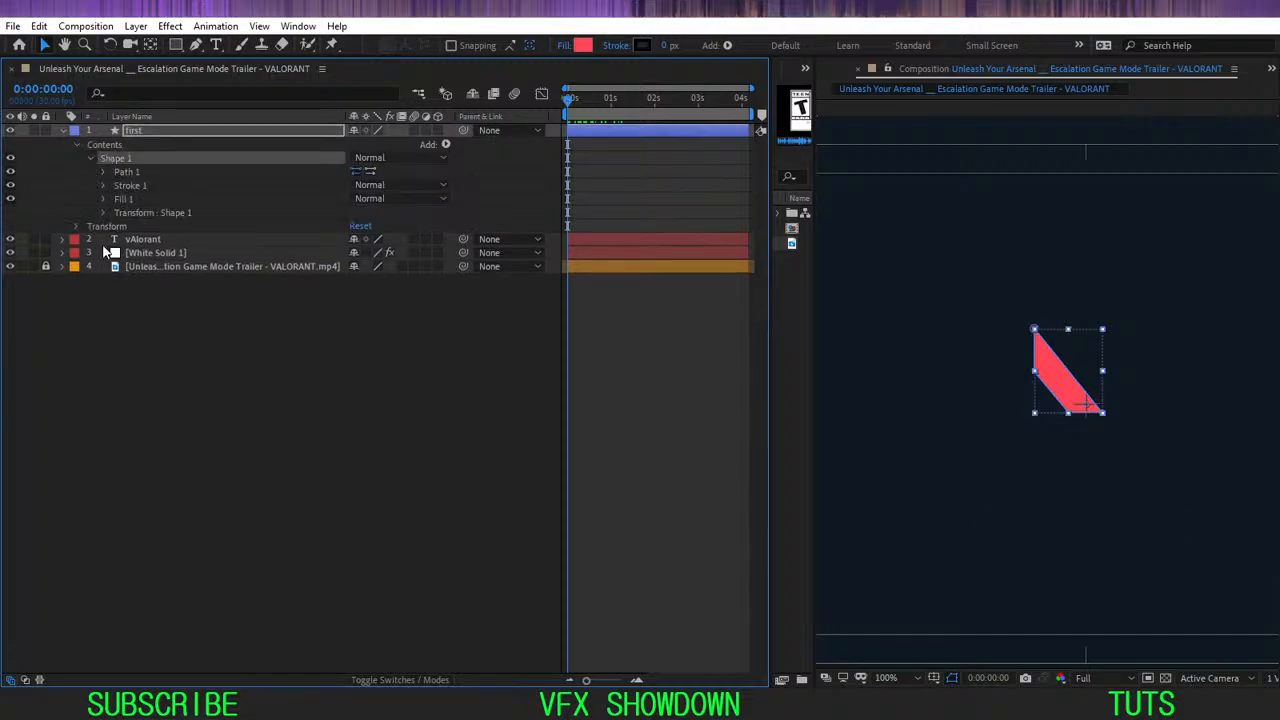
pyautogui.click(122, 172)
pyautogui.click(103, 172)
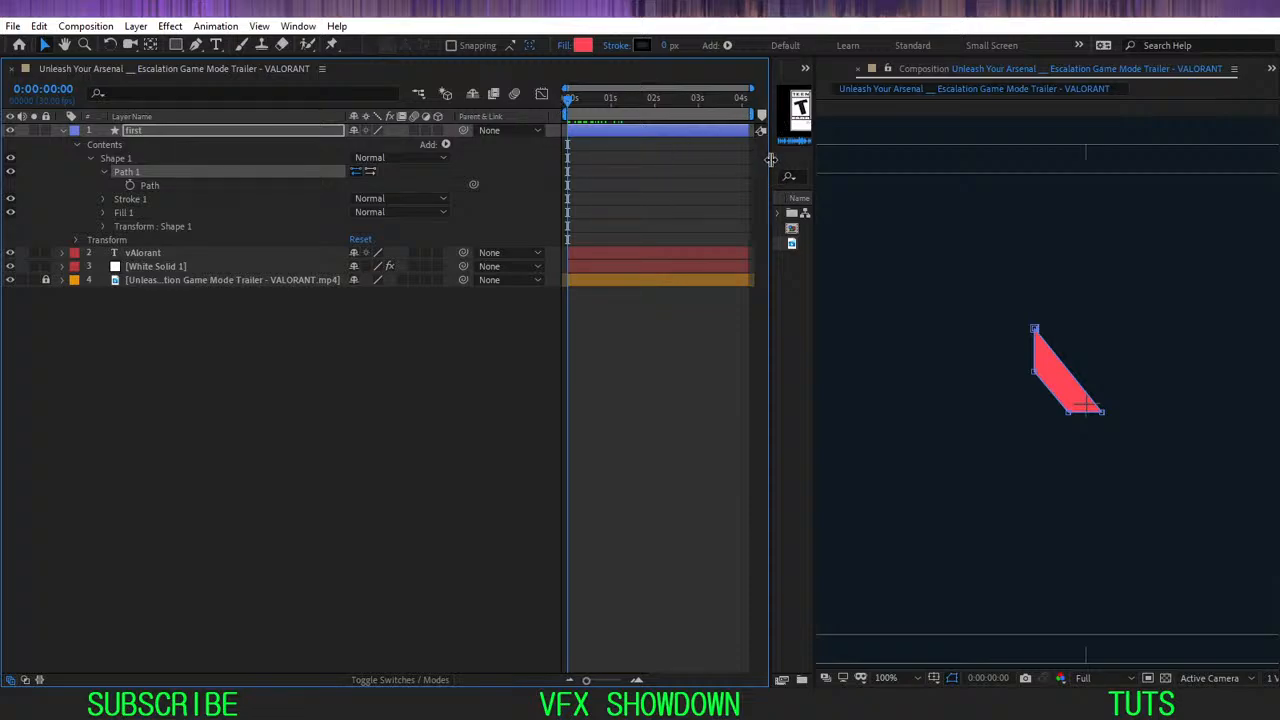
pyautogui.moveTo(771, 160); pyautogui.dragTo(857, 172)
pyautogui.press('h')
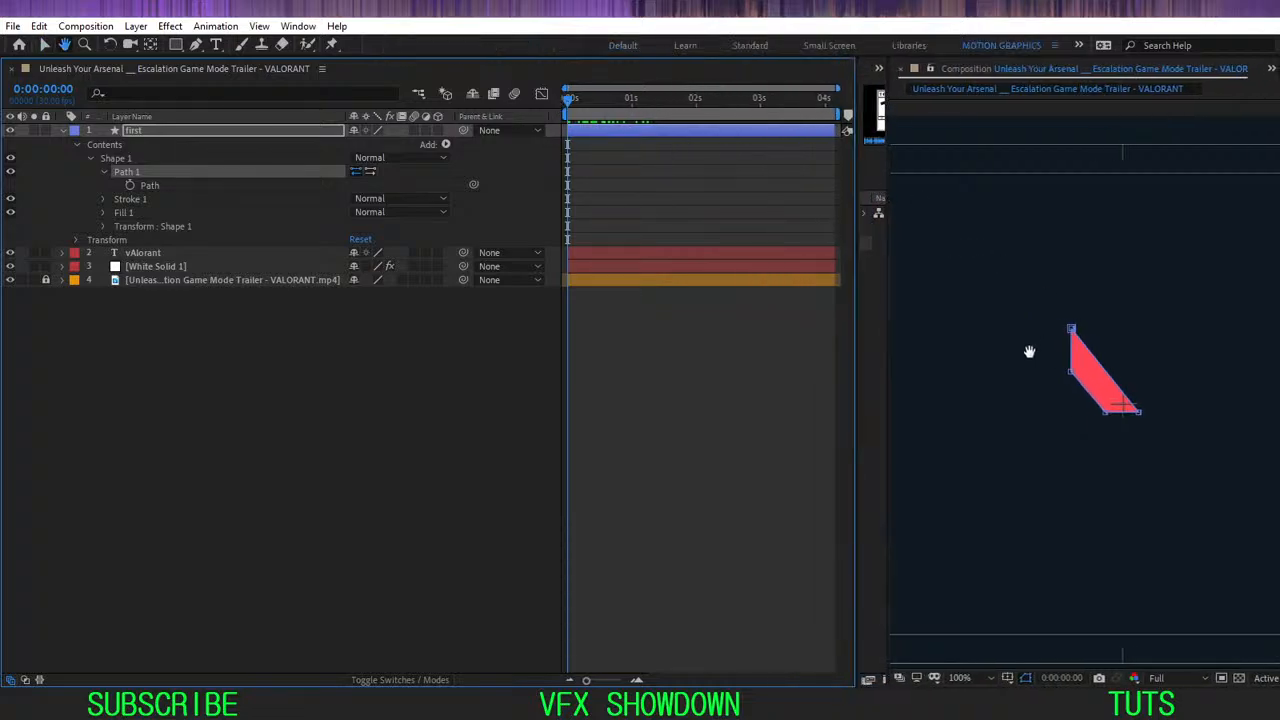
pyautogui.moveTo(1026, 357); pyautogui.dragTo(1021, 303)
pyautogui.press('v')
pyautogui.click(506, 408)
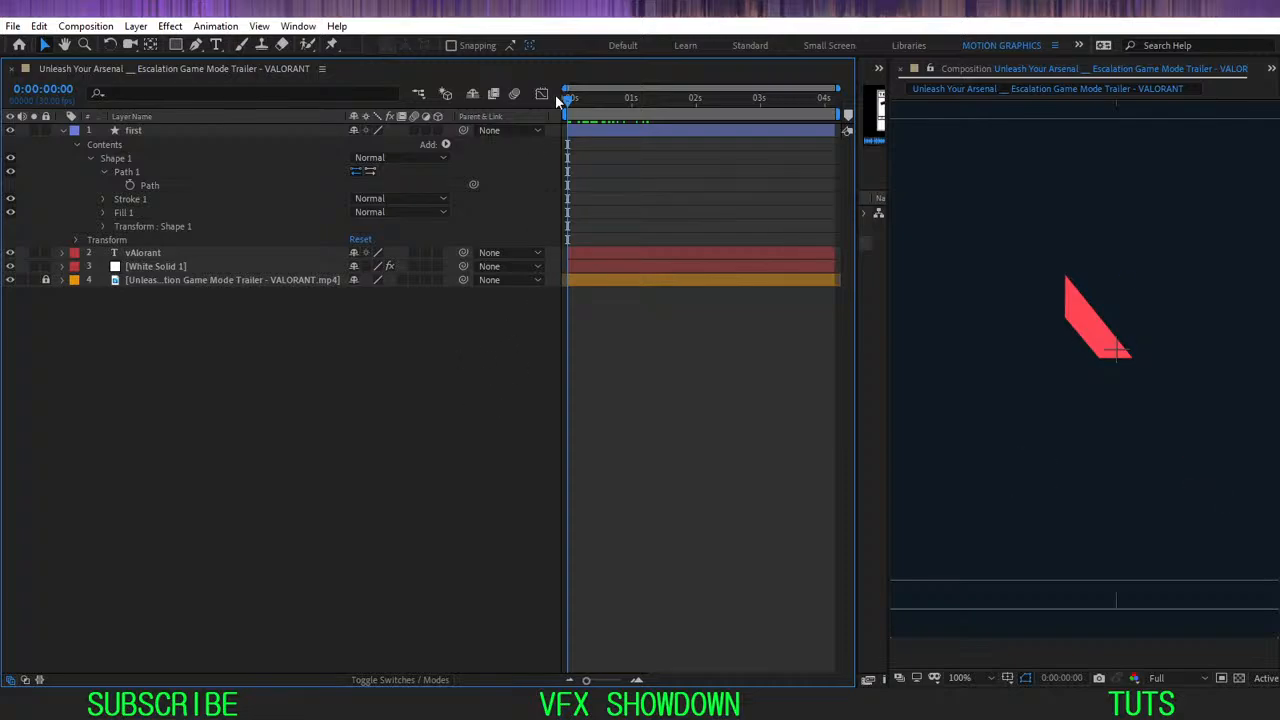
# - Collapse the first layer's Shape 1 group and show only the layer's Position property
pyautogui.click(617, 131)
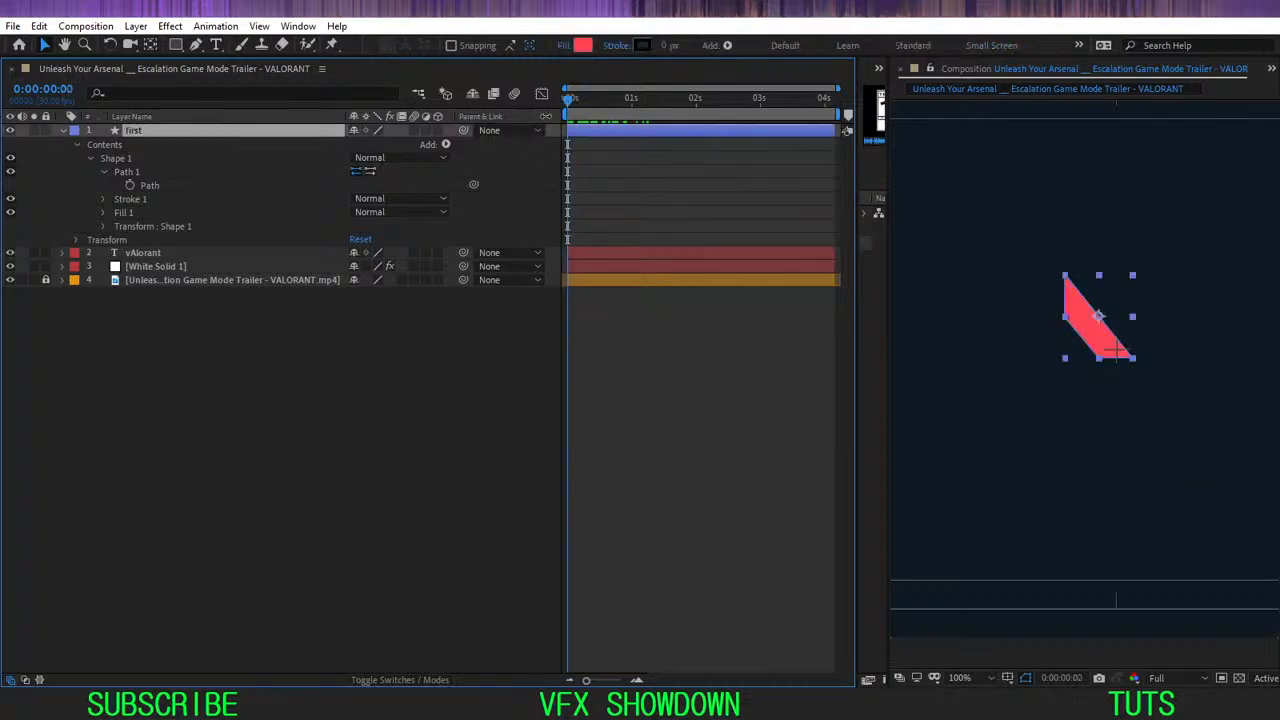
pyautogui.press('space')
pyautogui.press('space')
pyautogui.click(114, 159)
pyautogui.click(90, 159)
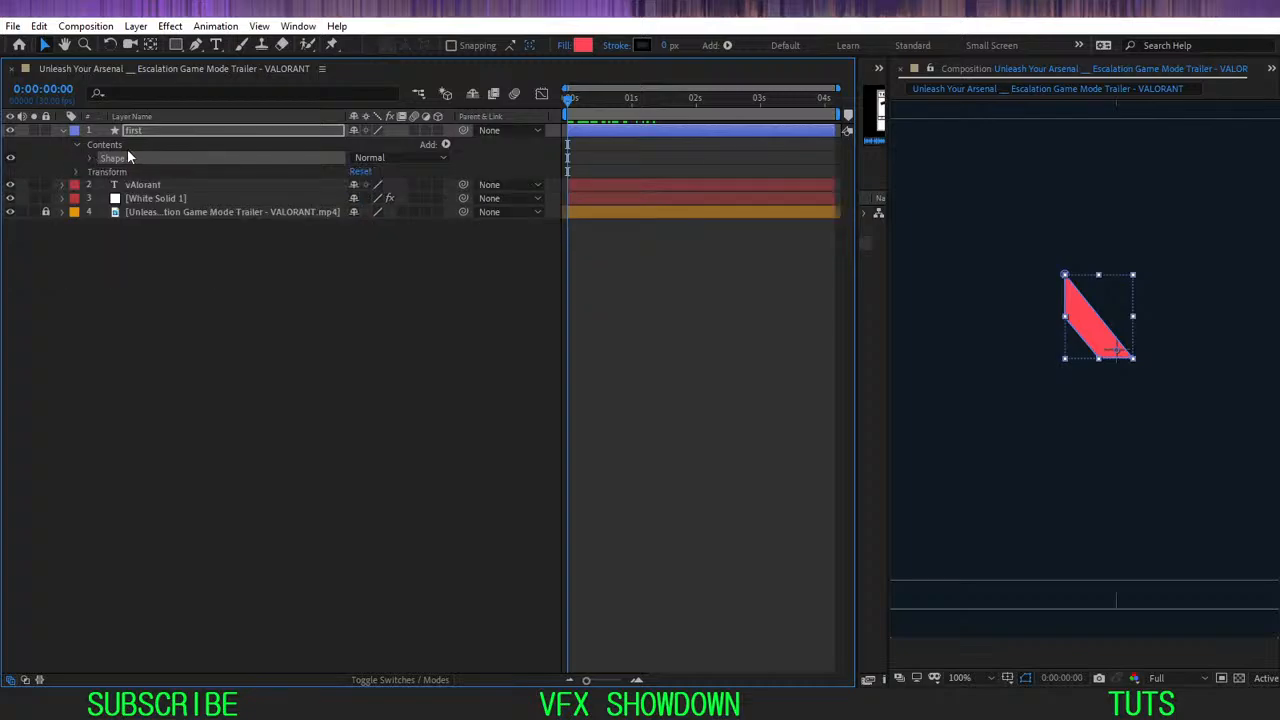
pyautogui.click(163, 136)
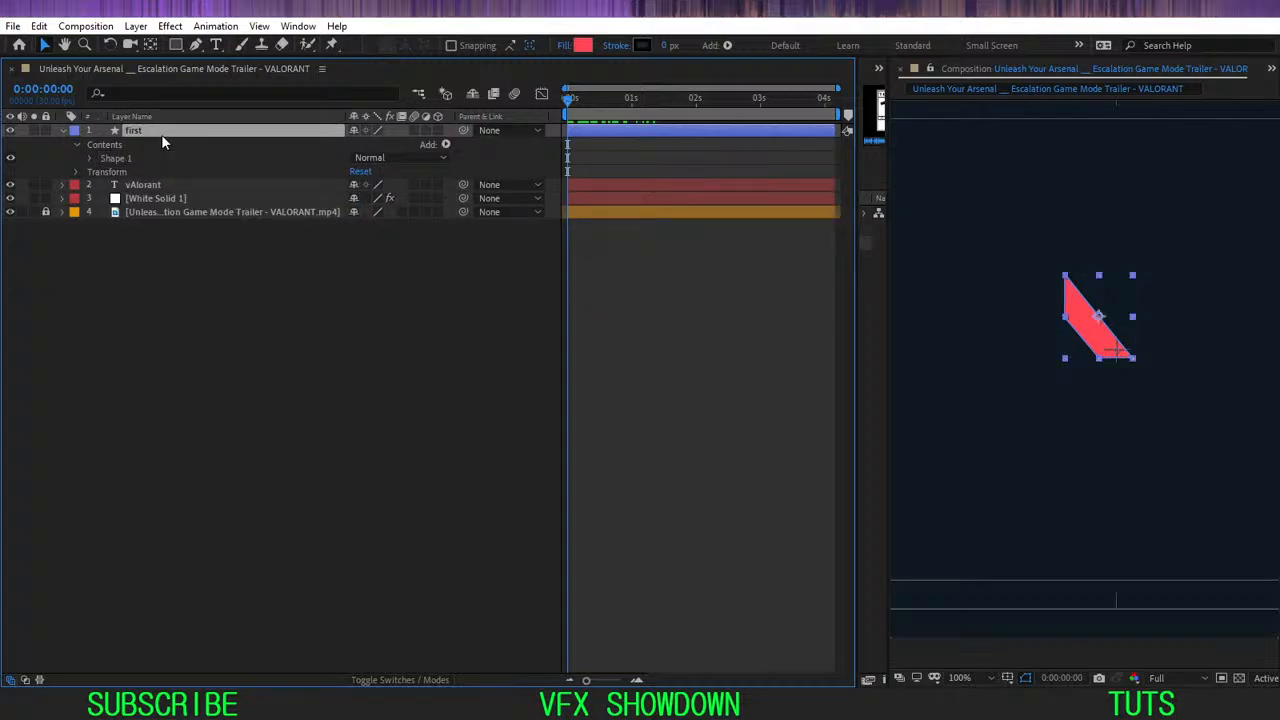
pyautogui.press('p')
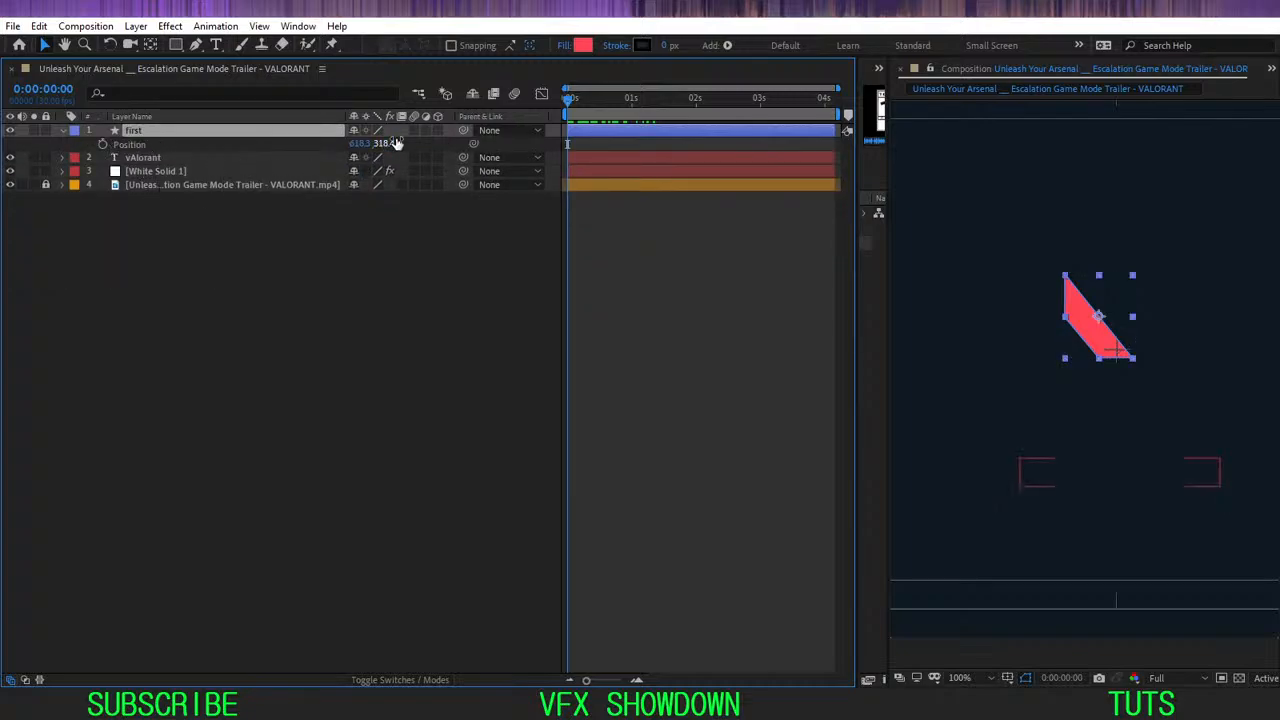
# - Solo the trailer layer to move to 0:00:00:01, and turn its solo and lock off
pyautogui.click(33, 186)
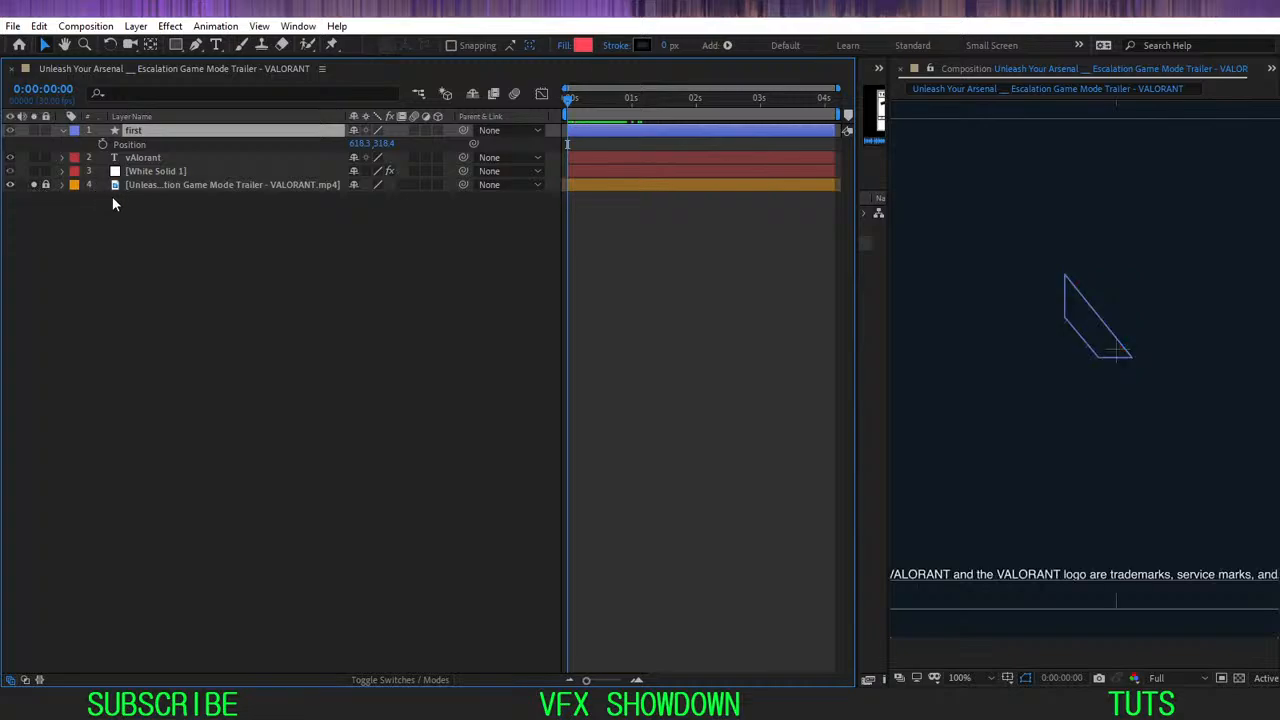
pyautogui.click(158, 185)
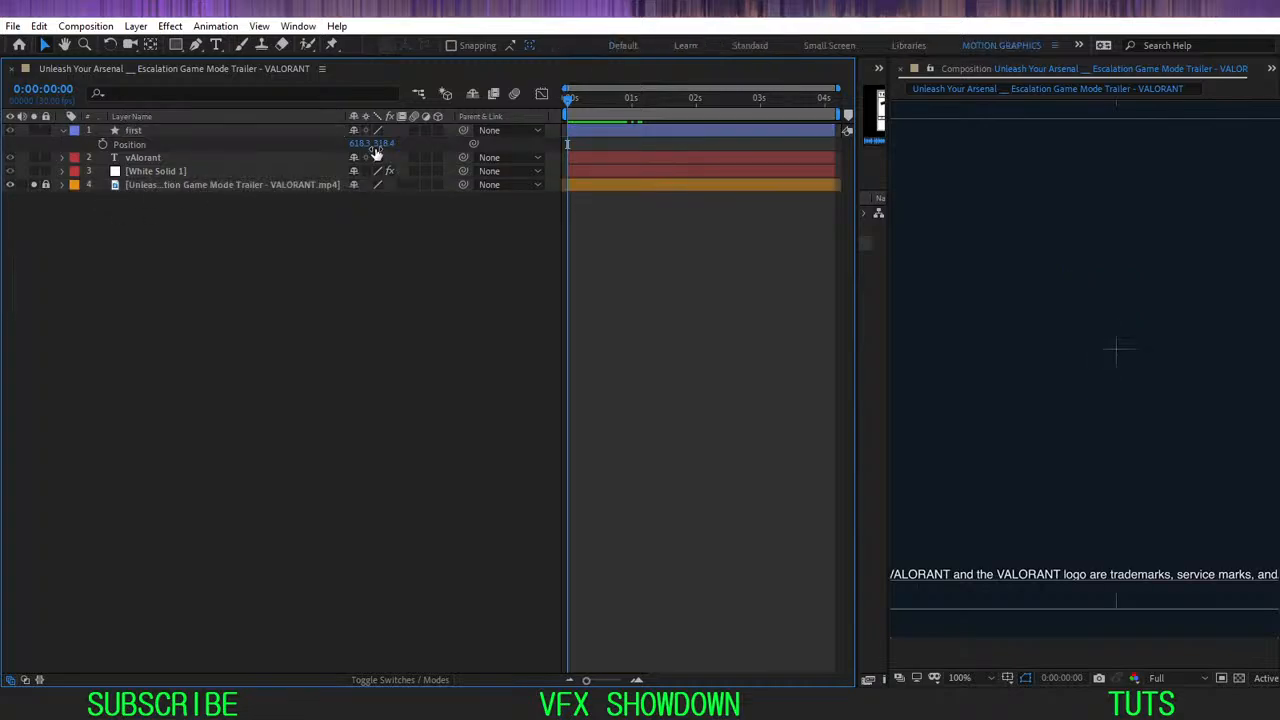
pyautogui.moveTo(580, 108)
pyautogui.mouseDown()
pyautogui.moveTo(628, 115)
pyautogui.moveTo(569, 130)
pyautogui.mouseUp()
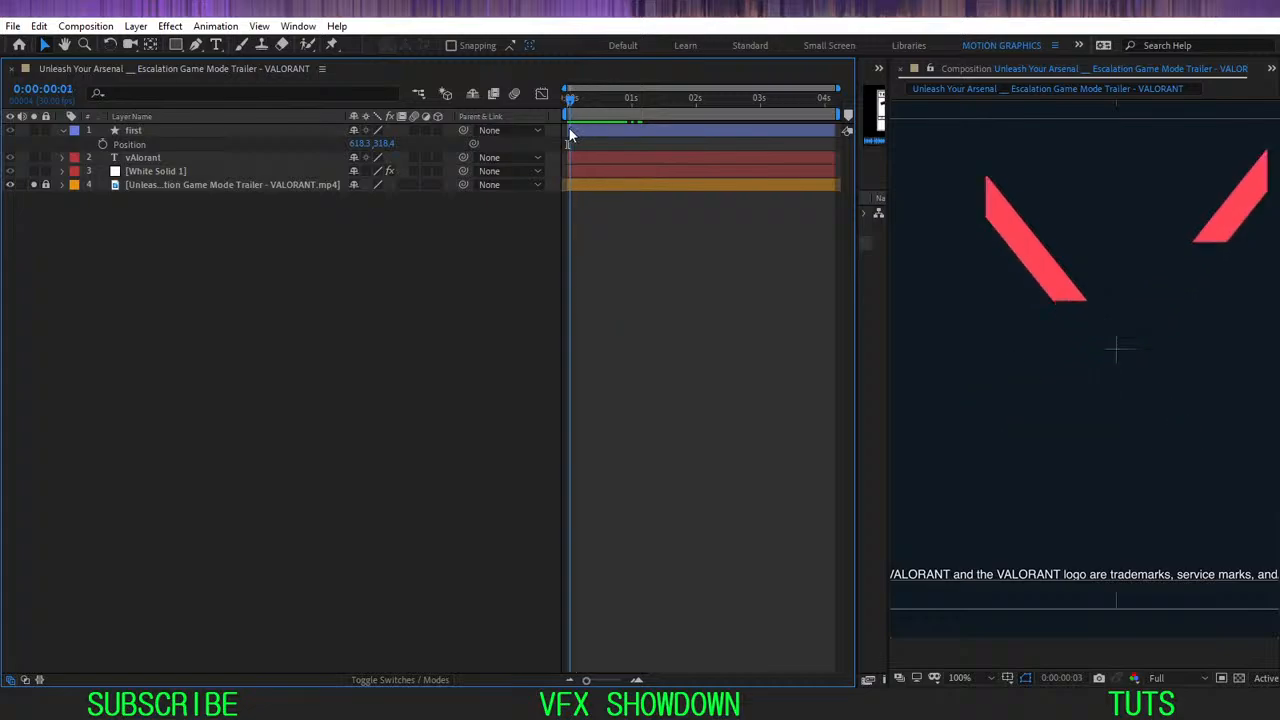
pyautogui.click(33, 185)
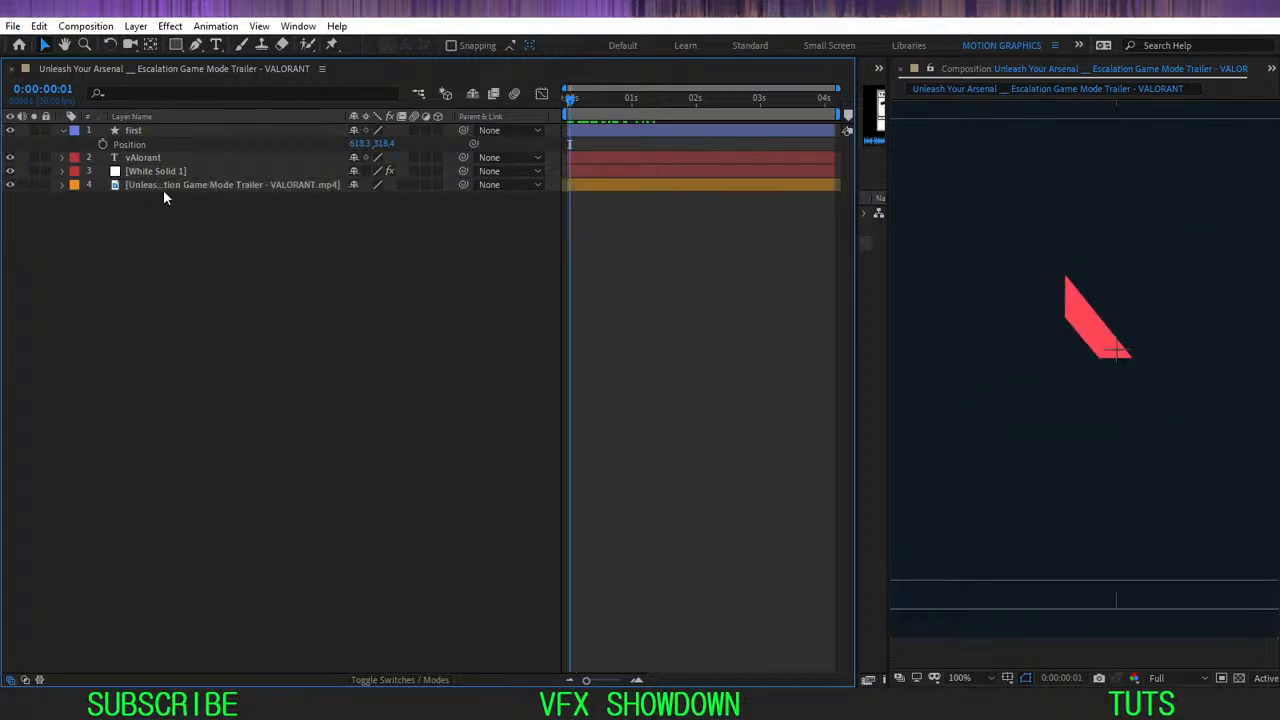
# - Move the trailer layer to the top of the layer stack and set its opacity to 50%
pyautogui.moveTo(164, 190); pyautogui.dragTo(170, 126)
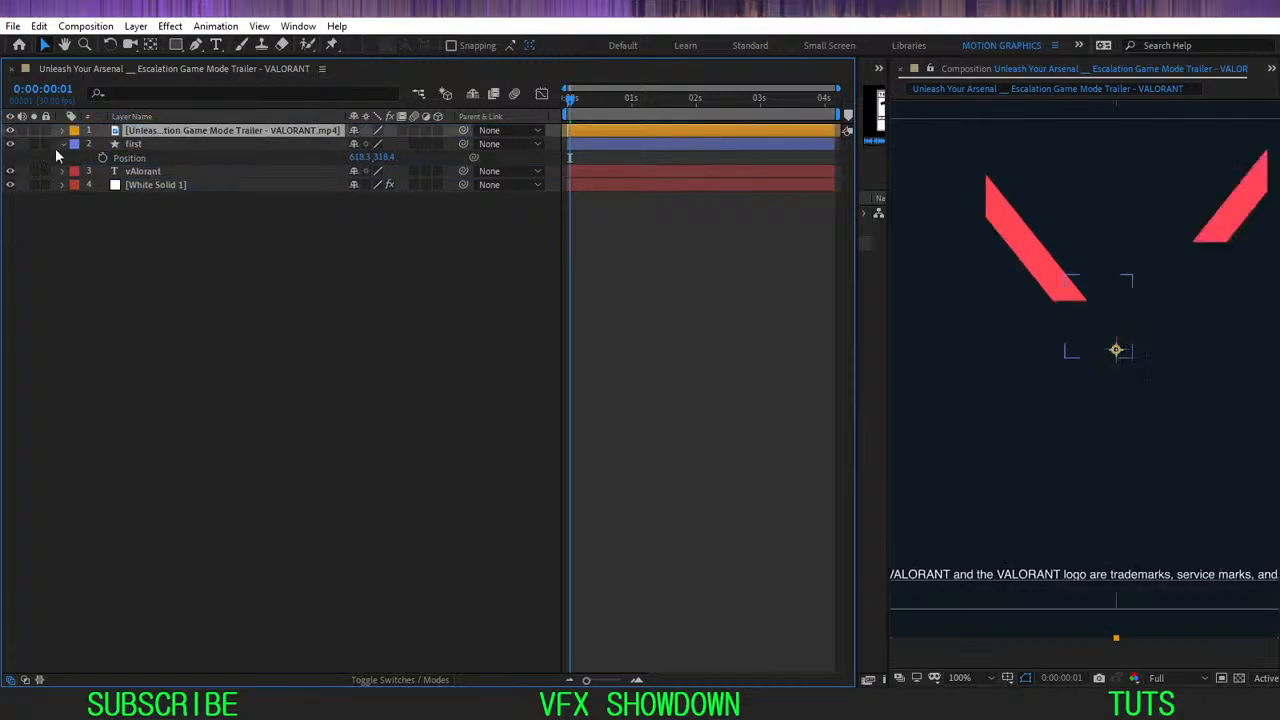
pyautogui.press('t')
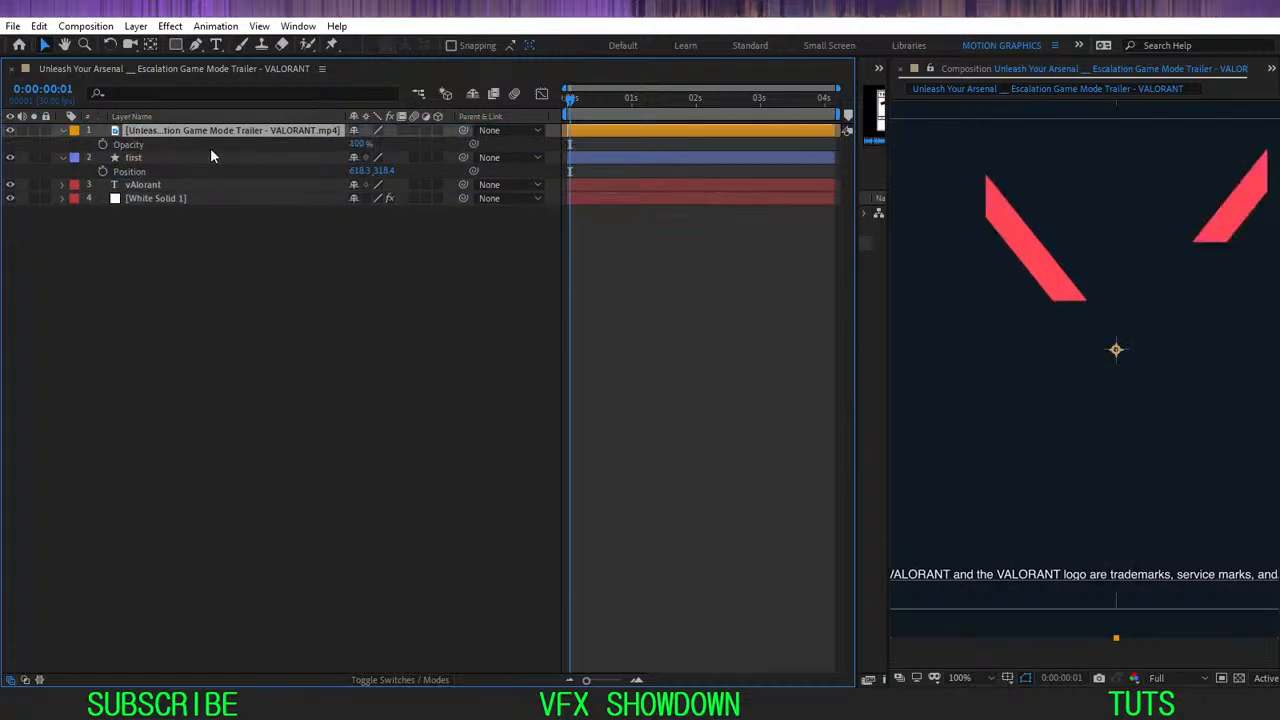
pyautogui.click(360, 144)
pyautogui.write('50')
pyautogui.press('Return')
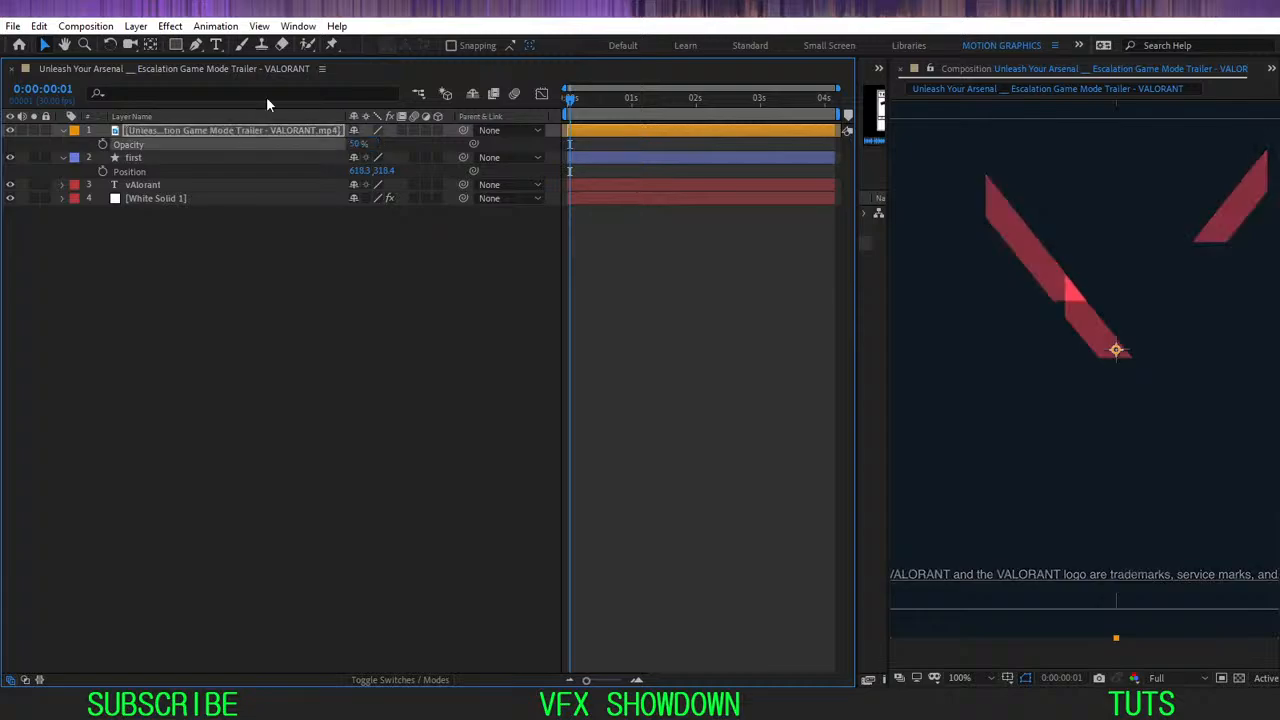
# - At 0:00:00:01, align the first shape with the upper end of the trailer's left red bar and add a Position keyframe
pyautogui.click(356, 242)
pyautogui.moveTo(579, 103)
pyautogui.mouseDown()
pyautogui.moveTo(592, 101)
pyautogui.moveTo(559, 112)
pyautogui.mouseUp()
pyautogui.press('pagedown')
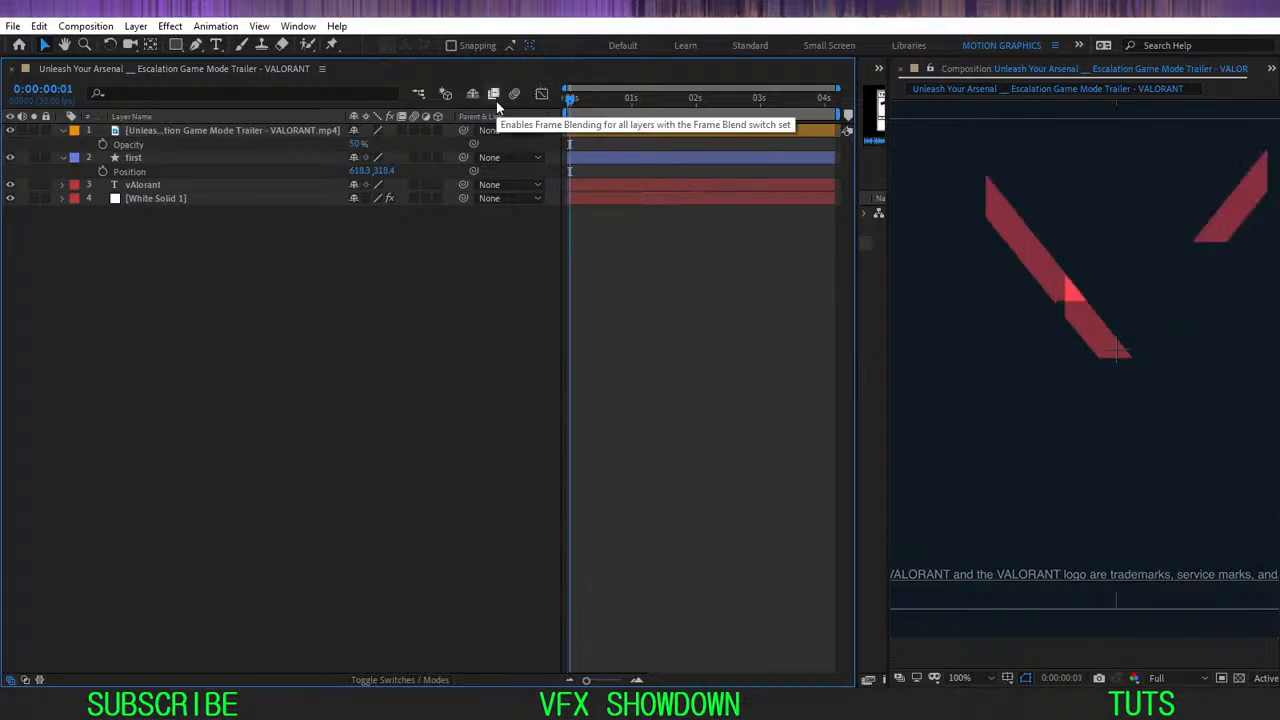
pyautogui.click(137, 157)
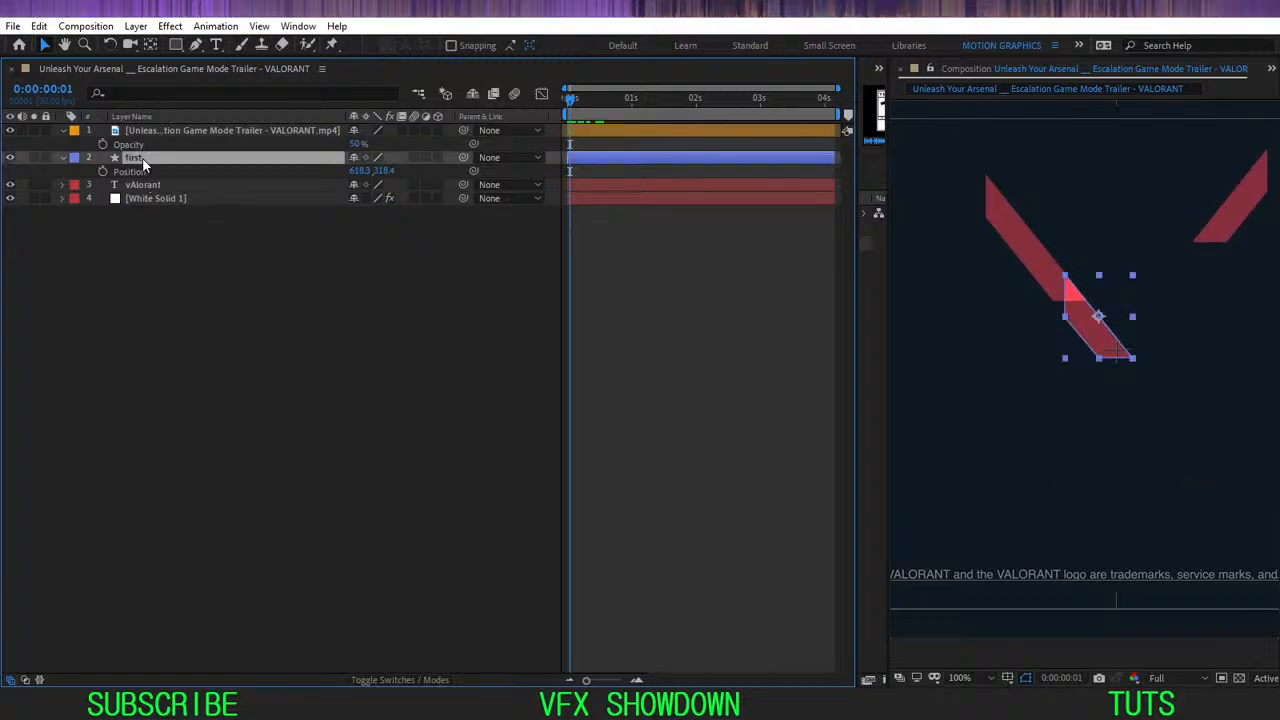
pyautogui.moveTo(1087, 332); pyautogui.dragTo(1007, 232)
pyautogui.scroll(4, 1014, 231)
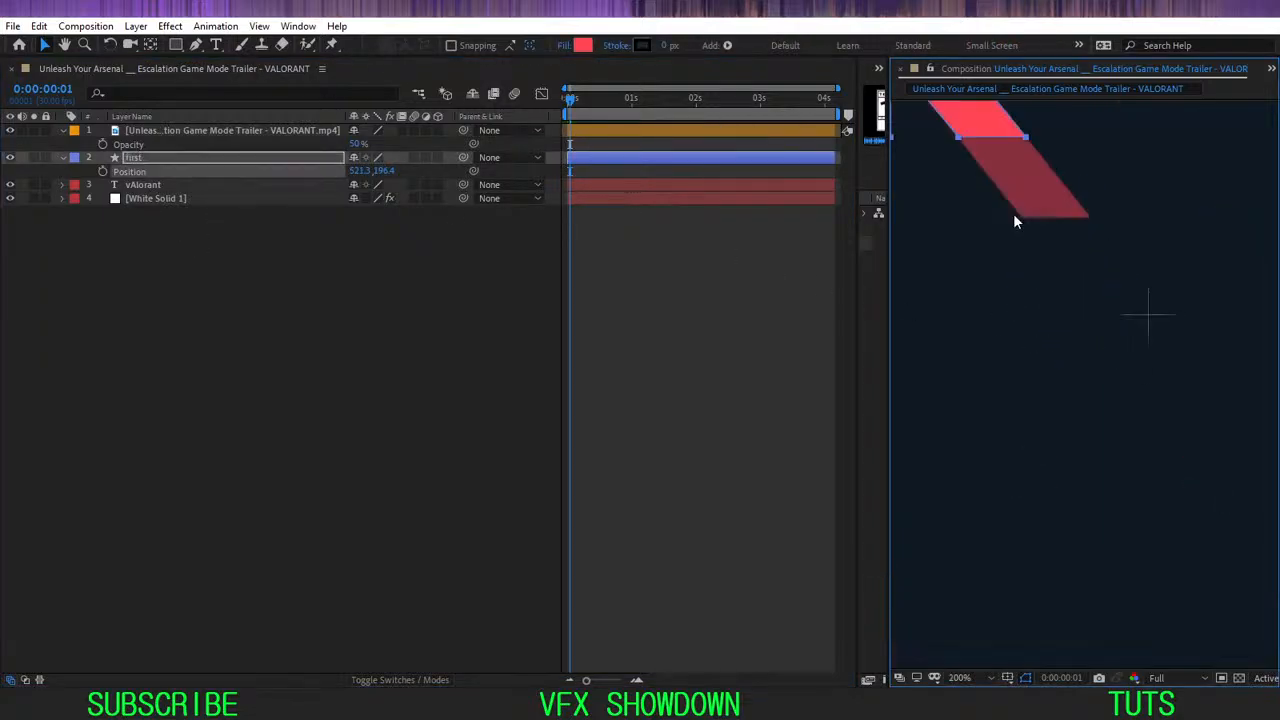
pyautogui.moveTo(1042, 196); pyautogui.dragTo(1095, 392)
pyautogui.moveTo(1064, 250); pyautogui.dragTo(1058, 242)
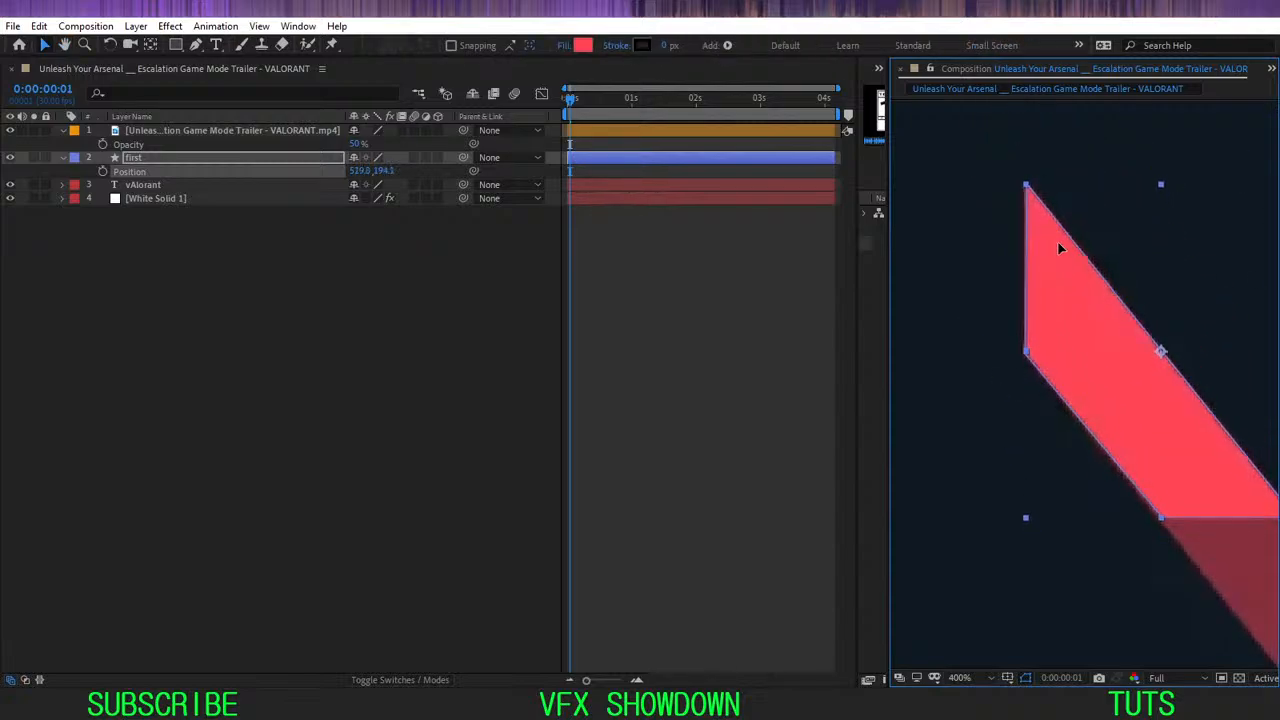
pyautogui.scroll(-1, 1058, 242)
pyautogui.moveTo(1101, 307); pyautogui.dragTo(1055, 214)
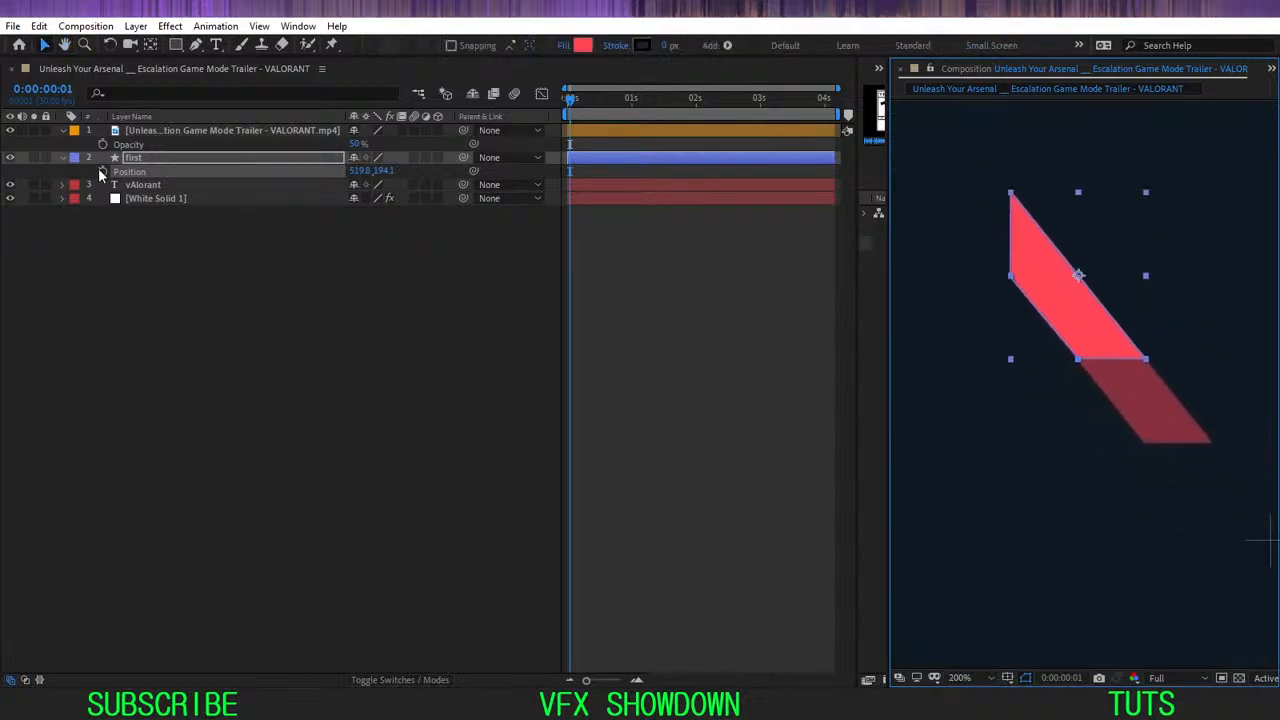
pyautogui.click(103, 172)
pyautogui.moveTo(1073, 390); pyautogui.dragTo(1038, 364)
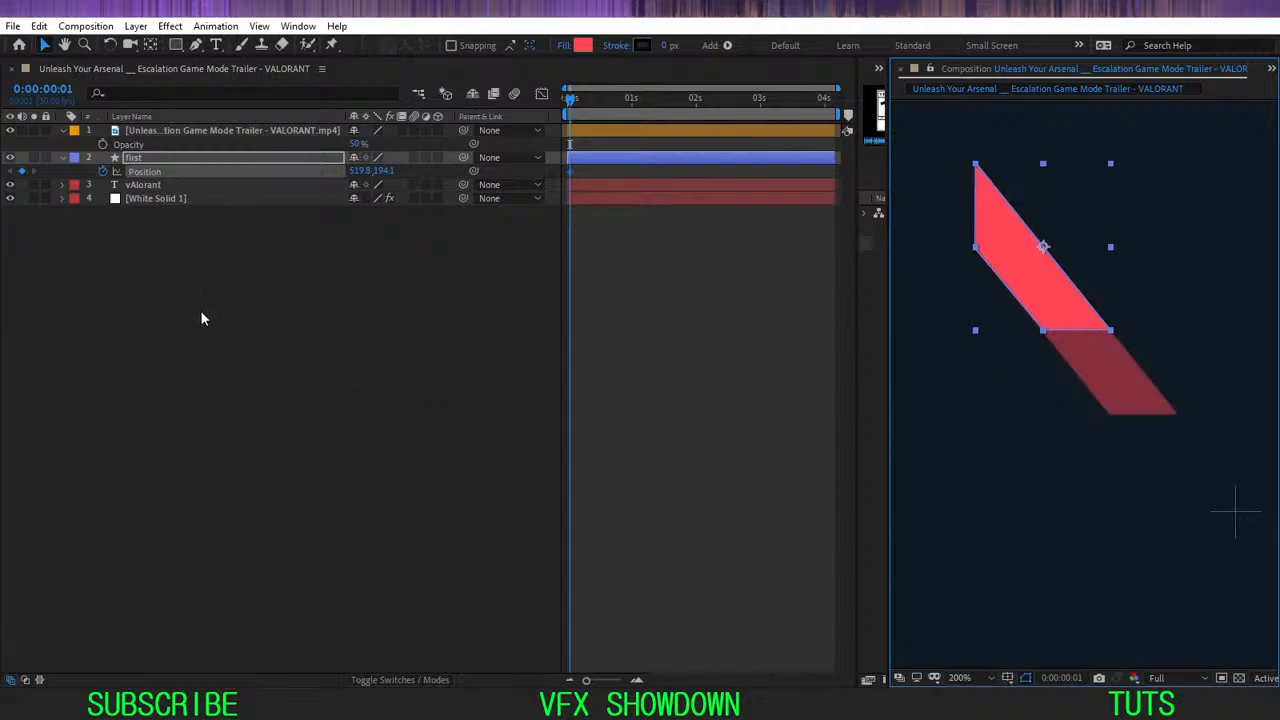
# - Expand the first layer's Shape 1 contents and add a Path keyframe at 0:00:00:01
pyautogui.click(172, 158)
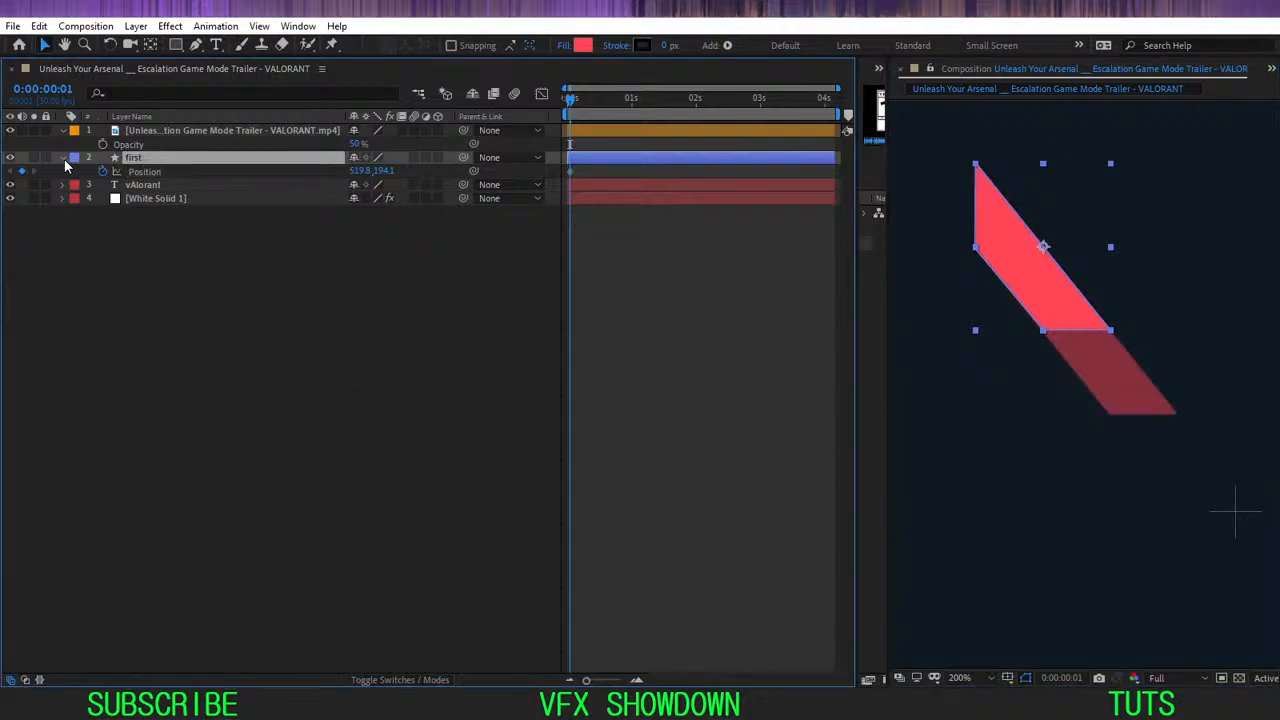
pyautogui.click(63, 160)
pyautogui.click(76, 185)
pyautogui.click(76, 172)
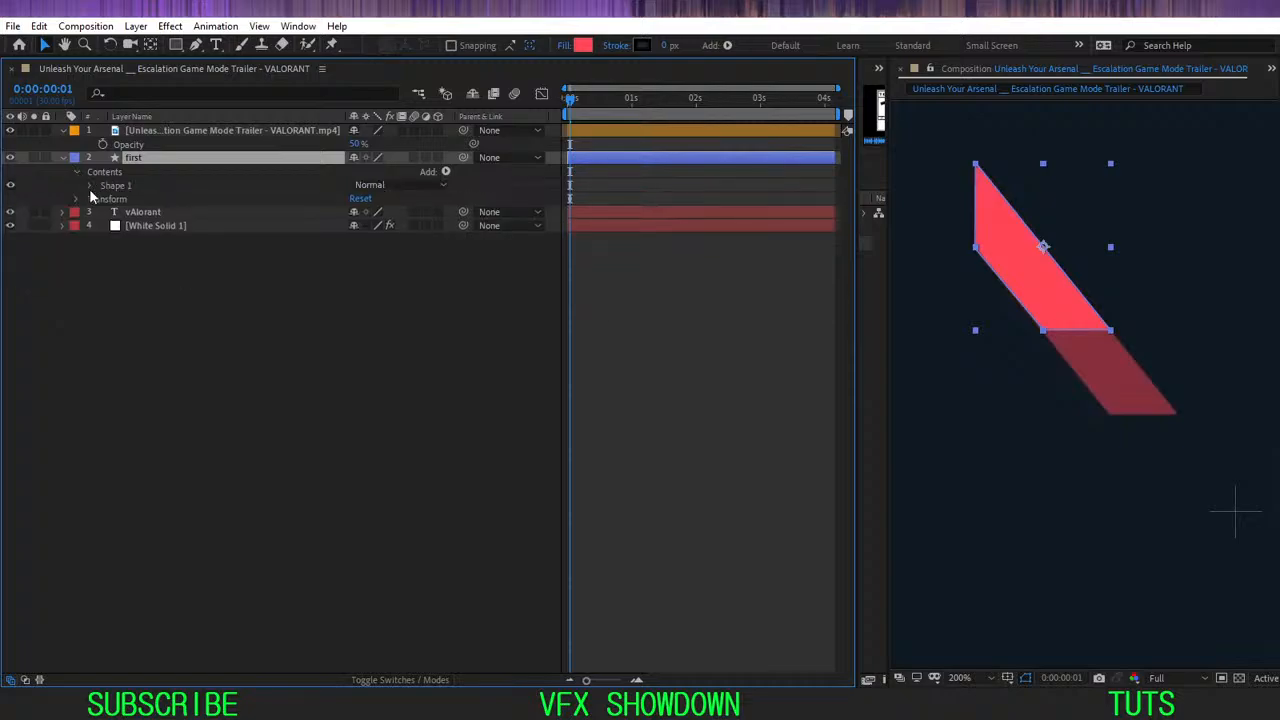
pyautogui.click(89, 186)
pyautogui.click(89, 185)
pyautogui.click(112, 197)
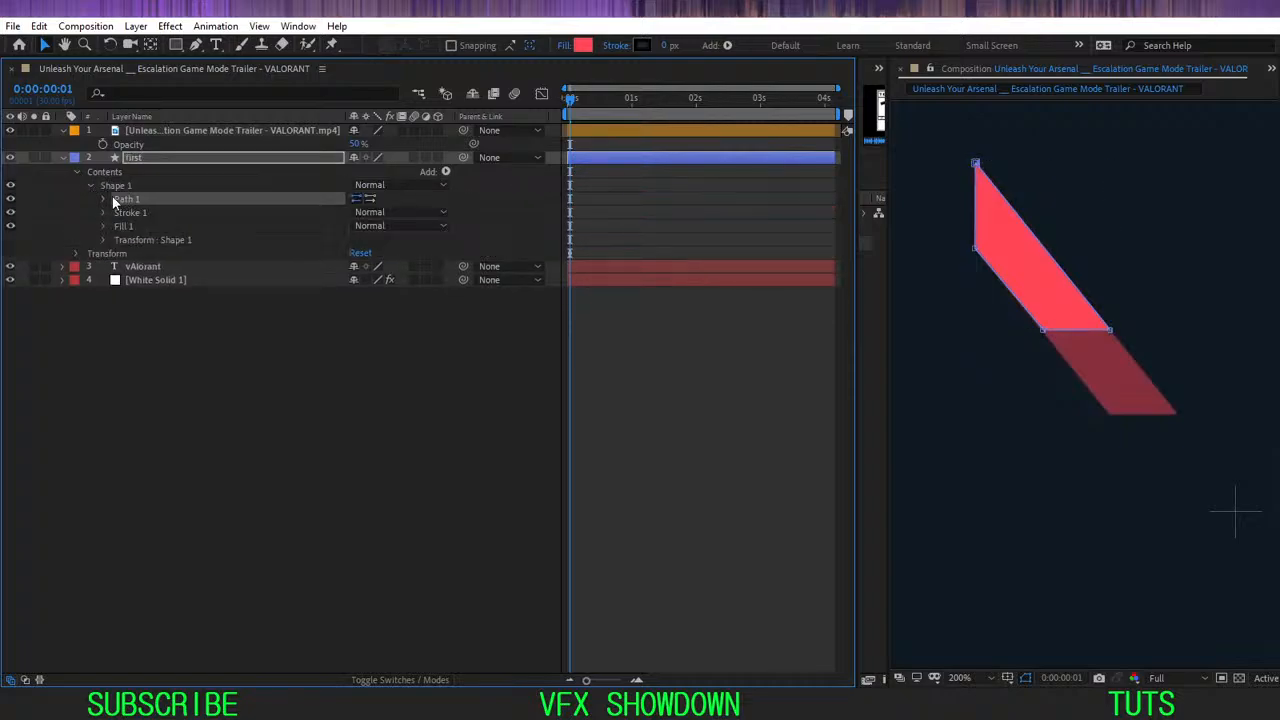
pyautogui.click(103, 198)
pyautogui.click(130, 212)
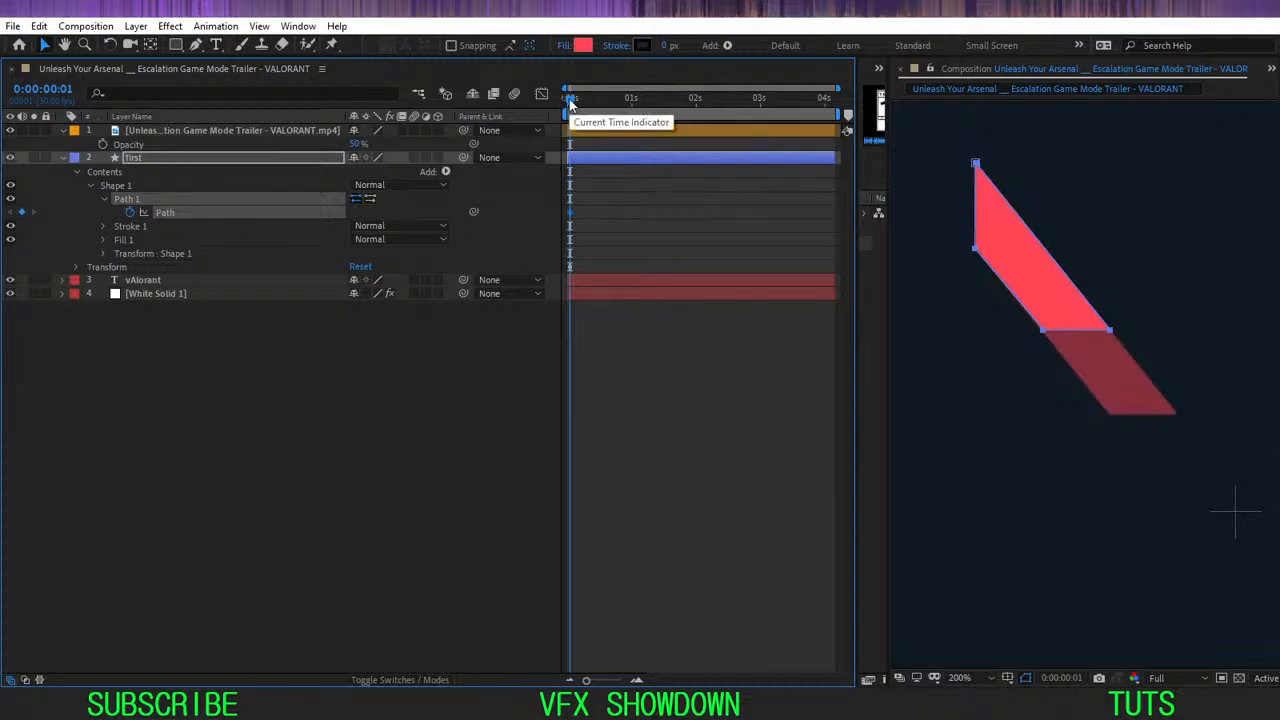
# - Step through the trailer up to 0:00:00:18 to examine how the left emblem piece moves and changes length, and return to 0:00:00:01
pyautogui.press('pagedown')
pyautogui.press('pagedown')
pyautogui.press('pagedown')
pyautogui.press('pagedown')
pyautogui.press('pagedown')
pyautogui.press('pagedown')
pyautogui.press('pagedown')
pyautogui.press('pagedown')
pyautogui.press('pagedown')
pyautogui.press('pagedown')
pyautogui.press('pagedown')
pyautogui.press('pagedown')
pyautogui.press('pagedown')
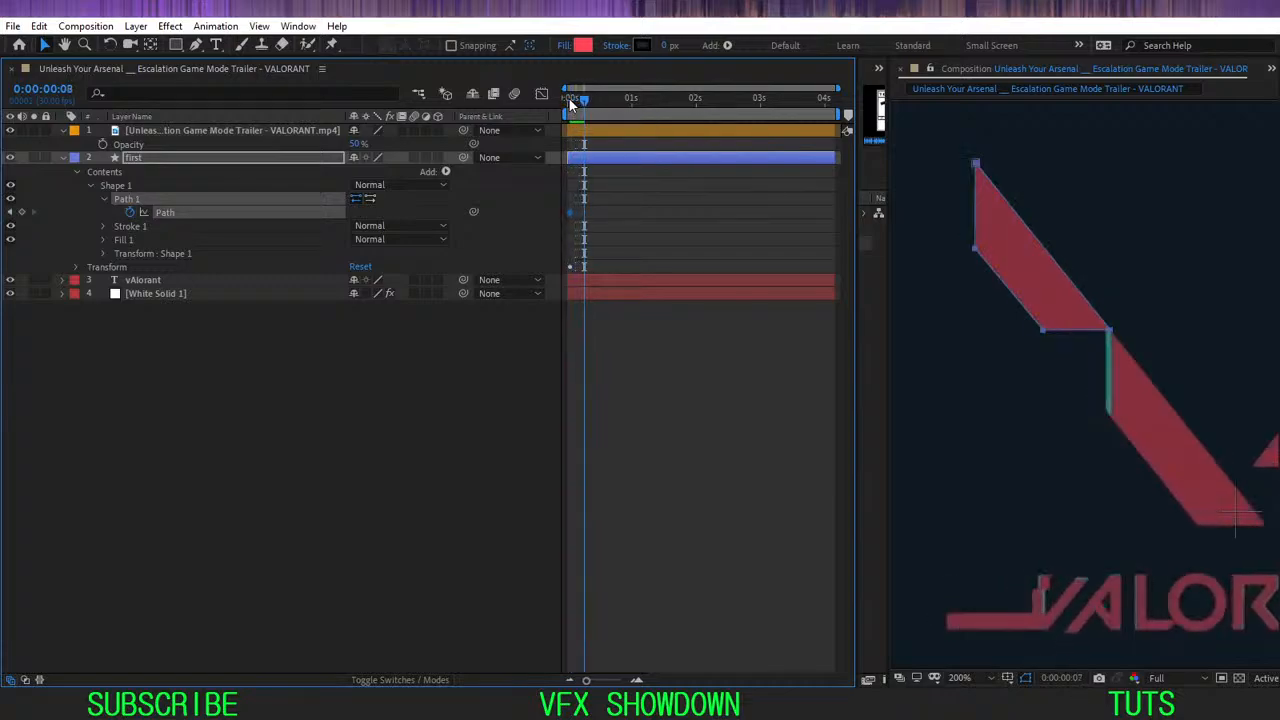
pyautogui.press('pagedown')
pyautogui.press('pagedown')
pyautogui.press('pagedown')
pyautogui.press('pagedown')
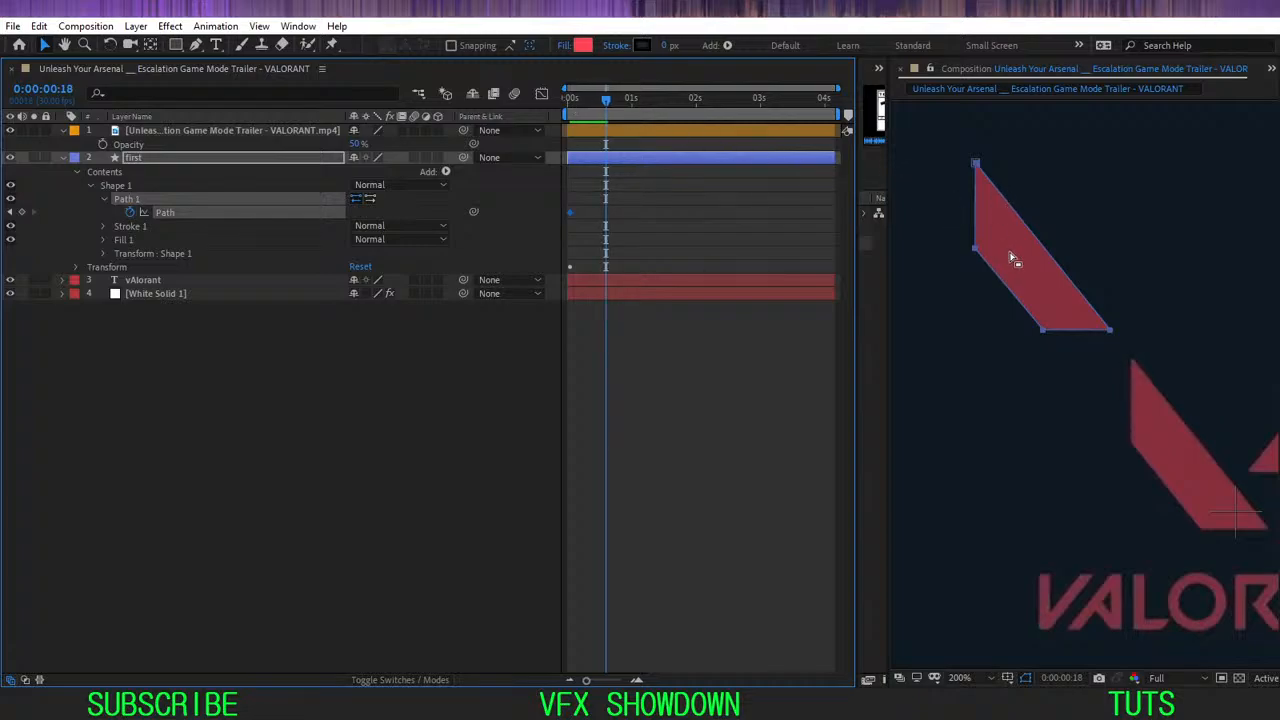
pyautogui.press('h')
pyautogui.moveTo(1012, 258); pyautogui.dragTo(988, 224)
pyautogui.press('space')
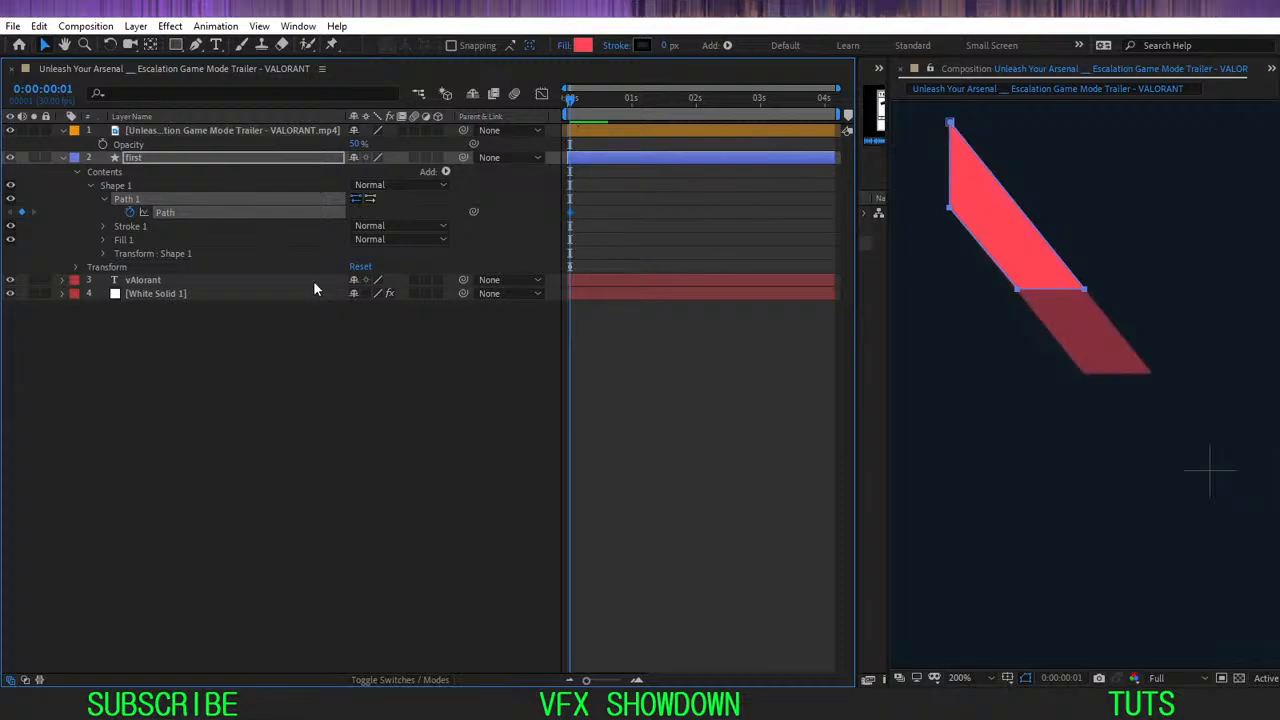
# - Stretch the lower two points of Path 1 to match the lower end of the trailer's left red bar at 0:00:00:01
pyautogui.click(290, 345)
pyautogui.click(132, 200)
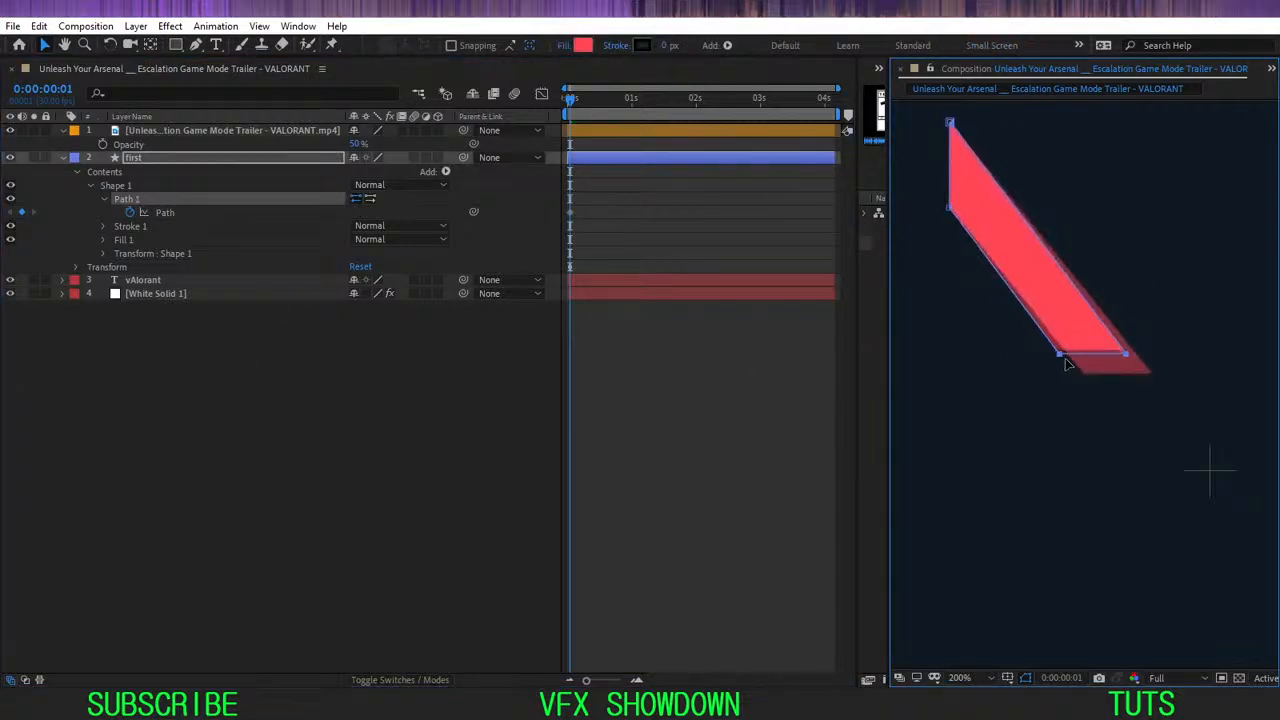
pyautogui.scroll(2, 1086, 386)
pyautogui.scroll(4, 1028, 380)
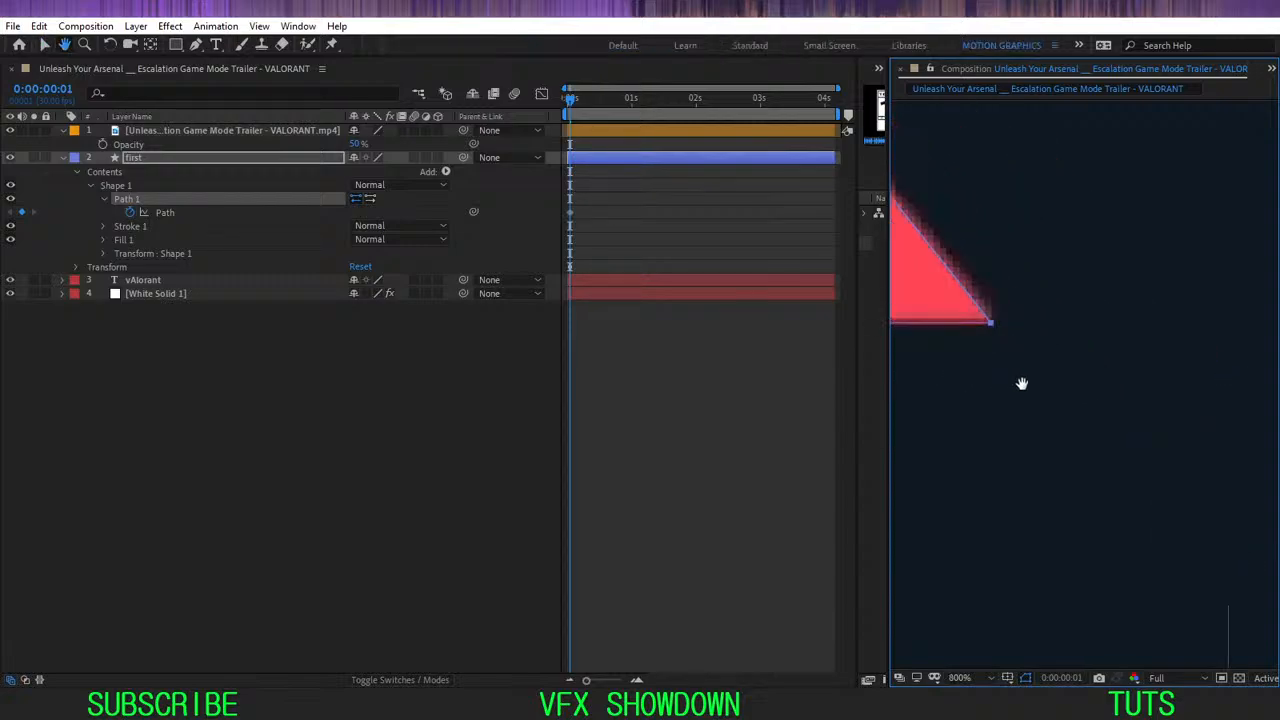
pyautogui.moveTo(1033, 377)
pyautogui.mouseDown()
pyautogui.moveTo(994, 343)
pyautogui.moveTo(1045, 370)
pyautogui.moveTo(1060, 355)
pyautogui.moveTo(1058, 368)
pyautogui.moveTo(1023, 357)
pyautogui.moveTo(1040, 368)
pyautogui.mouseUp()
pyautogui.scroll(-1, 1041, 372)
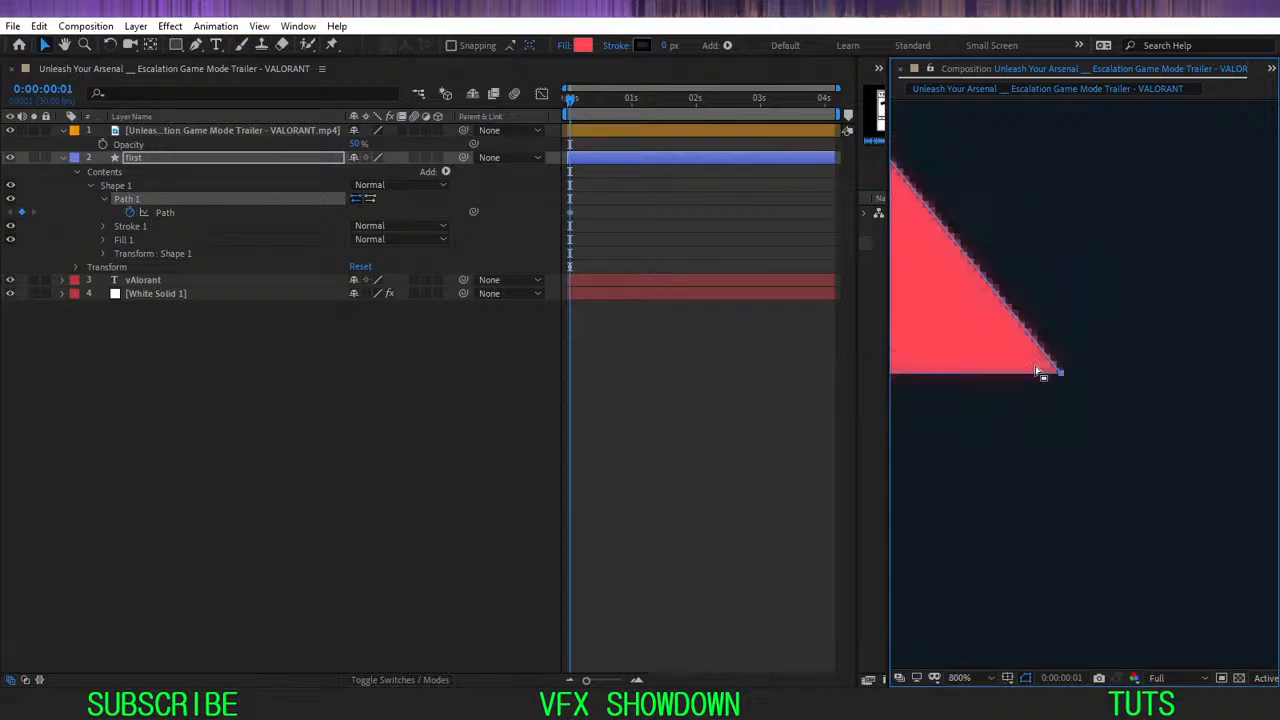
pyautogui.press('space')
pyautogui.moveTo(893, 389); pyautogui.dragTo(1088, 385)
pyautogui.scroll(-2, 1021, 319)
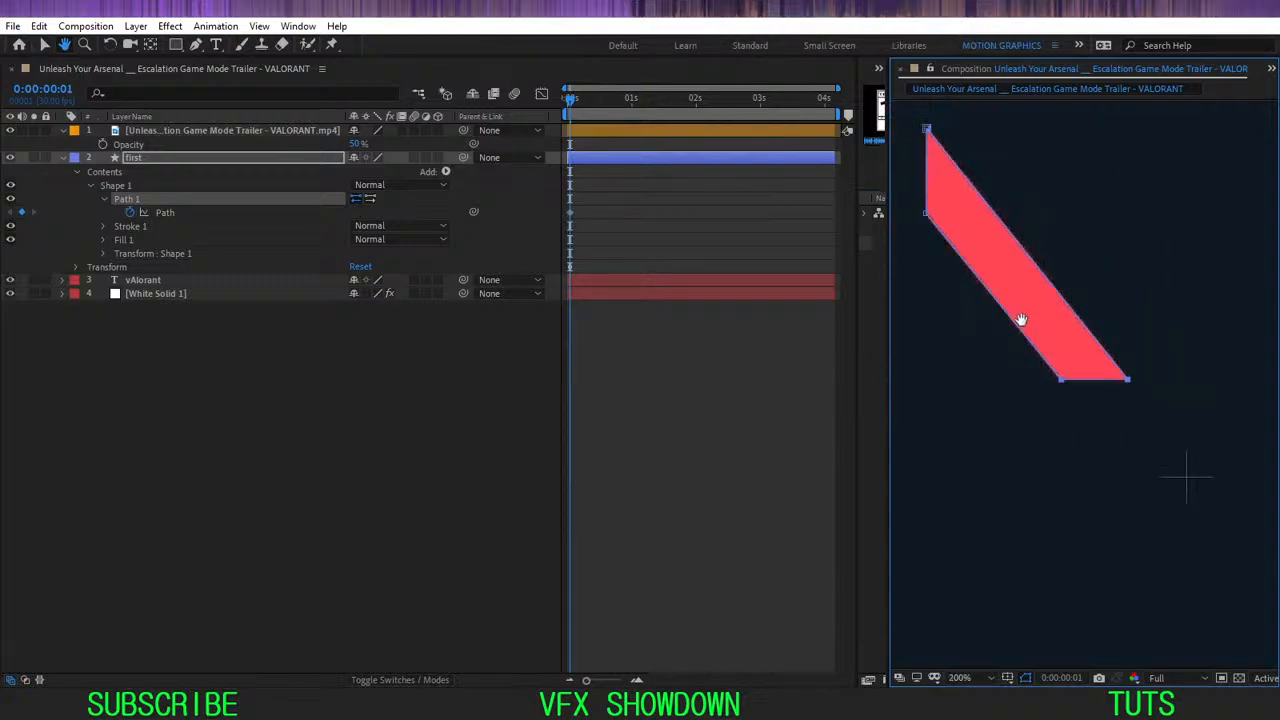
# - Move to 0:00:00:25 and reveal only the first layer's keyframed Path property
pyautogui.moveTo(580, 105); pyautogui.dragTo(625, 132)
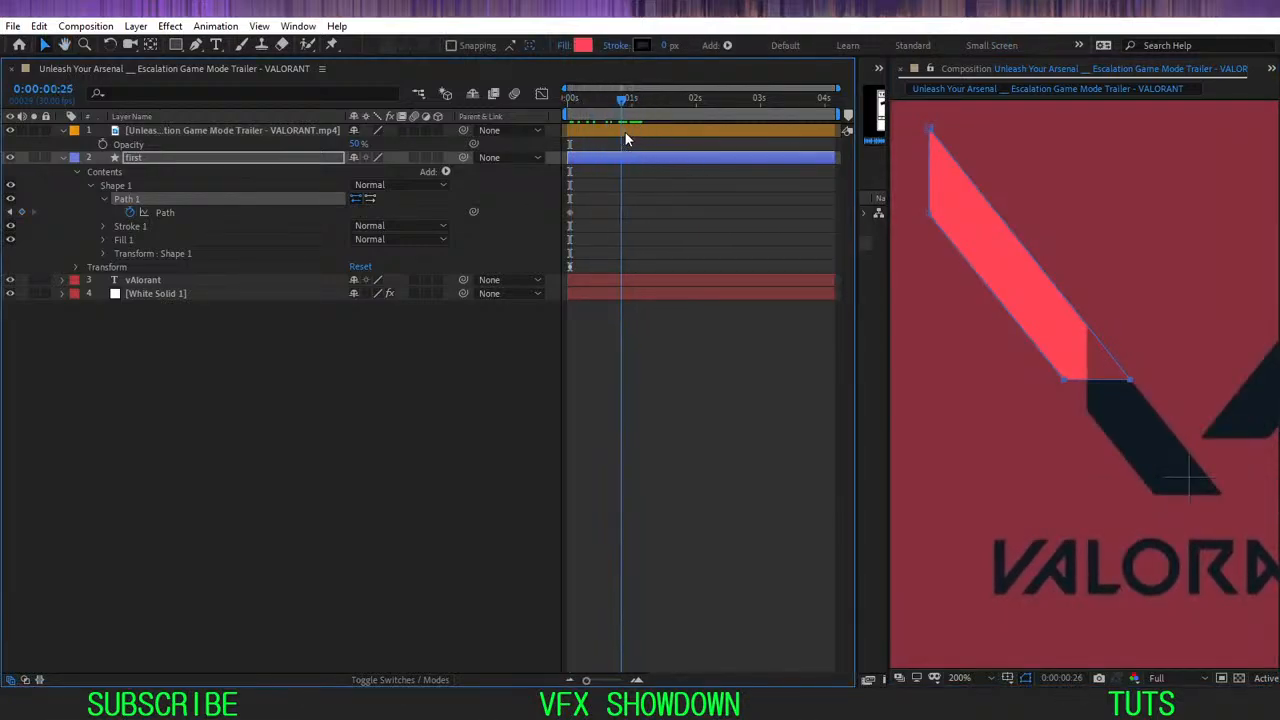
pyautogui.press('space')
pyautogui.scroll(-2, 987, 250)
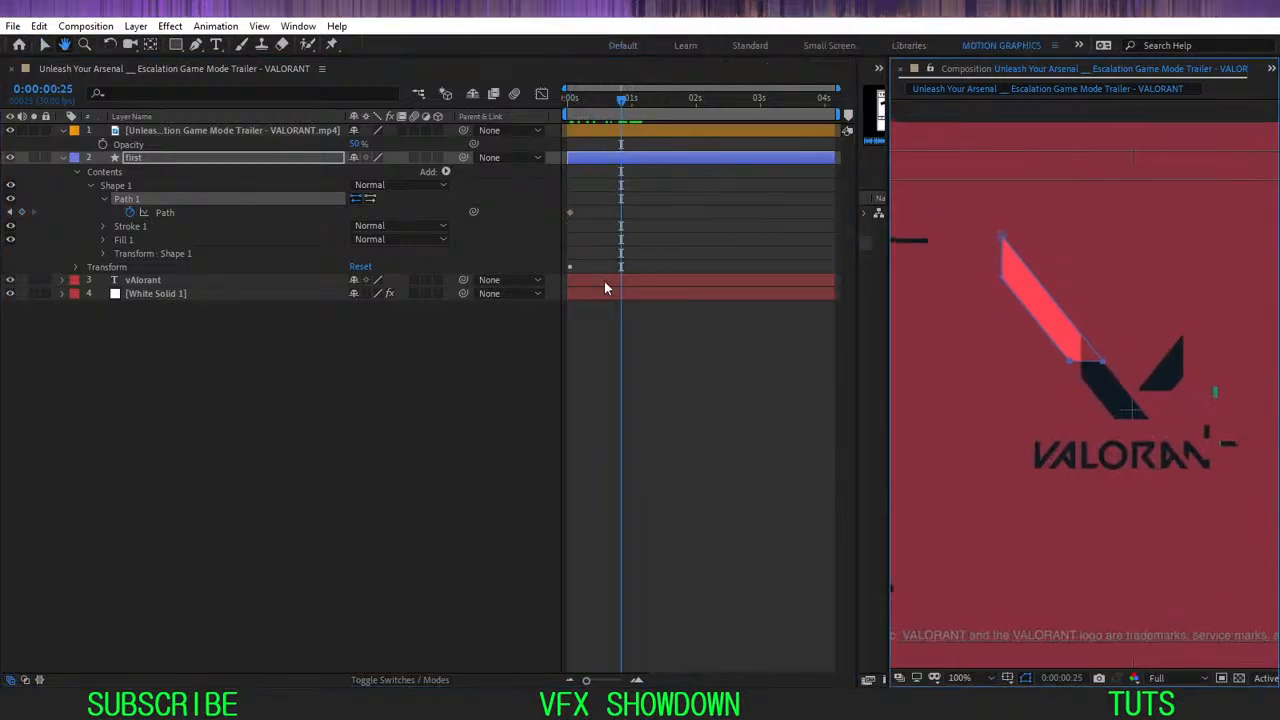
pyautogui.press('v')
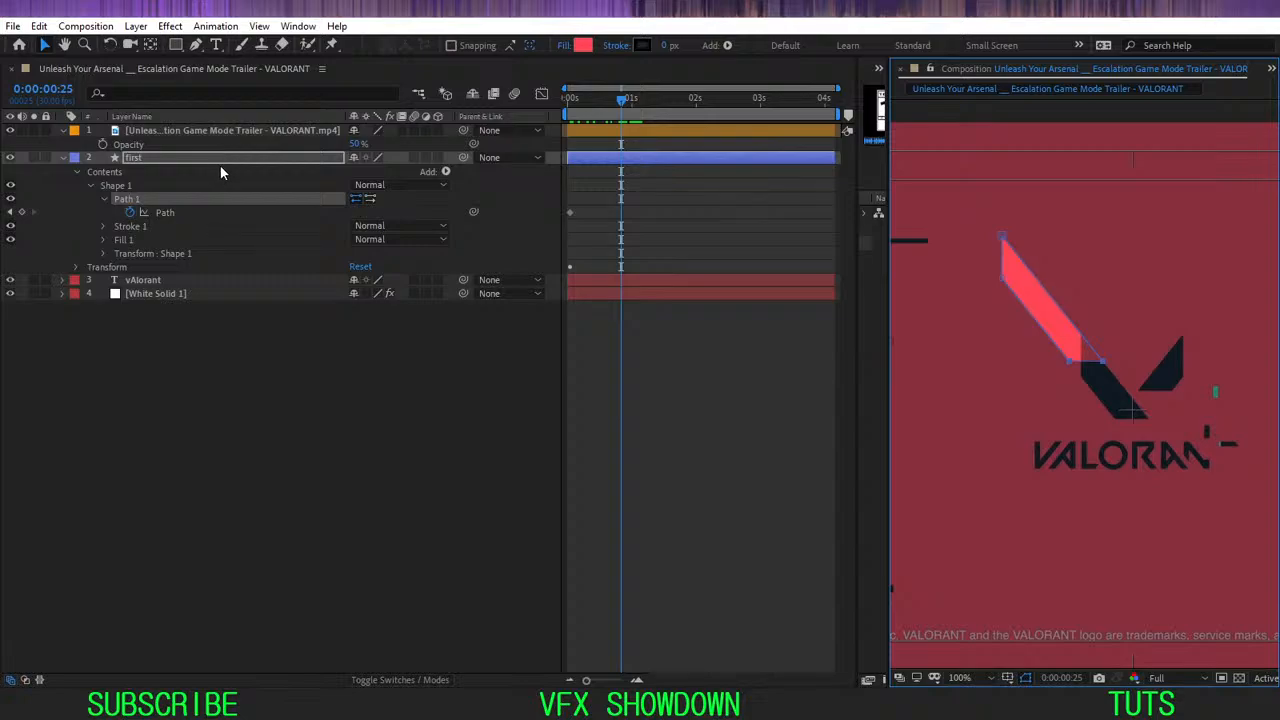
pyautogui.click(186, 157)
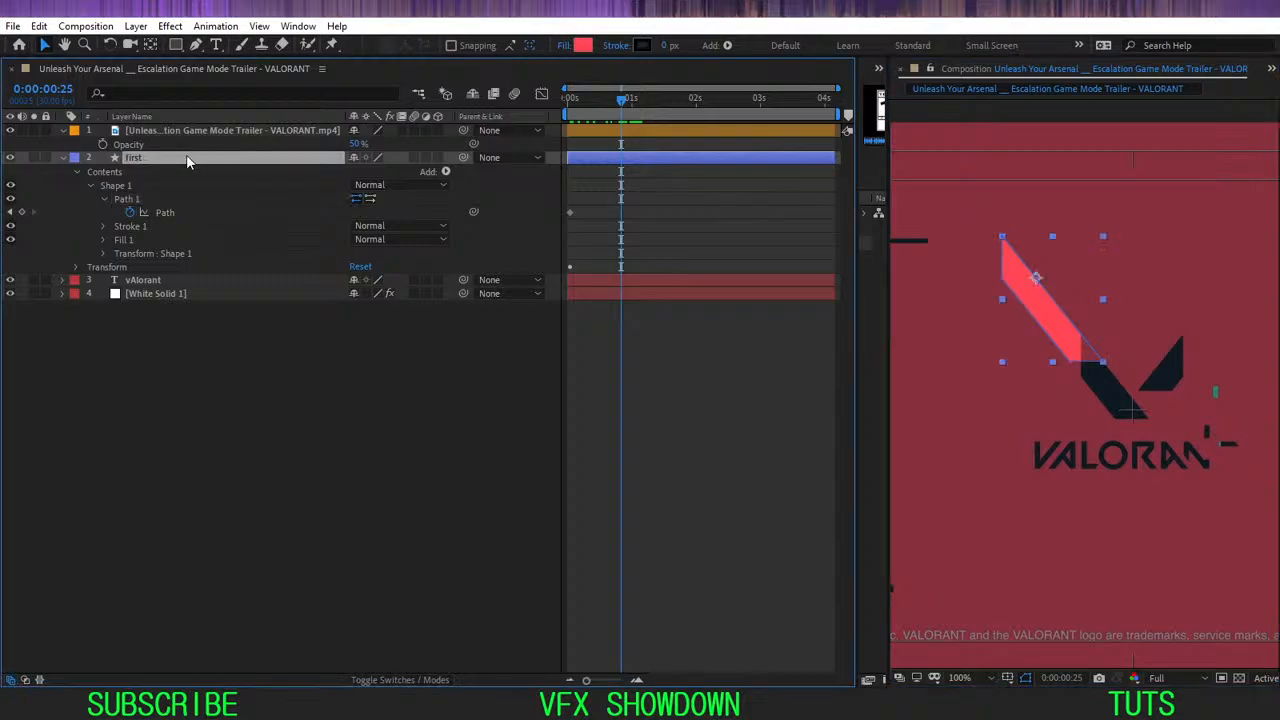
pyautogui.press('p')
pyautogui.click(103, 171)
pyautogui.click(174, 158)
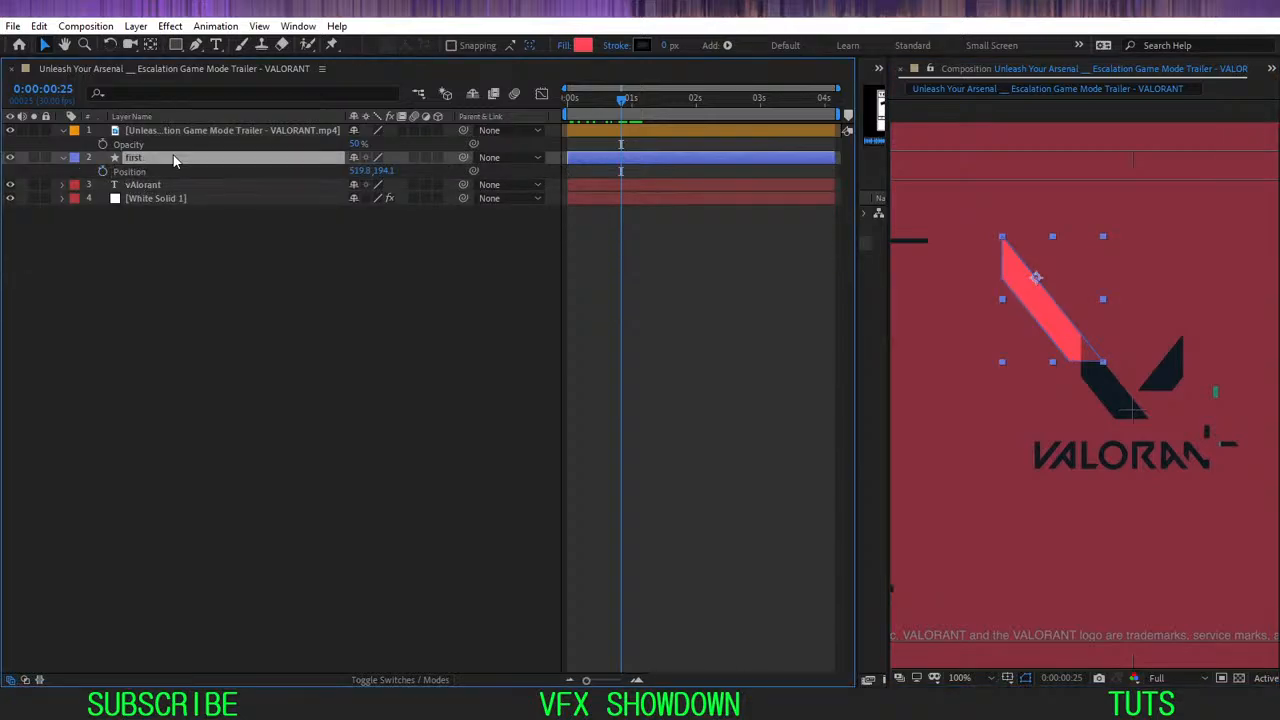
pyautogui.press('p')
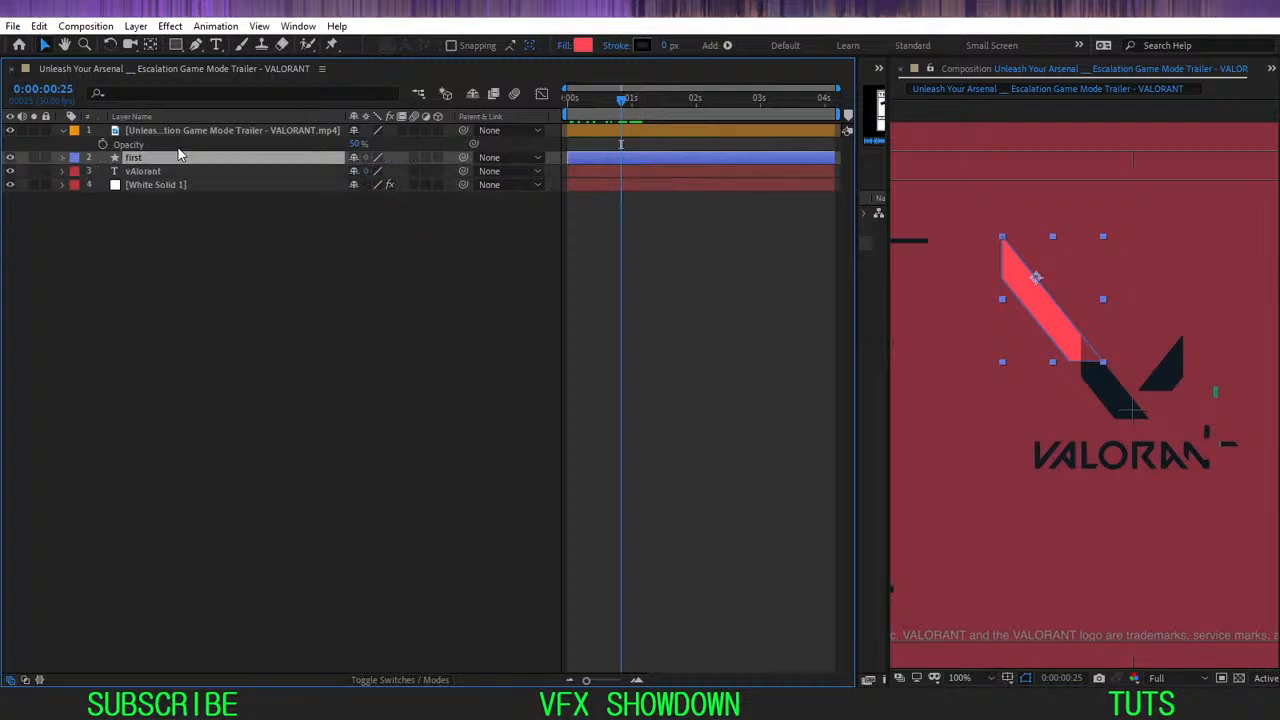
pyautogui.press('u')
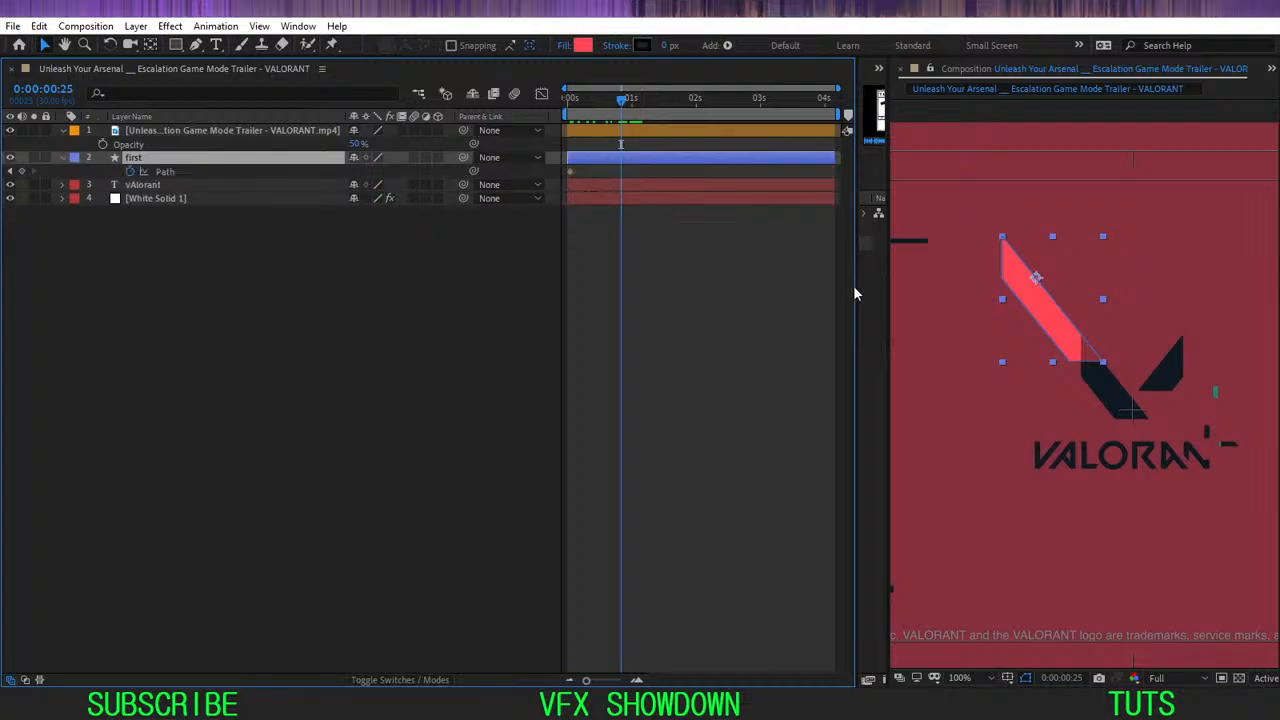
pyautogui.click(160, 171)
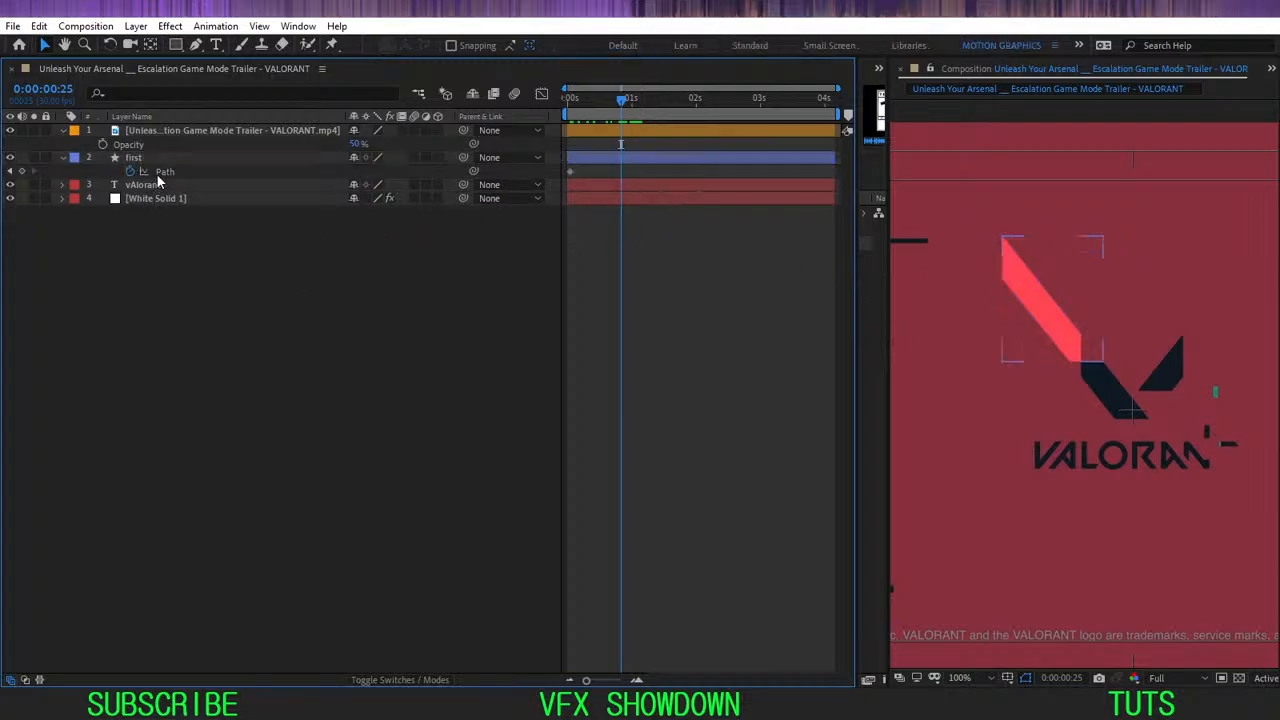
pyautogui.moveTo(988, 194); pyautogui.dragTo(1158, 434)
pyautogui.moveTo(1070, 340); pyautogui.dragTo(1132, 396)
pyautogui.hotkey('ctrl', 'z')
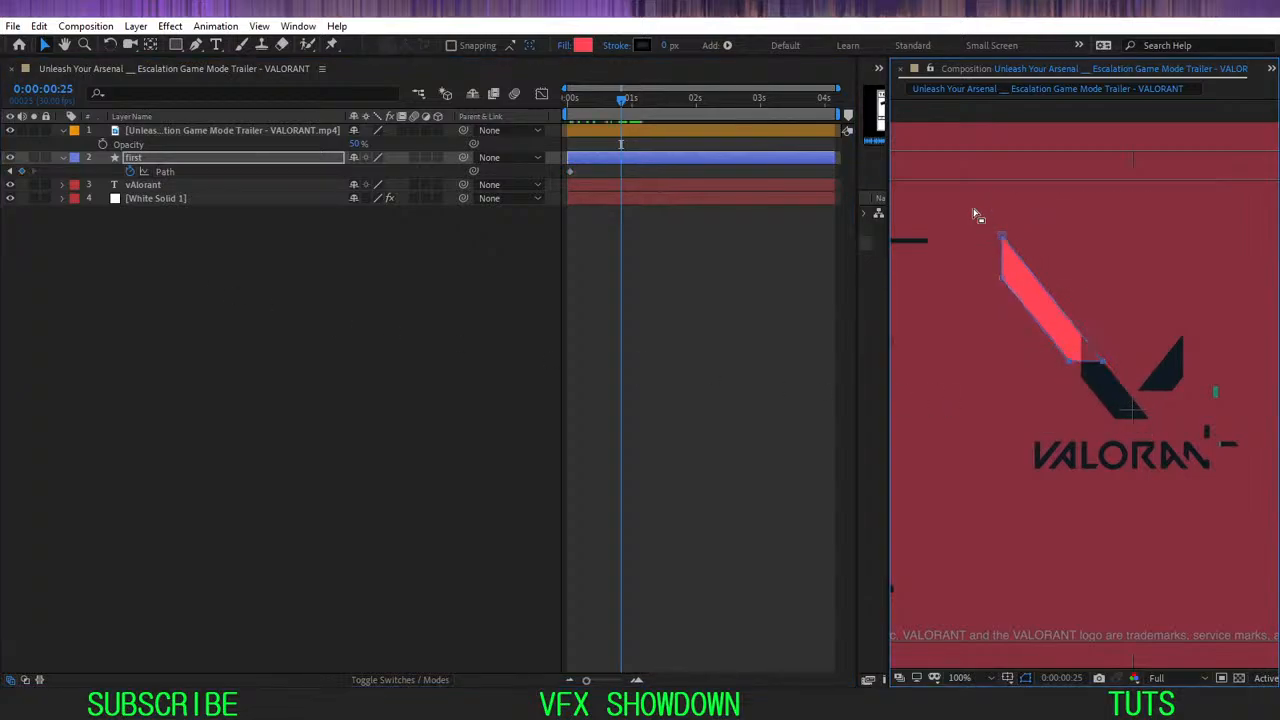
# - Move the first layer's whole path at 0:00:00:25 so its upper-left corner matches the trailer's left V piece
pyautogui.moveTo(974, 210); pyautogui.dragTo(1103, 449)
pyautogui.moveTo(999, 236); pyautogui.dragTo(1083, 342)
pyautogui.scroll(6, 1081, 360)
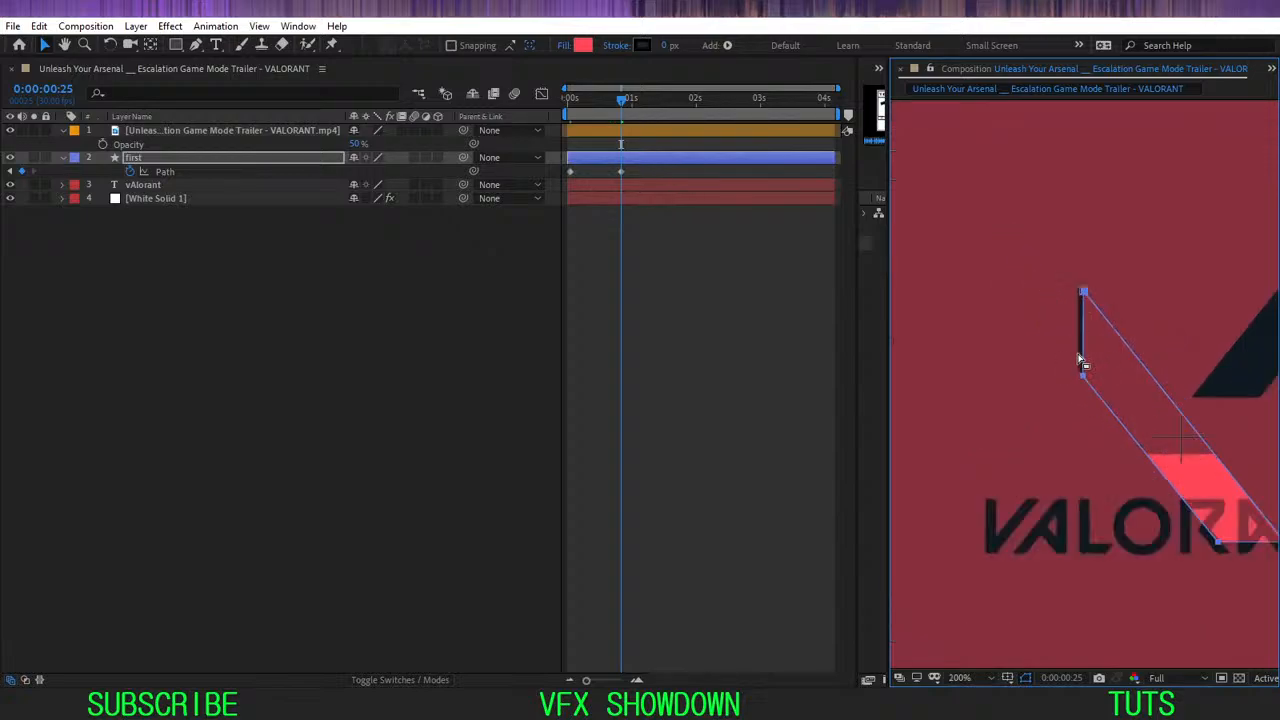
pyautogui.press('h')
pyautogui.moveTo(1036, 271); pyautogui.dragTo(1027, 301)
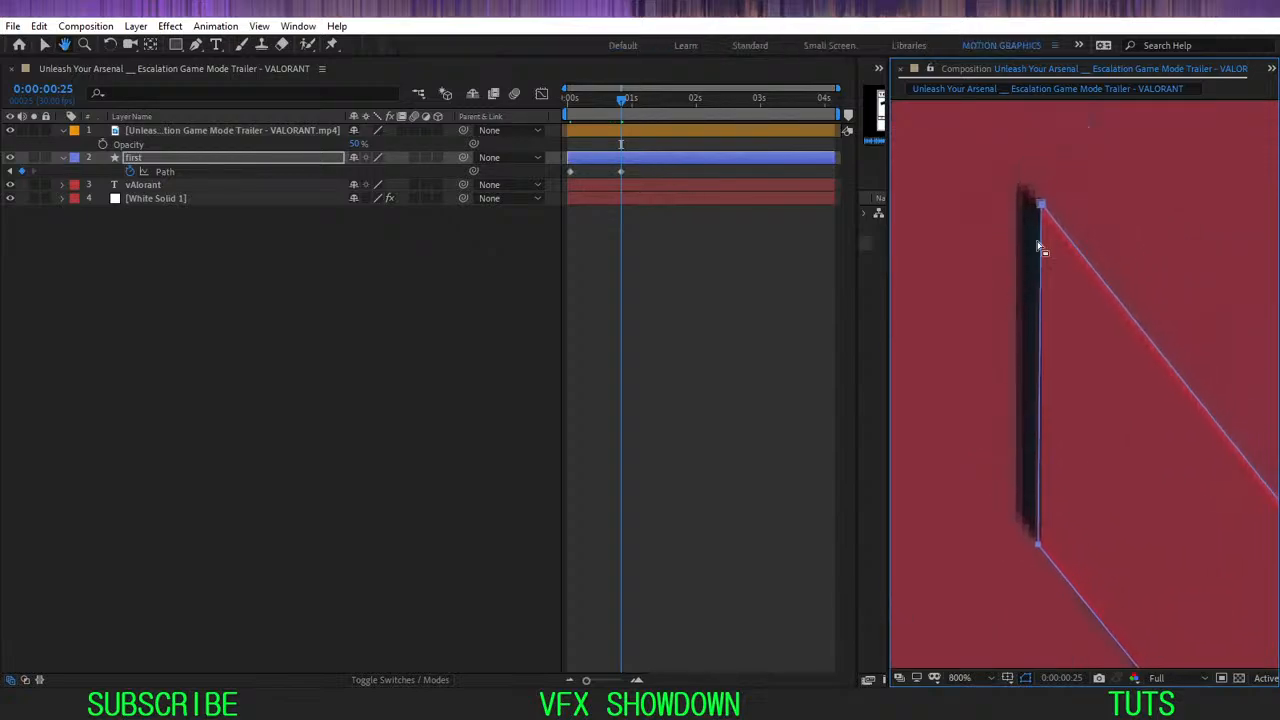
pyautogui.press('v')
pyautogui.moveTo(1042, 208); pyautogui.dragTo(1020, 183)
pyautogui.scroll(-1, 1026, 197)
pyautogui.press('h')
pyautogui.moveTo(1088, 362); pyautogui.dragTo(1007, 163)
pyautogui.scroll(-1, 1052, 227)
pyautogui.press('v')
pyautogui.hotkey('ctrl', 't')
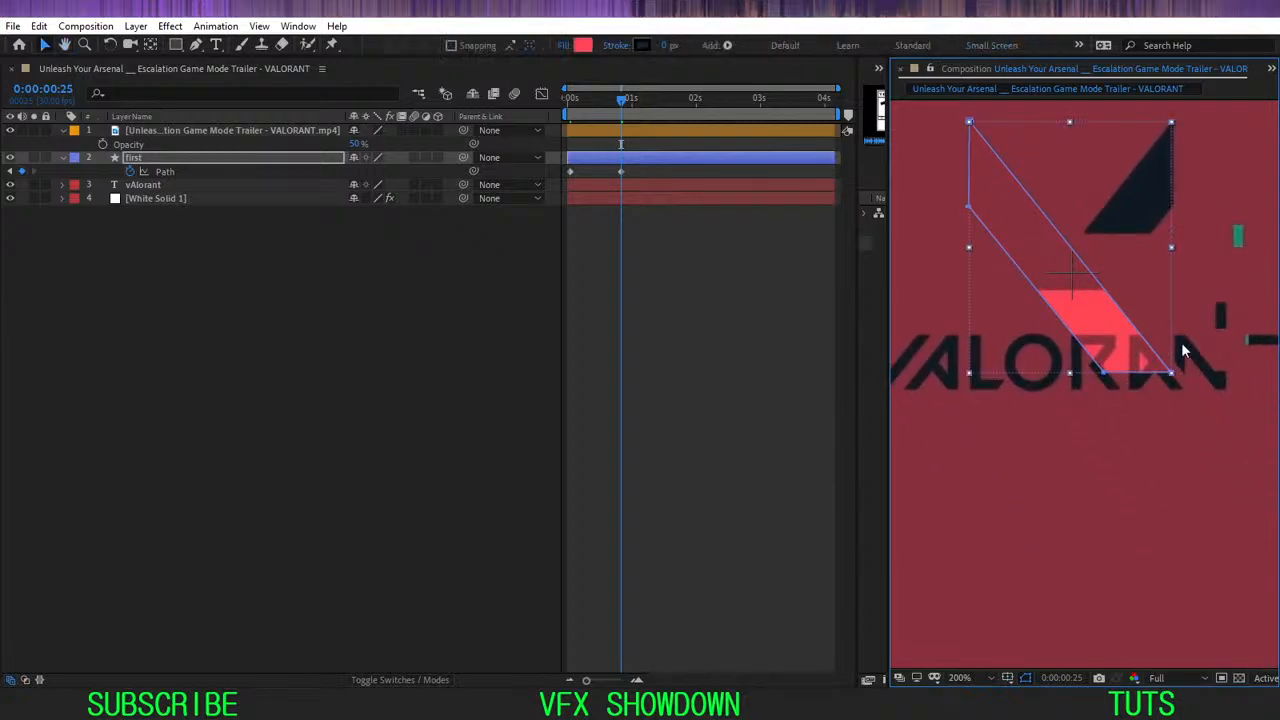
pyautogui.click(445, 309)
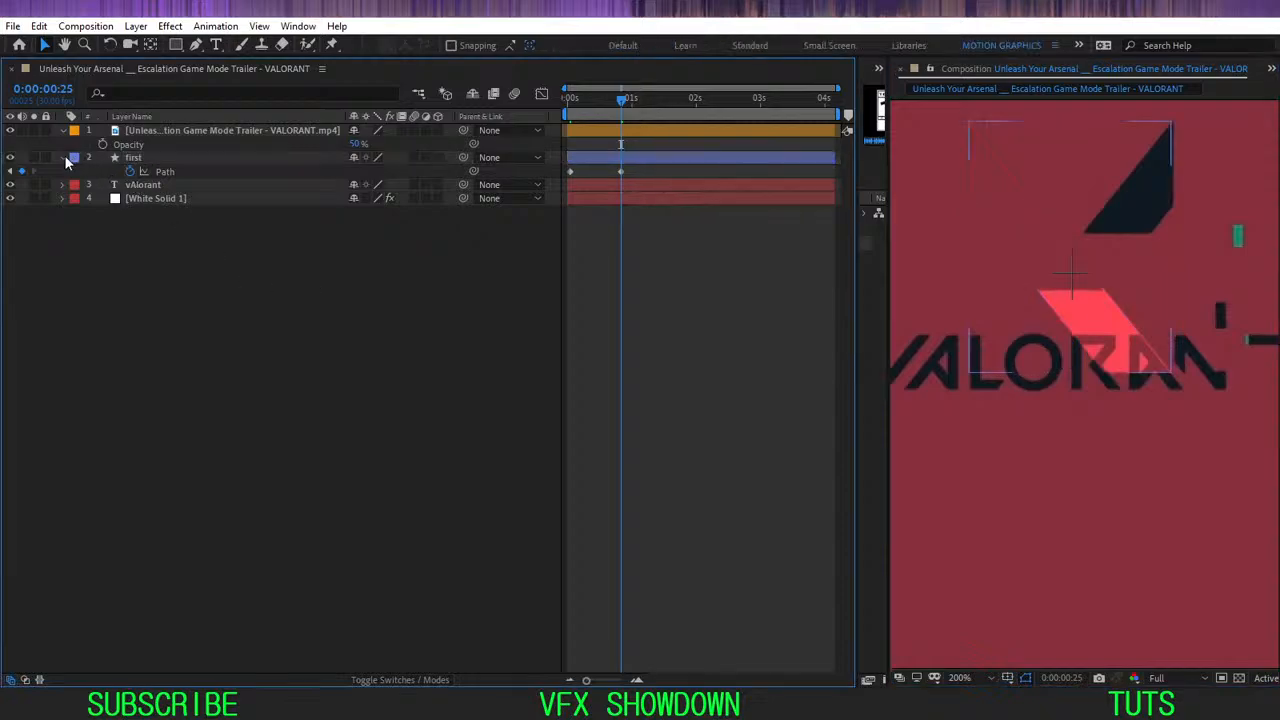
# - Pull the lower two points of Path 1 up along the slant to match the trailer's left V piece at 0:00:00:25
pyautogui.click(63, 158)
pyautogui.click(140, 198)
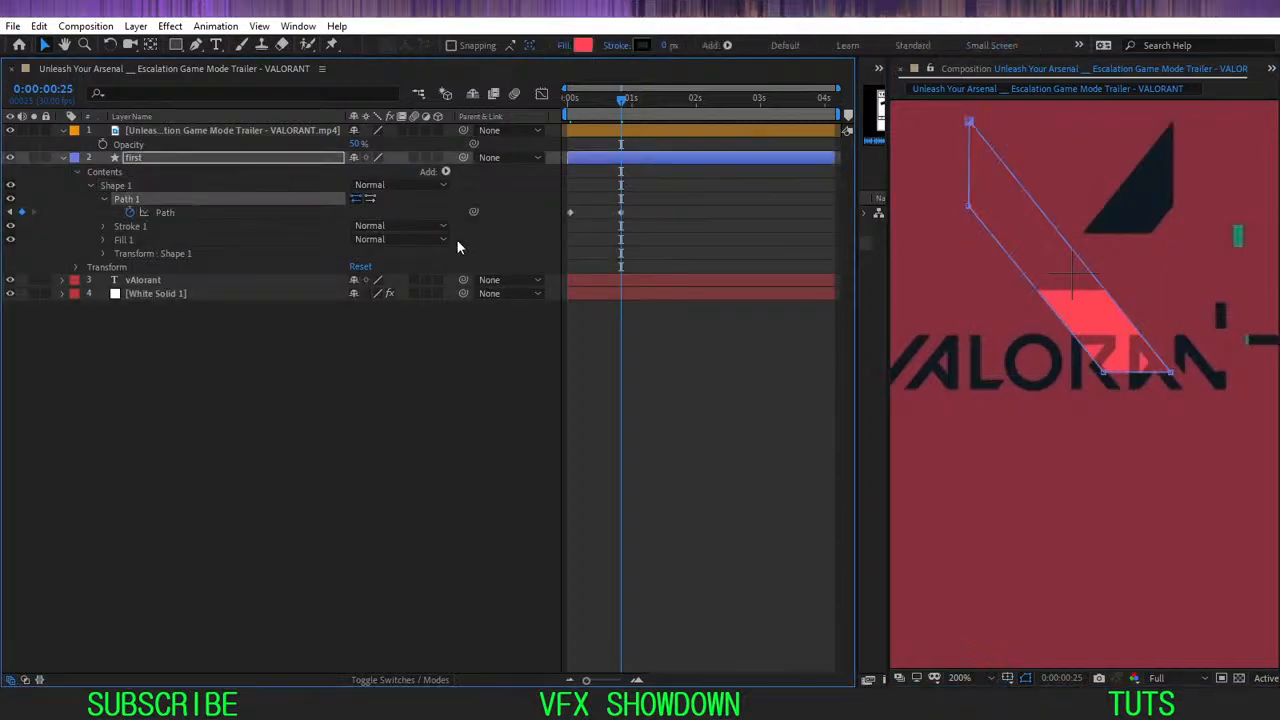
pyautogui.moveTo(1040, 412); pyautogui.dragTo(1040, 409)
pyautogui.moveTo(1217, 344); pyautogui.dragTo(1000, 412)
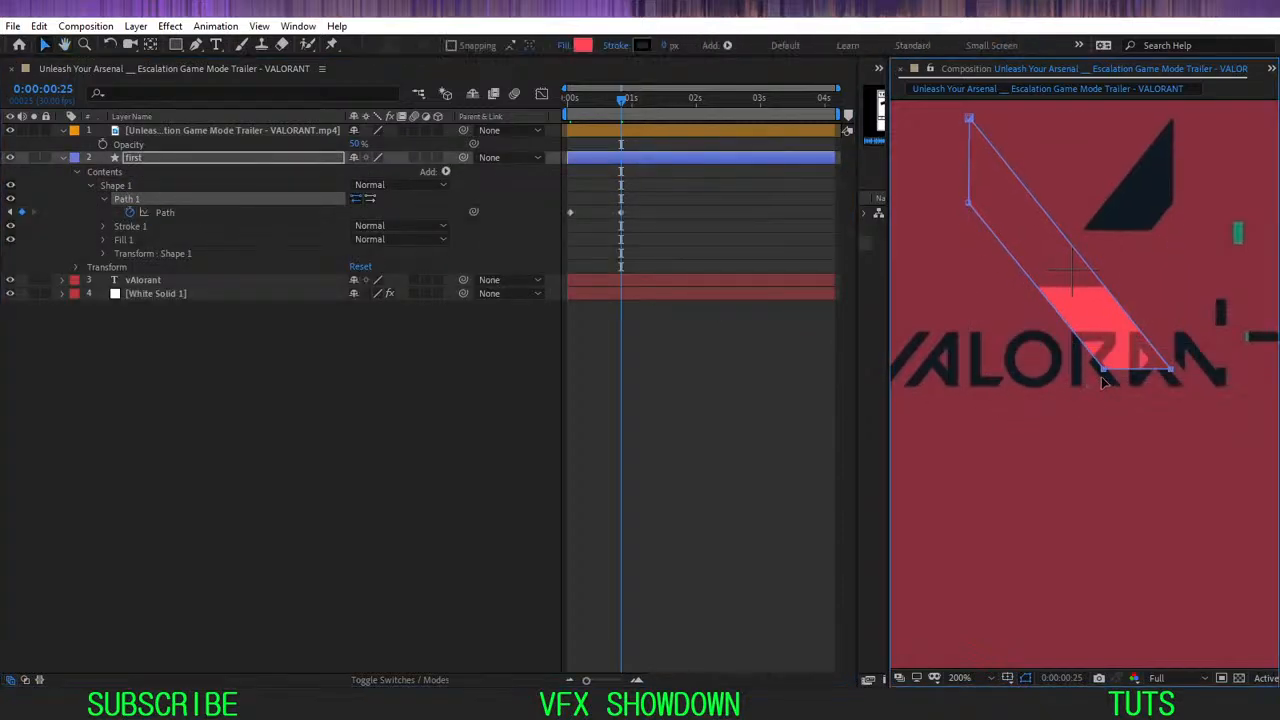
pyautogui.moveTo(1101, 376); pyautogui.dragTo(1040, 295)
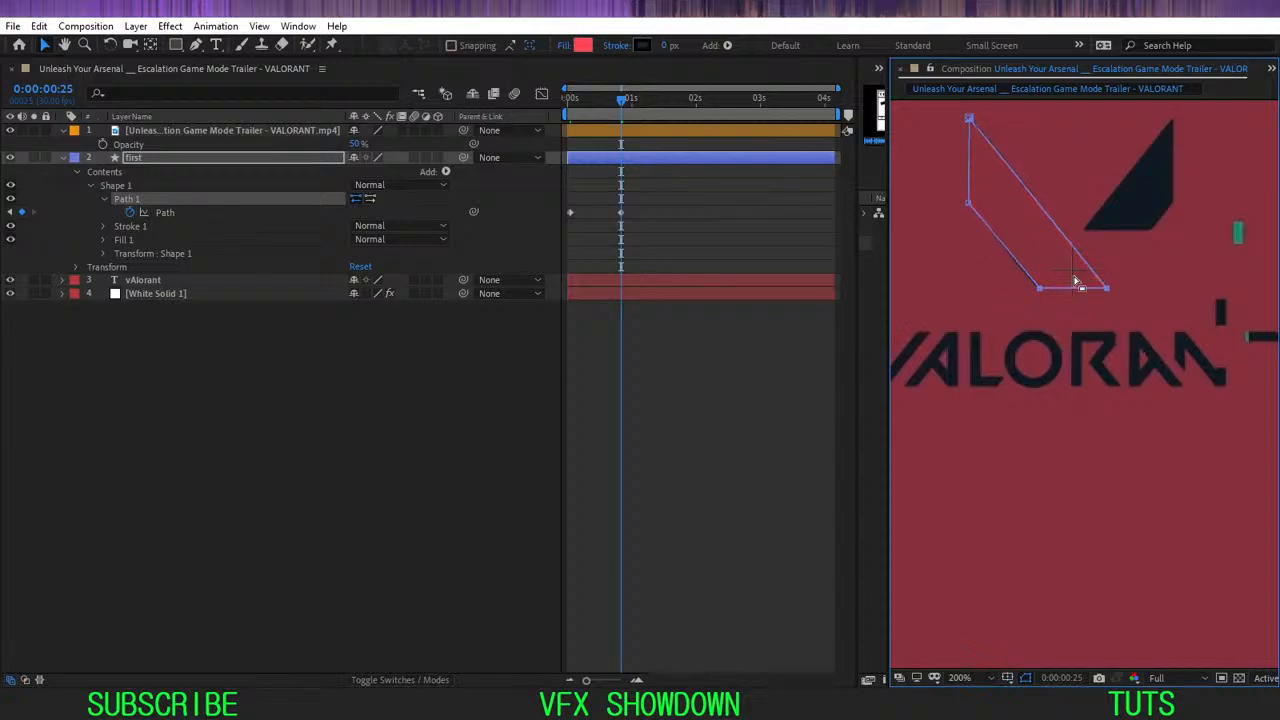
pyautogui.scroll(2, 1076, 282)
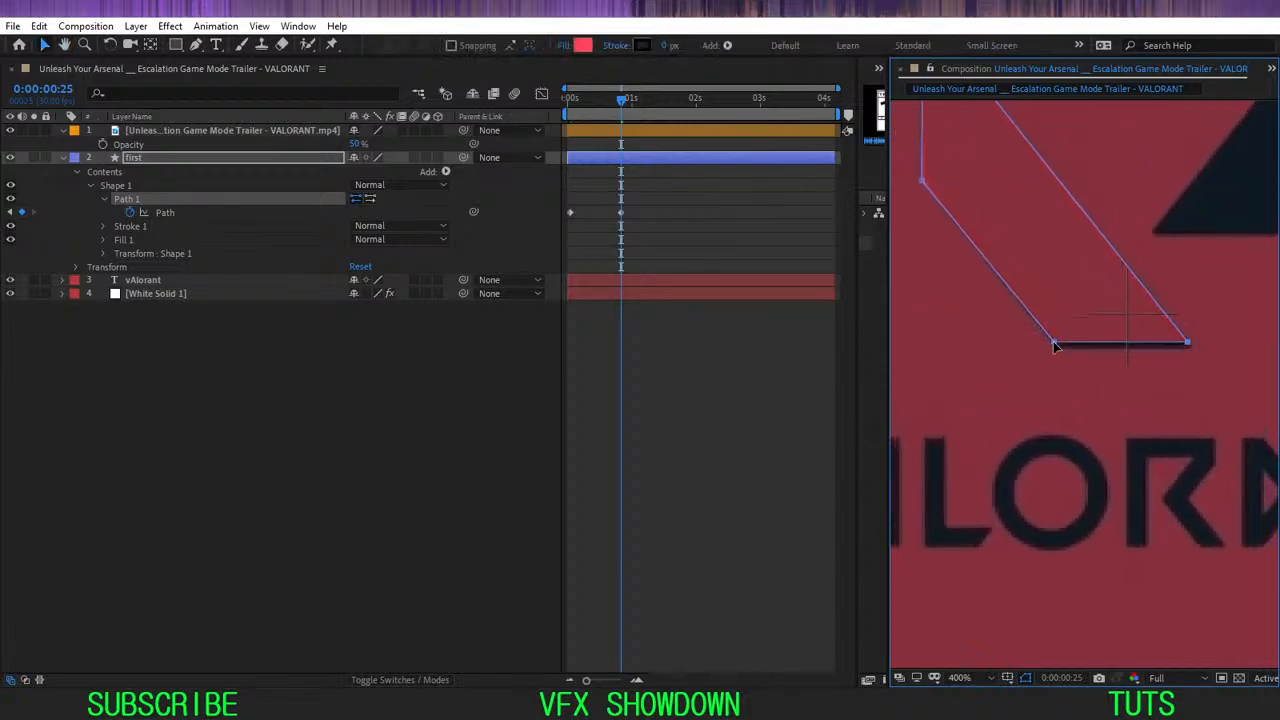
pyautogui.moveTo(1055, 346); pyautogui.dragTo(1060, 352)
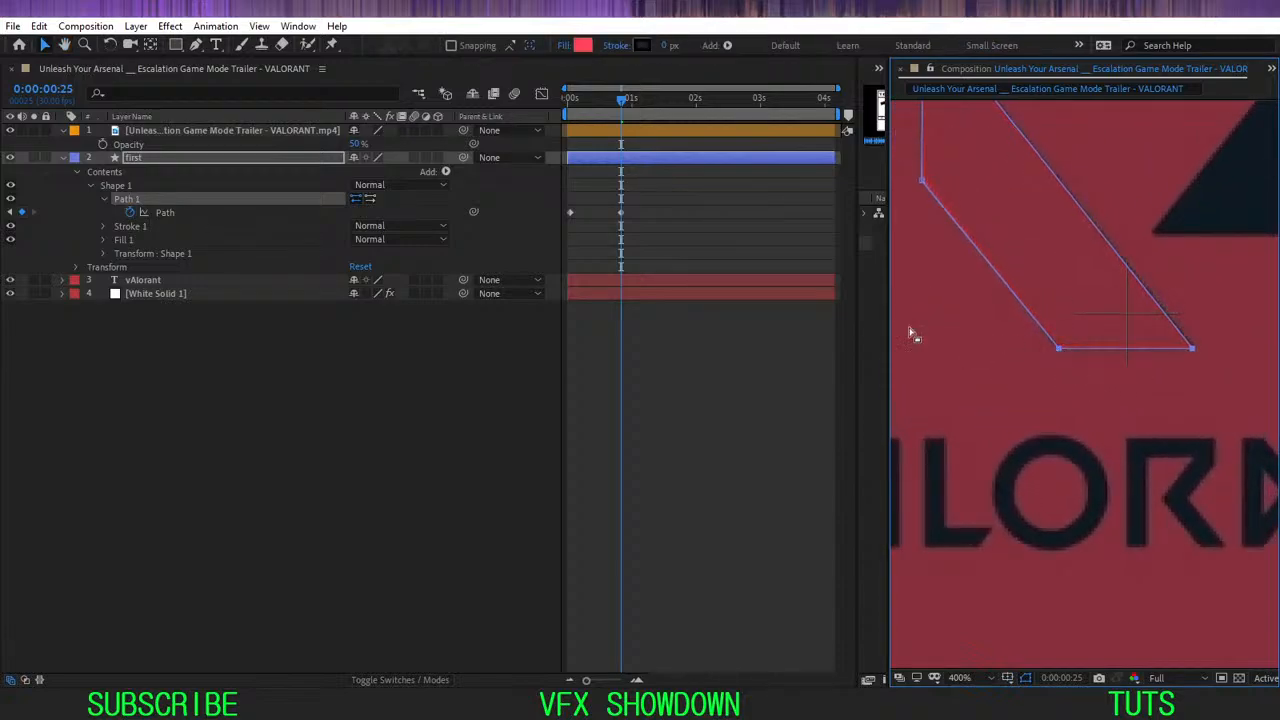
# - Play the composition from the start to compare the first shape's path animation with the trailer
pyautogui.scroll(-4, 1070, 247)
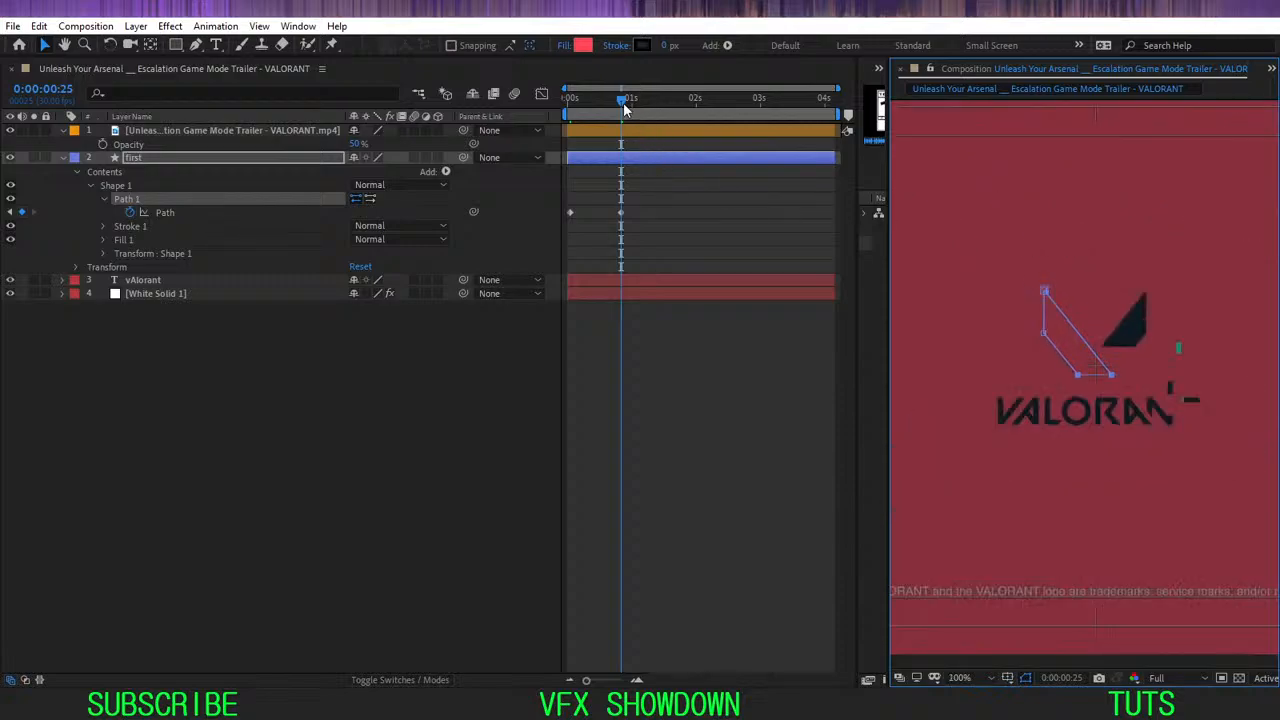
pyautogui.moveTo(623, 104); pyautogui.dragTo(551, 142)
pyautogui.click(454, 369)
pyautogui.press('space')
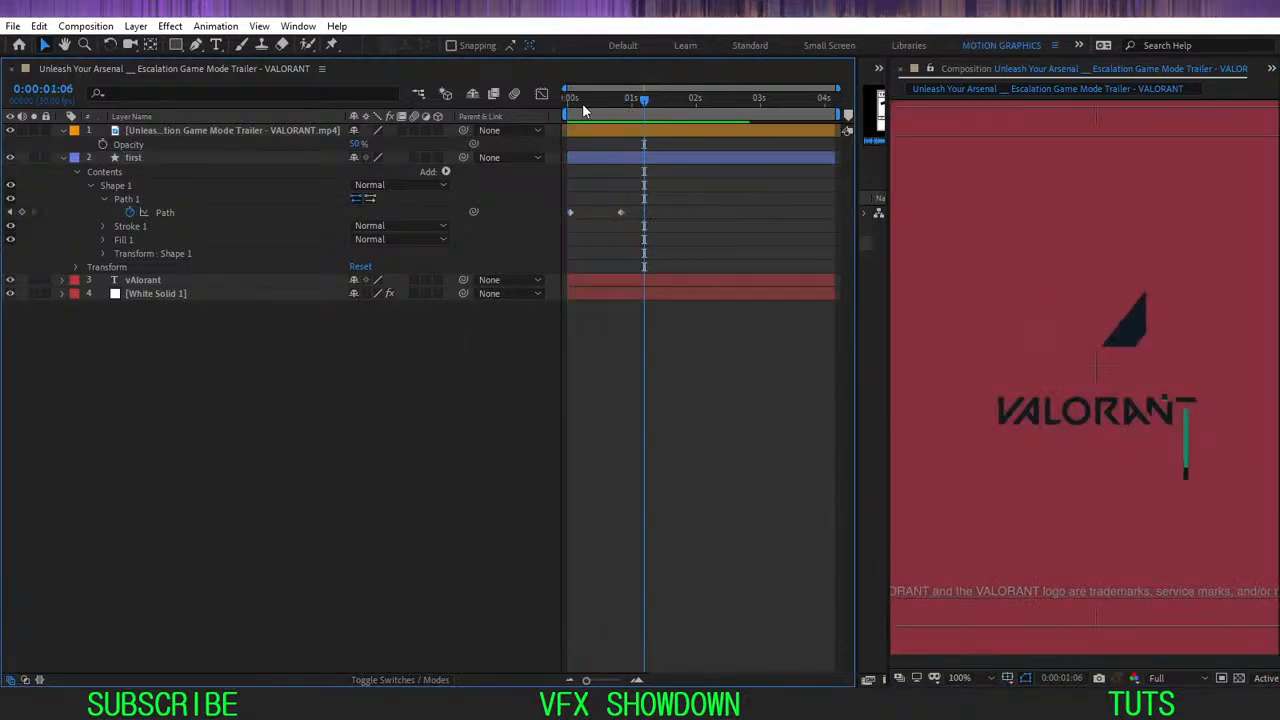
pyautogui.press('space')
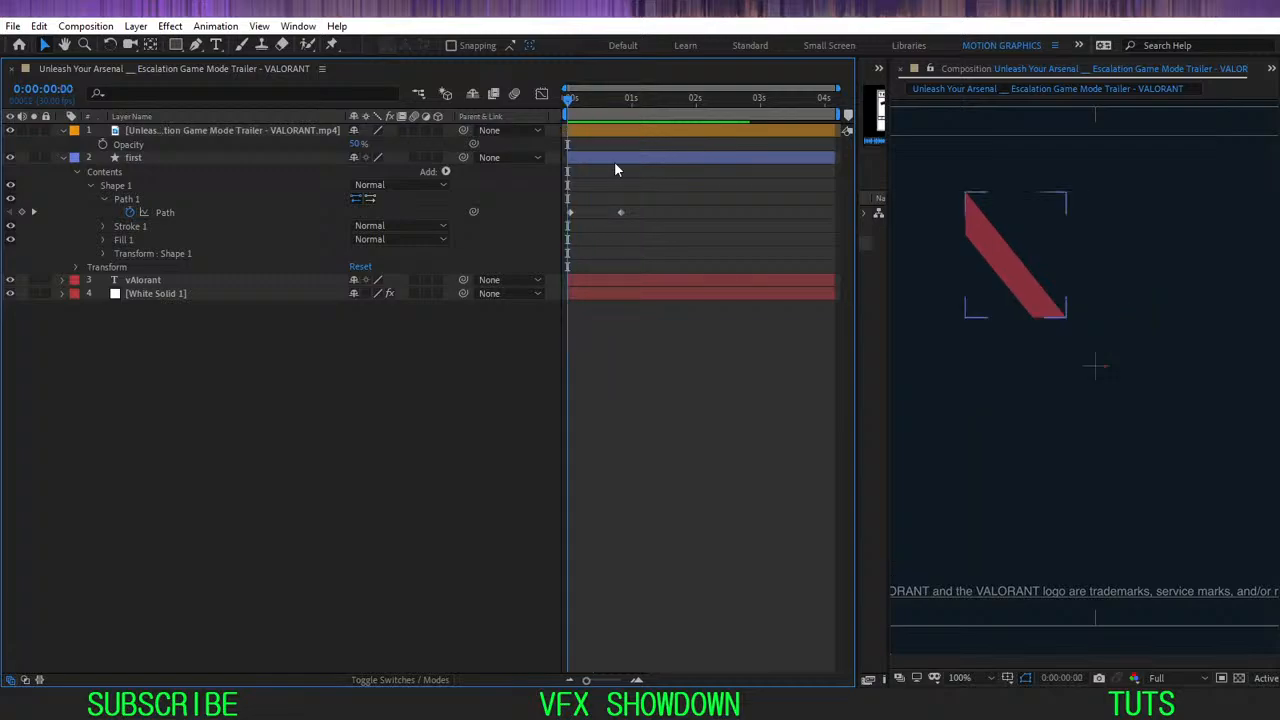
pyautogui.press('space')
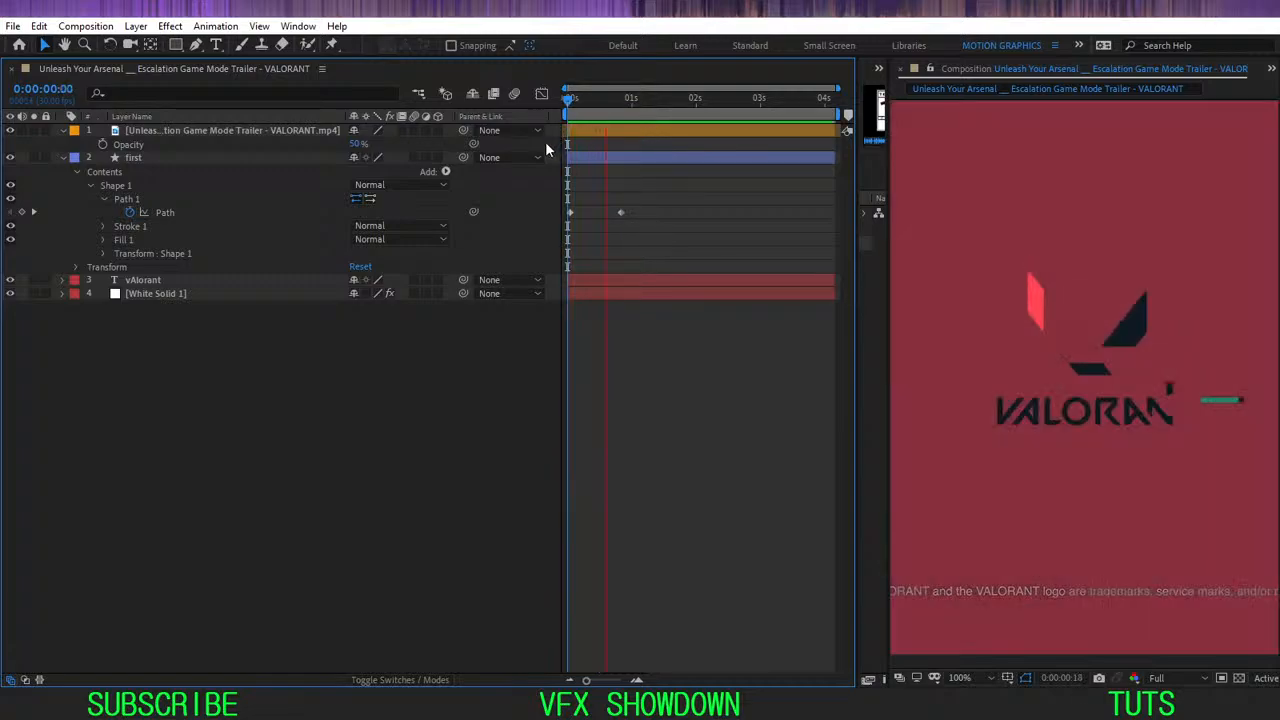
pyautogui.press('space')
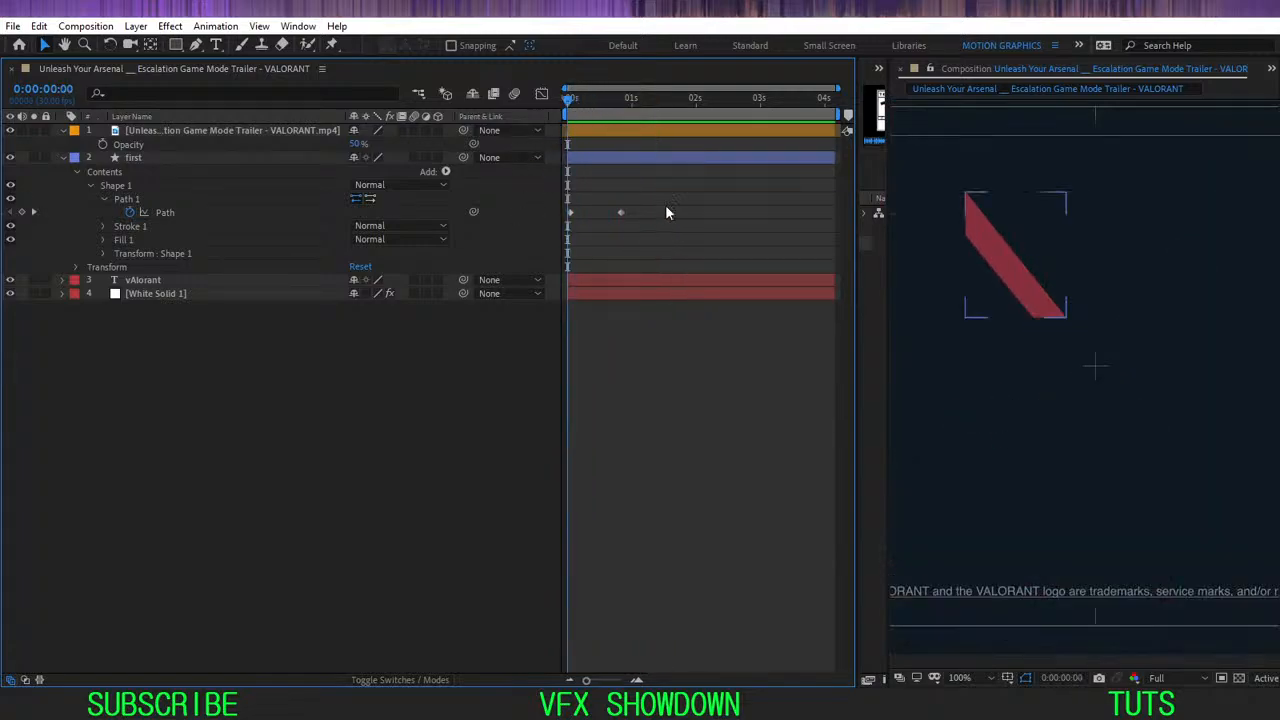
# - Apply Easy Ease to both Path keyframes and shape their speed graph to peak early and slow down gradually
pyautogui.moveTo(677, 192); pyautogui.dragTo(508, 256)
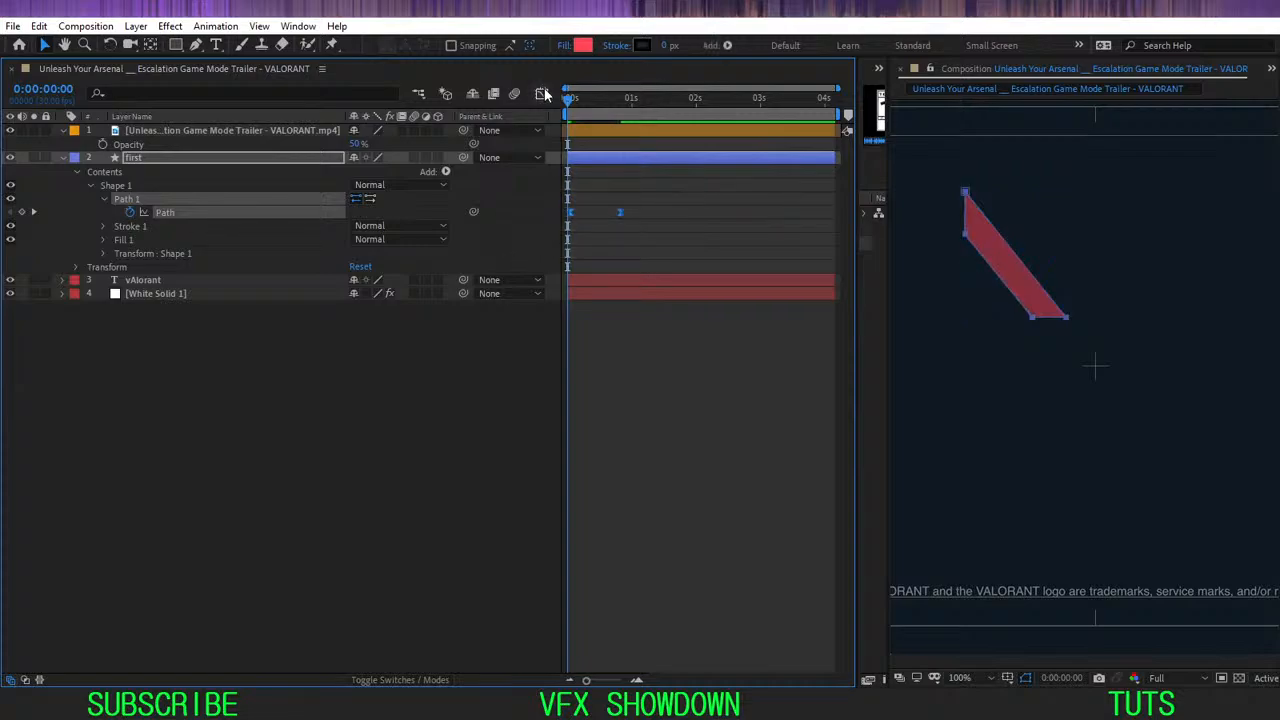
pyautogui.press('space')
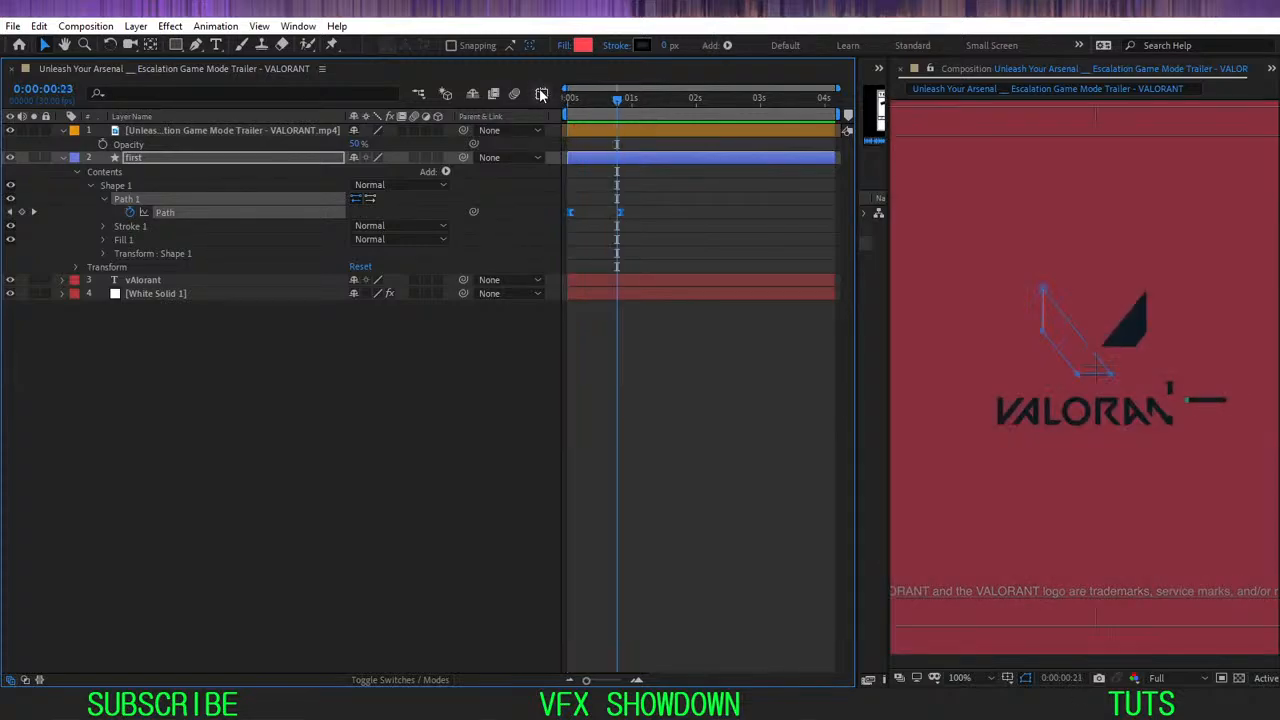
pyautogui.click(541, 93)
pyautogui.moveTo(632, 606); pyautogui.dragTo(570, 614)
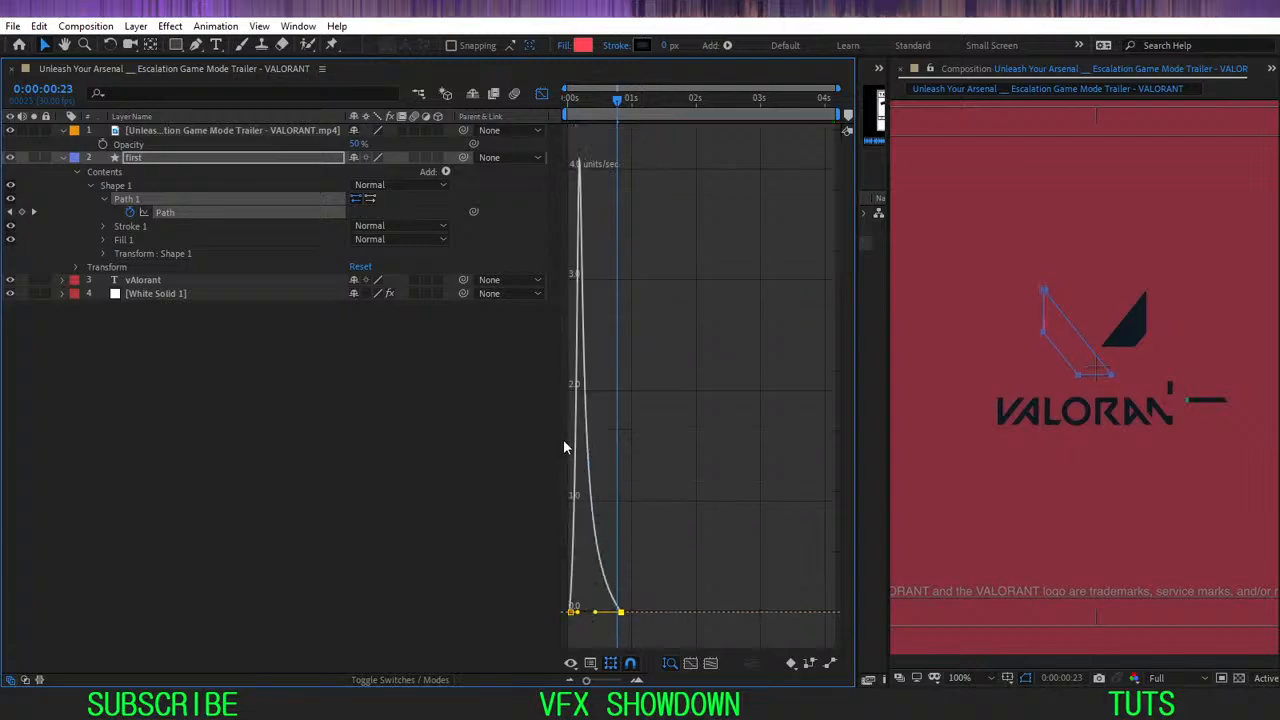
pyautogui.click(541, 94)
# - Play the eased path animation from the start against the trailer and review its speed graph
pyautogui.moveTo(614, 100); pyautogui.dragTo(504, 290)
pyautogui.press('space')
pyautogui.click(481, 367)
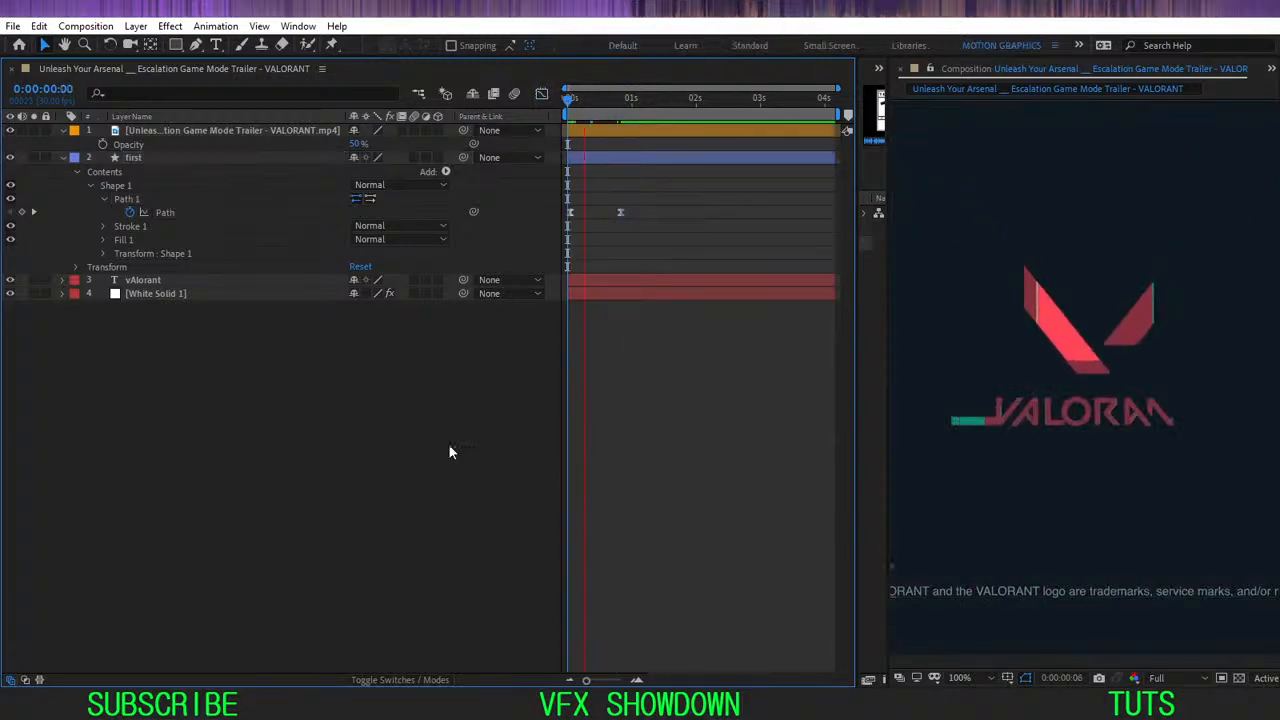
pyautogui.moveTo(650, 190); pyautogui.dragTo(602, 222)
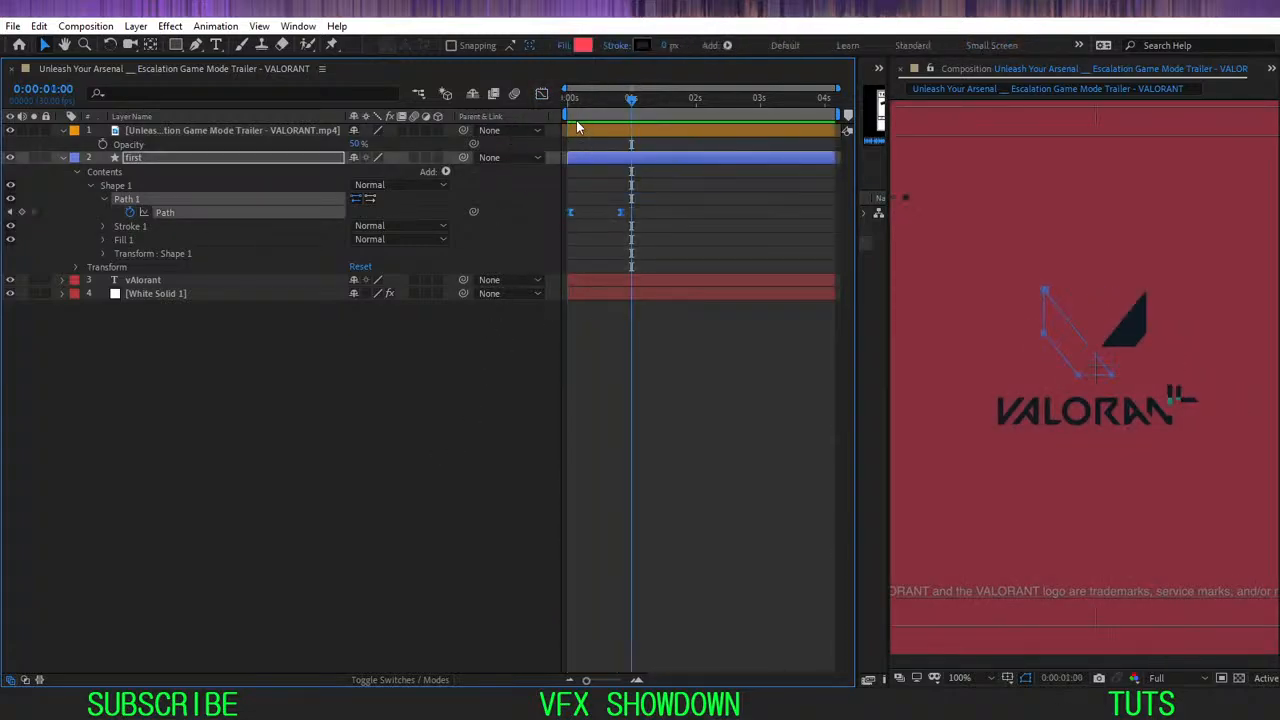
pyautogui.click(541, 94)
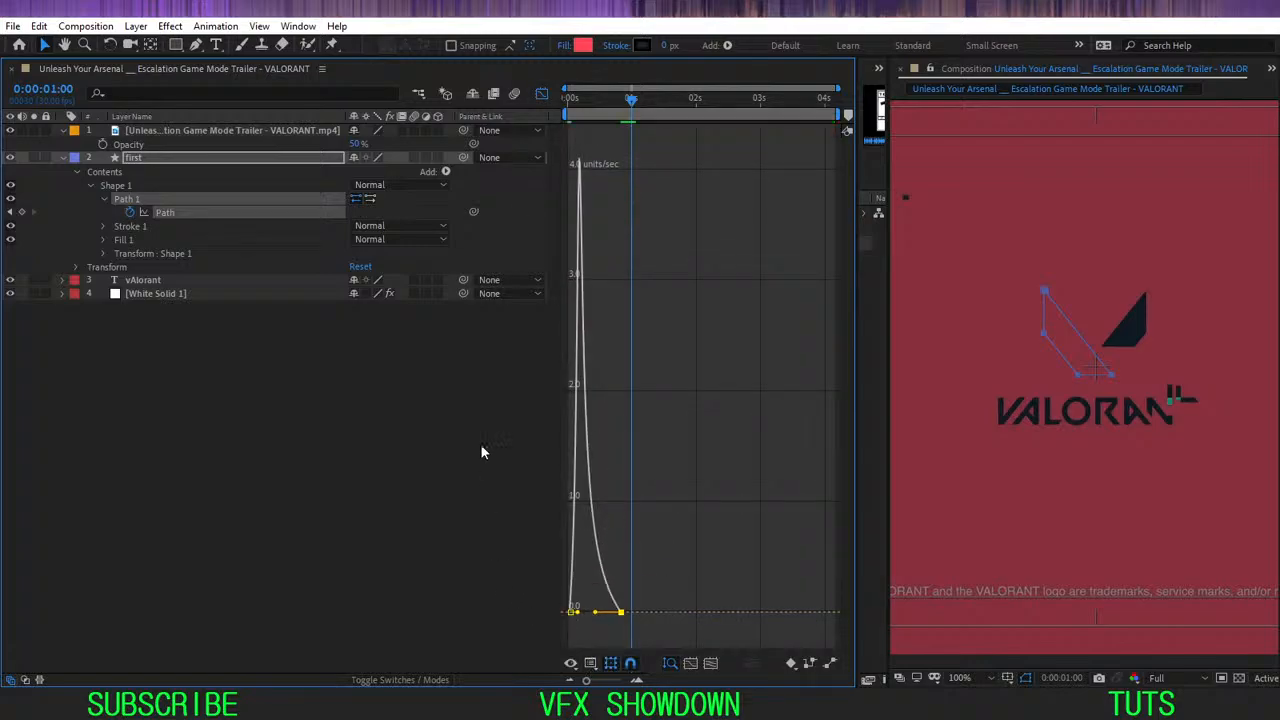
pyautogui.press('Home')
pyautogui.click(474, 375)
pyautogui.press('space')
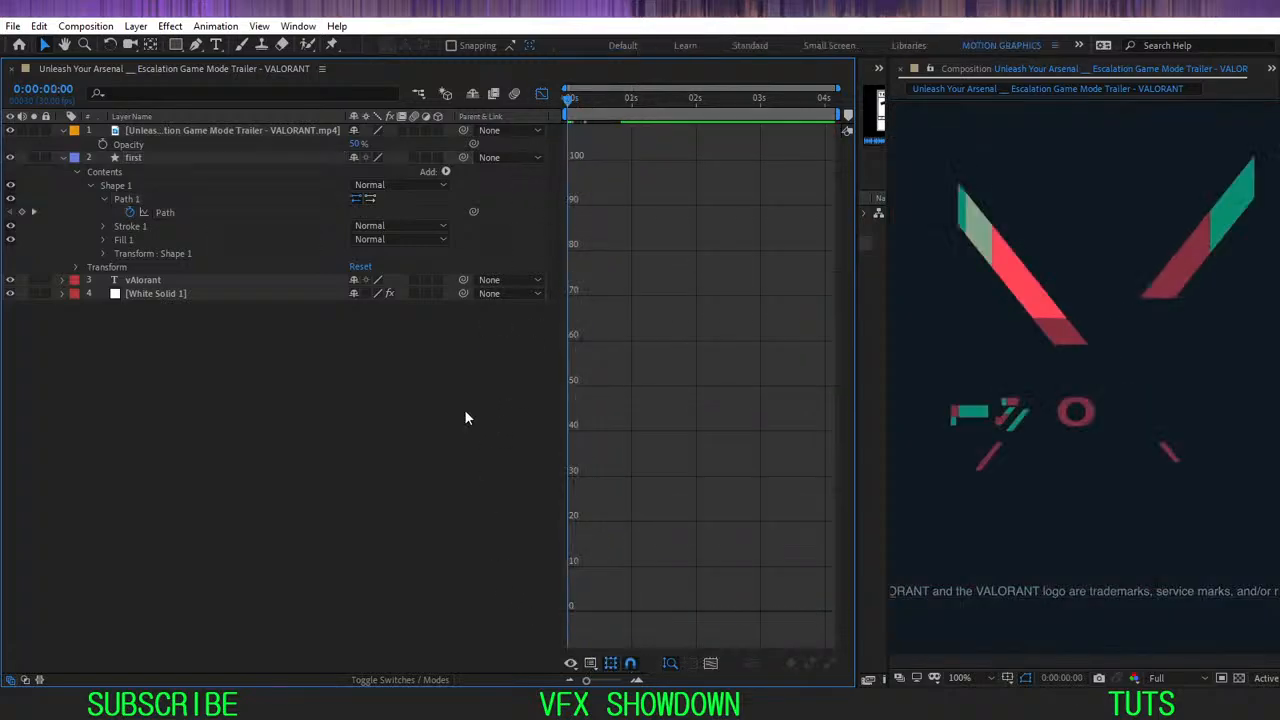
pyautogui.click(540, 94)
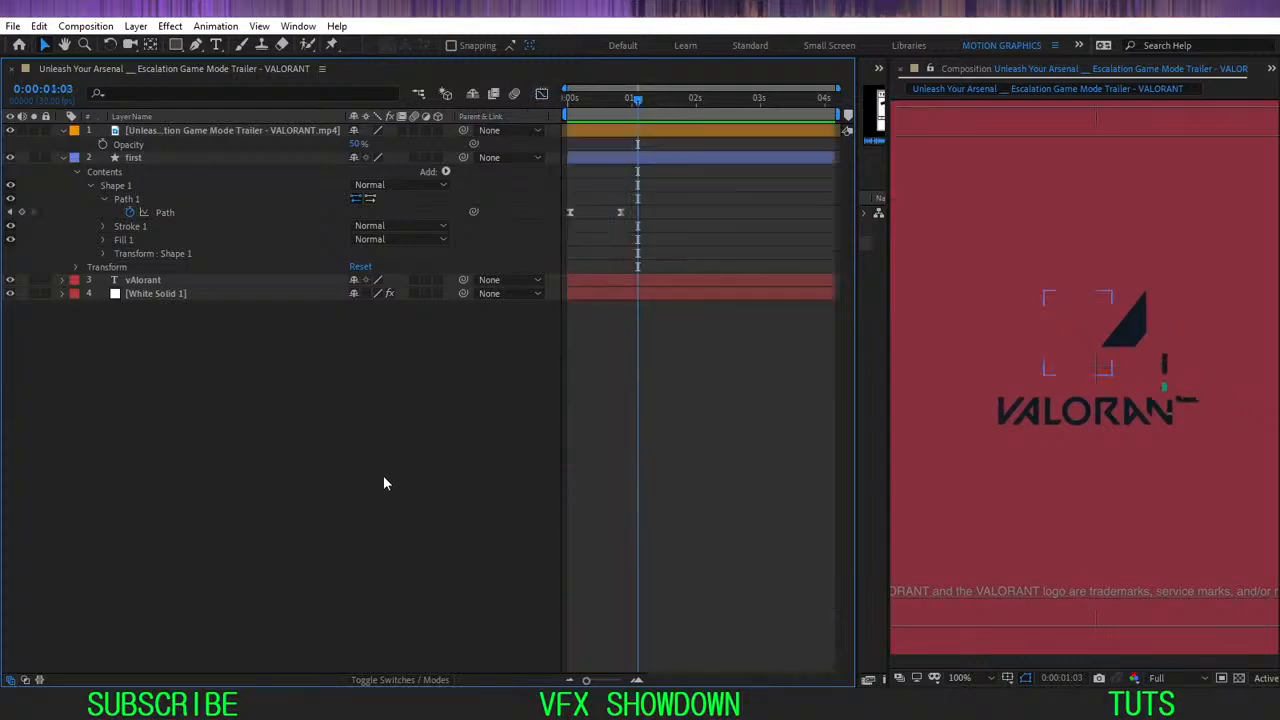
# - Hide the trailer layer, play the first shape's animation on its own, and show the trailer again
pyautogui.click(10, 131)
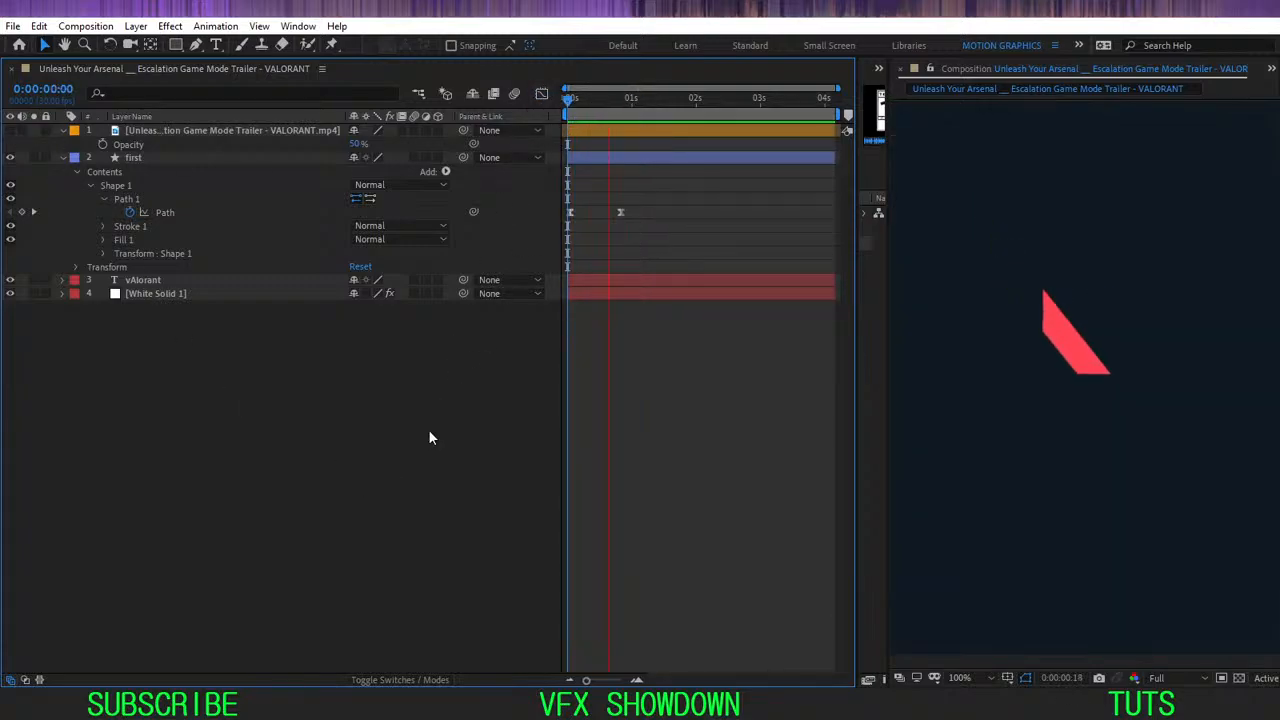
pyautogui.press('space')
pyautogui.moveTo(586, 100); pyautogui.dragTo(511, 116)
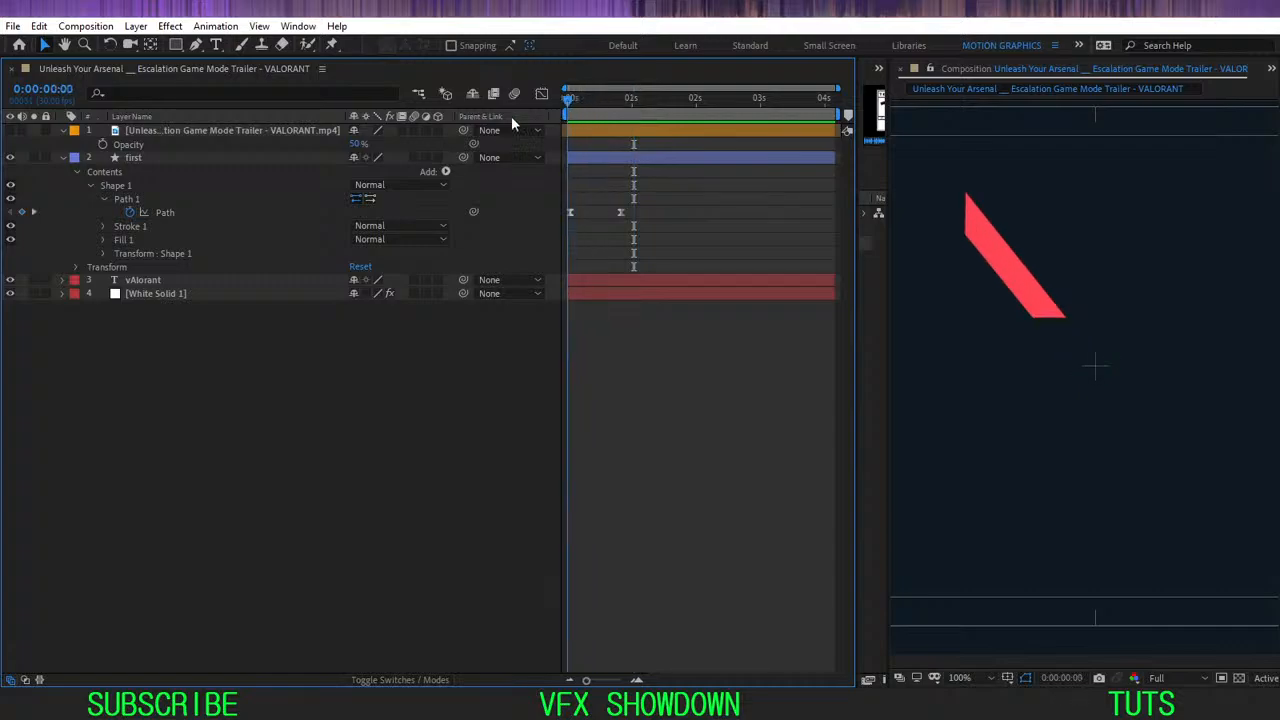
pyautogui.click(10, 131)
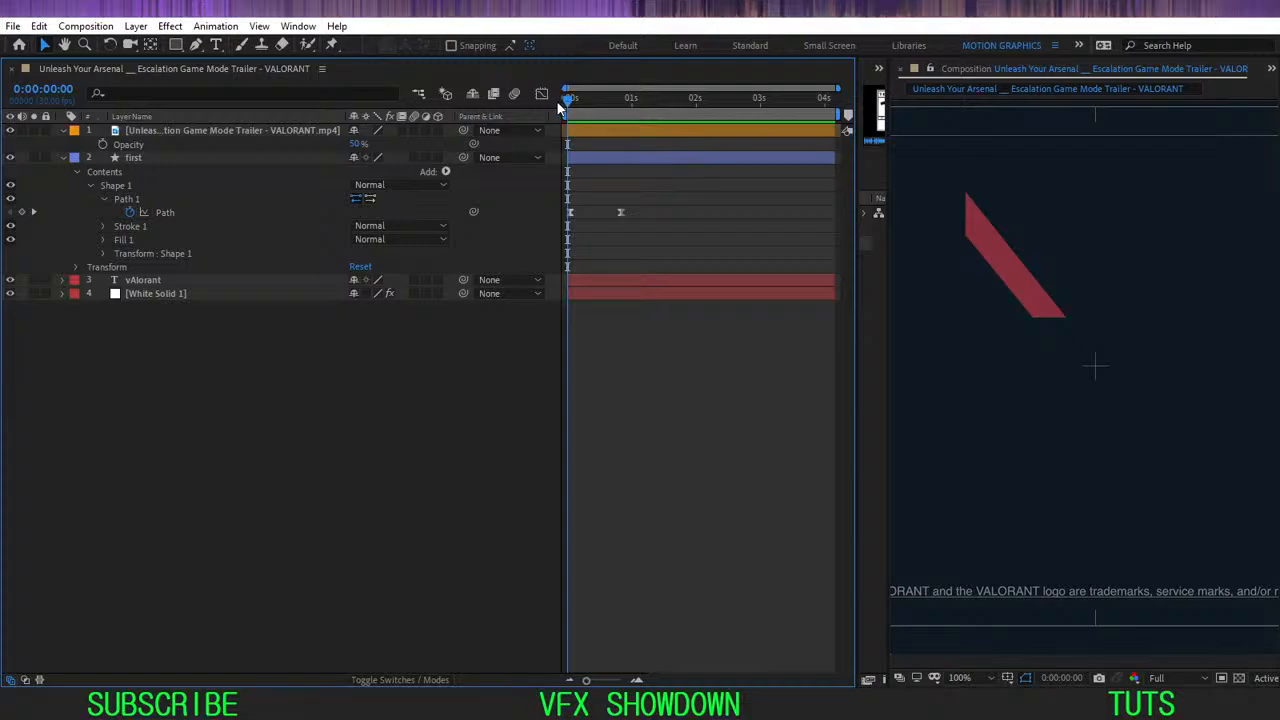
# - Step frame by frame through 0:00:00:04, toggling the trailer layer's visibility to compare the first shape's path with the trailer
pyautogui.press('pagedown')
pyautogui.press('pagedown')
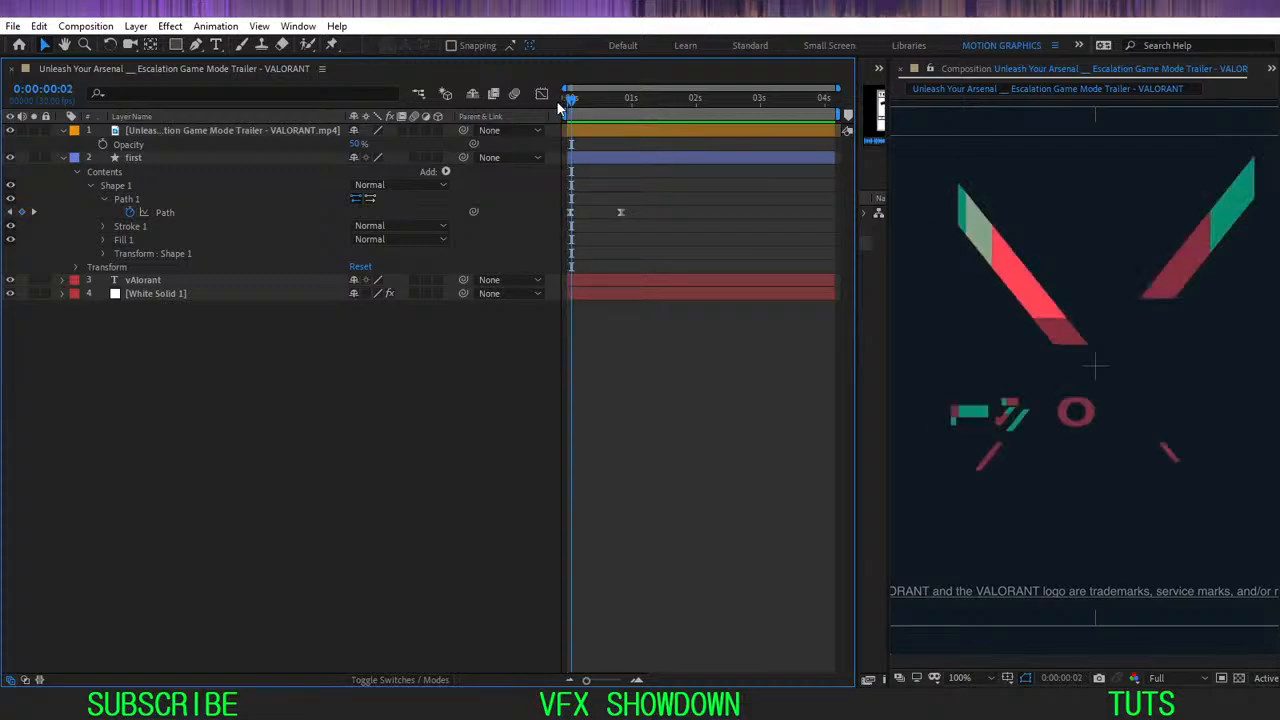
pyautogui.press('pagedown')
pyautogui.press('pagedown')
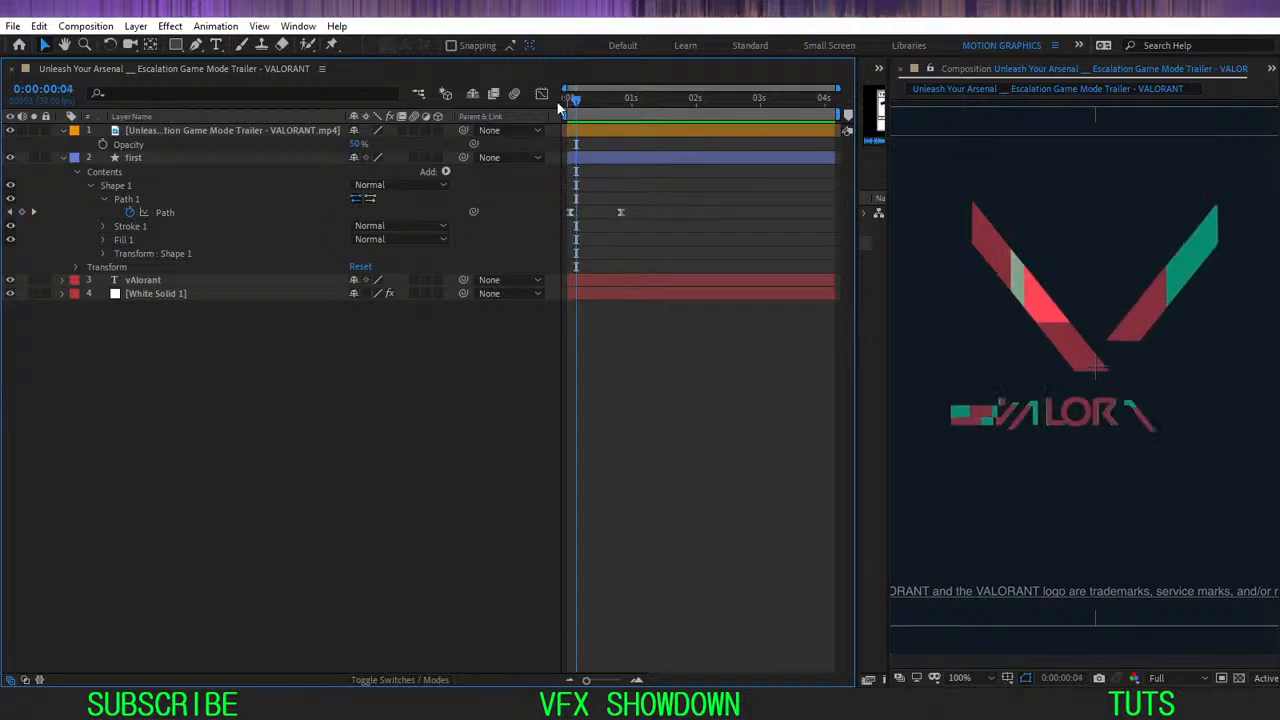
pyautogui.click(10, 131)
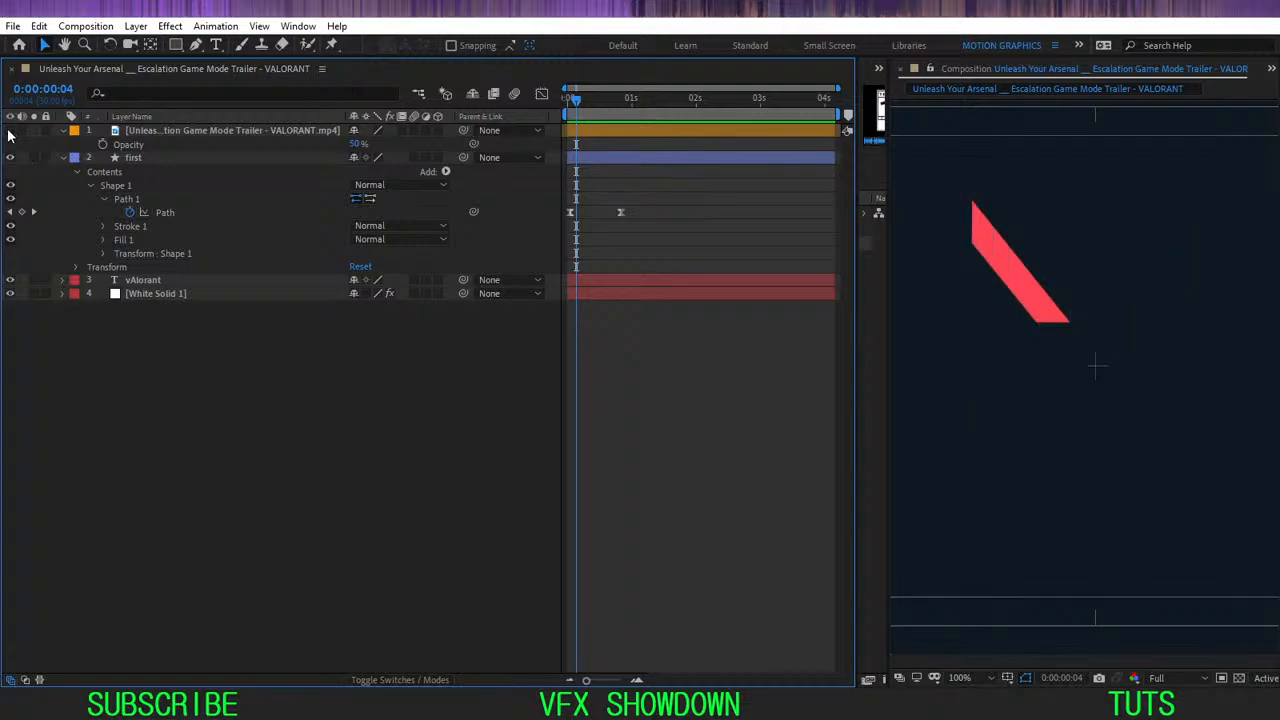
pyautogui.click(10, 131)
pyautogui.click(10, 131)
pyautogui.click(10, 131)
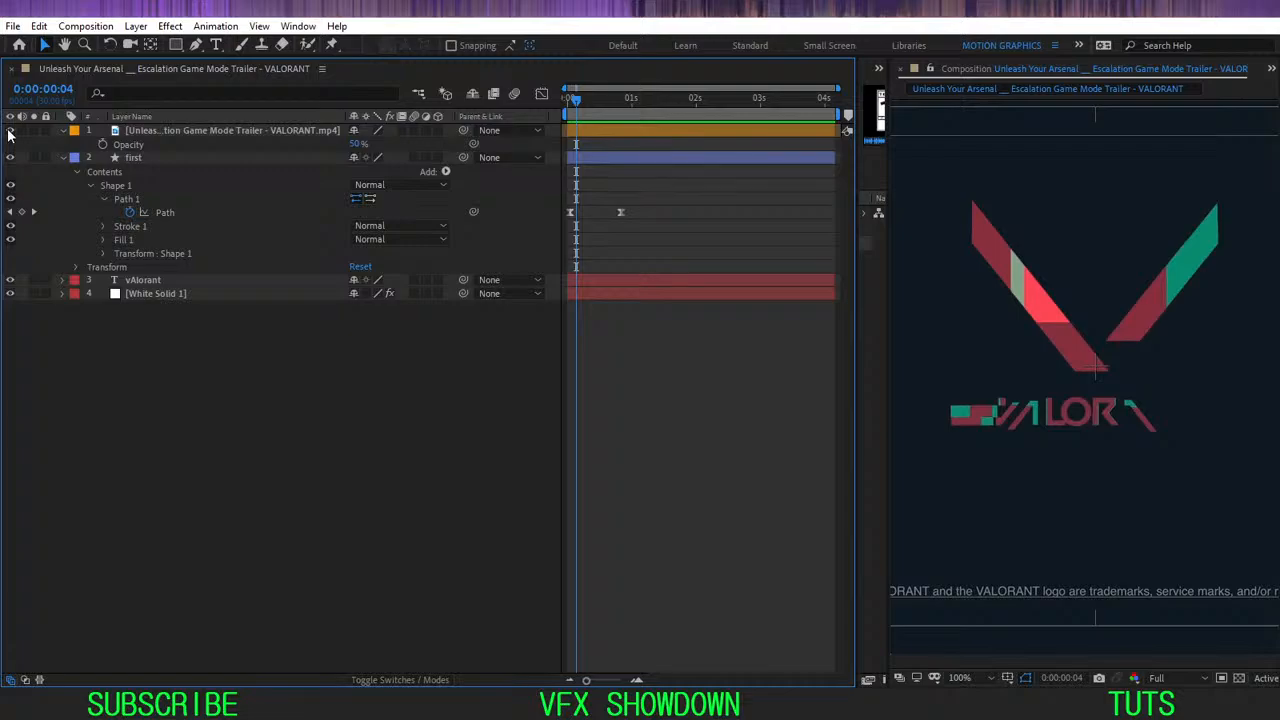
pyautogui.moveTo(577, 104); pyautogui.dragTo(565, 109)
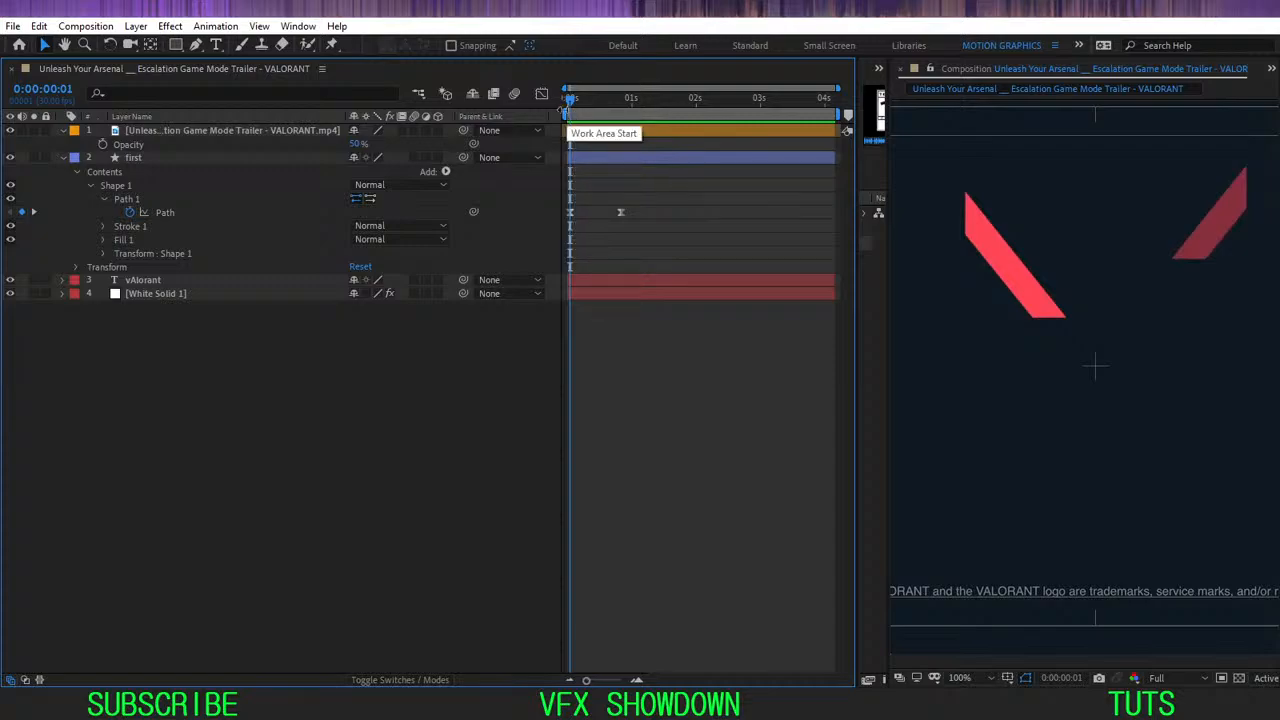
pyautogui.press('pagedown')
pyautogui.press('pagedown')
pyautogui.press('pagedown')
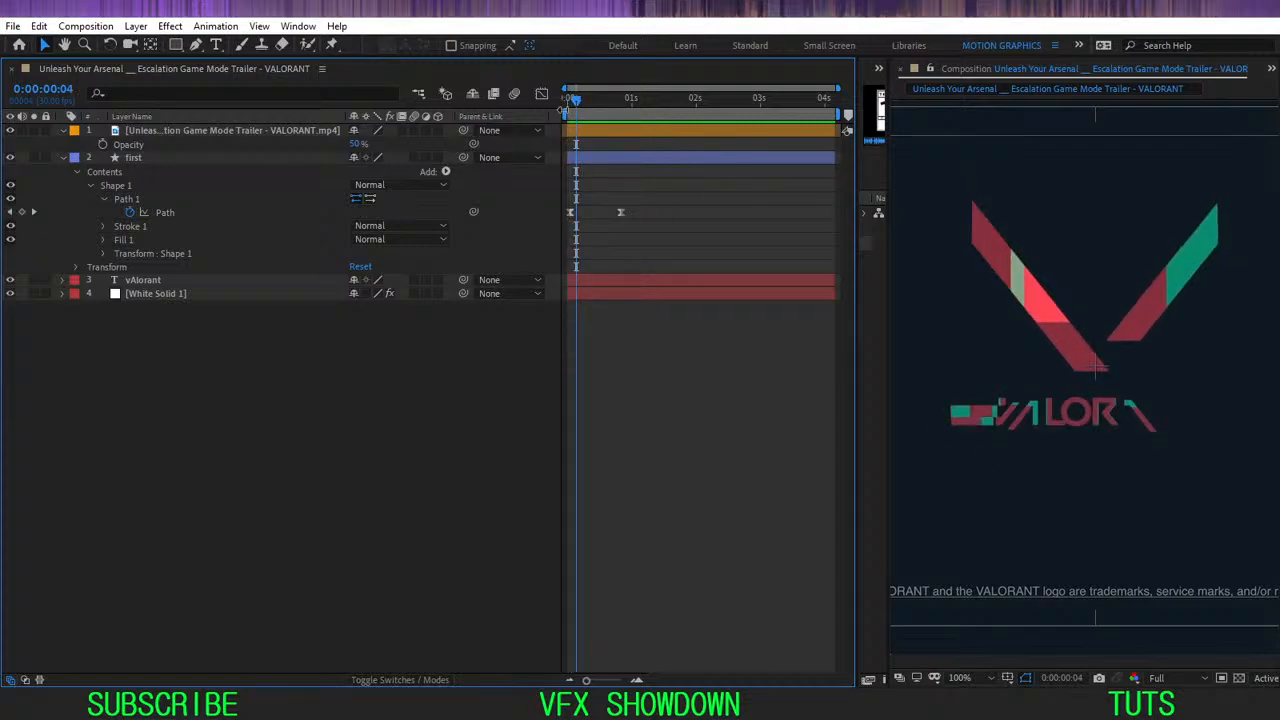
# - Return to 0:00:00:01 and delete the second Path keyframe of the first shape
pyautogui.press('pageup')
pyautogui.press('pageup')
pyautogui.press('pageup')
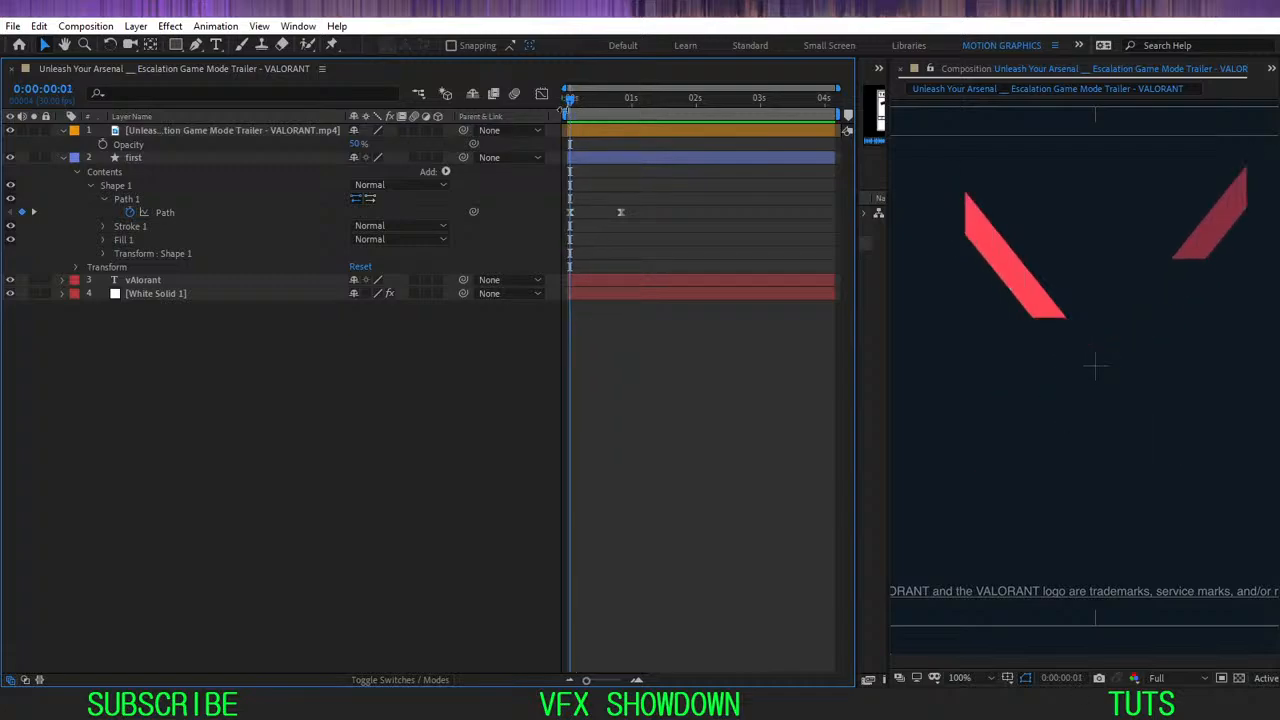
pyautogui.moveTo(632, 180); pyautogui.dragTo(603, 247)
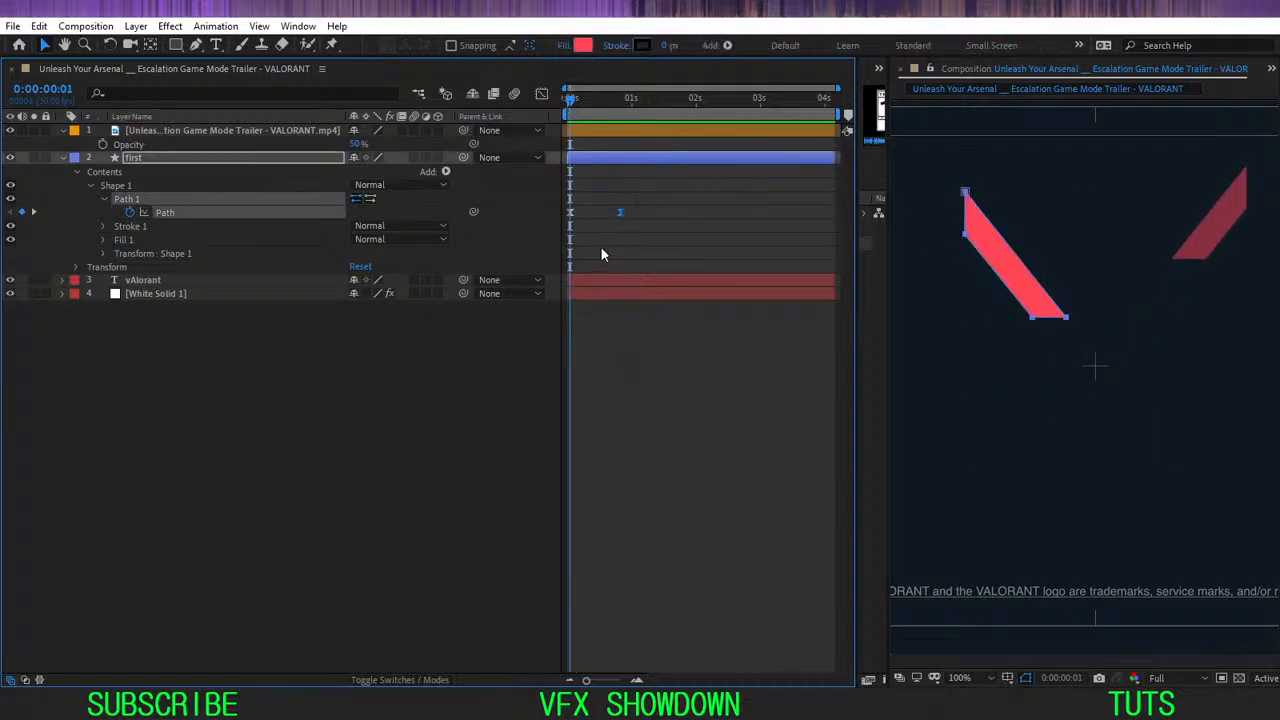
pyautogui.press('Delete')
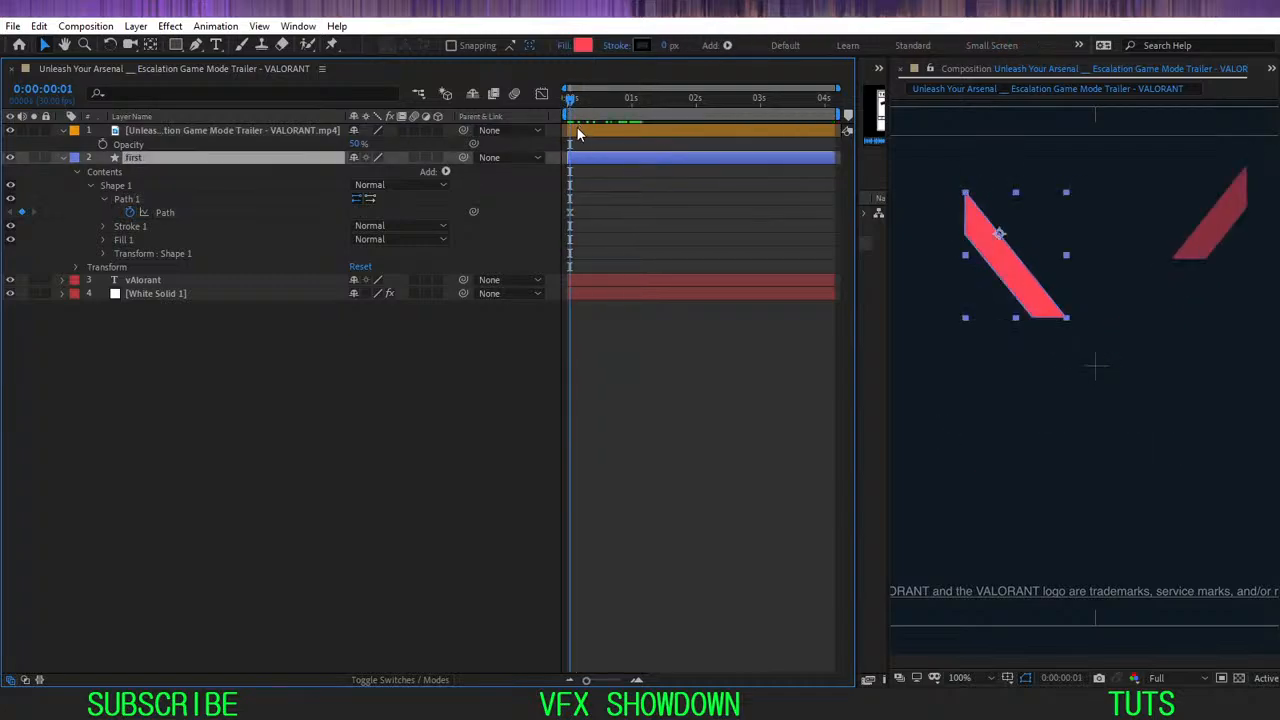
# - At 0:00:00:05, extend the first shape's two lower path points down to the lower end of the trailer's left V piece
pyautogui.press('pagedown')
pyautogui.press('pagedown')
pyautogui.press('pagedown')
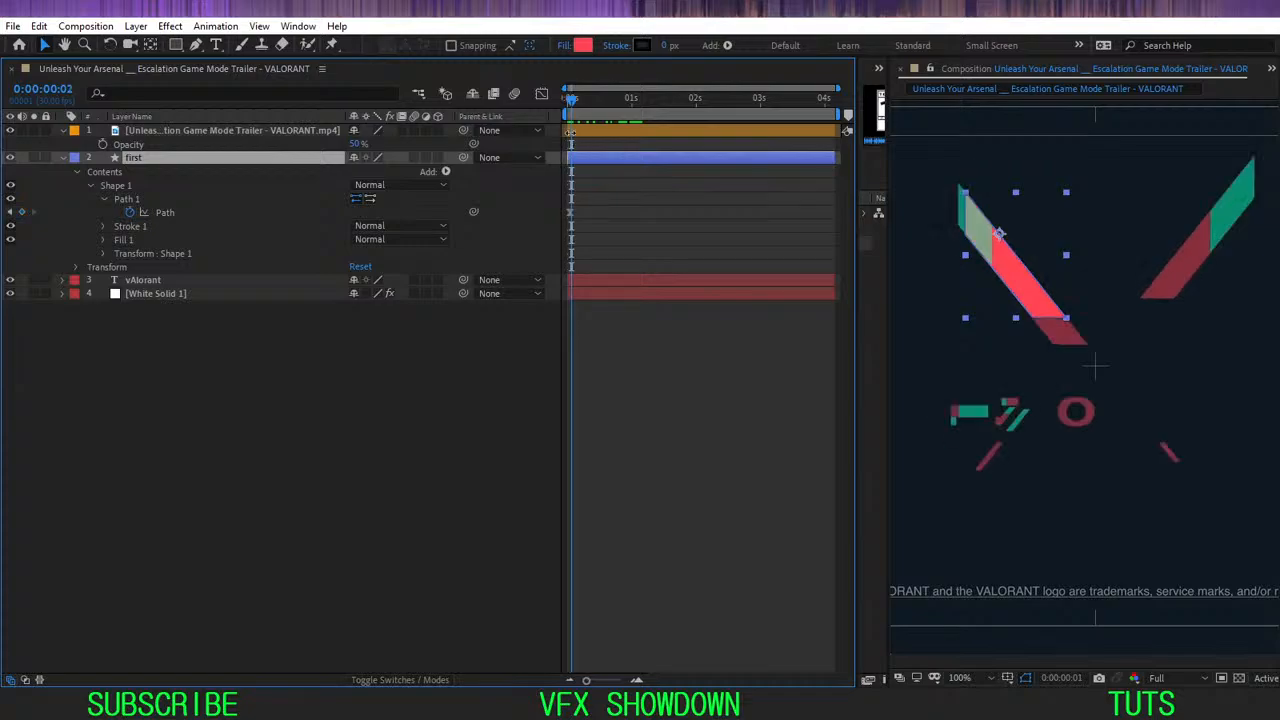
pyautogui.press('pagedown')
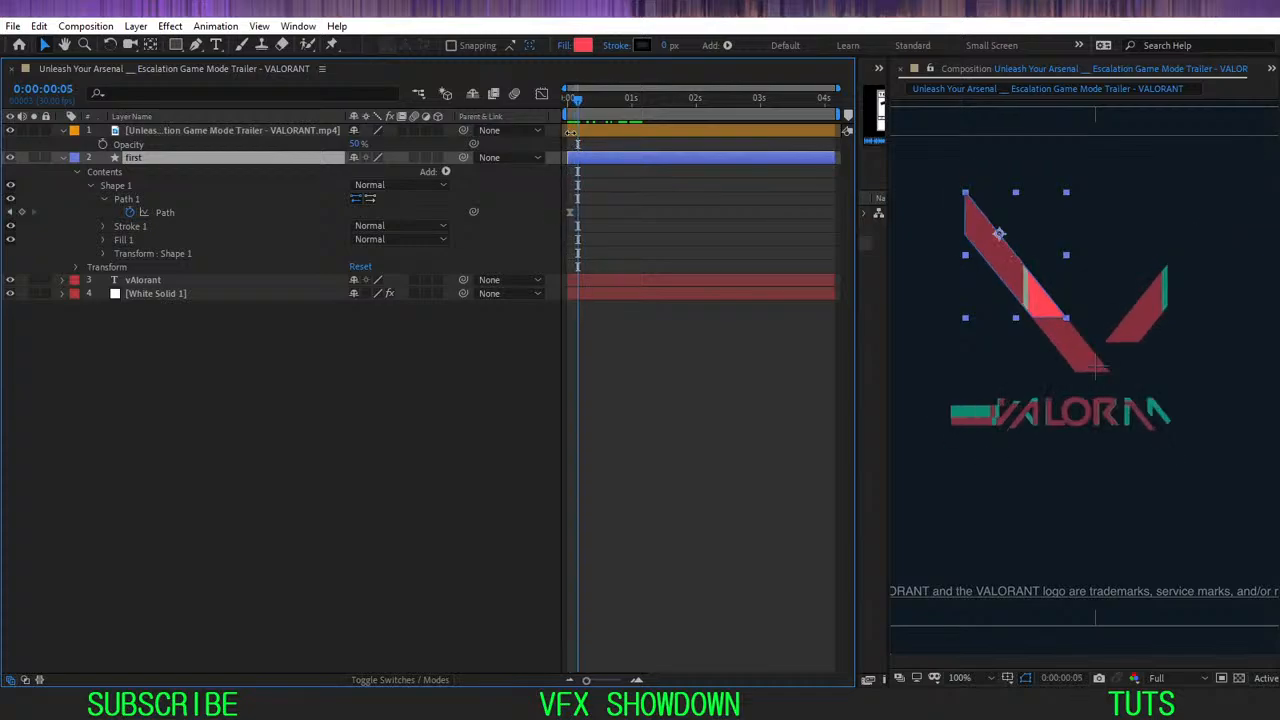
pyautogui.press('pageup')
pyautogui.press('pageup')
pyautogui.press('pagedown')
pyautogui.press('pagedown')
pyautogui.click(144, 200)
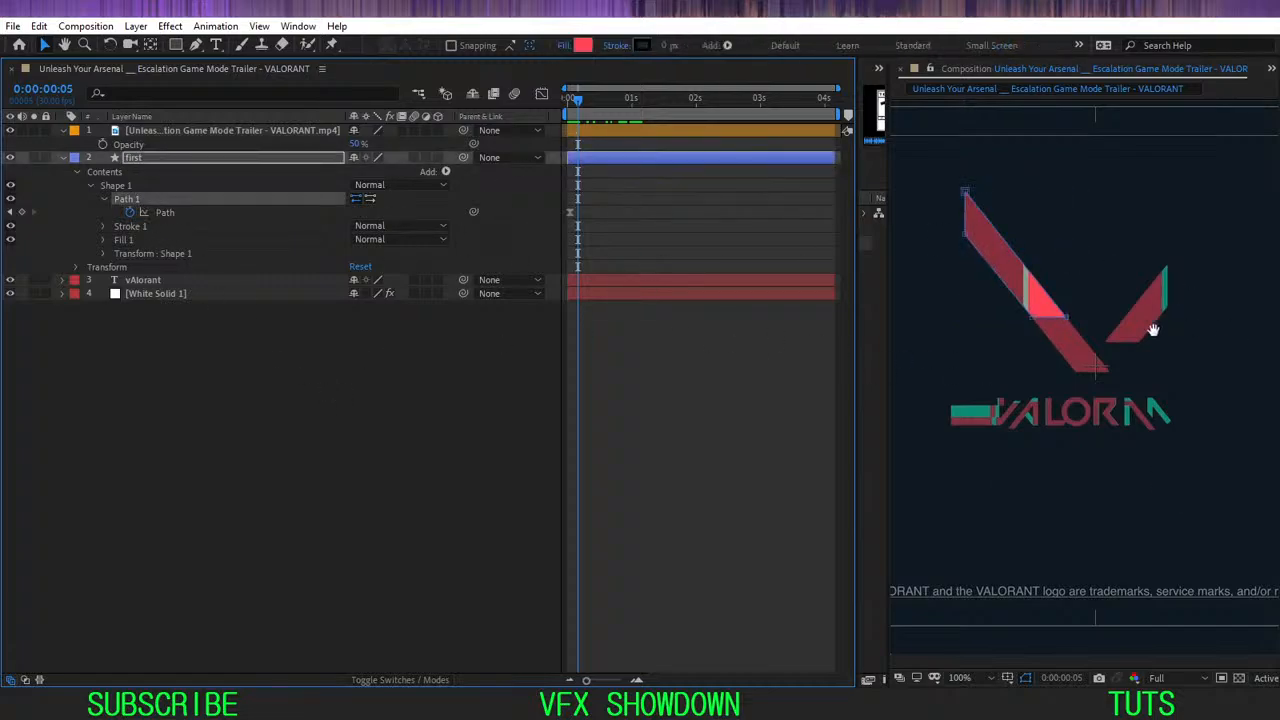
pyautogui.moveTo(1153, 329); pyautogui.dragTo(1152, 315)
pyautogui.scroll(1, 1057, 338)
pyautogui.moveTo(1062, 296); pyautogui.dragTo(1084, 325)
pyautogui.moveTo(1125, 212); pyautogui.dragTo(938, 323)
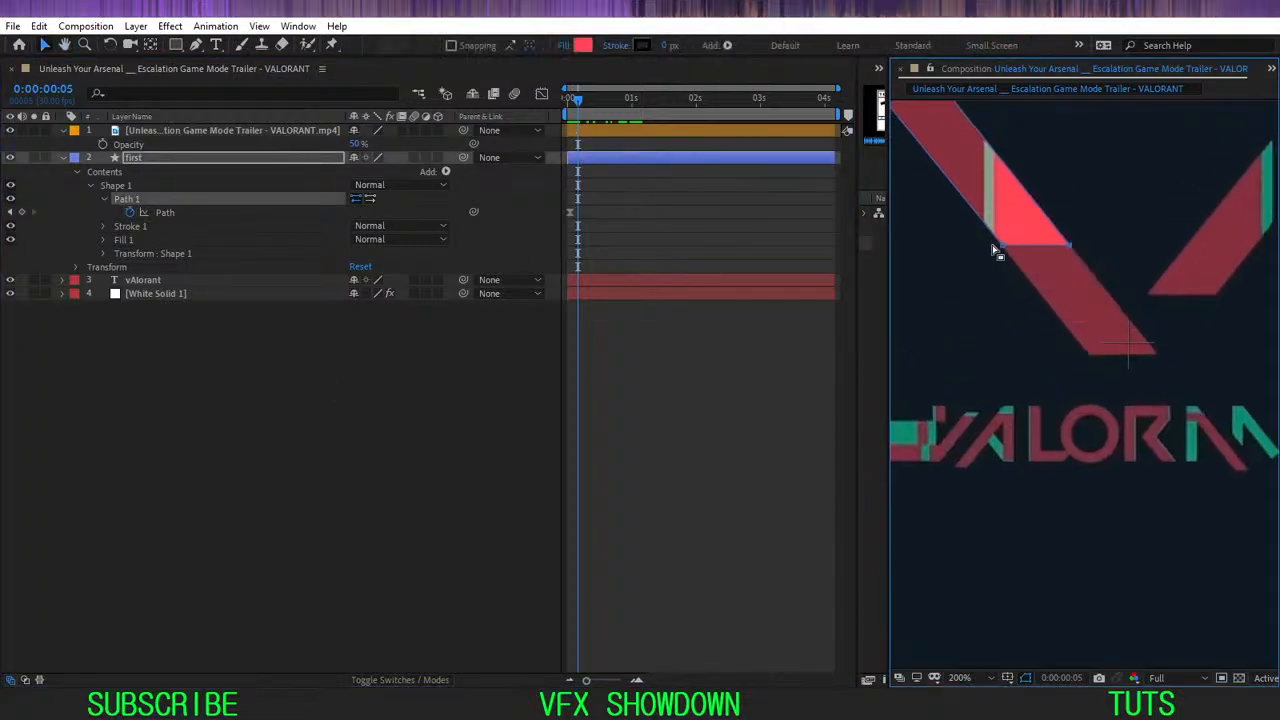
pyautogui.moveTo(1005, 252); pyautogui.dragTo(1091, 358)
pyautogui.scroll(-1, 1070, 265)
pyautogui.moveTo(1064, 302); pyautogui.dragTo(1062, 243)
# - Fine-tune the path's lower corner point at 800% magnification to match the trailer piece's tip, and deselect the shape
pyautogui.scroll(1, 1098, 308)
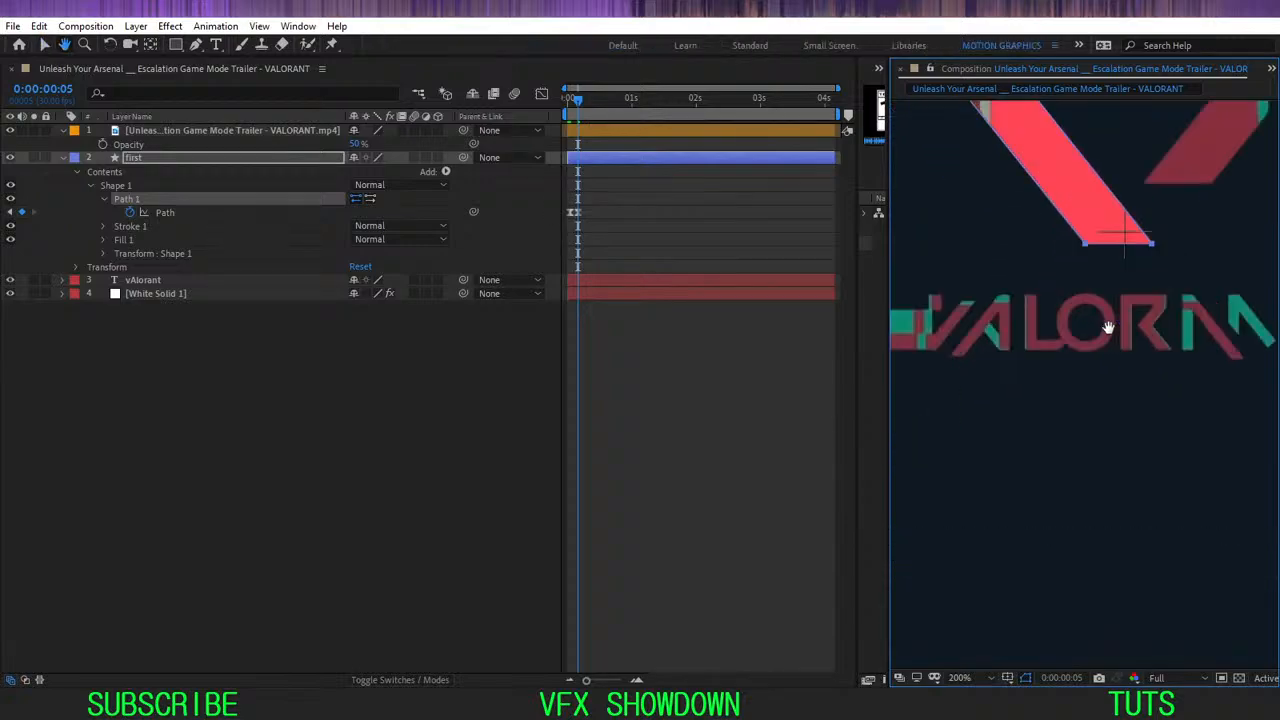
pyautogui.scroll(1, 1109, 297)
pyautogui.moveTo(1137, 258); pyautogui.dragTo(1095, 373)
pyautogui.scroll(1, 1131, 377)
pyautogui.scroll(-1, 1133, 350)
pyautogui.scroll(1, 1109, 304)
pyautogui.moveTo(1143, 282); pyautogui.dragTo(1145, 284)
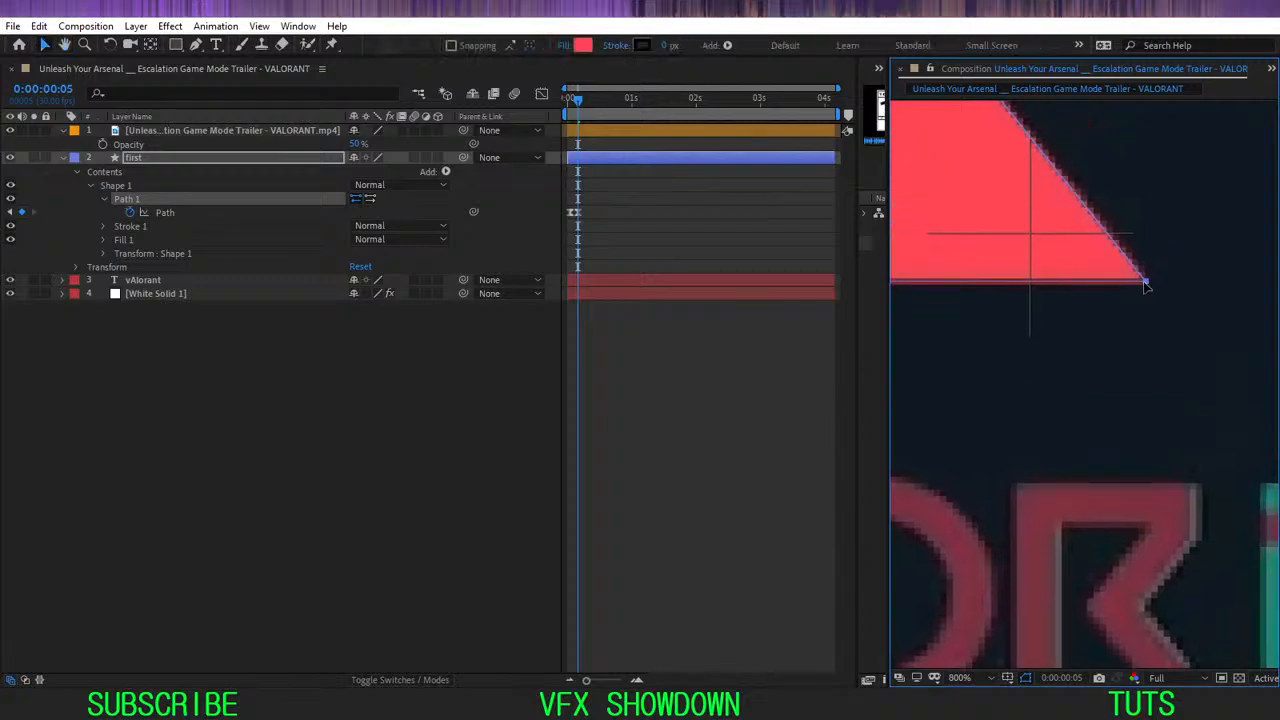
pyautogui.scroll(-2, 1132, 286)
pyautogui.moveTo(1000, 237); pyautogui.dragTo(1077, 262)
pyautogui.scroll(-1, 1072, 260)
pyautogui.click(437, 430)
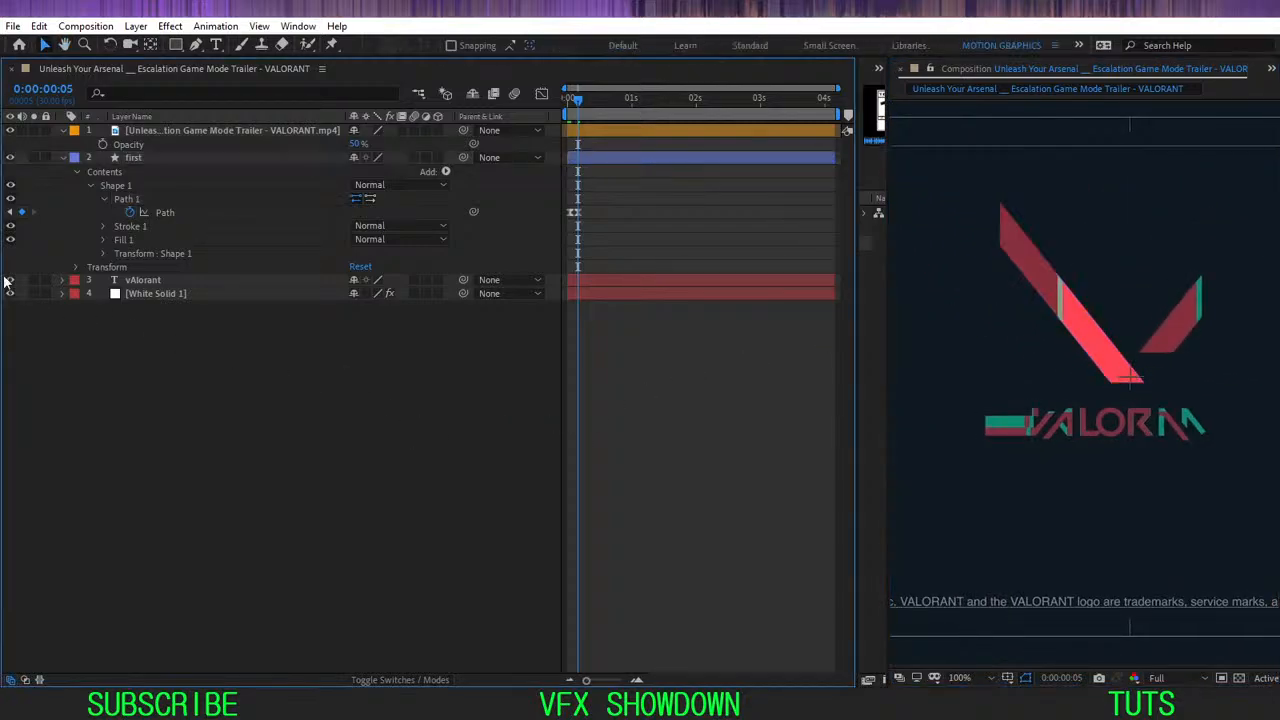
# - Hide and show the trailer layer to check the extended shape, and play the animation from the start
pyautogui.click(11, 131)
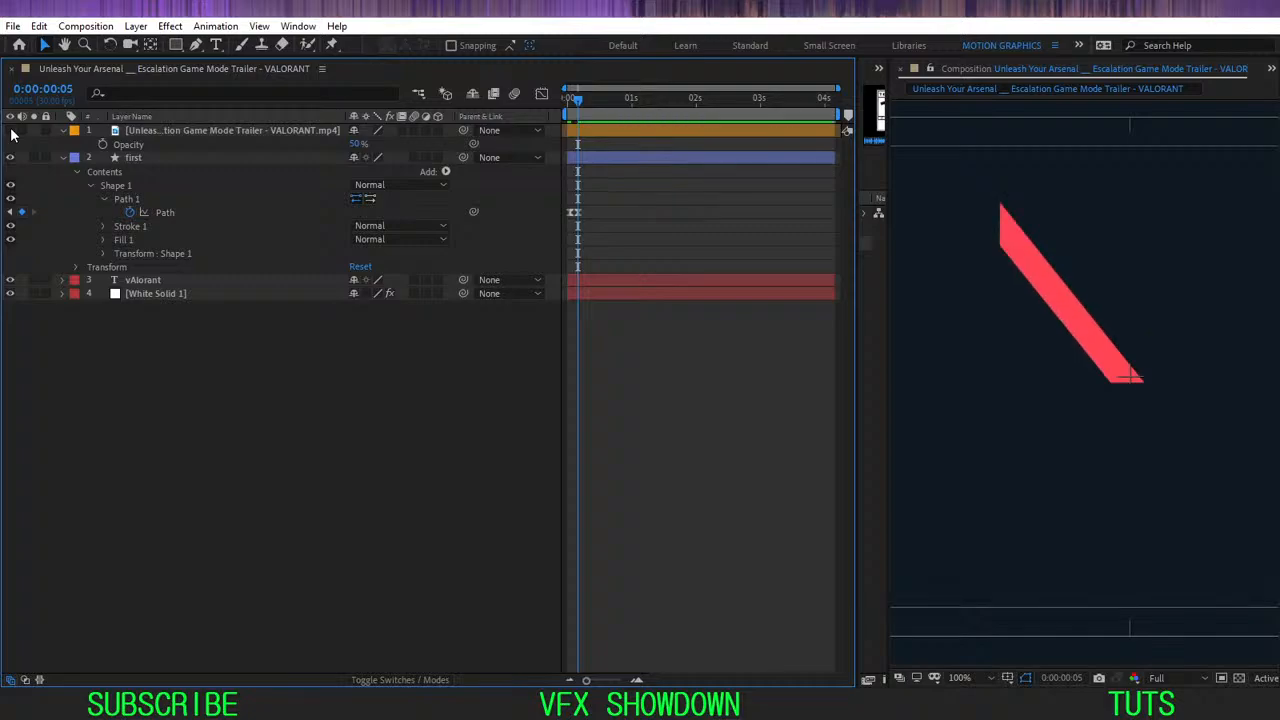
pyautogui.click(11, 131)
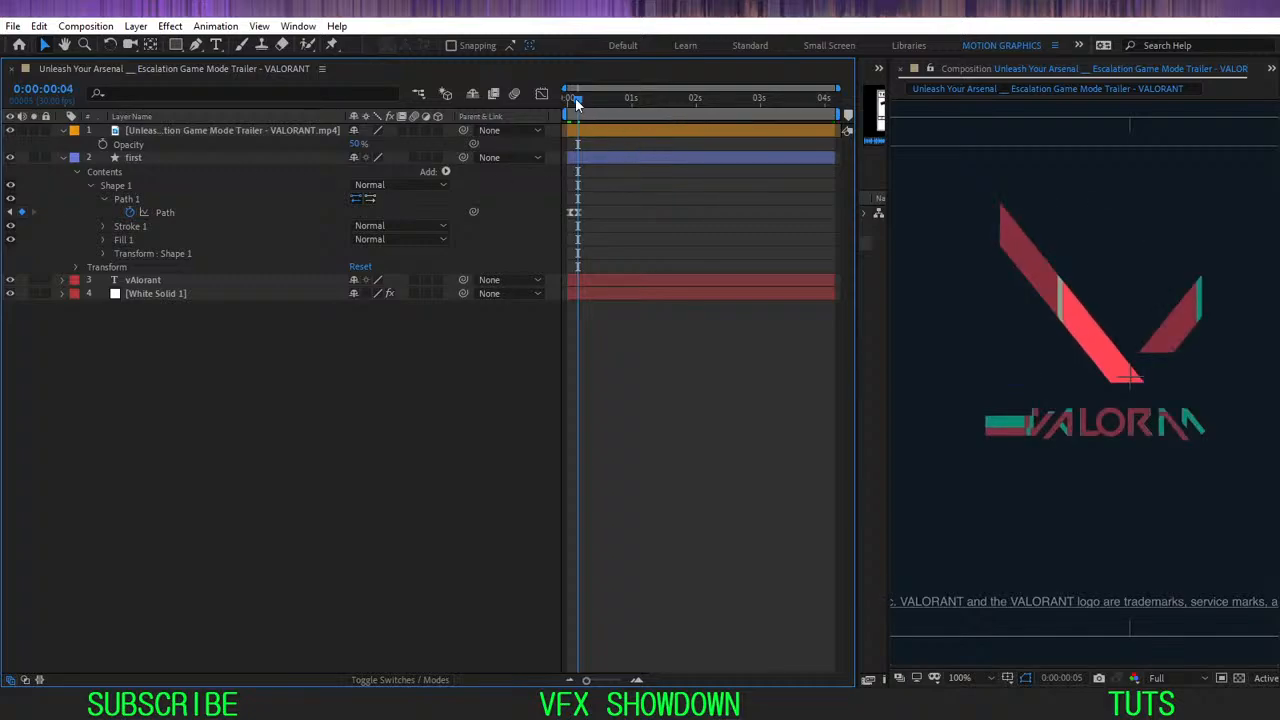
pyautogui.moveTo(576, 104); pyautogui.dragTo(567, 111)
pyautogui.press('space')
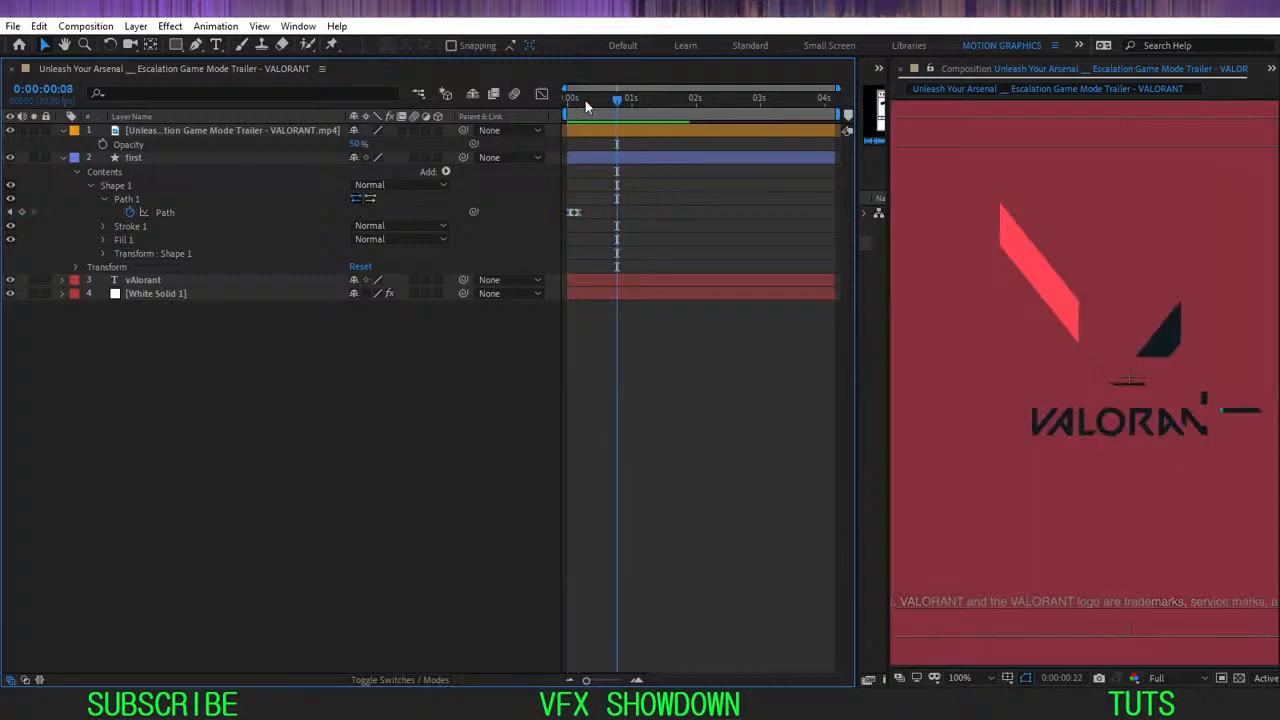
pyautogui.press('space')
# - Step back and forth through the first six frames to compare the shape's extension with the trailer
pyautogui.press('pagedown')
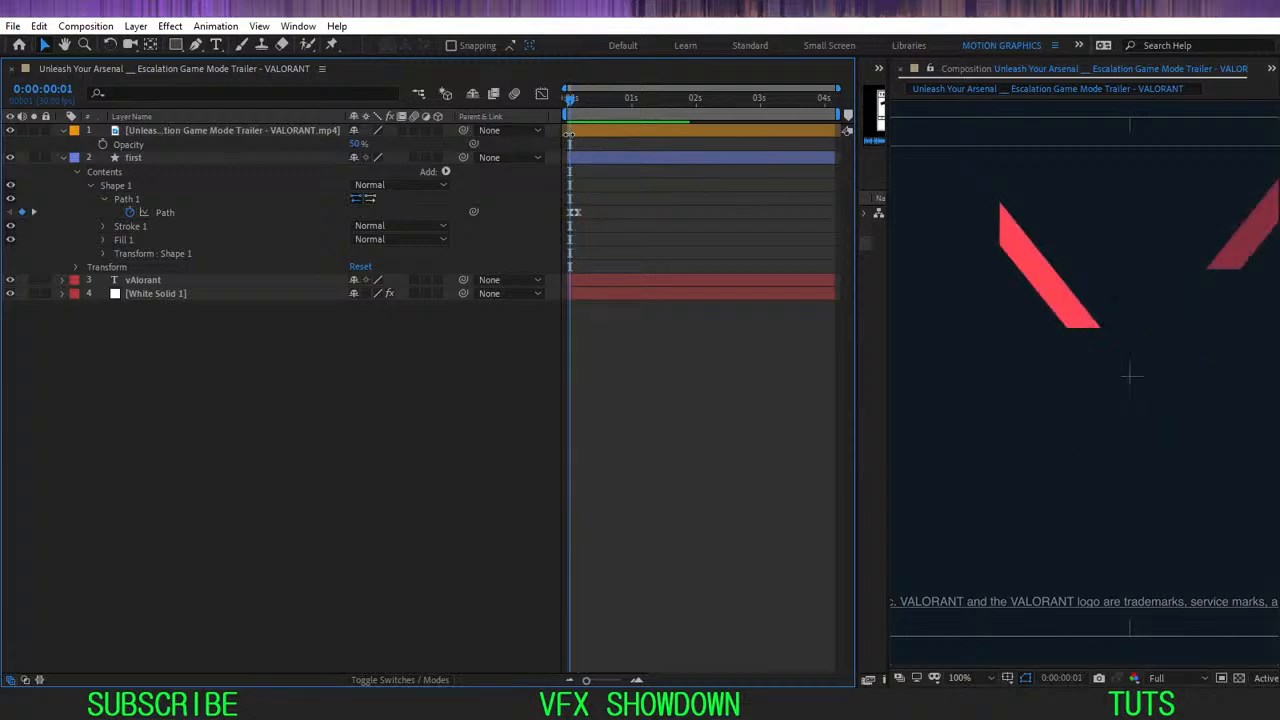
pyautogui.press('pagedown')
pyautogui.press('pagedown')
pyautogui.press('pagedown')
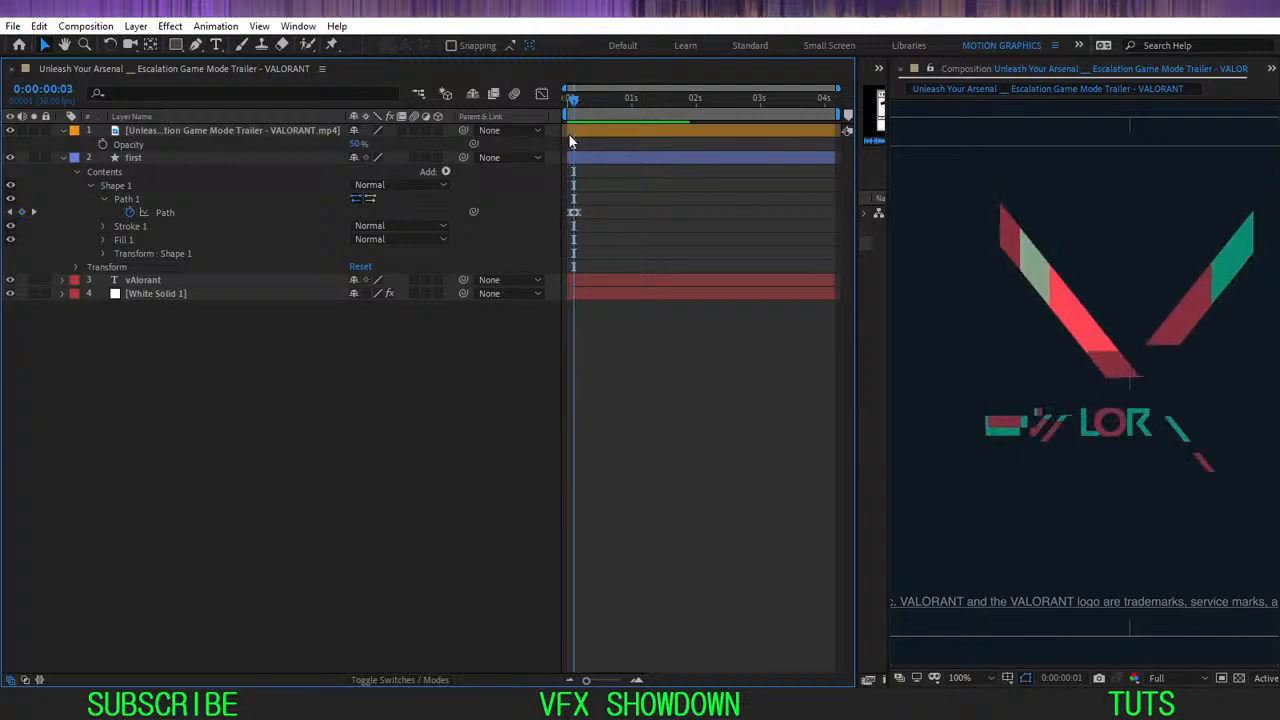
pyautogui.press('pagedown')
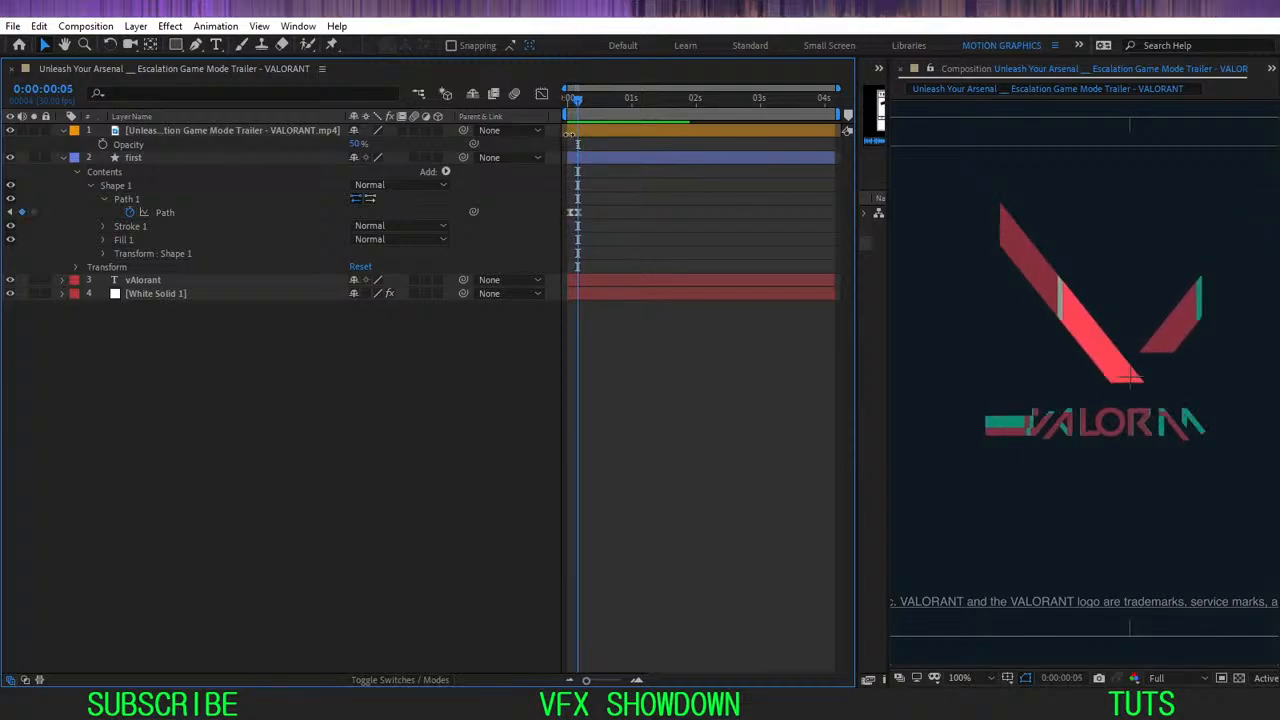
pyautogui.press('pageup')
pyautogui.press('pageup')
pyautogui.press('pageup')
pyautogui.press('pageup')
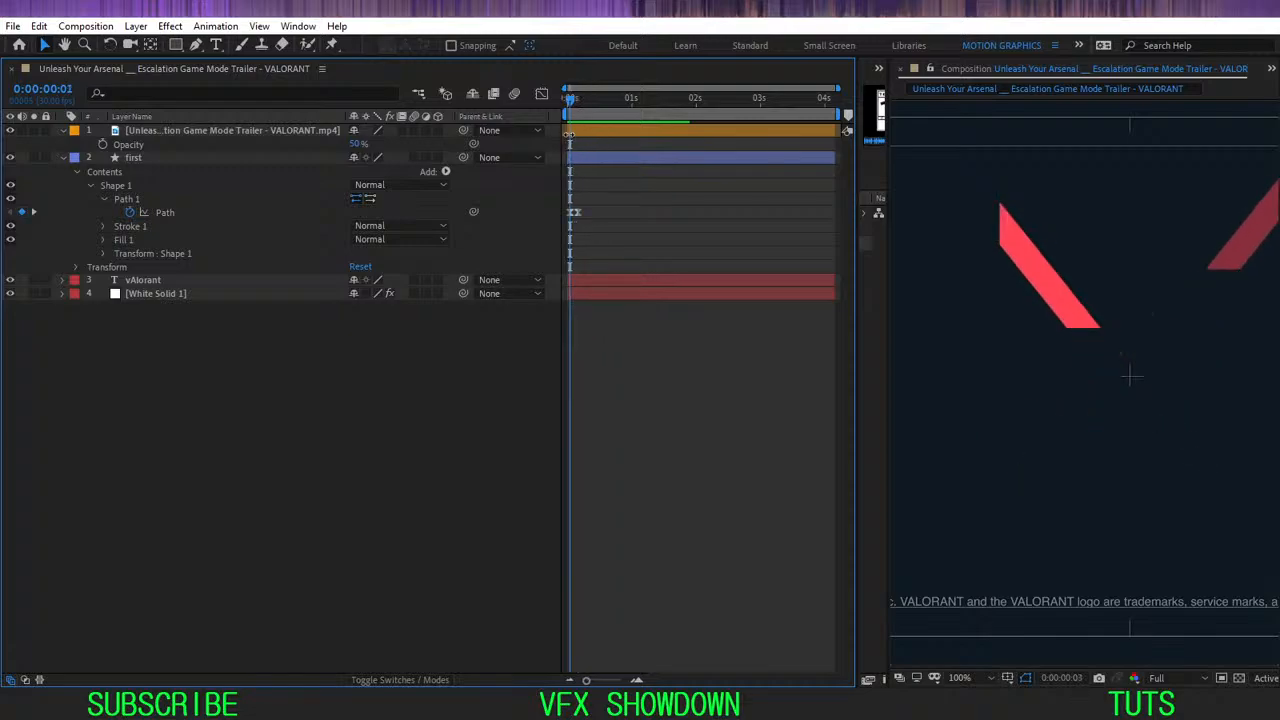
pyautogui.press('pagedown')
pyautogui.press('pagedown')
pyautogui.press('pagedown')
pyautogui.press('pagedown')
pyautogui.press('pagedown')
pyautogui.press('pagedown')
pyautogui.press('pagedown')
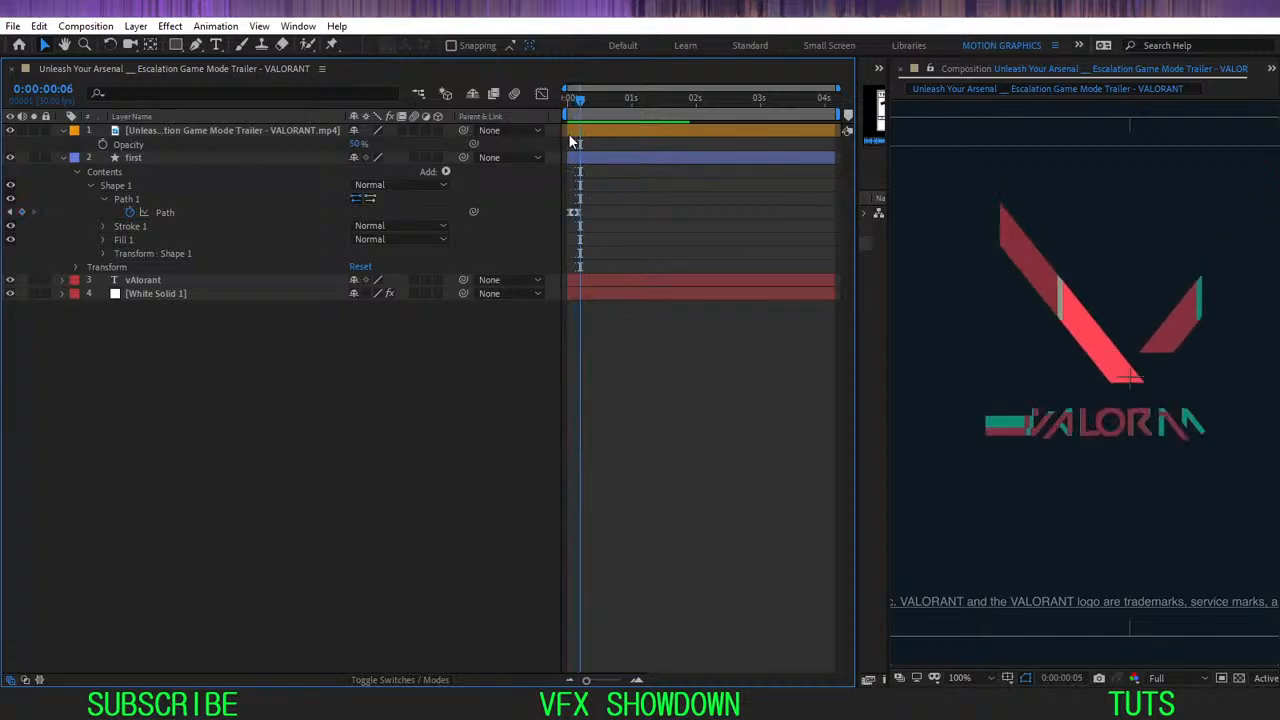
# - At 0:00:00:18, move the first shape's two upper path points down along the diagonal to the trailer piece's shortened upper edge
pyautogui.press('pagedown')
pyautogui.press('pagedown')
pyautogui.press('pagedown')
pyautogui.press('pagedown')
pyautogui.press('pagedown')
pyautogui.press('pagedown')
pyautogui.press('pagedown')
pyautogui.press('pagedown')
pyautogui.press('pagedown')
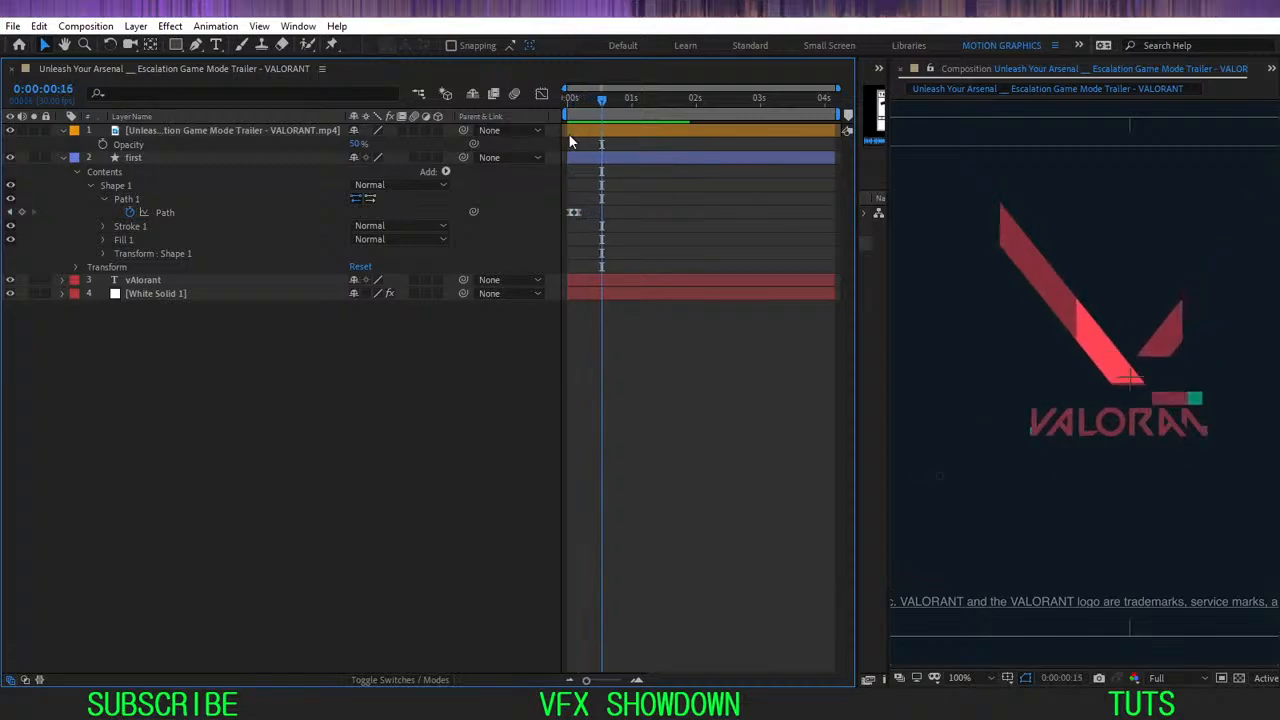
pyautogui.press('pagedown')
pyautogui.click(133, 189)
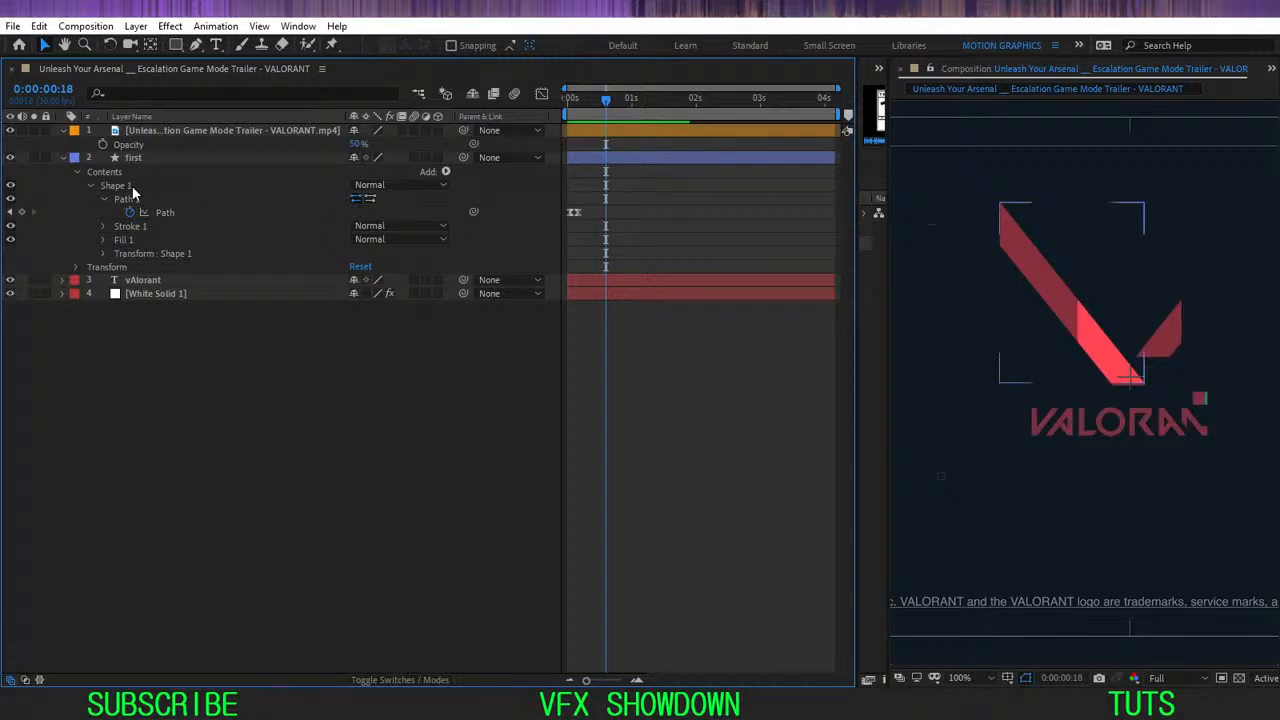
pyautogui.click(128, 202)
pyautogui.click(1044, 206)
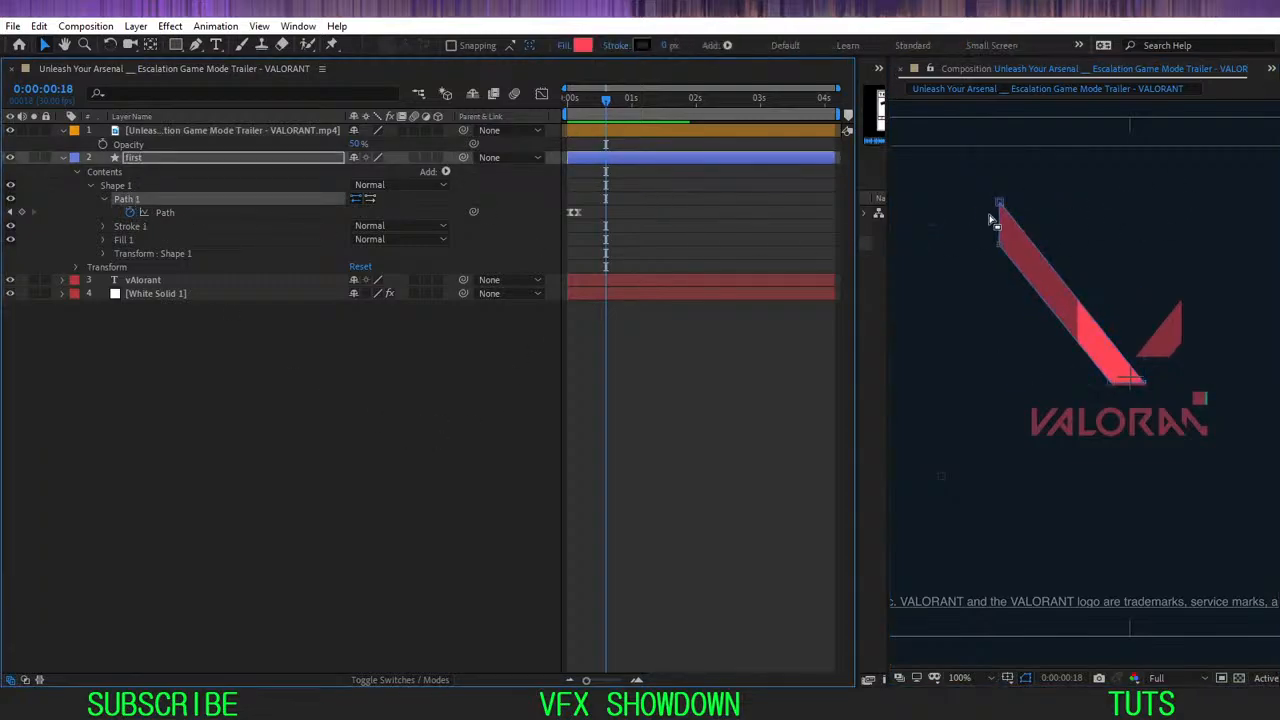
pyautogui.moveTo(973, 178); pyautogui.dragTo(1020, 287)
pyautogui.moveTo(999, 203)
pyautogui.mouseDown()
pyautogui.moveTo(1054, 292)
pyautogui.moveTo(1077, 297)
pyautogui.mouseUp()
pyautogui.scroll(4, 1077, 297)
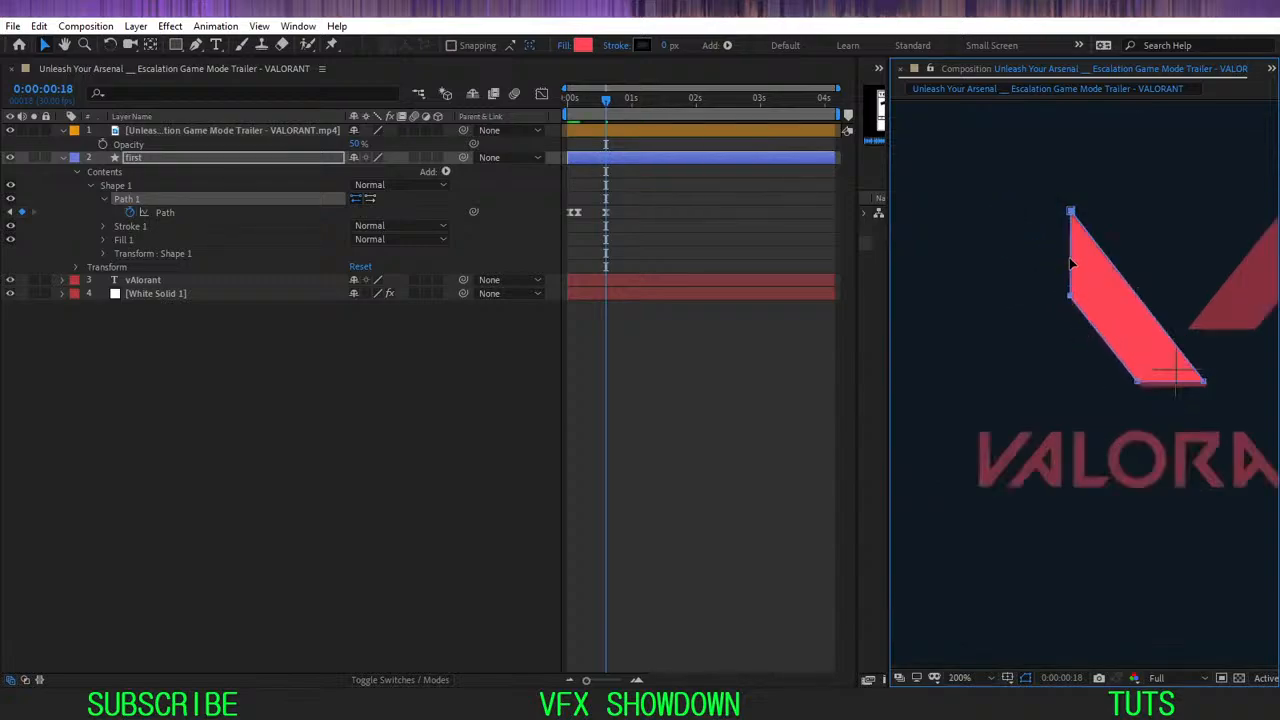
pyautogui.scroll(1, 1047, 232)
pyautogui.moveTo(1027, 130); pyautogui.dragTo(1021, 215)
pyautogui.scroll(-3, 1046, 158)
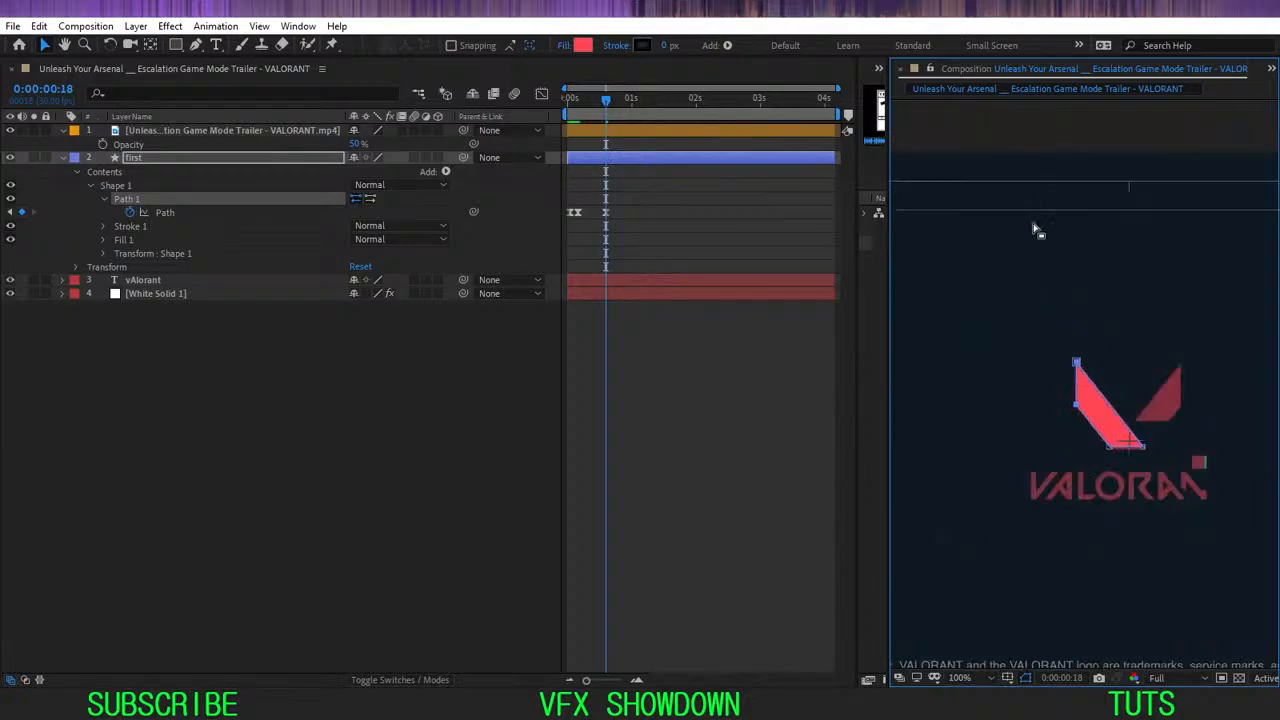
pyautogui.click(993, 304)
pyautogui.moveTo(1006, 318); pyautogui.dragTo(1010, 269)
pyautogui.click(715, 350)
# - Play the three-keyframe path animation from the start against the trailer, and again with the trailer layer hidden
pyautogui.moveTo(589, 104); pyautogui.dragTo(558, 125)
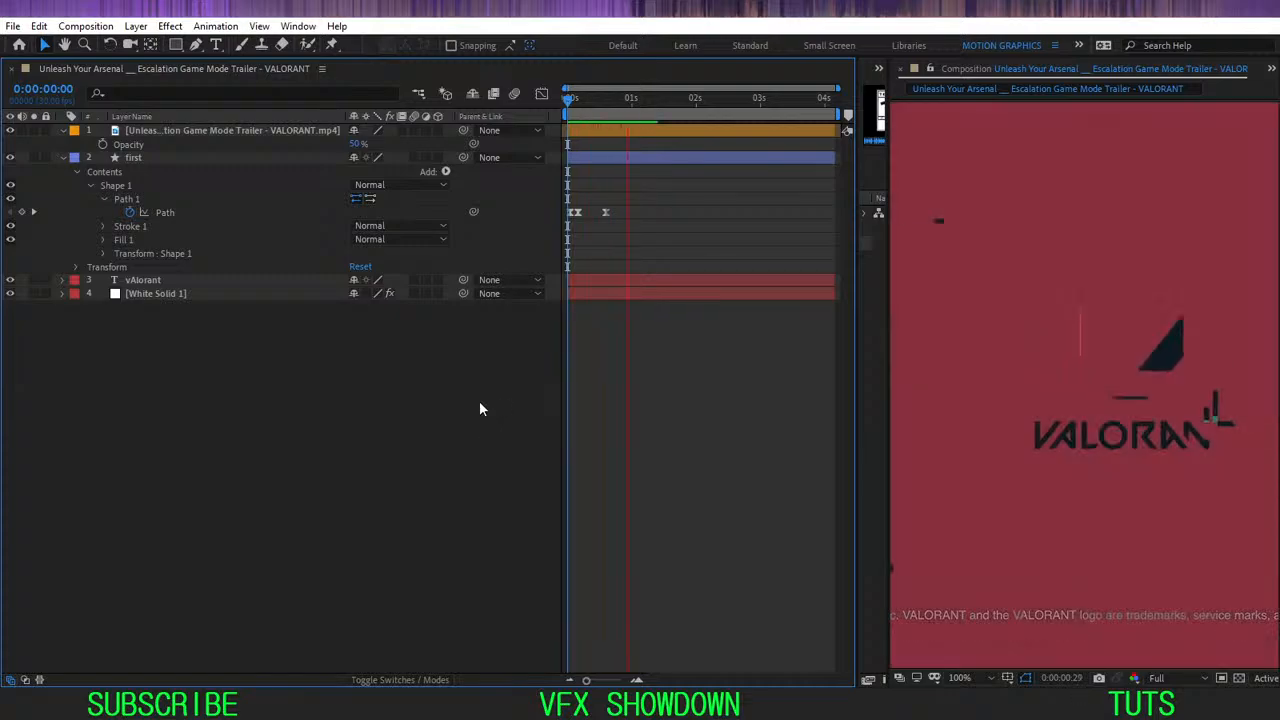
pyautogui.press('space')
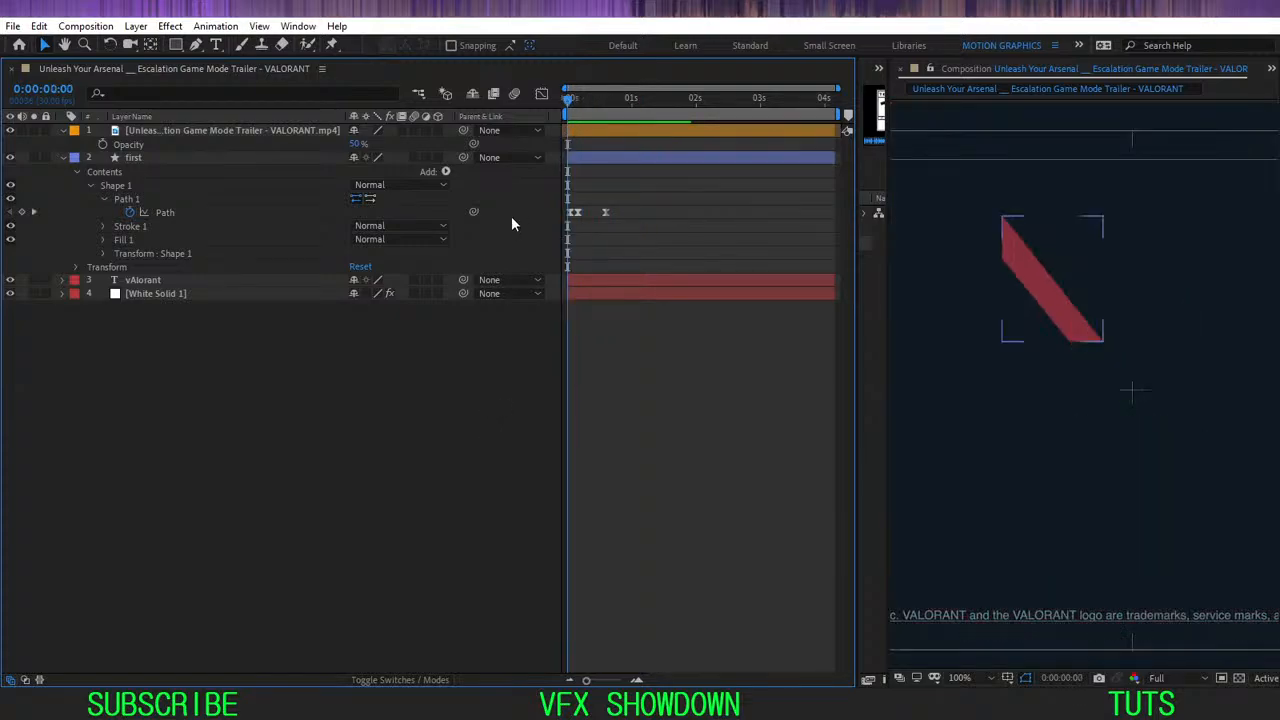
pyautogui.press('space')
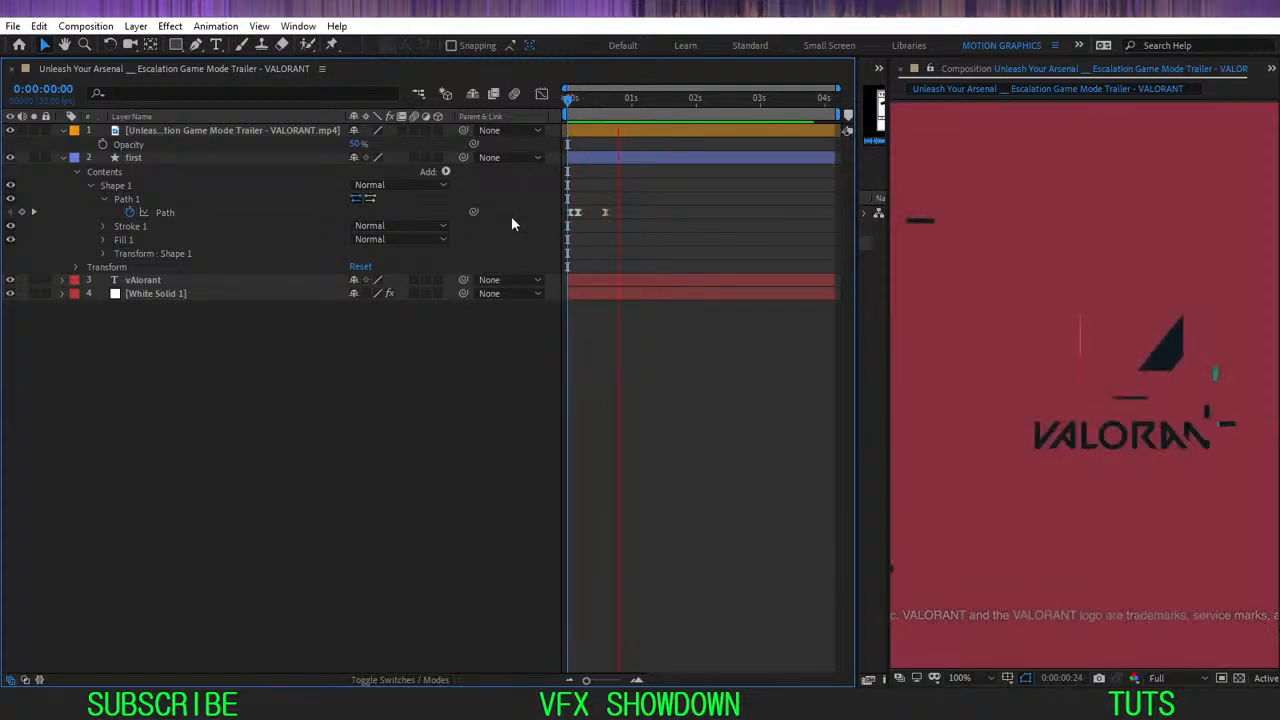
pyautogui.click(10, 131)
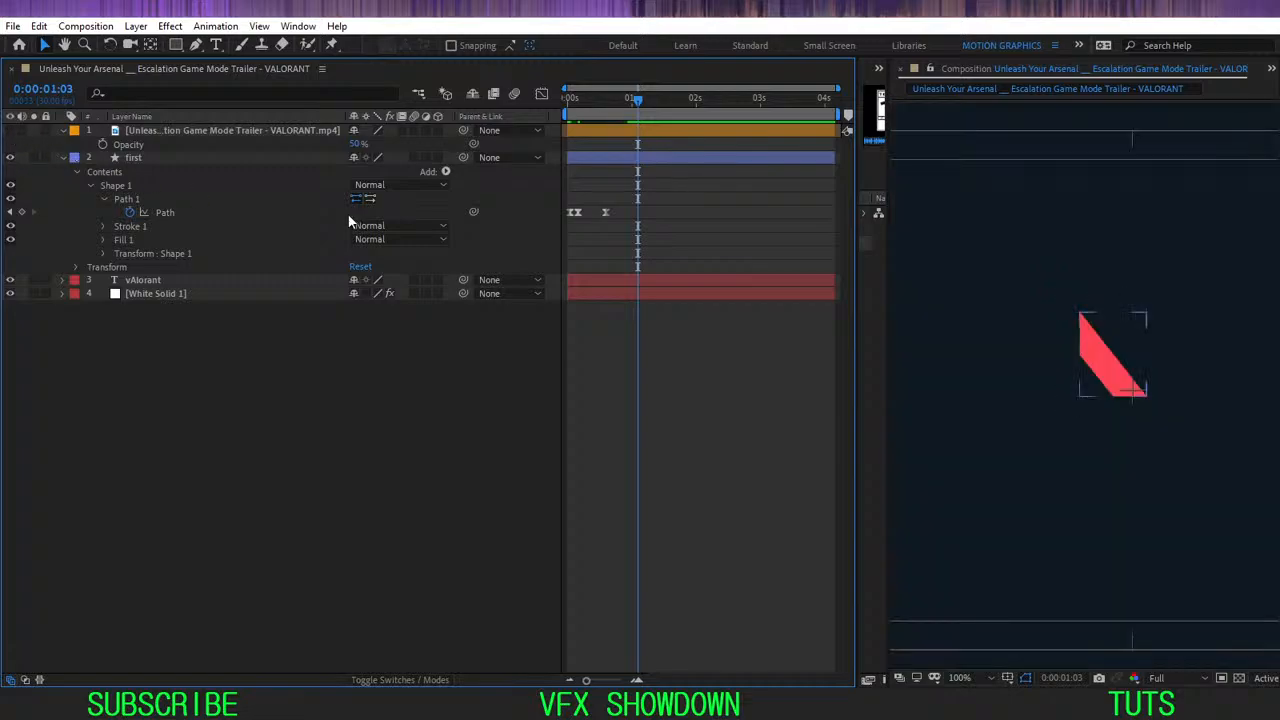
pyautogui.press('space')
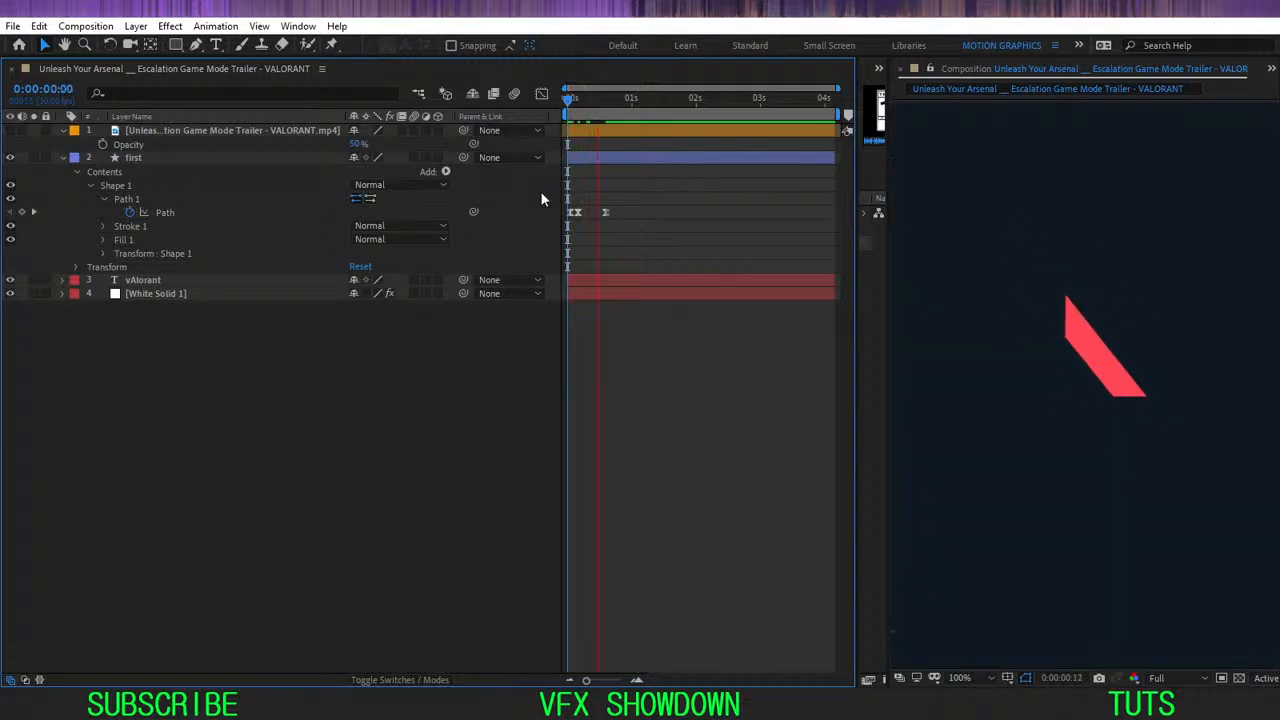
pyautogui.press('space')
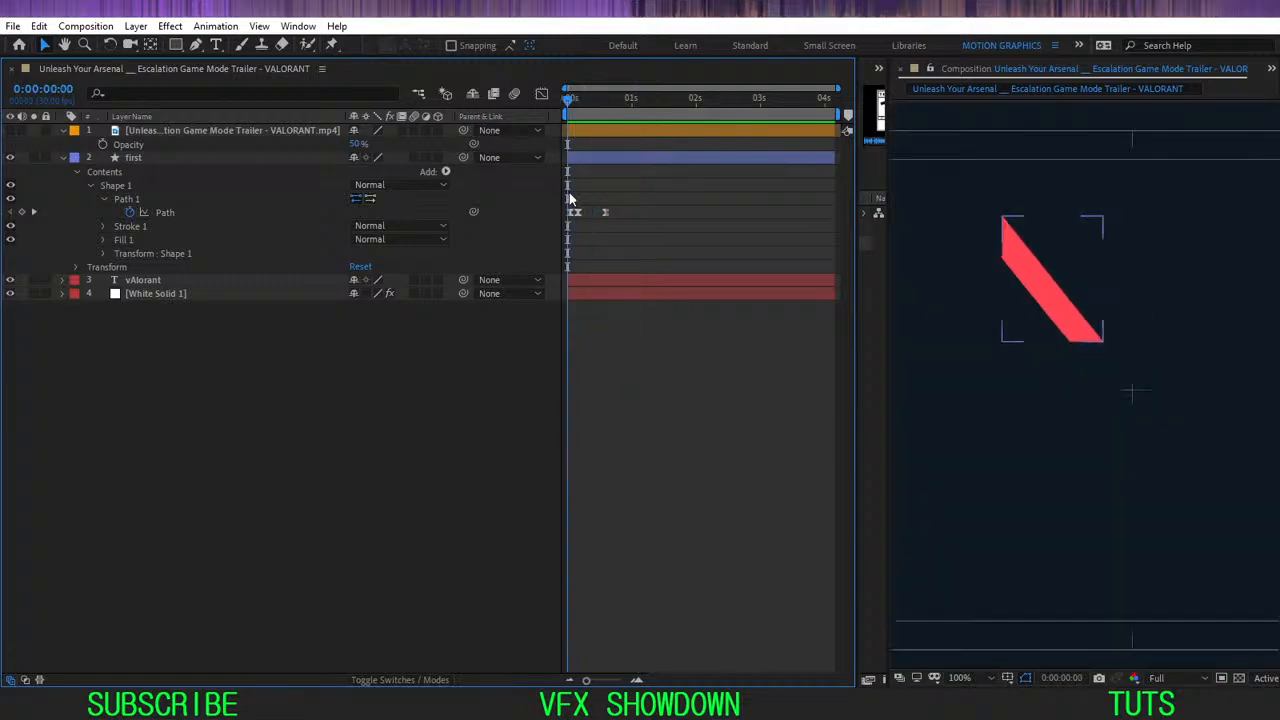
# - Delete the middle path keyframe of the first shape and play the animation from the start
pyautogui.press('=')
pyautogui.moveTo(589, 213); pyautogui.dragTo(601, 217)
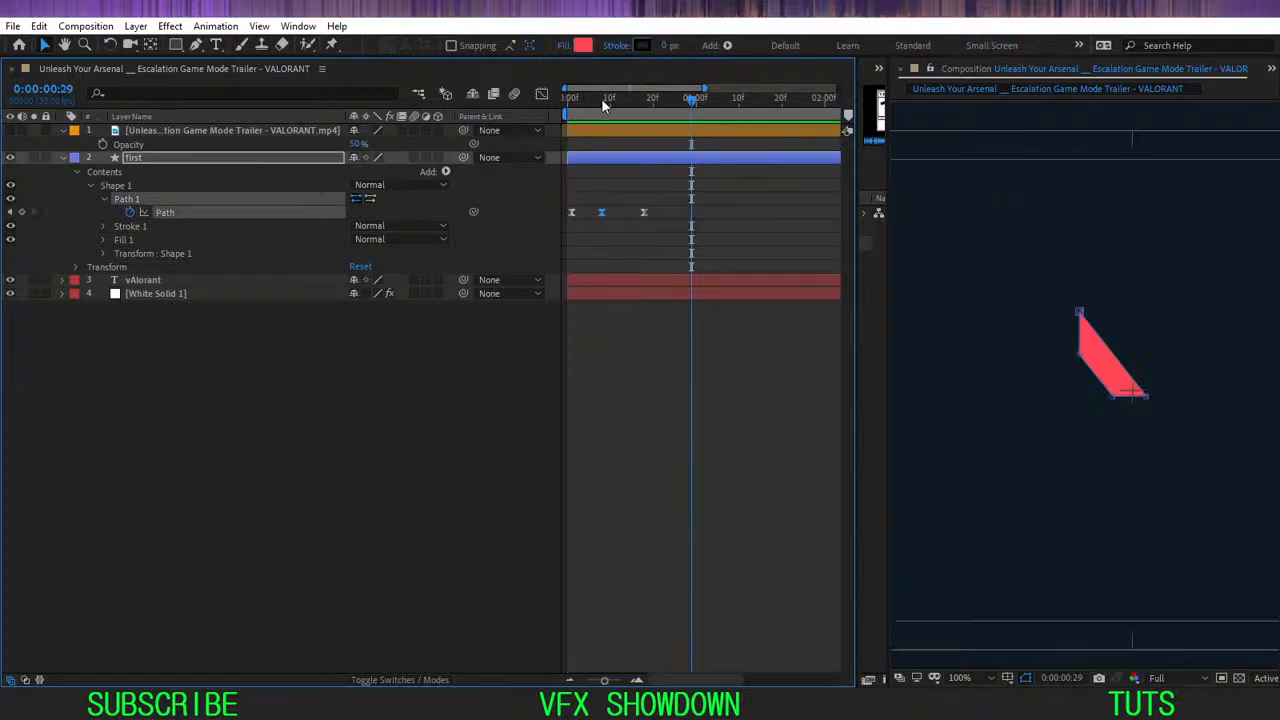
pyautogui.click(601, 98)
pyautogui.press('Delete')
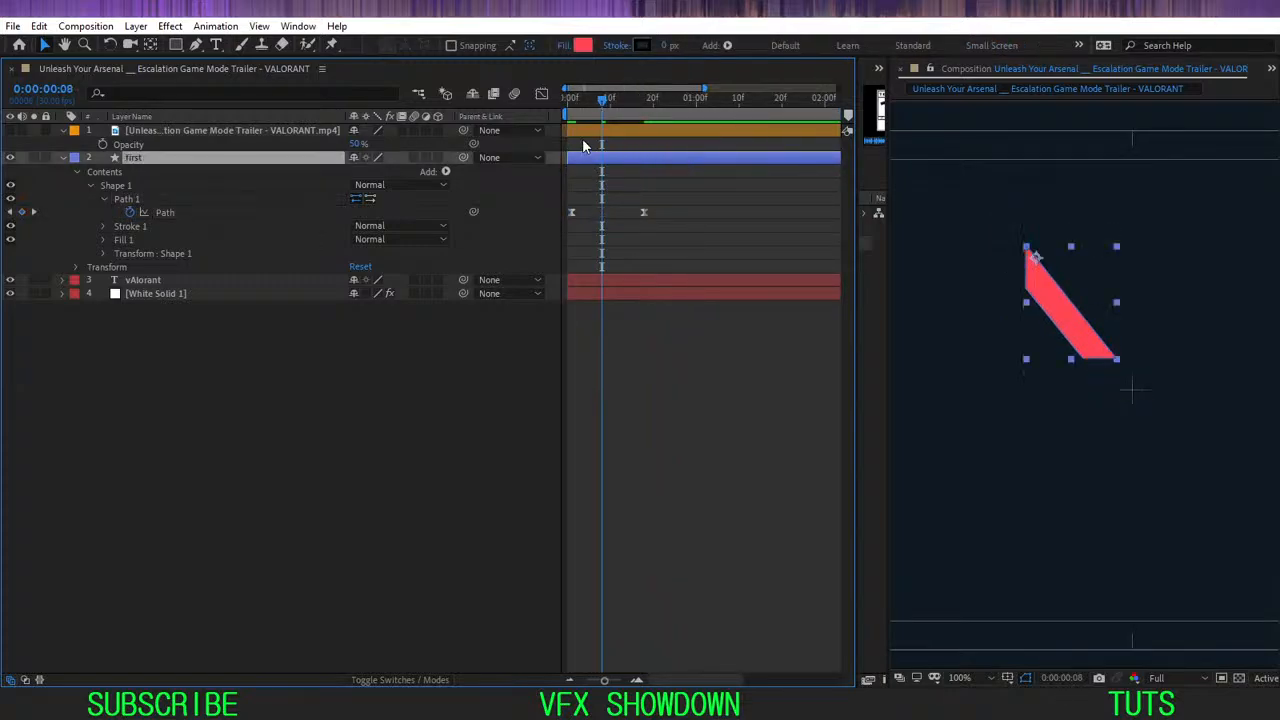
pyautogui.moveTo(589, 99); pyautogui.dragTo(515, 157)
pyautogui.press('space')
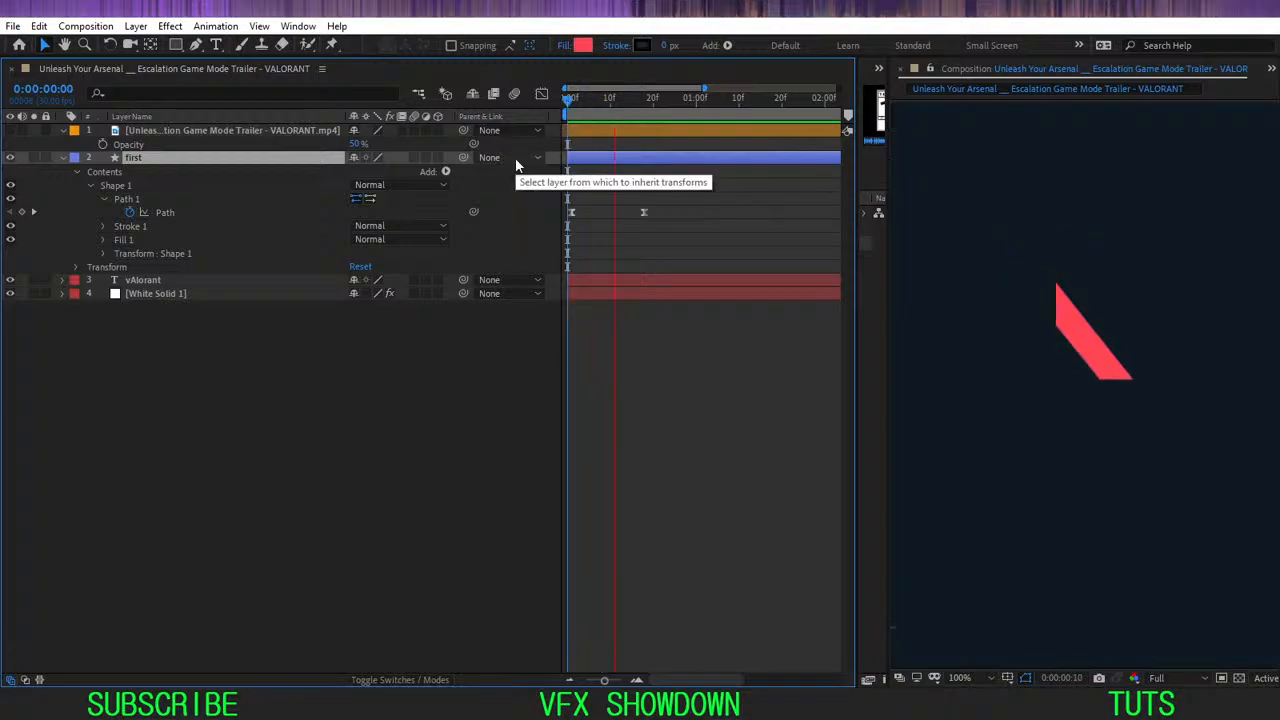
# - Reshape the speed graph of the two remaining path keyframes with 100% influence for a fast start and slow finish, and play the animation
pyautogui.moveTo(593, 98); pyautogui.dragTo(534, 151)
pyautogui.click(645, 213)
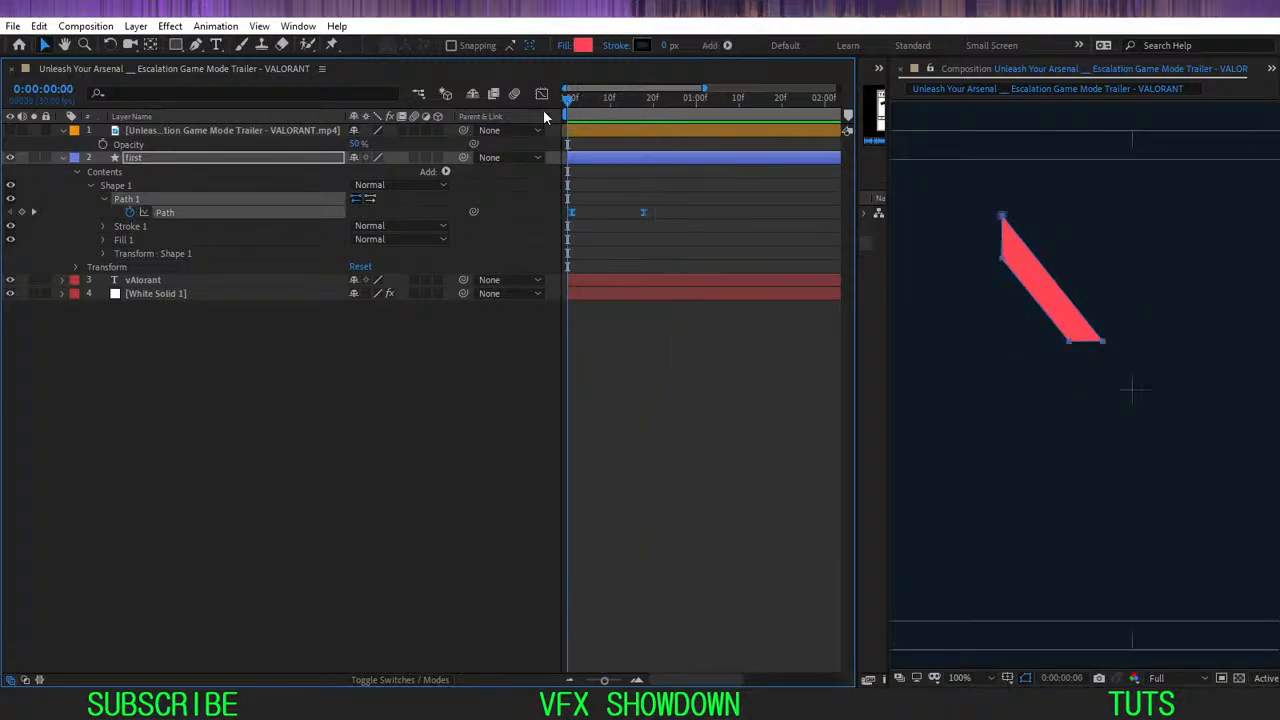
pyautogui.click(541, 93)
pyautogui.moveTo(666, 591); pyautogui.dragTo(575, 563)
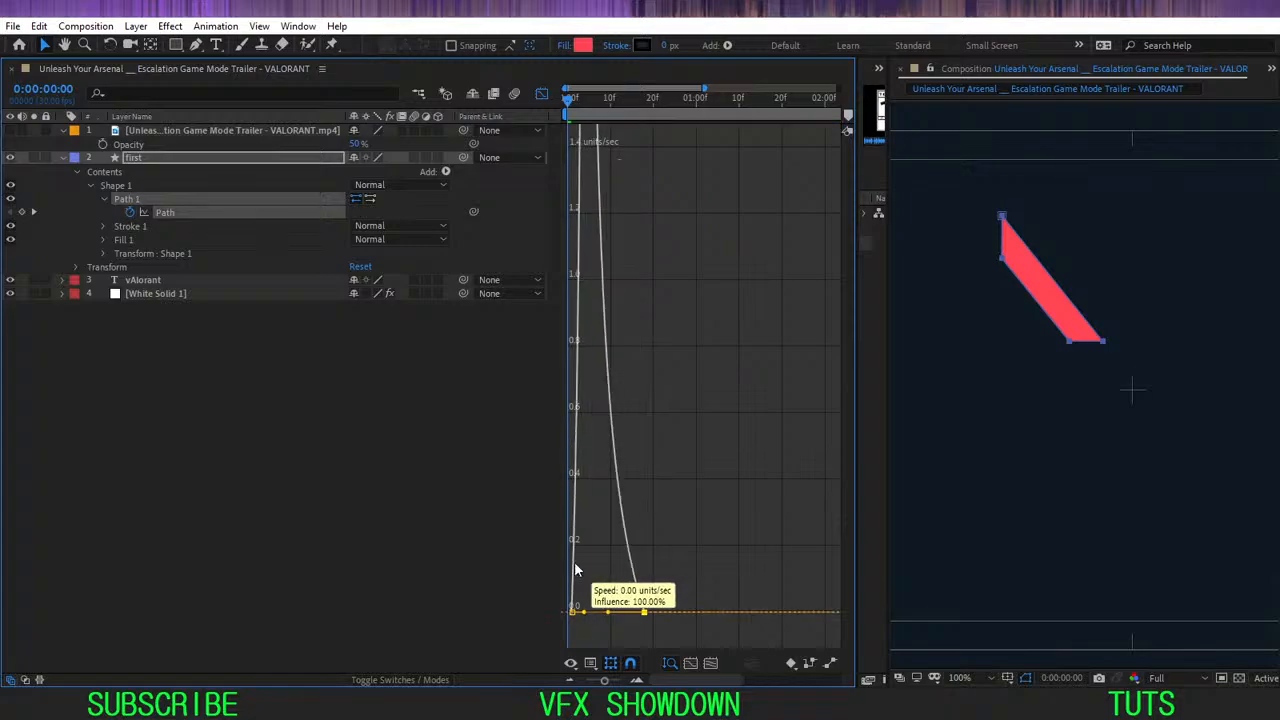
pyautogui.click(541, 93)
pyautogui.press('space')
pyautogui.click(470, 437)
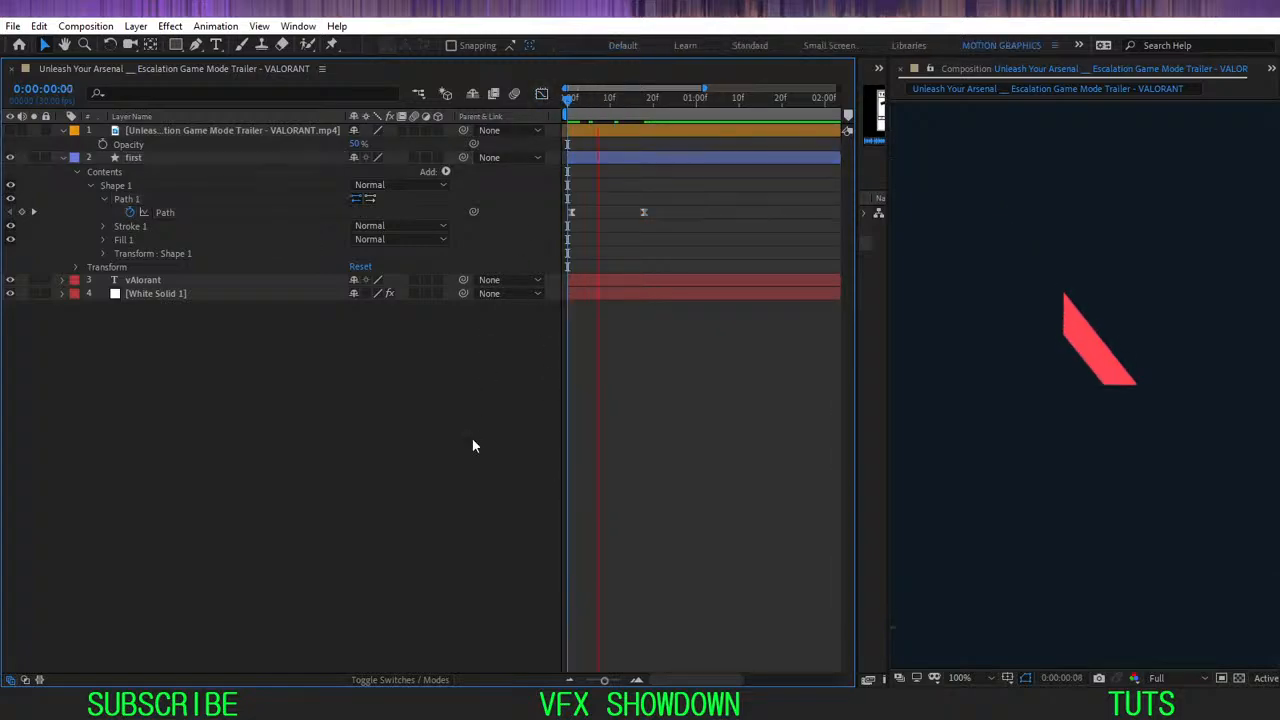
pyautogui.moveTo(595, 99); pyautogui.dragTo(558, 103)
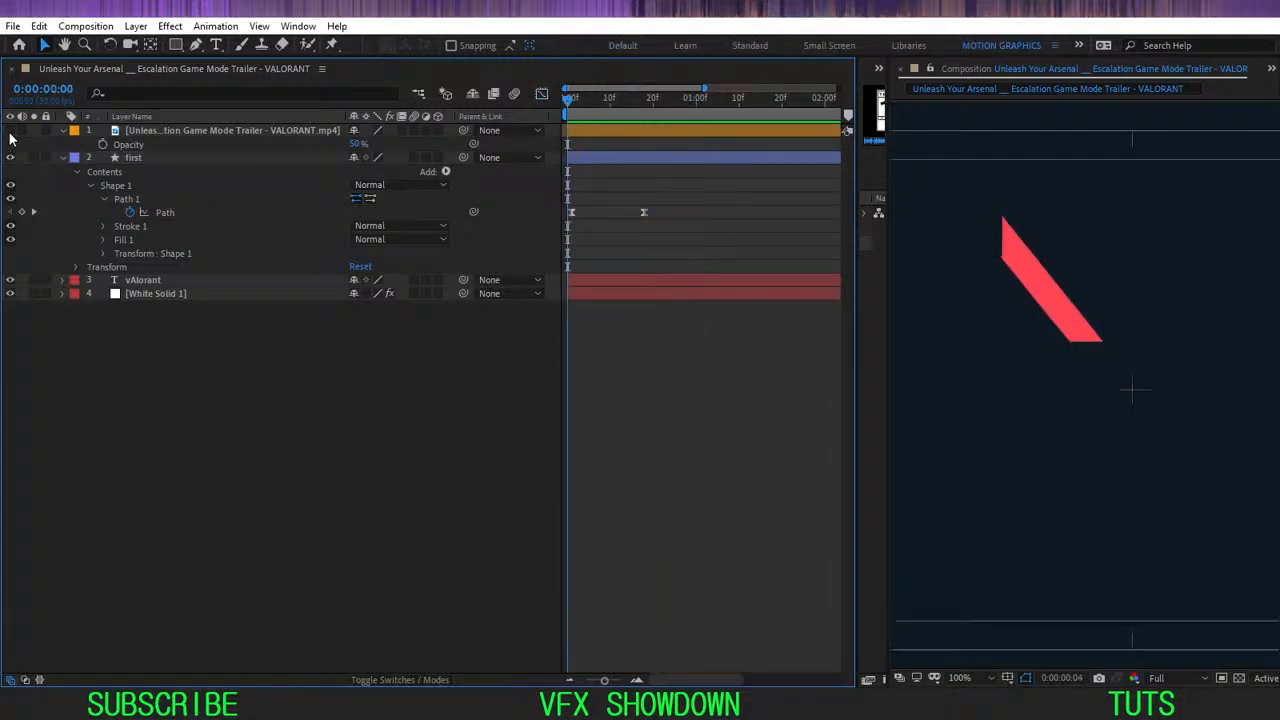
# - Show the trailer layer, play the eased path animation against it, and hide the trailer again at the first frame
pyautogui.click(10, 131)
pyautogui.scroll(-2, 986, 343)
pyautogui.press('space')
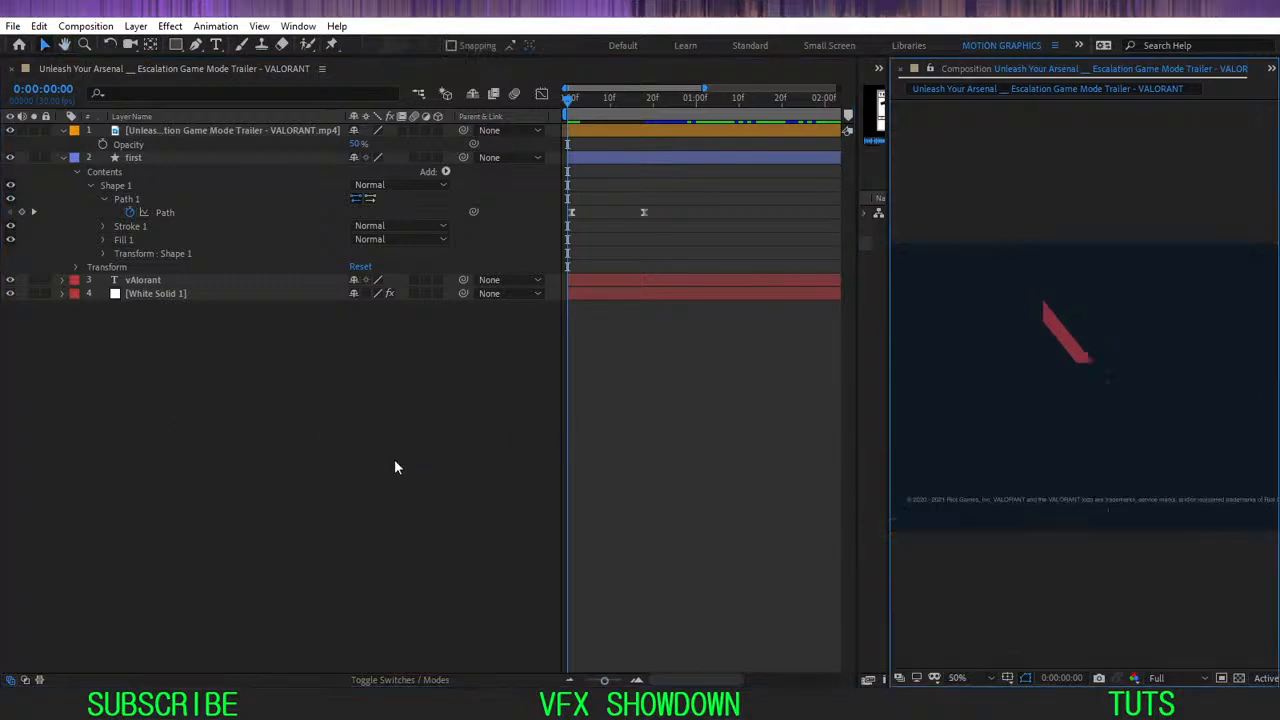
pyautogui.press('space')
pyautogui.scroll(2, 1028, 372)
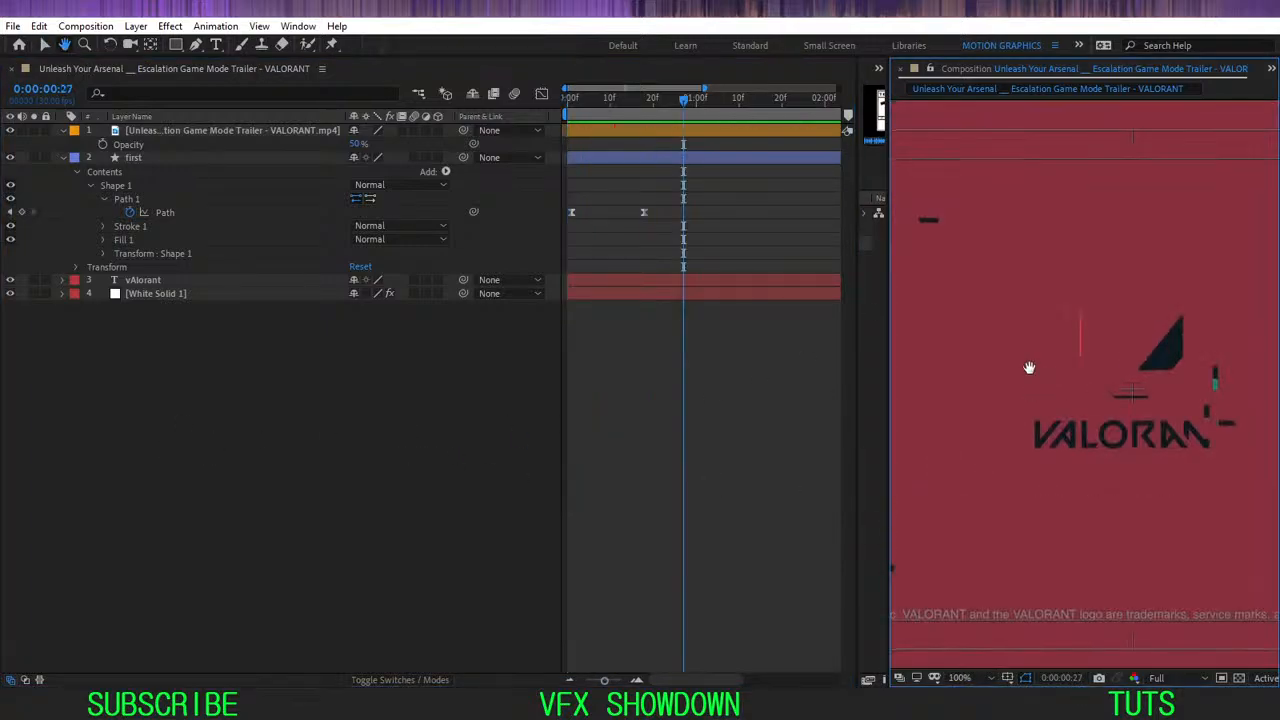
pyautogui.moveTo(616, 101); pyautogui.dragTo(562, 112)
pyautogui.press('space')
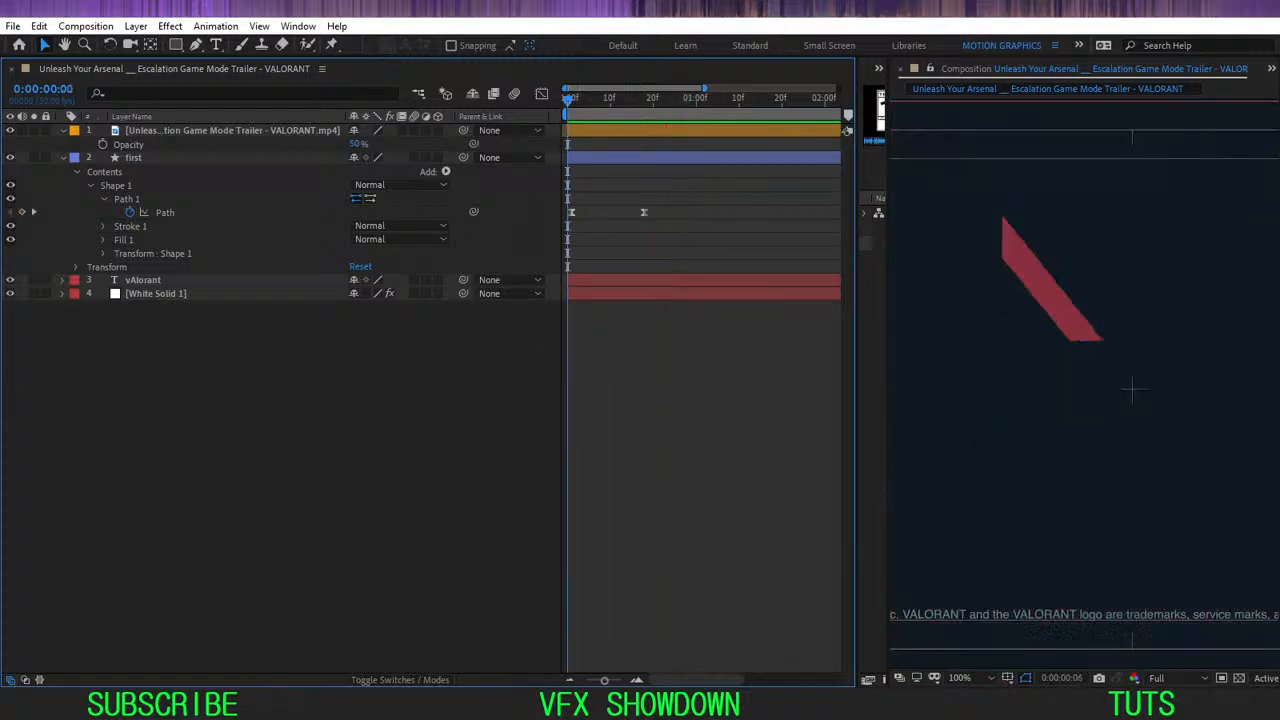
pyautogui.click(11, 131)
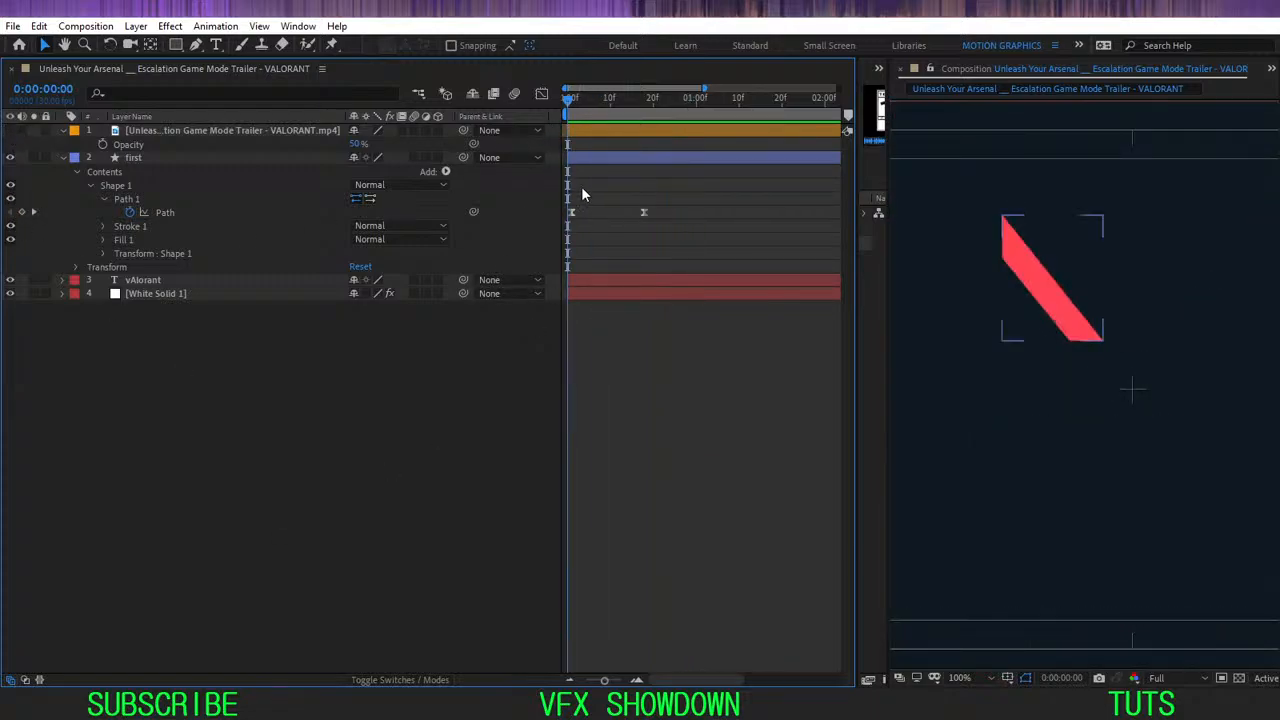
pyautogui.moveTo(573, 101); pyautogui.dragTo(540, 130)
# - Duplicate the shape layer "first" and rename the copy "second"
pyautogui.click(63, 158)
pyautogui.click(140, 160)
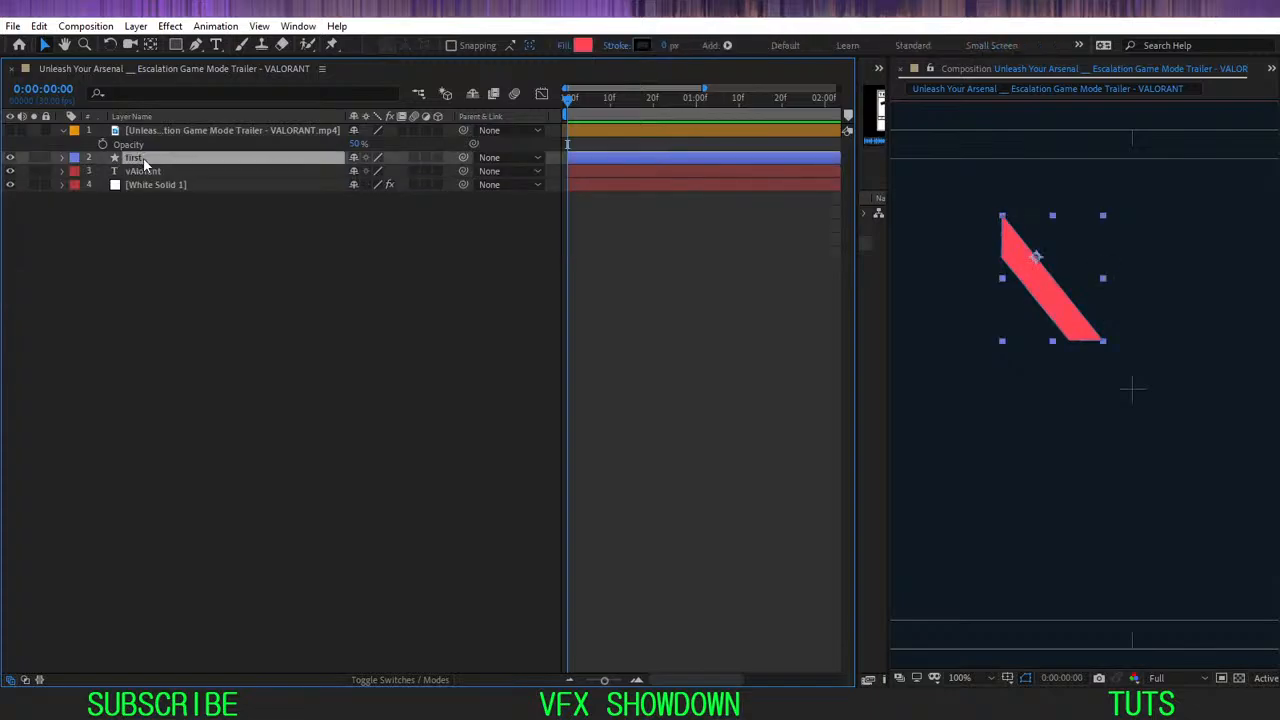
pyautogui.hotkey('ctrl', 'd')
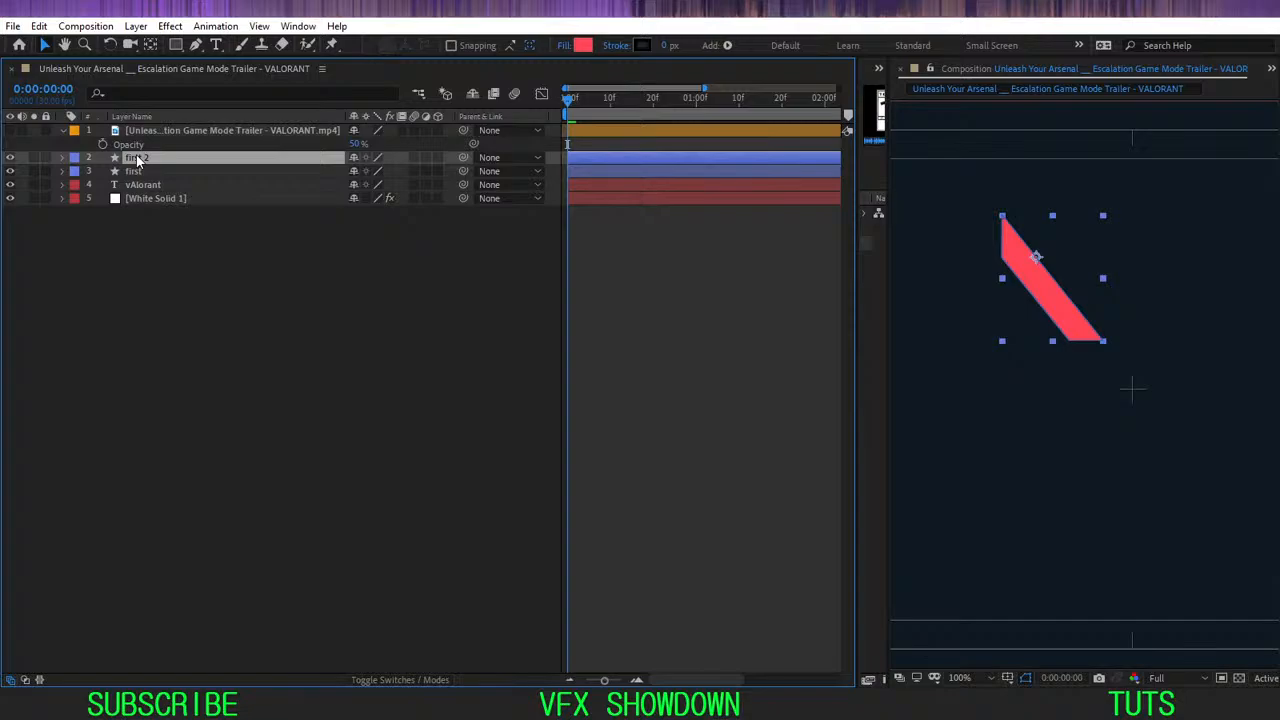
pyautogui.click(156, 166)
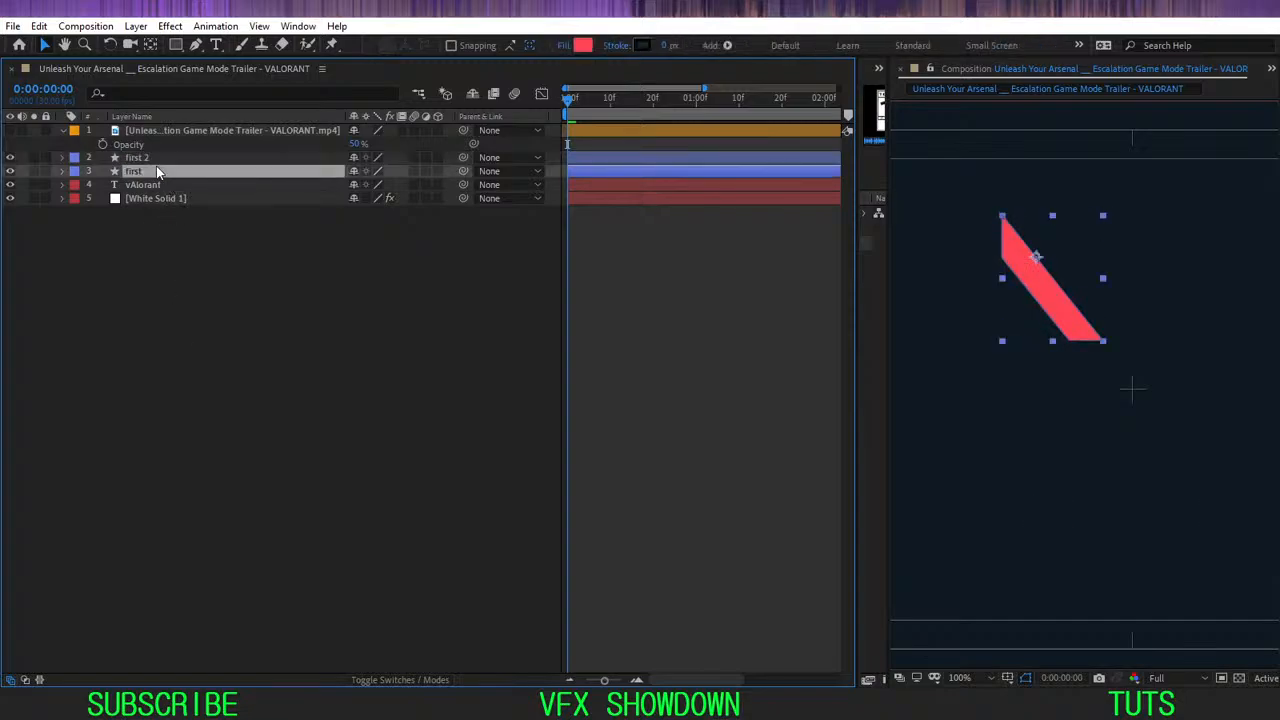
pyautogui.click(141, 150)
pyautogui.click(143, 155)
pyautogui.press('Return')
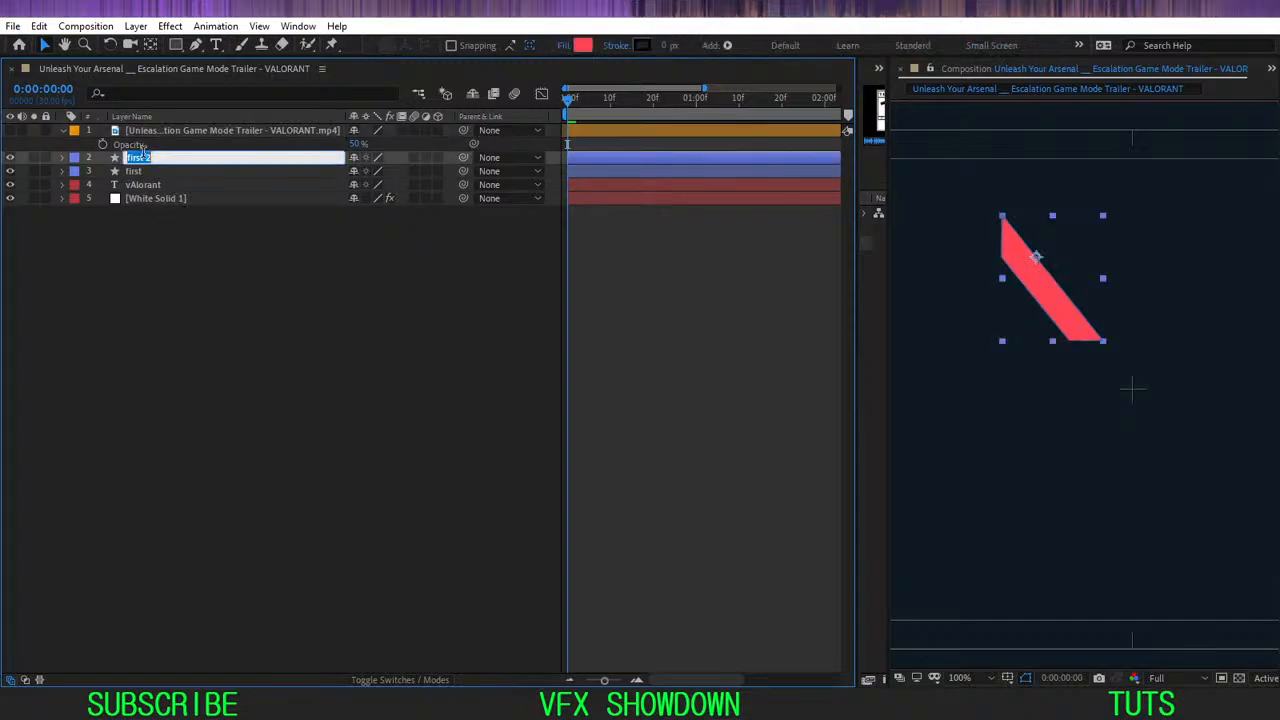
pyautogui.click(143, 152)
pyautogui.press('Return')
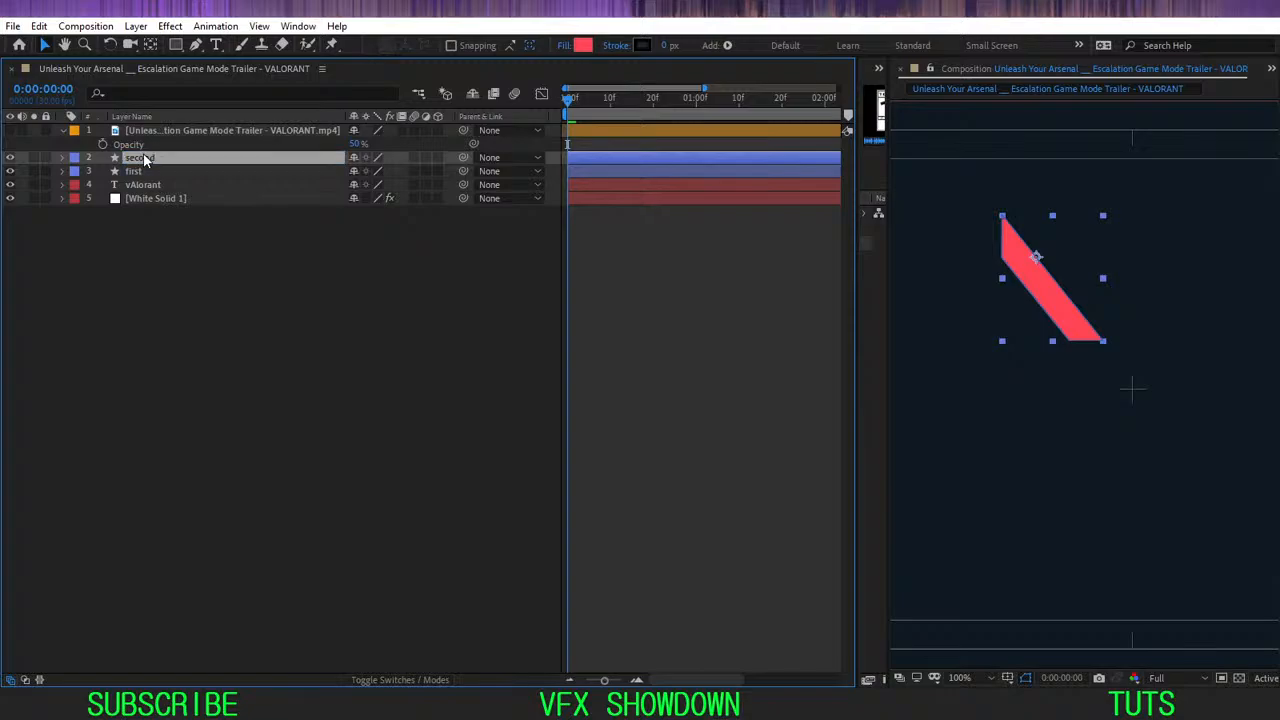
# - Show the trailer layer at 0:00:00:02 and reveal the path keyframes of the layer "second"
pyautogui.click(166, 306)
pyautogui.click(138, 172)
pyautogui.click(155, 158)
pyautogui.moveTo(575, 110)
pyautogui.mouseDown()
pyautogui.moveTo(602, 100)
pyautogui.moveTo(575, 113)
pyautogui.mouseUp()
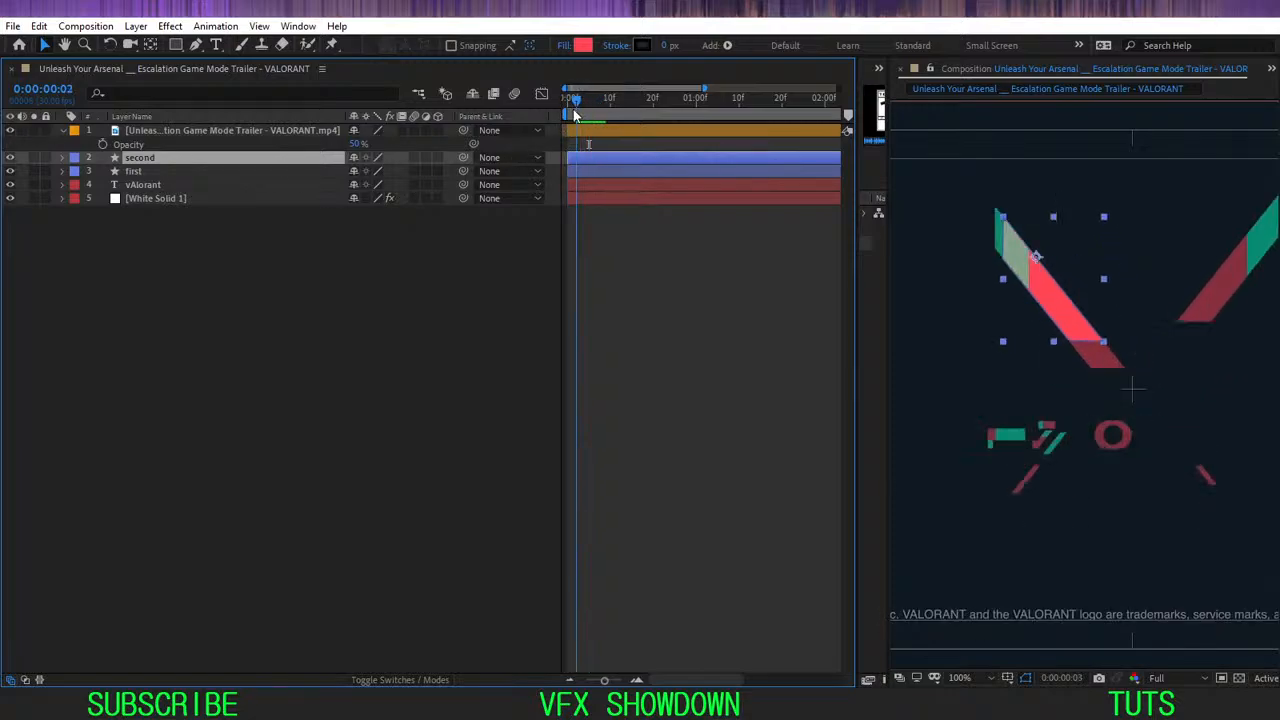
pyautogui.click(498, 207)
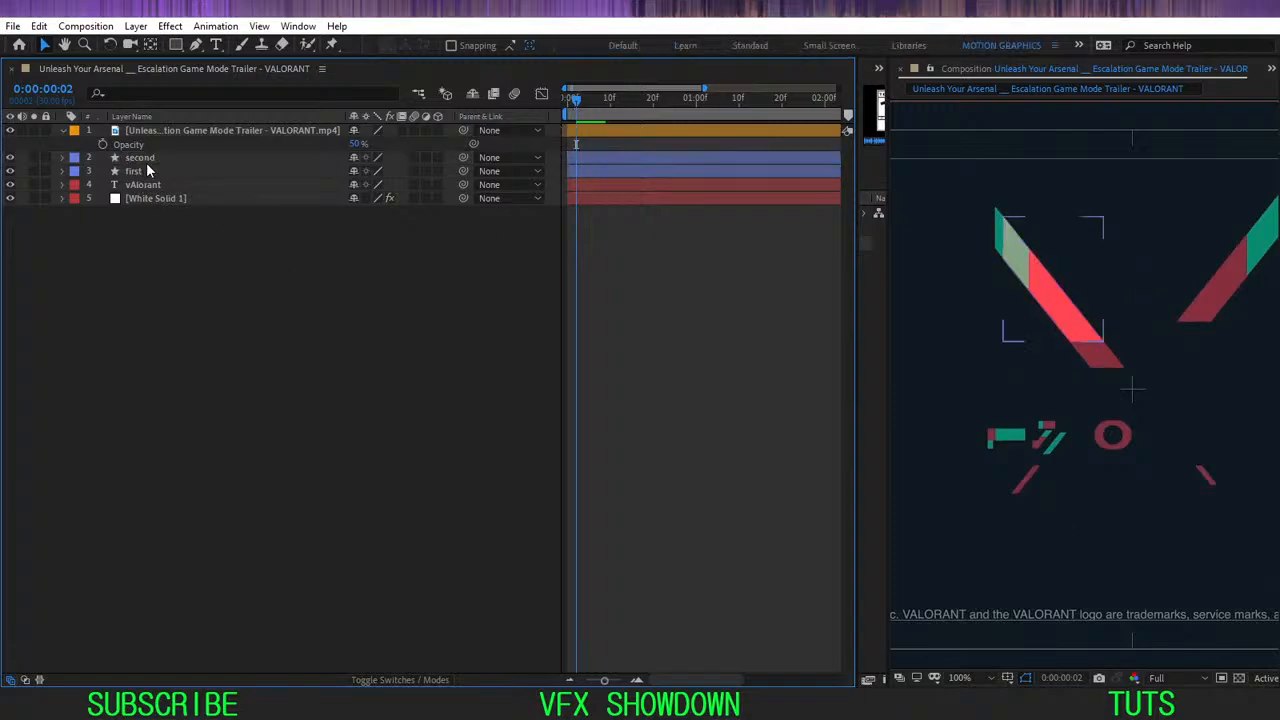
pyautogui.click(145, 158)
pyautogui.press('u')
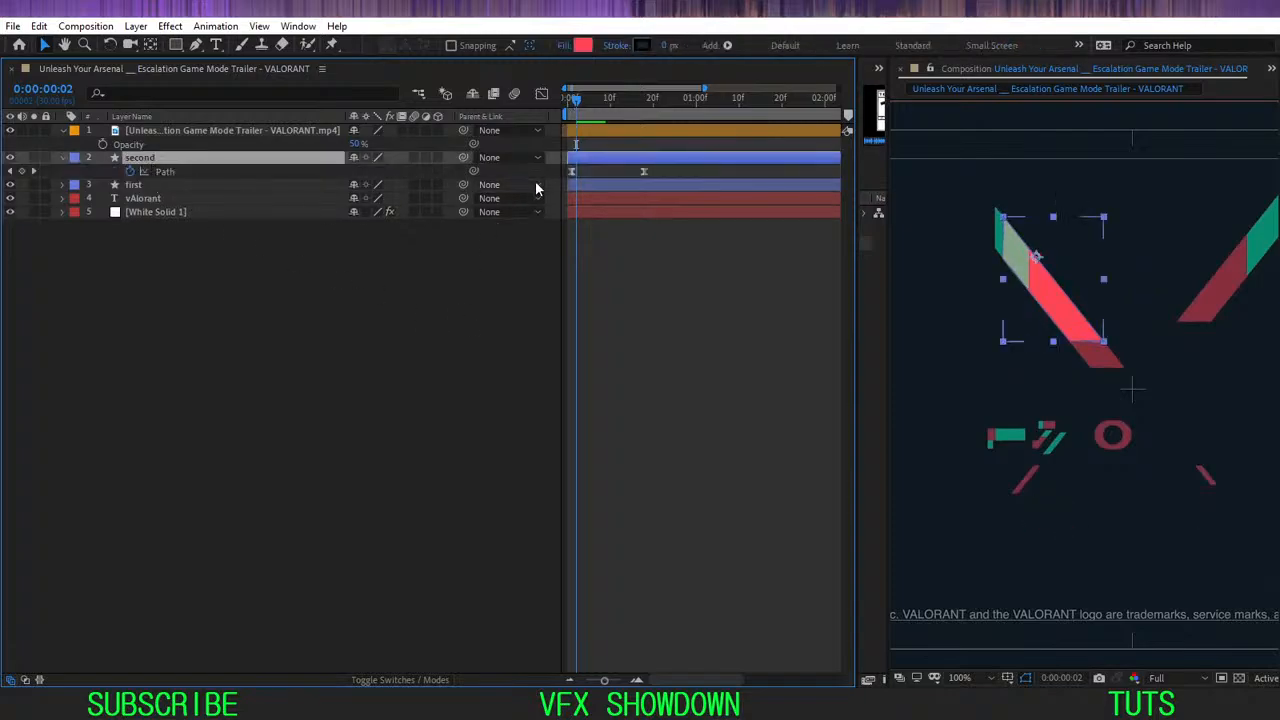
pyautogui.press('=')
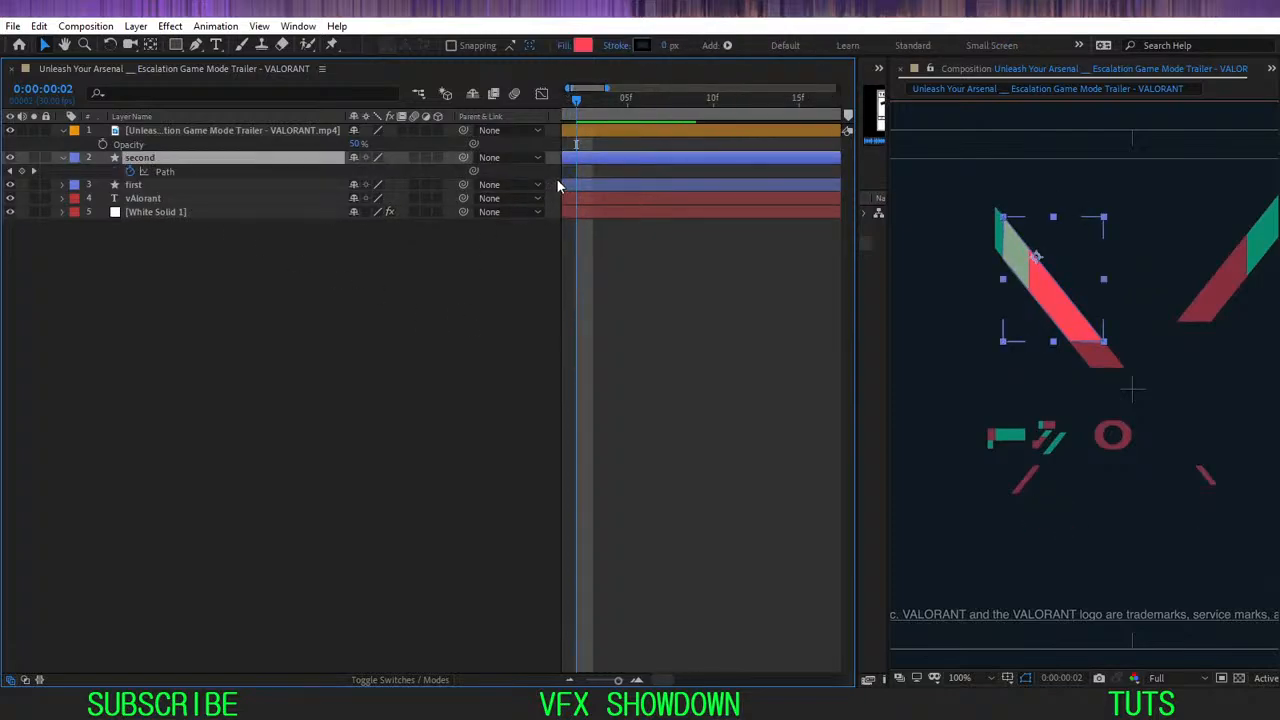
# - Step back and forth through frames 0 to 2 to examine when the trailer's second, green piece appears
pyautogui.press('Home')
pyautogui.press('pagedown')
pyautogui.press('pageup')
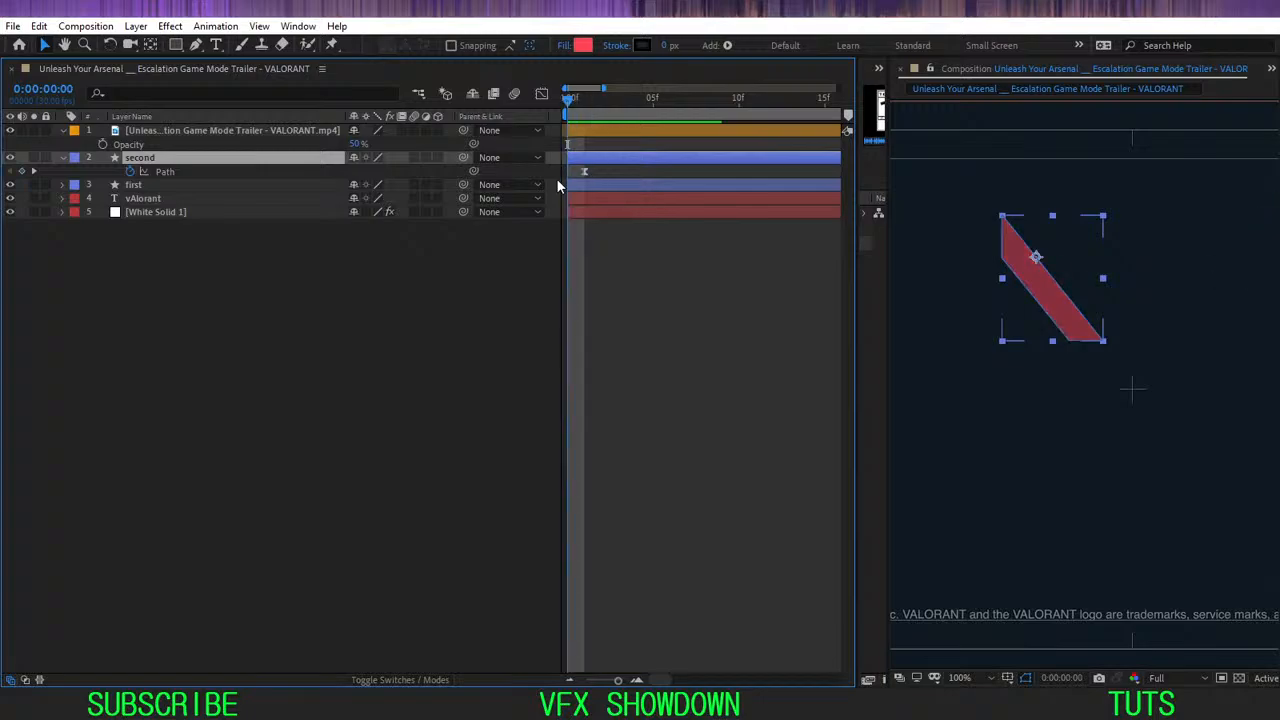
pyautogui.press('pagedown')
pyautogui.press('pagedown')
pyautogui.press('pageup')
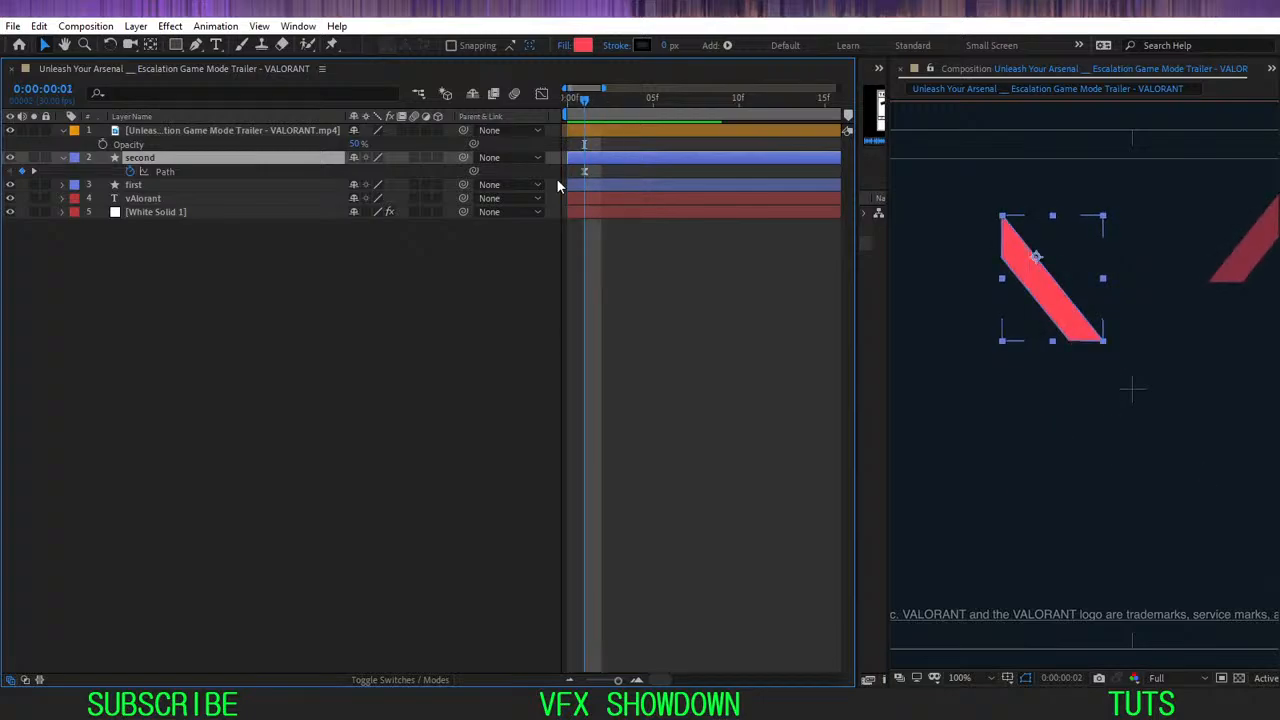
pyautogui.press('pagedown')
pyautogui.press('pageup')
pyautogui.press('pagedown')
pyautogui.press('pageup')
pyautogui.press('pagedown')
# - Shift both path keyframes of the layer "second" one frame later, starting at 0:00:00:02, and step through the adjacent frames to check
pyautogui.click(179, 304)
pyautogui.click(148, 157)
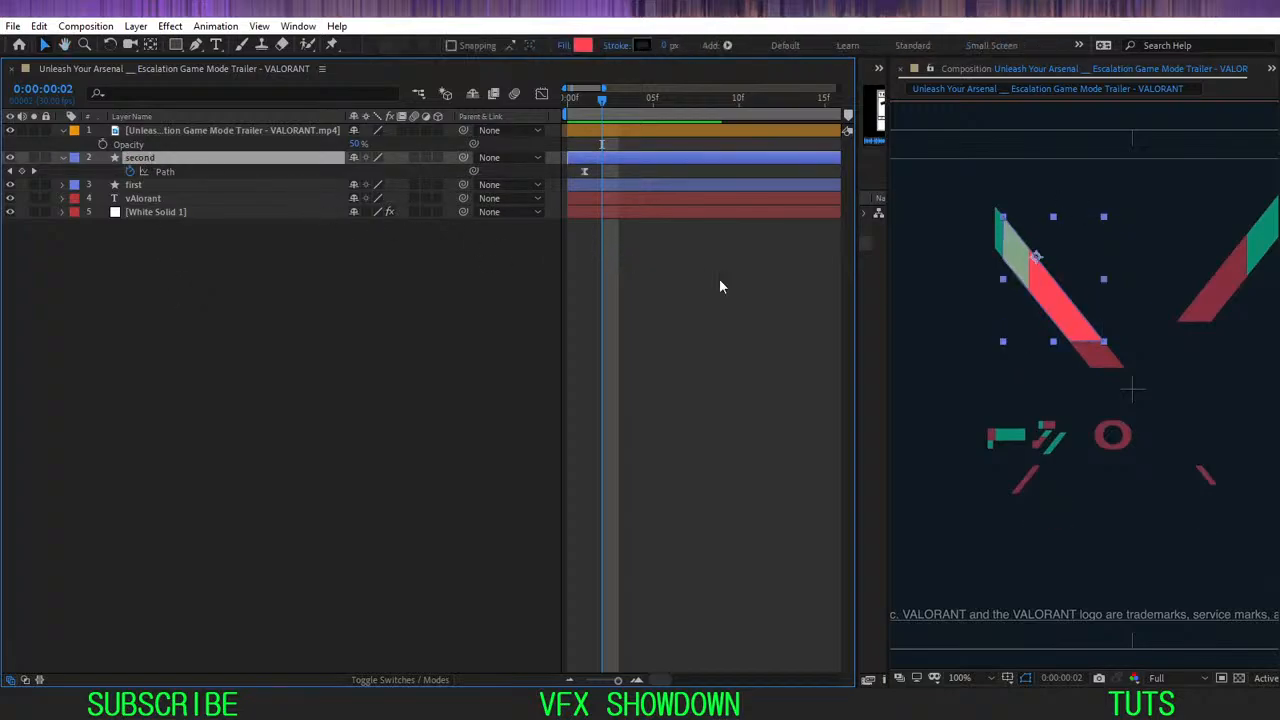
pyautogui.scroll(-2, 714, 274)
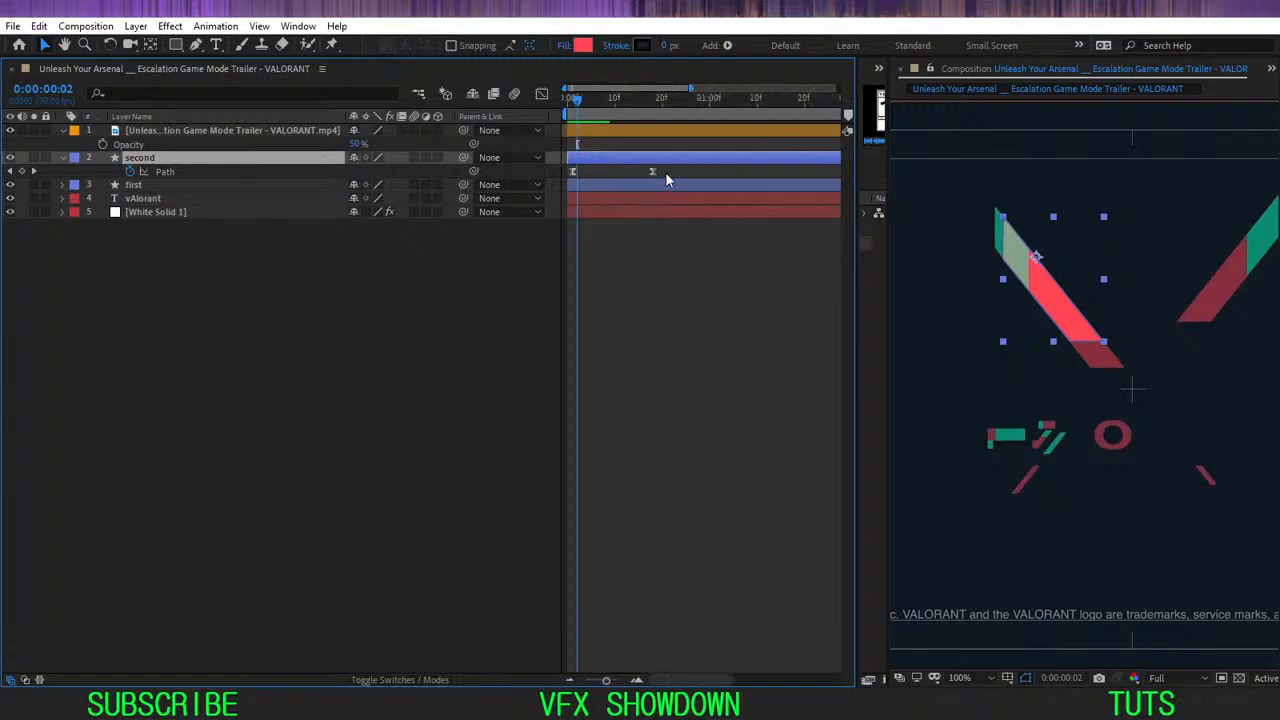
pyautogui.moveTo(669, 168); pyautogui.dragTo(576, 188)
pyautogui.press('pageup')
pyautogui.press('pageup')
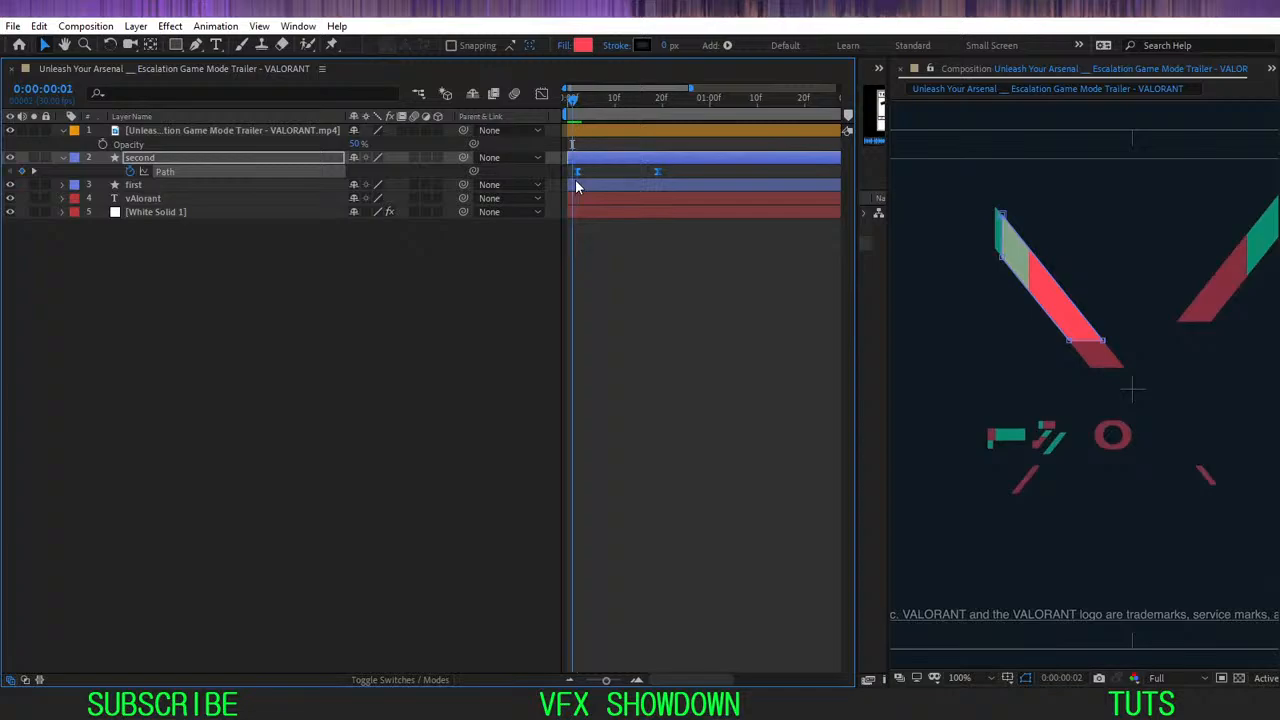
pyautogui.press('pagedown')
pyautogui.press('pagedown')
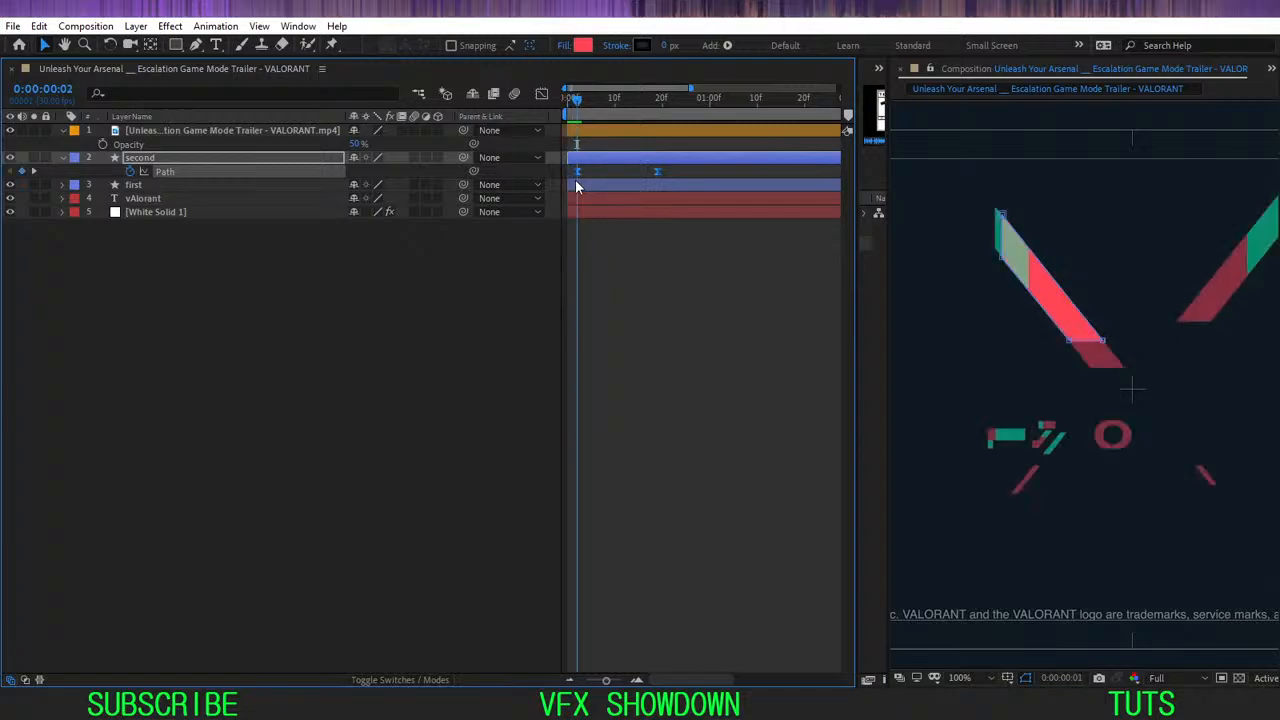
pyautogui.press('pageup')
pyautogui.press('pagedown')
pyautogui.click(430, 374)
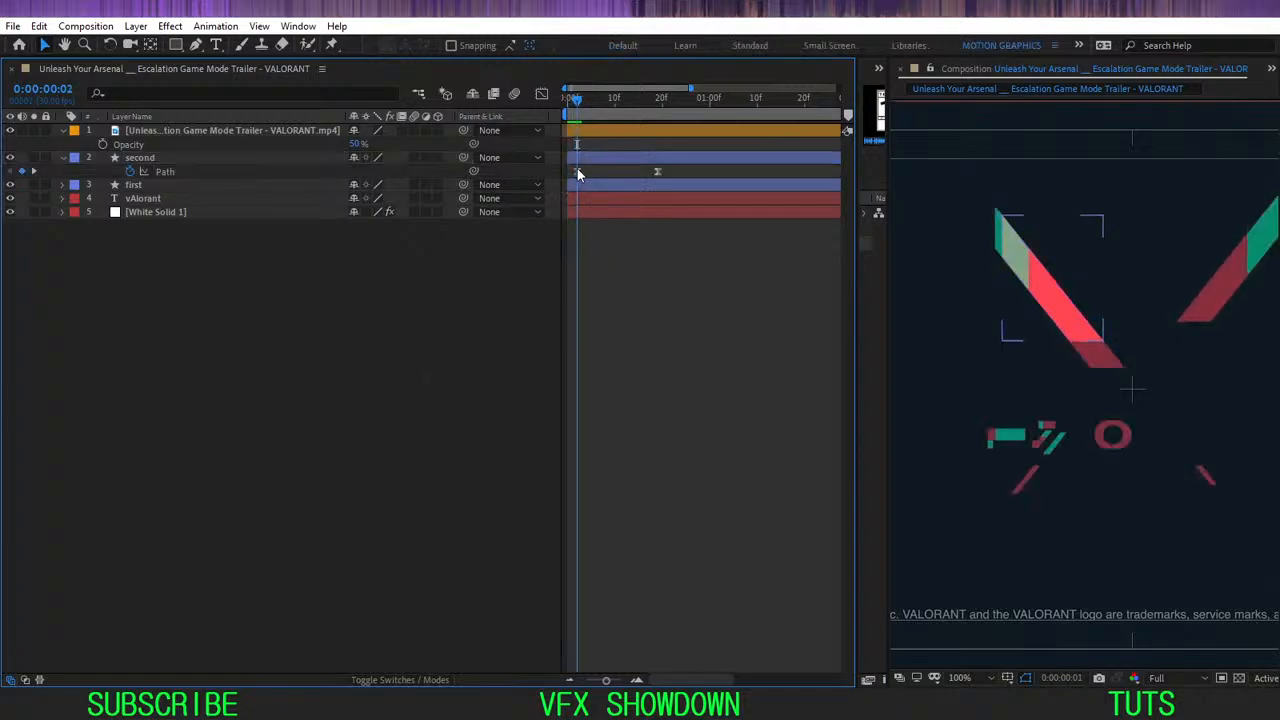
# - Select Path 1 of the layer "second" and examine at close range how its points line up with the trailer's pieces
pyautogui.click(577, 172)
pyautogui.click(160, 212)
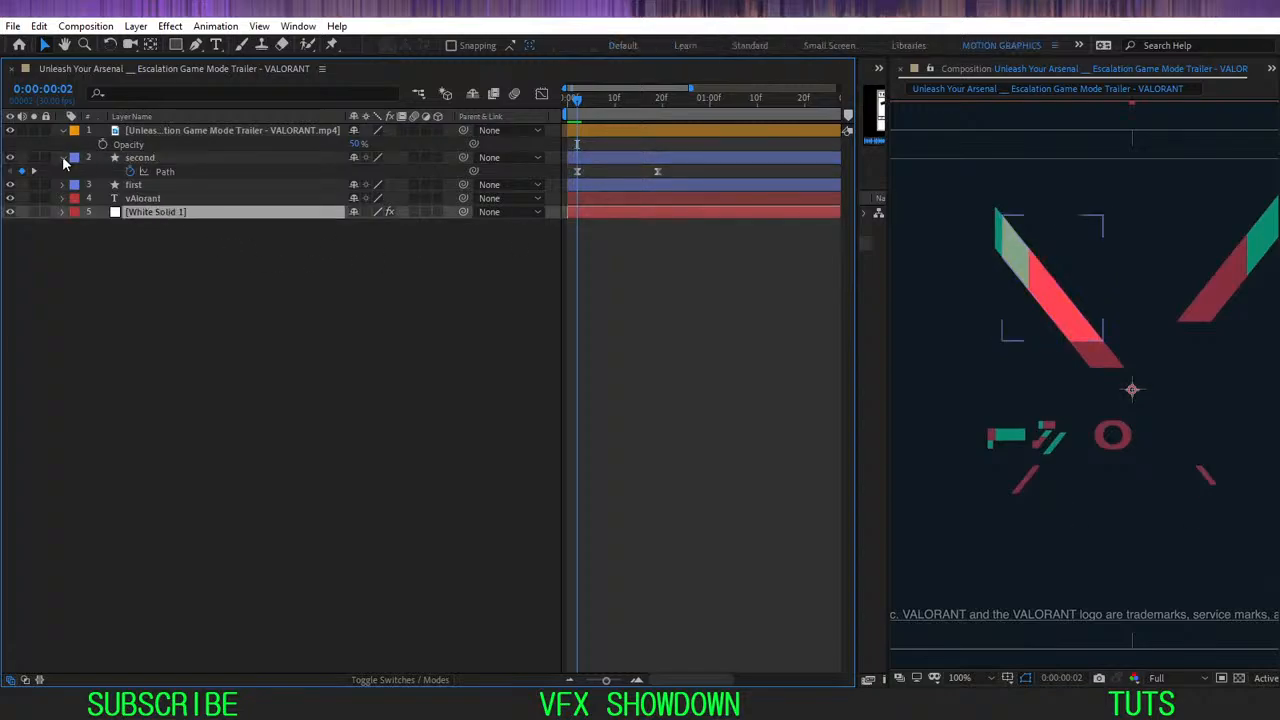
pyautogui.click(63, 158)
pyautogui.click(124, 199)
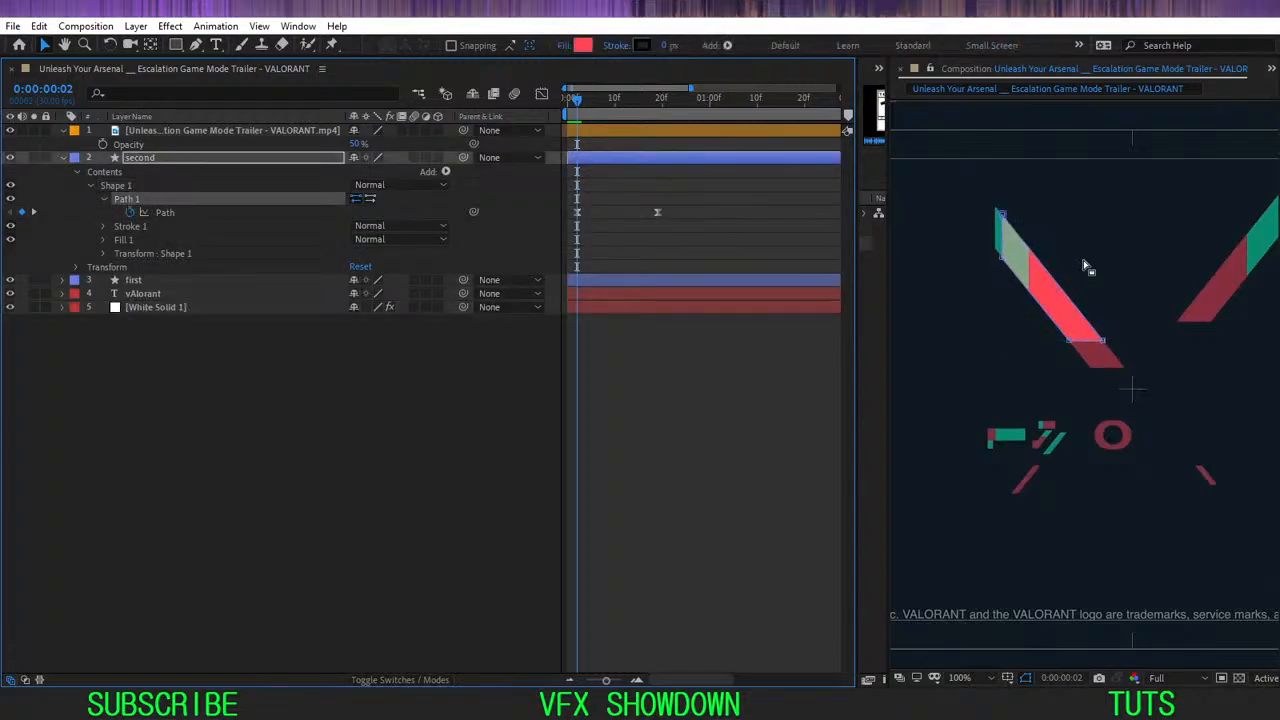
pyautogui.scroll(2, 991, 243)
pyautogui.moveTo(979, 123); pyautogui.dragTo(1047, 350)
pyautogui.moveTo(1010, 183); pyautogui.dragTo(996, 163)
pyautogui.press('space')
pyautogui.moveTo(1077, 363); pyautogui.dragTo(1047, 279)
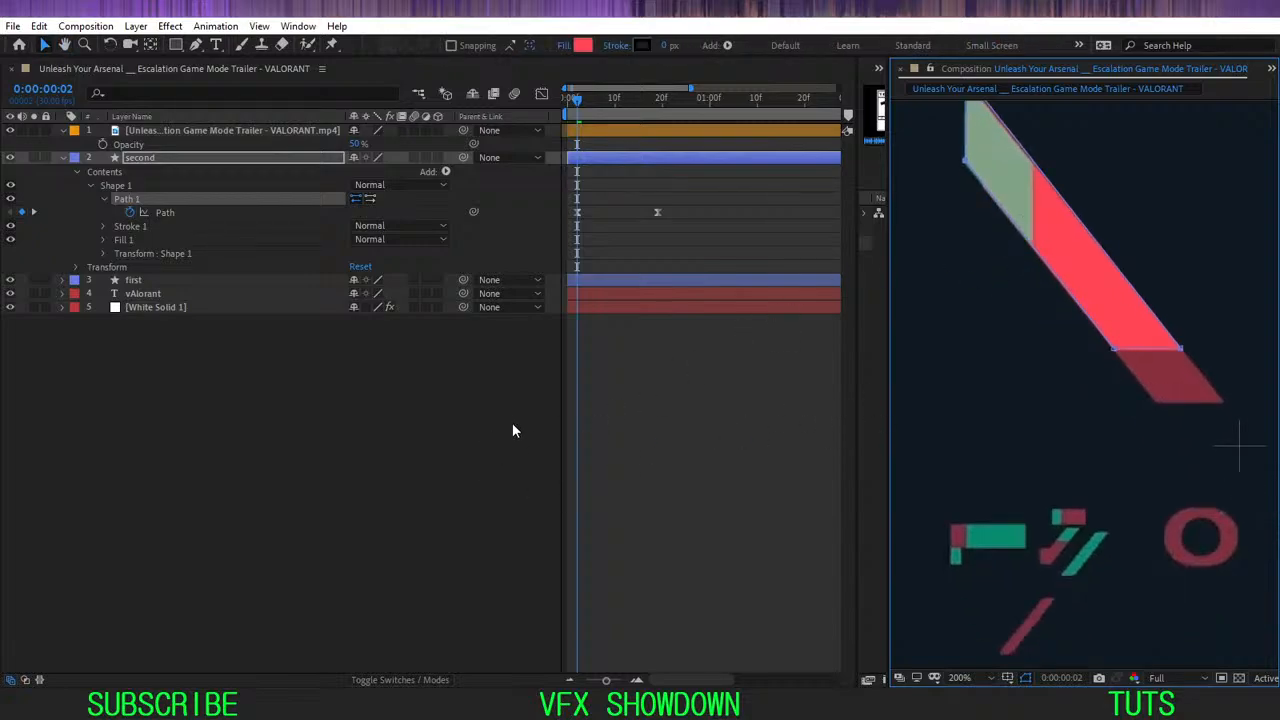
pyautogui.scroll(-3, 971, 337)
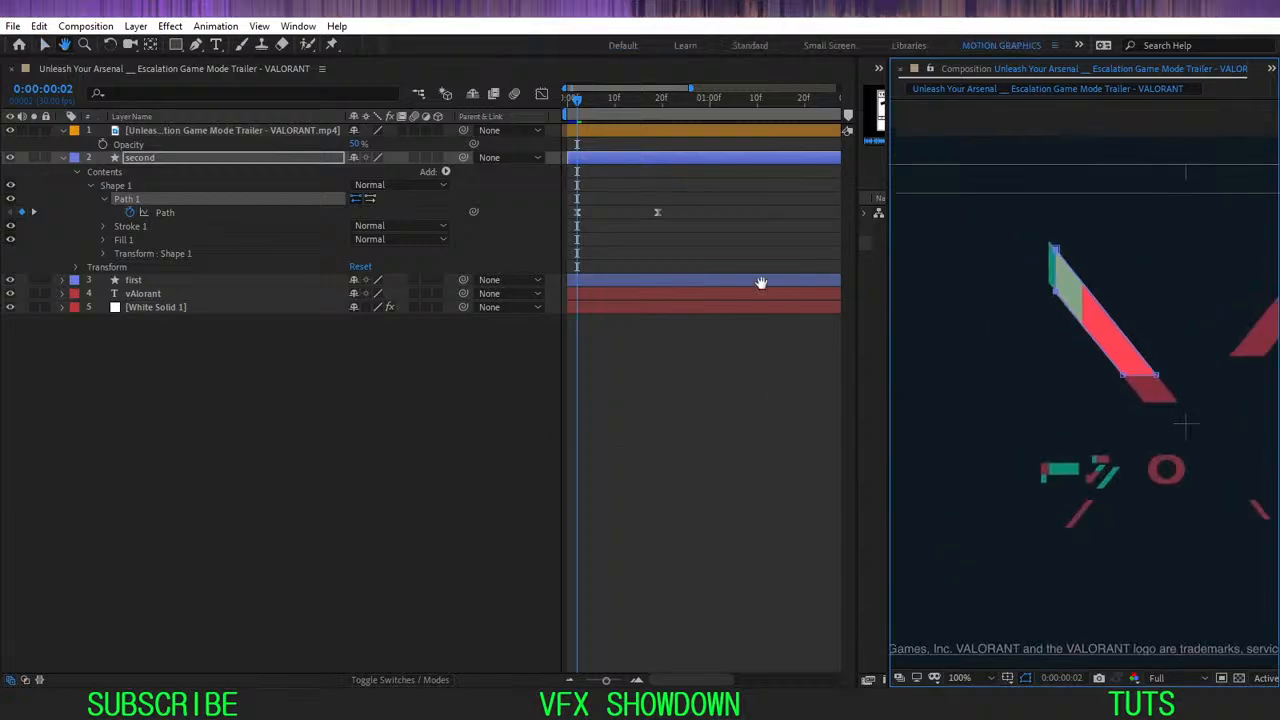
pyautogui.moveTo(714, 190); pyautogui.dragTo(600, 224)
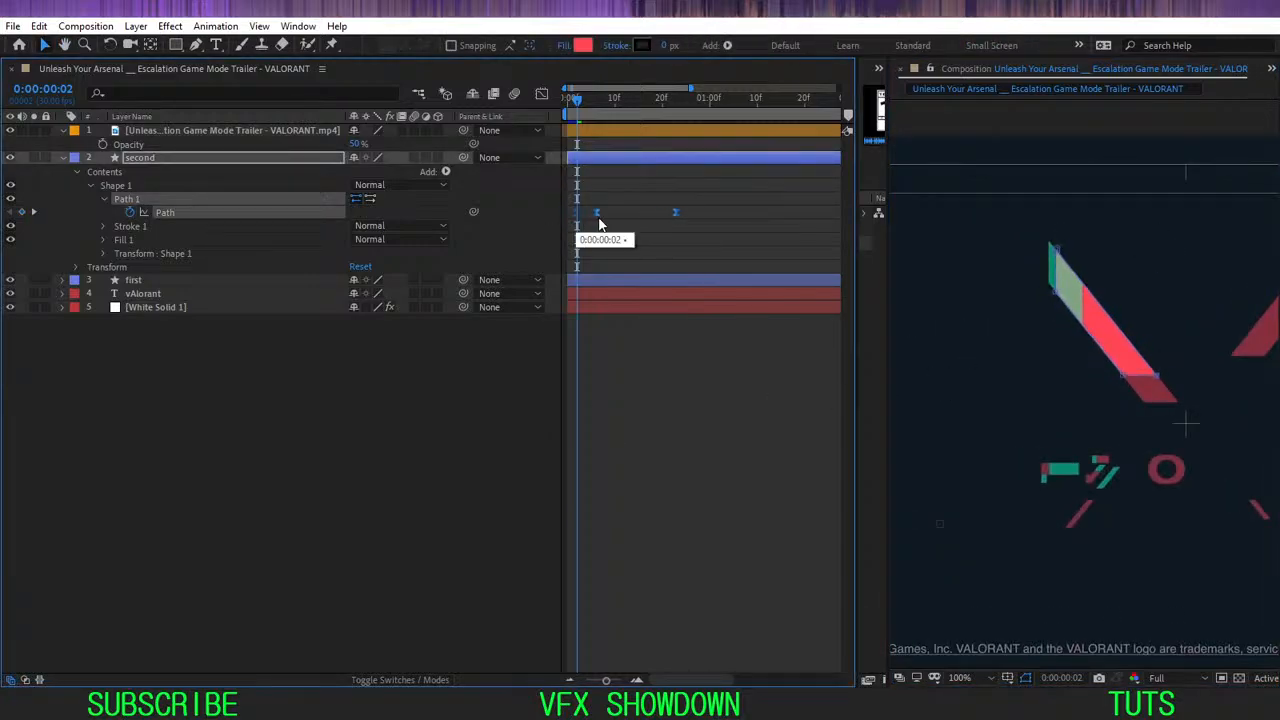
pyautogui.hotkey('ctrl', 'z')
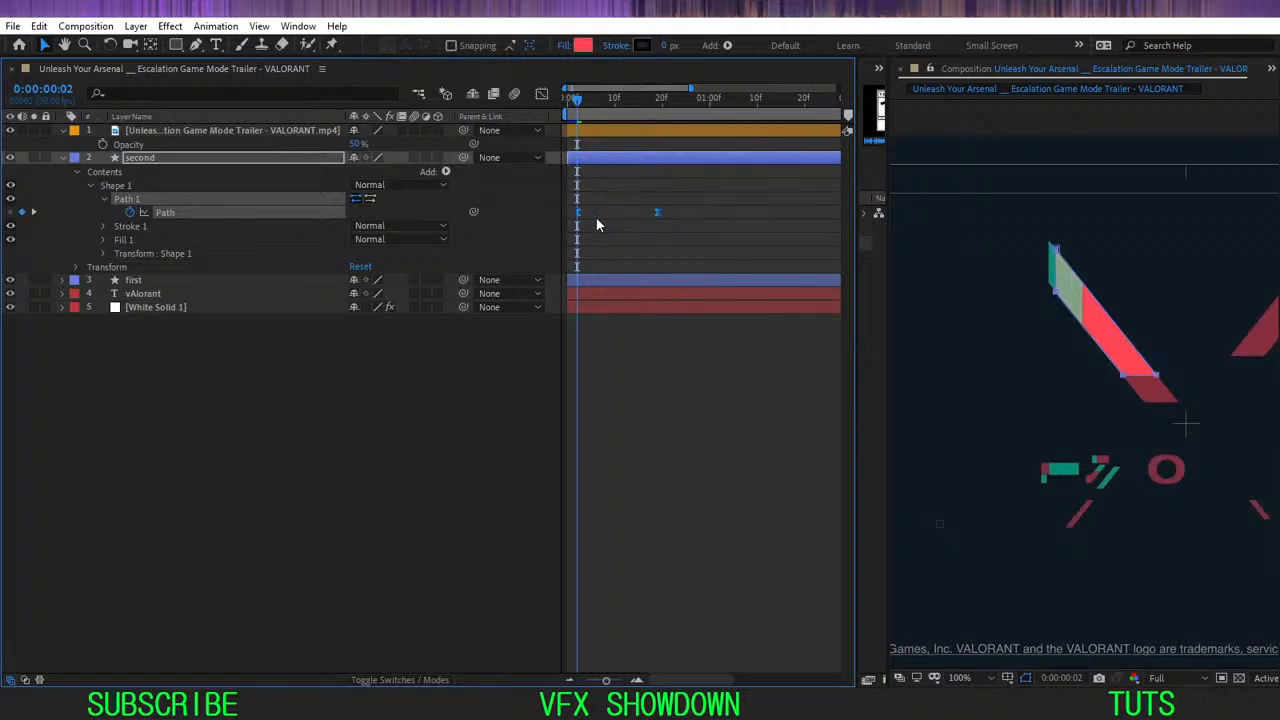
pyautogui.click(628, 164)
pyautogui.moveTo(628, 164); pyautogui.dragTo(635, 164)
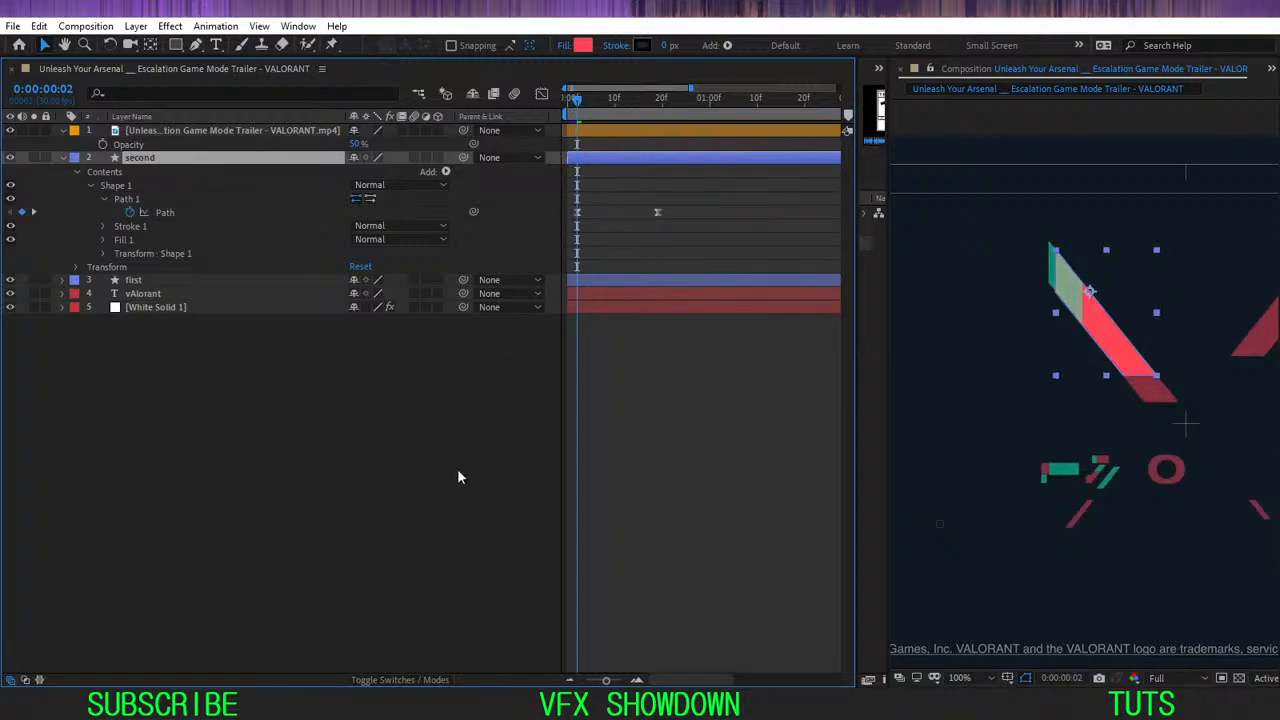
# - Shift the start of the layer "first" one frame later, to 0:00:00:01, and preview the animation
pyautogui.click(125, 186)
pyautogui.click(63, 158)
pyautogui.click(136, 172)
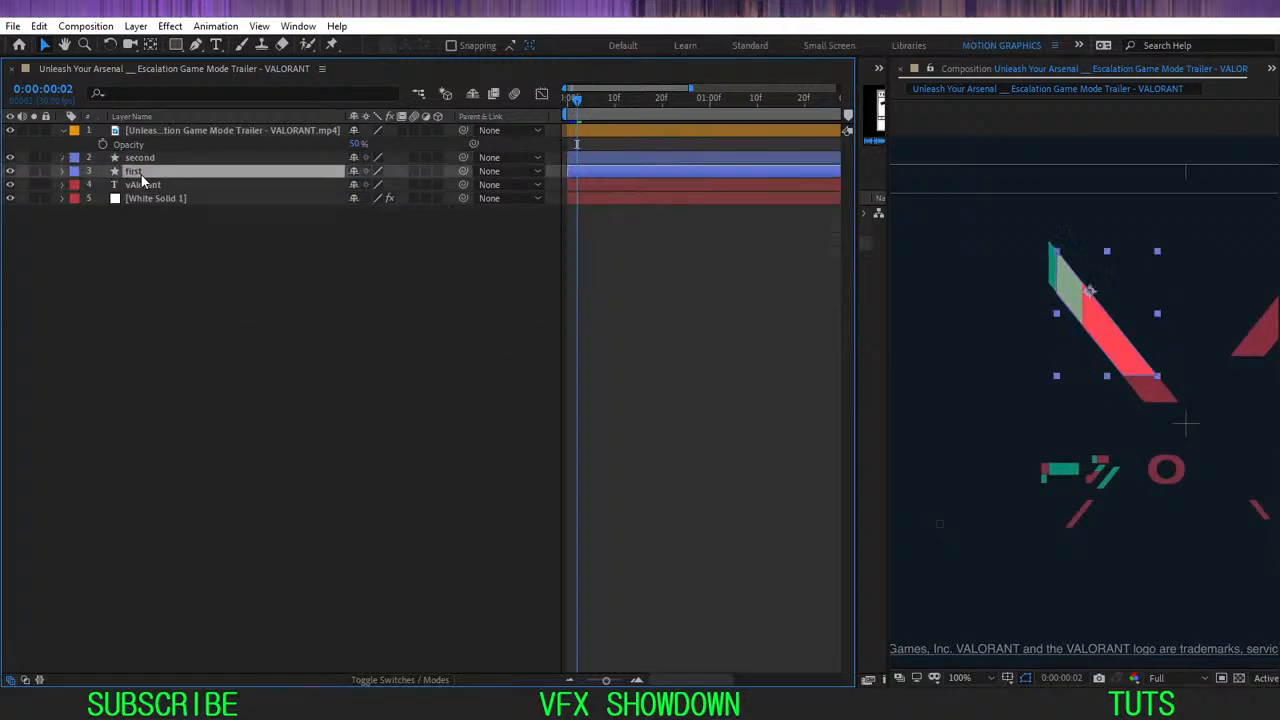
pyautogui.moveTo(579, 172); pyautogui.dragTo(585, 171)
pyautogui.moveTo(577, 101); pyautogui.dragTo(559, 130)
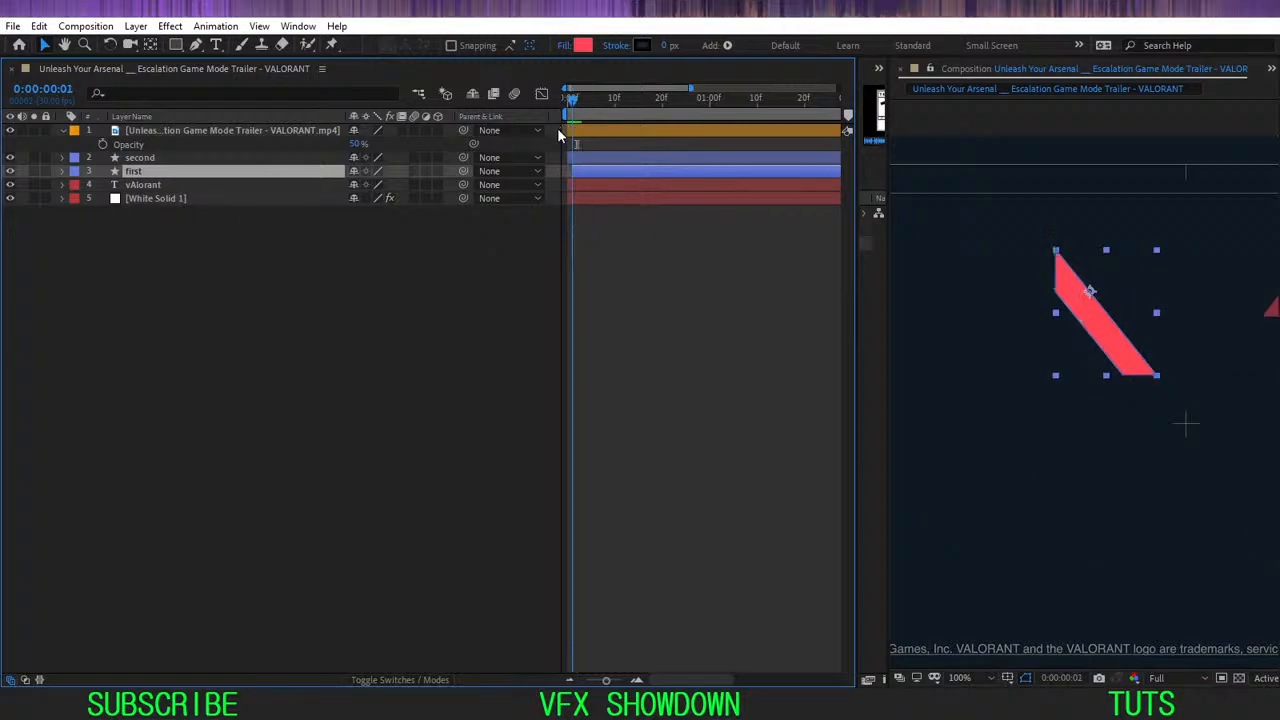
pyautogui.click(454, 299)
pyautogui.press('space')
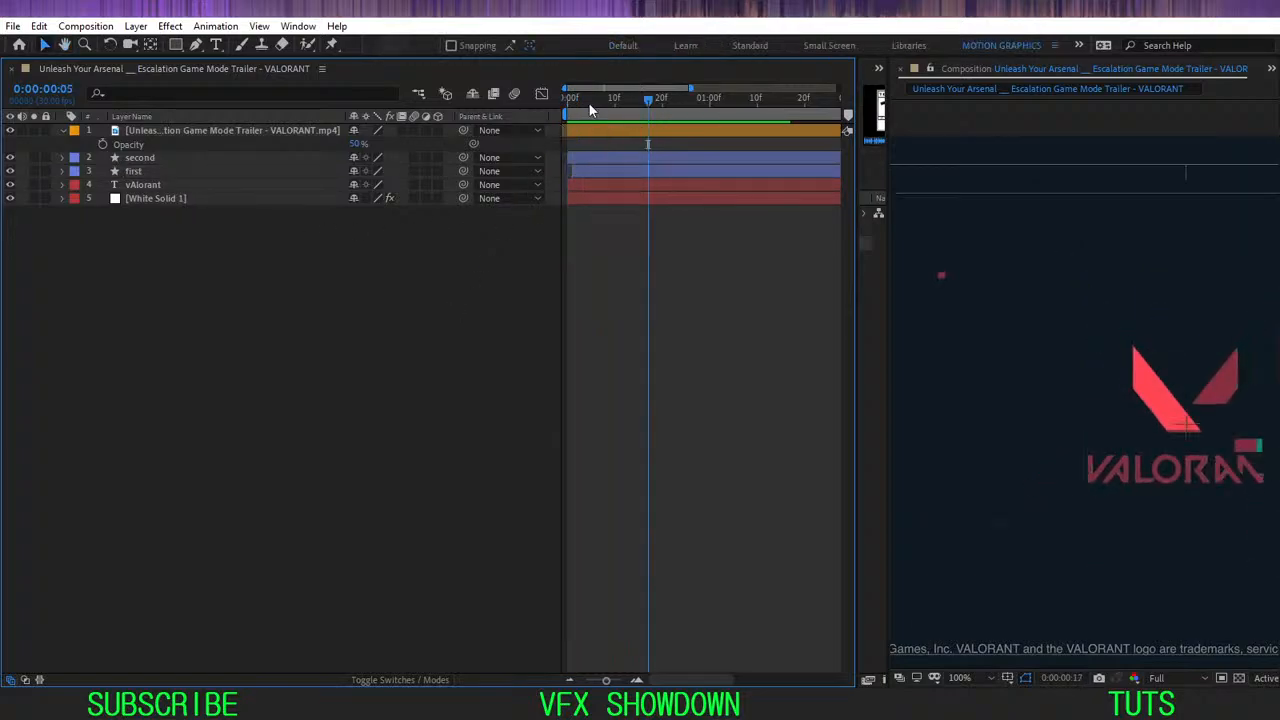
# - Set the trailer layer's opacity to 100% and go to 0:00:00:03, where its green piece shows at full strength
pyautogui.click(598, 167)
pyautogui.click(600, 158)
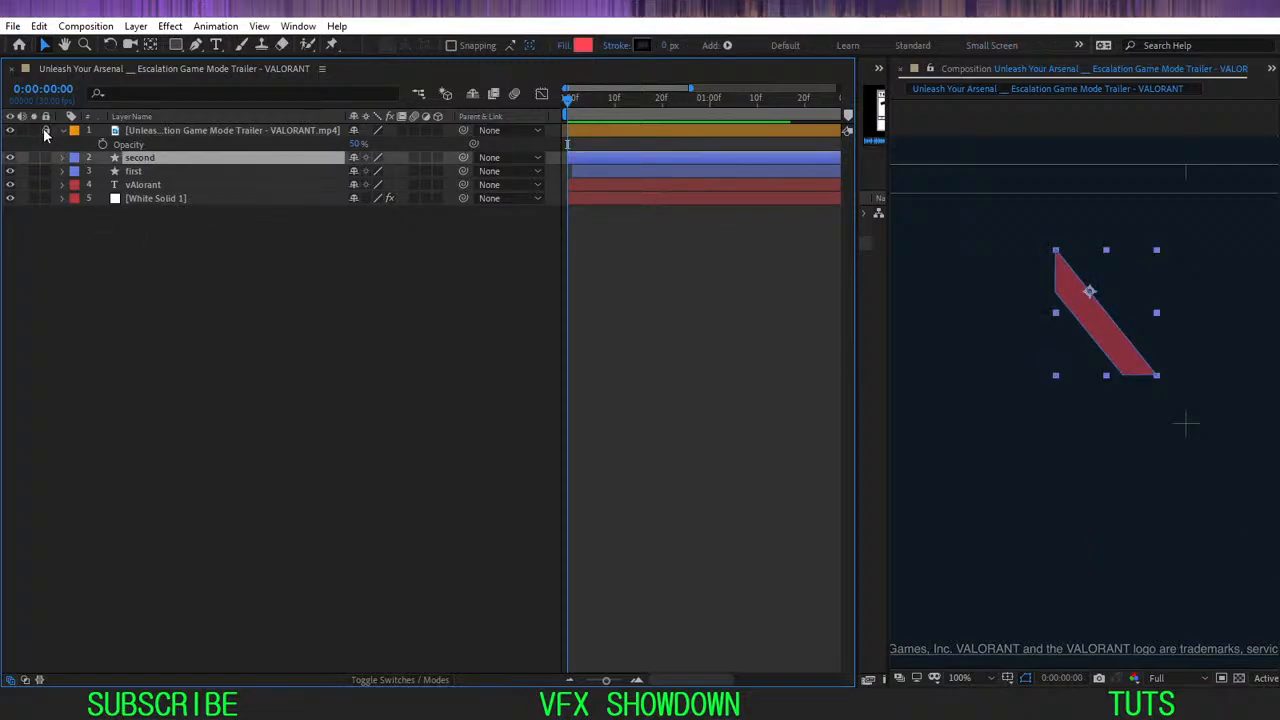
pyautogui.moveTo(358, 145); pyautogui.dragTo(543, 185)
pyautogui.moveTo(599, 103); pyautogui.dragTo(583, 167)
pyautogui.click(196, 233)
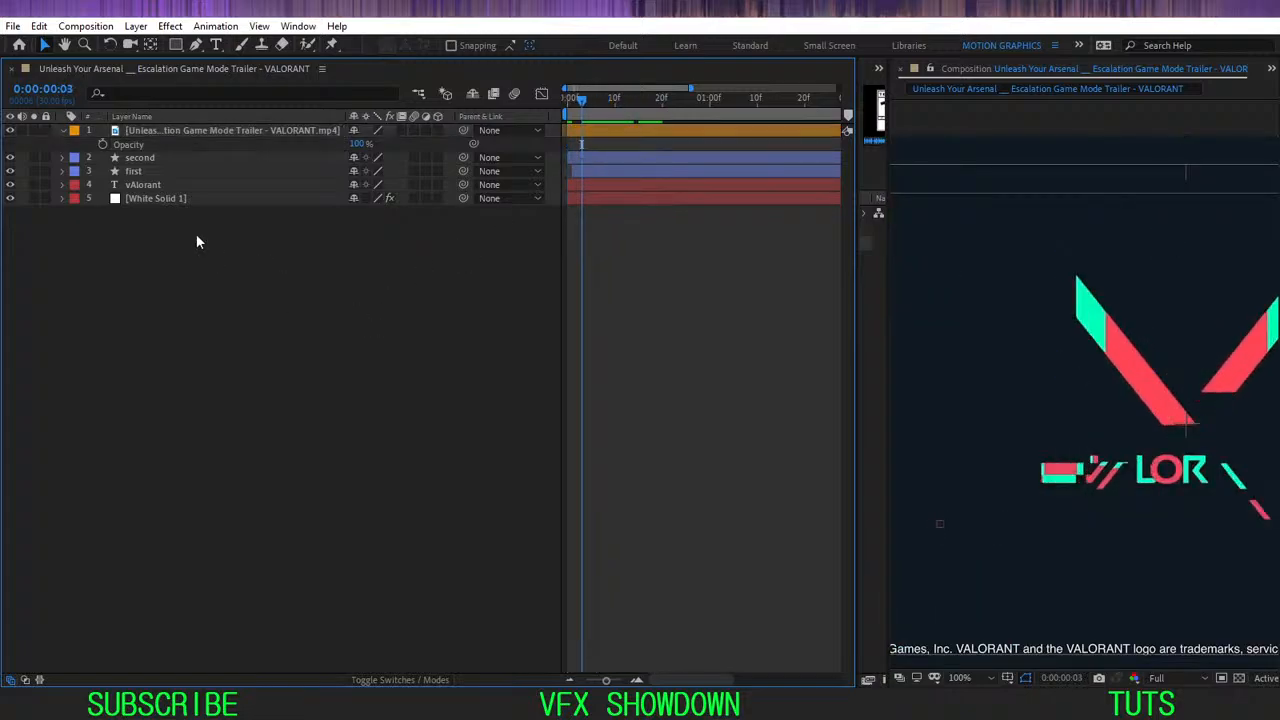
# - Change the fill of the layer "second" to the green 00FFB9 sampled from the trailer's V emblem
pyautogui.click(148, 160)
pyautogui.click(582, 45)
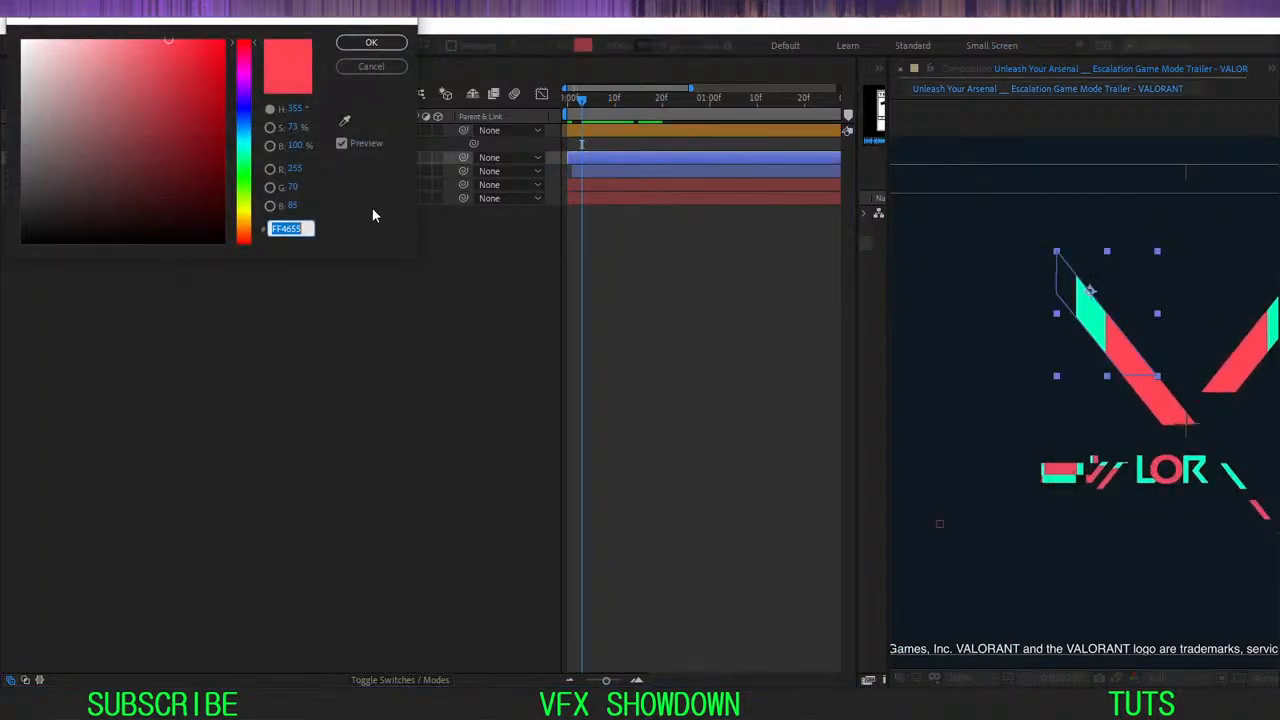
pyautogui.click(345, 120)
pyautogui.click(1090, 313)
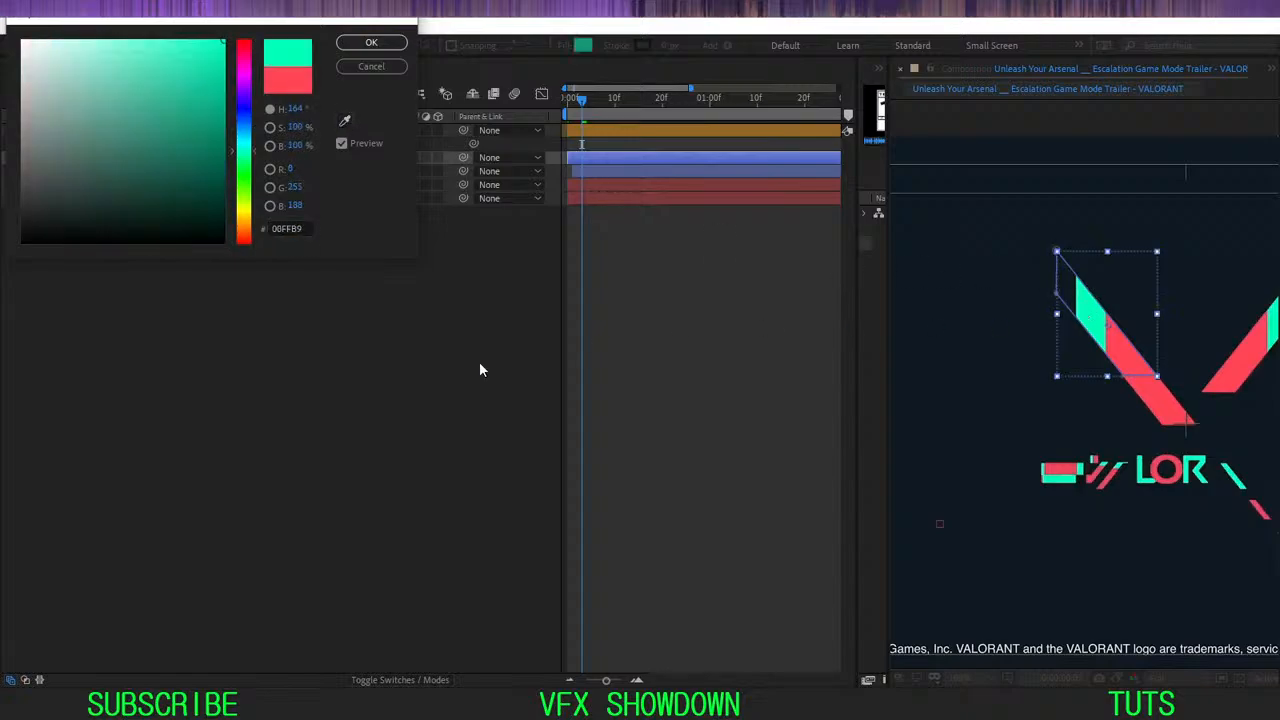
pyautogui.click(369, 46)
pyautogui.click(100, 243)
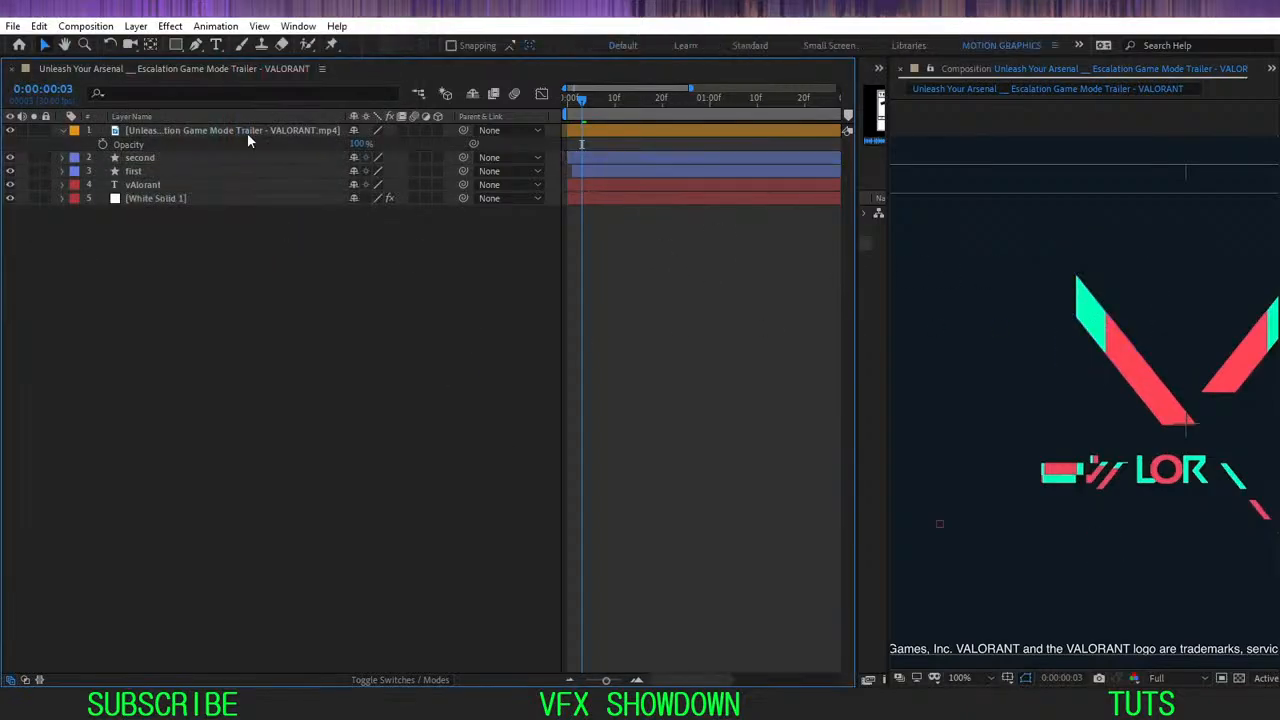
# - Set the trailer layer's opacity to 50%
pyautogui.click(359, 144)
pyautogui.write('50')
pyautogui.press('Return')
pyautogui.click(351, 371)
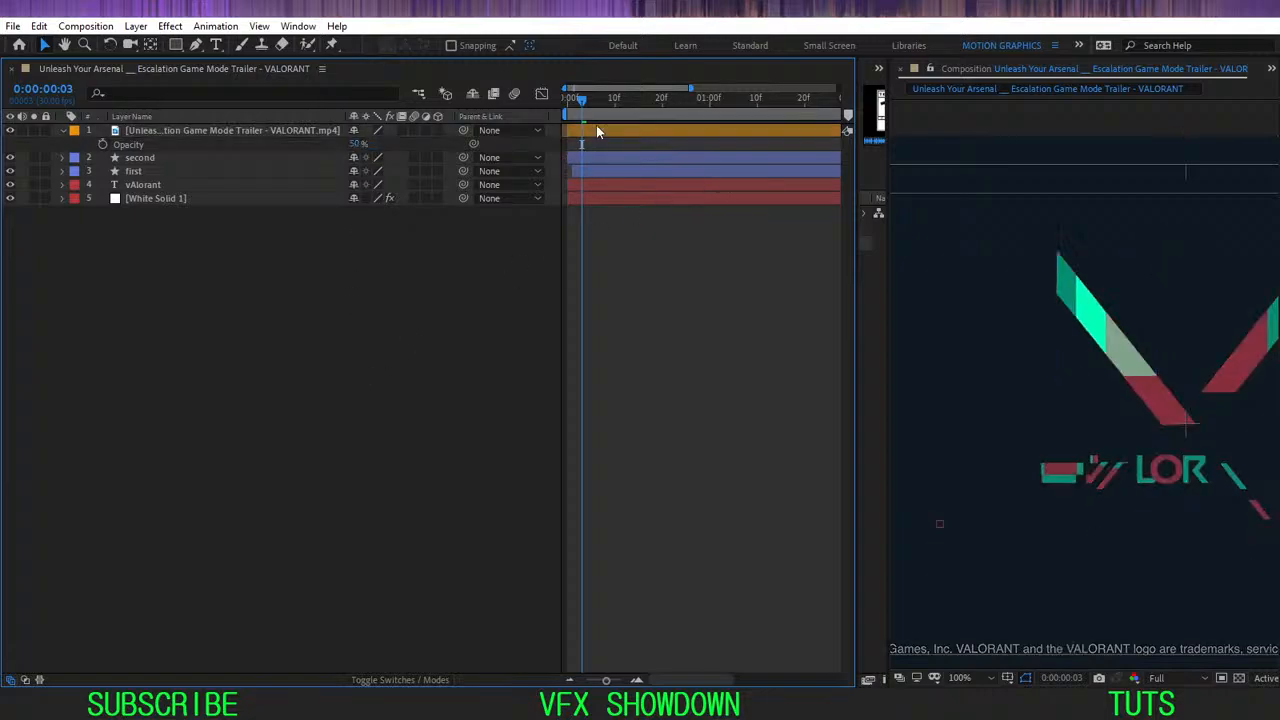
# - Move the layer "second" below "first" in the stacking order and hide the trailer layer
pyautogui.moveTo(587, 97); pyautogui.dragTo(572, 127)
pyautogui.moveTo(148, 160); pyautogui.dragTo(144, 179)
pyautogui.click(208, 314)
pyautogui.moveTo(572, 102); pyautogui.dragTo(569, 160)
pyautogui.click(11, 131)
# - Reveal the path keyframes of the layer "second" and change both from eased to Auto Bezier interpolation
pyautogui.press('=')
pyautogui.press('=')
pyautogui.click(577, 235)
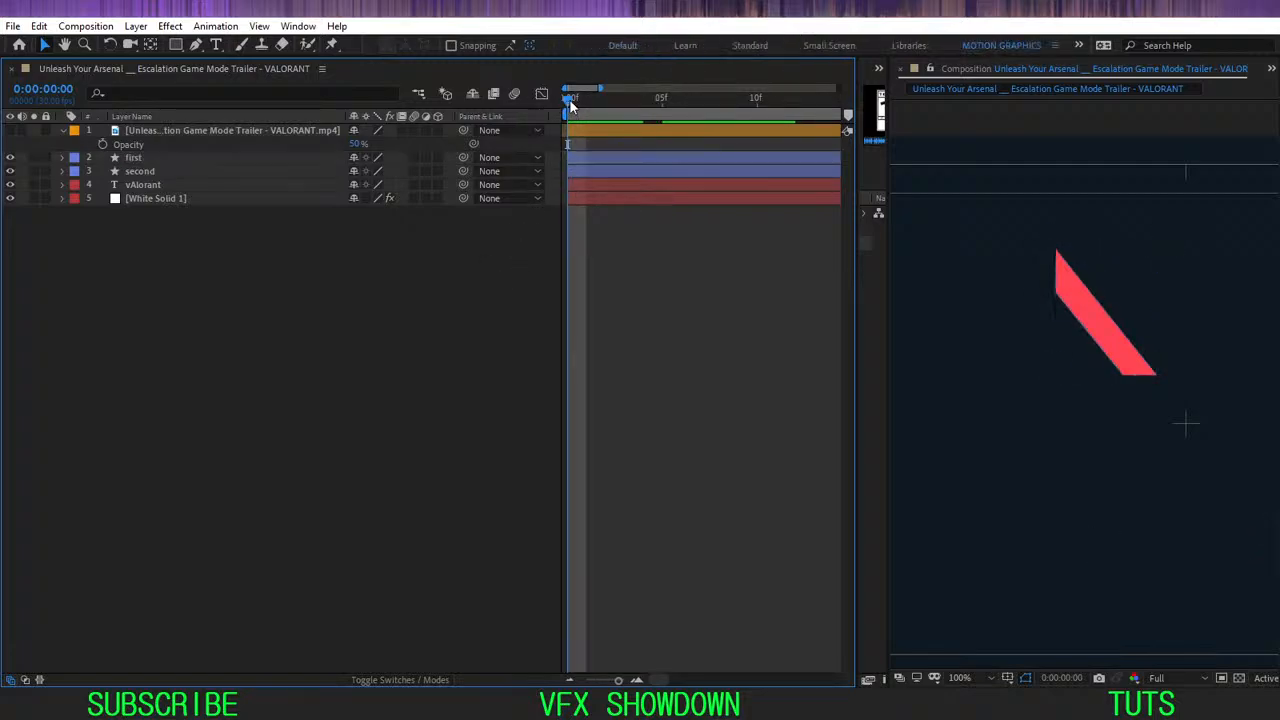
pyautogui.moveTo(569, 99); pyautogui.dragTo(641, 186)
pyautogui.click(147, 175)
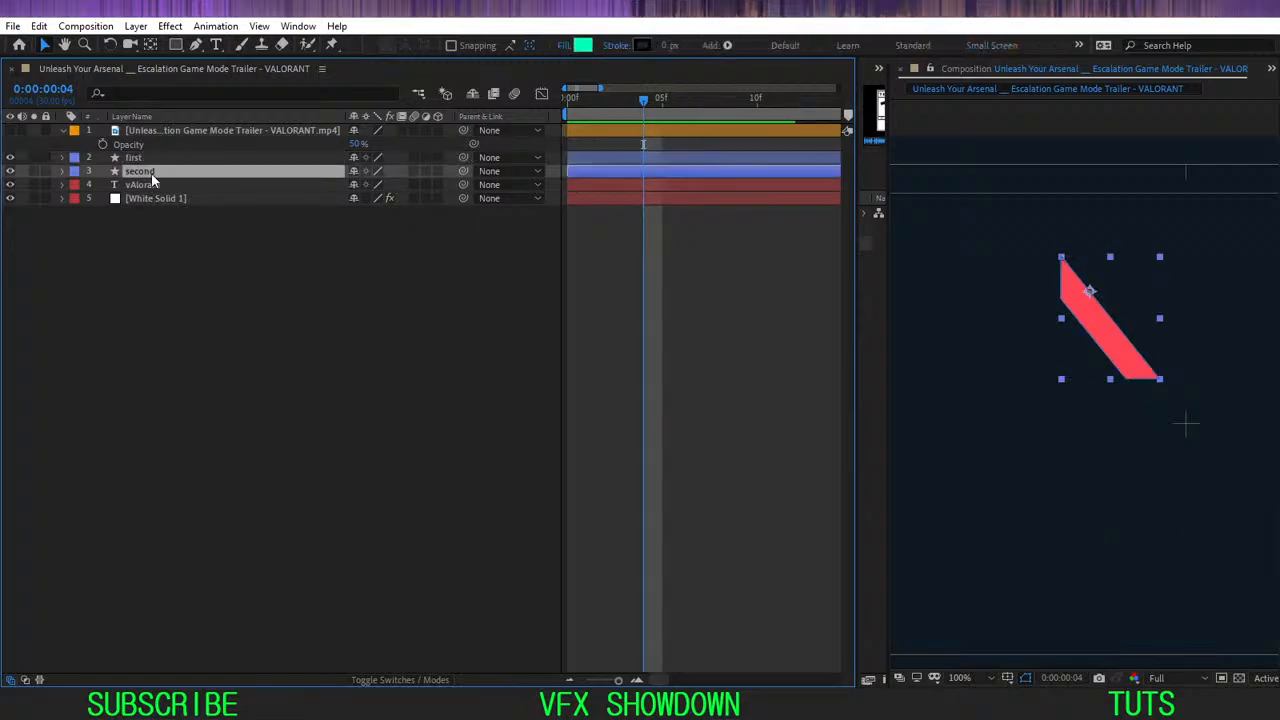
pyautogui.press('u')
pyautogui.press('-')
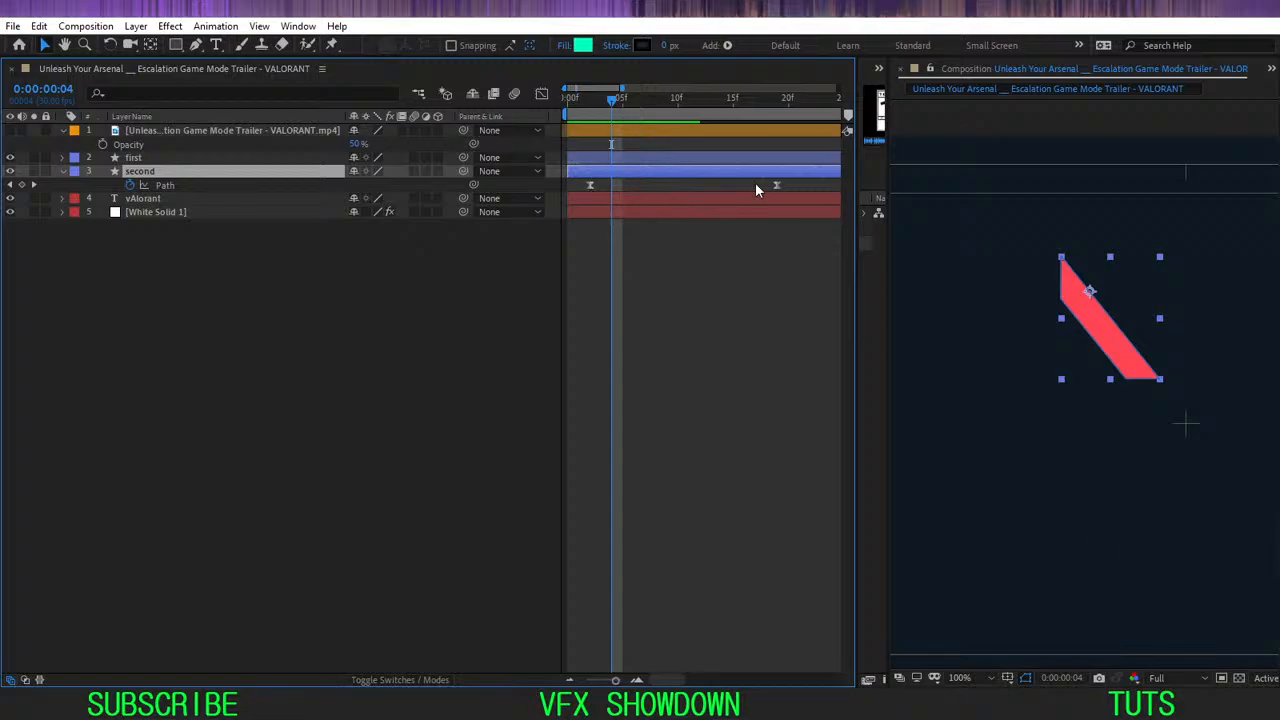
pyautogui.moveTo(789, 185); pyautogui.dragTo(590, 200)
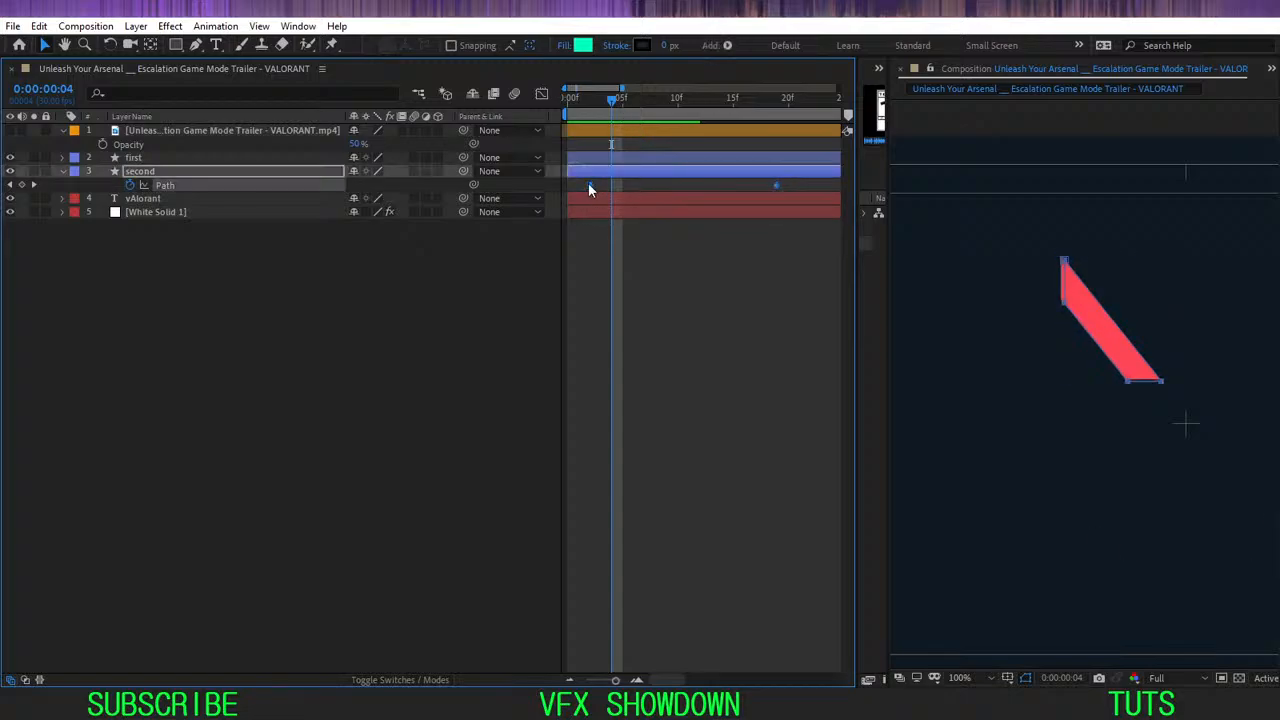
pyautogui.click(560, 236)
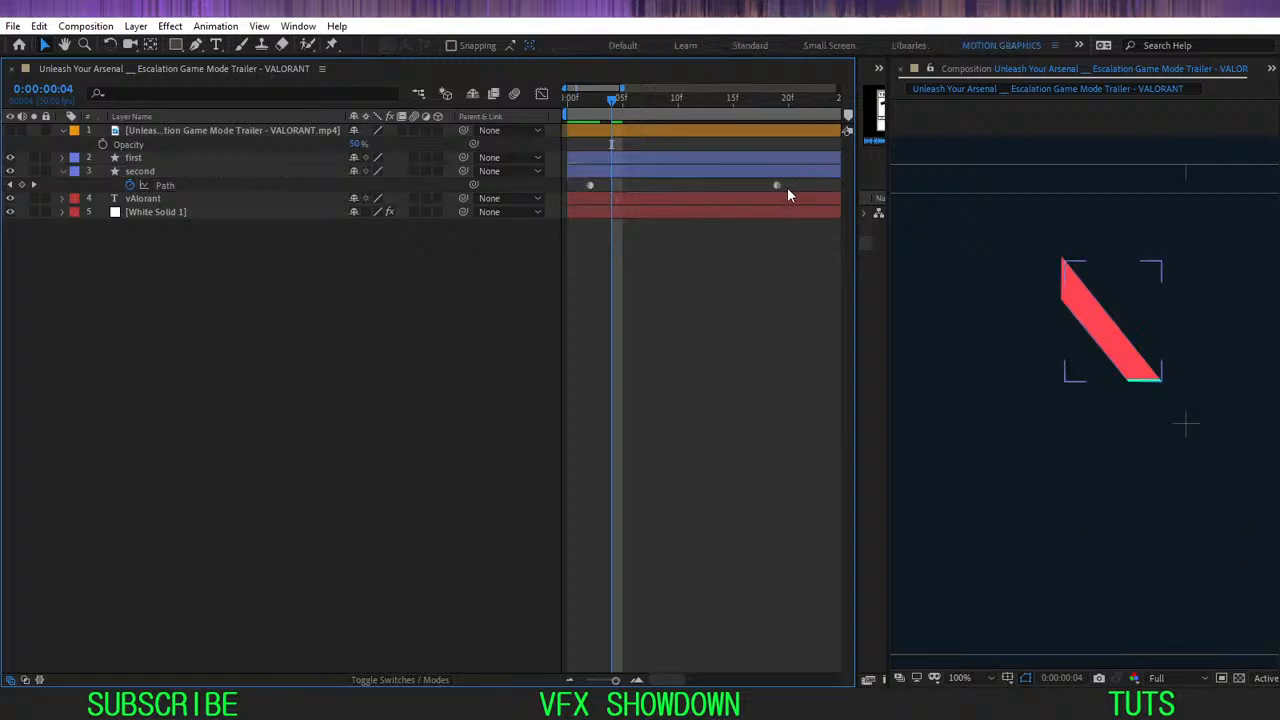
# - Convert both Path keyframes of the second layer to linear interpolation and preview the animation from the start
pyautogui.moveTo(795, 176)
pyautogui.mouseDown()
pyautogui.moveTo(573, 219)
pyautogui.moveTo(586, 186)
pyautogui.mouseUp()
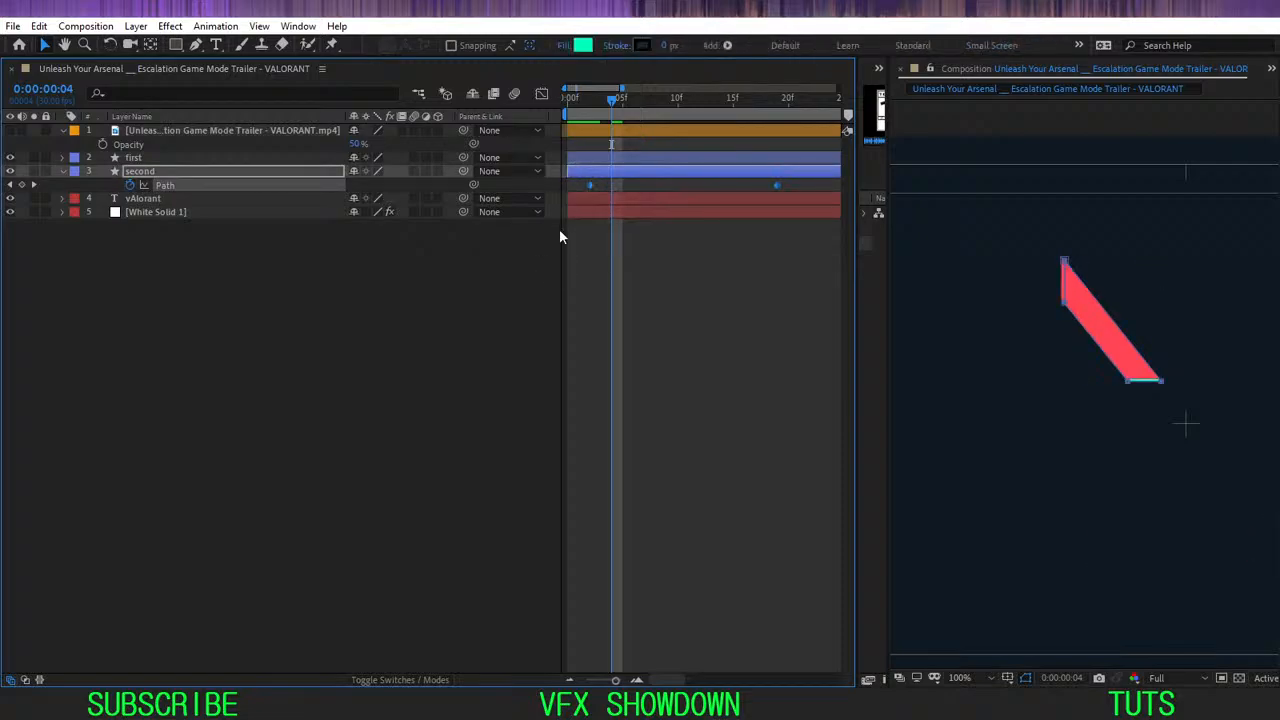
pyautogui.moveTo(590, 98)
pyautogui.mouseDown()
pyautogui.moveTo(622, 129)
pyautogui.moveTo(702, 149)
pyautogui.moveTo(723, 173)
pyautogui.moveTo(505, 295)
pyautogui.mouseUp()
pyautogui.click(484, 333)
pyautogui.press('space')
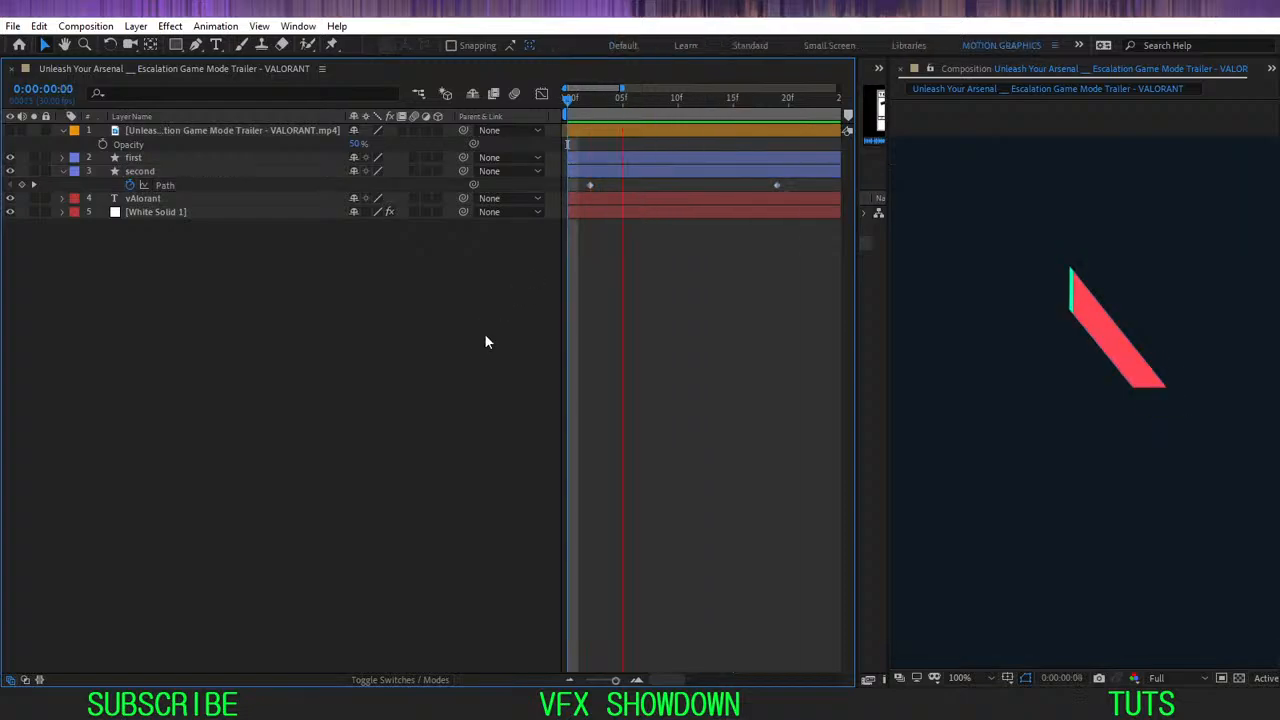
# - Show and solo the VALORANT trailer video layer and review its logo animation from the first frame
pyautogui.click(658, 100)
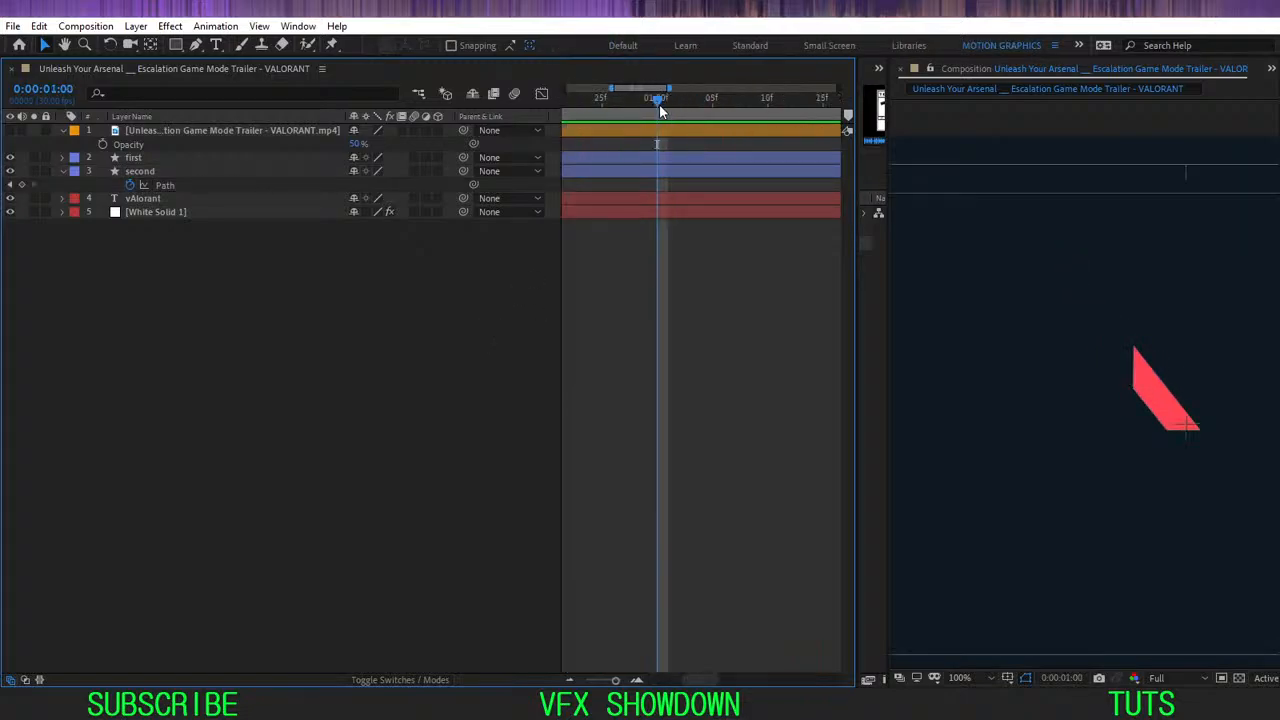
pyautogui.press('-')
pyautogui.press('-')
pyautogui.click(11, 131)
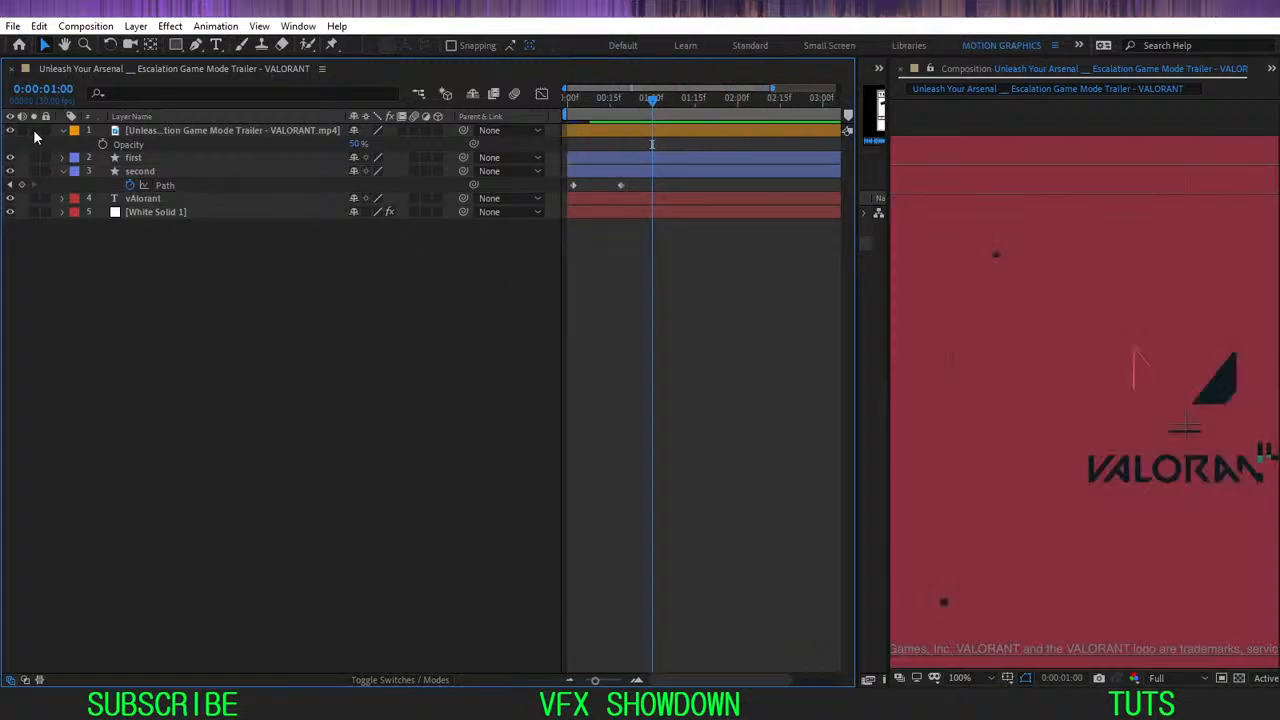
pyautogui.click(34, 131)
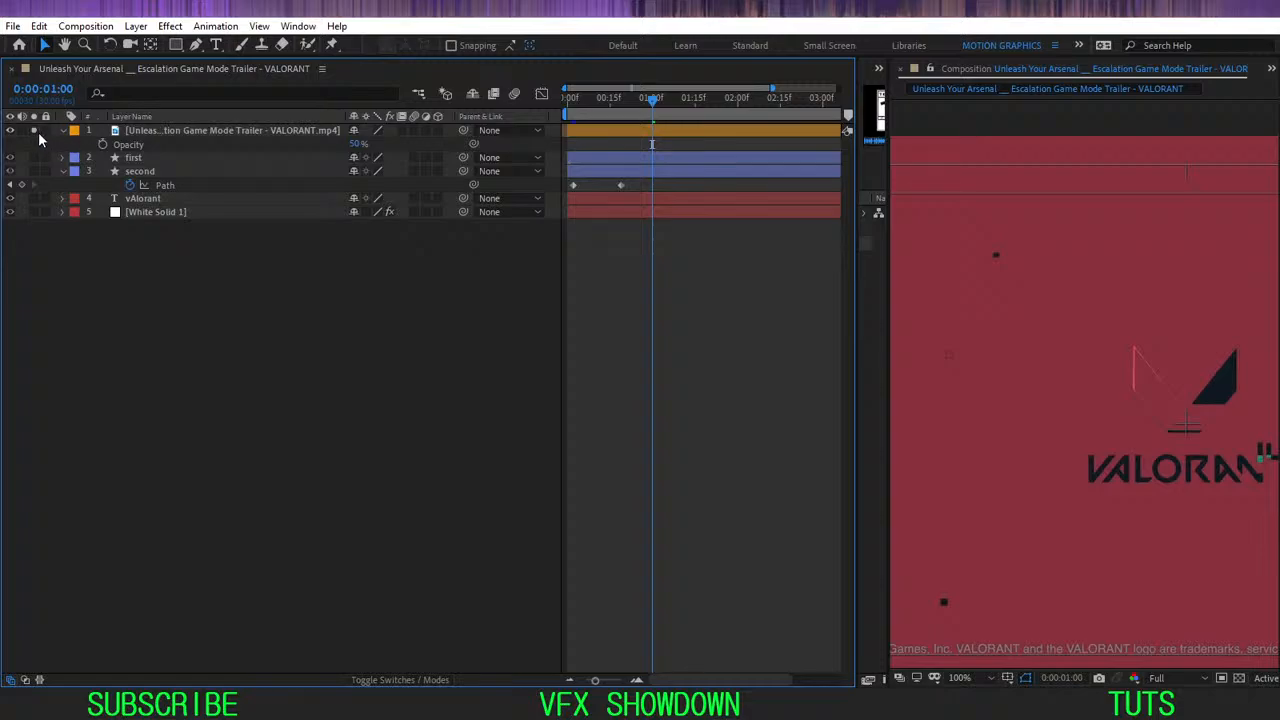
pyautogui.moveTo(612, 103); pyautogui.dragTo(549, 146)
pyautogui.press('space')
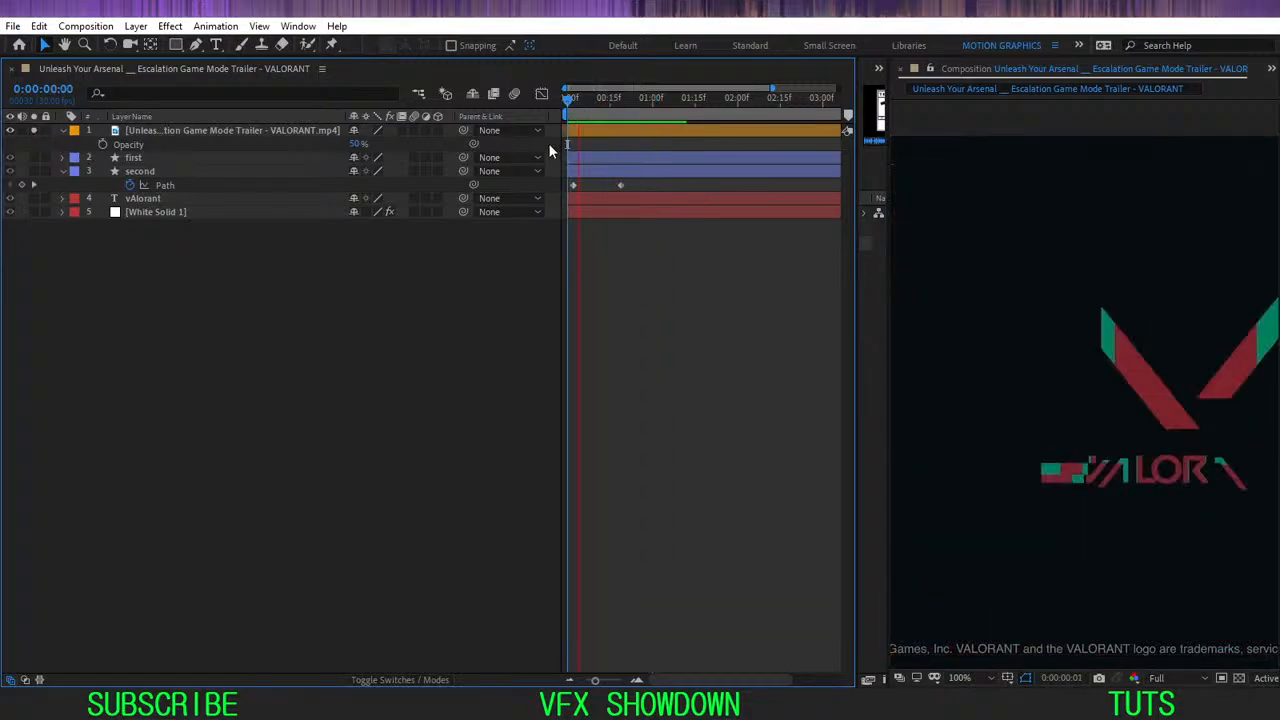
pyautogui.click(573, 110)
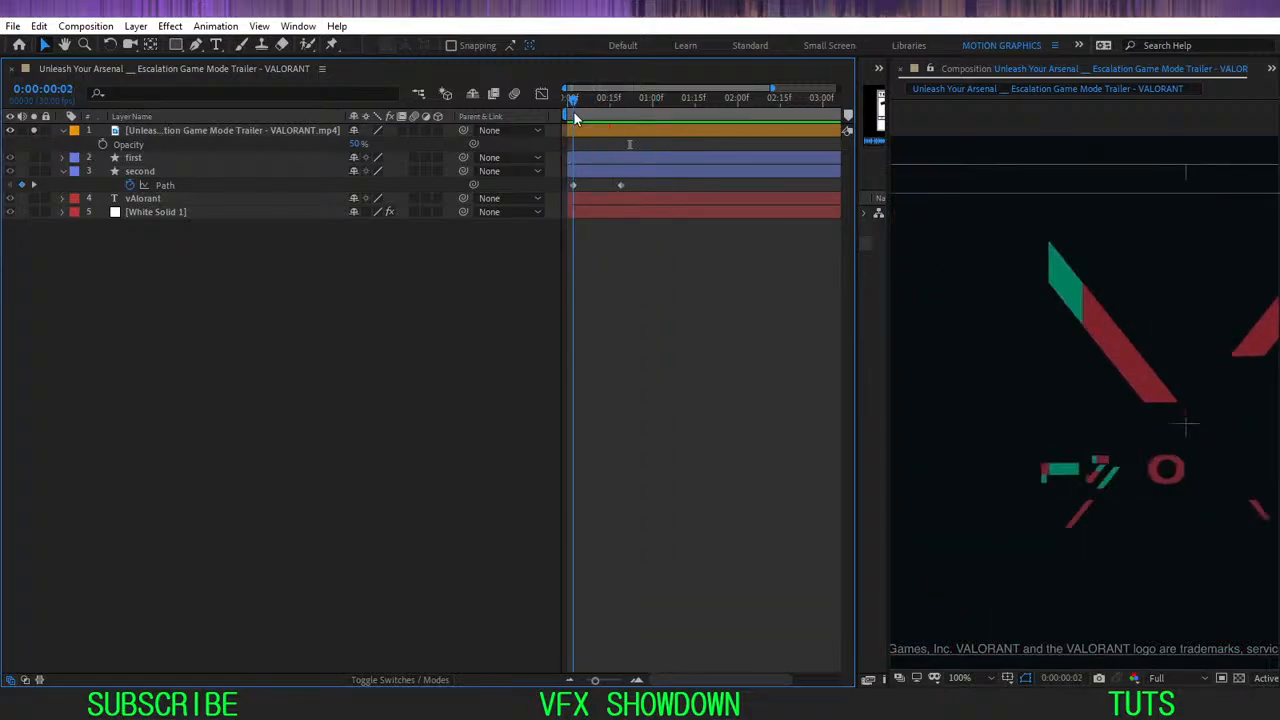
pyautogui.moveTo(574, 113); pyautogui.dragTo(545, 122)
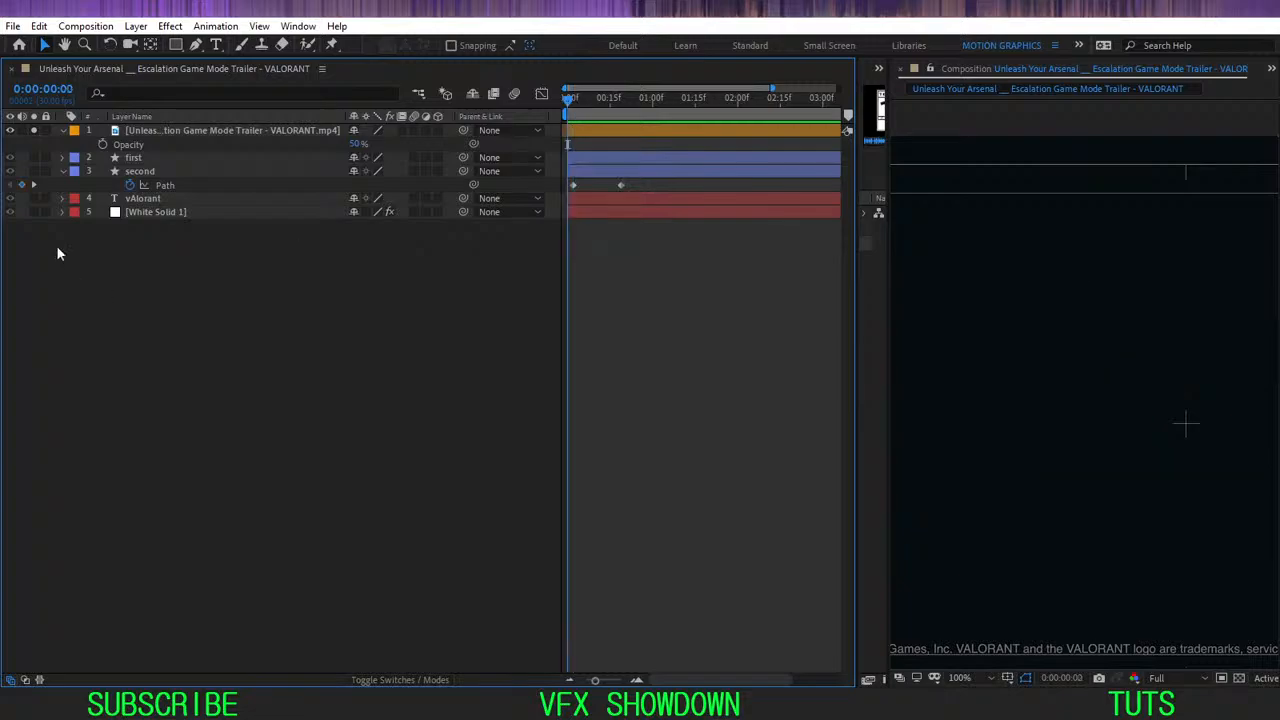
# - Unsolo and hide the trailer video layer, and apply Easy Ease to the second layer's last Path keyframe
pyautogui.click(36, 131)
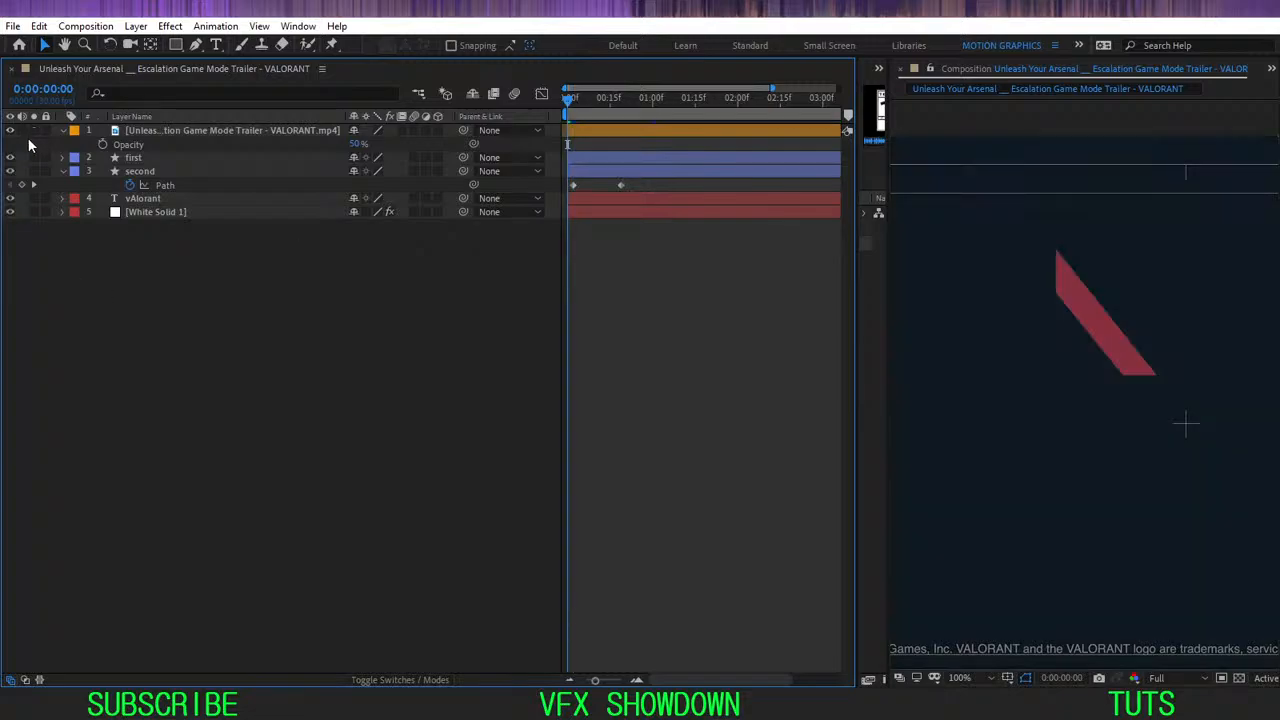
pyautogui.click(10, 131)
pyautogui.click(171, 172)
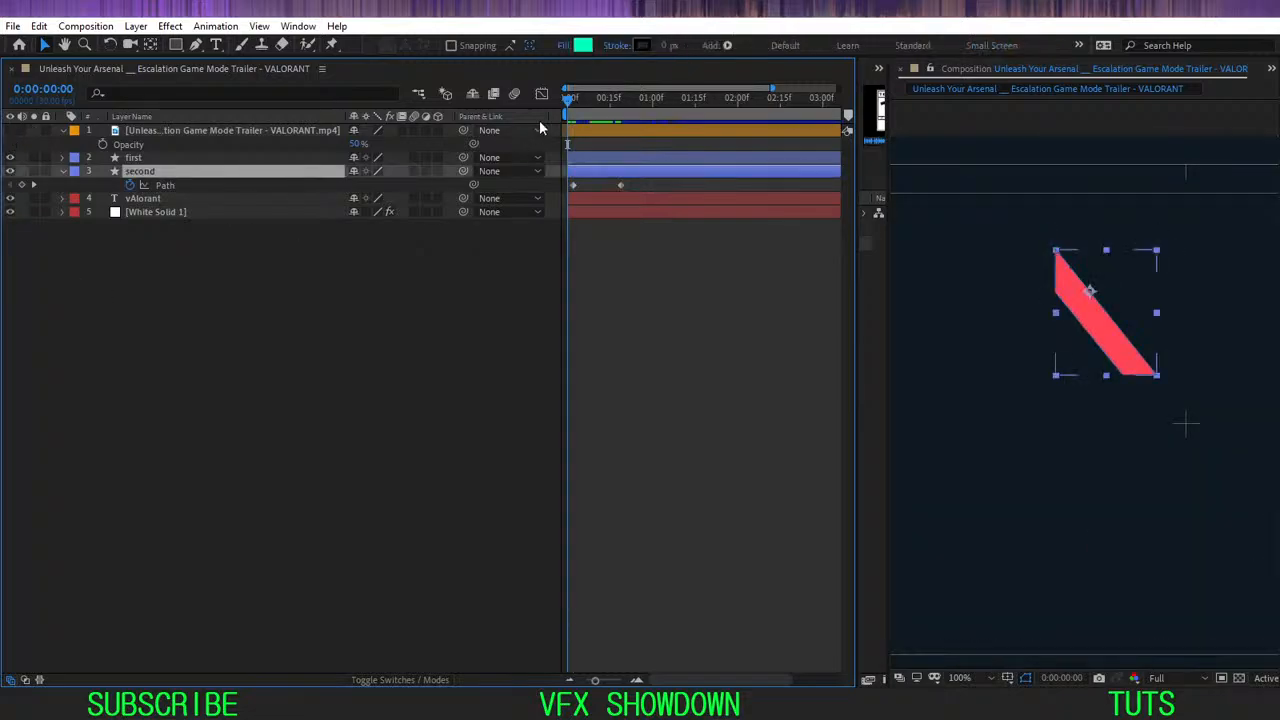
pyautogui.moveTo(574, 103); pyautogui.dragTo(599, 105)
pyautogui.click(620, 186)
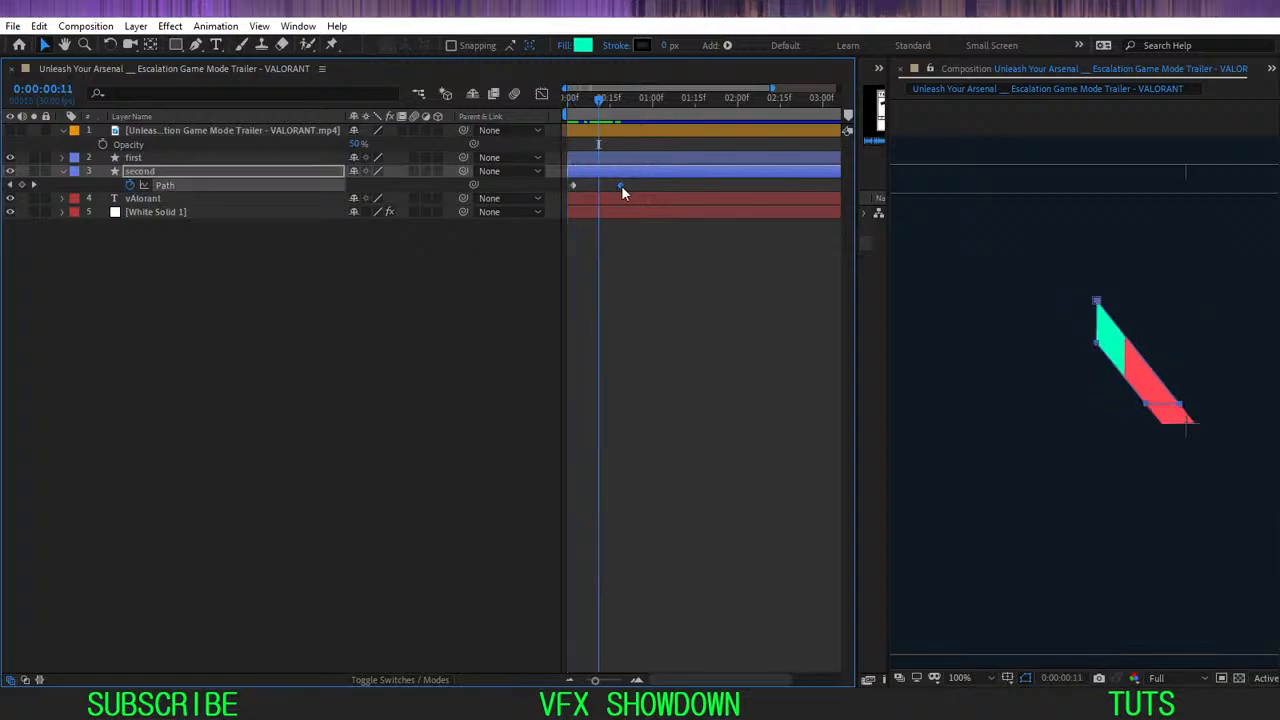
pyautogui.press('Home')
pyautogui.click(516, 295)
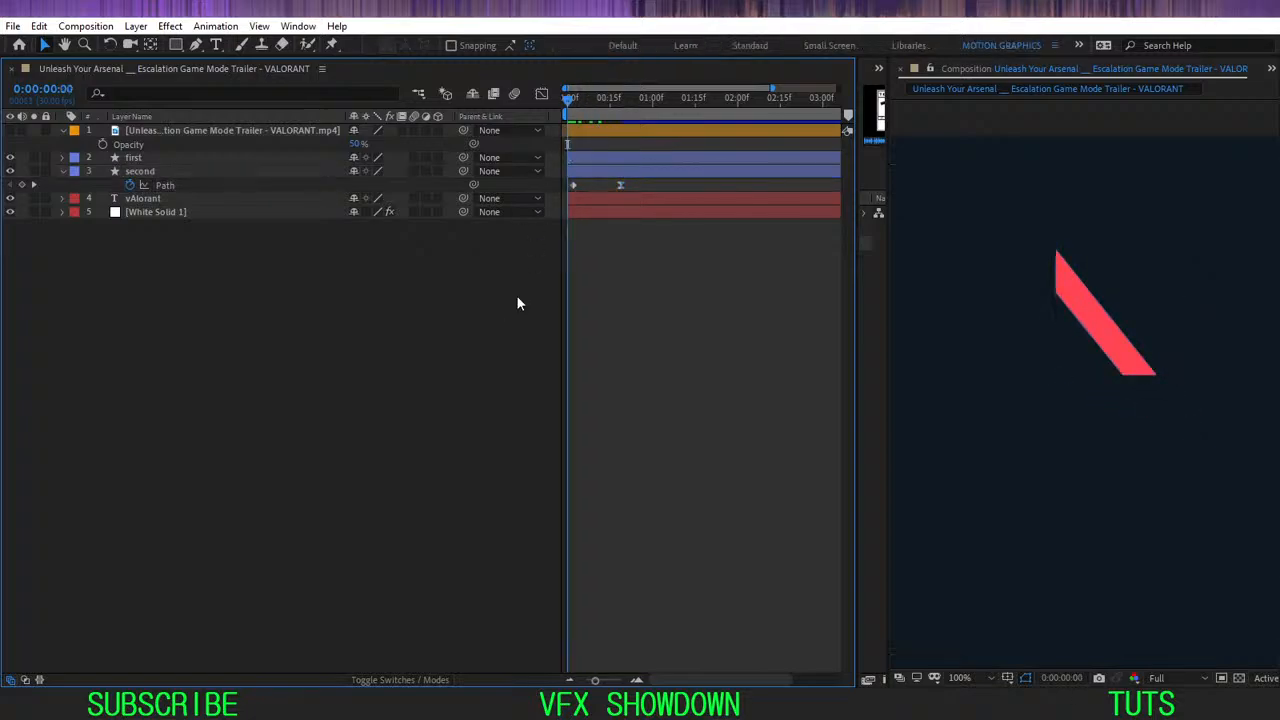
pyautogui.press('space')
pyautogui.press('space')
# - Try giving the second layer's Path animation a fast start and long ease-out by reshaping its speed curve in the Graph Editor
pyautogui.moveTo(597, 106); pyautogui.dragTo(572, 133)
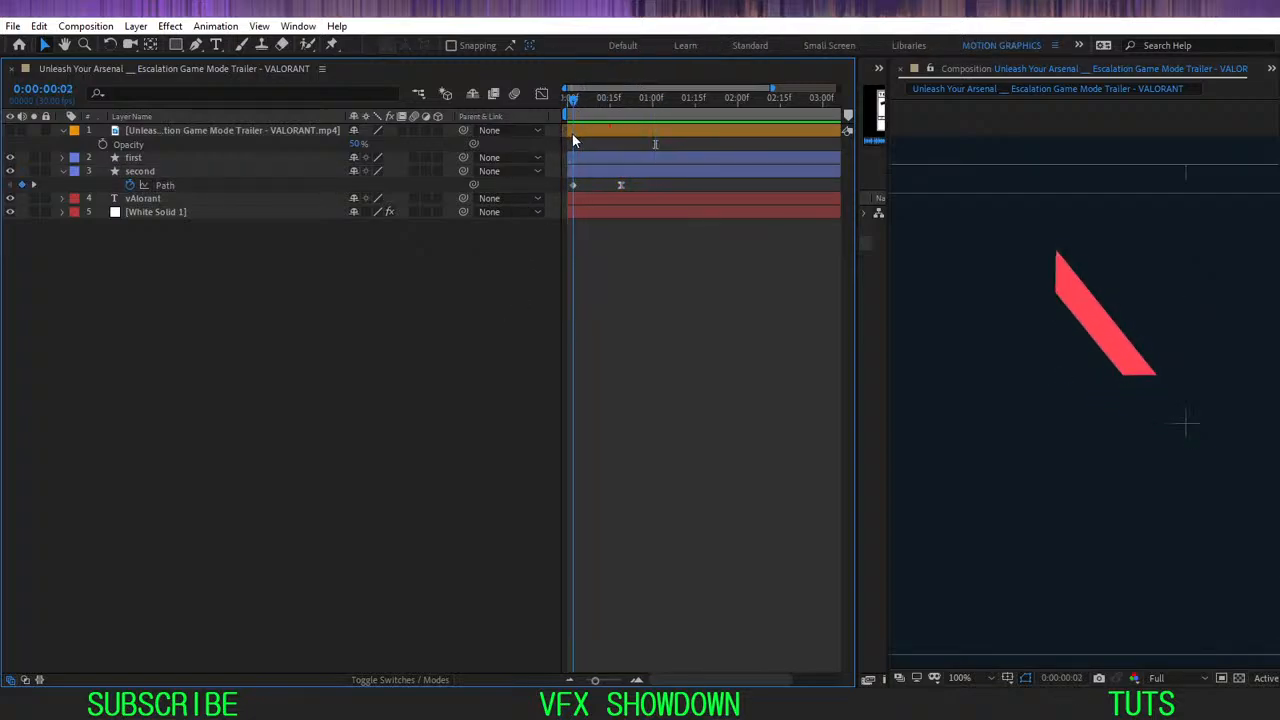
pyautogui.click(620, 186)
pyautogui.moveTo(635, 182); pyautogui.dragTo(567, 206)
pyautogui.click(541, 94)
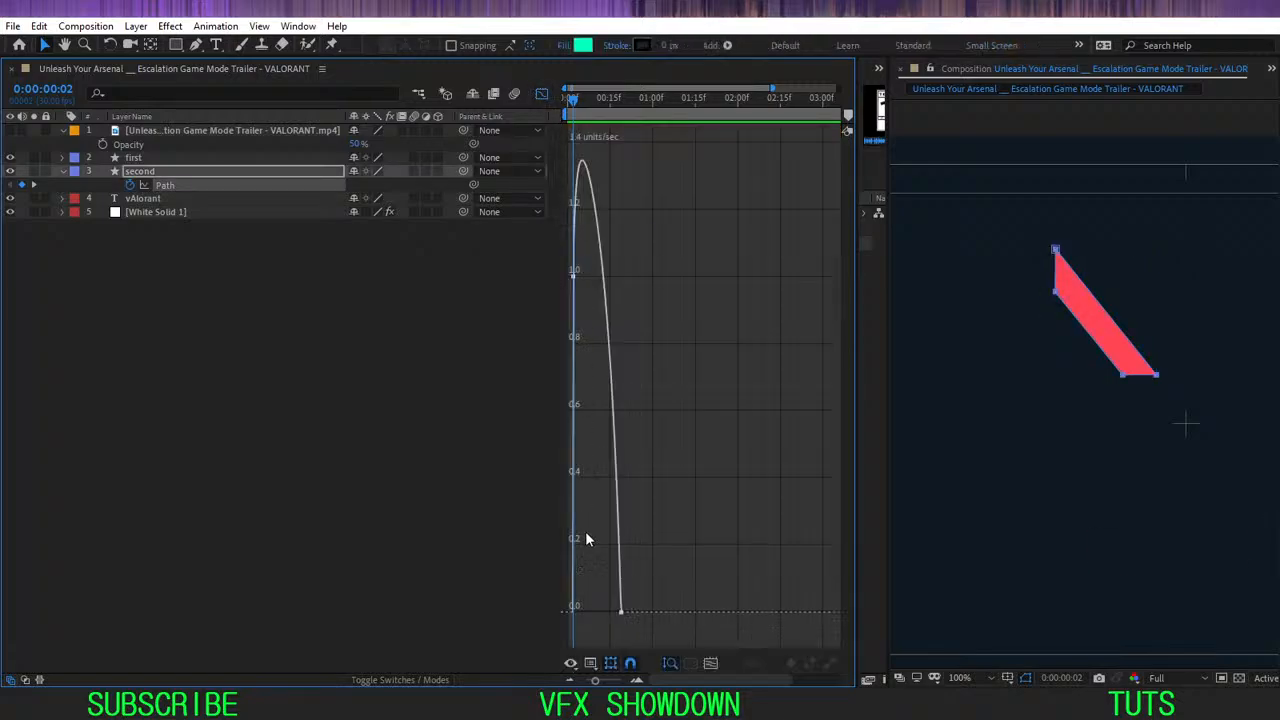
pyautogui.moveTo(607, 626)
pyautogui.mouseDown()
pyautogui.moveTo(609, 612)
pyautogui.moveTo(590, 622)
pyautogui.moveTo(596, 612)
pyautogui.mouseUp()
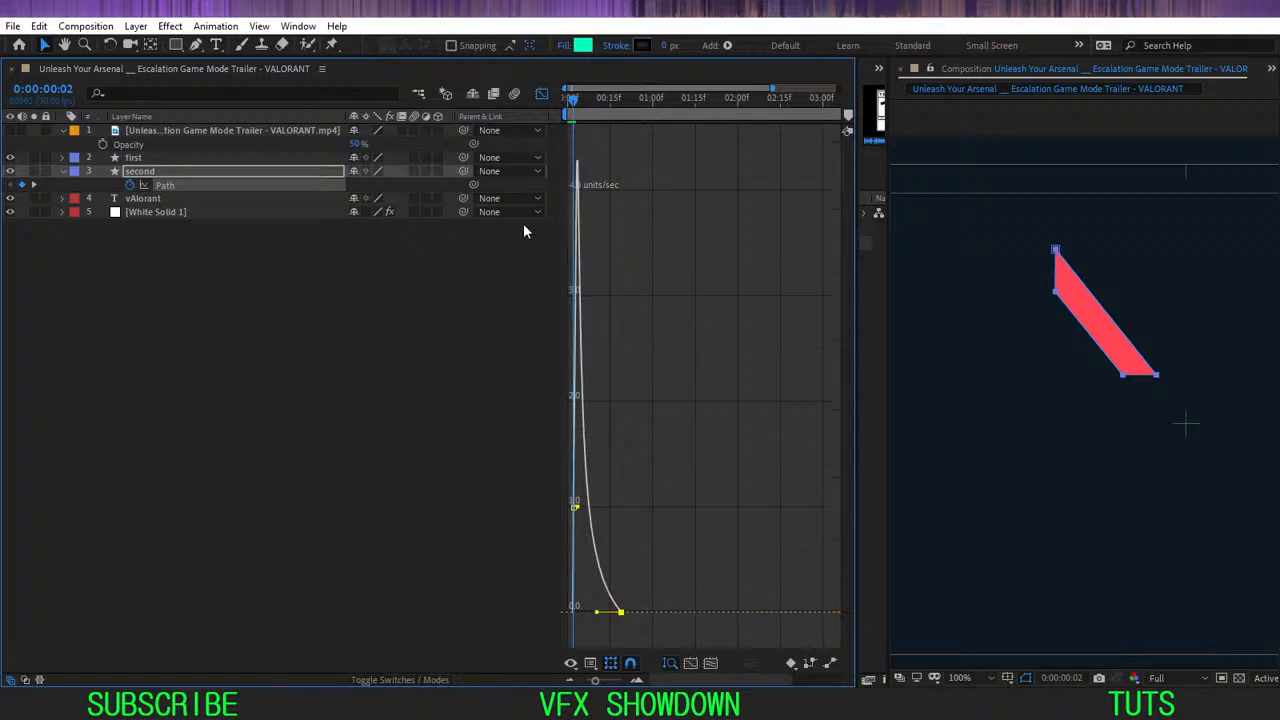
pyautogui.click(541, 93)
pyautogui.click(508, 355)
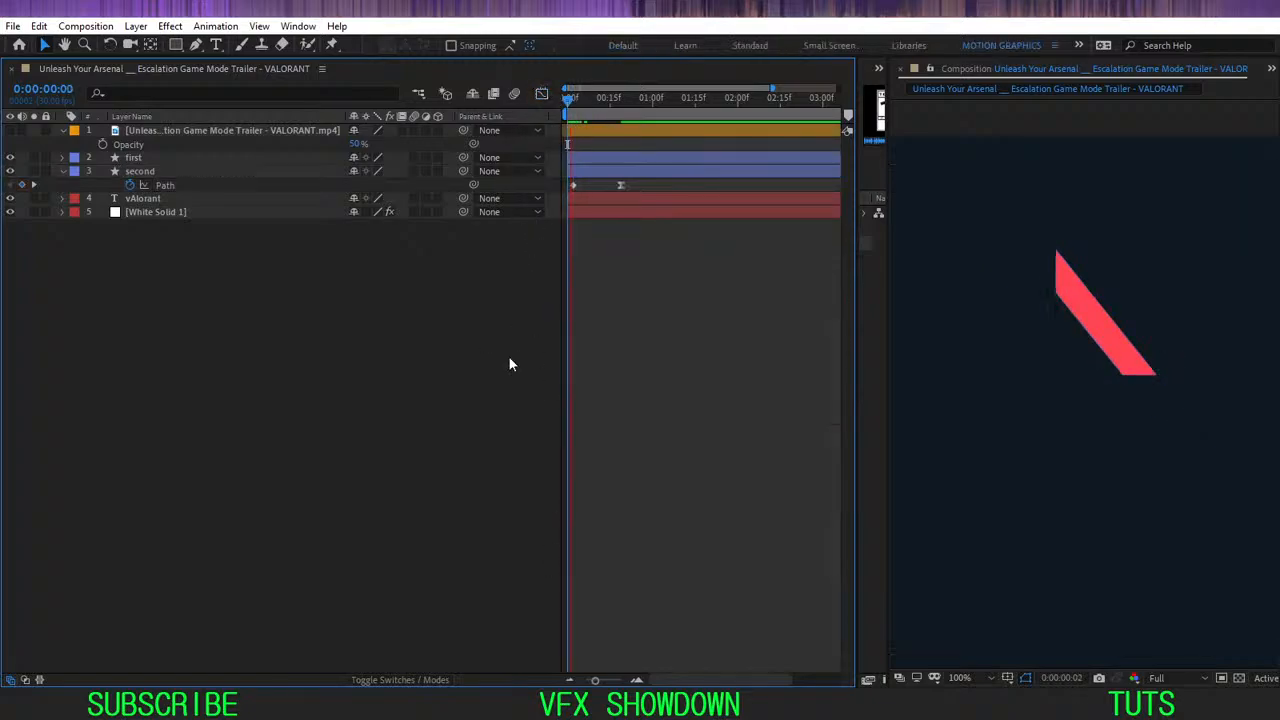
# - Preview the reshaped Path animation from the start and undo the speed curve change
pyautogui.press('space')
pyautogui.press('space')
pyautogui.click(584, 101)
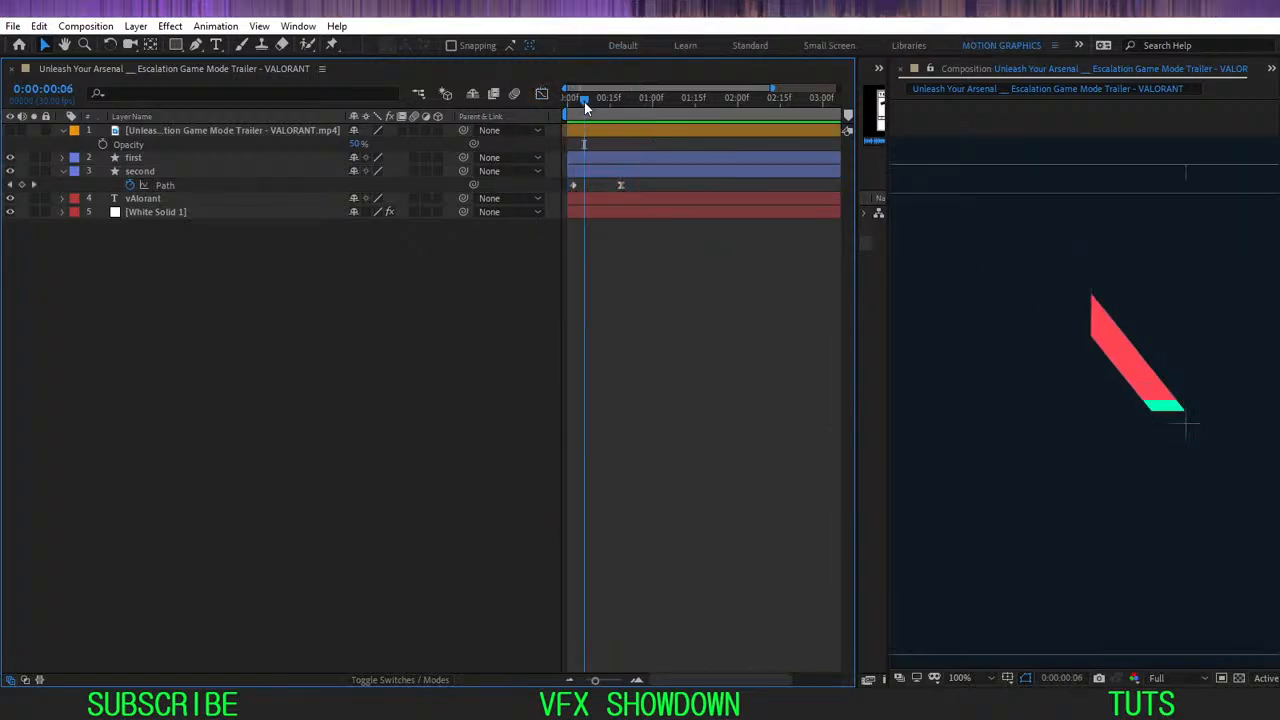
pyautogui.hotkey('ctrl', 'z')
# - At frame 2, show the trailer video layer as an overlay and select Path 1 in the second layer's contents
pyautogui.moveTo(568, 99)
pyautogui.mouseDown()
pyautogui.moveTo(597, 111)
pyautogui.moveTo(581, 112)
pyautogui.mouseUp()
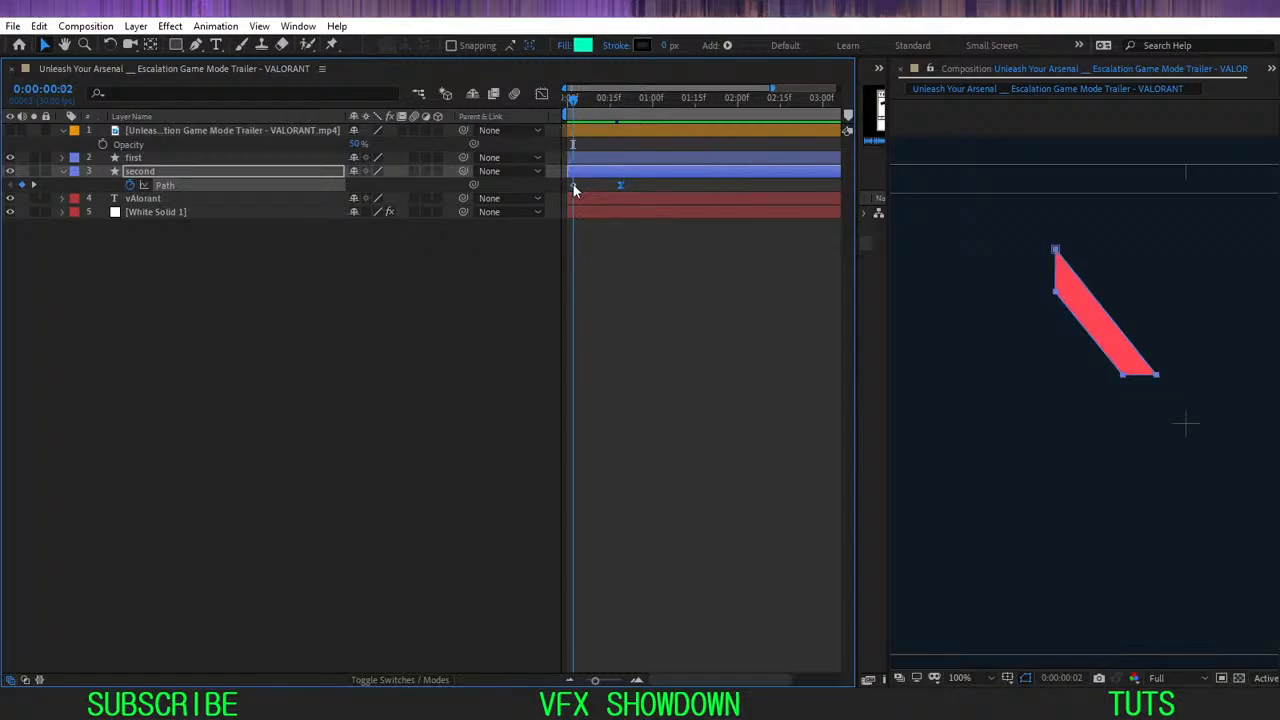
pyautogui.click(10, 131)
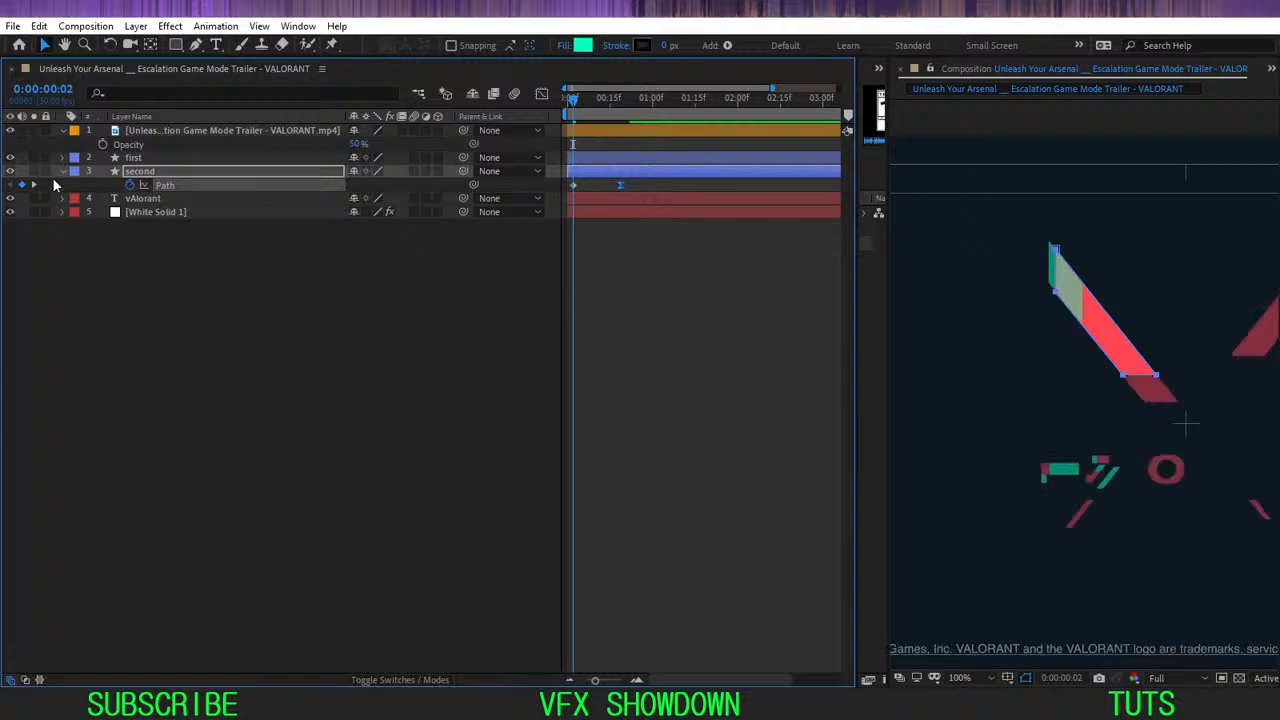
pyautogui.click(493, 310)
pyautogui.click(142, 172)
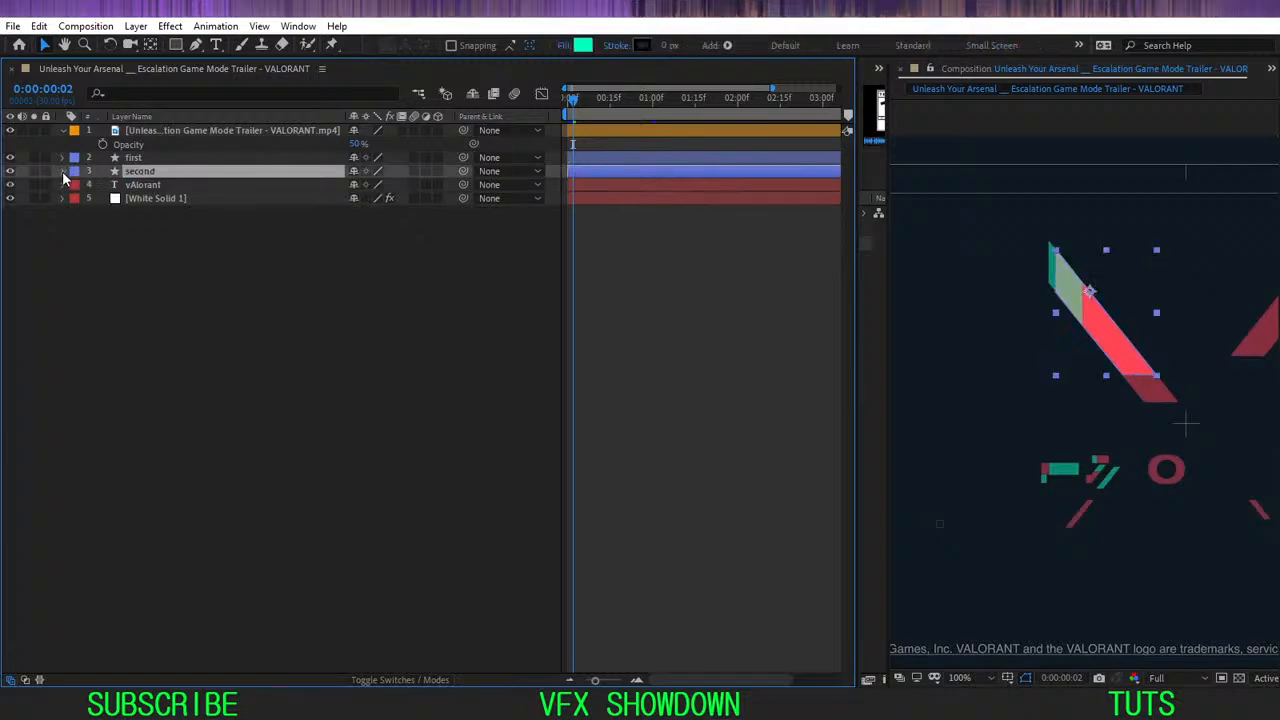
pyautogui.click(62, 172)
pyautogui.click(126, 212)
# - Move the upper and lower left points of the second layer's path onto the outer edge of the trailer's green bar
pyautogui.scroll(6, 987, 286)
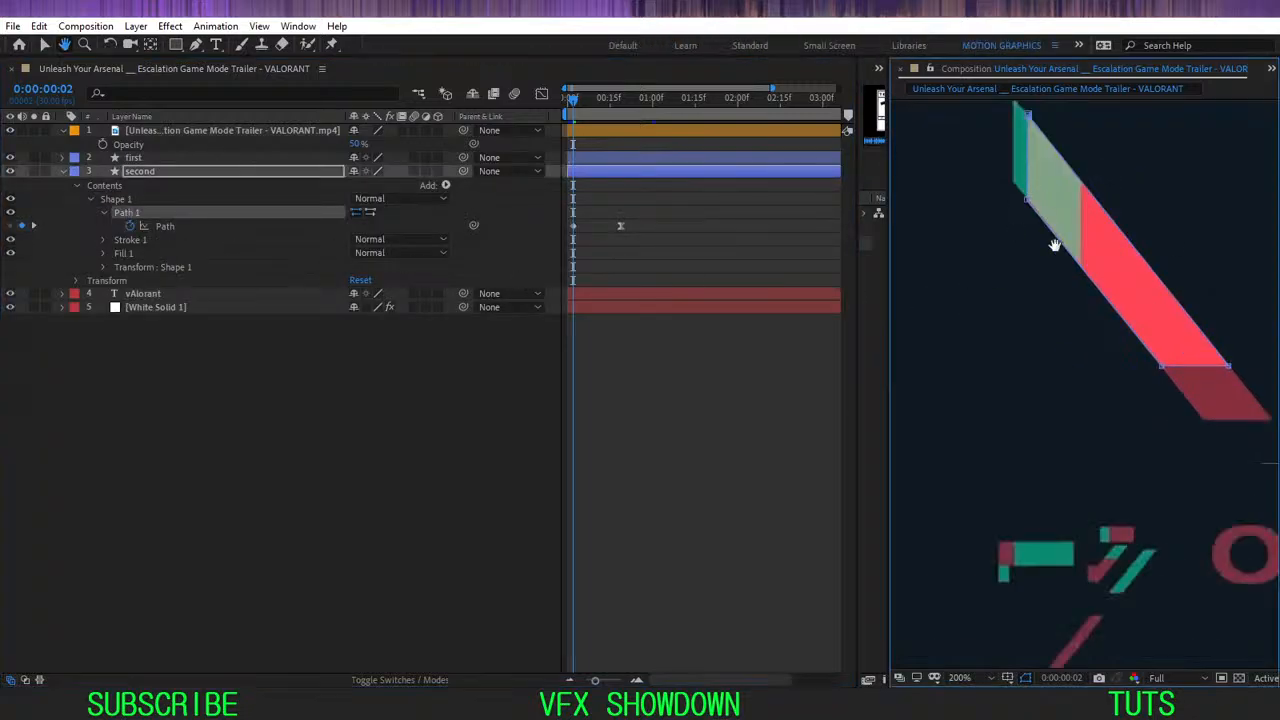
pyautogui.moveTo(1068, 298); pyautogui.dragTo(1096, 444)
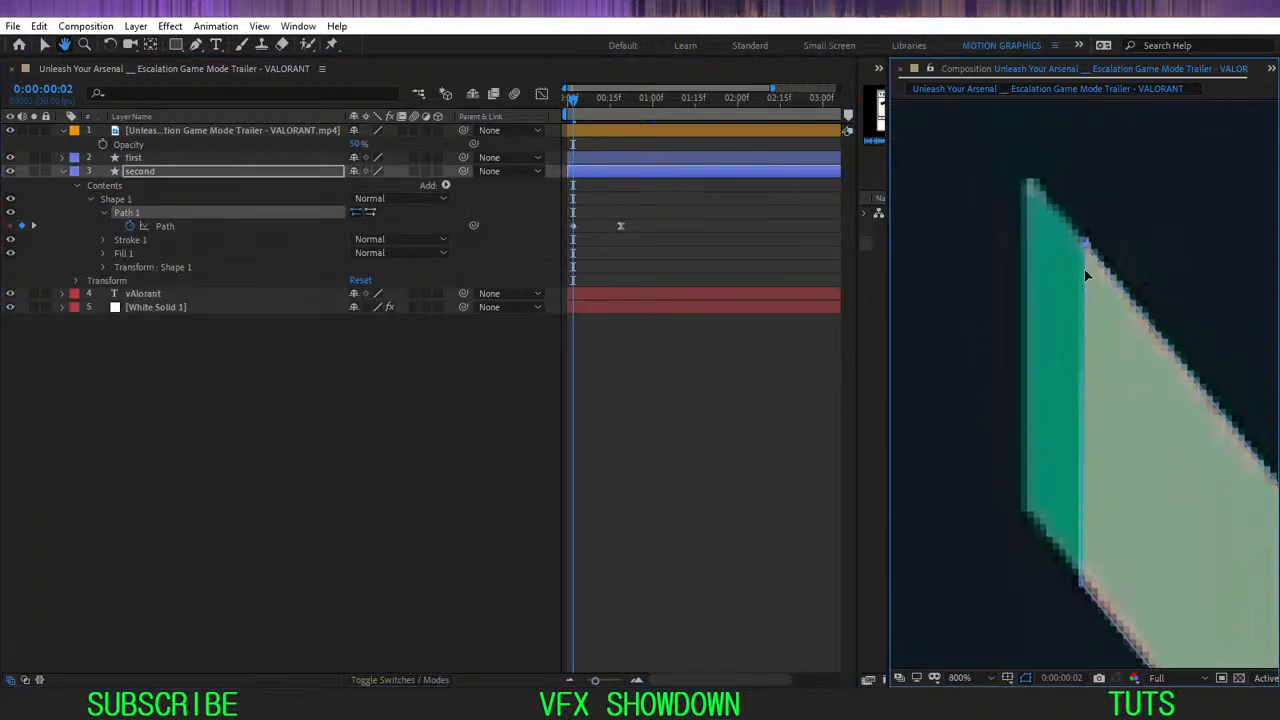
pyautogui.moveTo(1086, 248); pyautogui.dragTo(1025, 177)
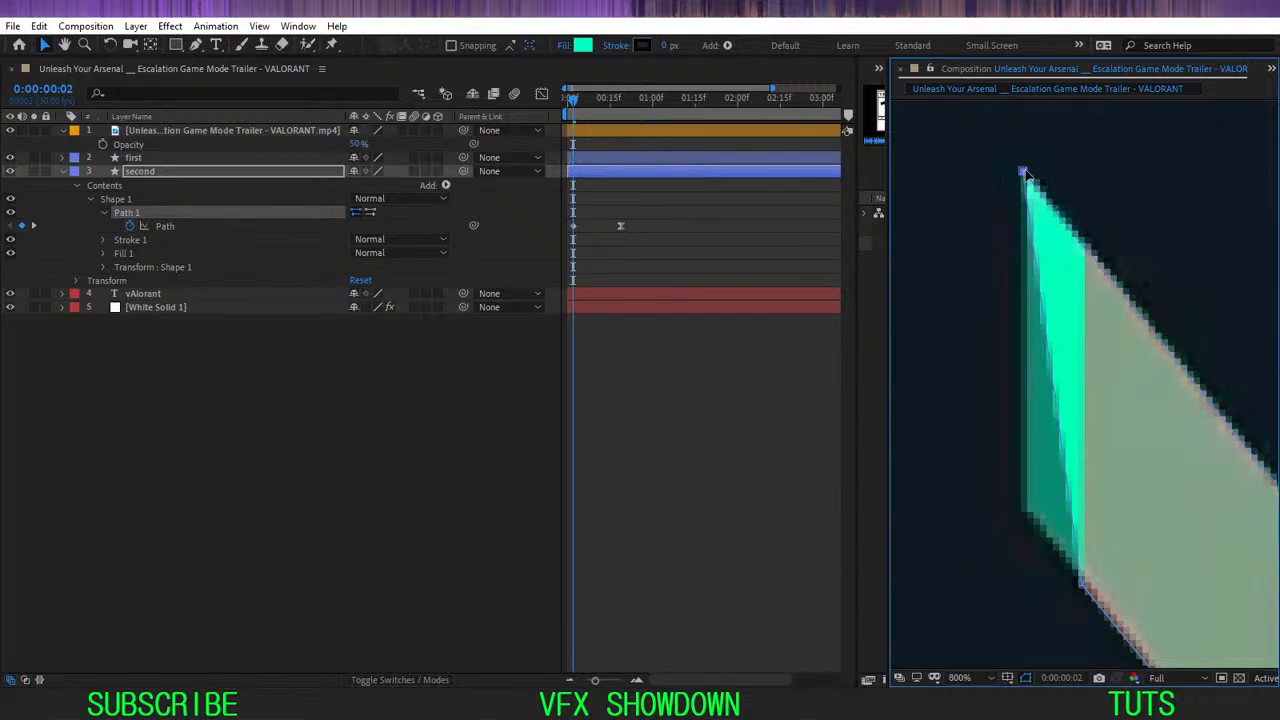
pyautogui.moveTo(1070, 553); pyautogui.dragTo(1087, 411)
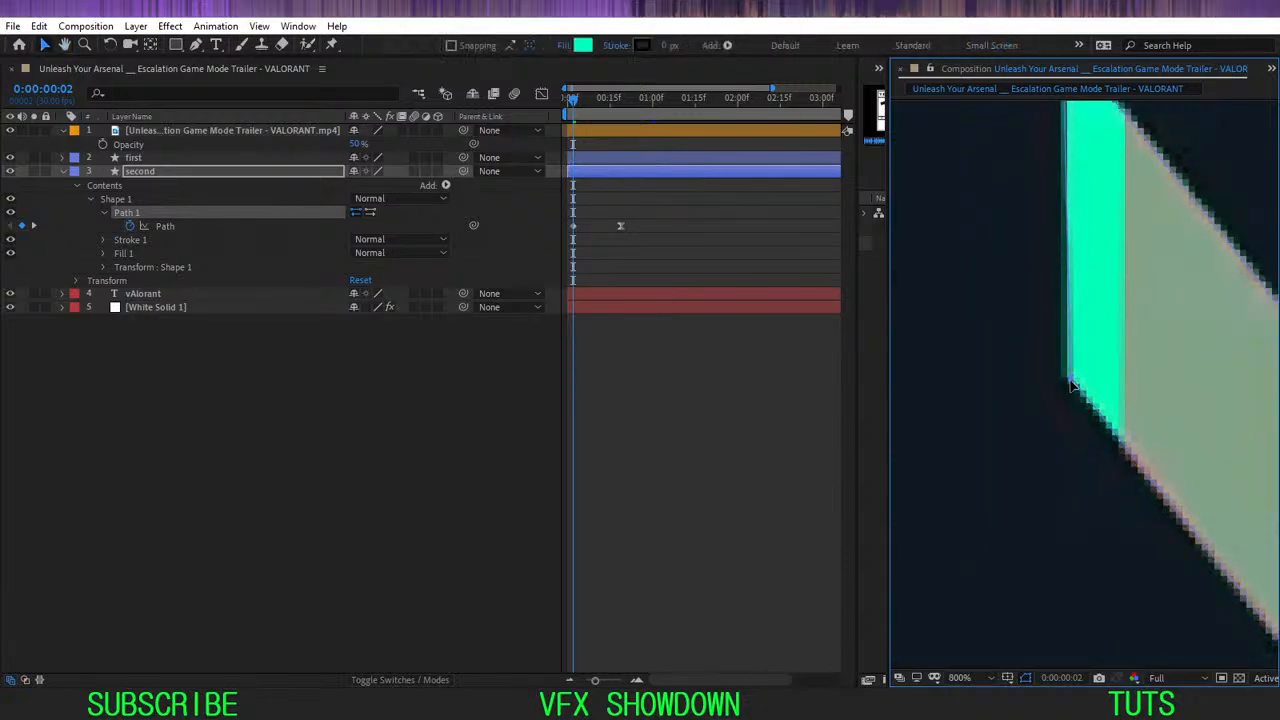
pyautogui.scroll(-4, 1108, 360)
# - Hide the trailer video layer and preview the adjusted bar animation from the first frame
pyautogui.click(503, 317)
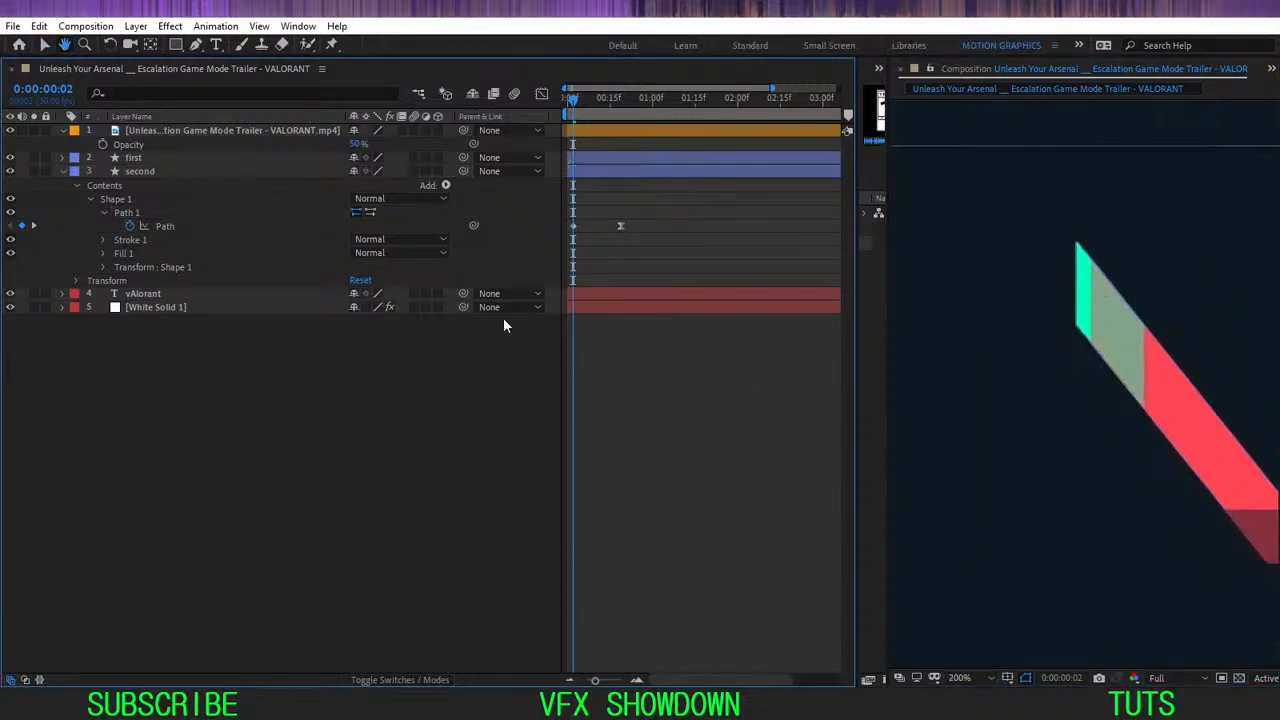
pyautogui.moveTo(575, 100); pyautogui.dragTo(567, 98)
pyautogui.click(10, 131)
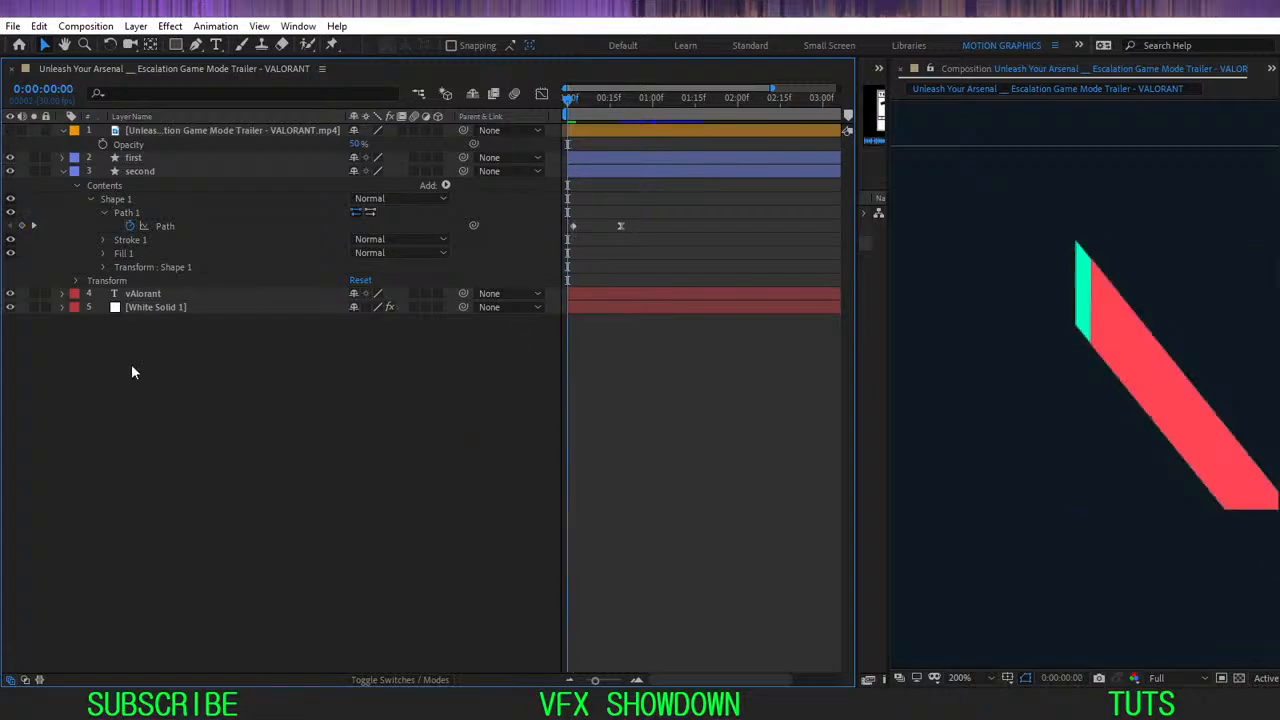
pyautogui.scroll(-2, 1049, 335)
pyautogui.press('space')
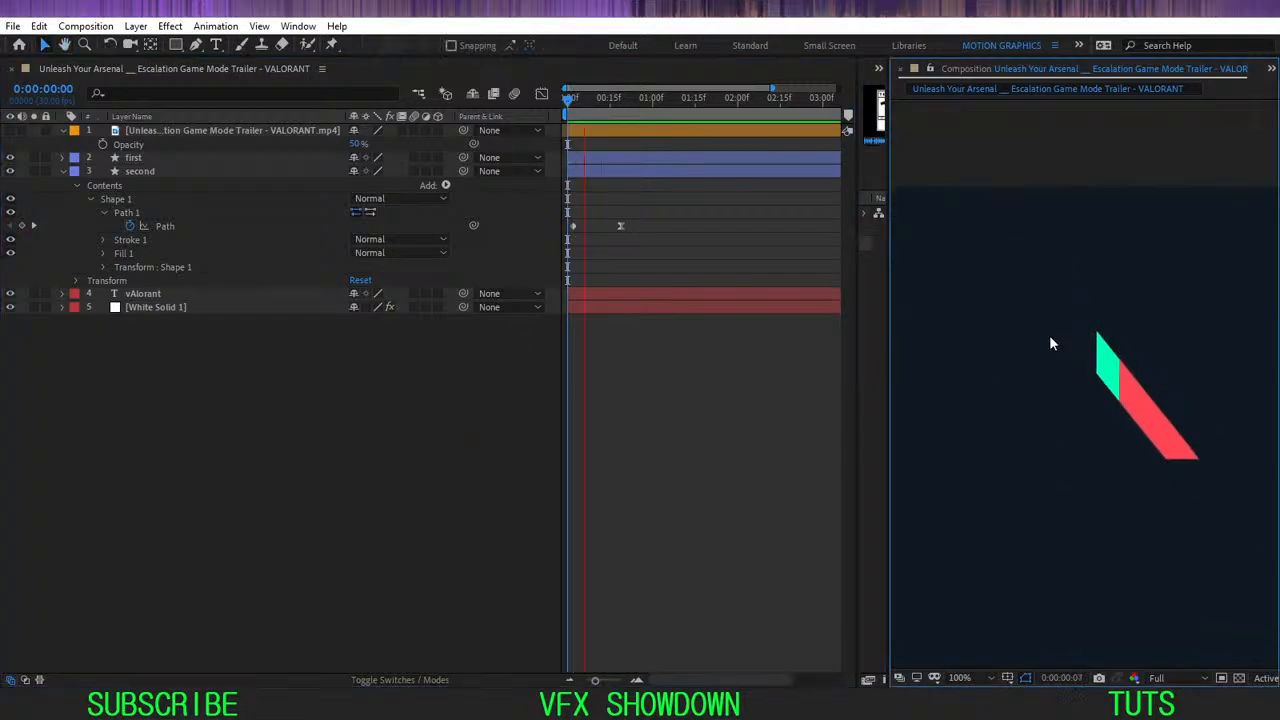
pyautogui.press('space')
# - Show and solo the trailer video layer and examine the logo bar at frames 2 and 1
pyautogui.moveTo(601, 97); pyautogui.dragTo(581, 125)
pyautogui.click(10, 131)
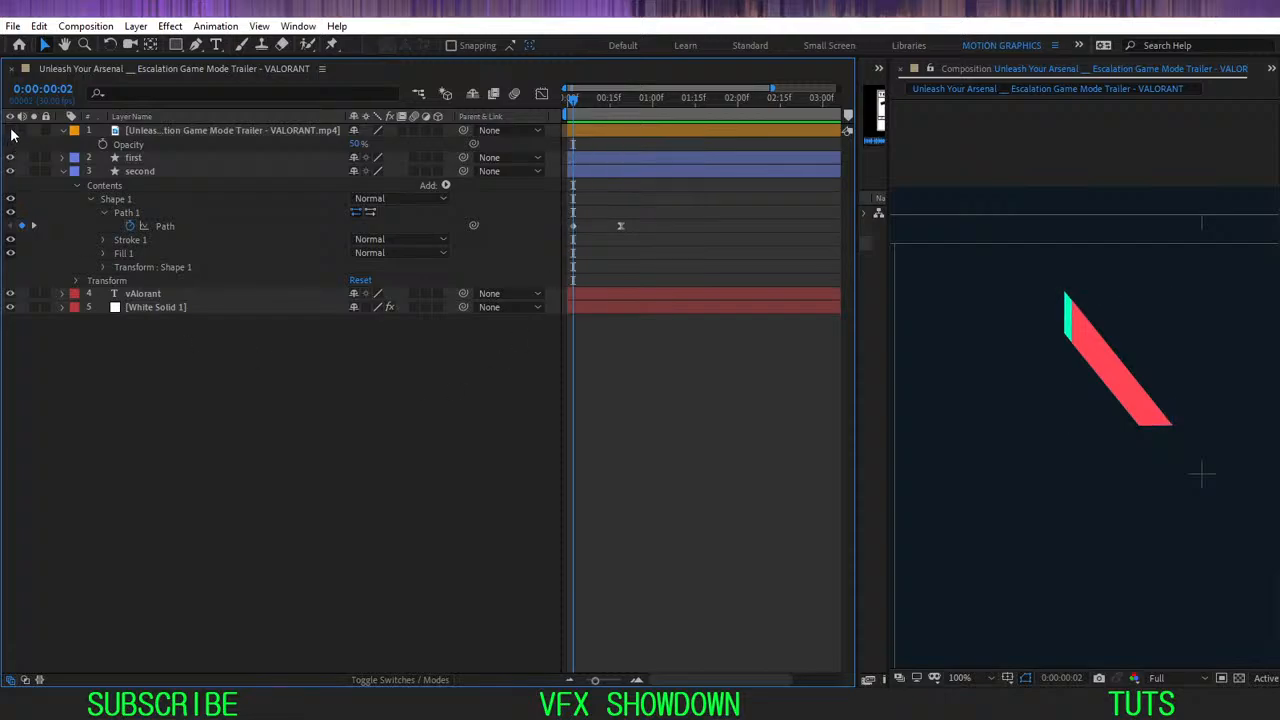
pyautogui.click(33, 131)
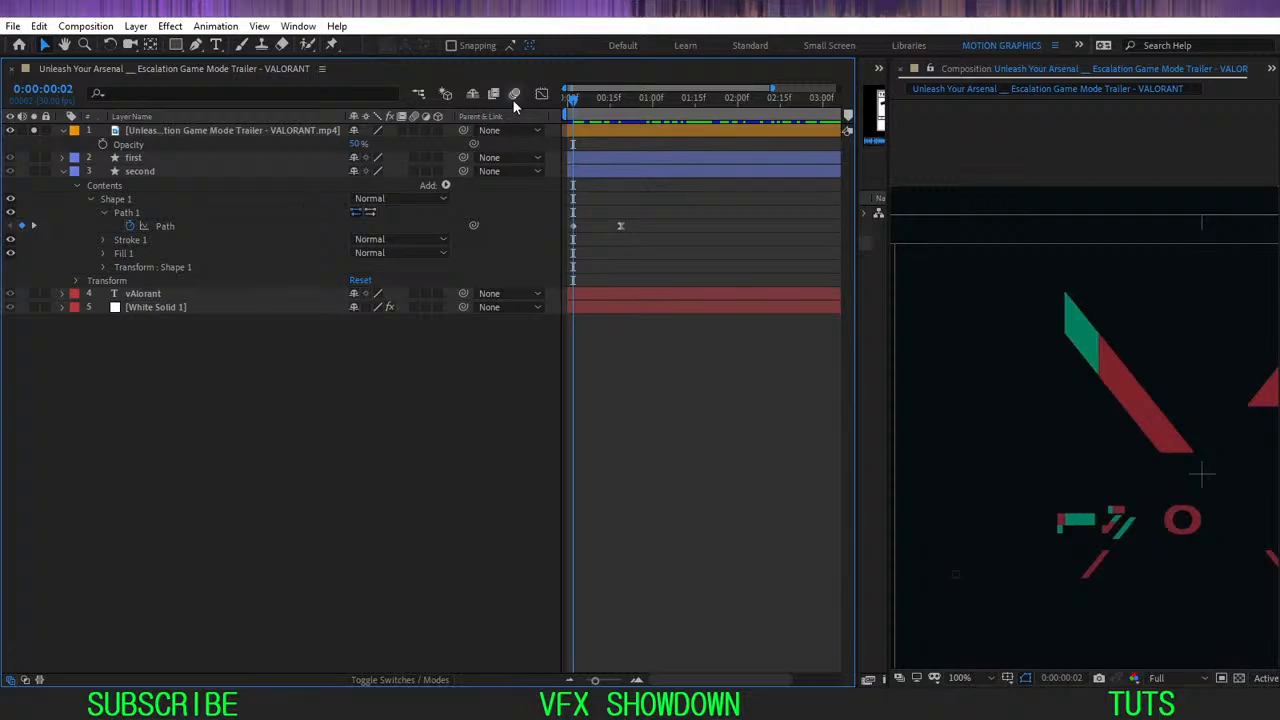
pyautogui.press('pageup')
pyautogui.press('space')
pyautogui.press('space')
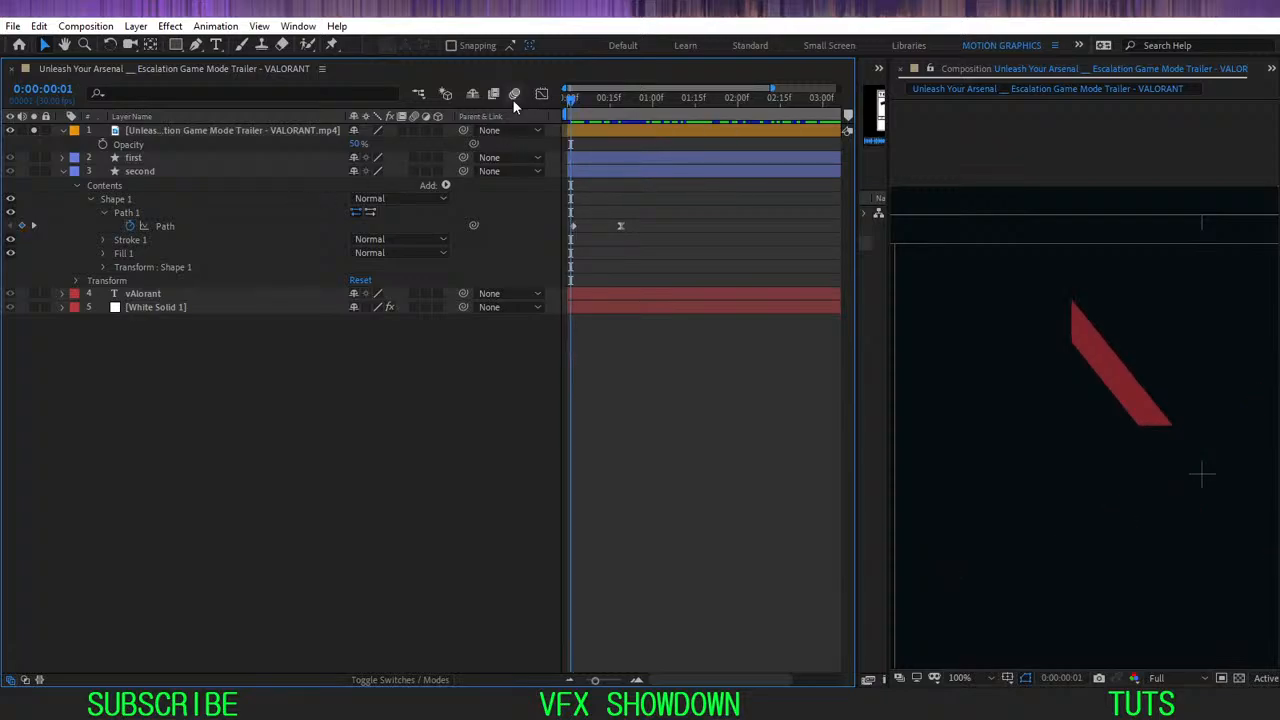
# - Unsolo the trailer video, check the first layer on its own, and hide the second layer
pyautogui.click(62, 171)
pyautogui.click(33, 131)
pyautogui.click(33, 157)
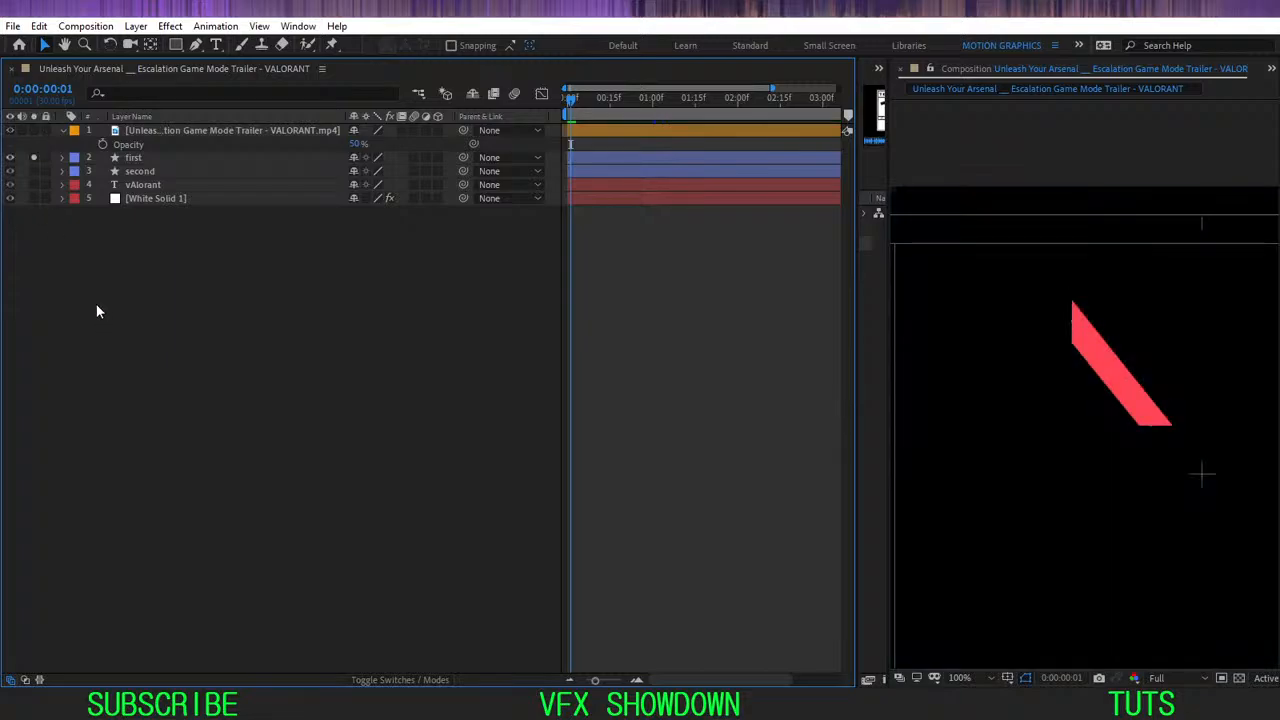
pyautogui.click(34, 158)
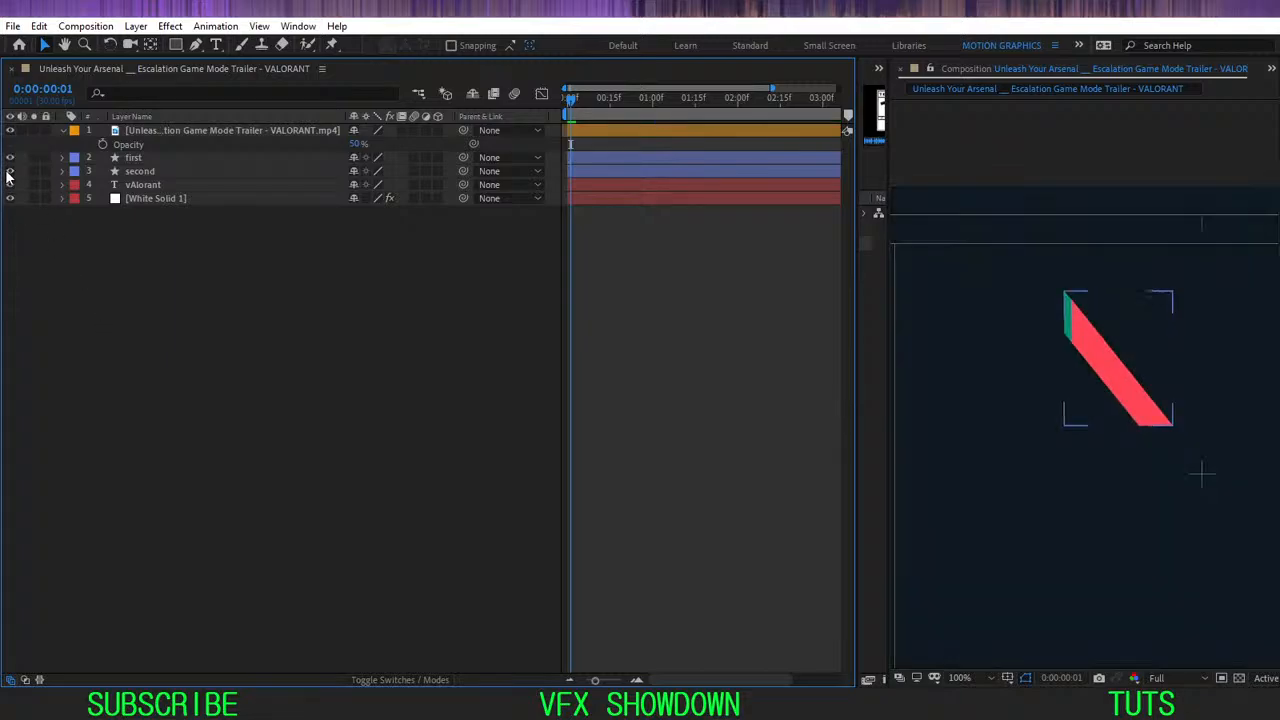
pyautogui.click(10, 171)
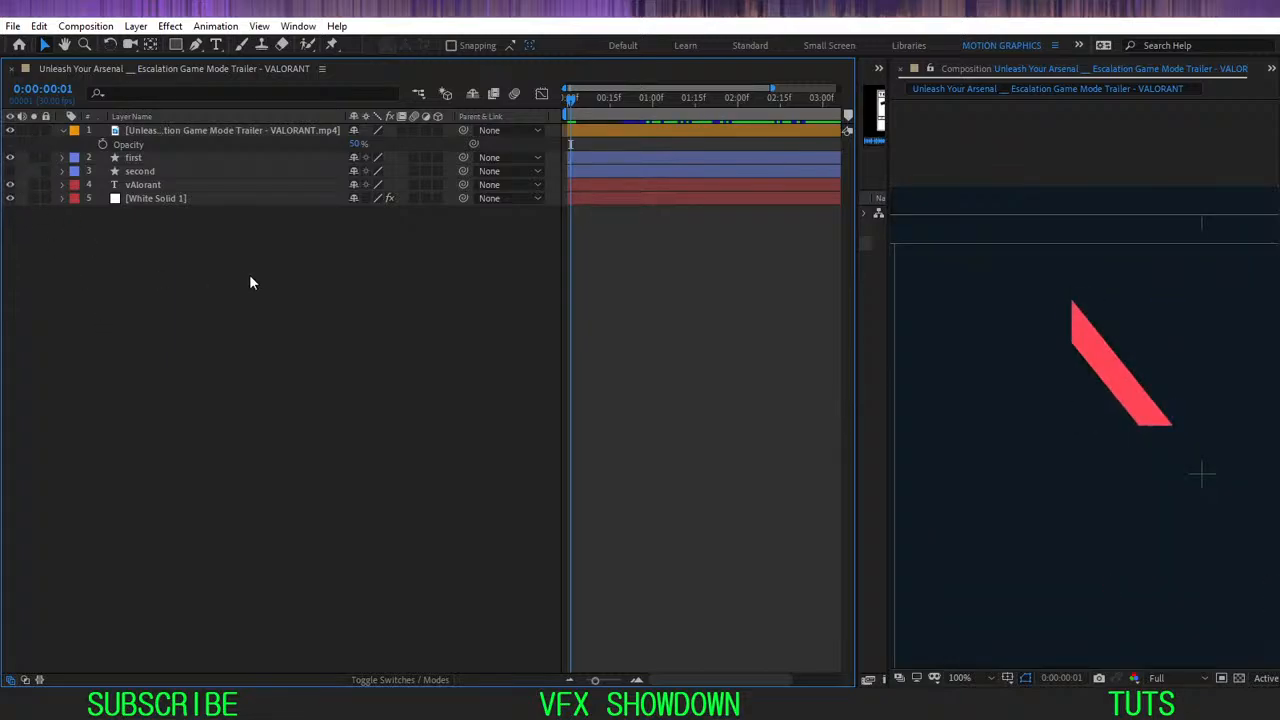
# - Compare the first layer's bar with the trailer at frames 1 and 2, and reveal the first layer's modified properties
pyautogui.press('pagedown')
pyautogui.press('pageup')
pyautogui.press('pagedown')
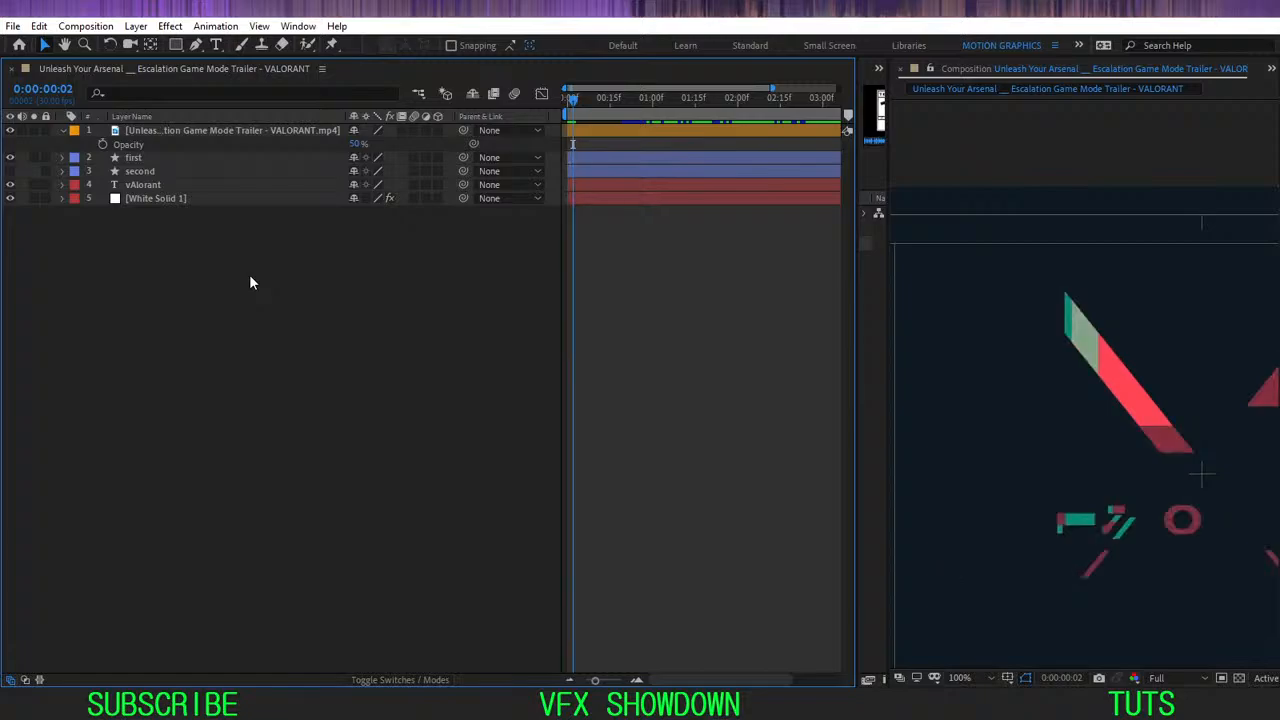
pyautogui.click(138, 172)
pyautogui.click(143, 159)
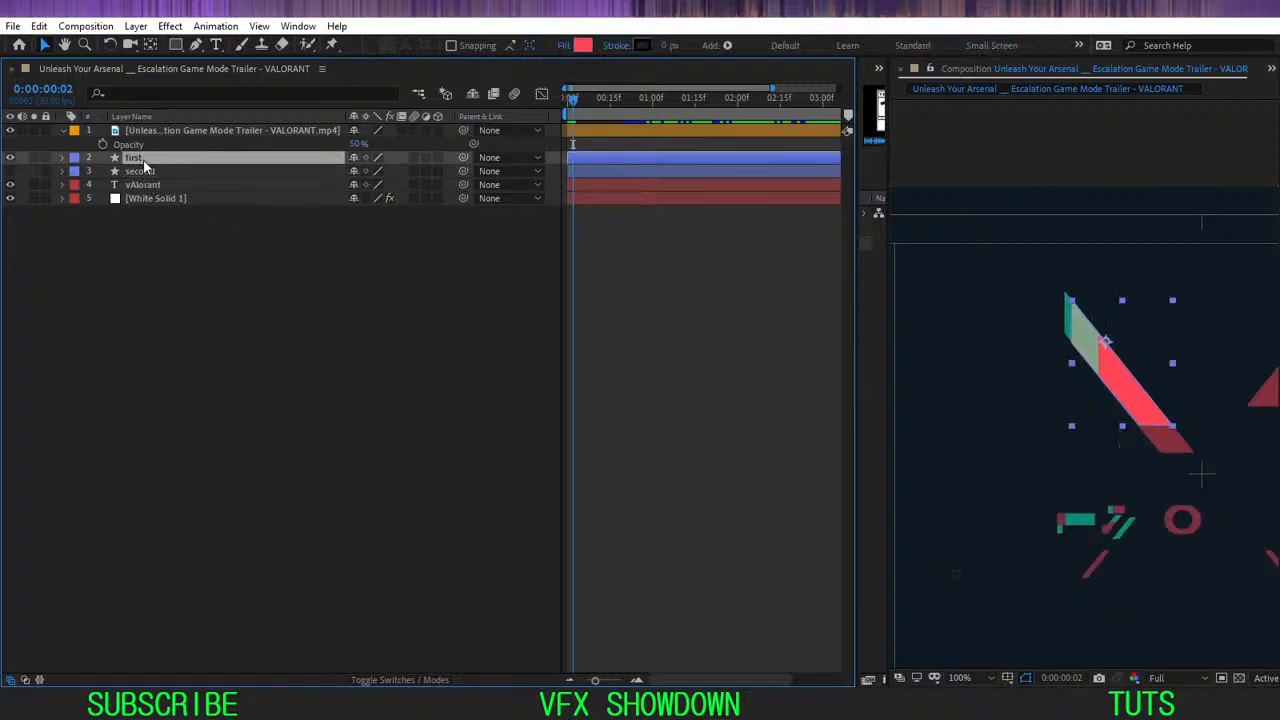
pyautogui.press('u')
pyautogui.press('u')
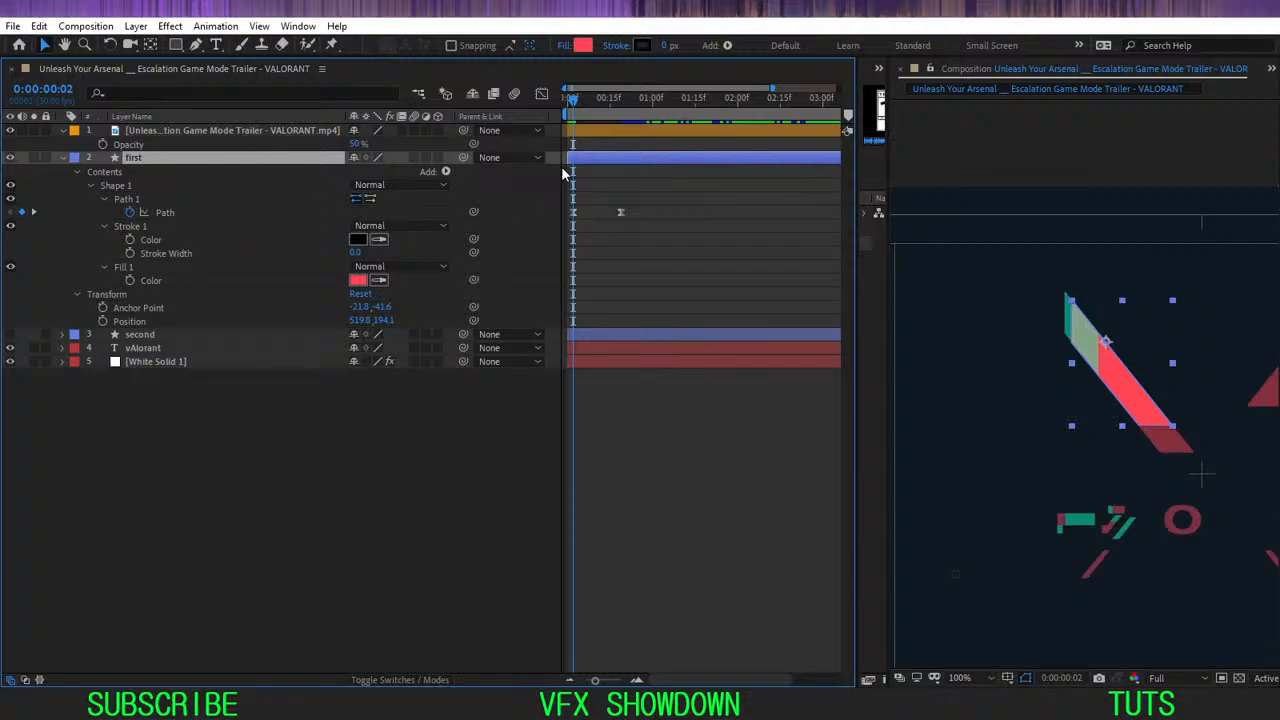
pyautogui.press('=')
pyautogui.press('=')
pyautogui.press('=')
pyautogui.press('space')
pyautogui.moveTo(592, 202); pyautogui.dragTo(682, 204)
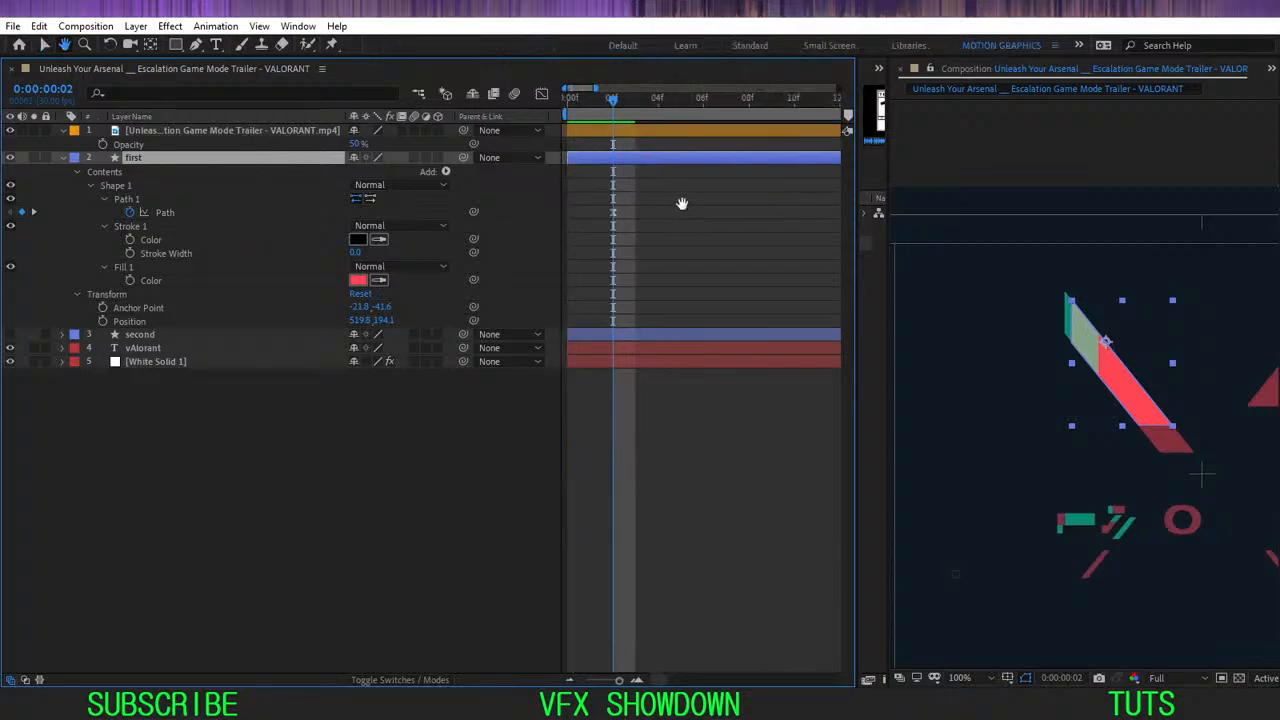
pyautogui.moveTo(613, 103); pyautogui.dragTo(592, 126)
# - Solo the trailer video layer, add a Path keyframe to the first layer at frame 1, and go to frame 2
pyautogui.click(34, 130)
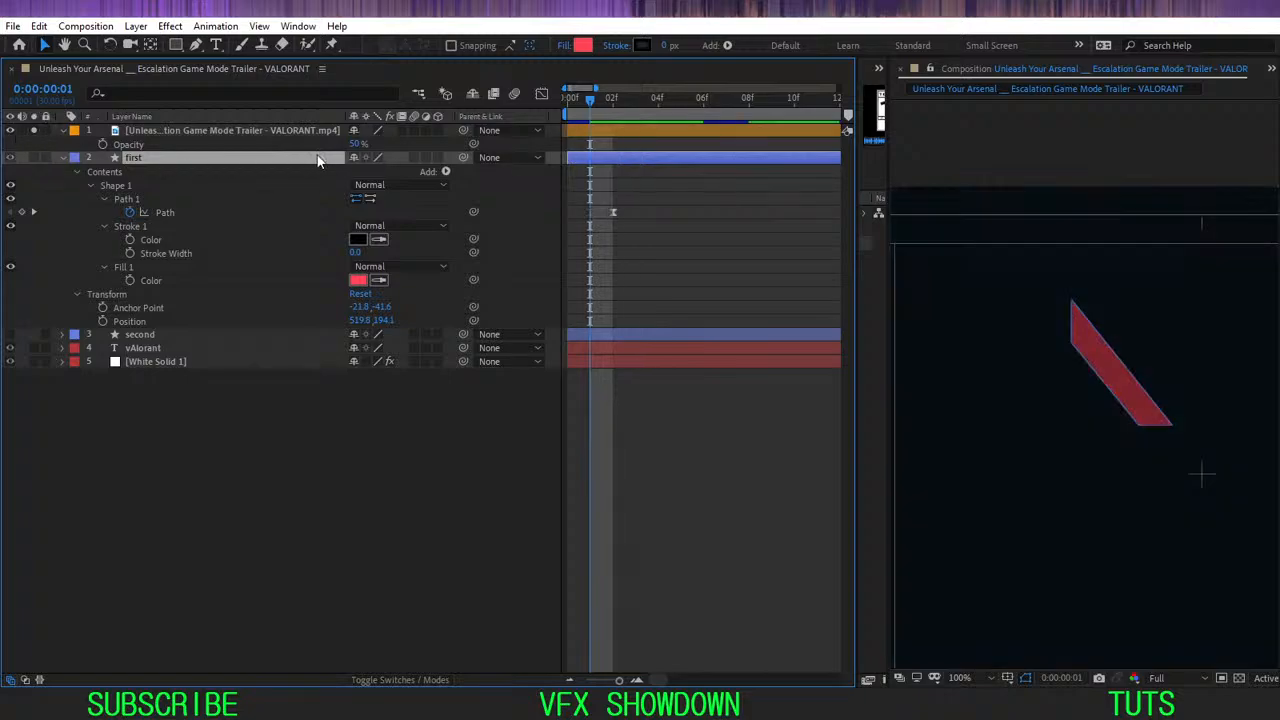
pyautogui.press('pagedown')
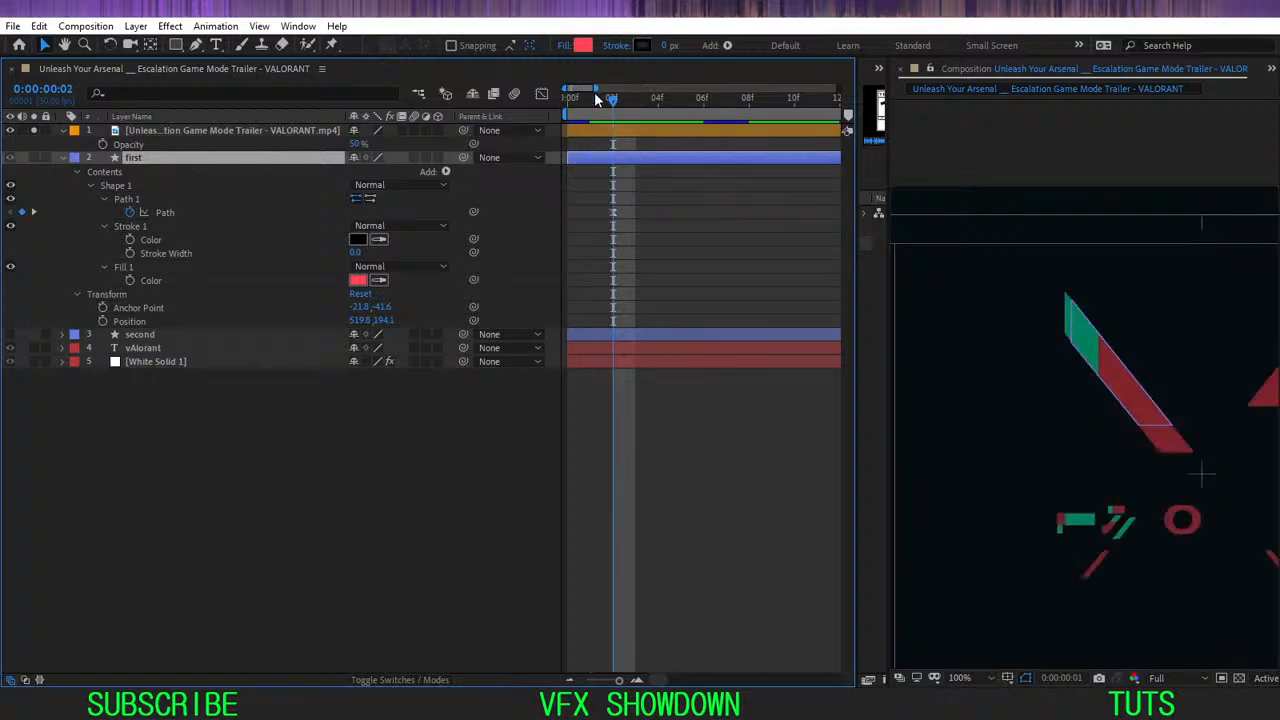
pyautogui.press('pageup')
pyautogui.press('pagedown')
pyautogui.press('pageup')
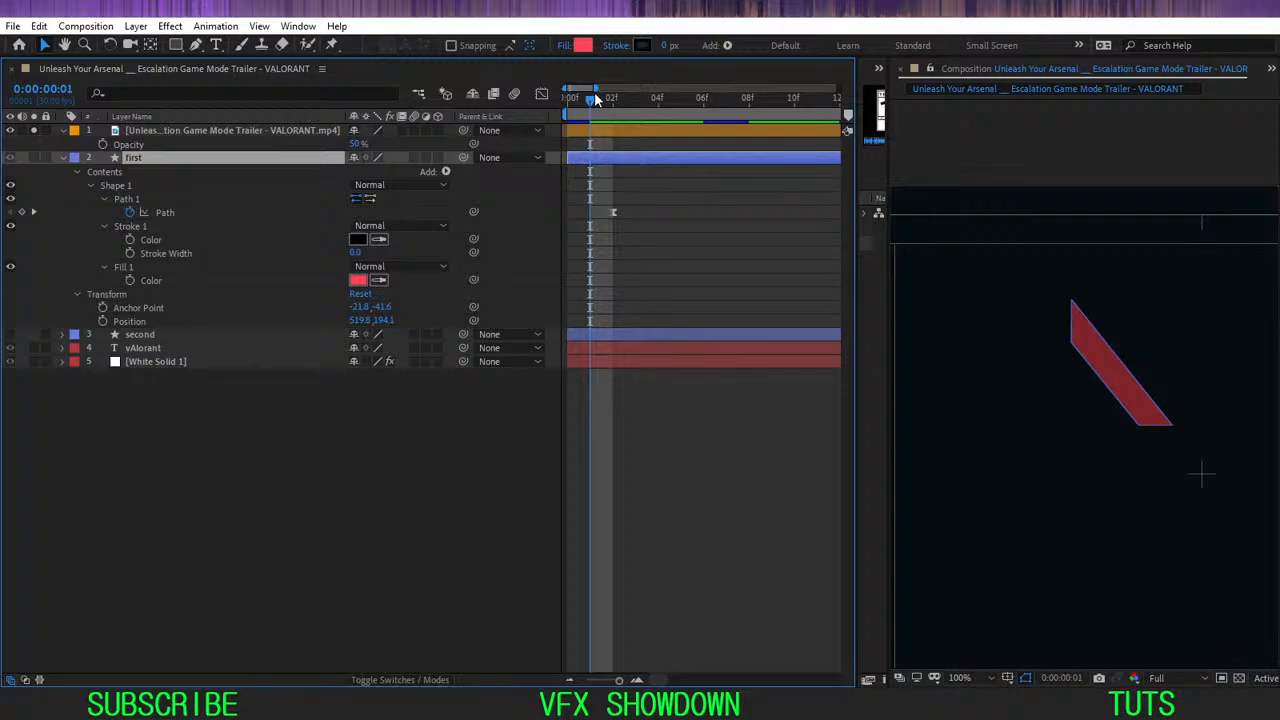
pyautogui.press('pagedown')
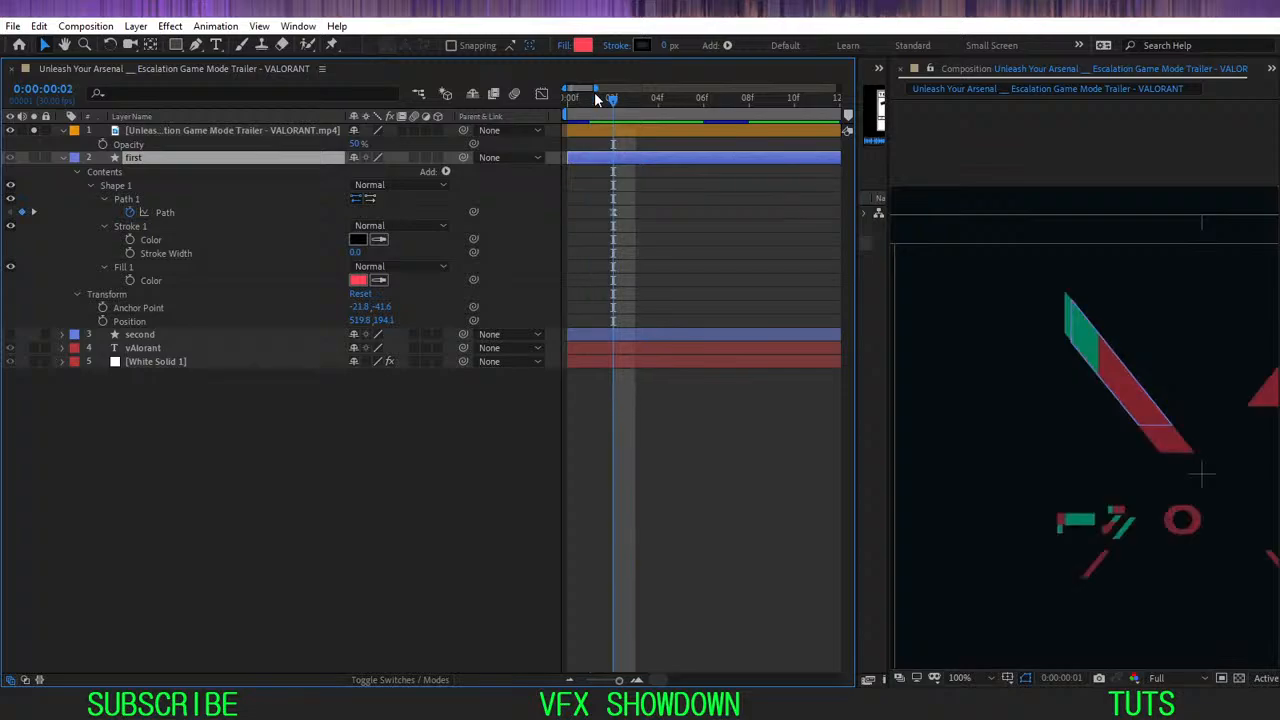
pyautogui.press('pageup')
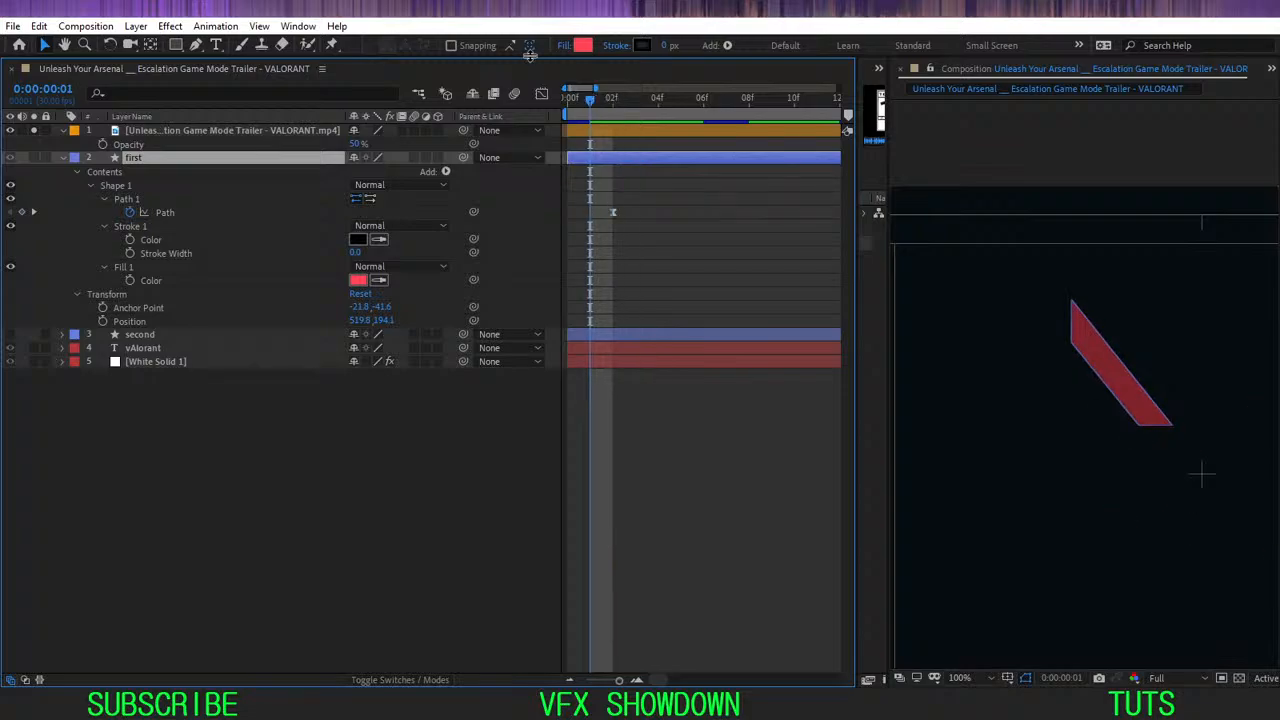
pyautogui.click(22, 212)
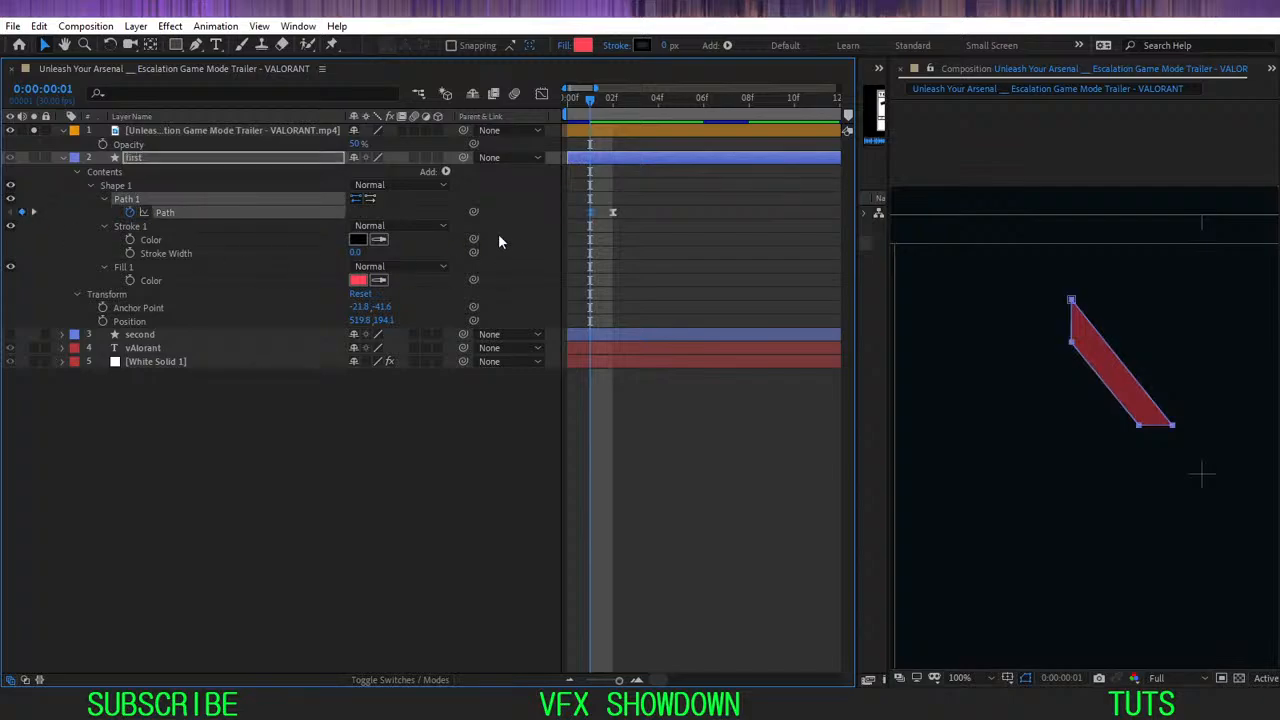
pyautogui.press('pagedown')
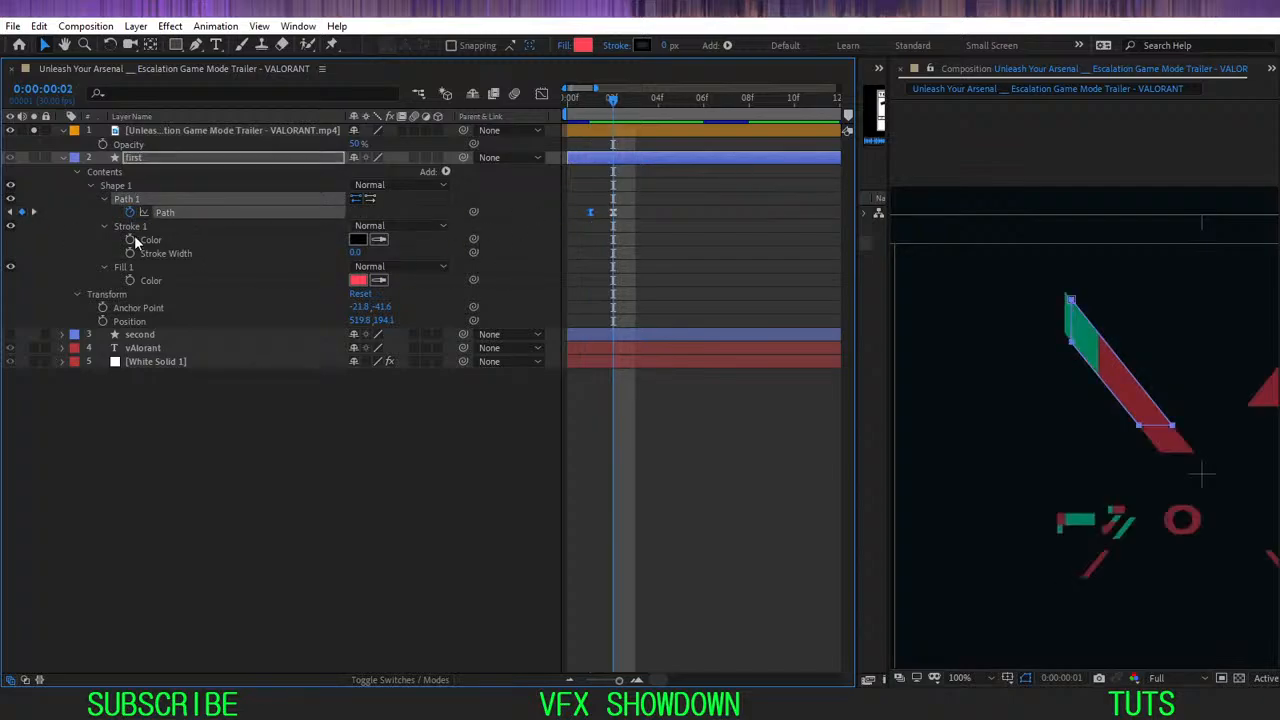
pyautogui.click(126, 199)
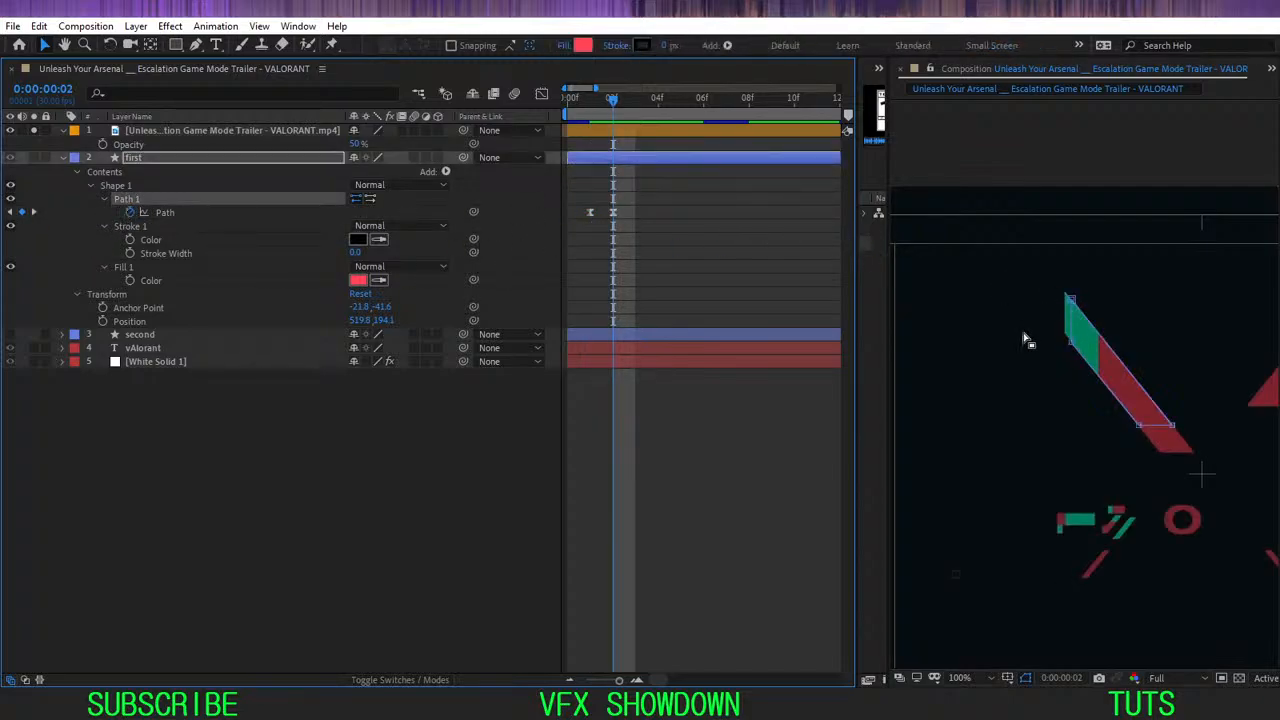
pyautogui.press('space')
pyautogui.moveTo(1105, 385)
pyautogui.mouseDown()
pyautogui.moveTo(1024, 317)
pyautogui.moveTo(1109, 397)
pyautogui.mouseUp()
pyautogui.scroll(1, 1025, 318)
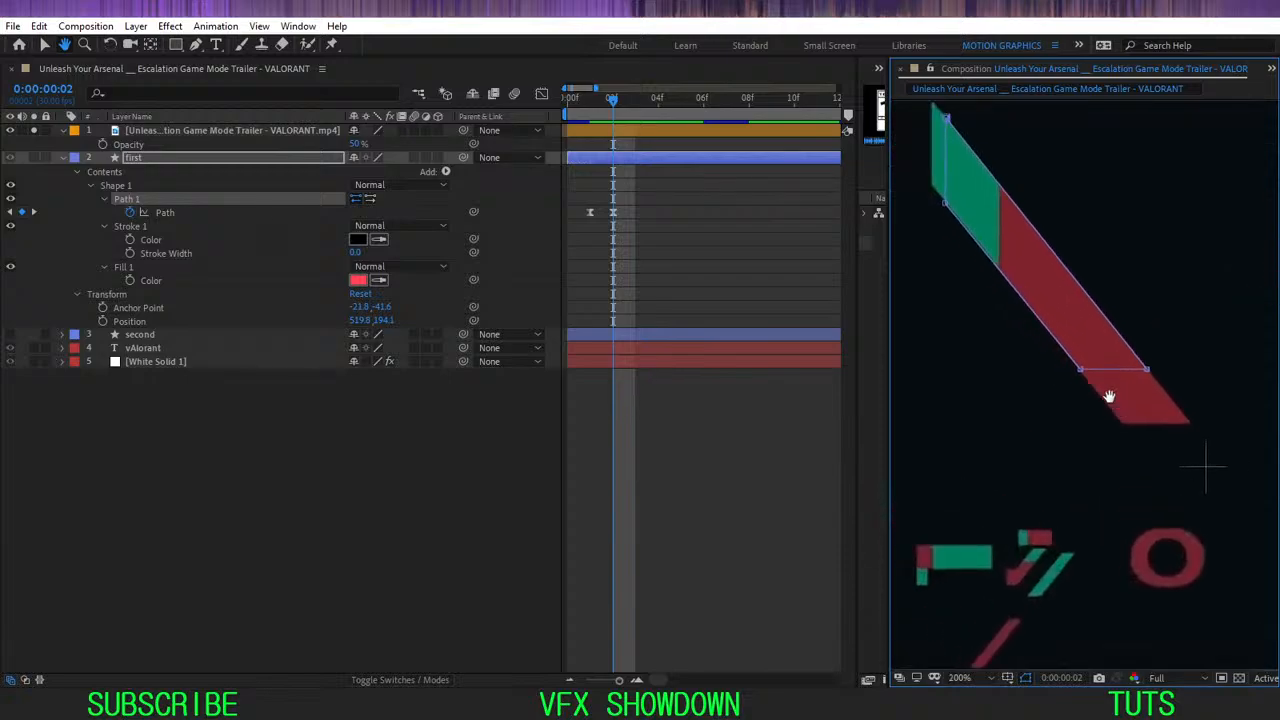
pyautogui.moveTo(926, 102); pyautogui.dragTo(1220, 464)
pyautogui.press('space')
pyautogui.moveTo(1071, 314); pyautogui.dragTo(1048, 277)
pyautogui.scroll(-1, 1092, 273)
pyautogui.press('space')
pyautogui.moveTo(926, 271); pyautogui.dragTo(959, 297)
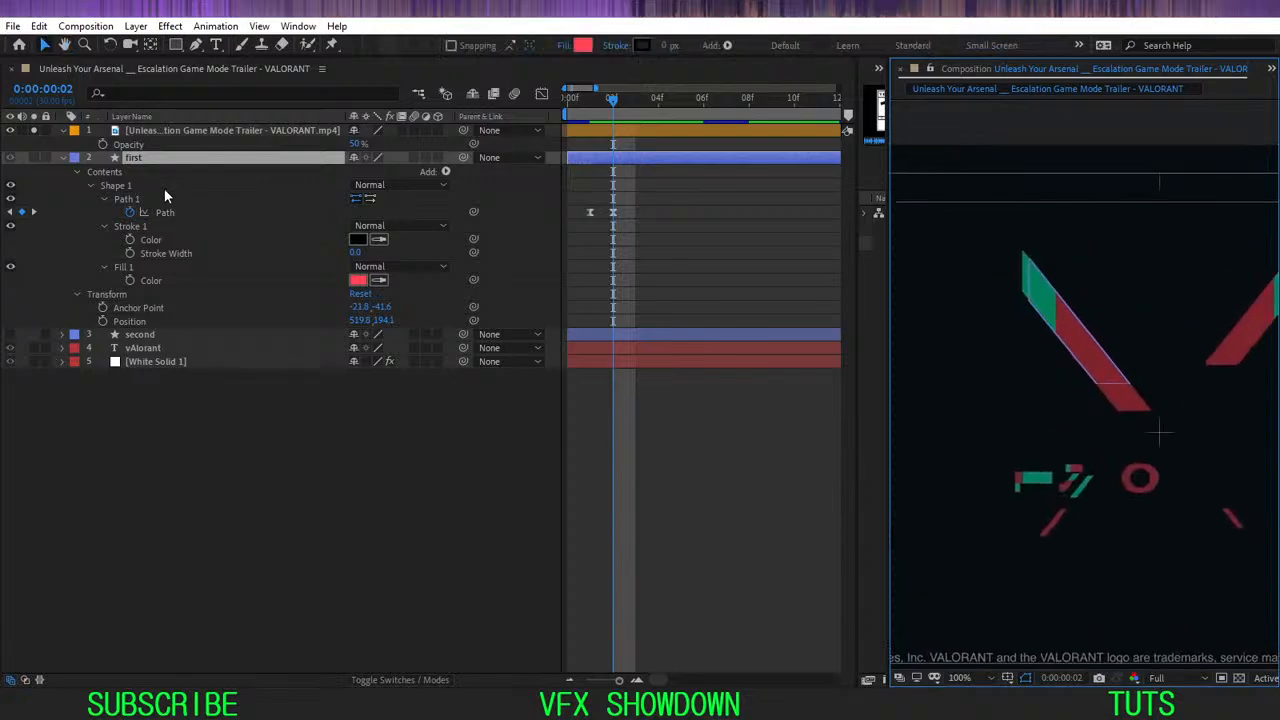
# - Move all four points of the first layer's path at frame 2 so its lower edge matches the trailer's red bar
pyautogui.click(126, 199)
pyautogui.moveTo(985, 229); pyautogui.dragTo(1204, 456)
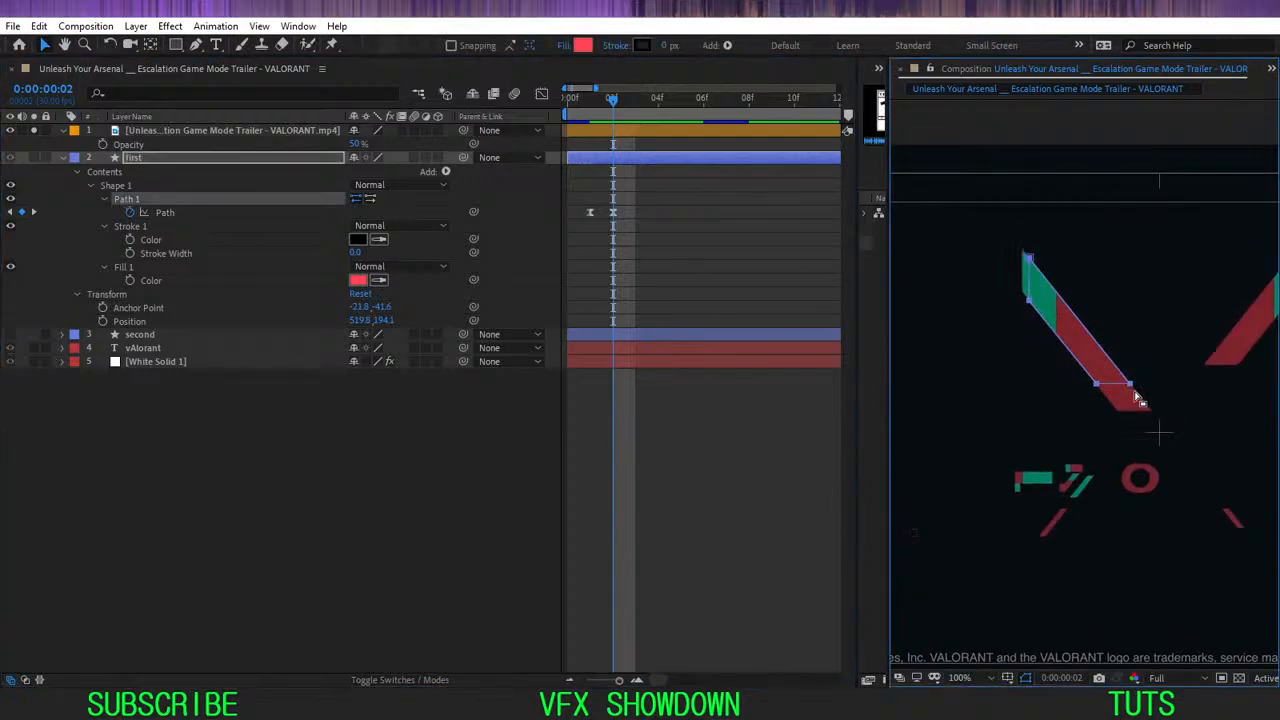
pyautogui.moveTo(1043, 267); pyautogui.dragTo(1052, 290)
pyautogui.press('space')
pyautogui.scroll(1, 1132, 388)
pyautogui.moveTo(1222, 452); pyautogui.dragTo(1108, 344)
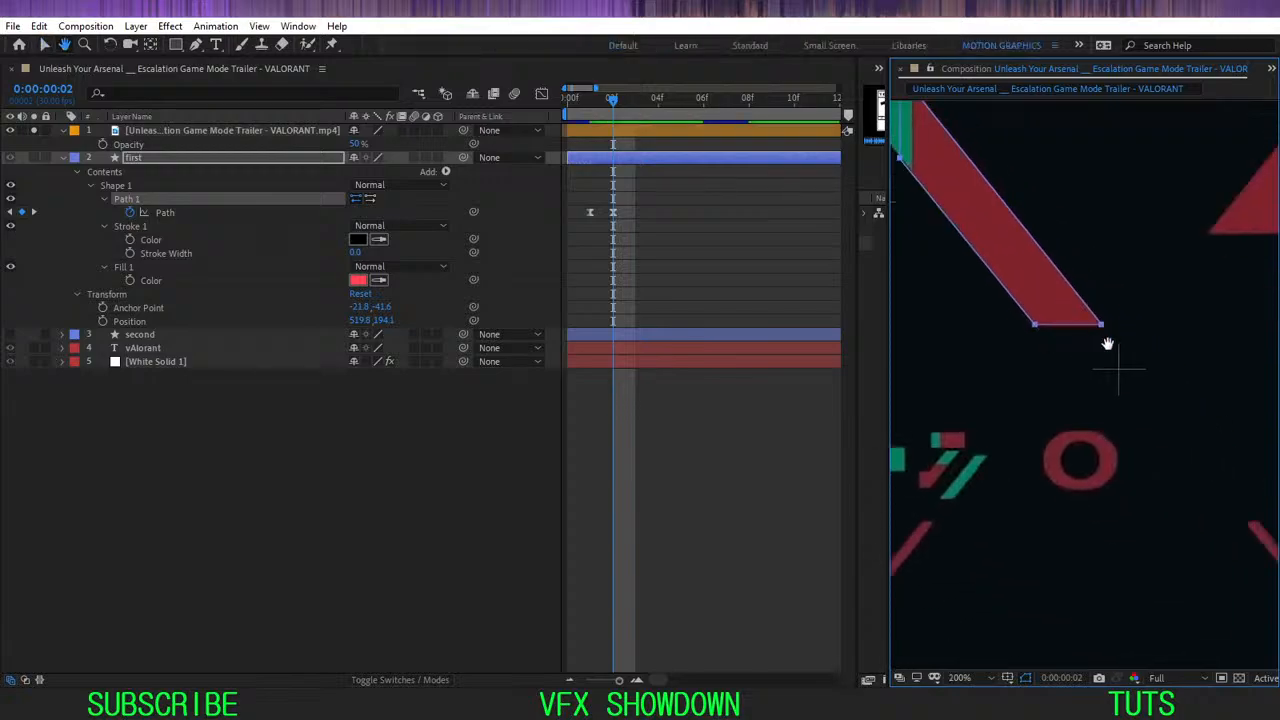
pyautogui.scroll(1, 1108, 344)
pyautogui.scroll(1, 1086, 305)
pyautogui.moveTo(1110, 300); pyautogui.dragTo(1124, 401)
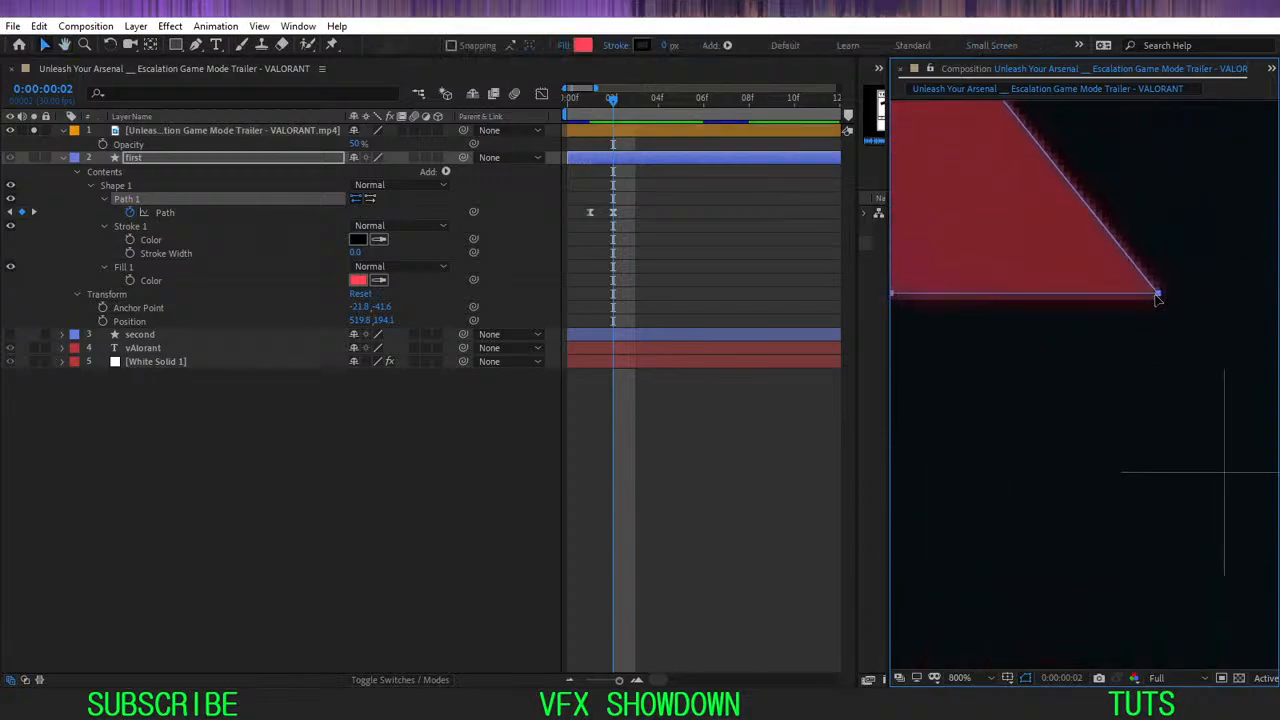
pyautogui.moveTo(1157, 297)
pyautogui.mouseDown()
pyautogui.moveTo(1130, 282)
pyautogui.moveTo(1164, 304)
pyautogui.mouseUp()
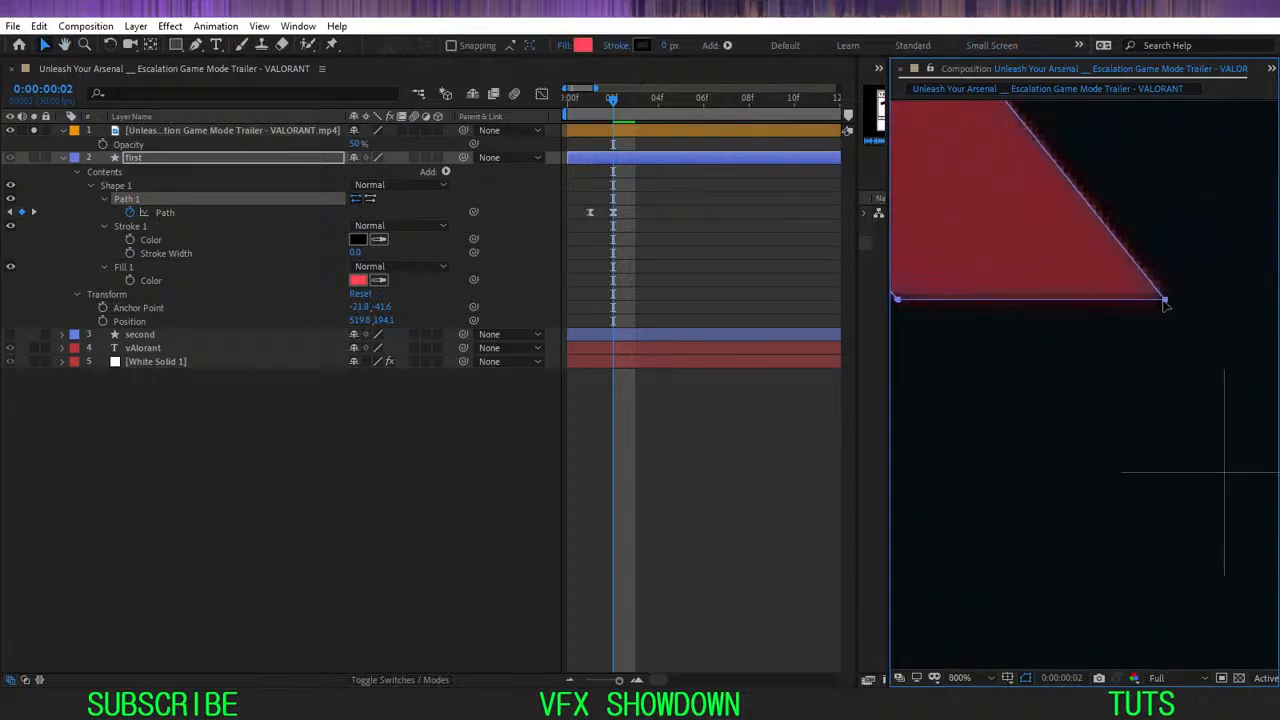
pyautogui.scroll(-3, 1134, 277)
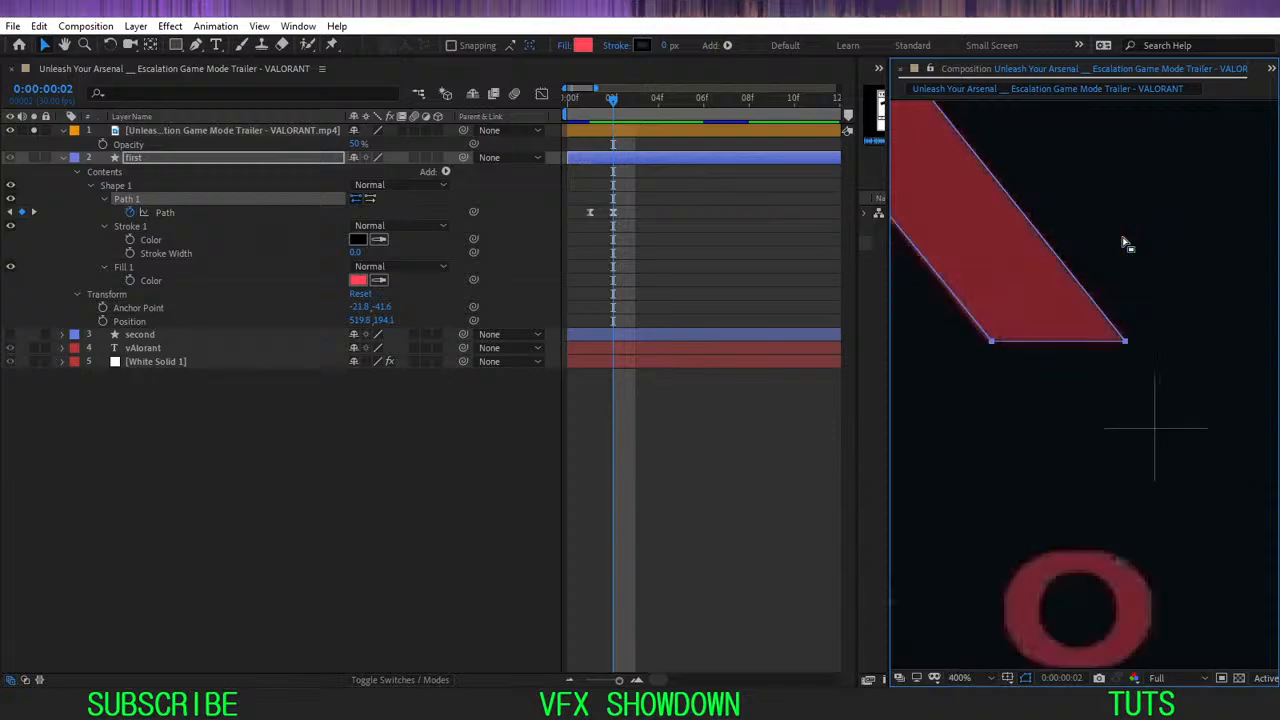
# - Unsolo and hide the trailer video layer, and preview the first layer's bar animation
pyautogui.click(512, 502)
pyautogui.click(33, 131)
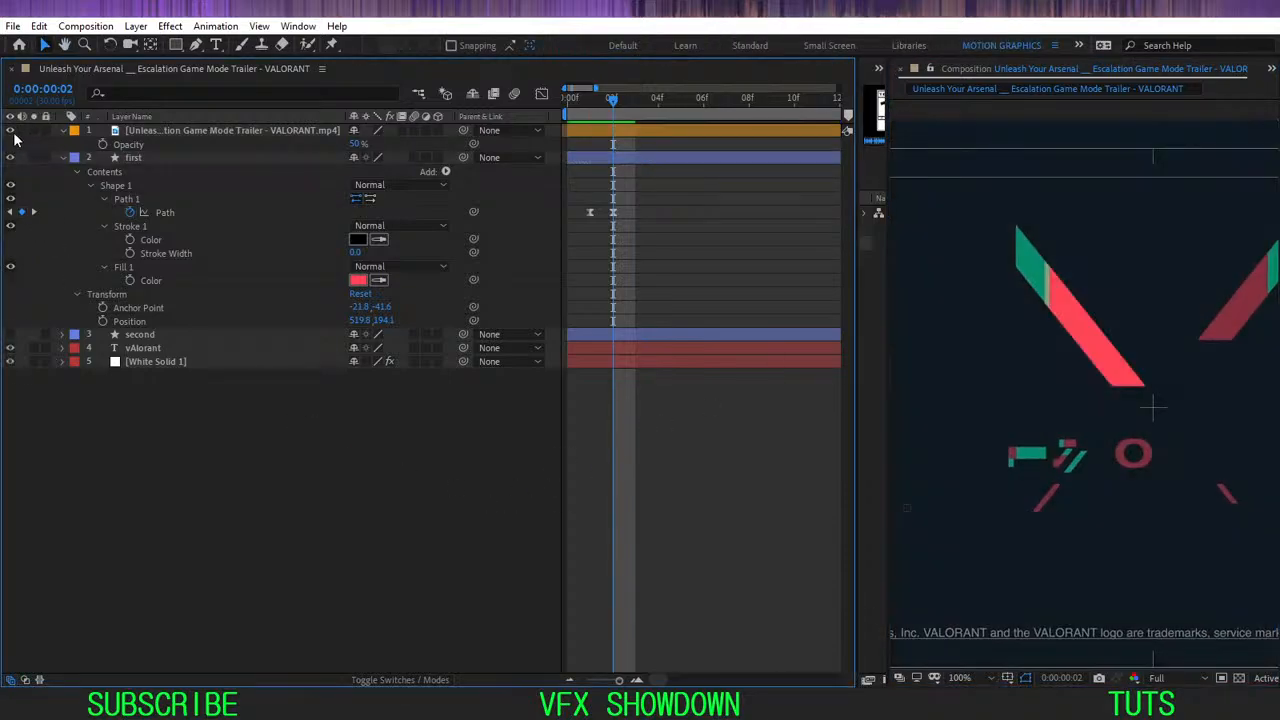
pyautogui.click(11, 131)
pyautogui.moveTo(604, 104); pyautogui.dragTo(591, 121)
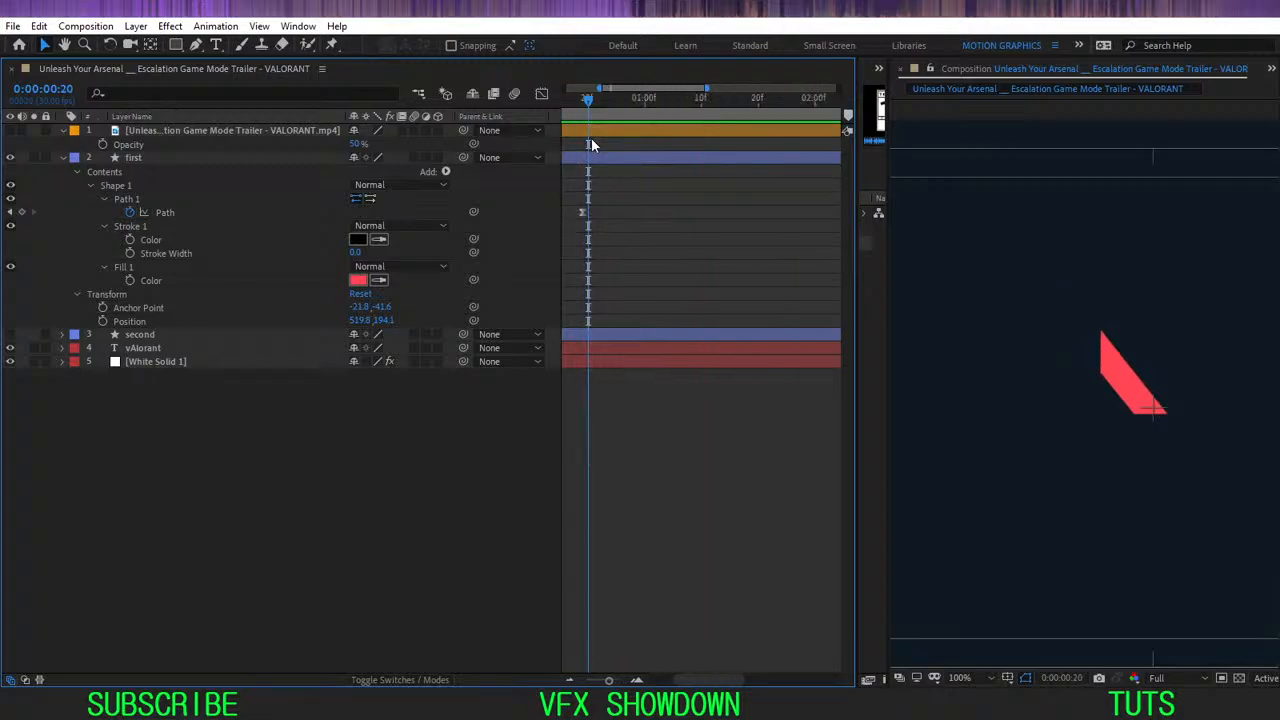
pyautogui.press('-')
pyautogui.moveTo(636, 105); pyautogui.dragTo(571, 119)
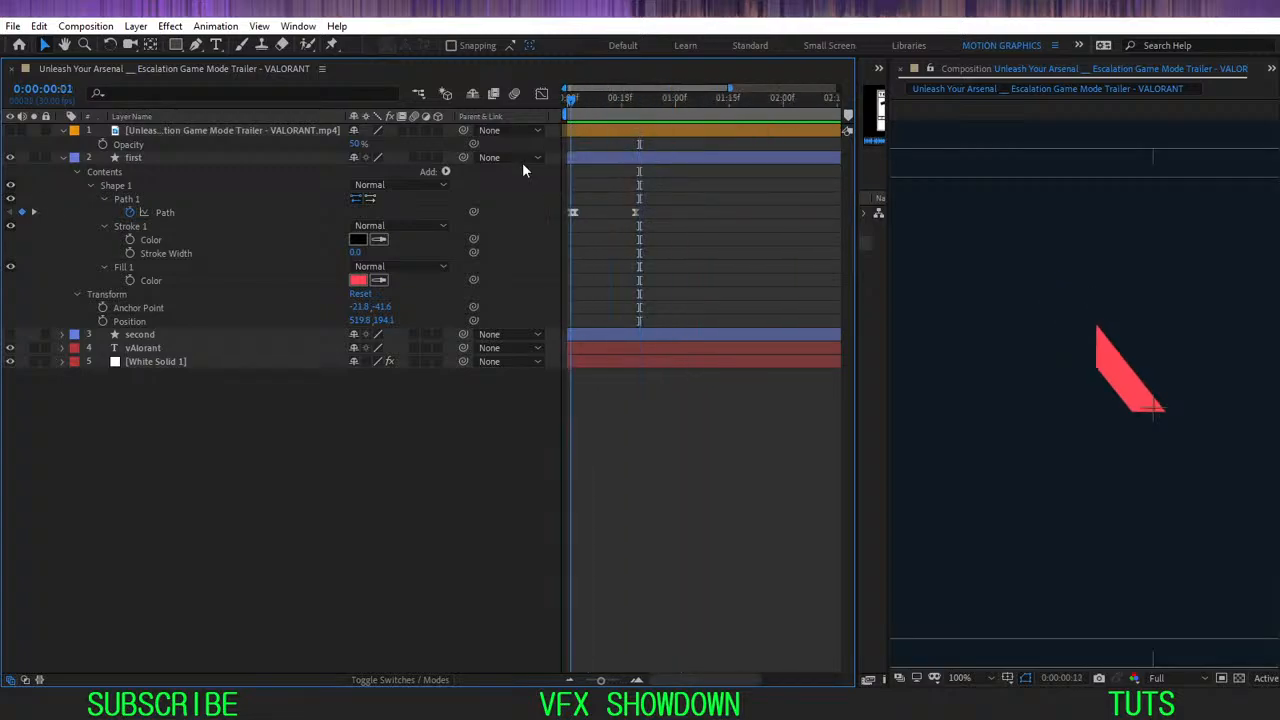
pyautogui.press('Home')
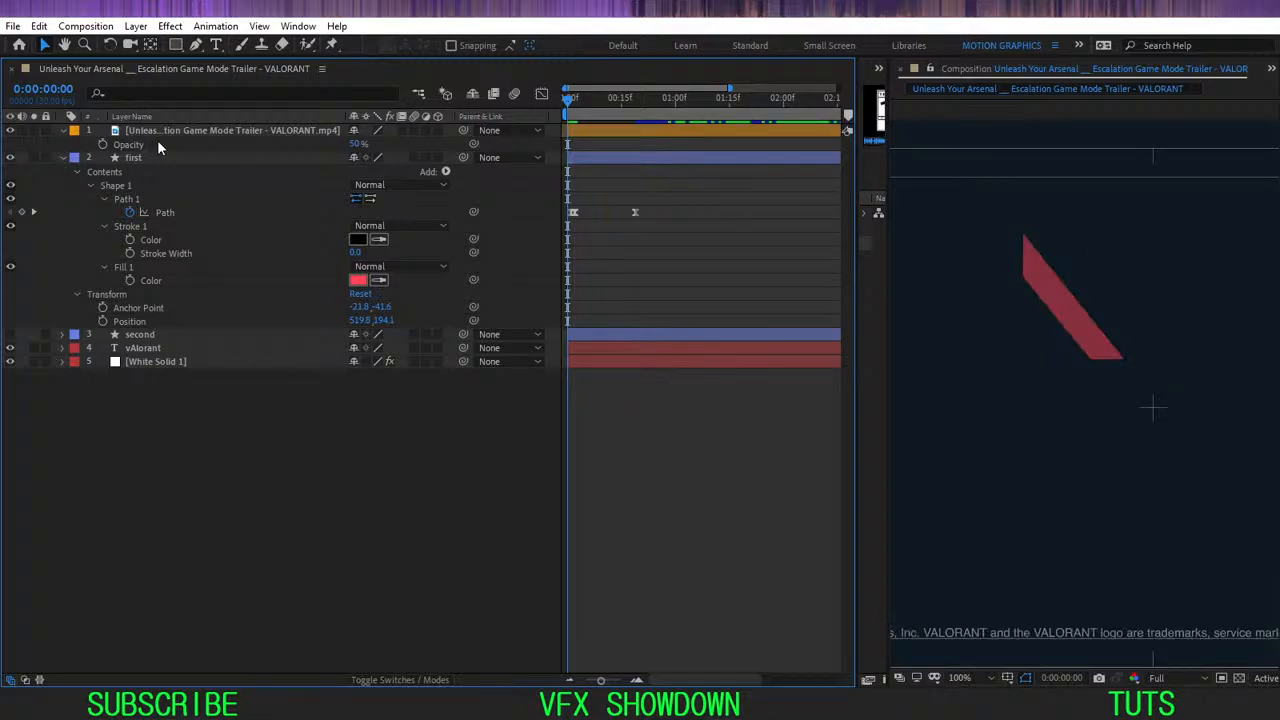
# - Check the second layer's path keyframes against the trailer at frames 2 and 0, and delete the second layer
pyautogui.moveTo(572, 112); pyautogui.dragTo(597, 123)
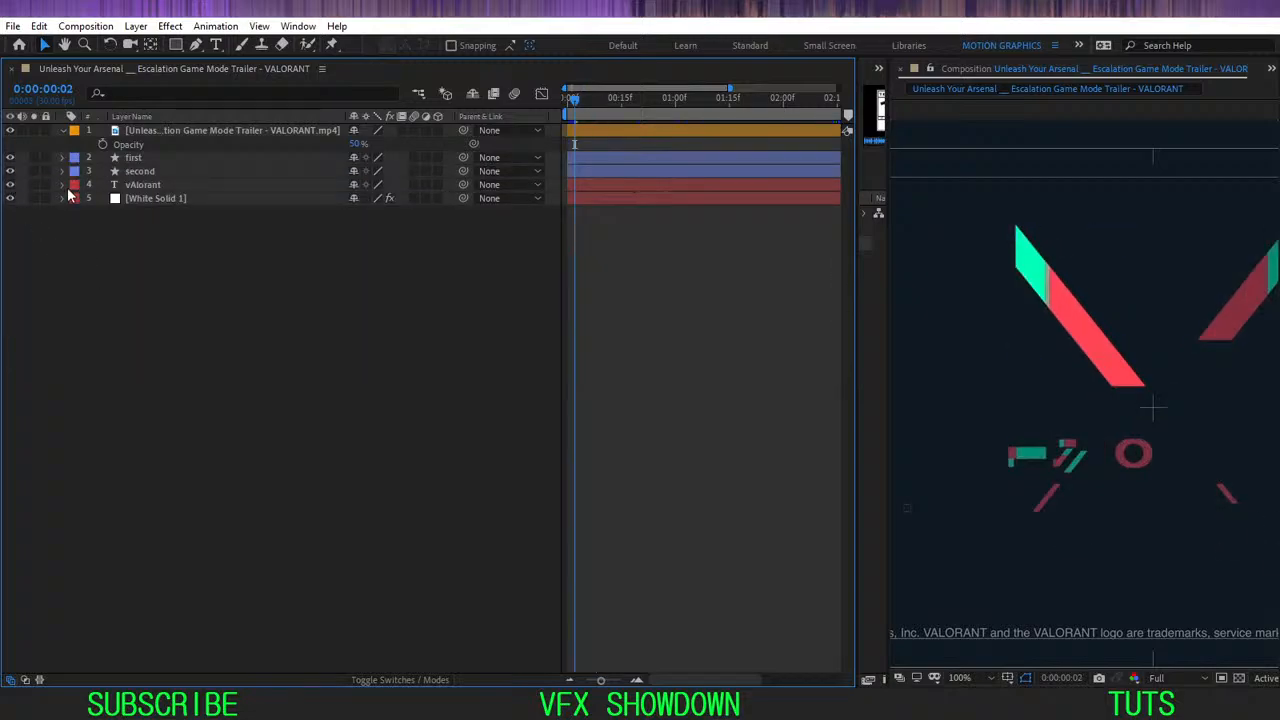
pyautogui.click(136, 172)
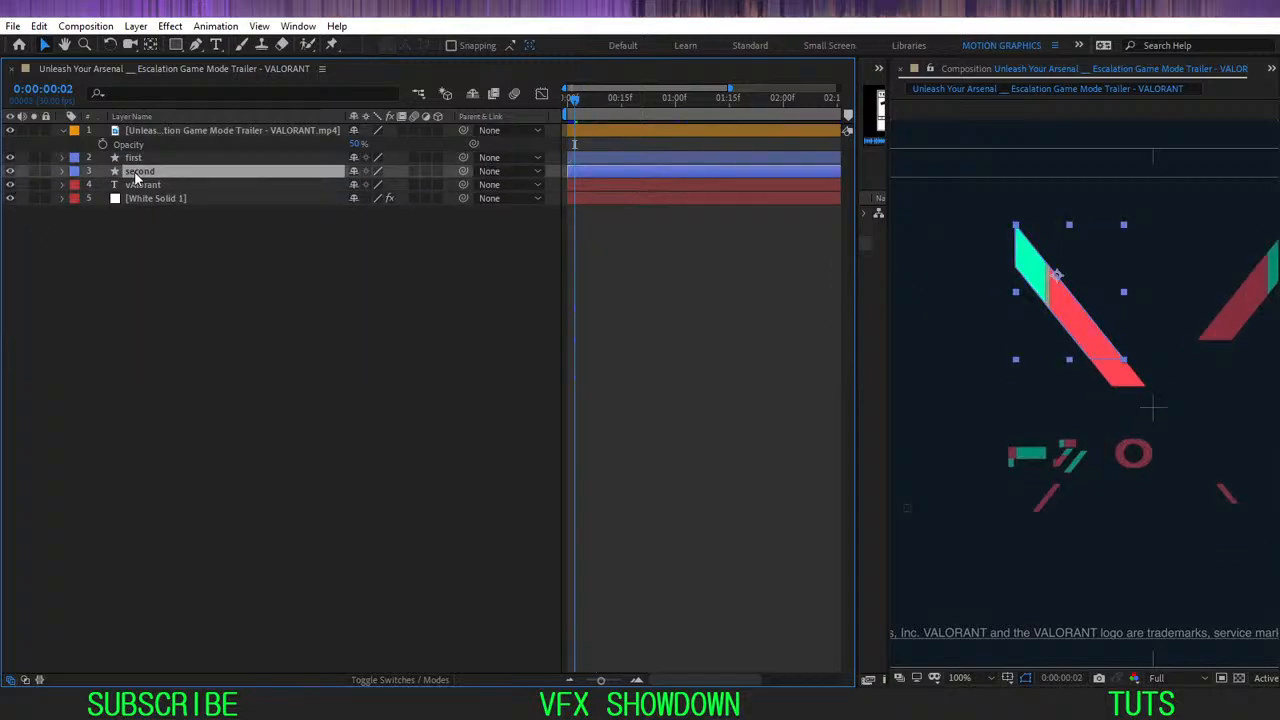
pyautogui.press('u')
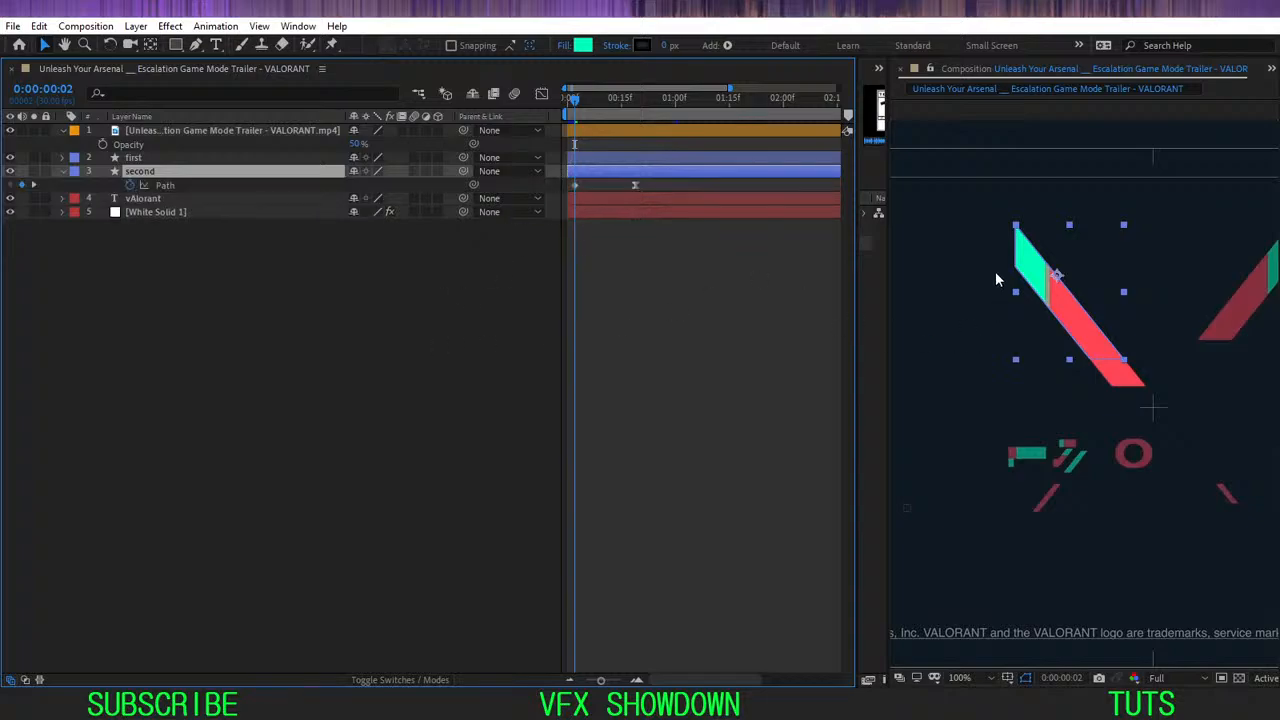
pyautogui.scroll(1, 995, 279)
pyautogui.moveTo(945, 272); pyautogui.dragTo(986, 307)
pyautogui.moveTo(574, 105); pyautogui.dragTo(562, 131)
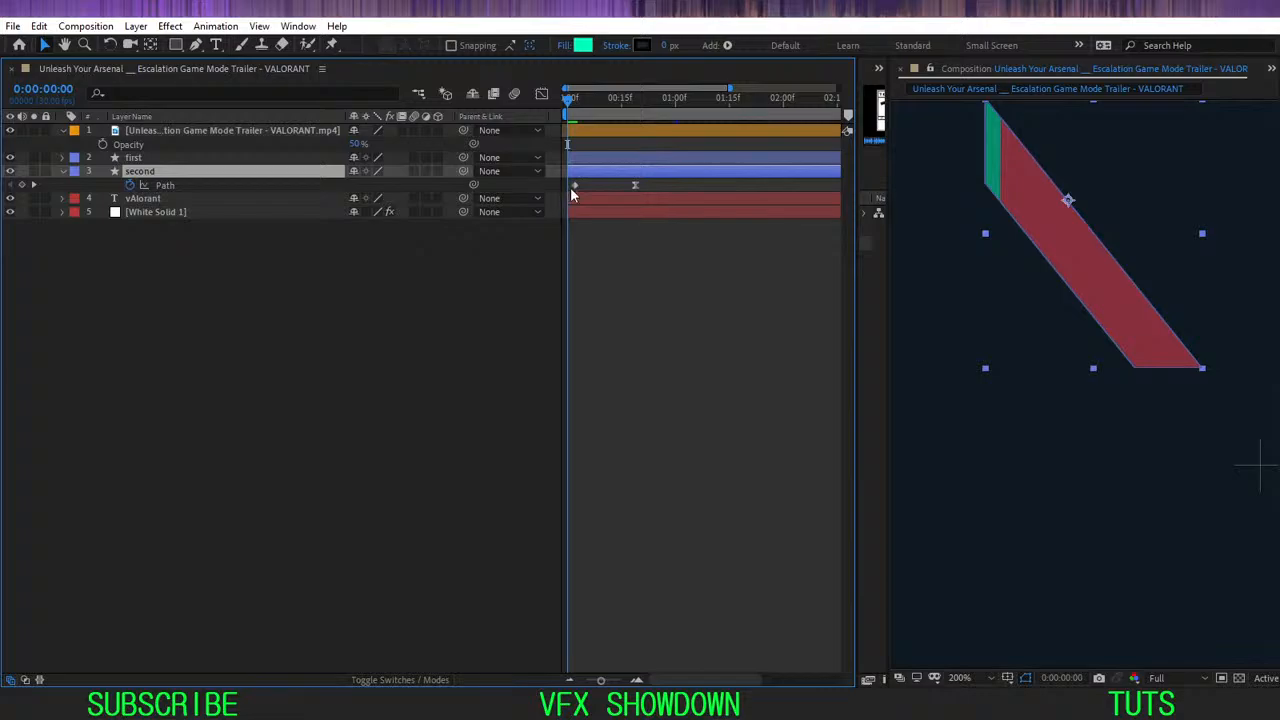
pyautogui.press('Delete')
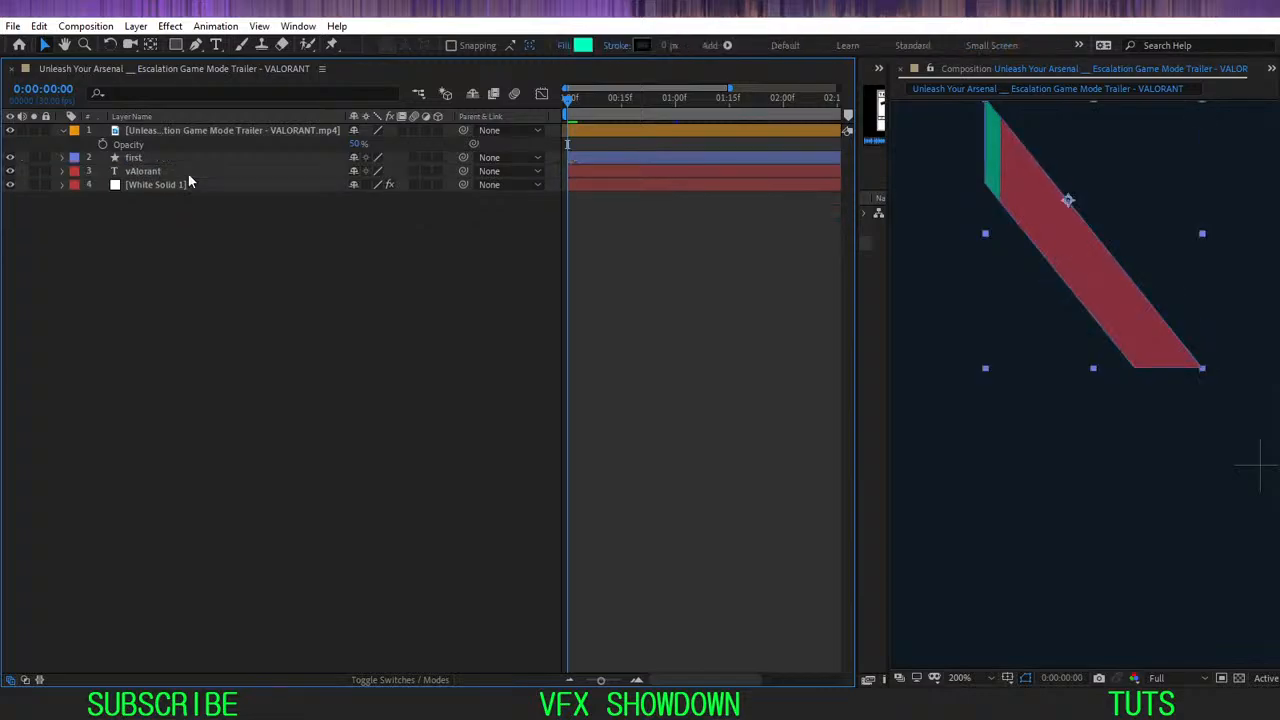
# - Duplicate the first layer and set the copy's fill to the green sampled from the trailer's logo text at frame 4
pyautogui.click(139, 162)
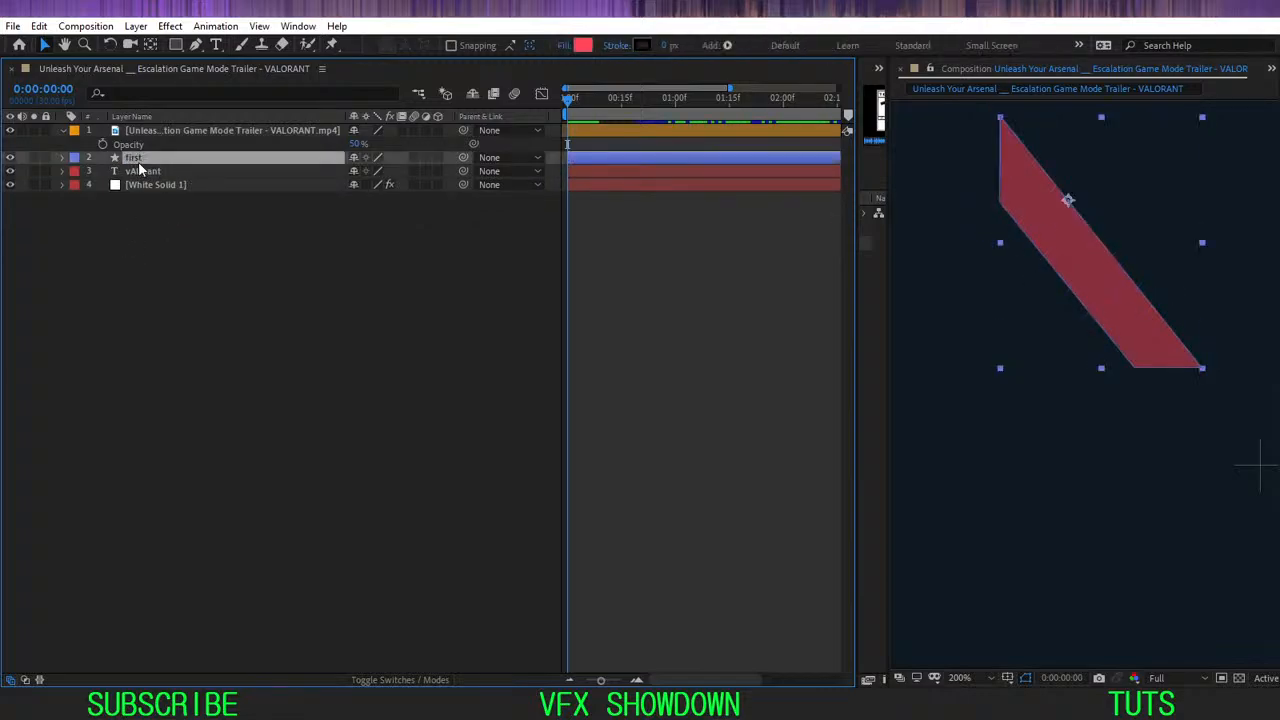
pyautogui.hotkey('ctrl', 'd')
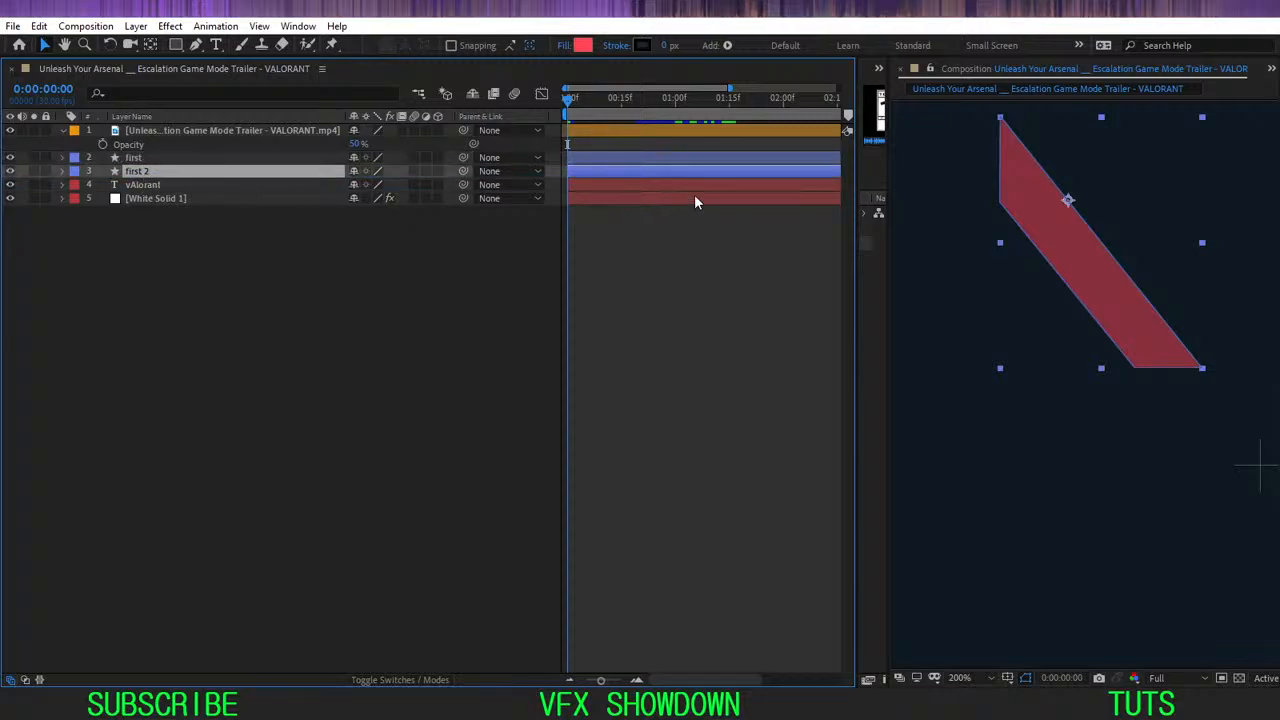
pyautogui.moveTo(586, 106)
pyautogui.mouseDown()
pyautogui.moveTo(598, 113)
pyautogui.moveTo(581, 105)
pyautogui.mouseUp()
pyautogui.click(582, 45)
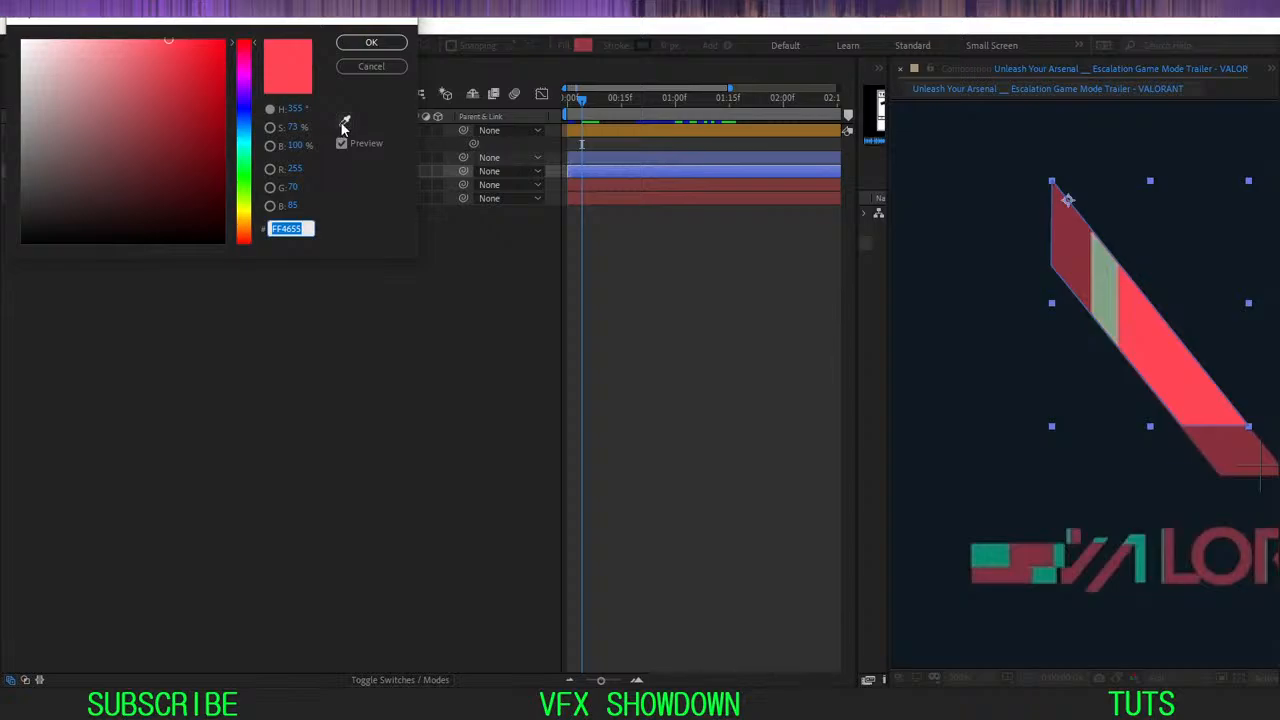
pyautogui.click(344, 122)
pyautogui.click(990, 555)
pyautogui.click(371, 45)
pyautogui.click(393, 347)
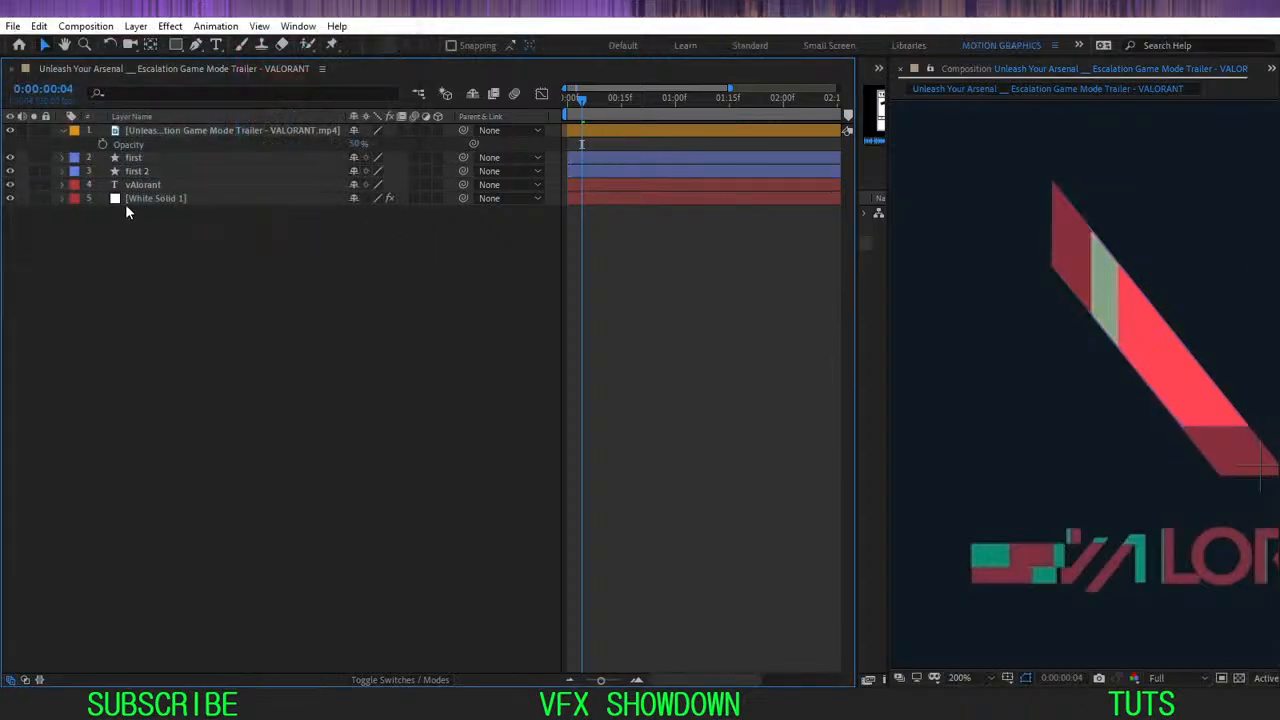
# - Hide the trailer video layer and delete the green duplicate's path keyframe at frame 2
pyautogui.click(135, 173)
pyautogui.press('u')
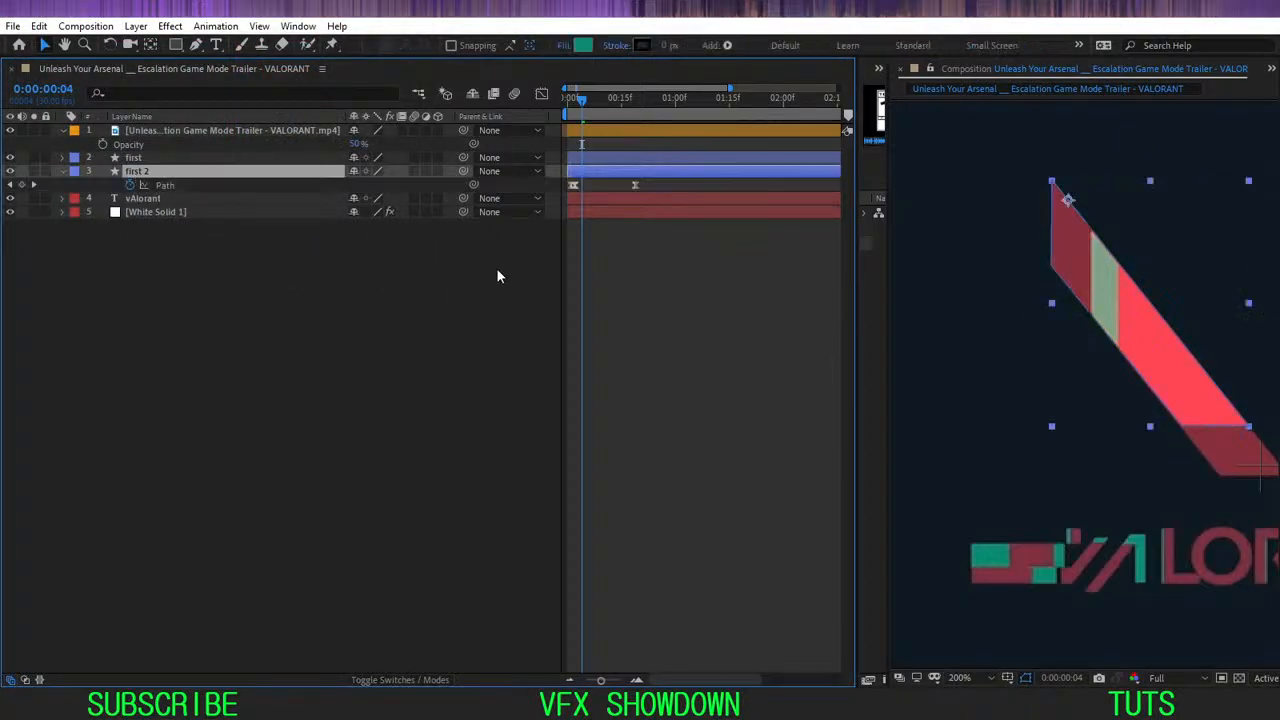
pyautogui.press('=')
pyautogui.press('=')
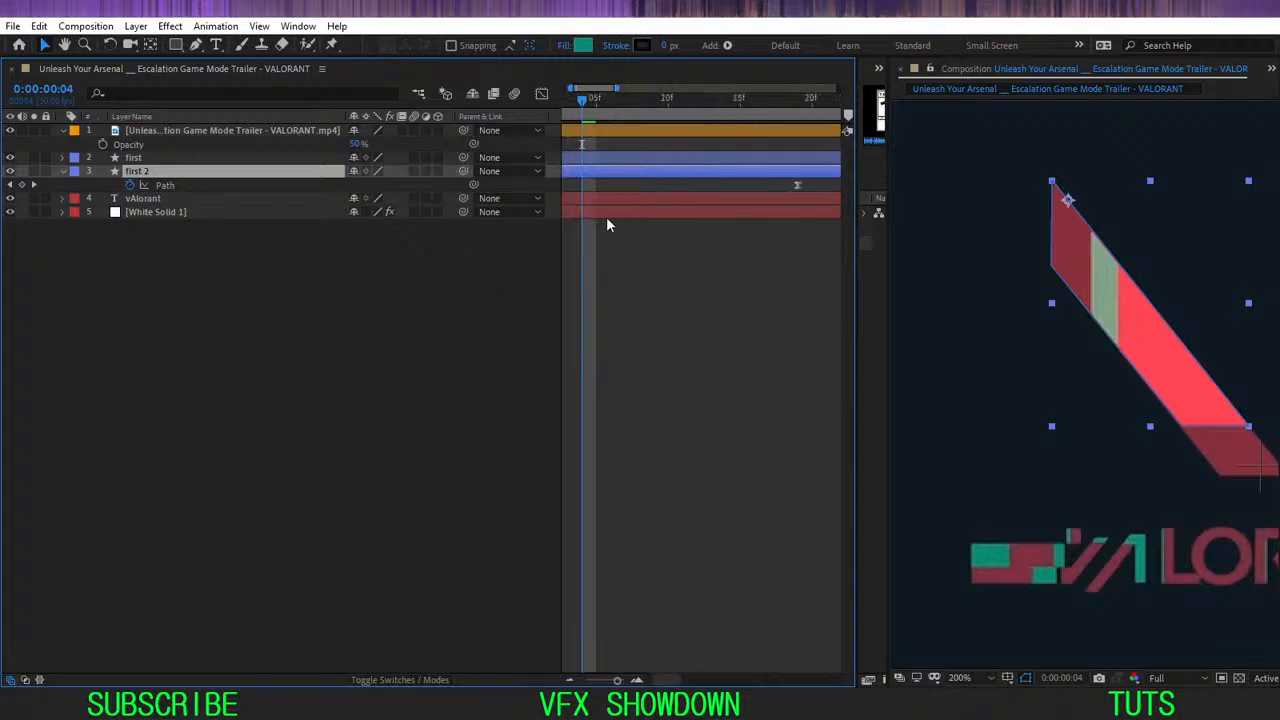
pyautogui.moveTo(607, 218); pyautogui.dragTo(777, 320)
pyautogui.click(605, 104)
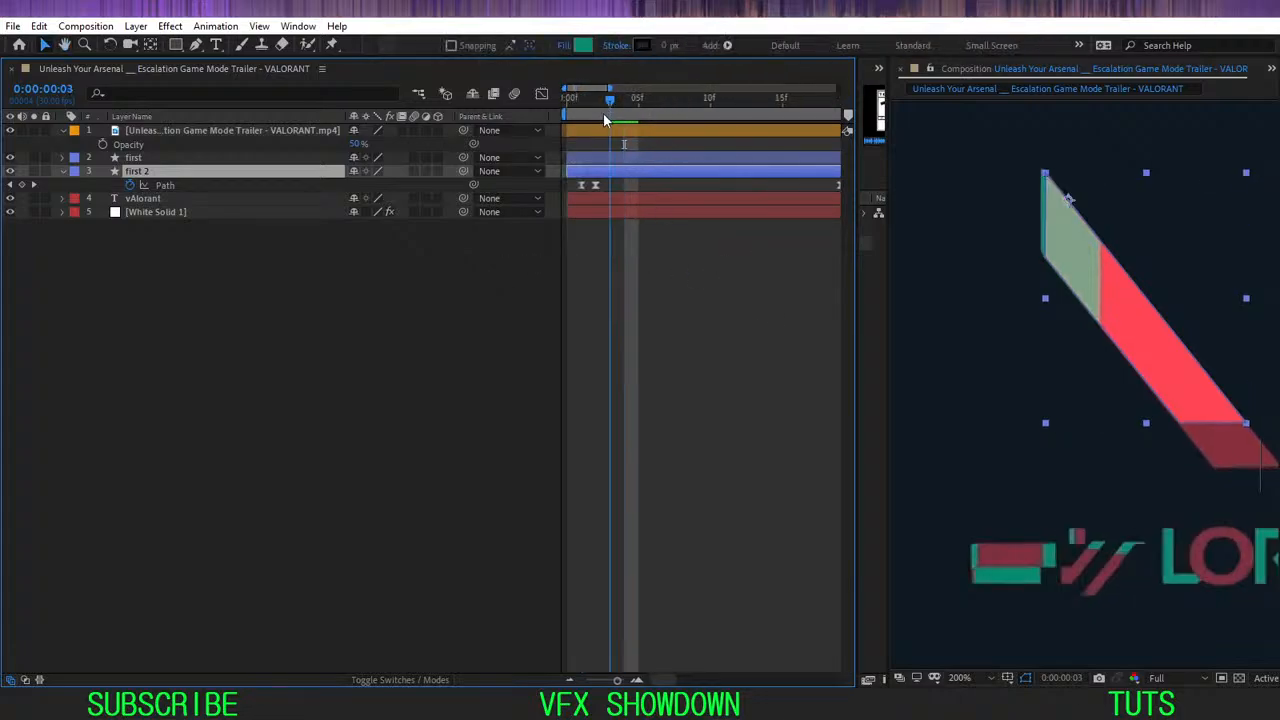
pyautogui.moveTo(604, 115); pyautogui.dragTo(582, 148)
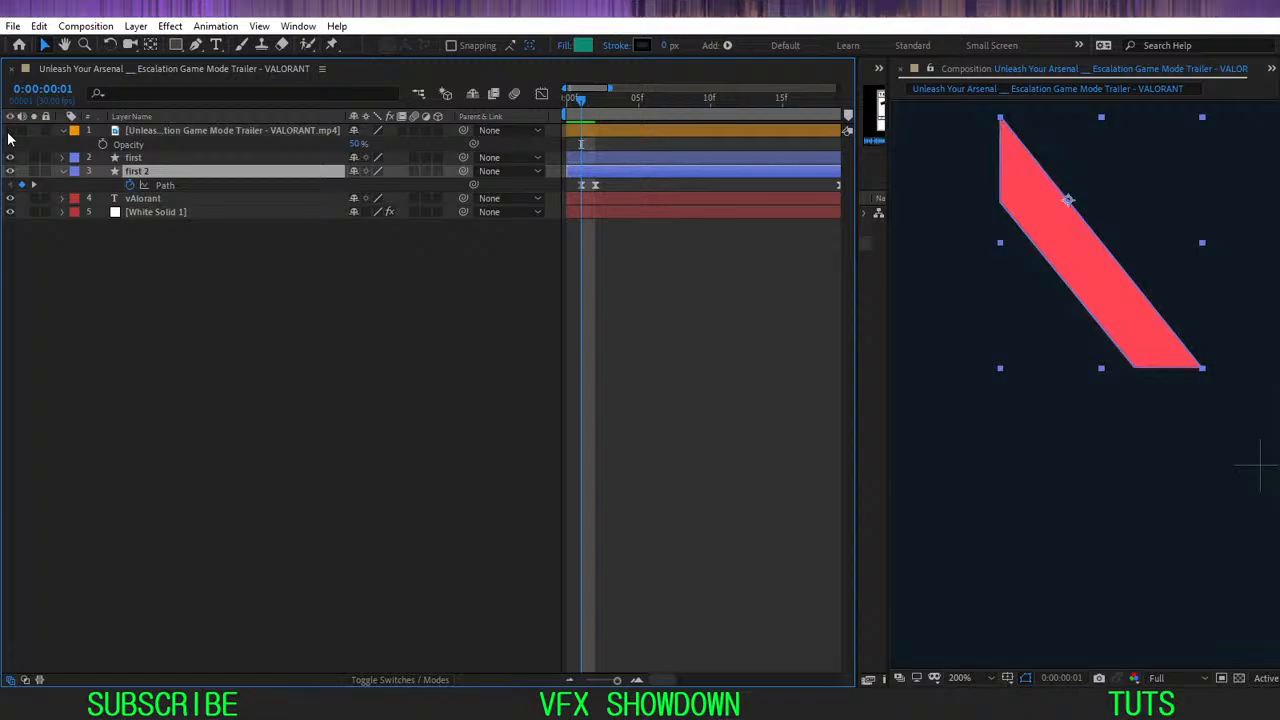
pyautogui.press('pagedown')
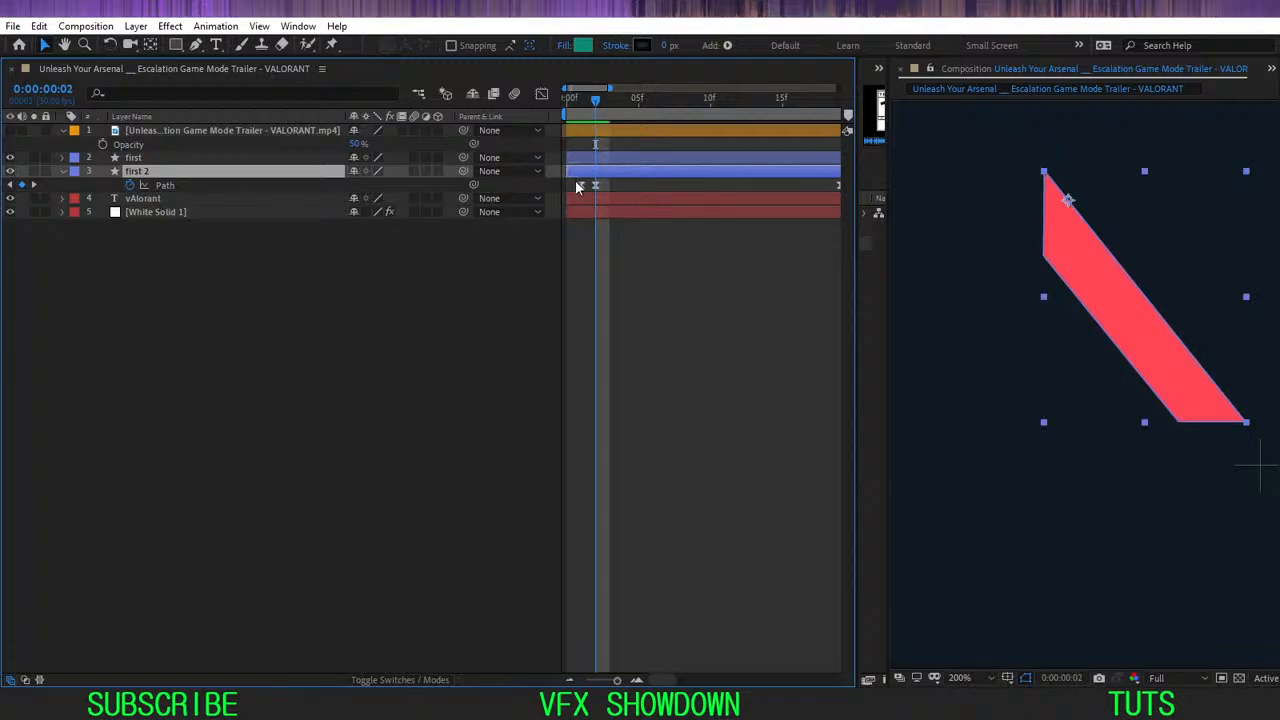
pyautogui.click(595, 185)
pyautogui.press('Delete')
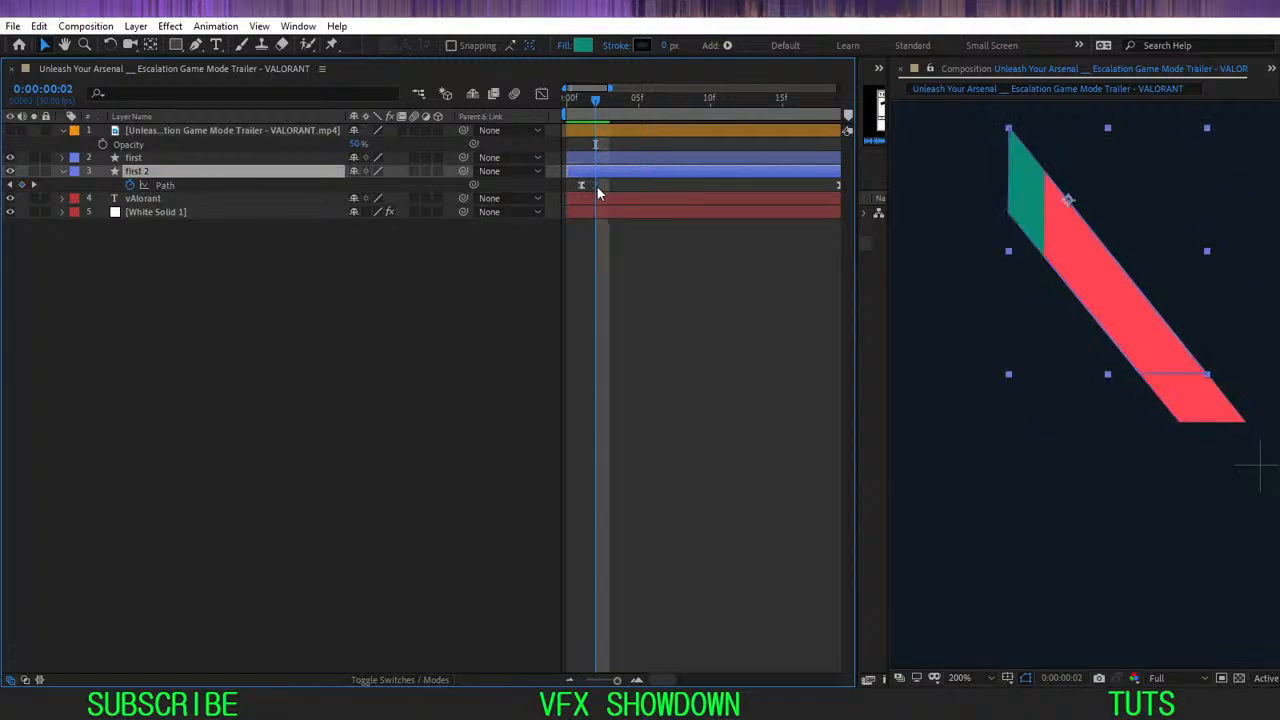
# - Reshape the speed graph of the green duplicate's remaining path keyframes so its motion peaks around frame 13, and preview it
pyautogui.moveTo(586, 102); pyautogui.dragTo(594, 157)
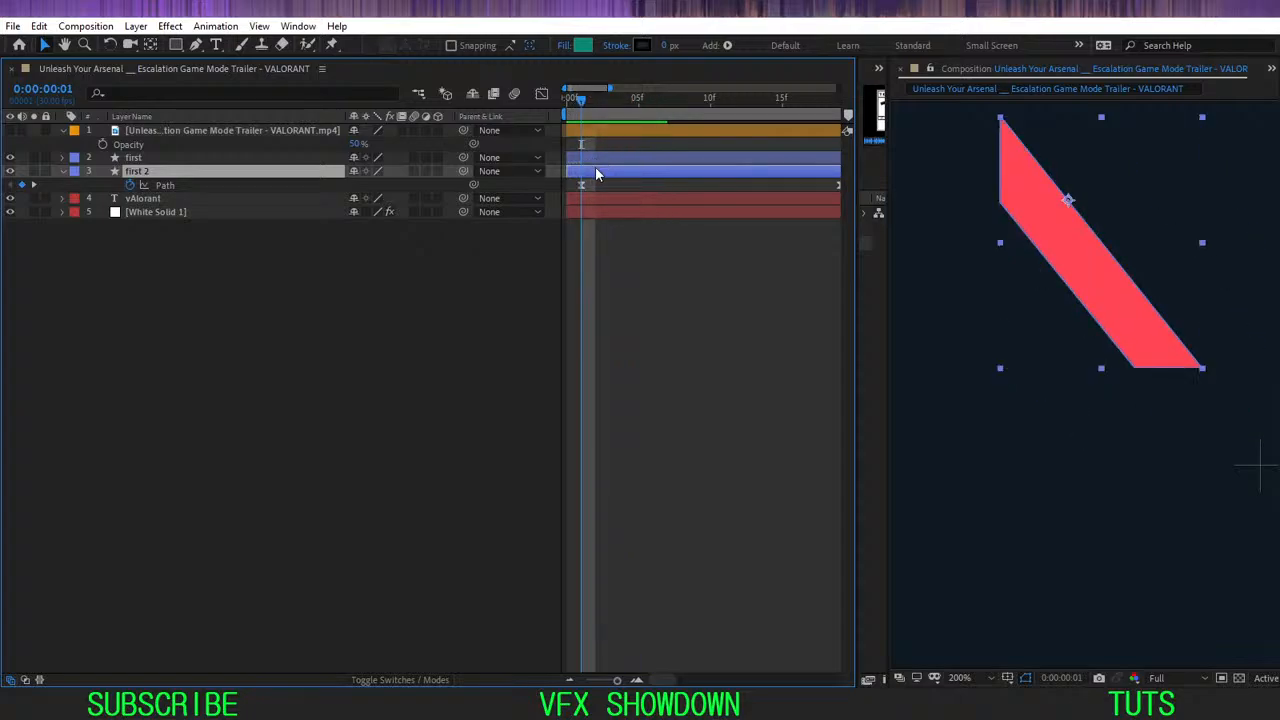
pyautogui.press('-')
pyautogui.press('-')
pyautogui.moveTo(571, 99); pyautogui.dragTo(594, 115)
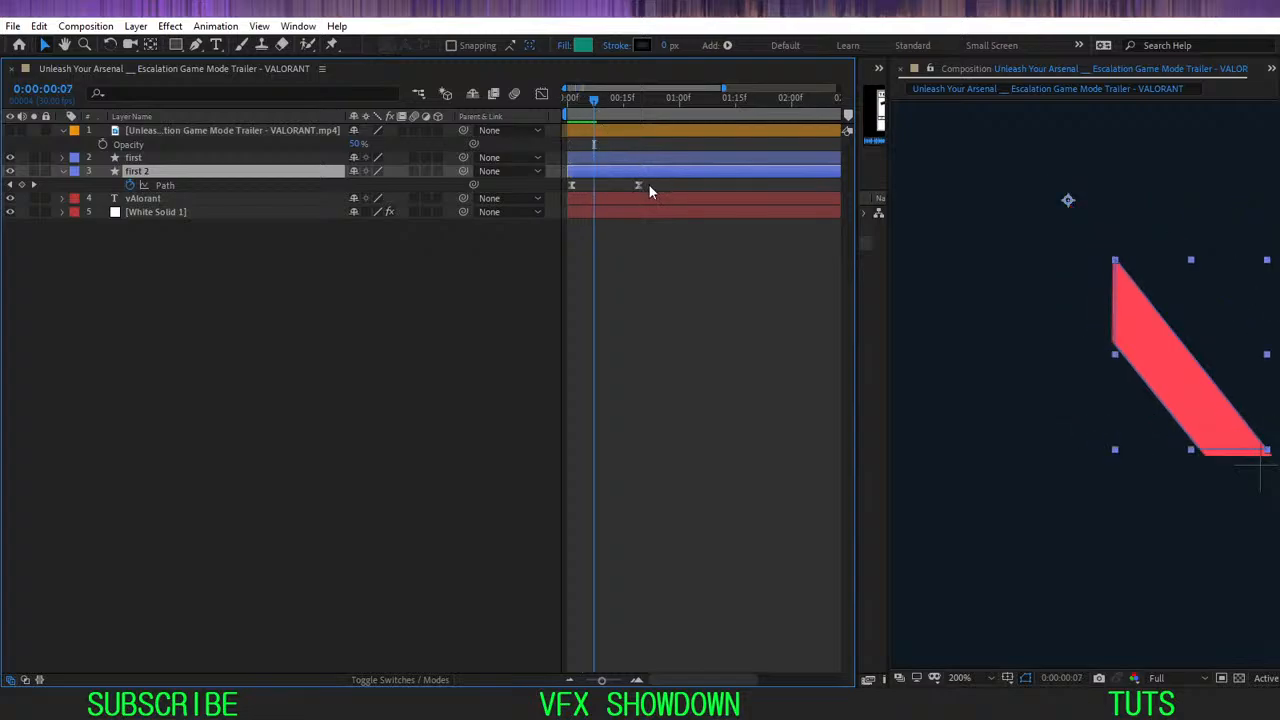
pyautogui.moveTo(649, 185); pyautogui.dragTo(568, 214)
pyautogui.click(541, 93)
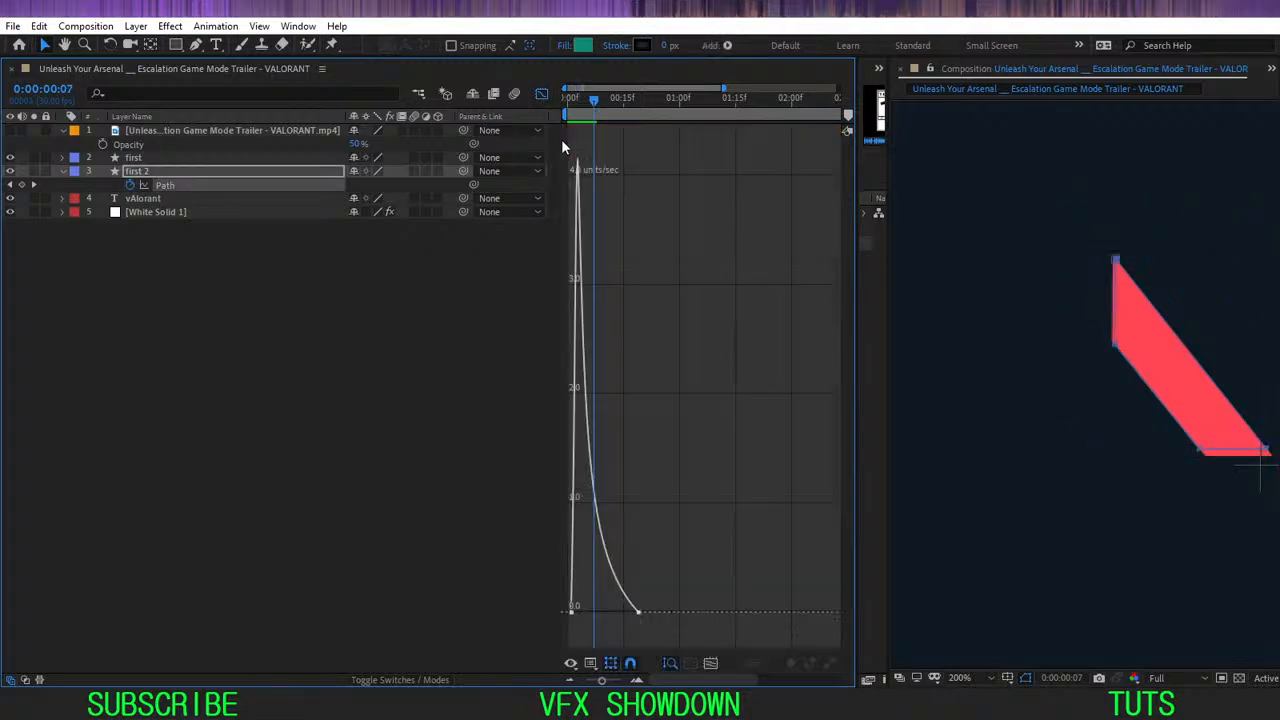
pyautogui.moveTo(597, 104); pyautogui.dragTo(579, 116)
pyautogui.press('=')
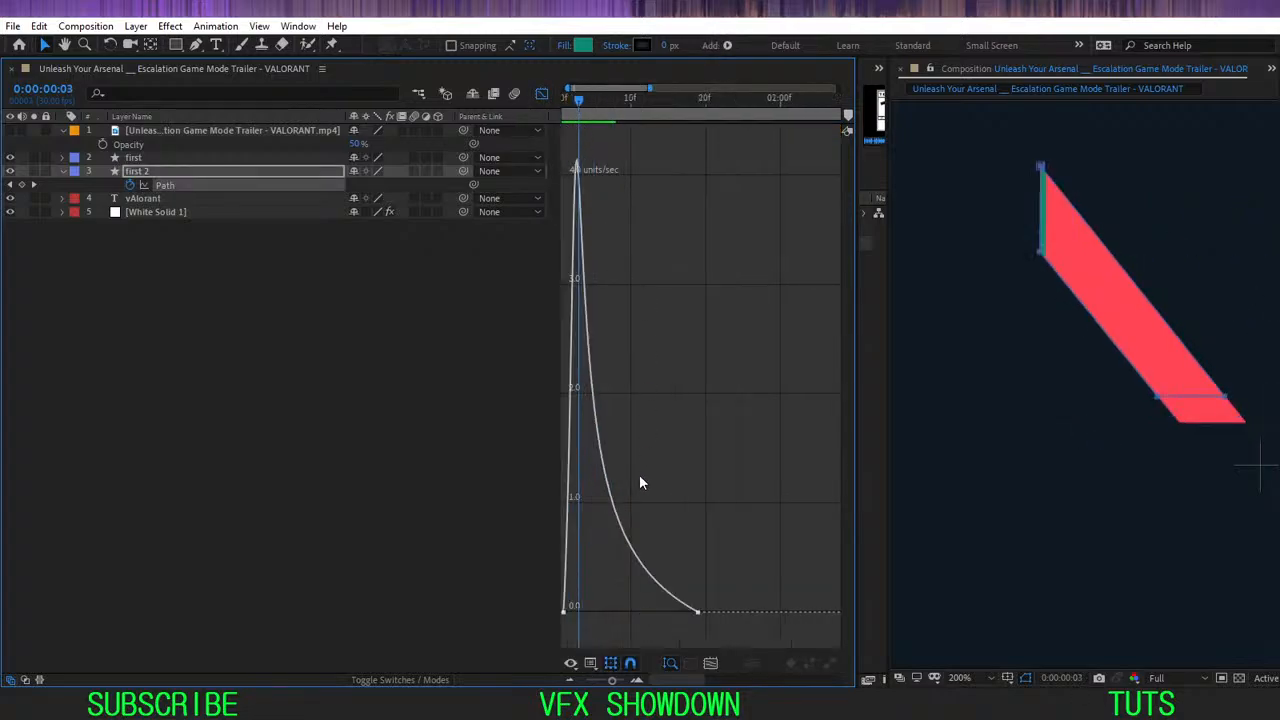
pyautogui.moveTo(596, 575); pyautogui.dragTo(616, 580)
pyautogui.moveTo(721, 598); pyautogui.dragTo(676, 612)
pyautogui.moveTo(587, 613); pyautogui.dragTo(635, 613)
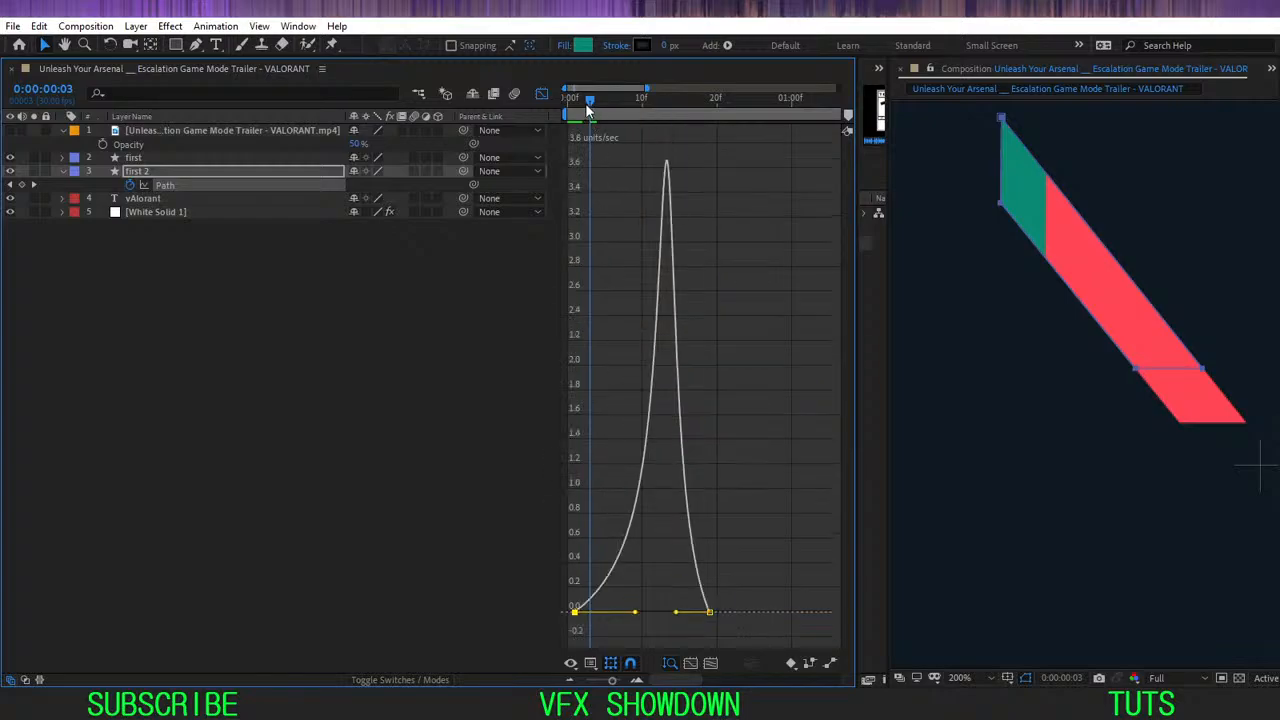
pyautogui.moveTo(588, 102); pyautogui.dragTo(557, 117)
pyautogui.press('space')
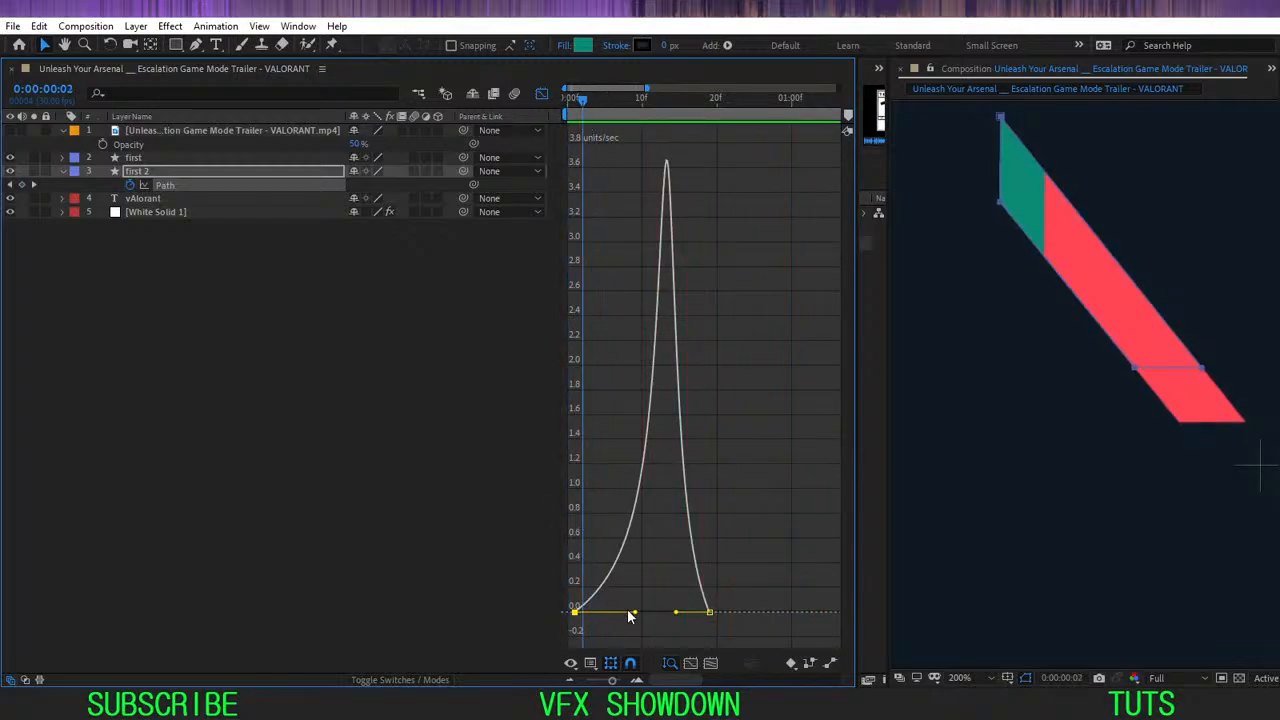
# - Rework the ease of both green path keyframes so the speed peaks sharply around frame 7, and play it back
pyautogui.moveTo(629, 612); pyautogui.dragTo(689, 612)
pyautogui.click(711, 611)
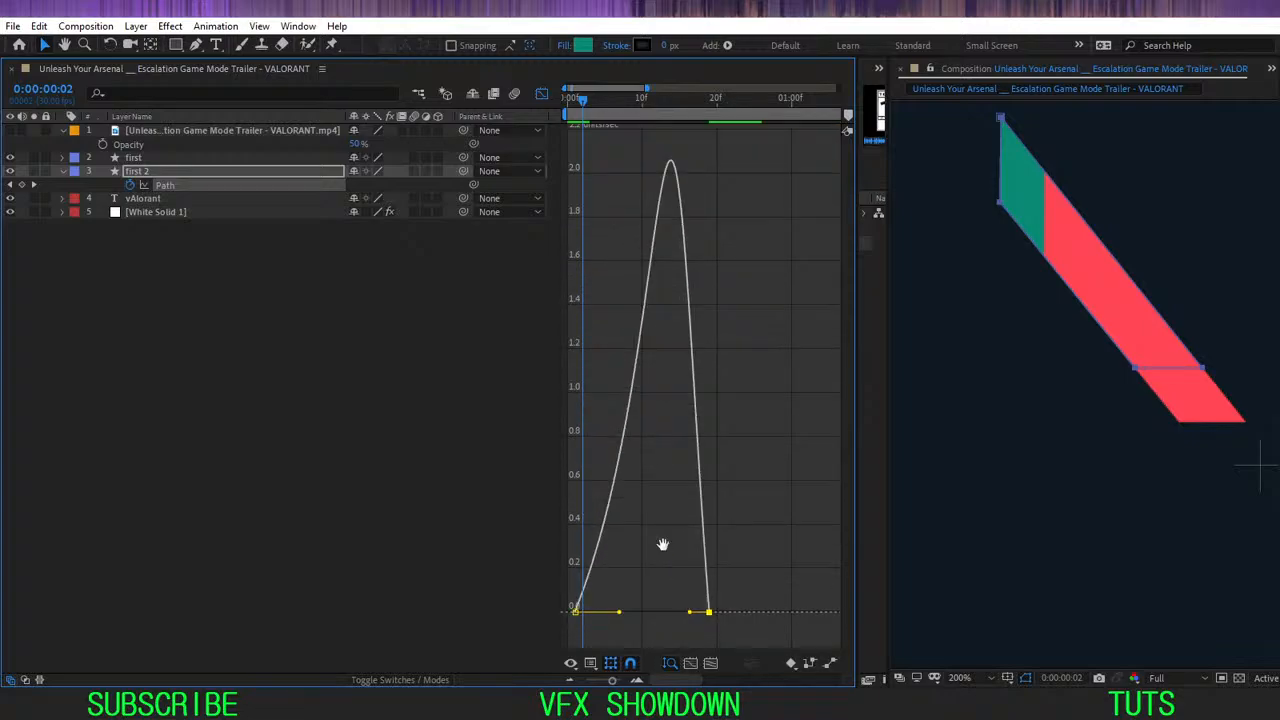
pyautogui.press('space')
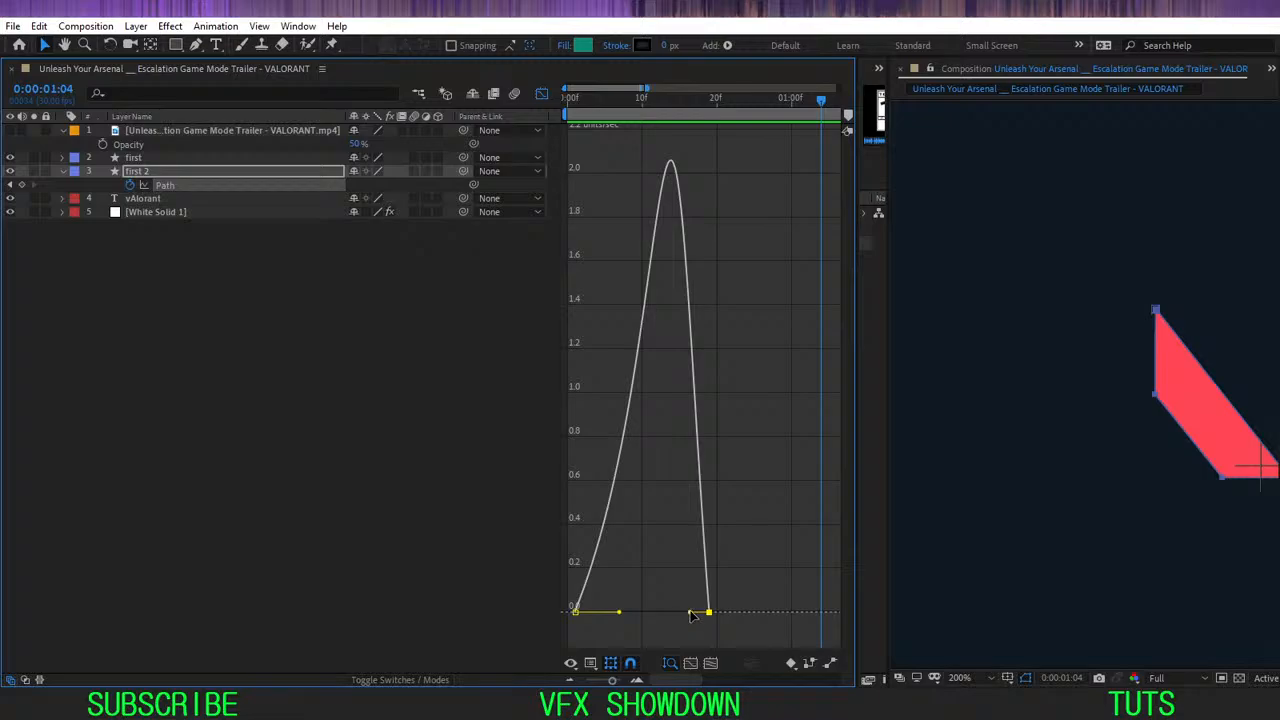
pyautogui.moveTo(583, 104); pyautogui.dragTo(566, 165)
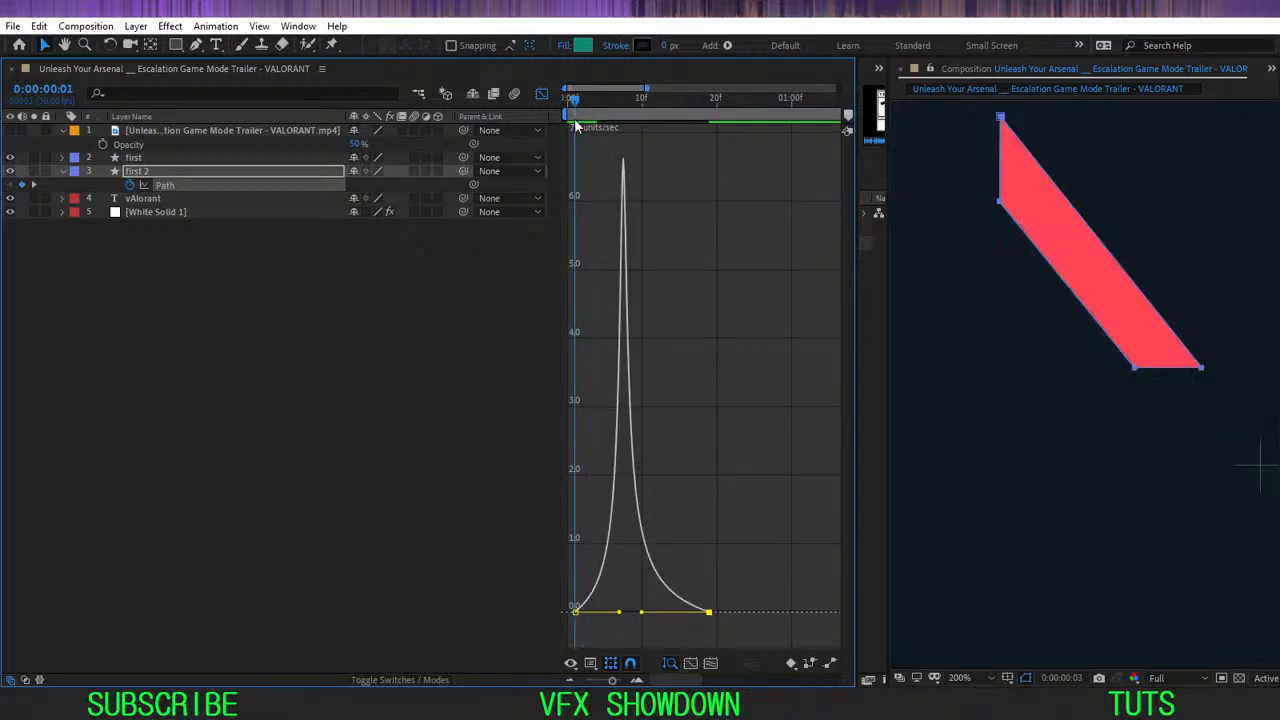
pyautogui.press('space')
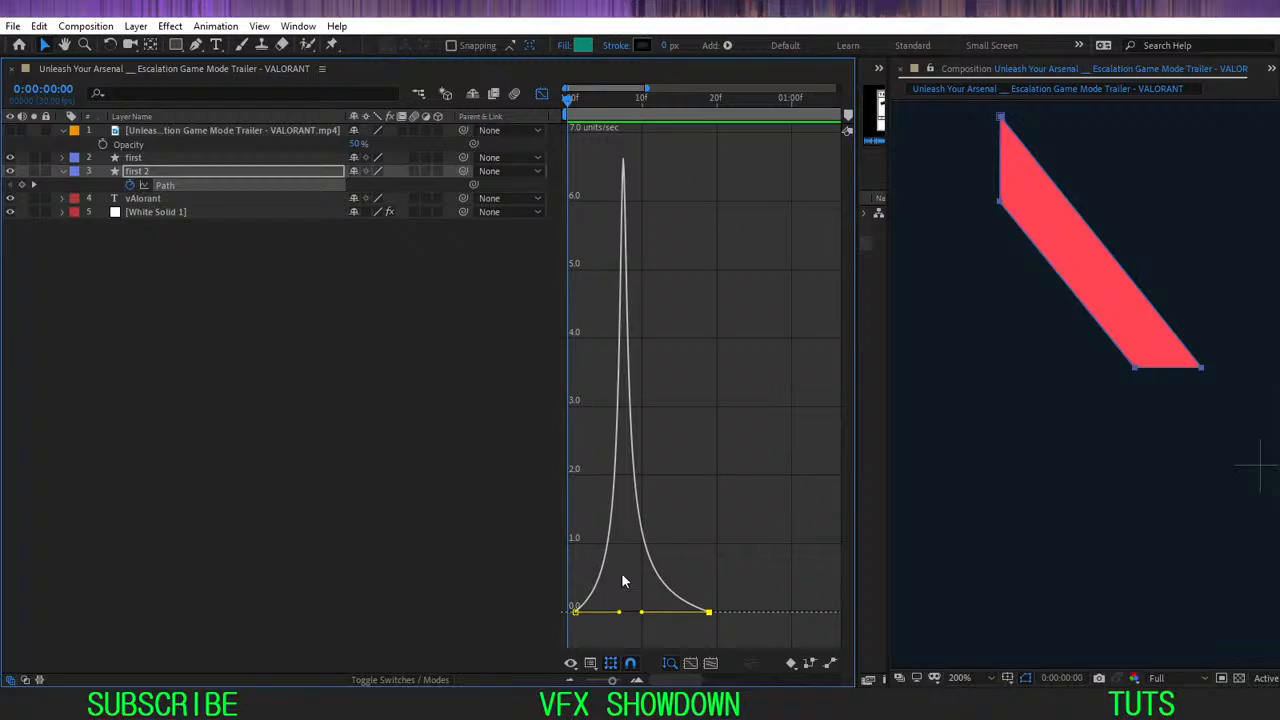
# - Close the speed graph and preview the red and green bar animation with the composition view at 50%
pyautogui.moveTo(626, 100); pyautogui.dragTo(519, 169)
pyautogui.click(429, 487)
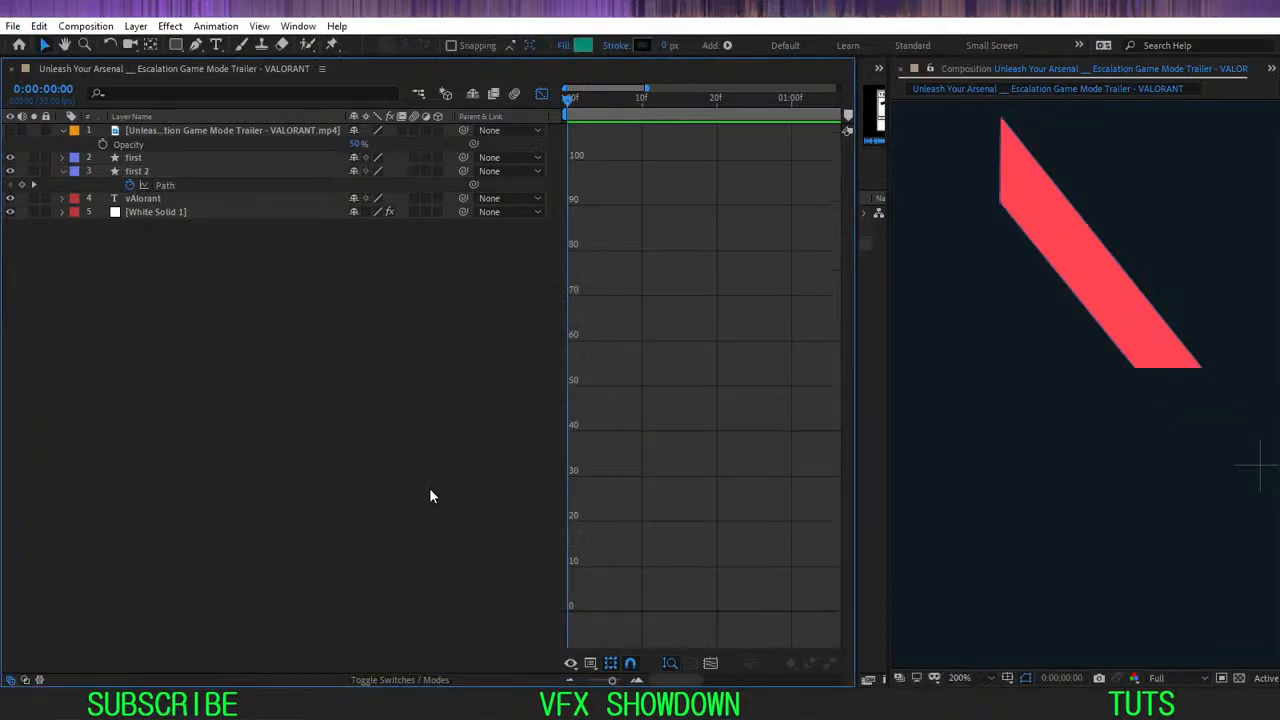
pyautogui.click(543, 94)
pyautogui.press('space')
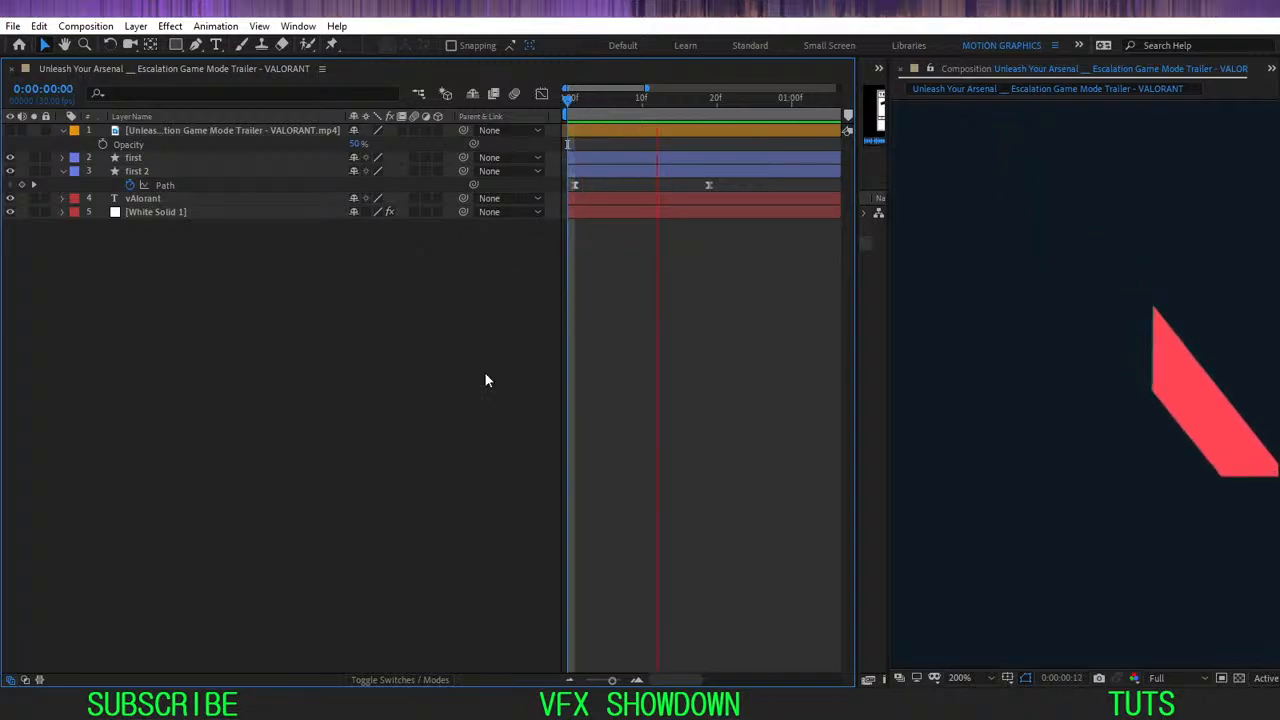
pyautogui.scroll(-1, 1075, 280)
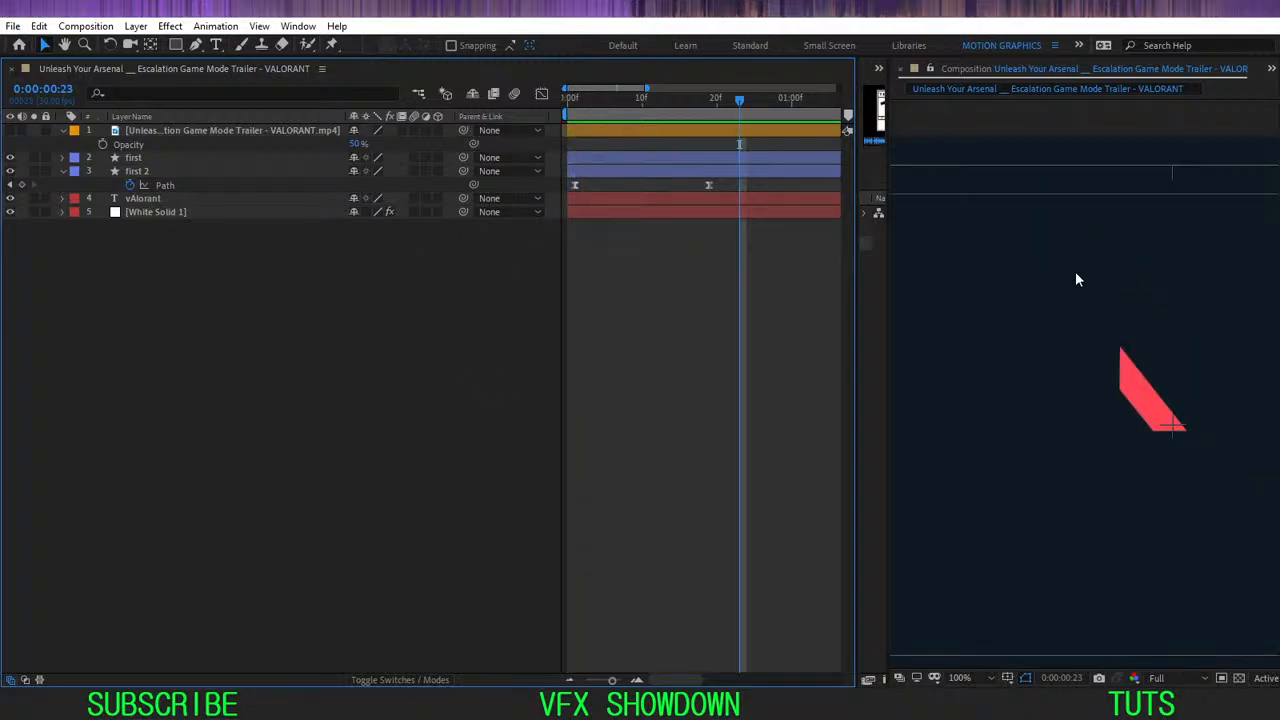
pyautogui.scroll(-1, 1075, 280)
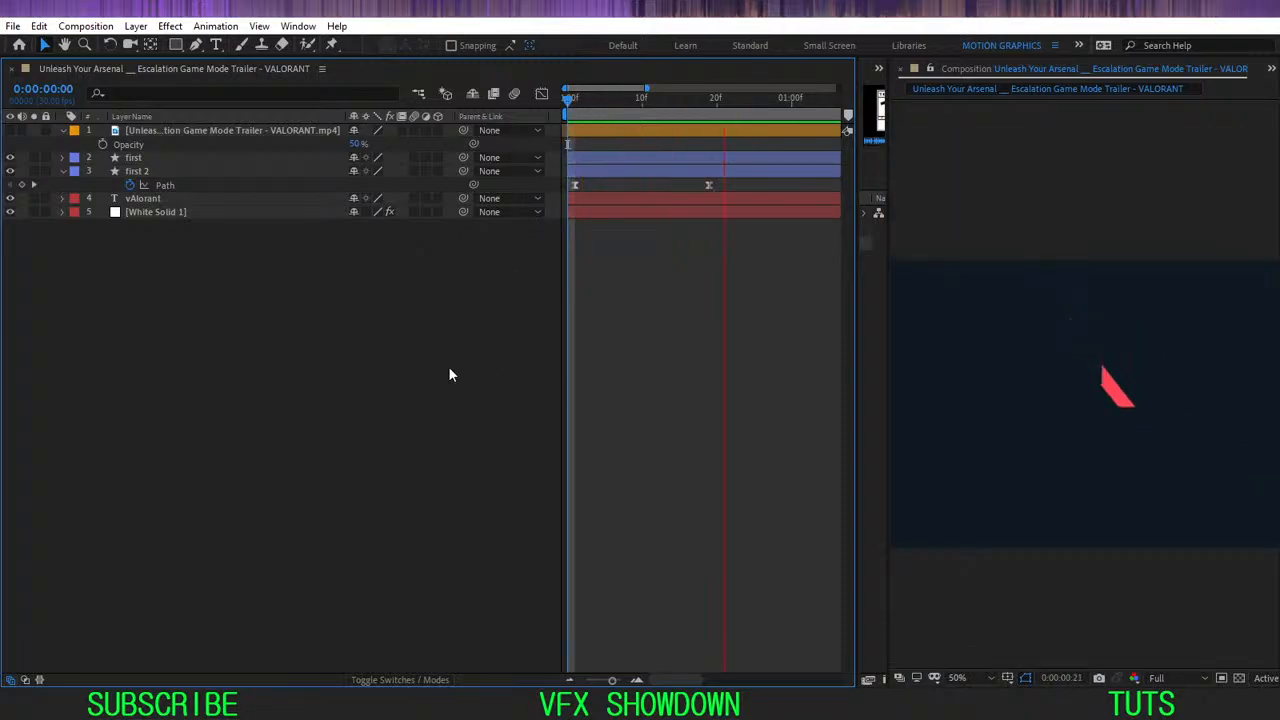
# - Fine-tune the outgoing ease of the green duplicate's first path keyframe in the speed graph, and preview the animation
pyautogui.moveTo(583, 101); pyautogui.dragTo(610, 145)
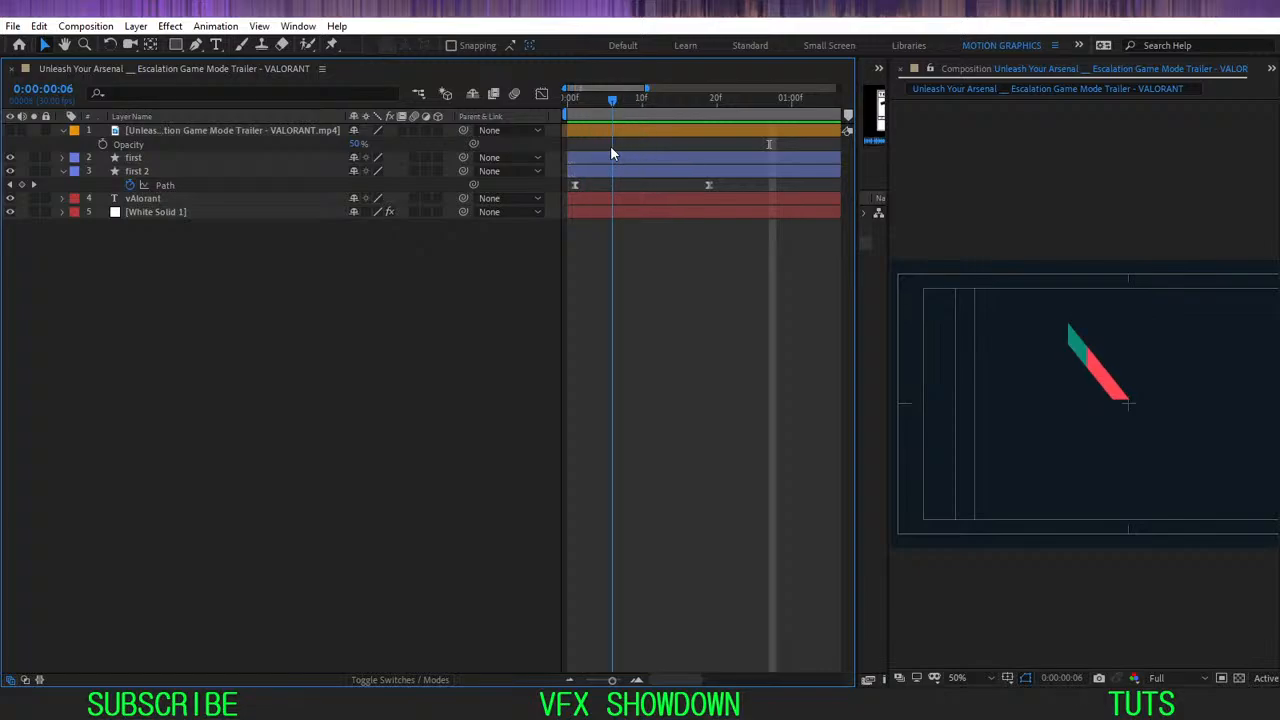
pyautogui.moveTo(724, 180); pyautogui.dragTo(571, 195)
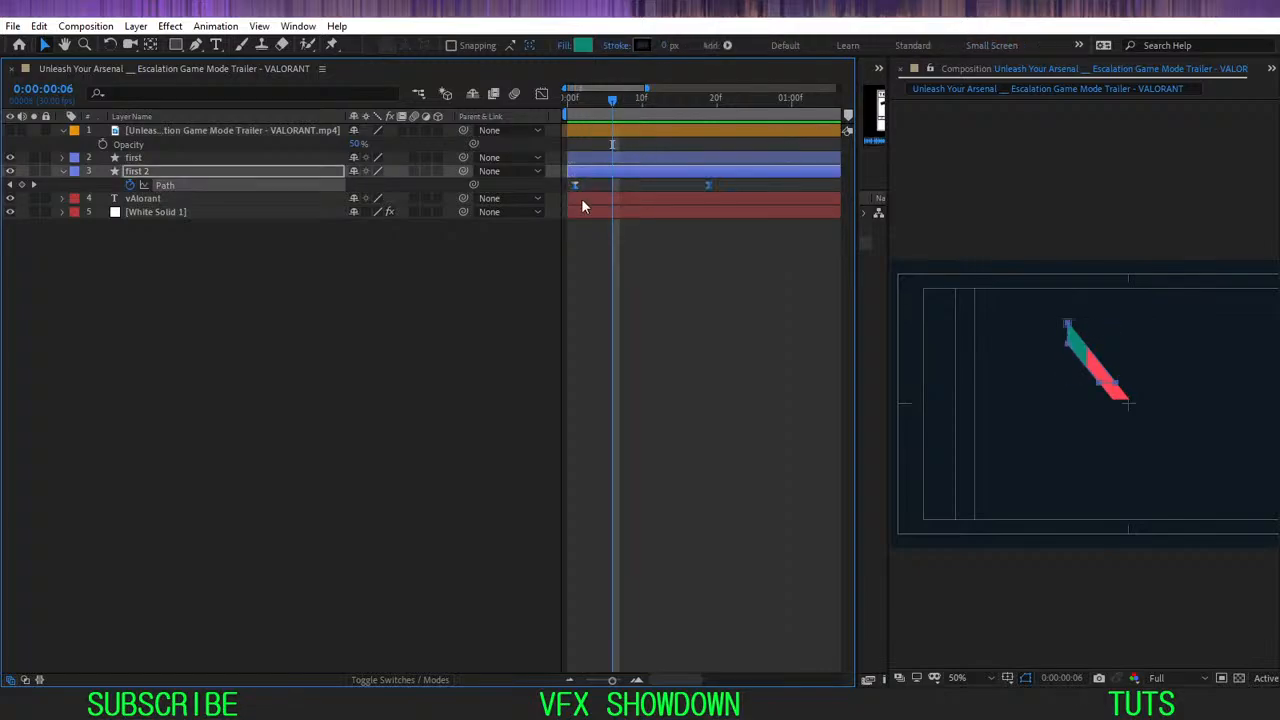
pyautogui.click(540, 93)
pyautogui.moveTo(600, 598); pyautogui.dragTo(564, 635)
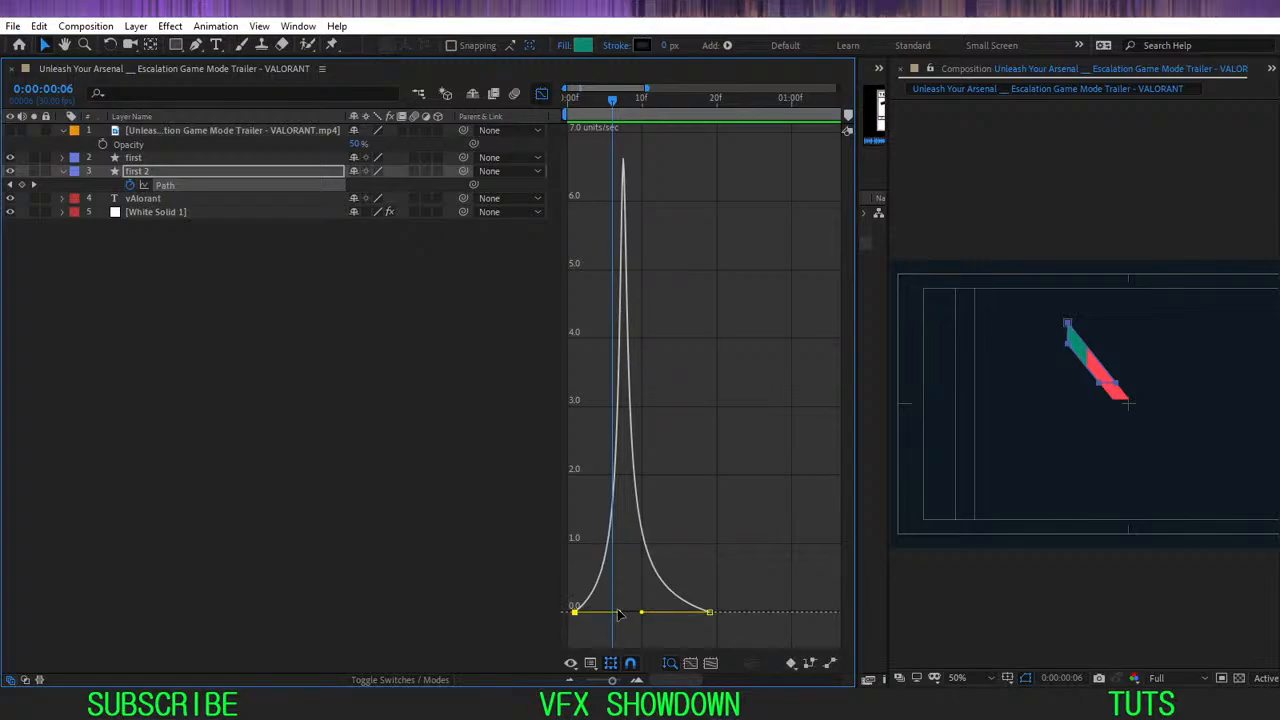
pyautogui.moveTo(618, 612); pyautogui.dragTo(614, 612)
pyautogui.click(541, 94)
pyautogui.moveTo(583, 102); pyautogui.dragTo(550, 118)
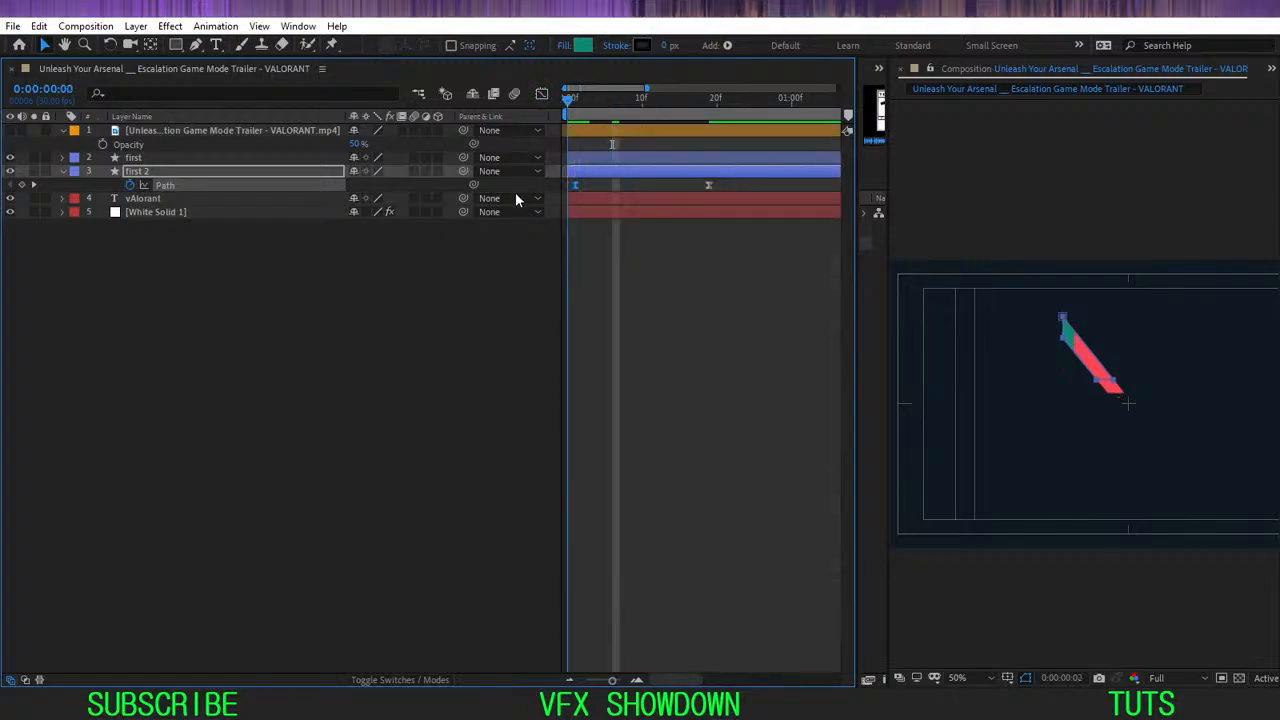
pyautogui.click(477, 338)
pyautogui.press('space')
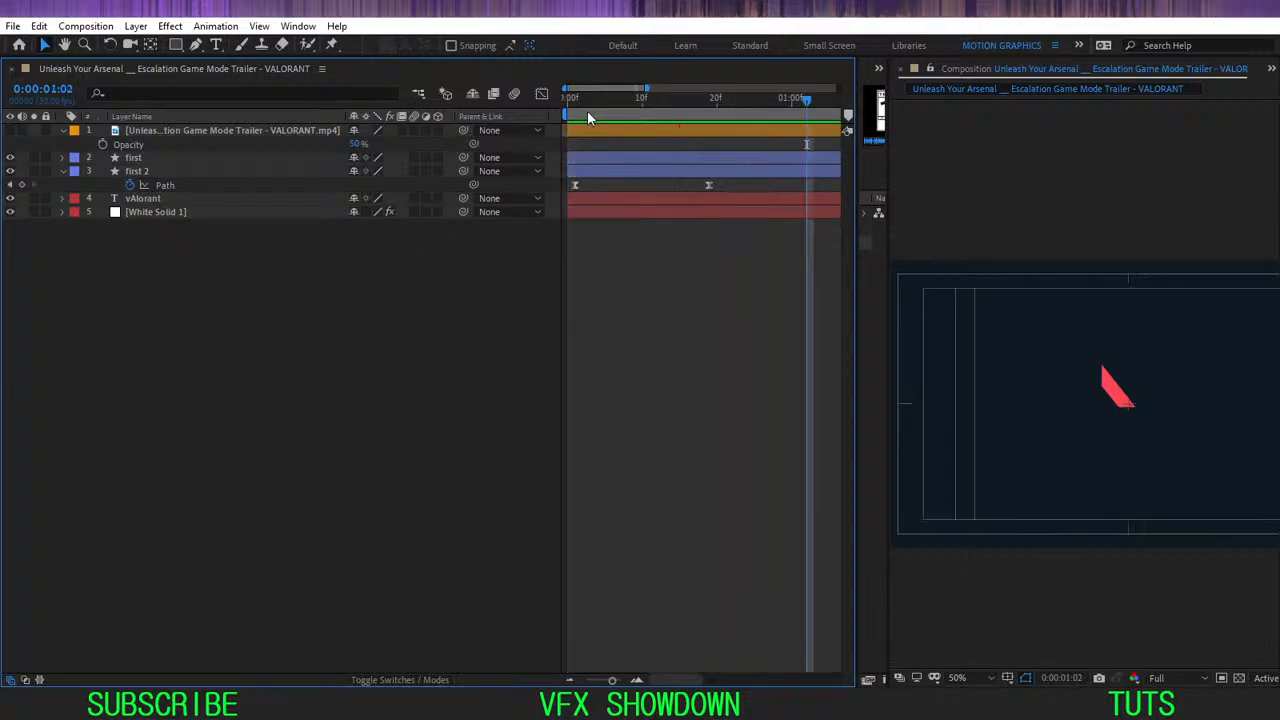
# - Show and solo the trailer video layer and play it from the start for comparison
pyautogui.press('space')
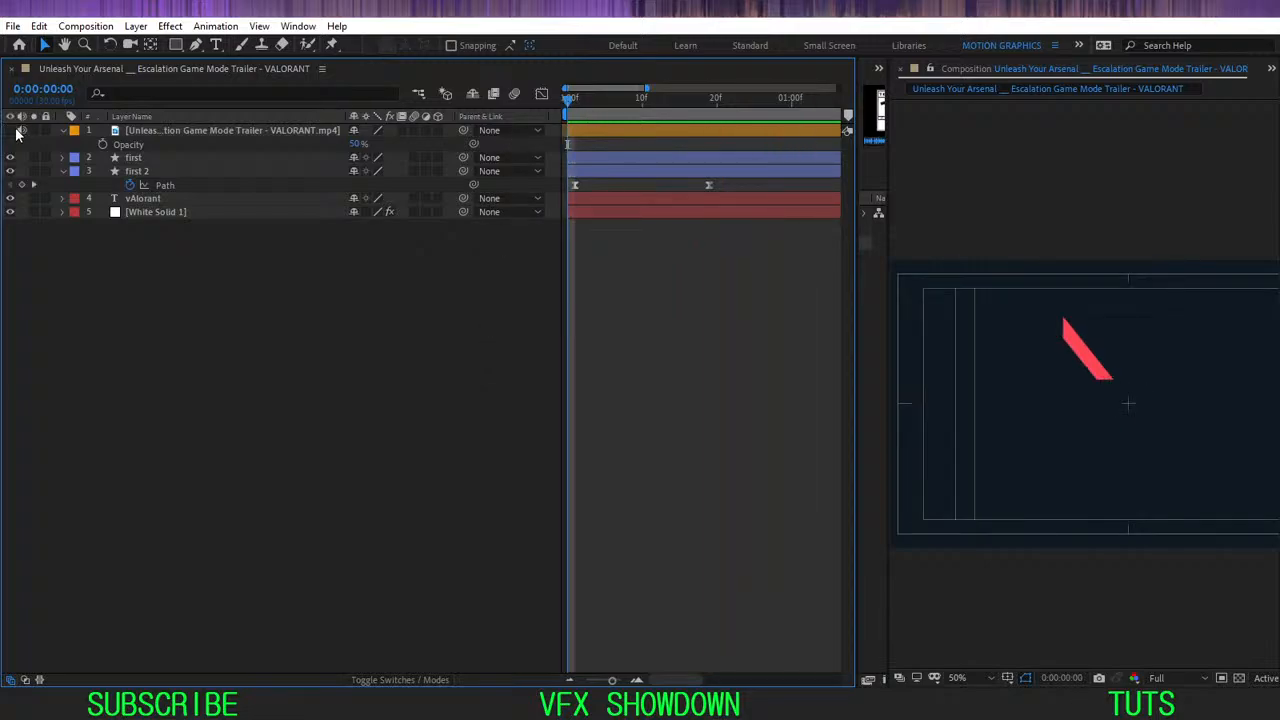
pyautogui.click(12, 131)
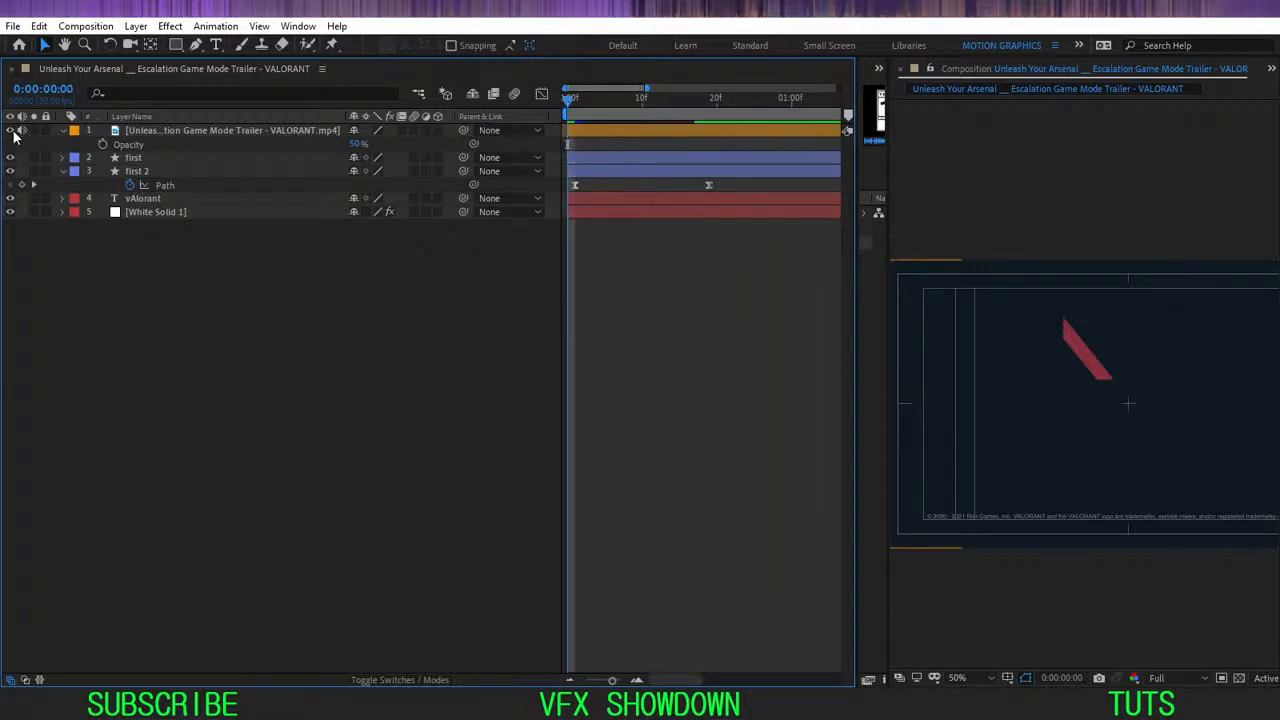
pyautogui.press('space')
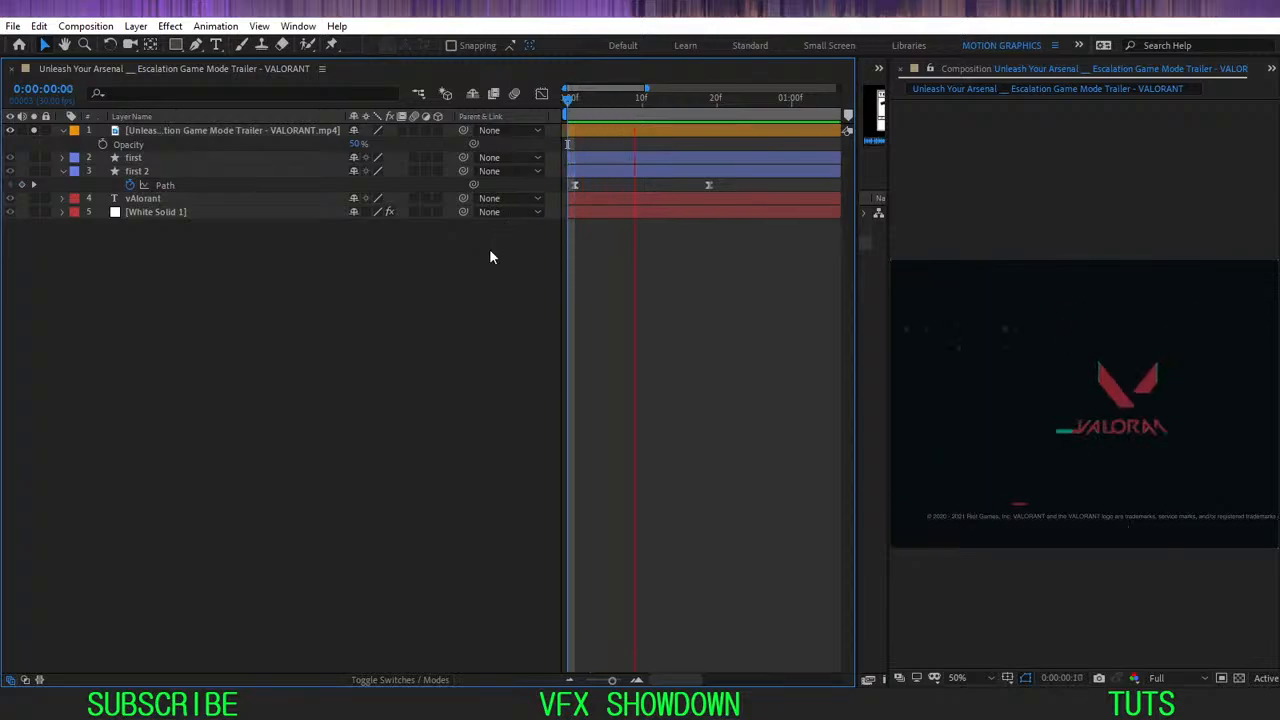
pyautogui.moveTo(578, 117); pyautogui.dragTo(552, 132)
# - Unsolo and hide the trailer video layer, and preview the recreated bar animation from the start
pyautogui.click(35, 130)
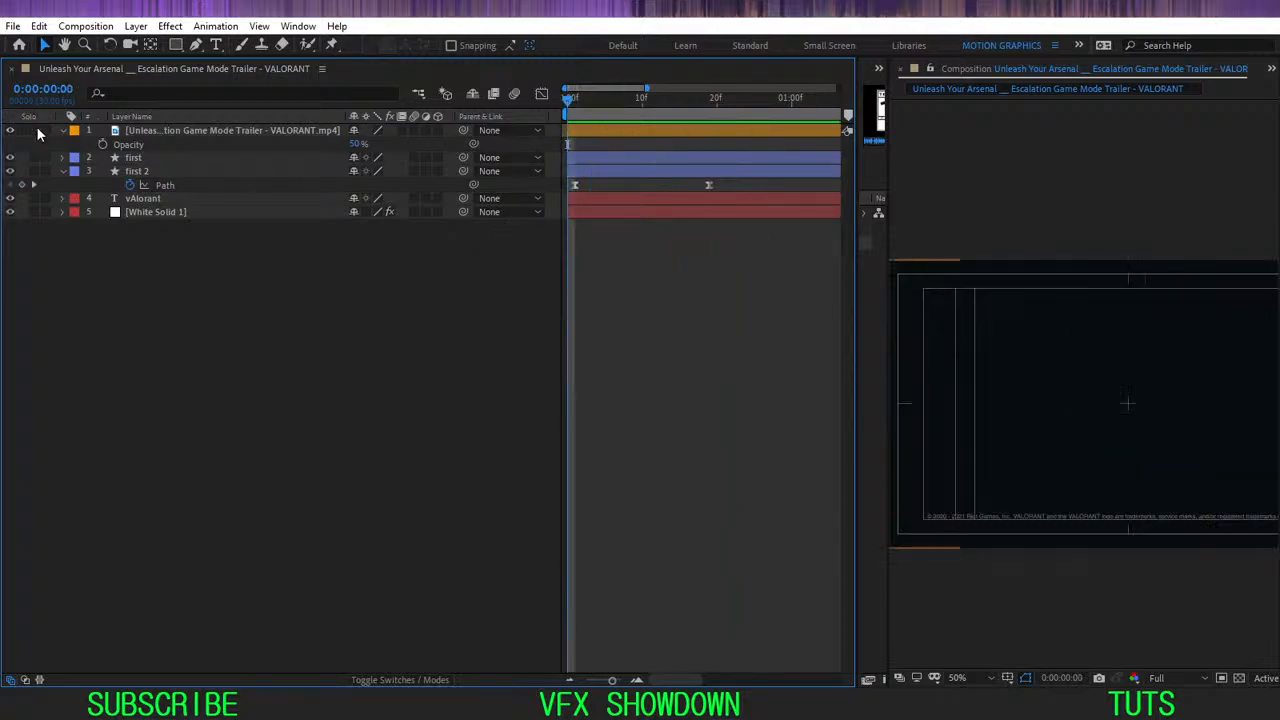
pyautogui.click(11, 131)
pyautogui.click(155, 171)
pyautogui.click(203, 327)
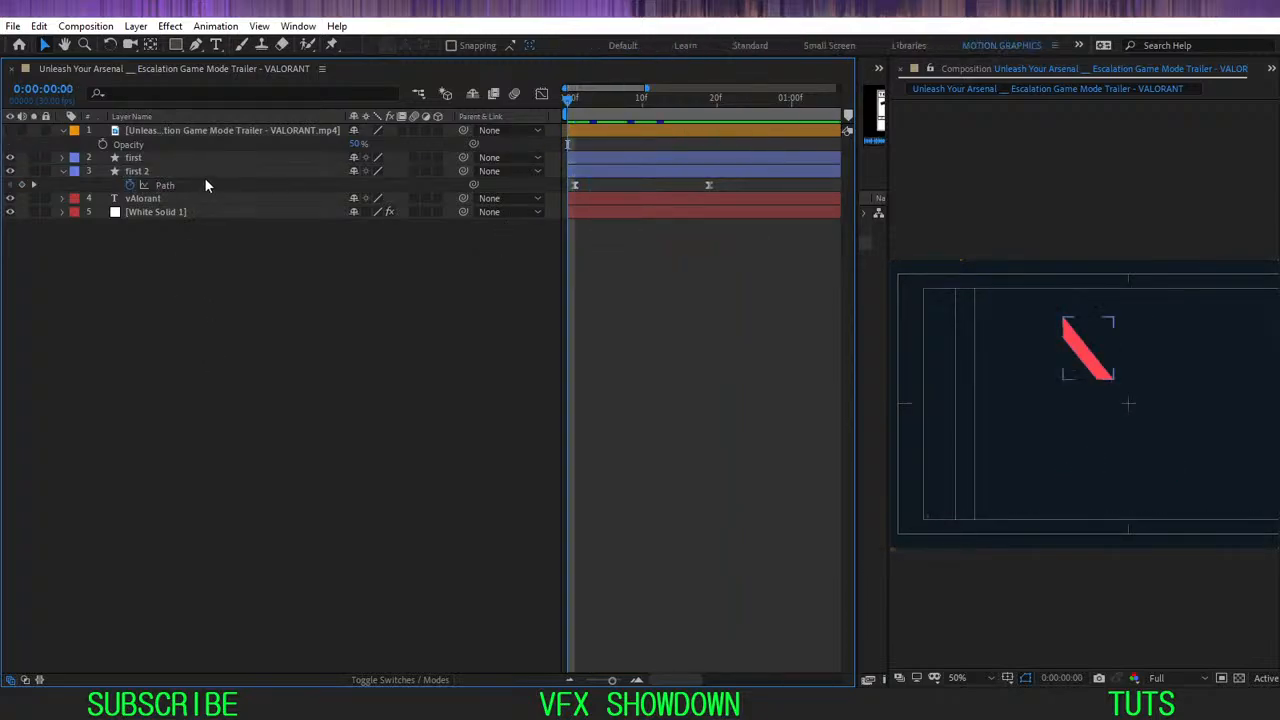
pyautogui.press('space')
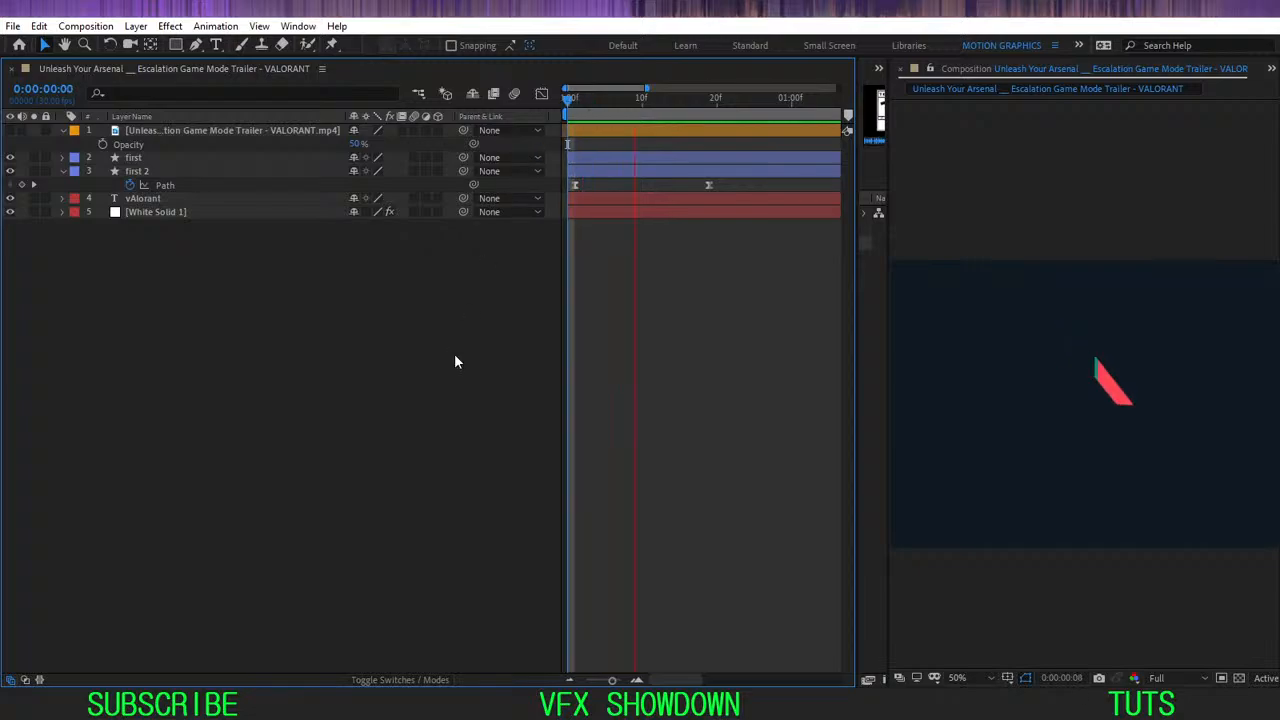
pyautogui.press('space')
pyautogui.moveTo(600, 97); pyautogui.dragTo(575, 103)
# - Compare the path speed graphs of the red bar layer and its green duplicate around frame 2
pyautogui.click(240, 147)
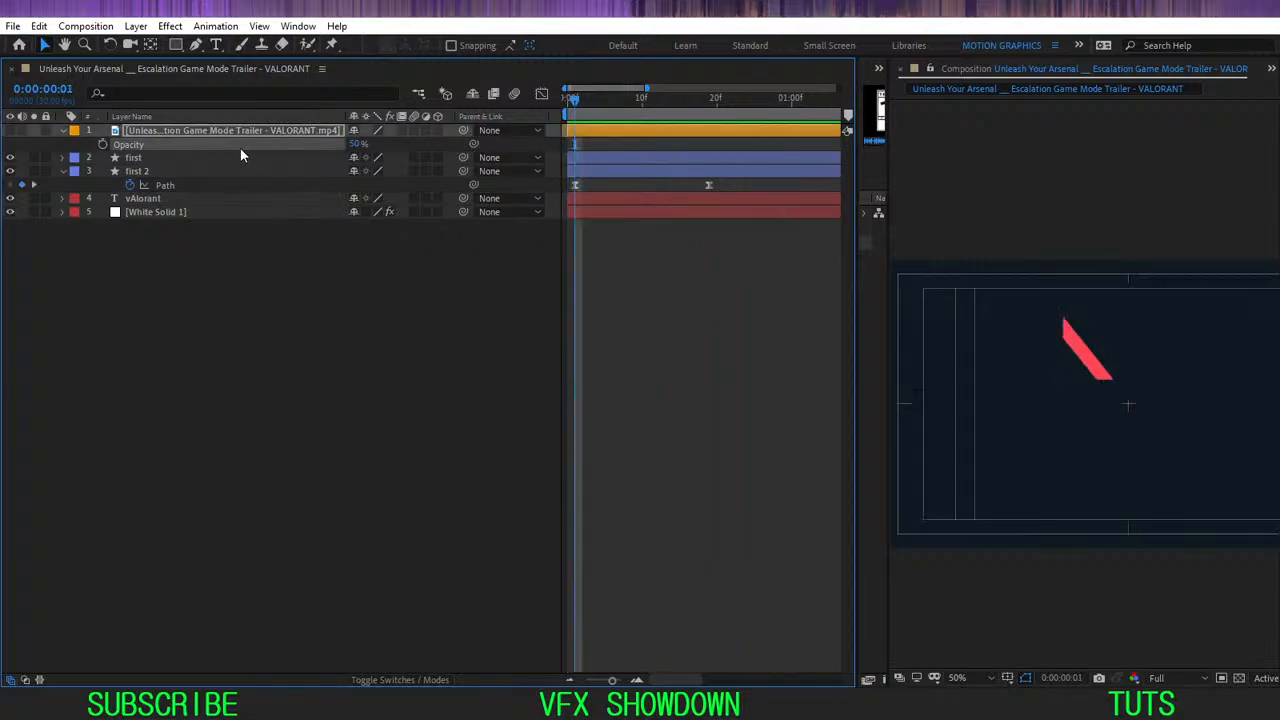
pyautogui.click(241, 159)
pyautogui.keyDown('shift'); pyautogui.click(241, 171); pyautogui.keyUp('shift')
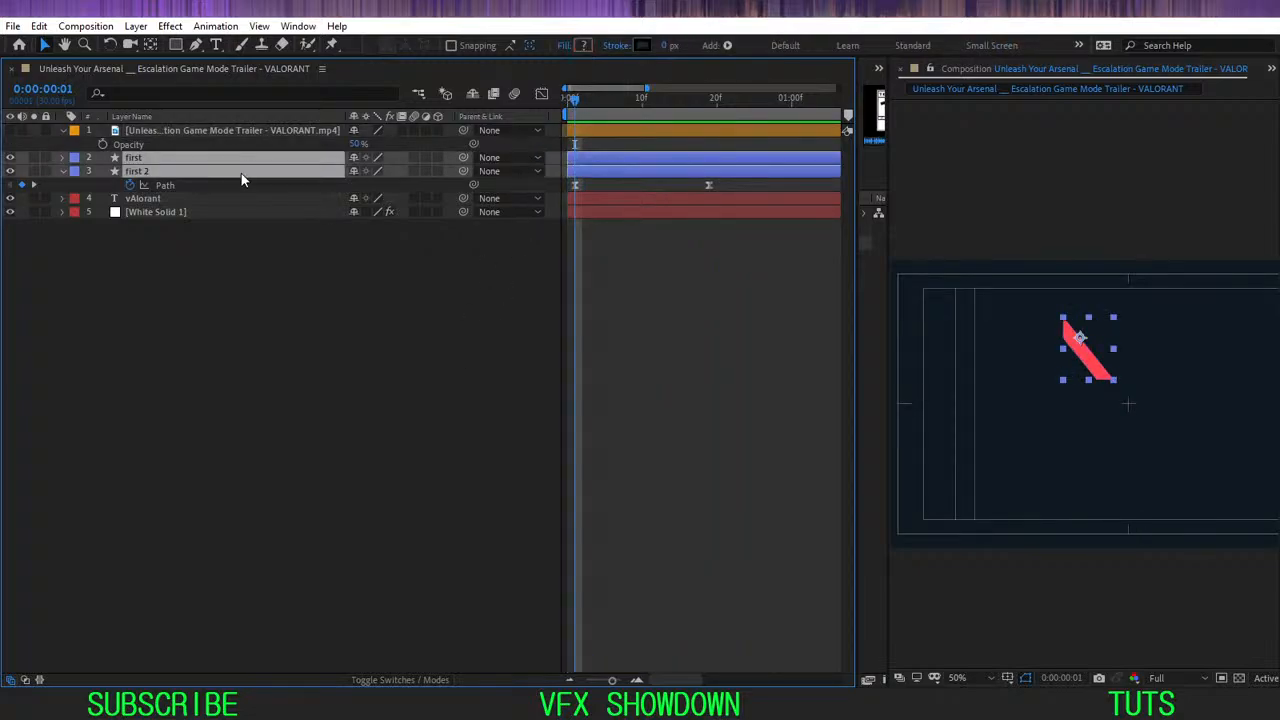
pyautogui.press('u')
pyautogui.moveTo(727, 171); pyautogui.dragTo(557, 207)
pyautogui.click(542, 95)
pyautogui.press('space')
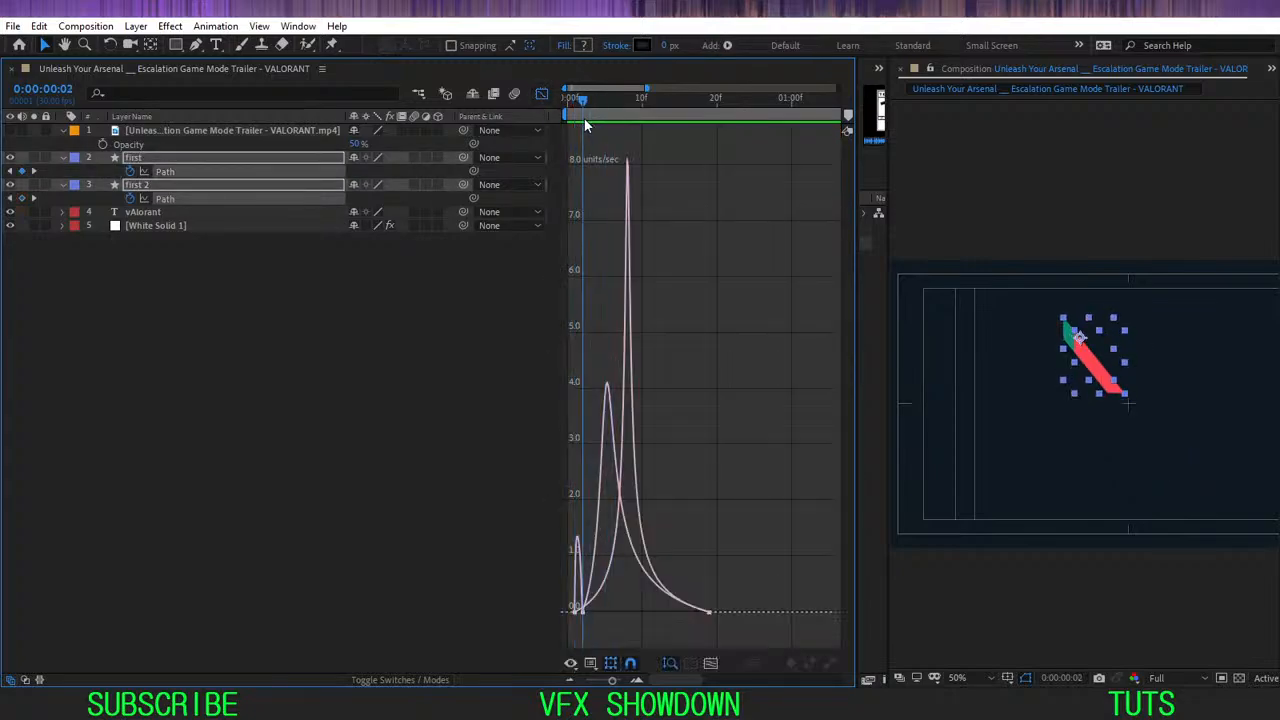
pyautogui.click(388, 337)
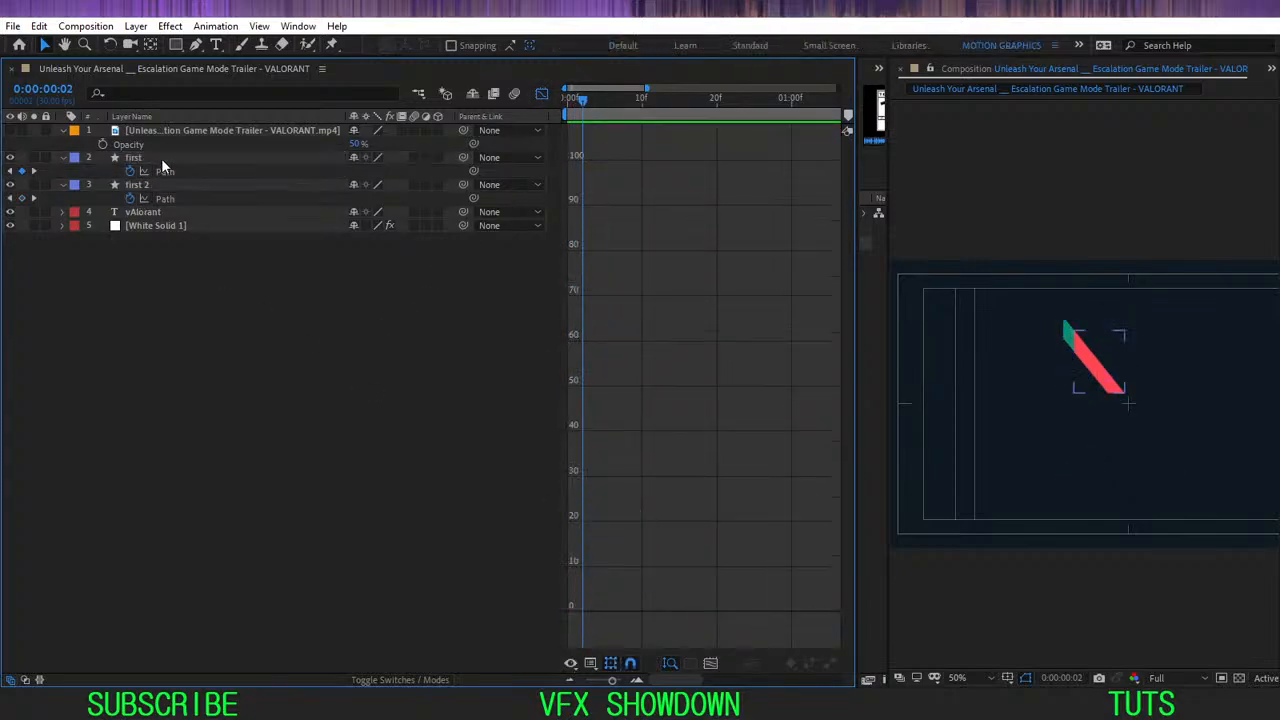
# - Collapse the bar layers' path properties, return from the graph editor to the layer bars, and preview the animation from the start
pyautogui.click(161, 158)
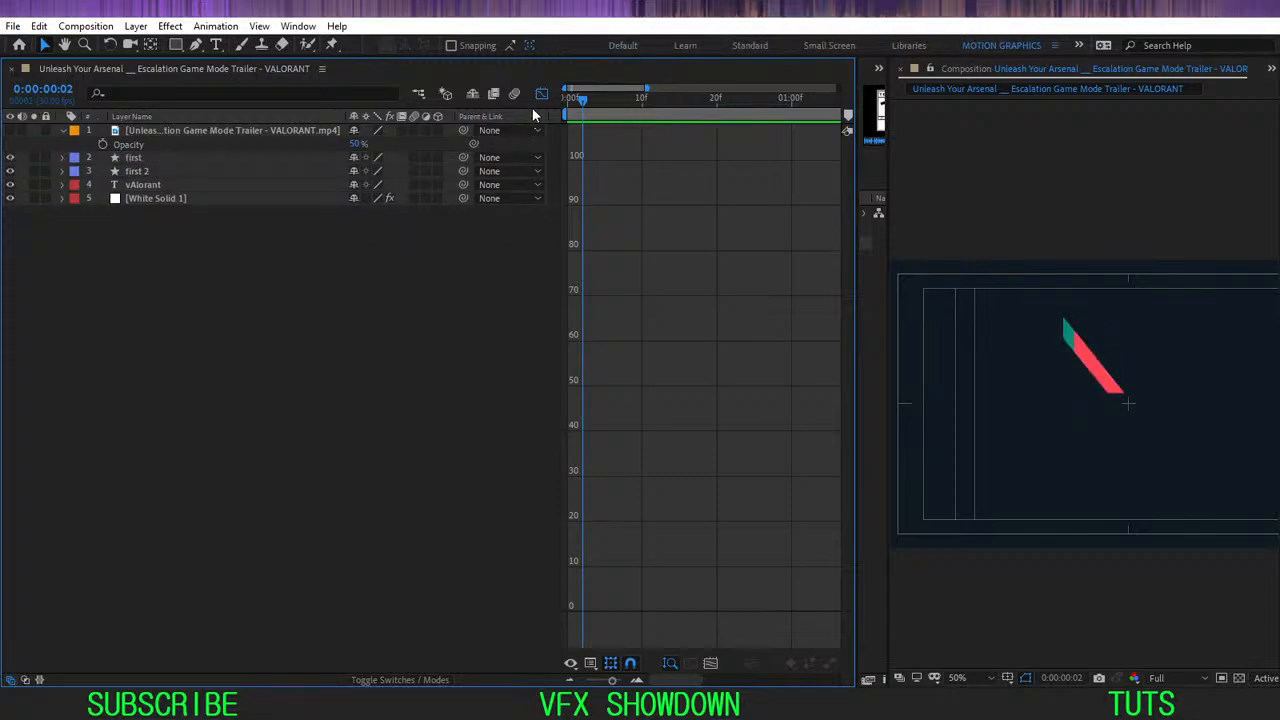
pyautogui.click(541, 94)
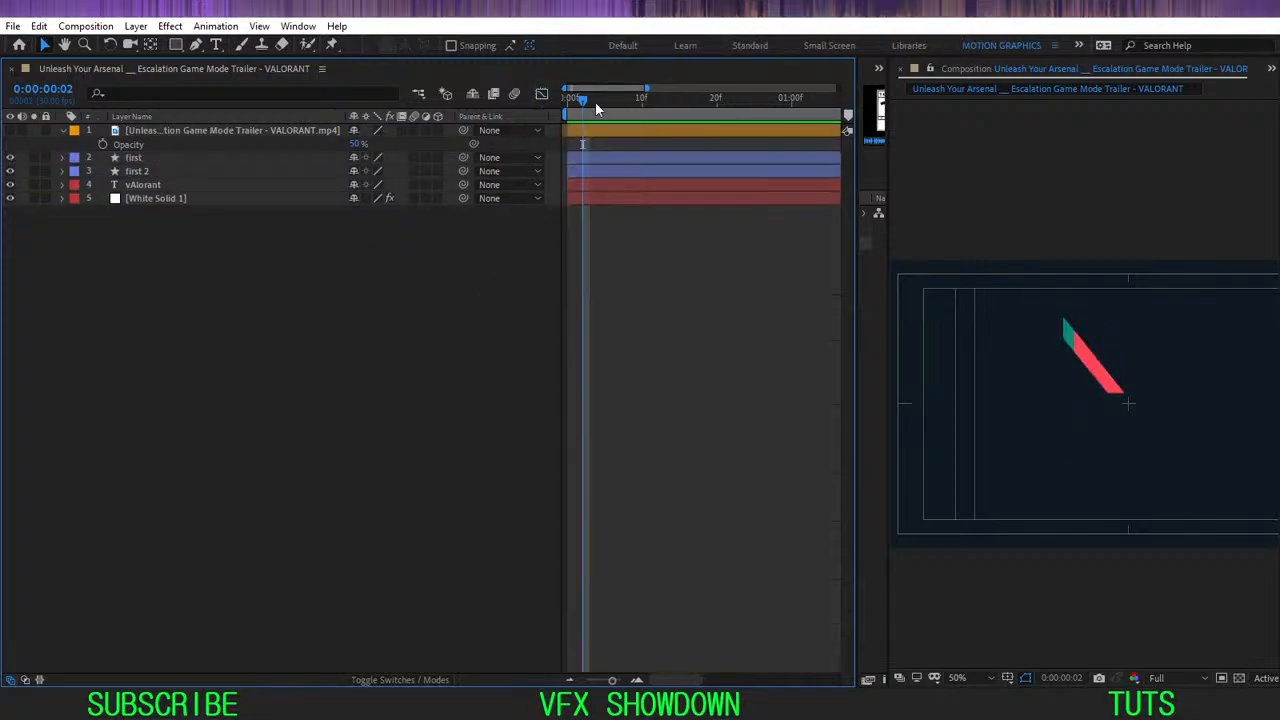
pyautogui.moveTo(592, 101); pyautogui.dragTo(478, 312)
pyautogui.press('space')
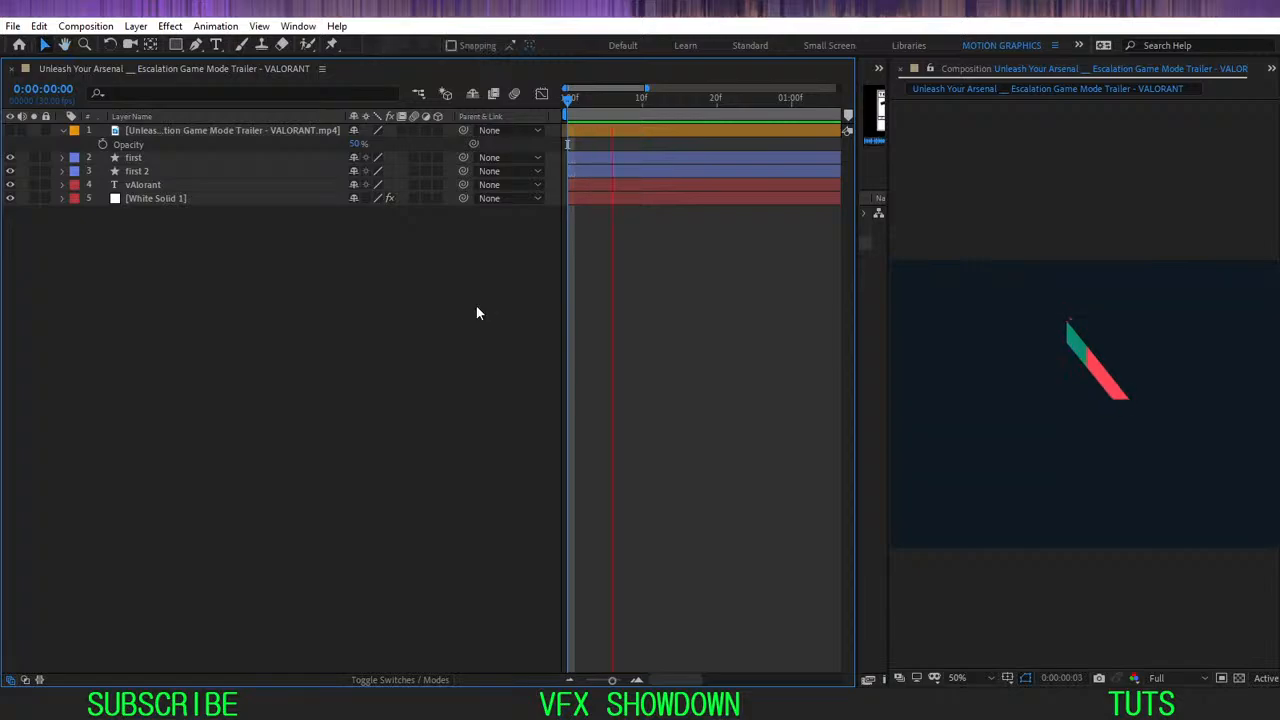
pyautogui.press('space')
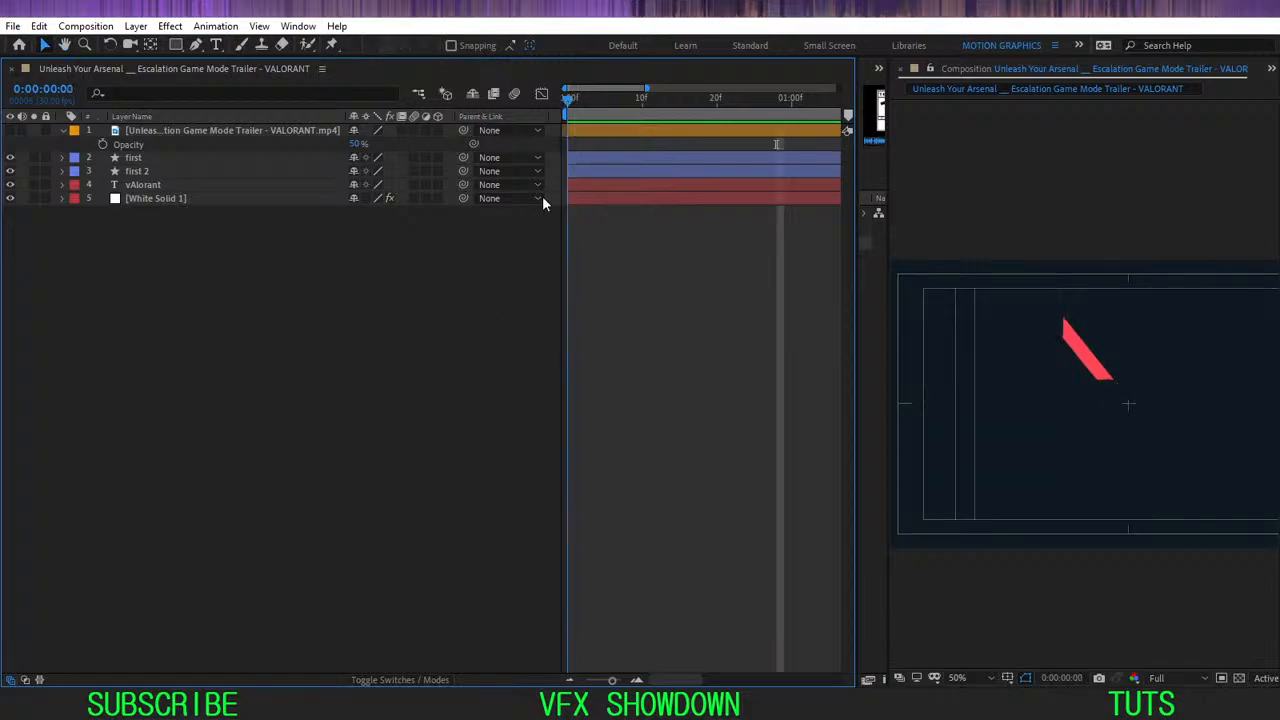
pyautogui.press('space')
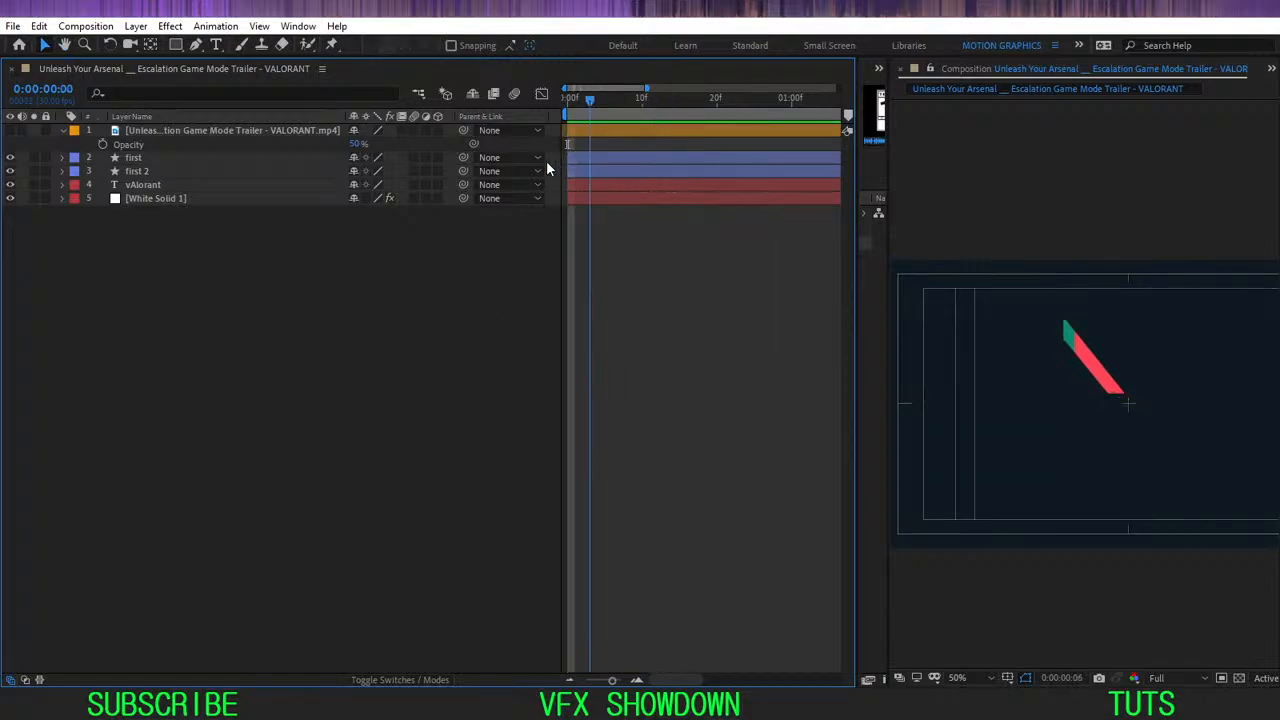
pyautogui.press('space')
pyautogui.click(133, 158)
pyautogui.rightClick(135, 170)
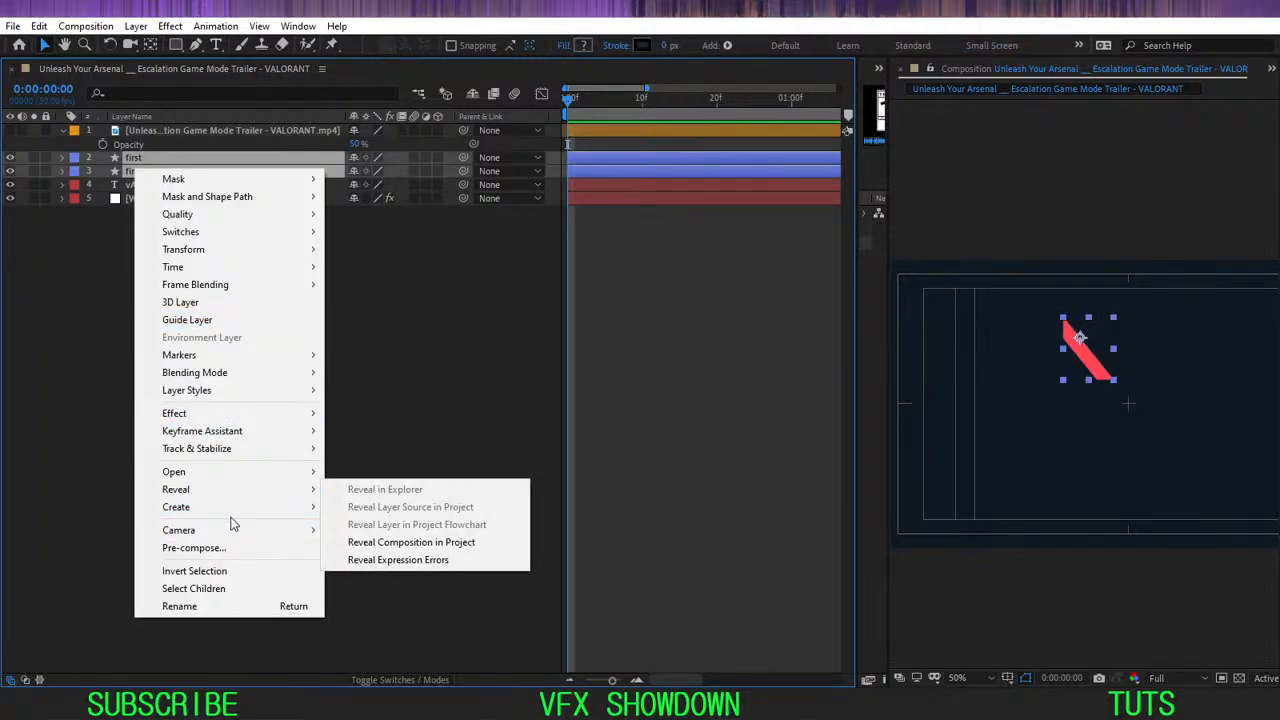
pyautogui.moveTo(248, 471)
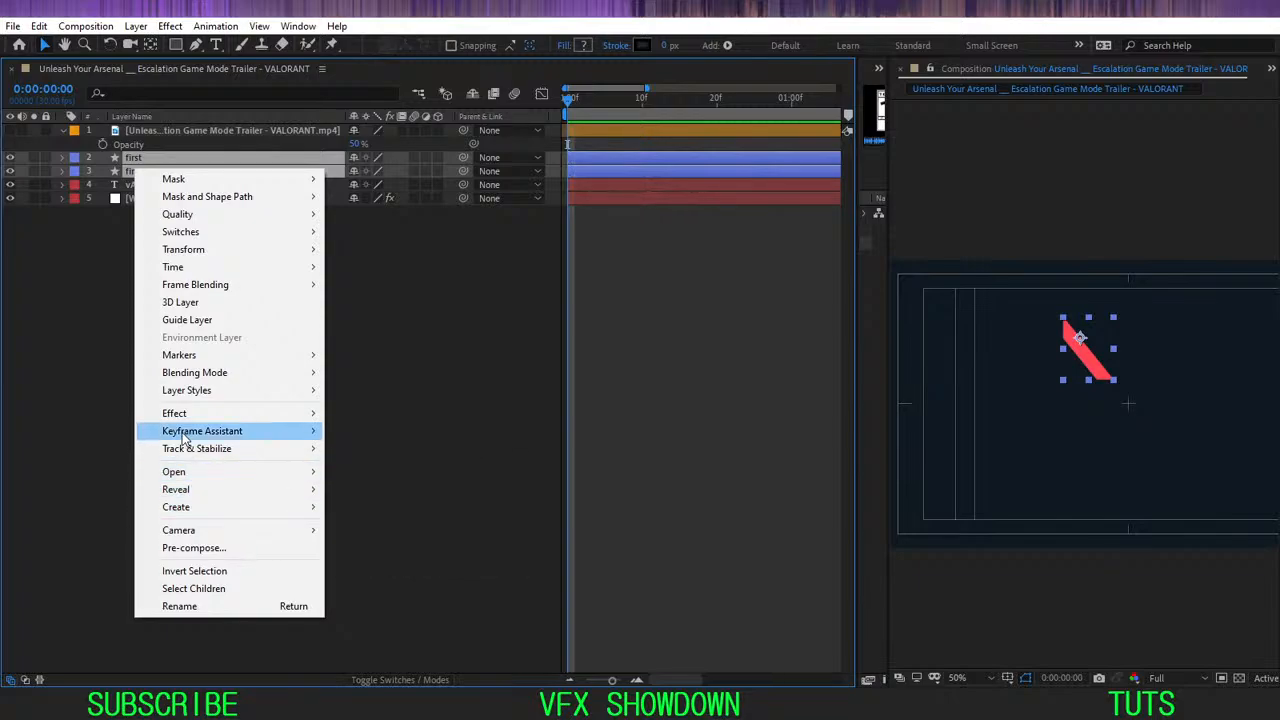
pyautogui.moveTo(224, 513)
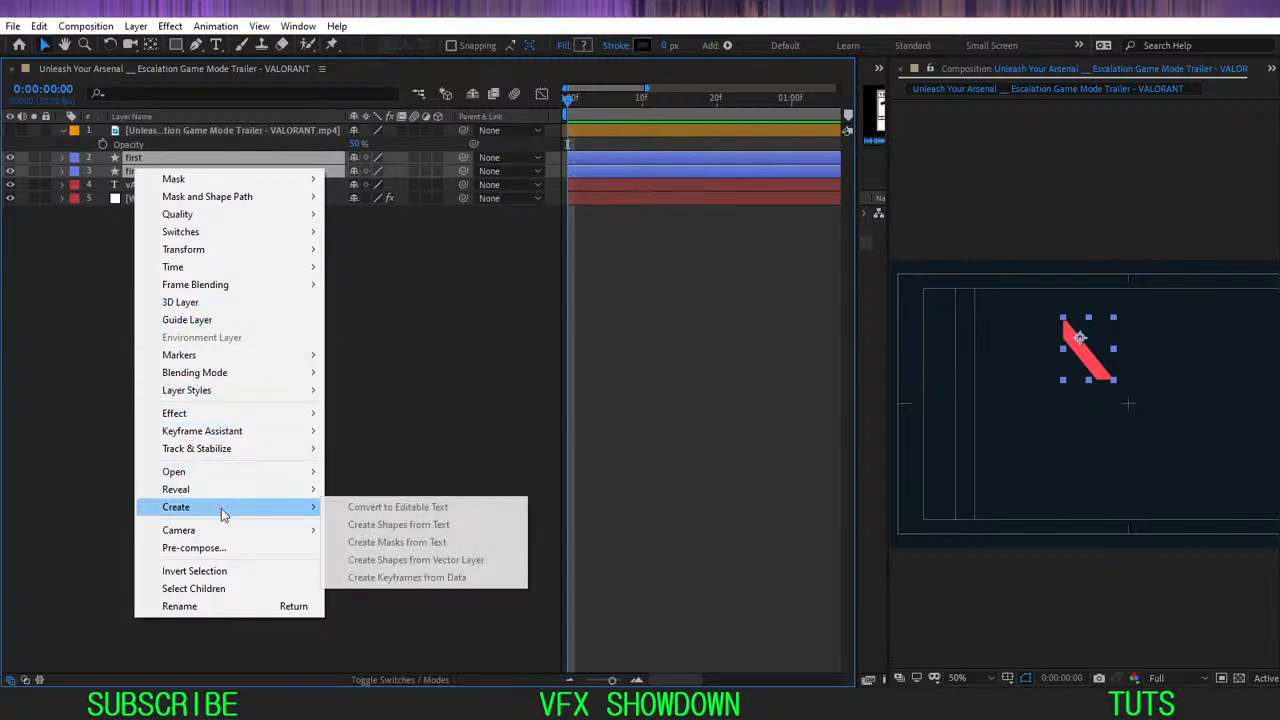
pyautogui.moveTo(238, 397)
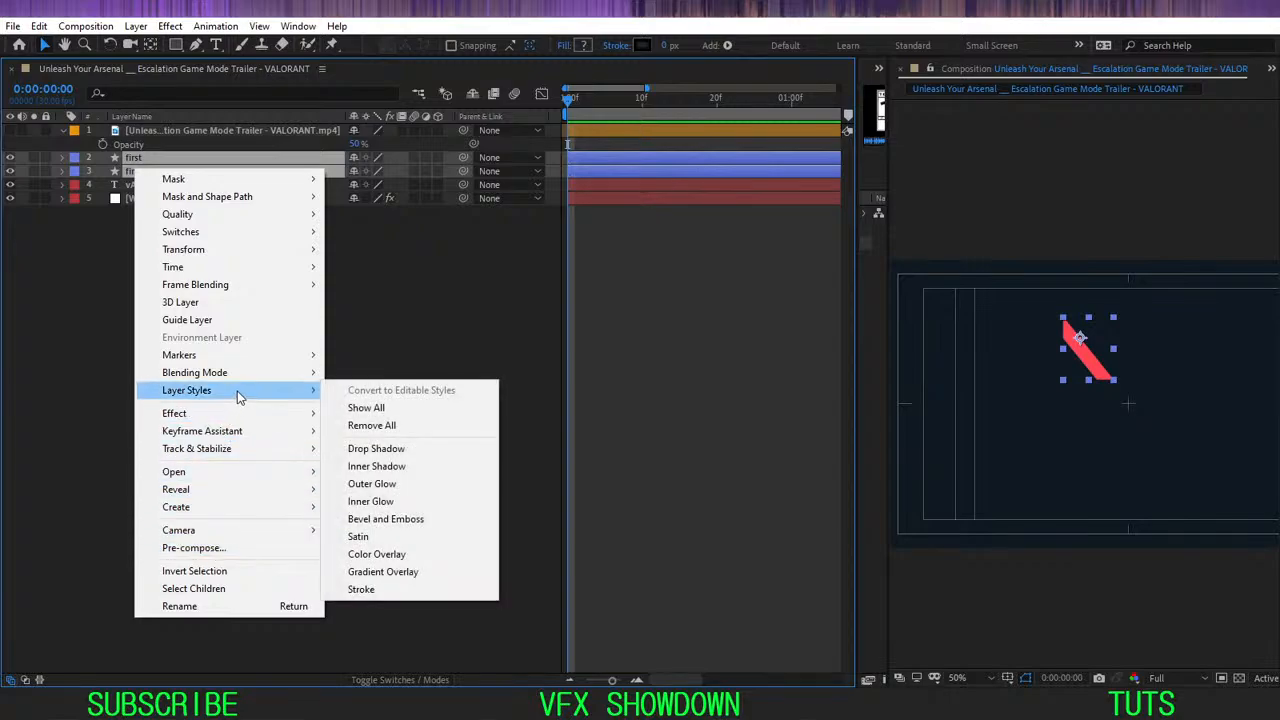
pyautogui.click(96, 255)
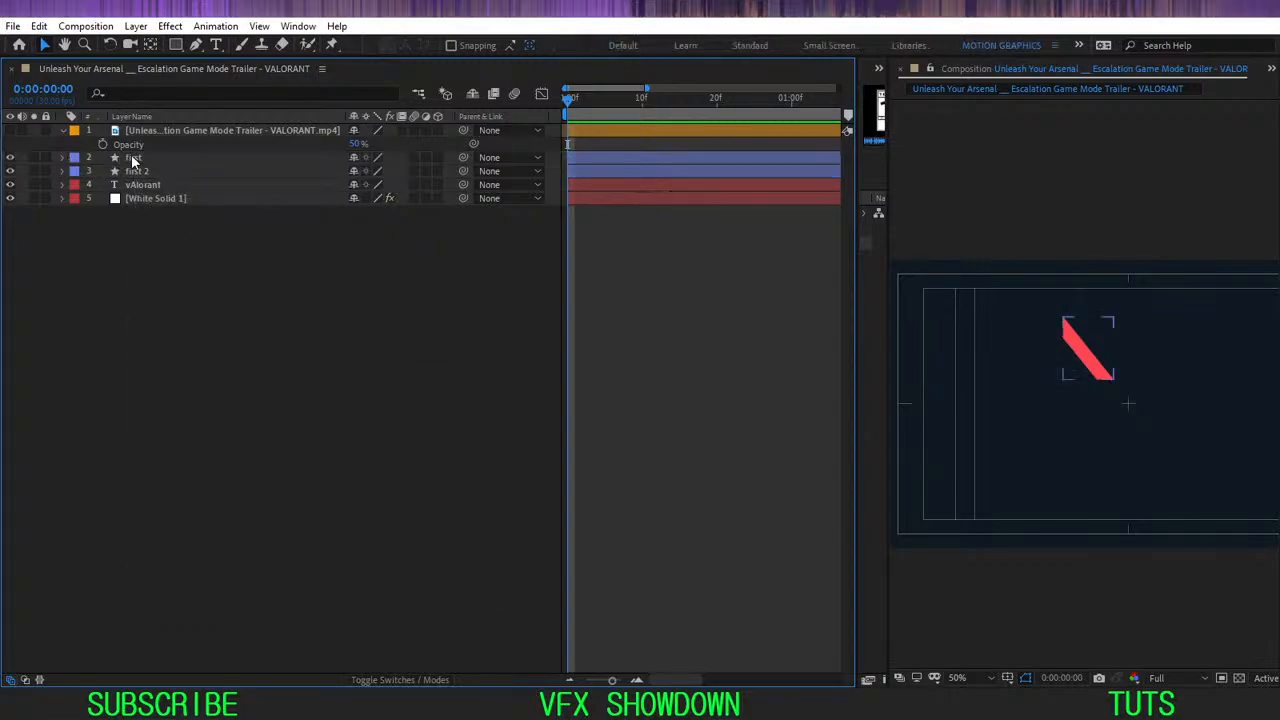
# - Set the label colour of the first and first 2 layers to Green
pyautogui.click(132, 158)
pyautogui.keyDown('shift'); pyautogui.click(137, 171); pyautogui.keyUp('shift')
pyautogui.click(74, 160)
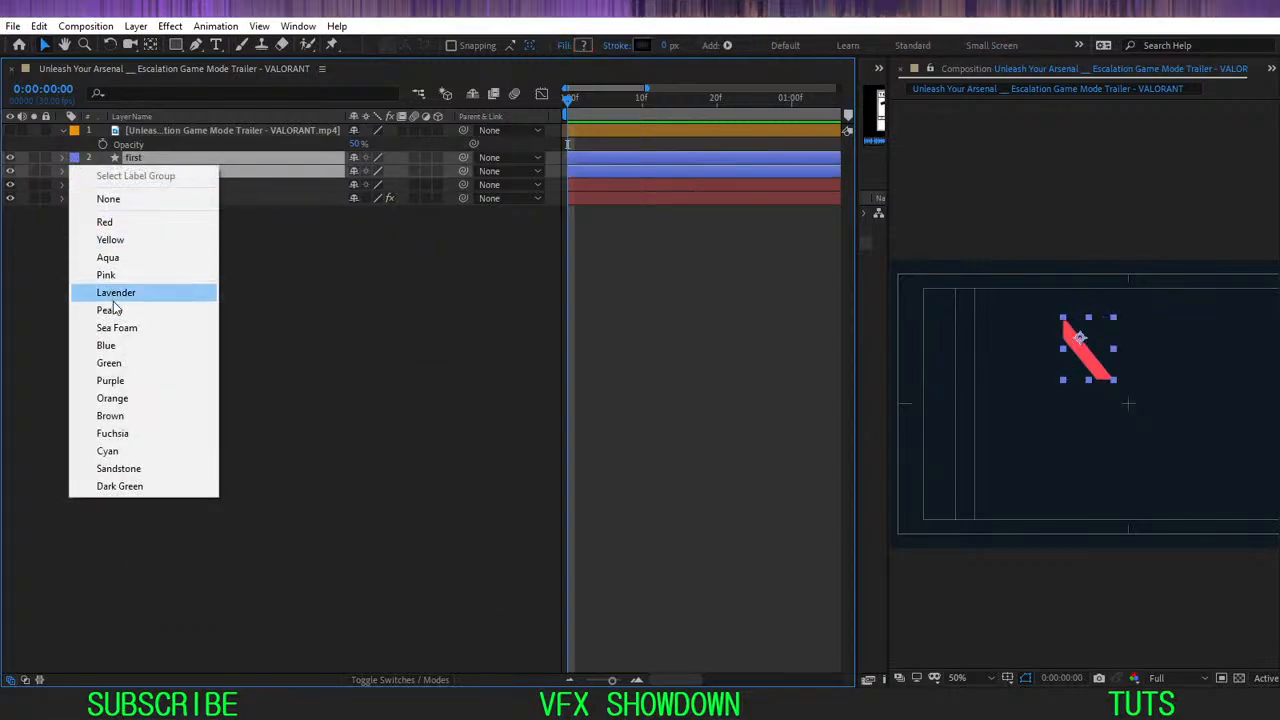
pyautogui.click(115, 292)
pyautogui.click(74, 170)
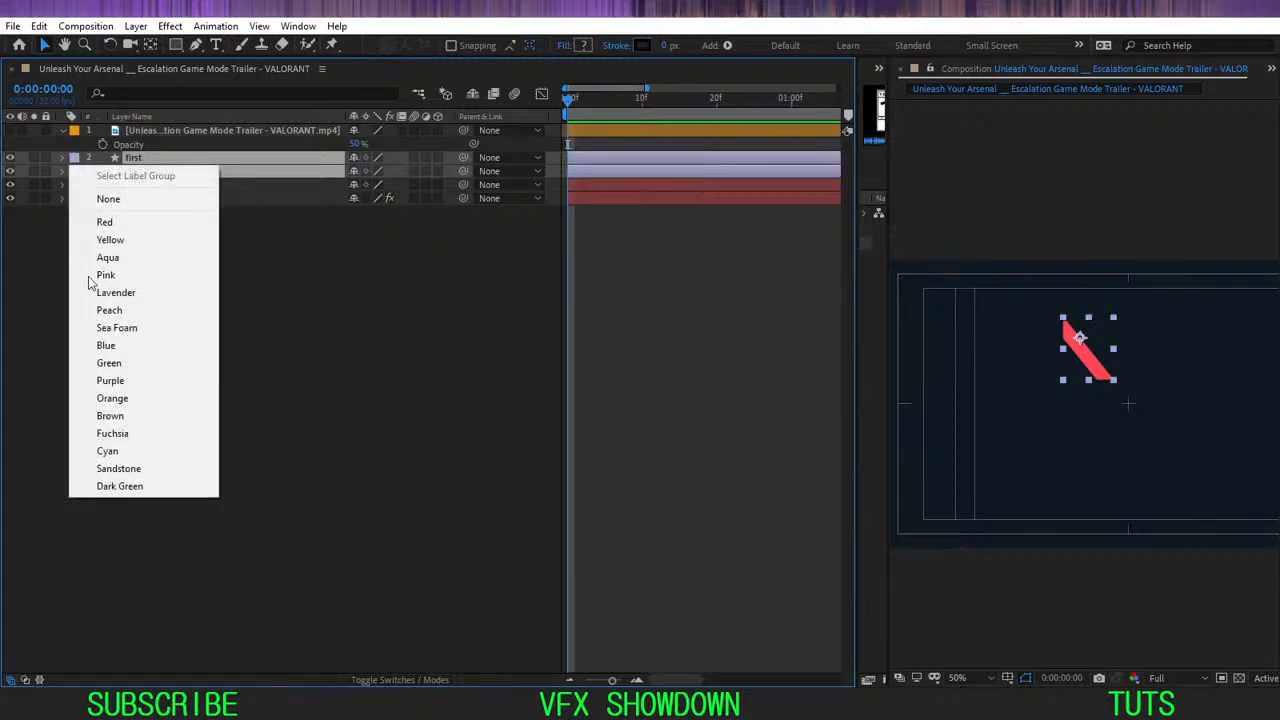
pyautogui.click(100, 362)
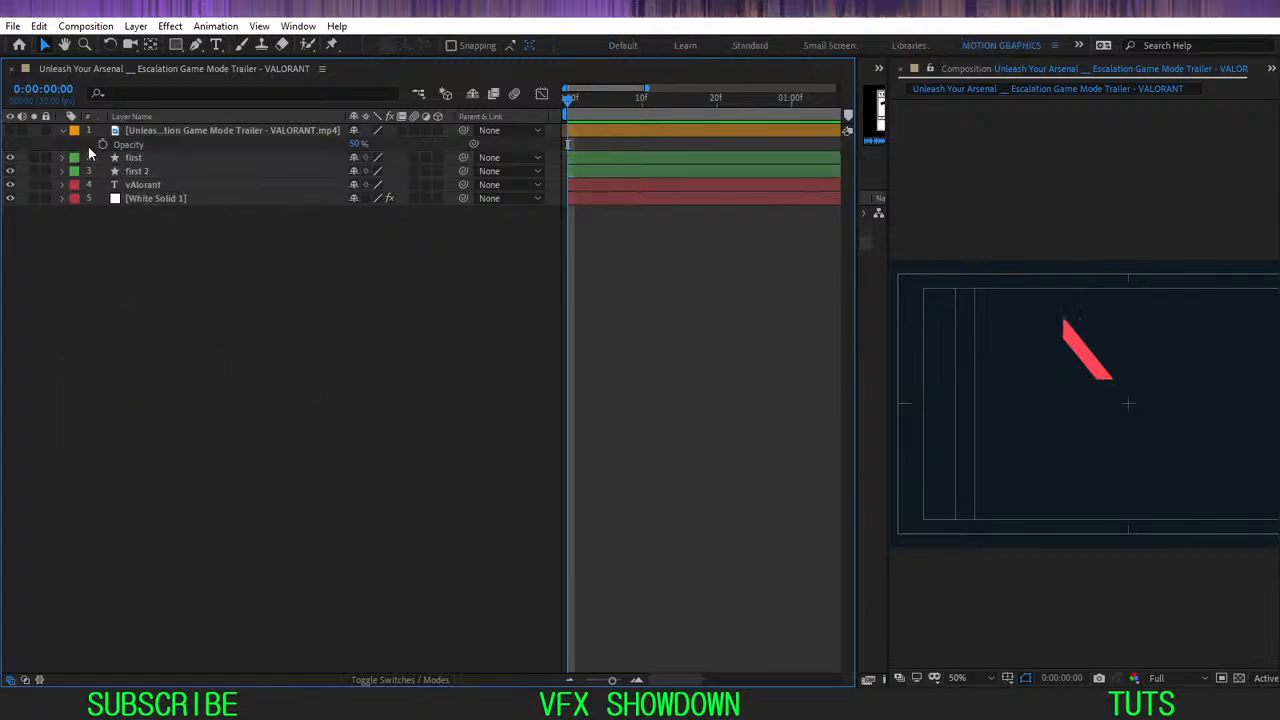
# - Collapse and solo the trailer video layer, and play it from the start to study the next bar
pyautogui.click(62, 131)
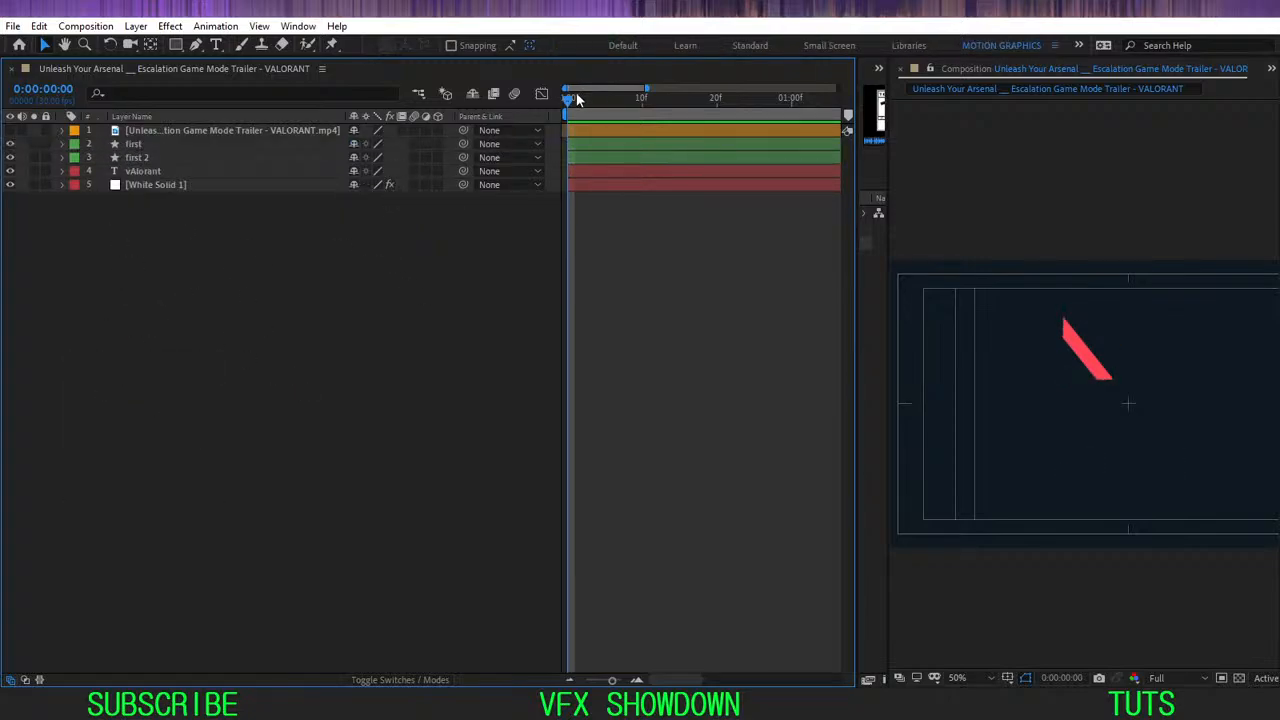
pyautogui.moveTo(577, 99); pyautogui.dragTo(540, 165)
pyautogui.click(33, 131)
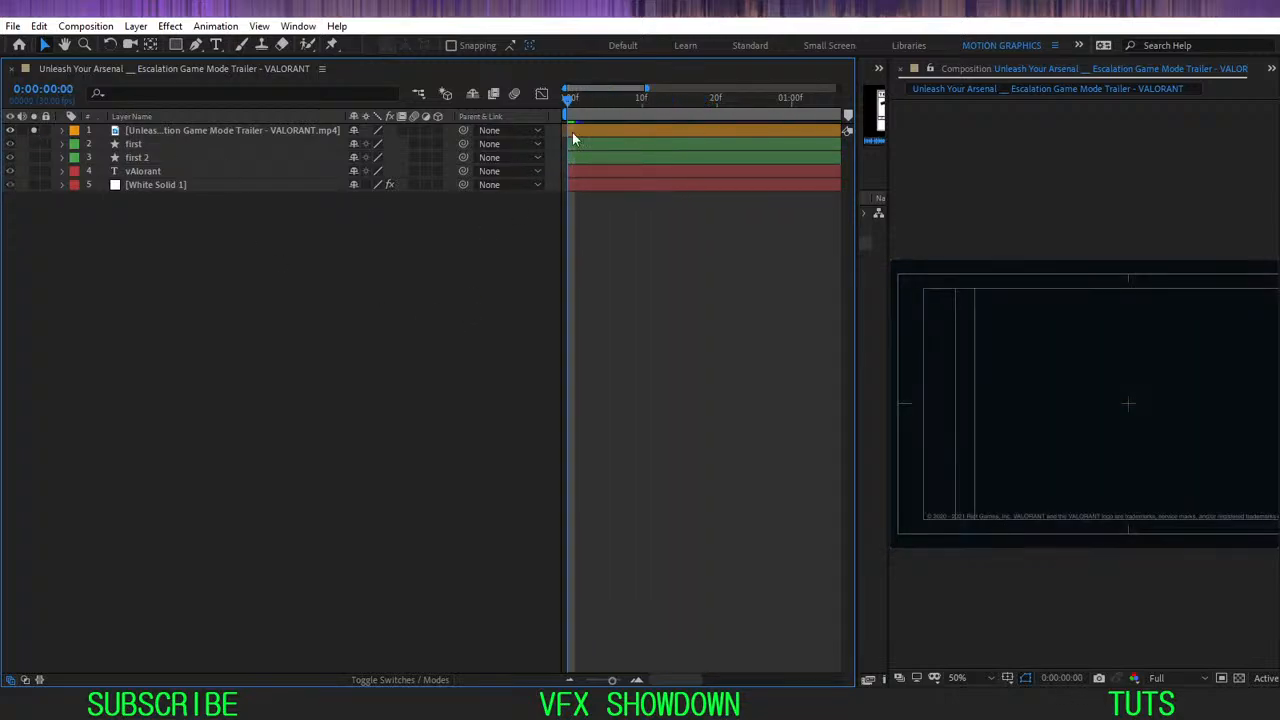
pyautogui.moveTo(572, 114); pyautogui.dragTo(322, 349)
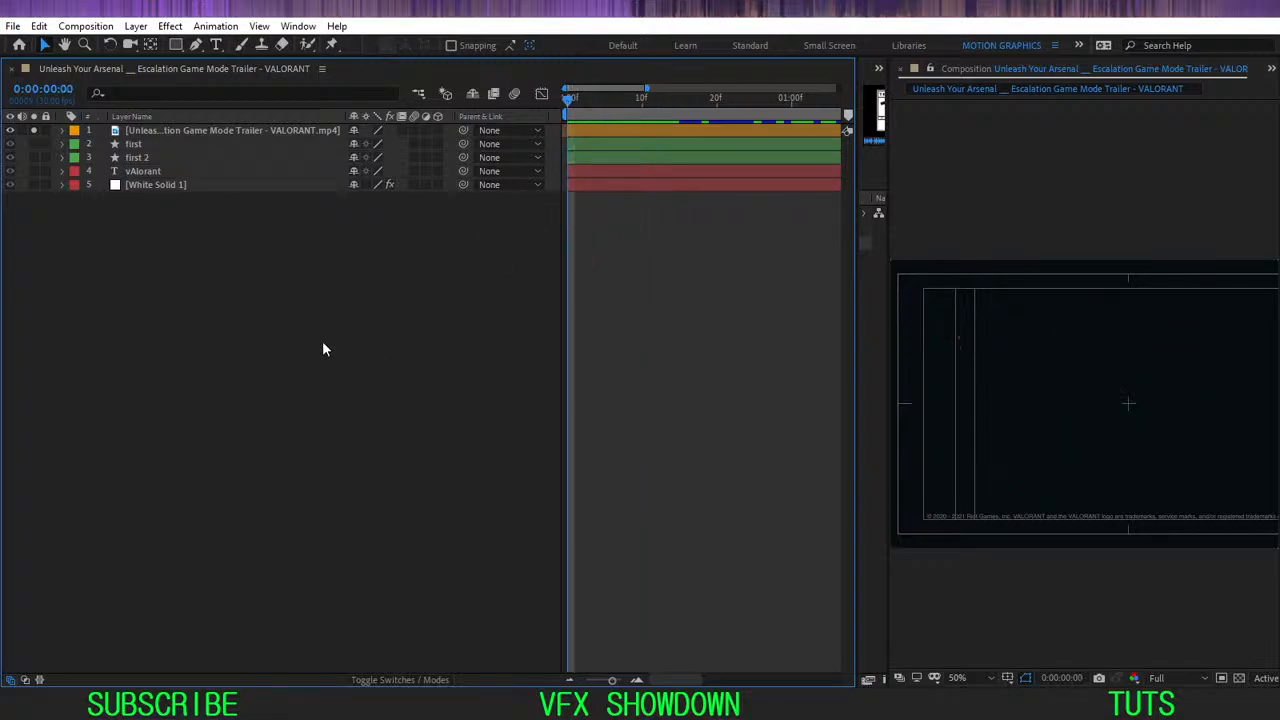
# - Duplicate the first and first 2 bar layers together
pyautogui.click(136, 159)
pyautogui.click(145, 148)
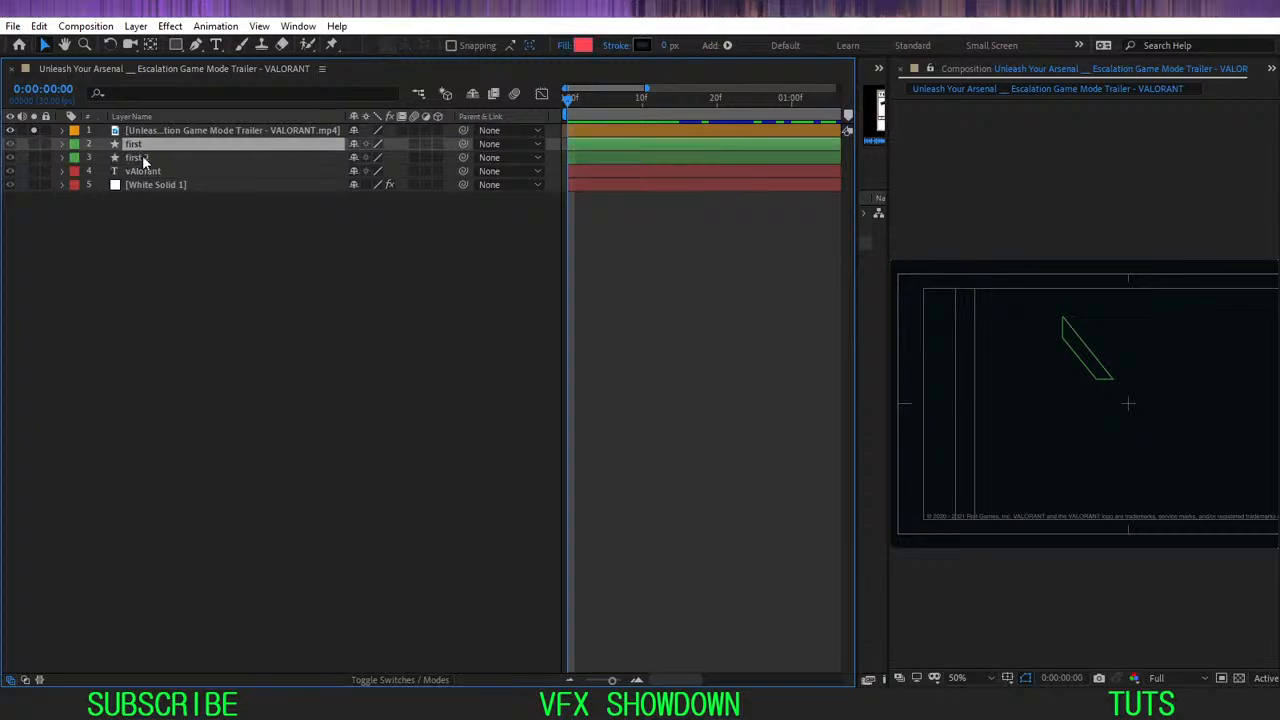
pyautogui.click(145, 156)
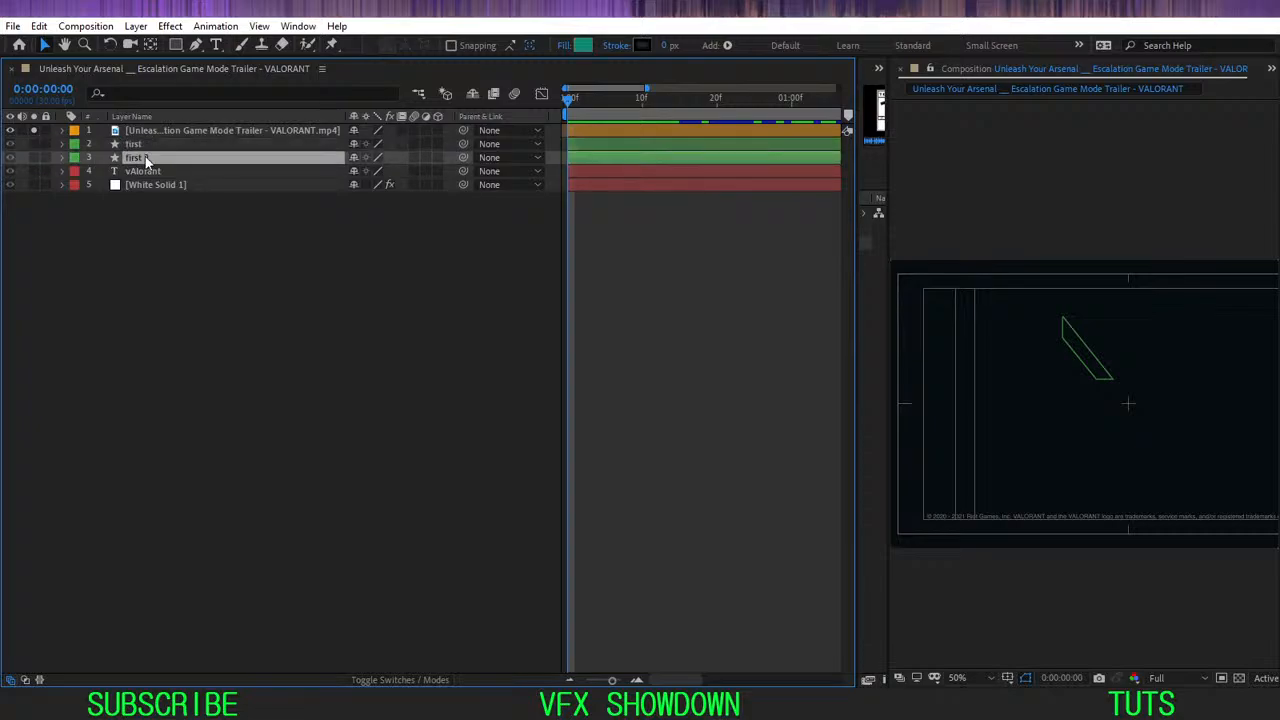
pyautogui.keyDown('shift'); pyautogui.click(150, 146); pyautogui.keyUp('shift')
pyautogui.hotkey('ctrl', 'd')
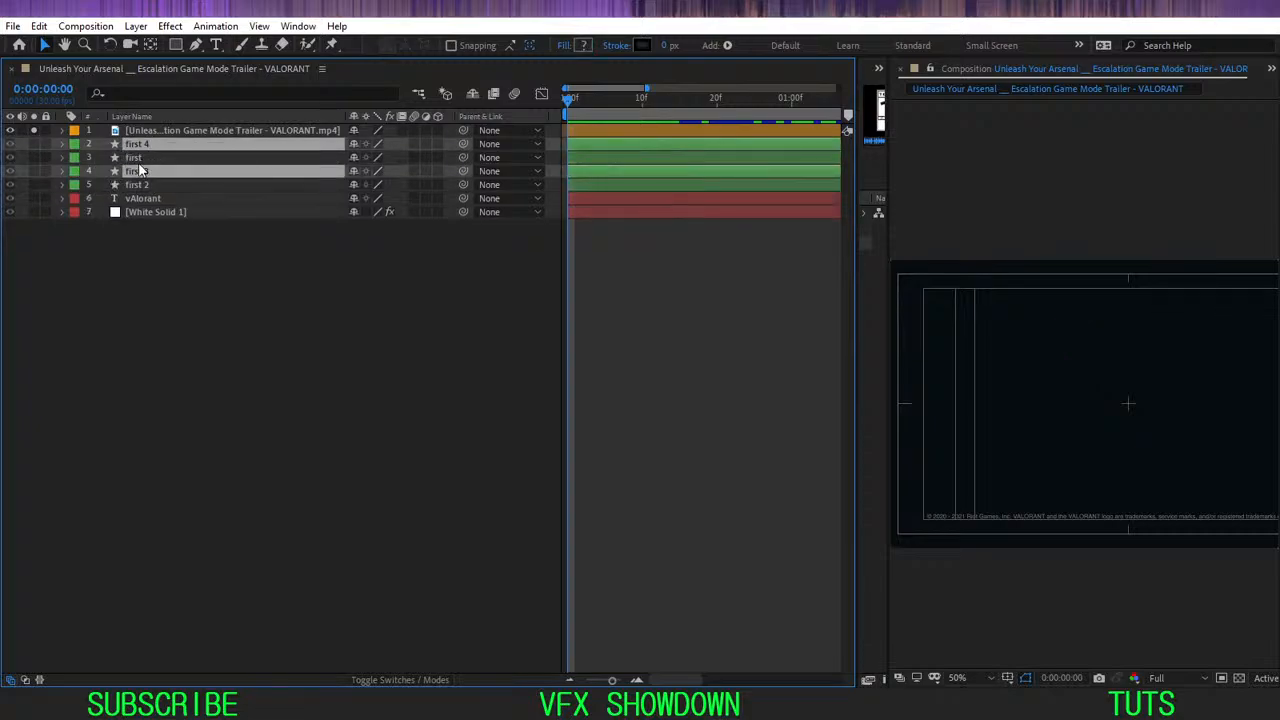
# - Place the two duplicates together above the original bar layers and set their label colour to Blue
pyautogui.click(74, 146)
pyautogui.click(80, 333)
pyautogui.click(248, 355)
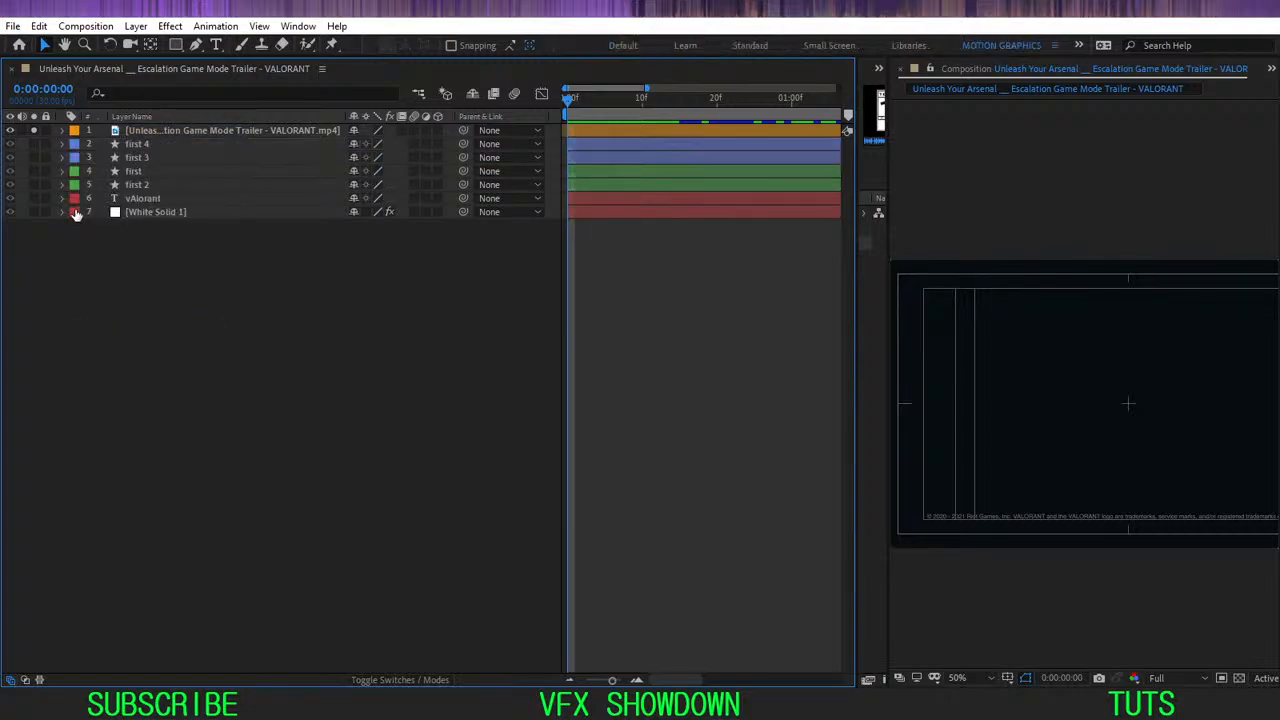
# - Unsolo the trailer video layer, and hide and lock the original first and first 2 layers
pyautogui.click(137, 172)
pyautogui.keyDown('shift'); pyautogui.click(51, 186); pyautogui.keyUp('shift')
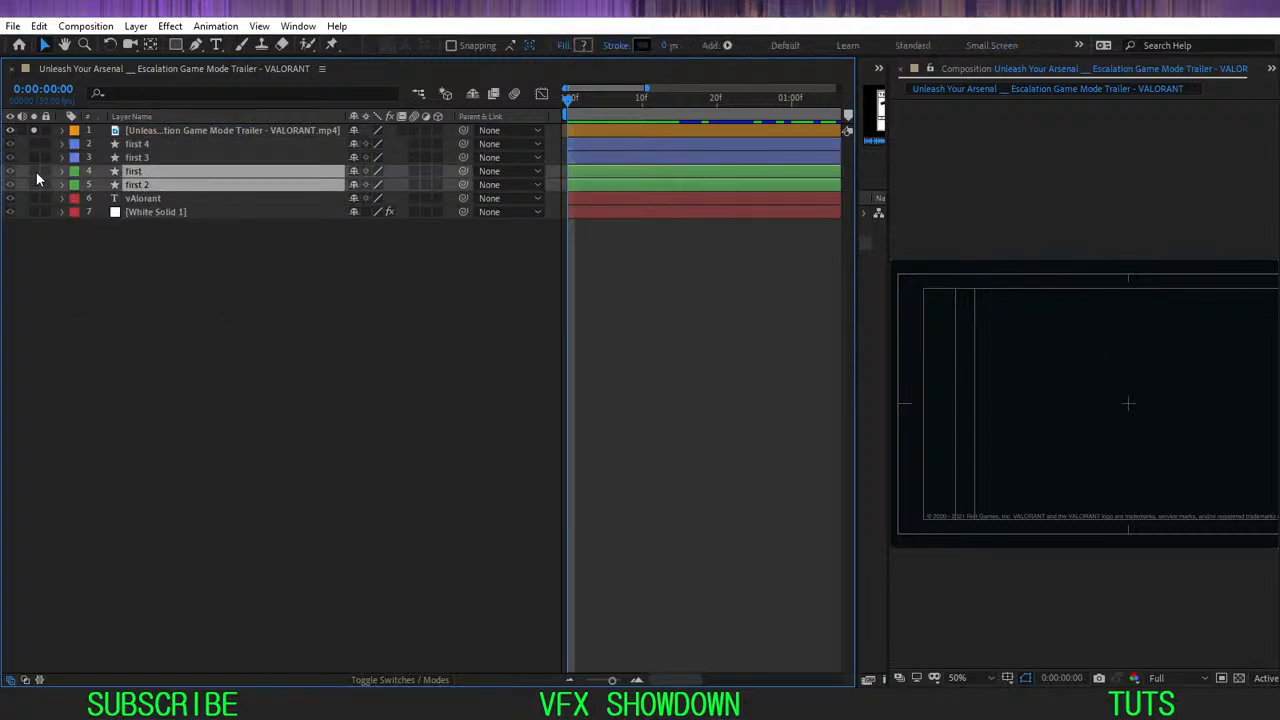
pyautogui.click(33, 130)
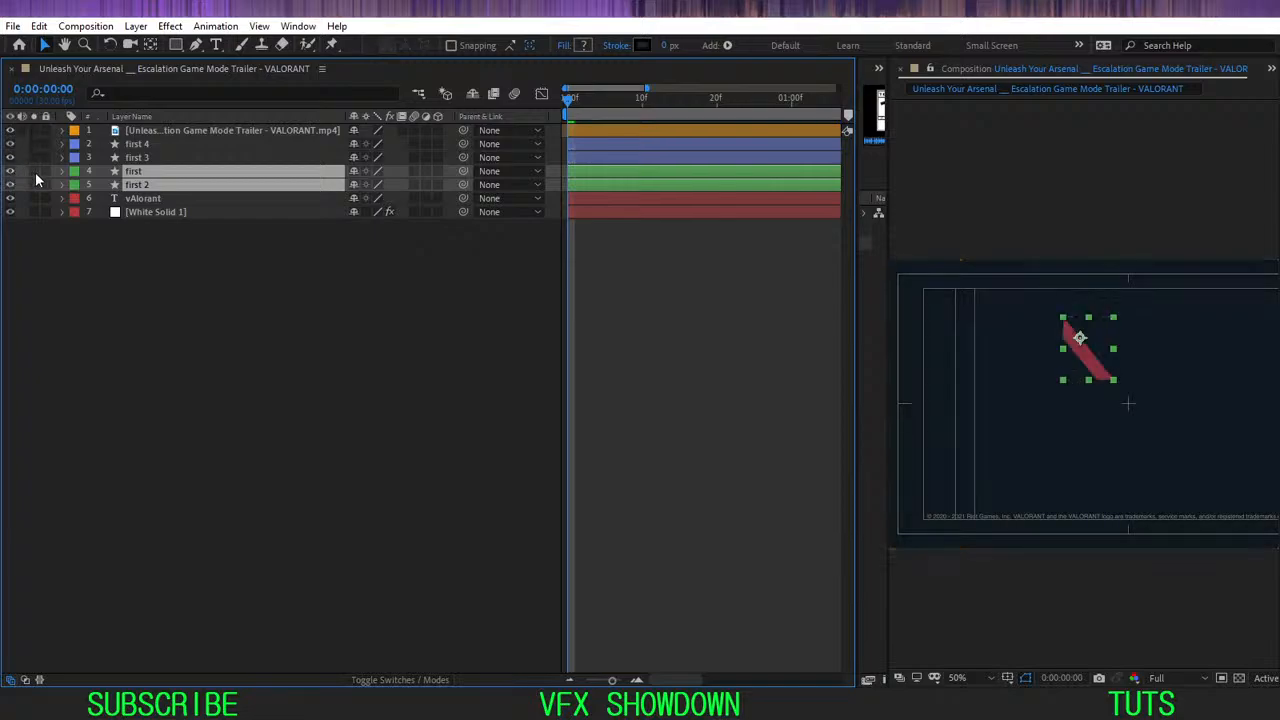
pyautogui.click(45, 185)
pyautogui.click(45, 198)
pyautogui.click(45, 199)
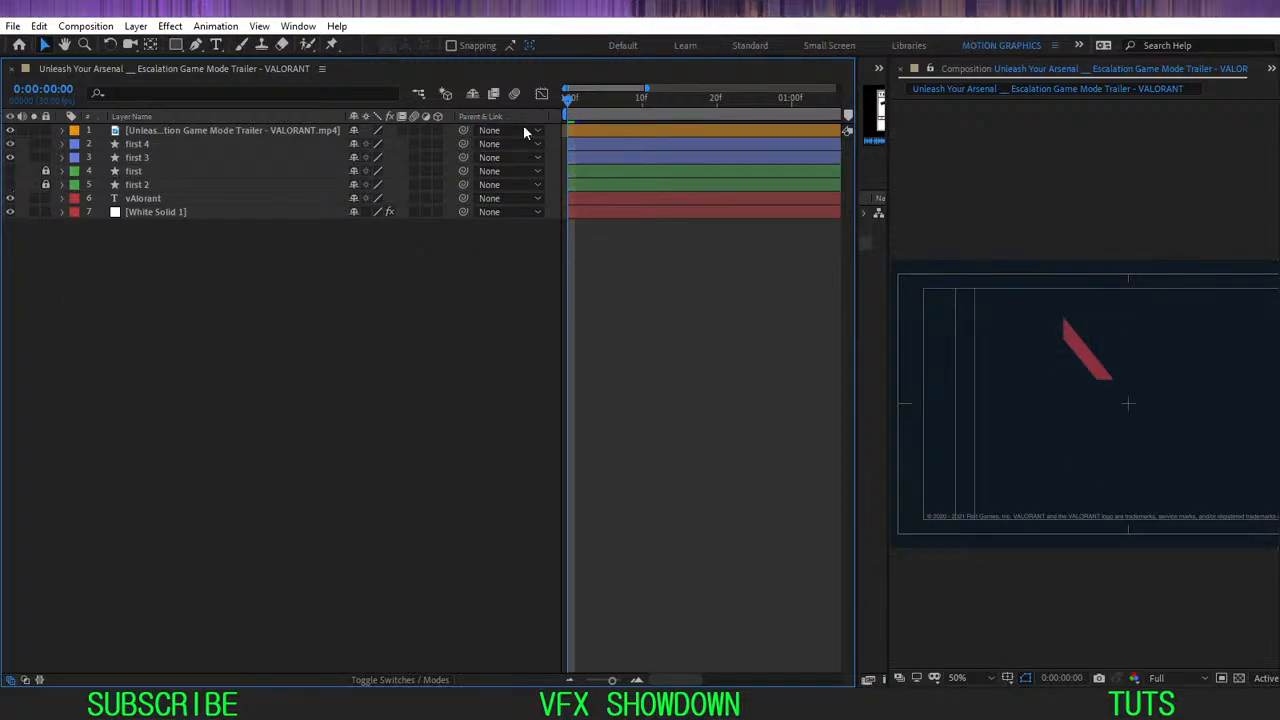
# - Try flipping the duplicated first 4 and first 3 layers vertically, and scrub the first frames to check the direction
pyautogui.click(139, 145)
pyautogui.keyDown('shift'); pyautogui.click(141, 158); pyautogui.keyUp('shift')
pyautogui.click(171, 270)
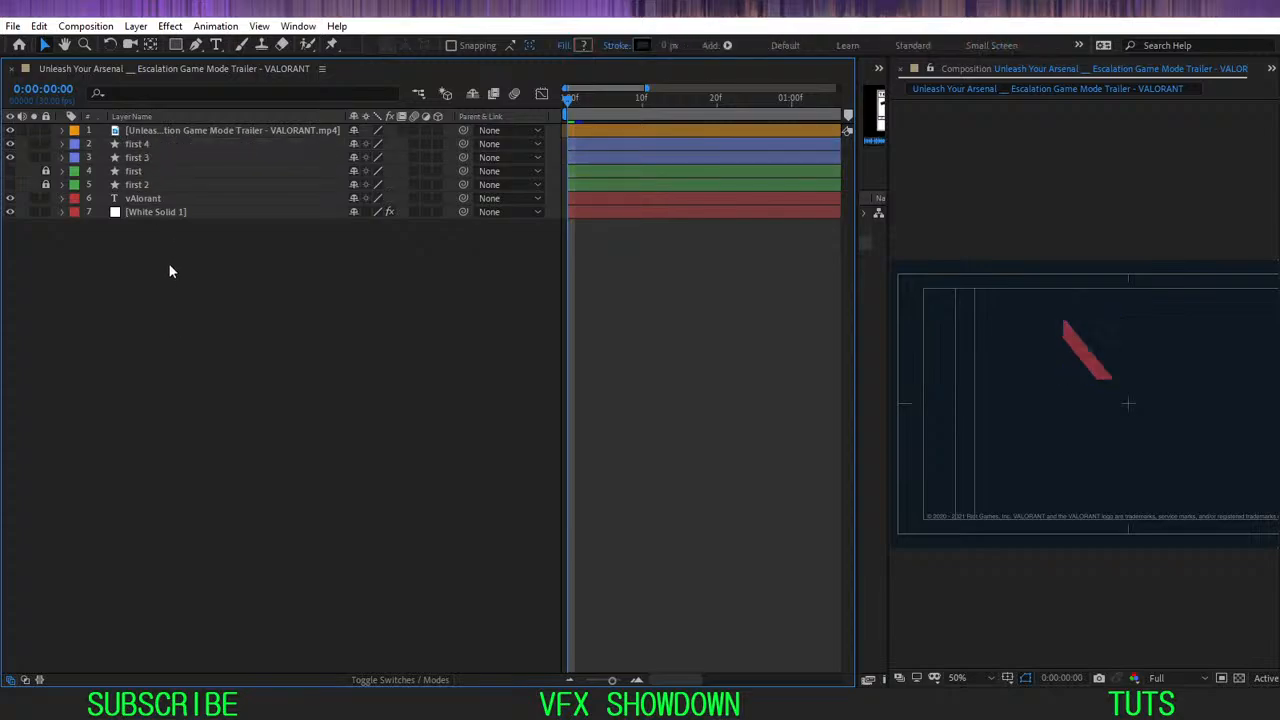
pyautogui.click(148, 145)
pyautogui.keyDown('shift'); pyautogui.click(145, 157); pyautogui.keyUp('shift')
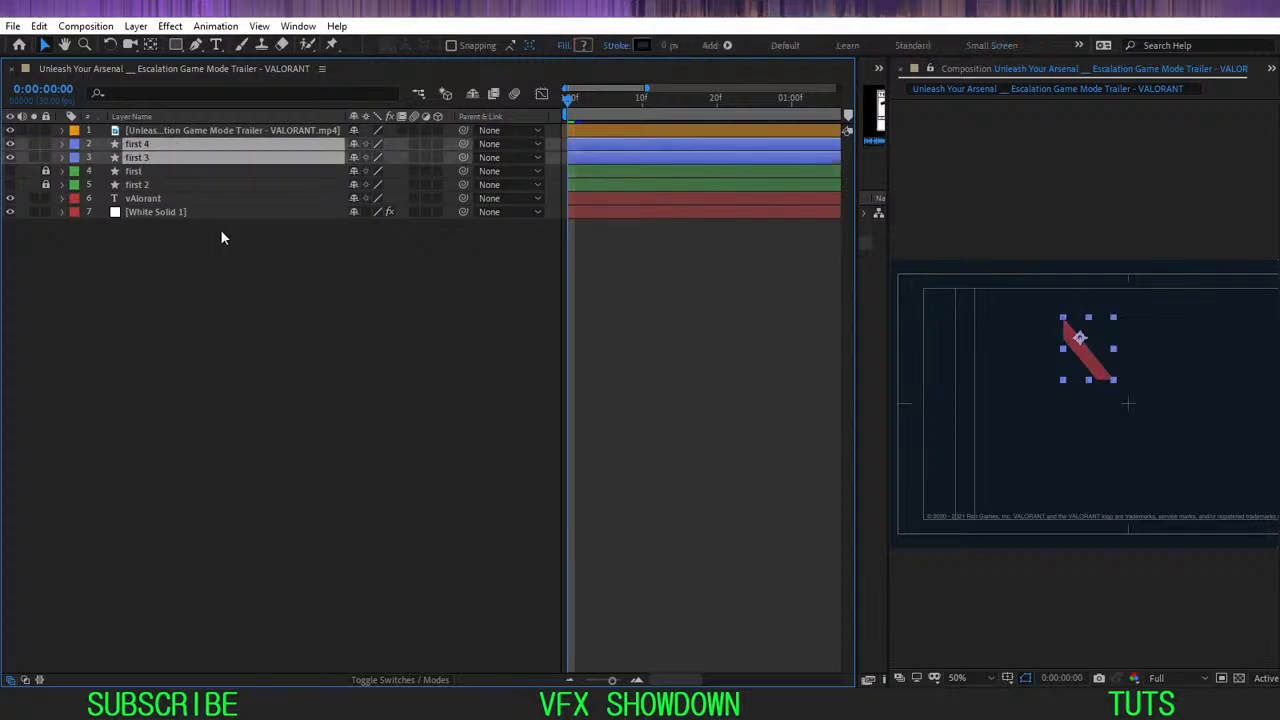
pyautogui.rightClick(163, 160)
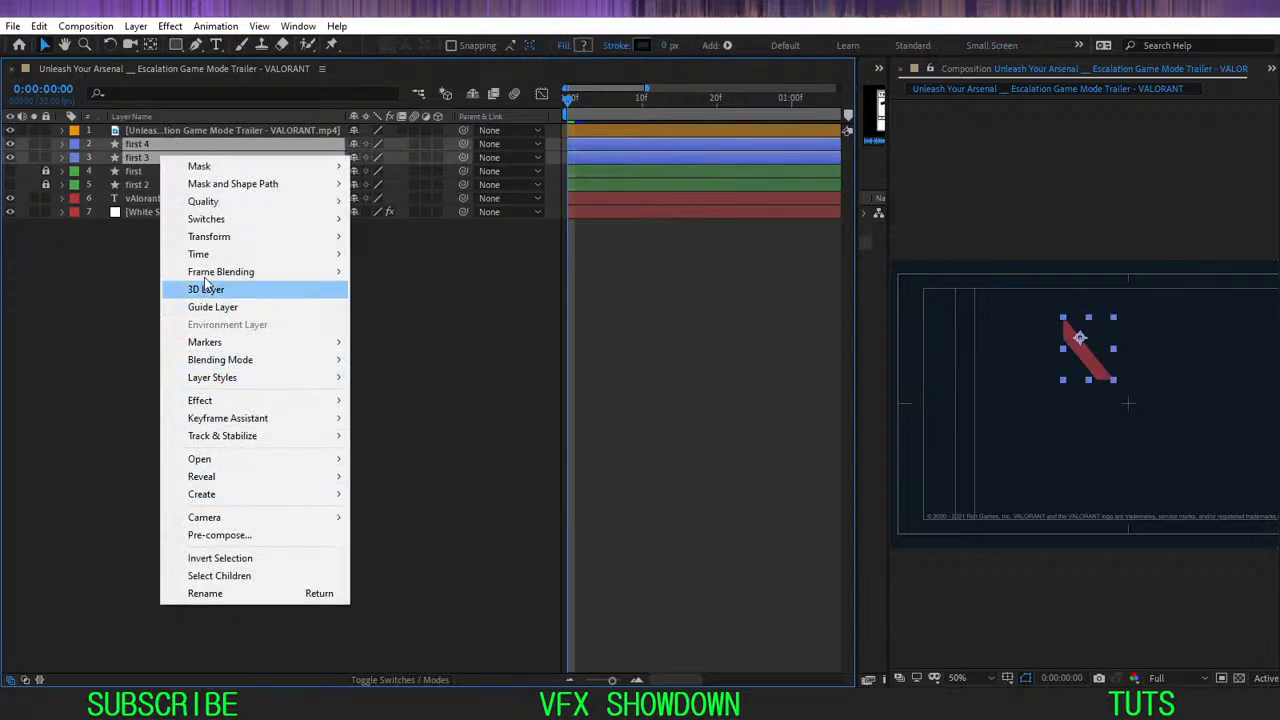
pyautogui.moveTo(218, 236)
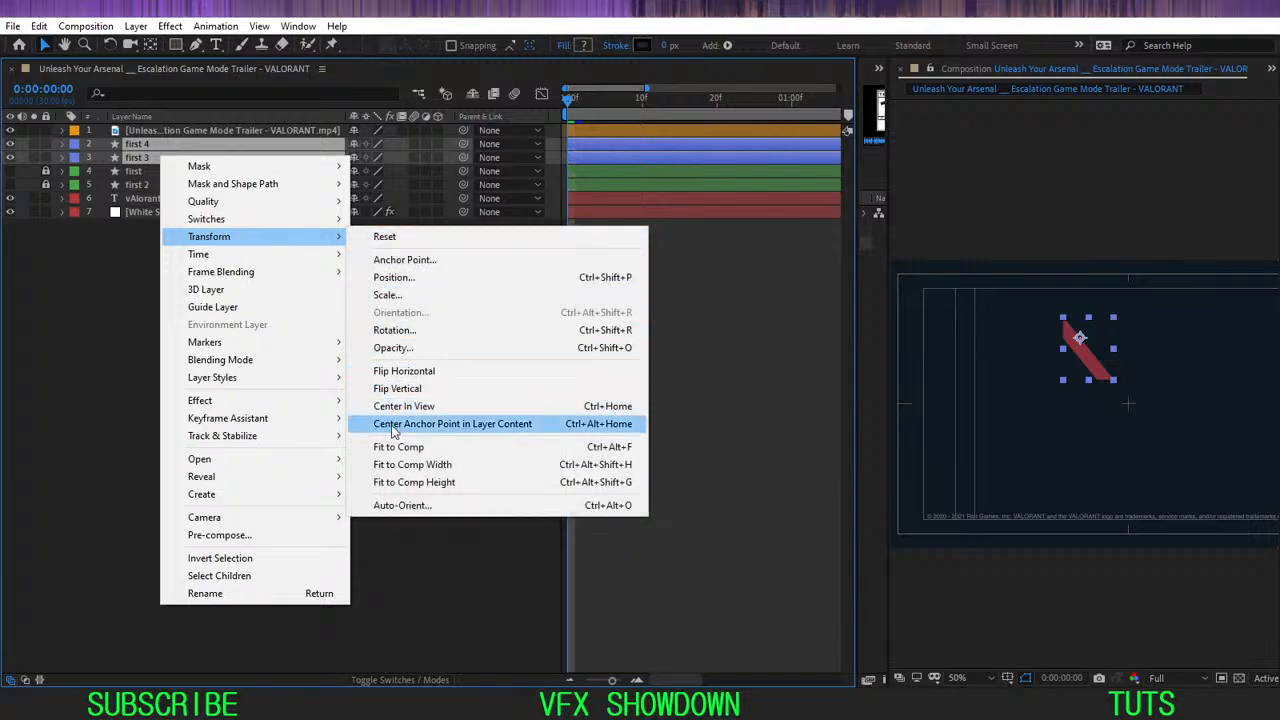
pyautogui.click(408, 388)
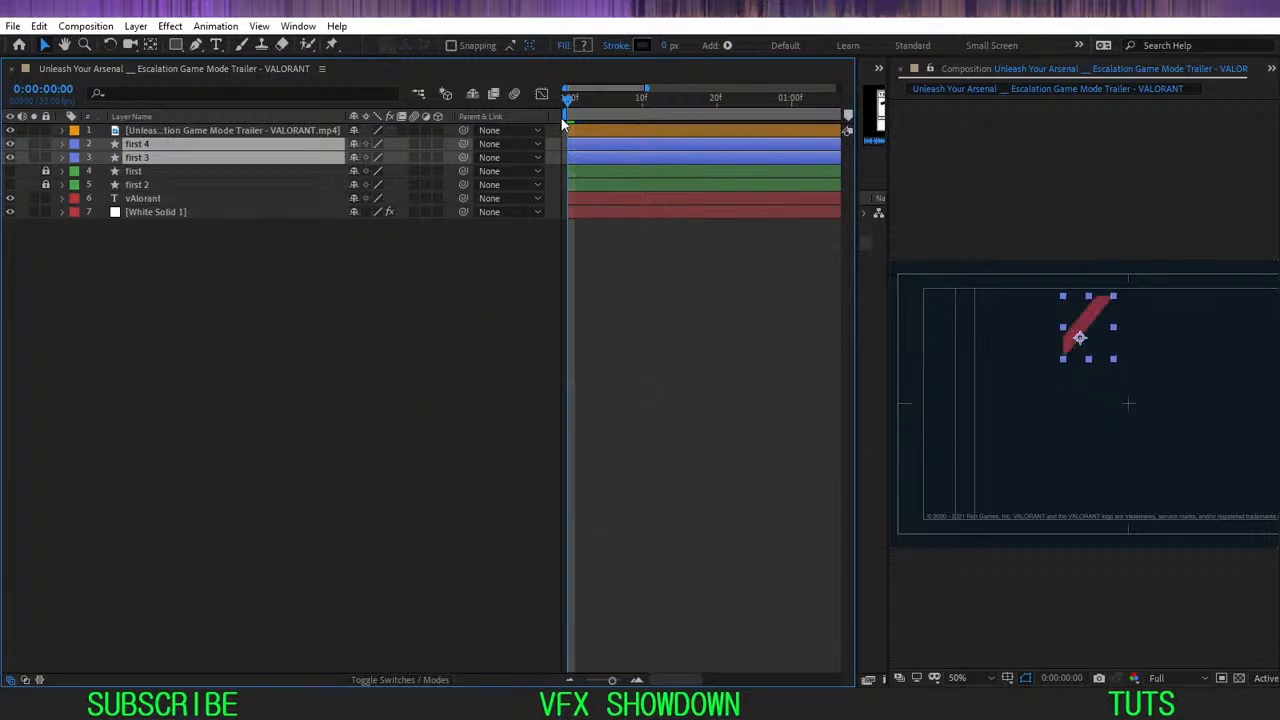
pyautogui.moveTo(577, 107)
pyautogui.mouseDown()
pyautogui.moveTo(637, 112)
pyautogui.moveTo(568, 110)
pyautogui.mouseUp()
# - Flip the duplicated first 4 and first 3 layers horizontally, and check them against the trailer from the start
pyautogui.rightClick(205, 143)
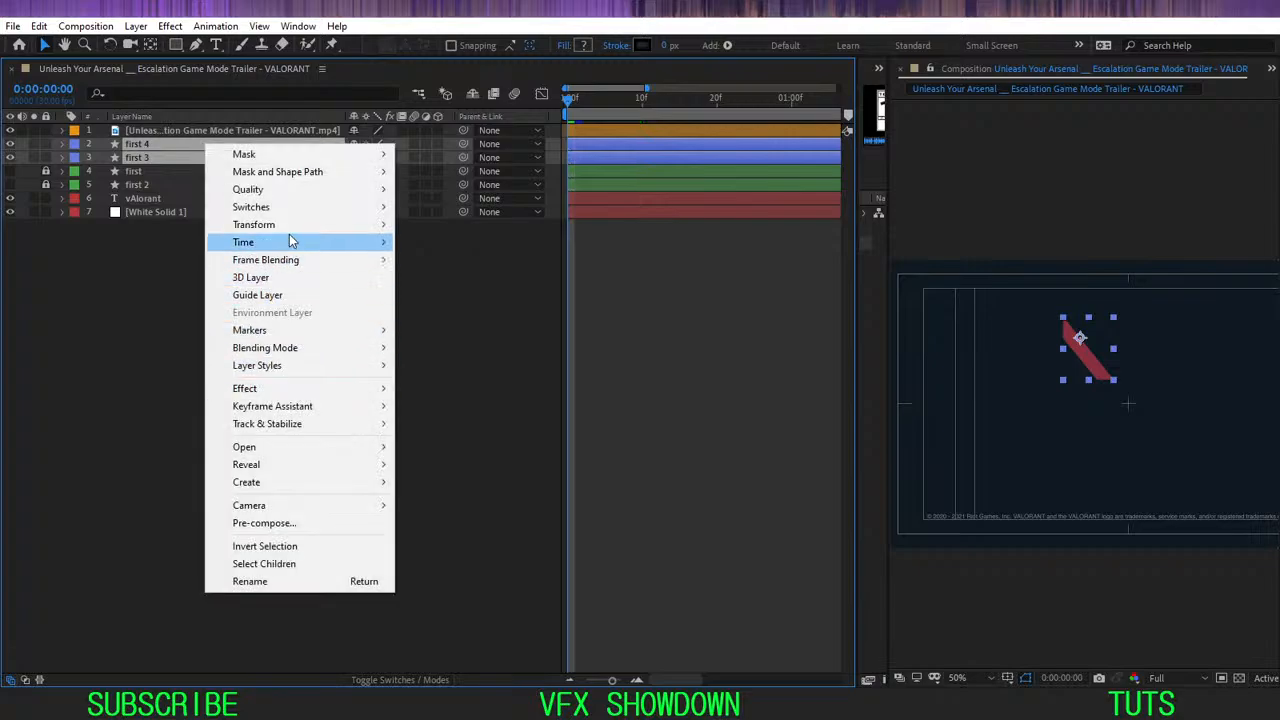
pyautogui.moveTo(322, 236)
pyautogui.click(412, 359)
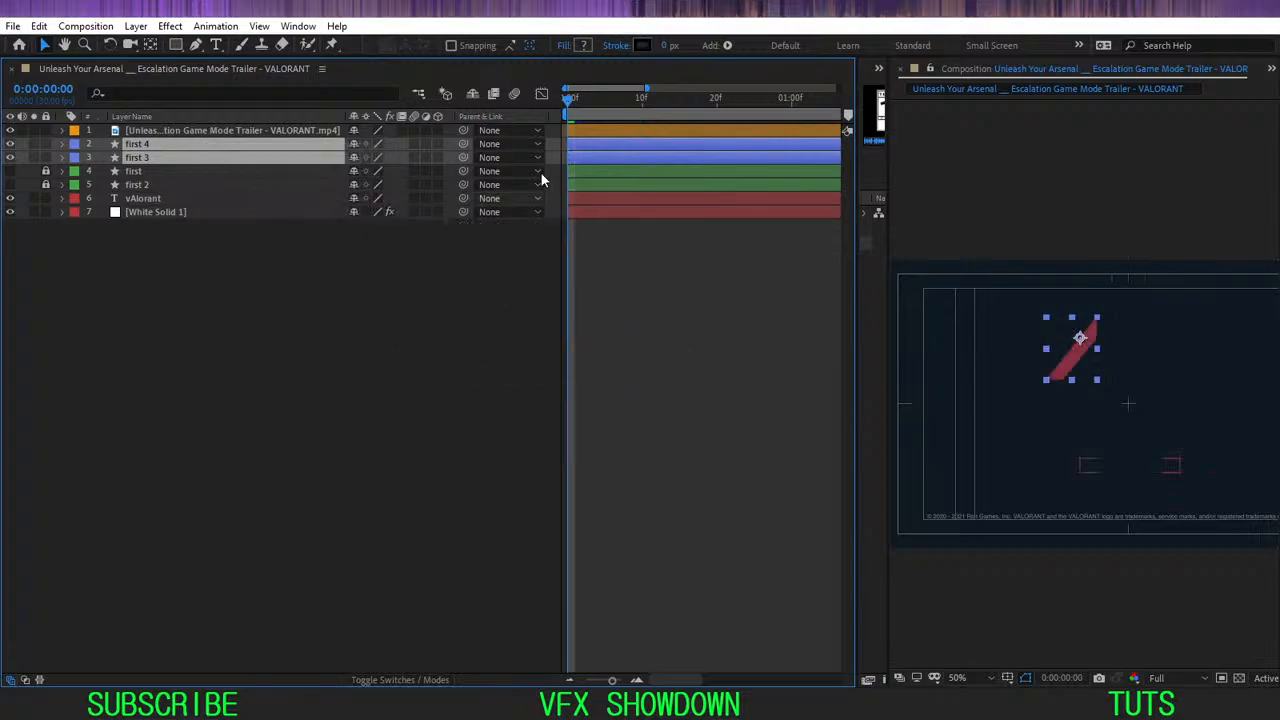
pyautogui.moveTo(575, 110); pyautogui.dragTo(541, 168)
pyautogui.click(436, 398)
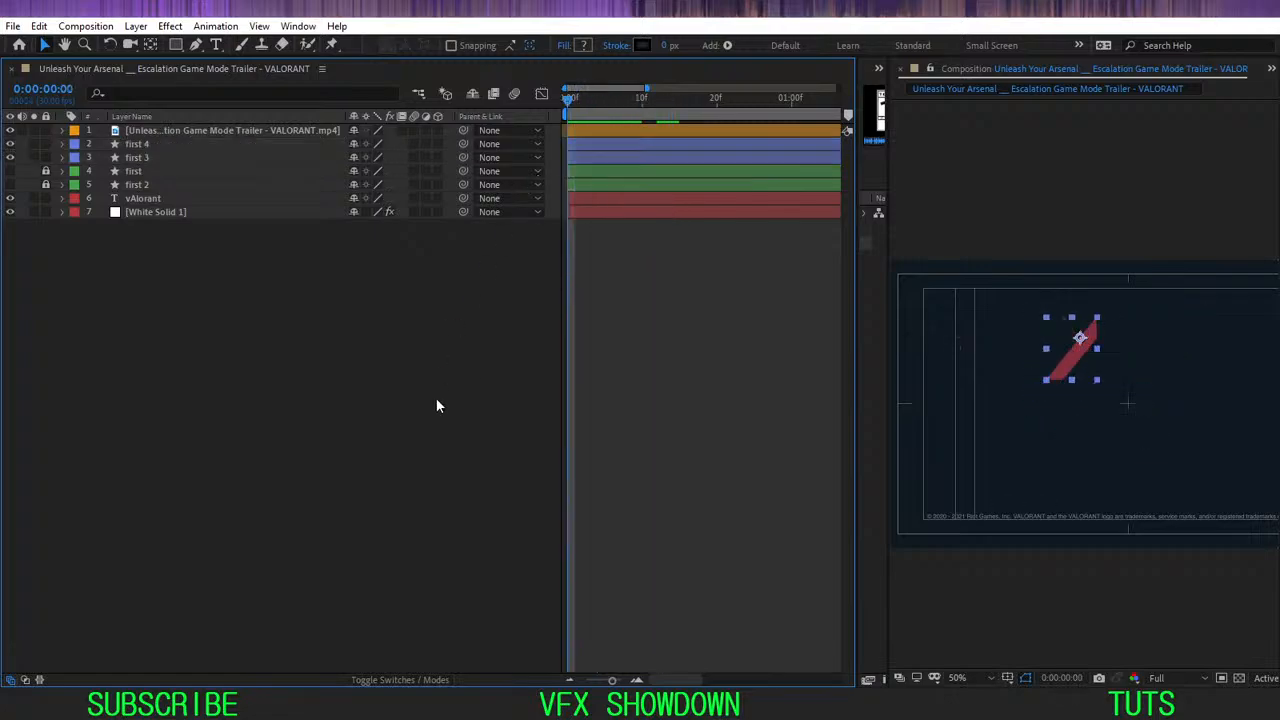
# - At frame 1, move the first 4 and first 3 layers together onto the trailer's second red bar
pyautogui.click(168, 144)
pyautogui.keyDown('shift'); pyautogui.click(159, 157); pyautogui.keyUp('shift')
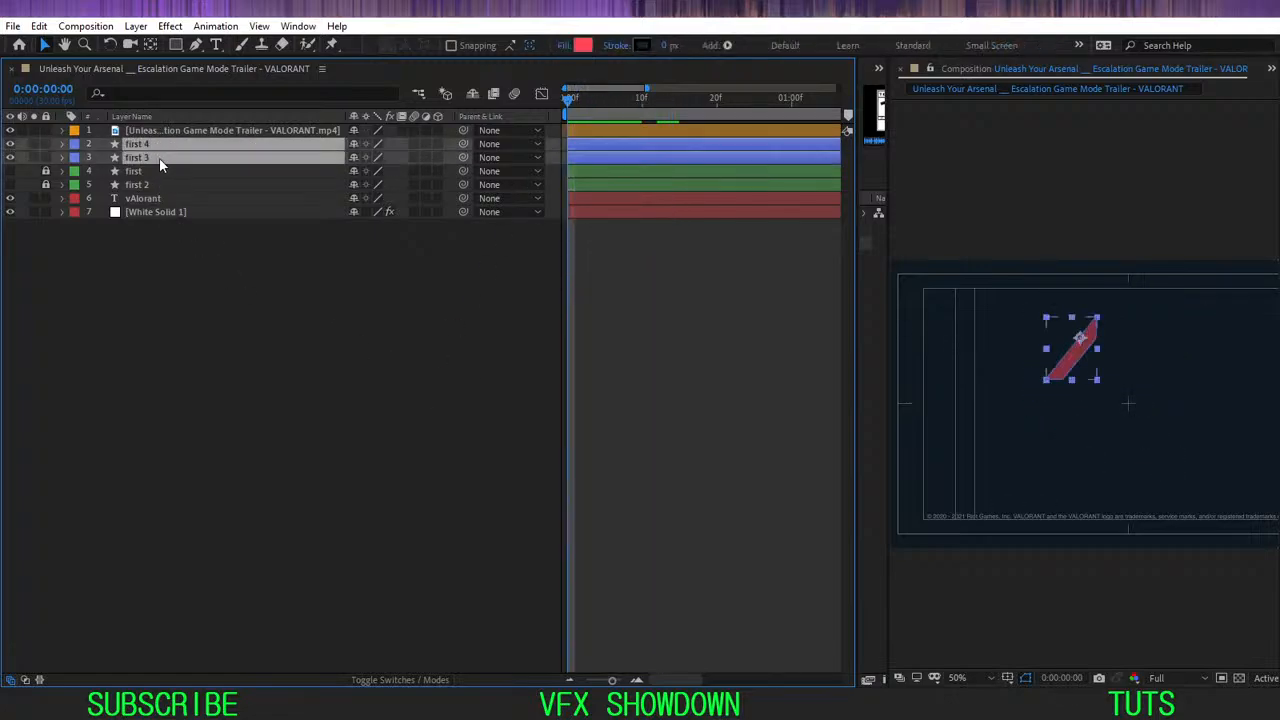
pyautogui.click(573, 112)
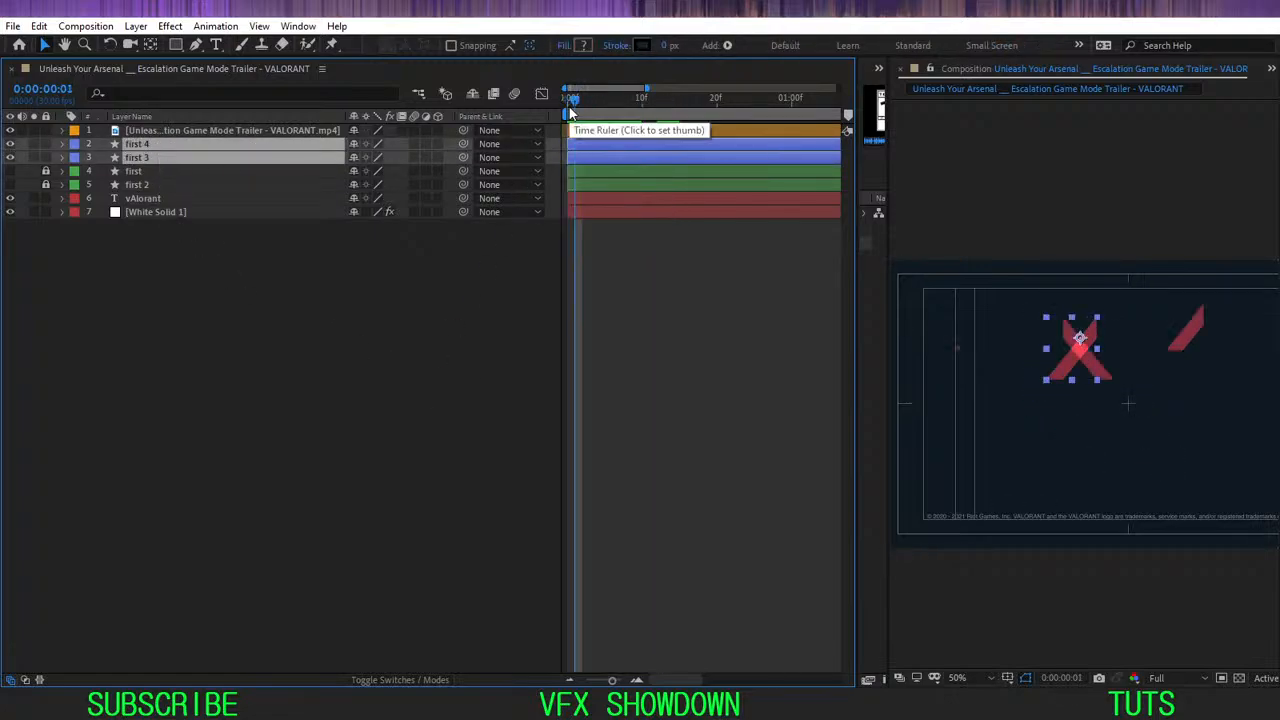
pyautogui.press('h')
pyautogui.moveTo(1116, 376); pyautogui.dragTo(1080, 416)
pyautogui.scroll(1, 983, 328)
pyautogui.scroll(-1, 1029, 354)
pyautogui.press('v')
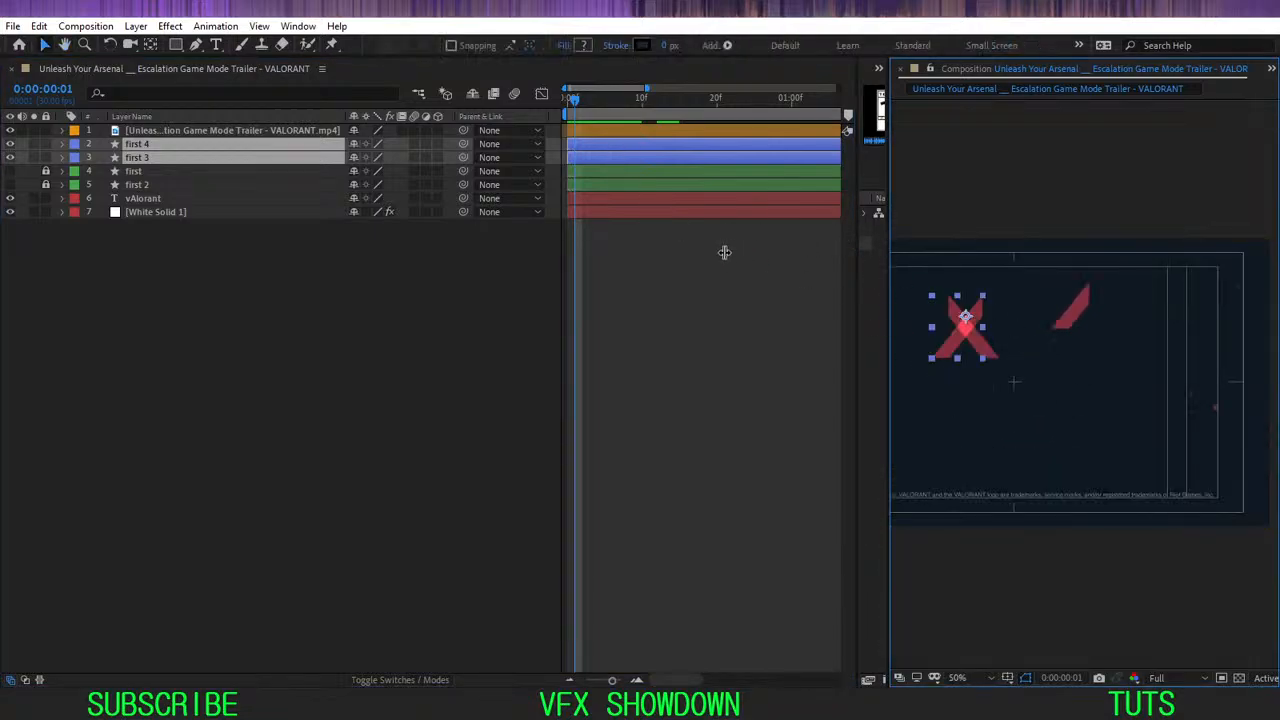
pyautogui.moveTo(857, 236); pyautogui.dragTo(737, 249)
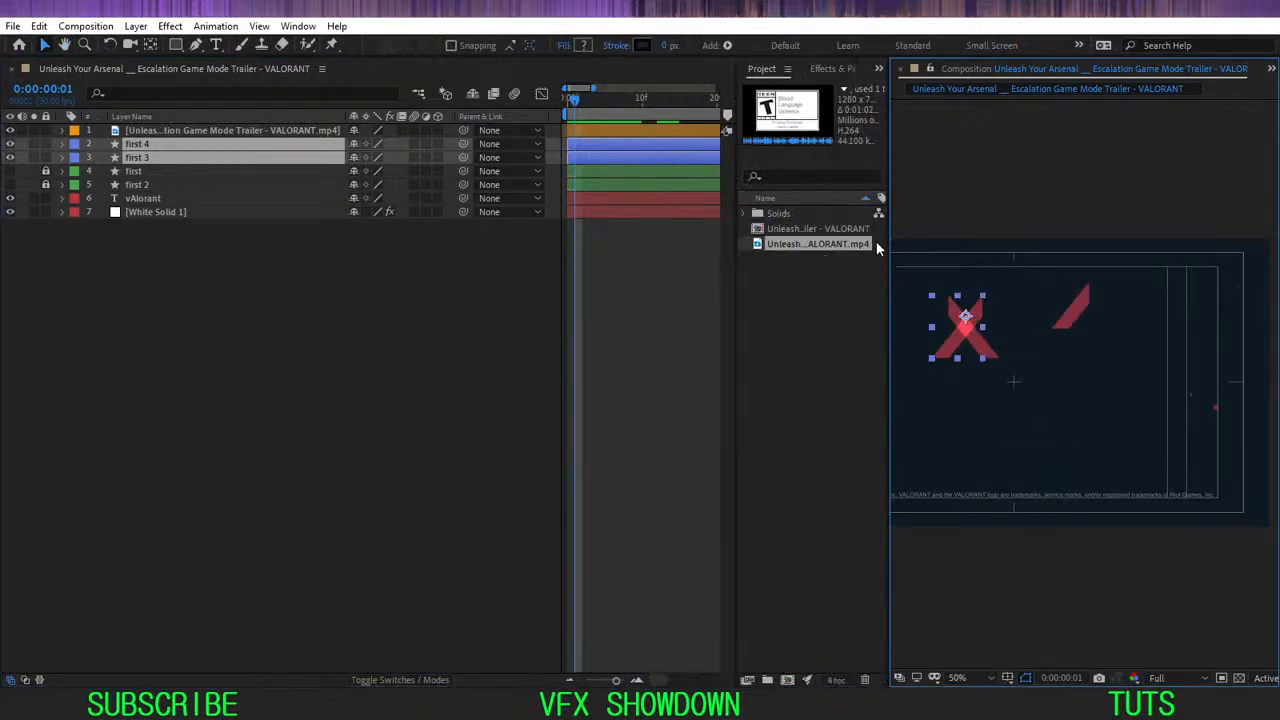
pyautogui.moveTo(888, 235); pyautogui.dragTo(743, 262)
pyautogui.scroll(1, 864, 316)
pyautogui.press('h')
pyautogui.moveTo(882, 296); pyautogui.dragTo(957, 383)
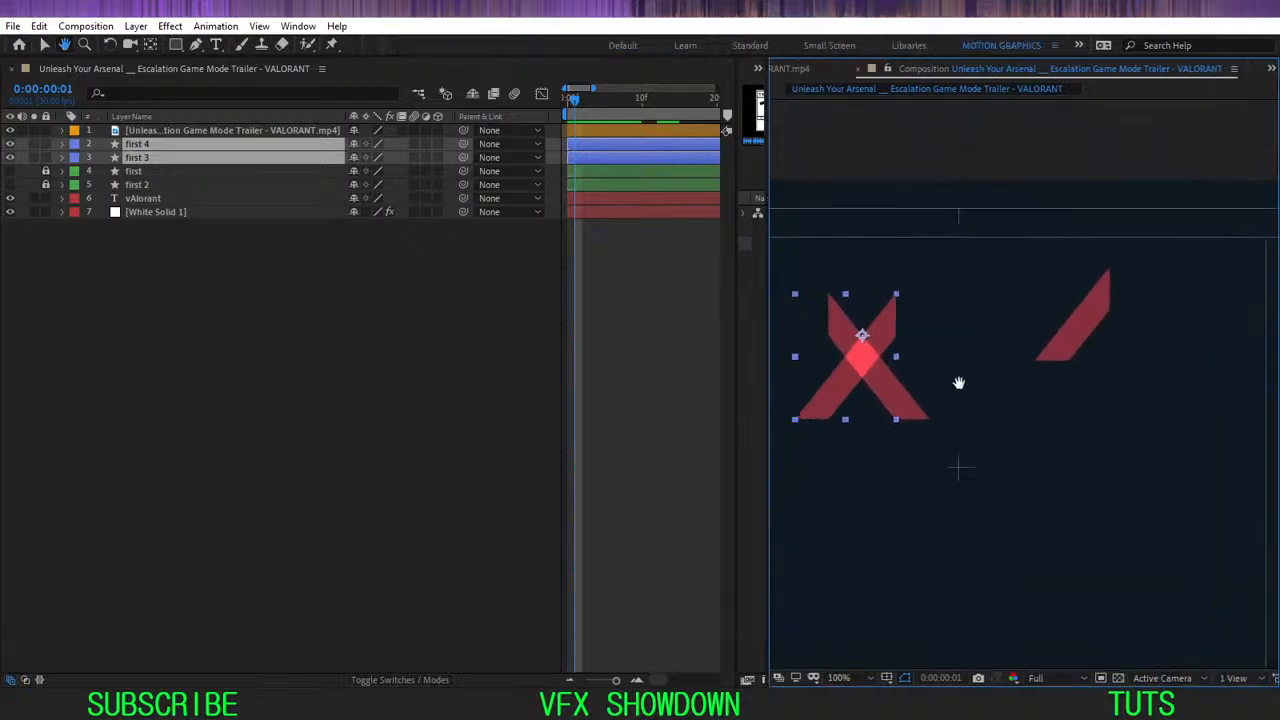
pyautogui.press('v')
pyautogui.moveTo(860, 338)
pyautogui.mouseDown()
pyautogui.moveTo(892, 345)
pyautogui.moveTo(1088, 301)
pyautogui.moveTo(1103, 271)
pyautogui.mouseUp()
pyautogui.scroll(2, 1071, 340)
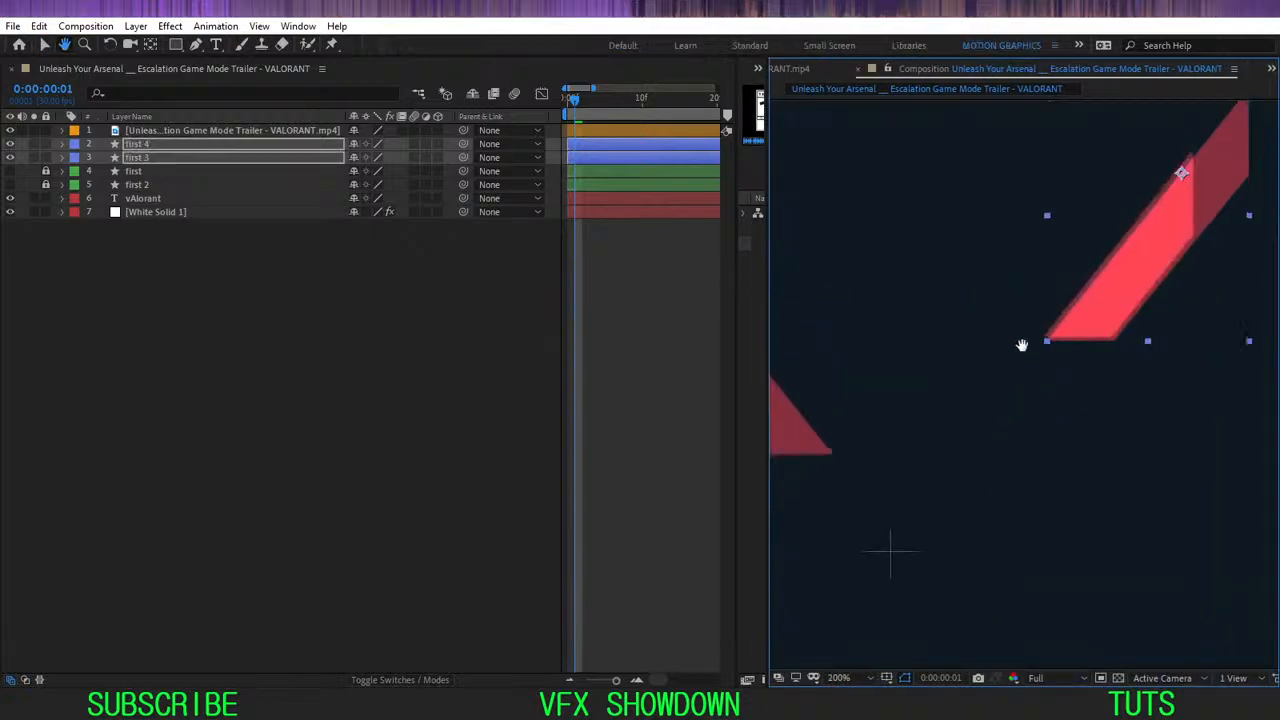
# - Fine-tune the position of the two bar layers so their lower edge lines up with the trailer's bar
pyautogui.press('v')
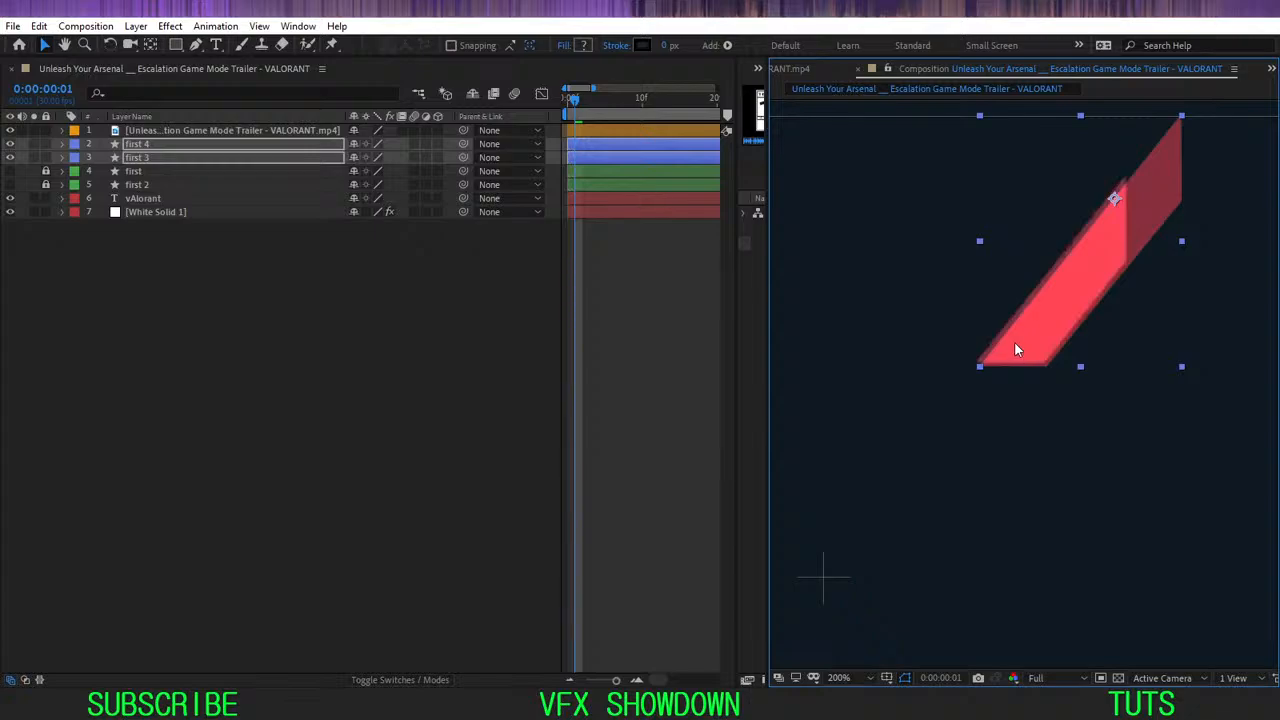
pyautogui.moveTo(1049, 329)
pyautogui.mouseDown()
pyautogui.moveTo(1074, 272)
pyautogui.moveTo(1088, 270)
pyautogui.moveTo(1071, 292)
pyautogui.mouseUp()
pyautogui.click(501, 276)
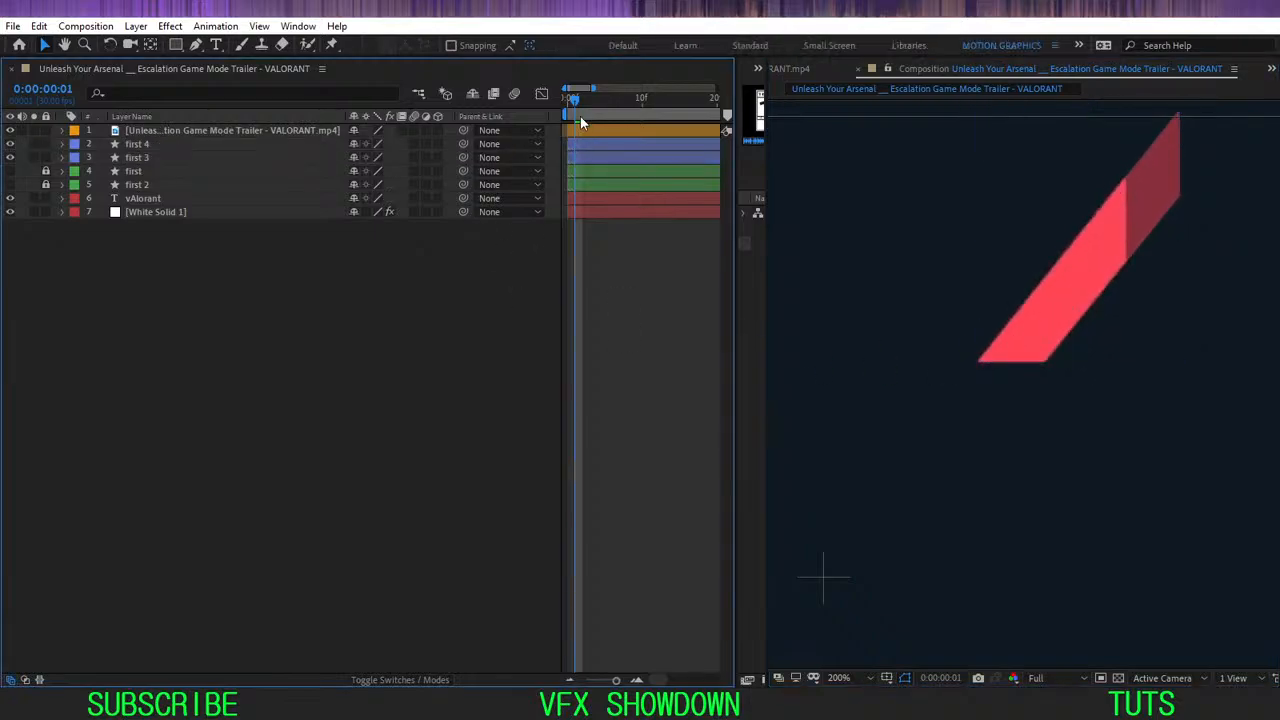
# - Play the opening frames to check the bars' motion against the trailer, and return to frame 1
pyautogui.press('space')
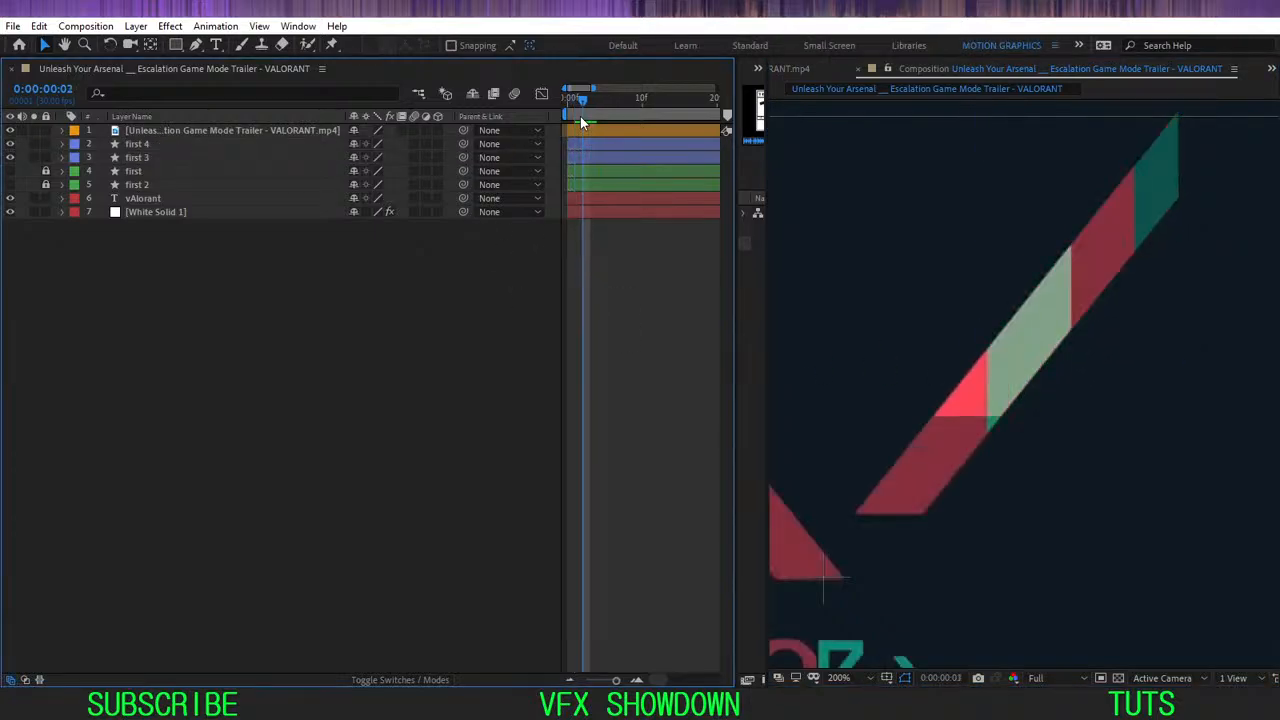
pyautogui.press('space')
pyautogui.press('pageup')
pyautogui.press('pagedown')
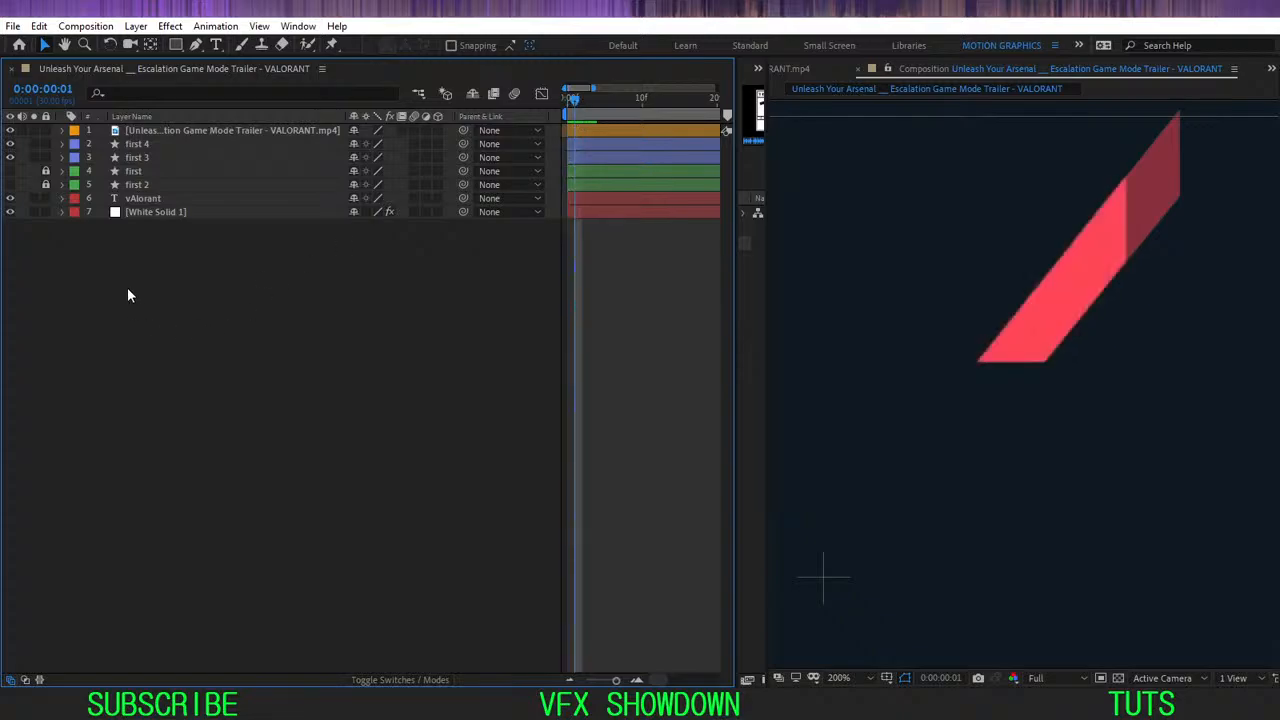
# - Hide the first 3 layer, and toggle first 4's visibility at frame 1 to compare it with the trailer's bar
pyautogui.click(9, 152)
pyautogui.click(11, 145)
pyautogui.click(11, 146)
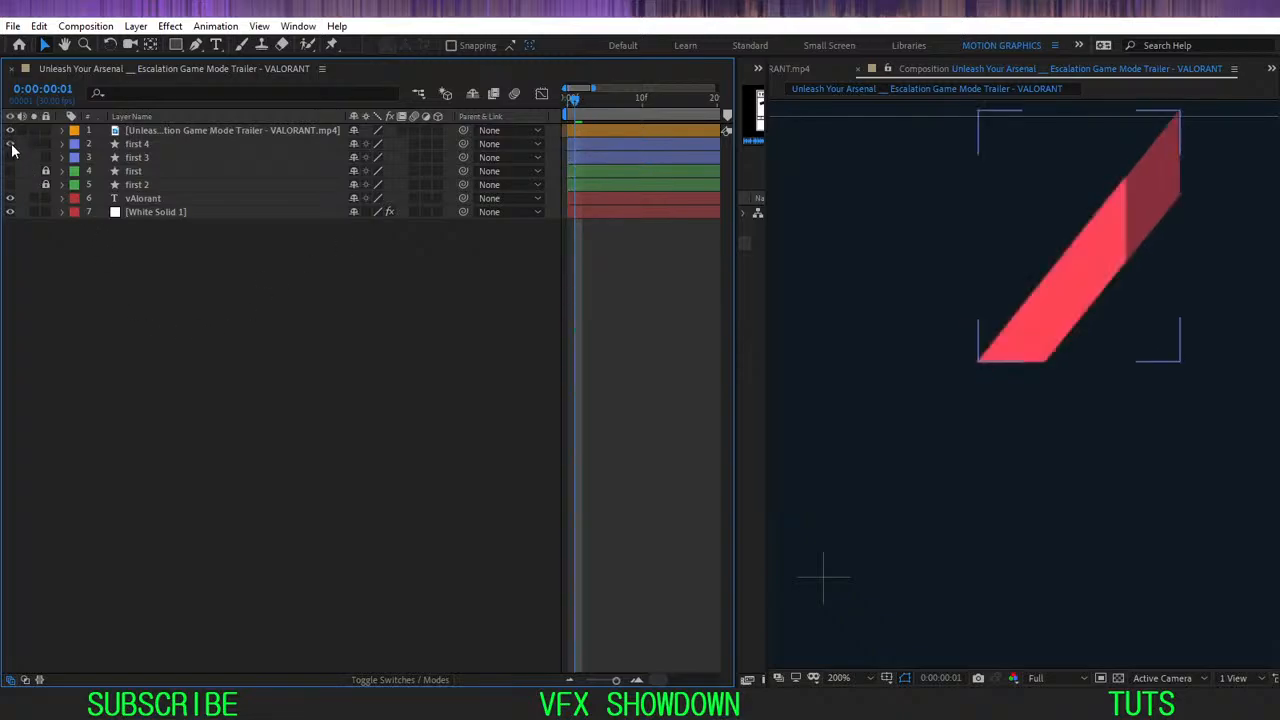
pyautogui.click(132, 147)
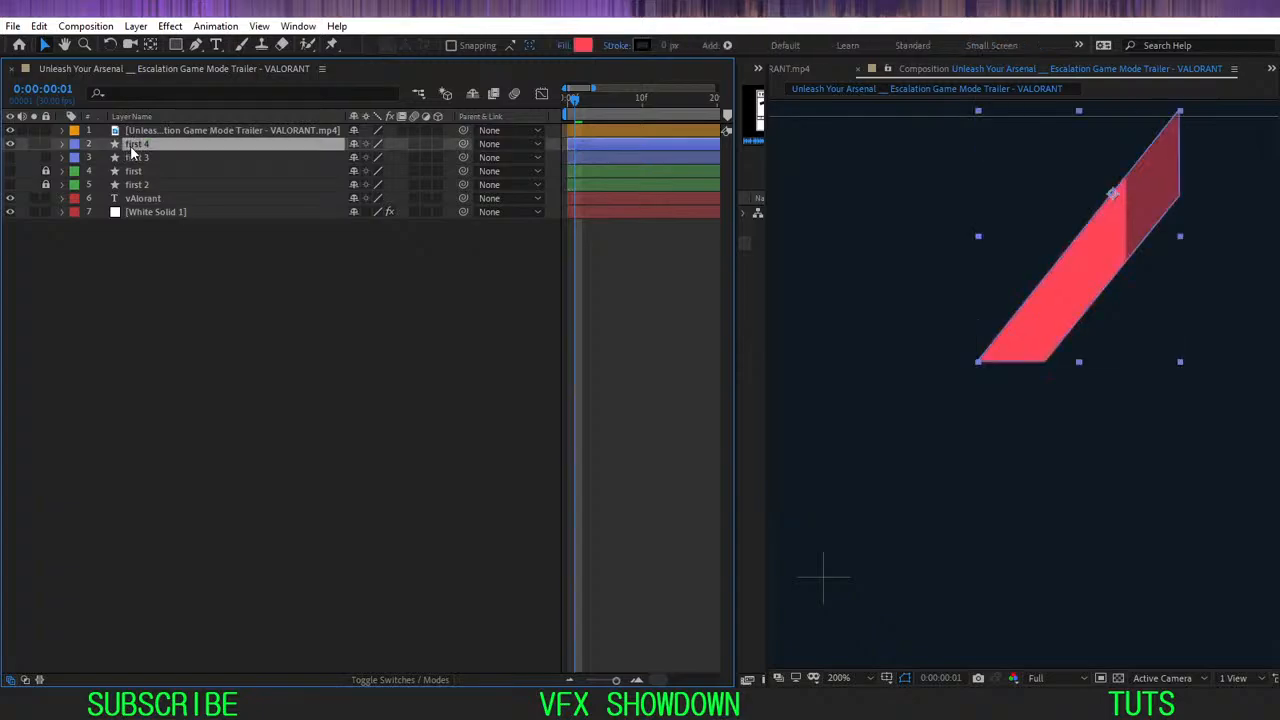
pyautogui.click(11, 145)
pyautogui.click(11, 145)
pyautogui.click(11, 146)
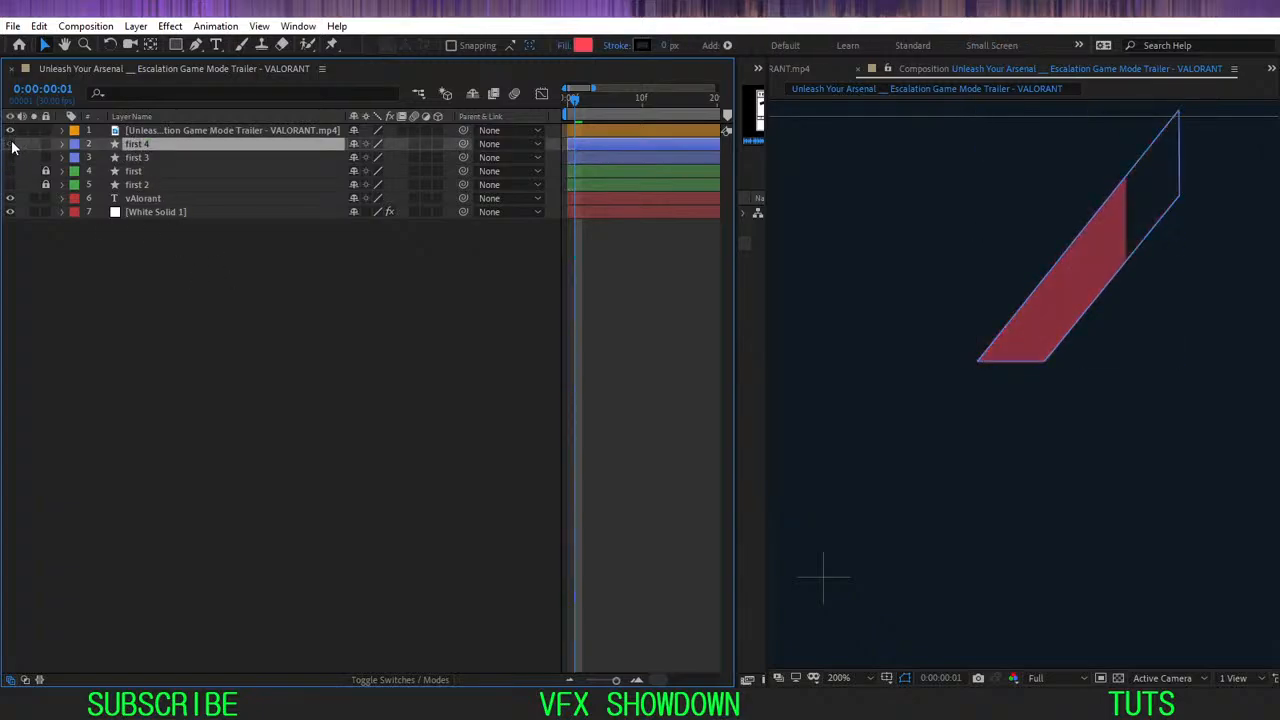
pyautogui.press('pagedown')
pyautogui.press('pageup')
pyautogui.click(11, 145)
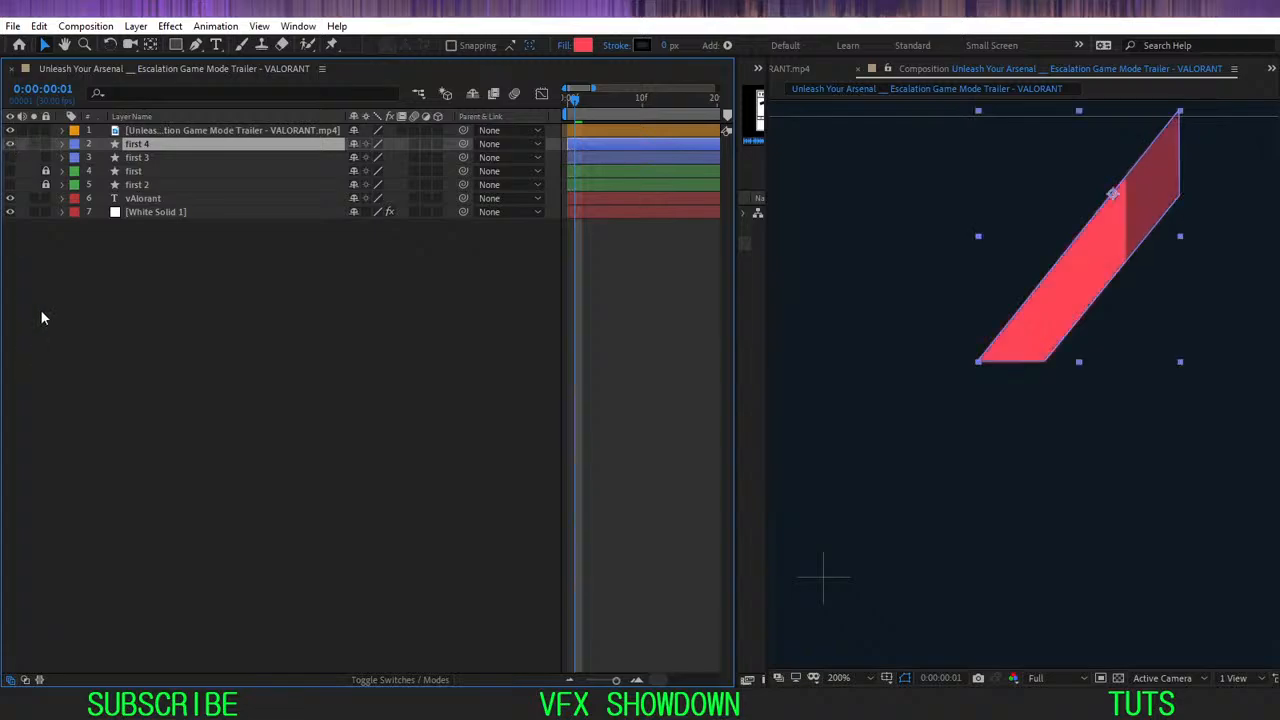
# - Reveal the keyframed Path property in first 4's Shape 1 contents and select Path 1 for point editing
pyautogui.click(62, 144)
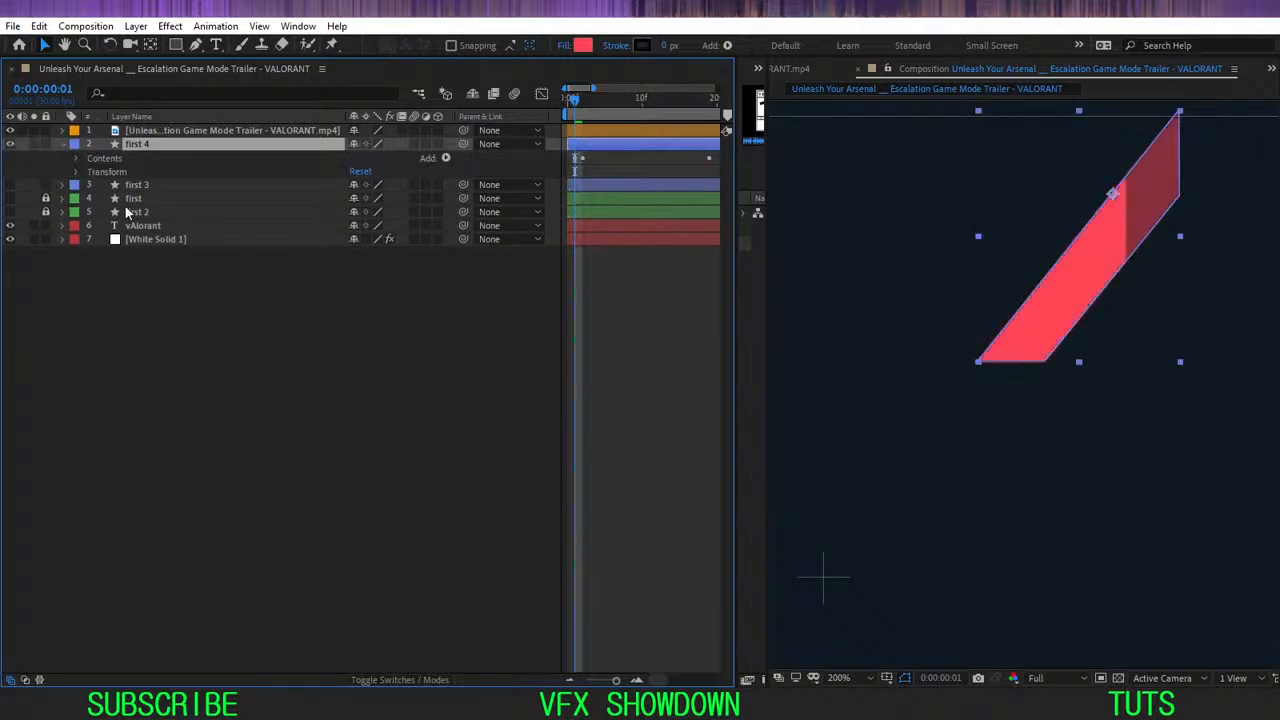
pyautogui.click(74, 160)
pyautogui.click(90, 172)
pyautogui.click(122, 186)
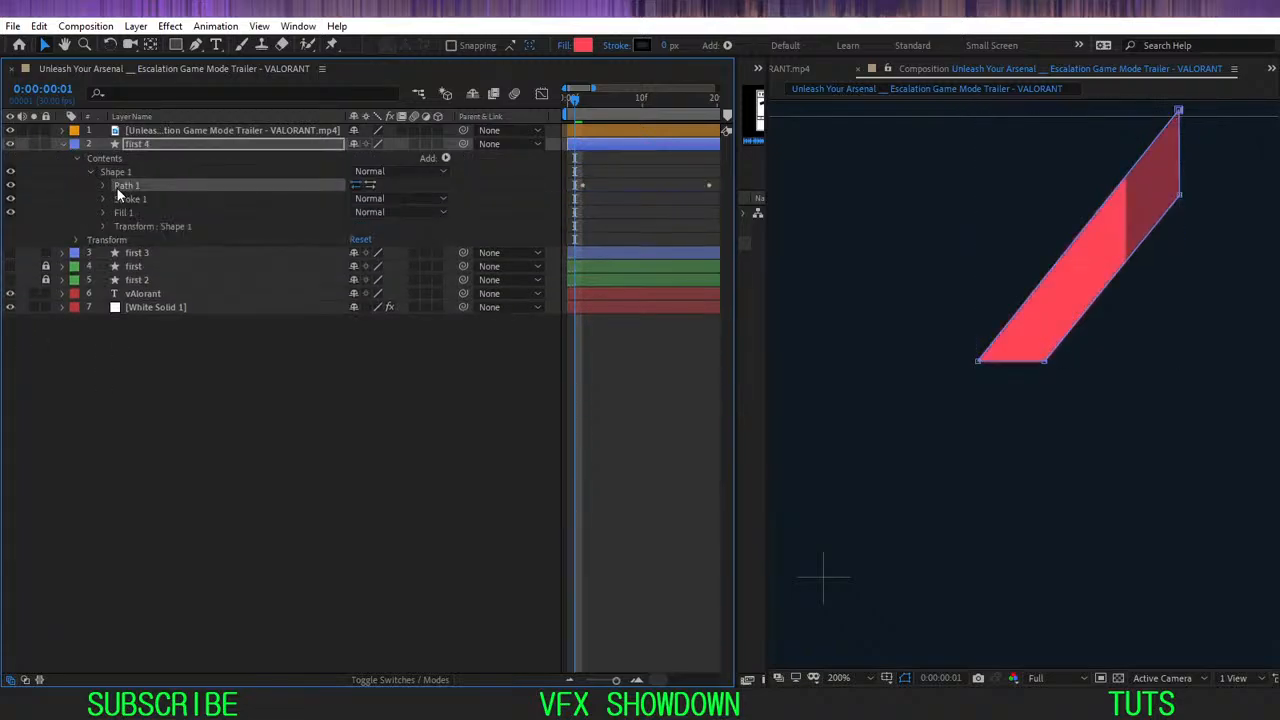
pyautogui.click(103, 185)
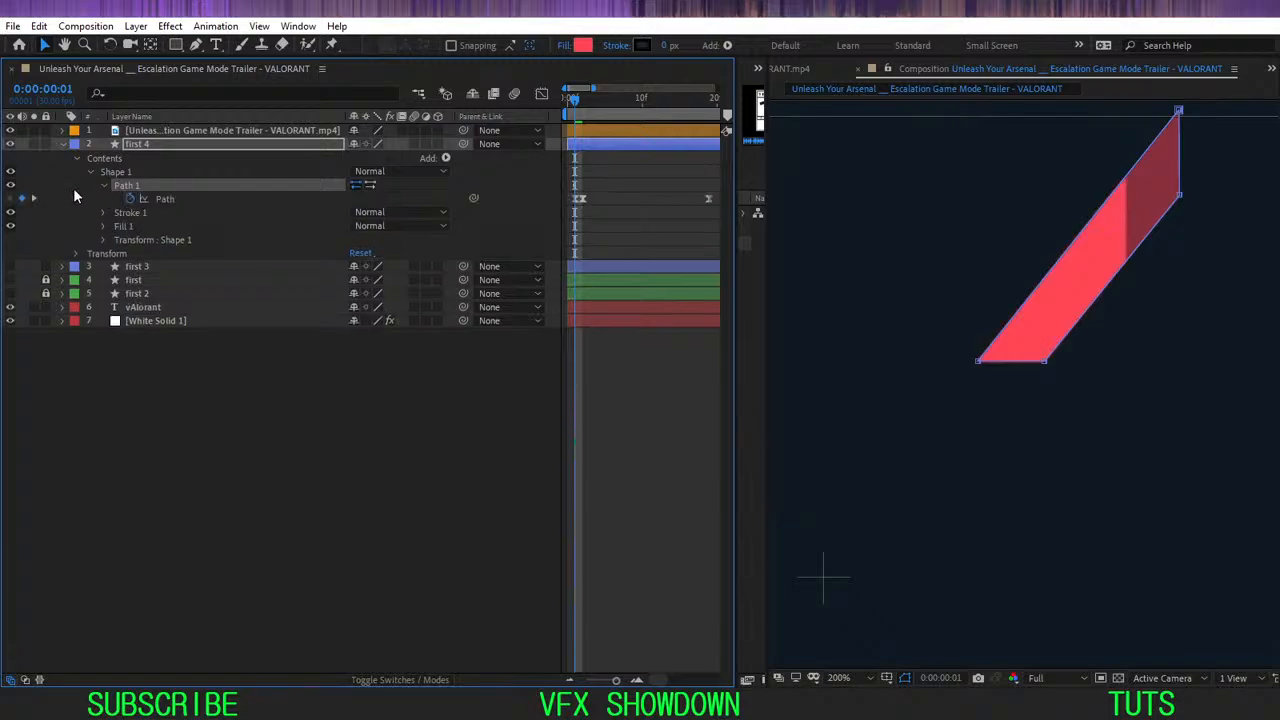
pyautogui.click(160, 204)
pyautogui.click(640, 234)
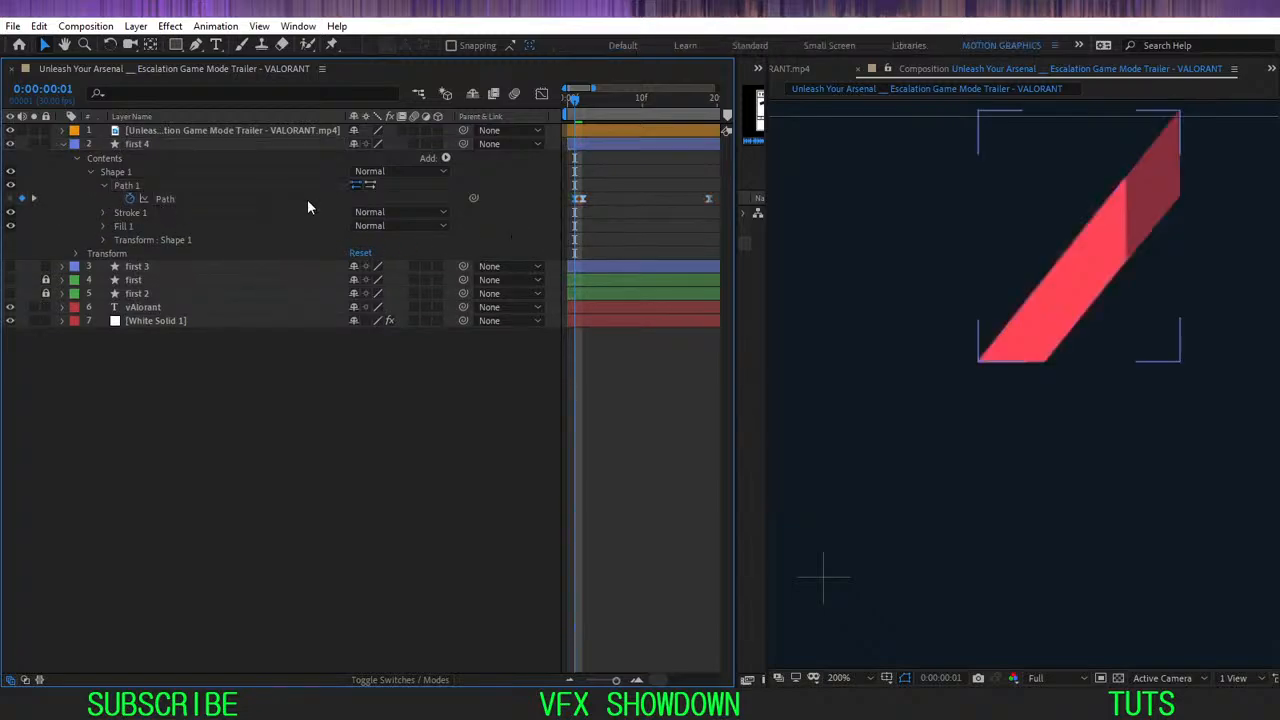
pyautogui.click(160, 200)
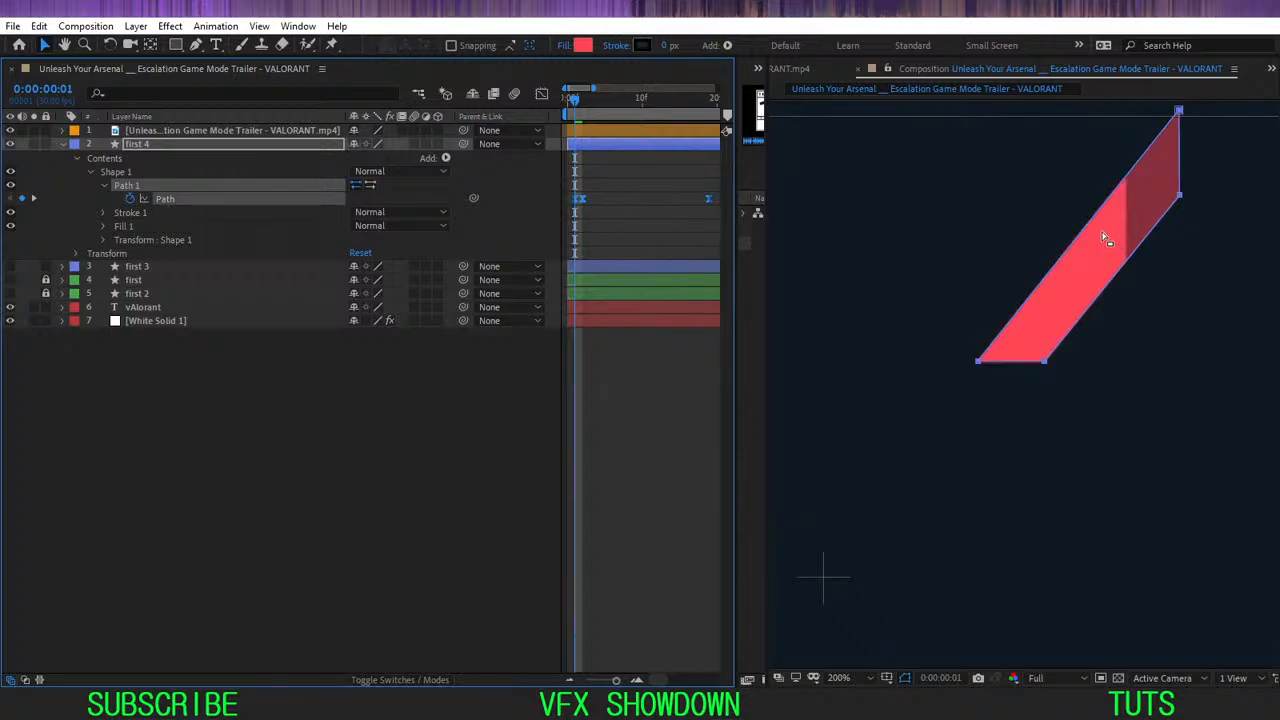
pyautogui.moveTo(1110, 234); pyautogui.dragTo(1003, 305)
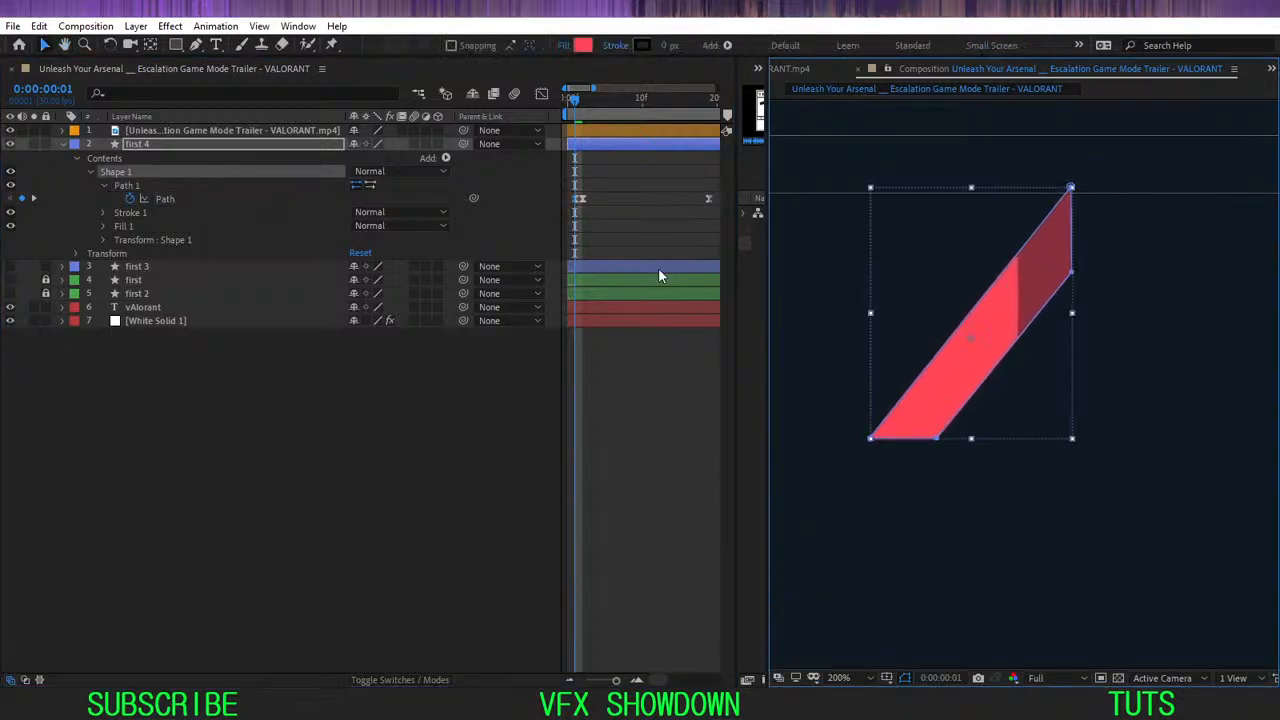
pyautogui.click(148, 185)
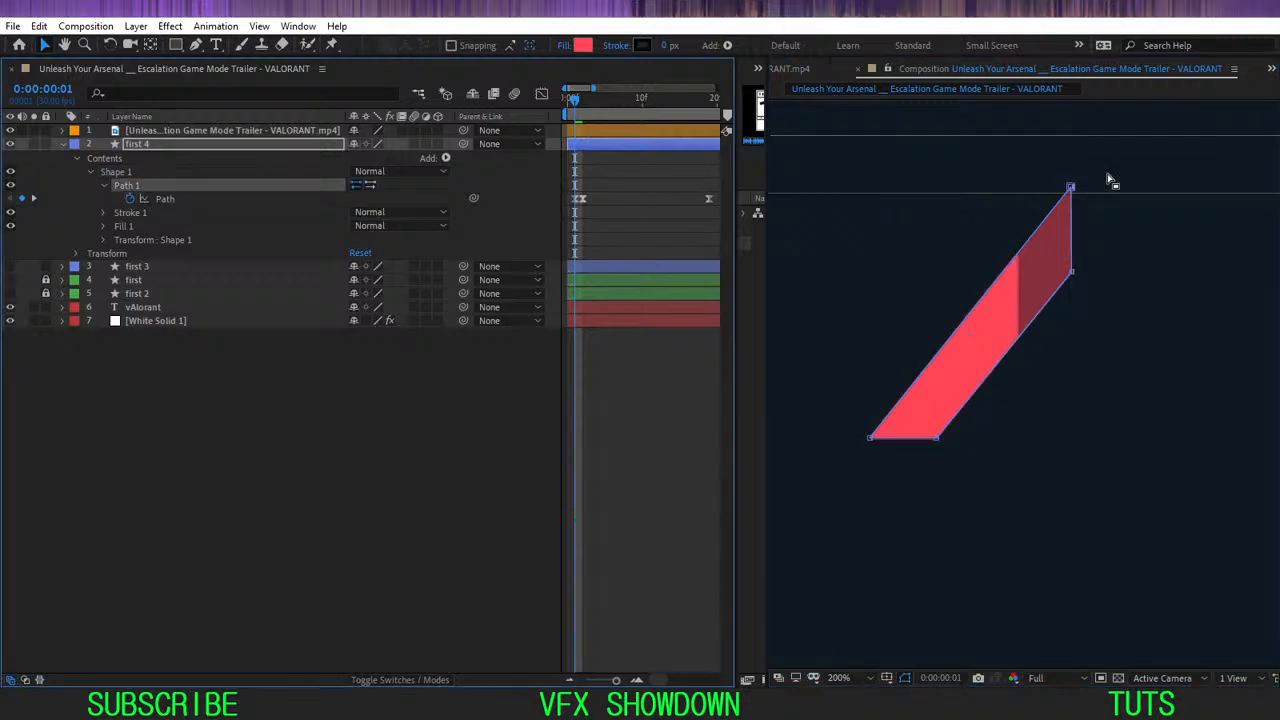
# - Shorten the first 4 bar at frame 1 by moving its two upper path points down to the trailer bar's upper end
pyautogui.scroll(1, 1078, 262)
pyautogui.moveTo(1064, 188); pyautogui.dragTo(1068, 363)
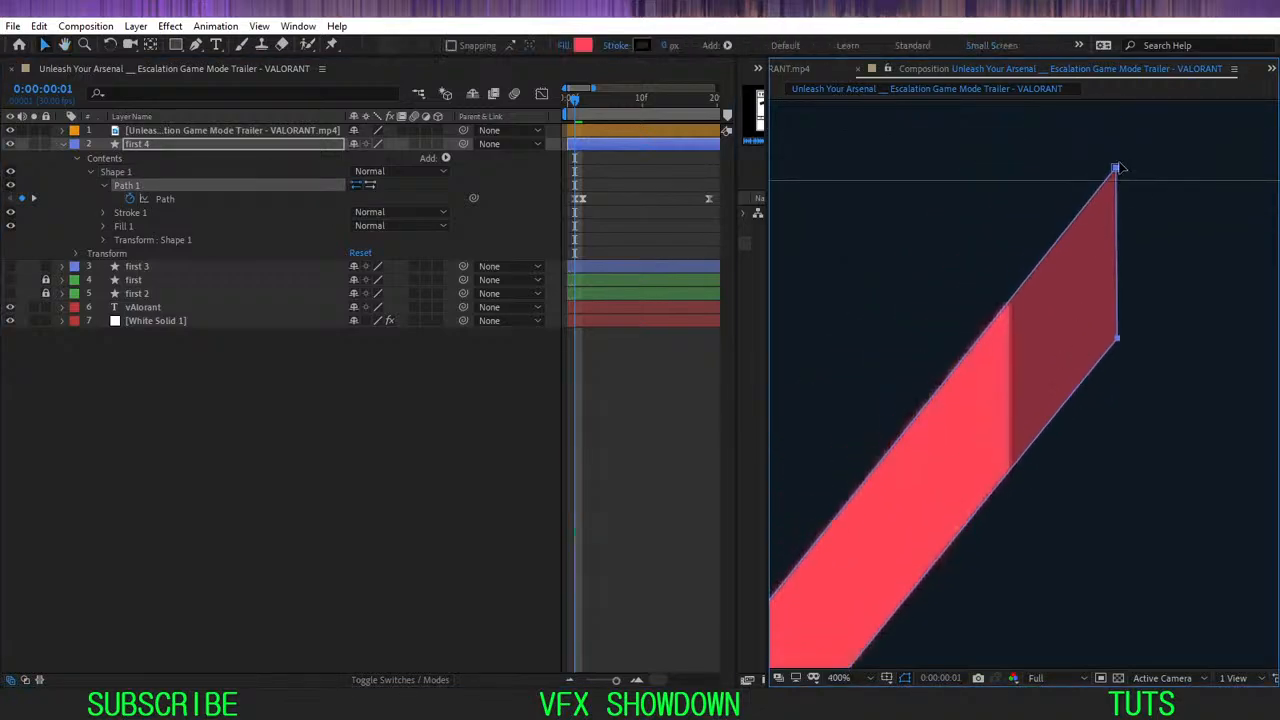
pyautogui.moveTo(1100, 228); pyautogui.dragTo(1008, 302)
pyautogui.scroll(-1, 997, 300)
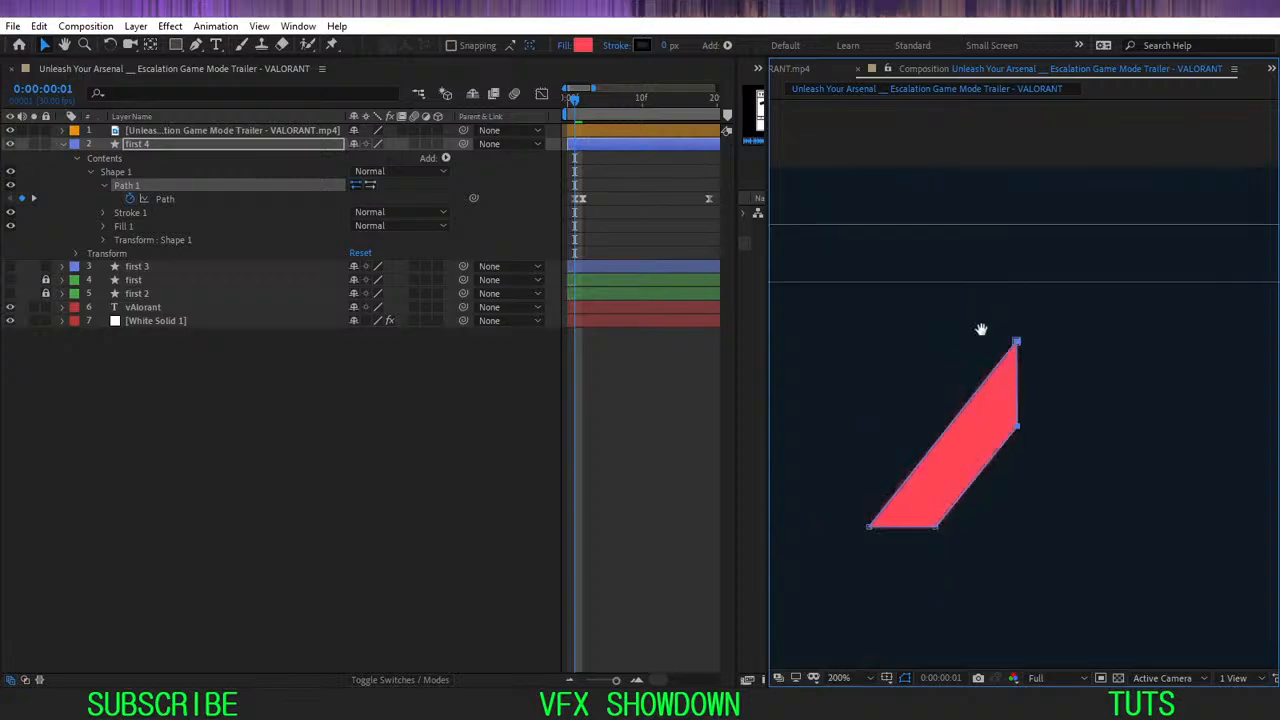
pyautogui.moveTo(961, 388); pyautogui.dragTo(1075, 240)
pyautogui.click(489, 440)
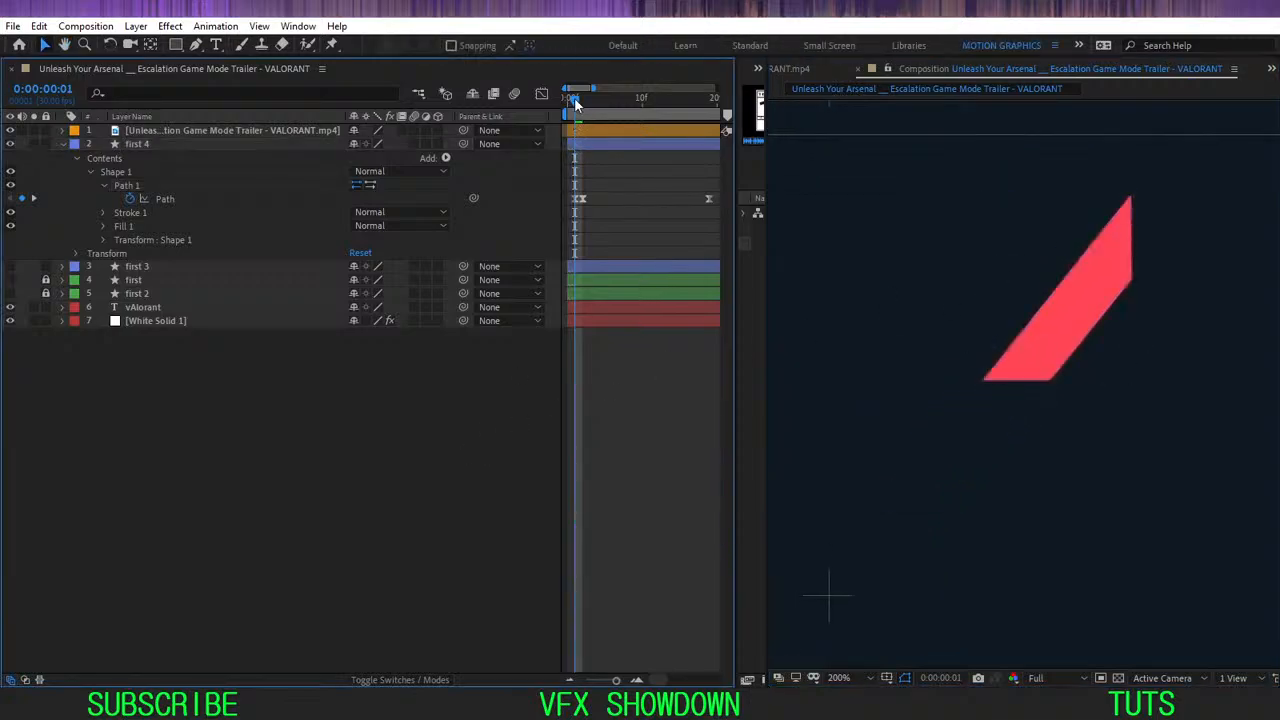
# - Scrub between frames 0 and 3 to compare the first 4 bar with the trailer, and check the trailer layer's opacity
pyautogui.moveTo(574, 99); pyautogui.dragTo(587, 118)
pyautogui.click(195, 131)
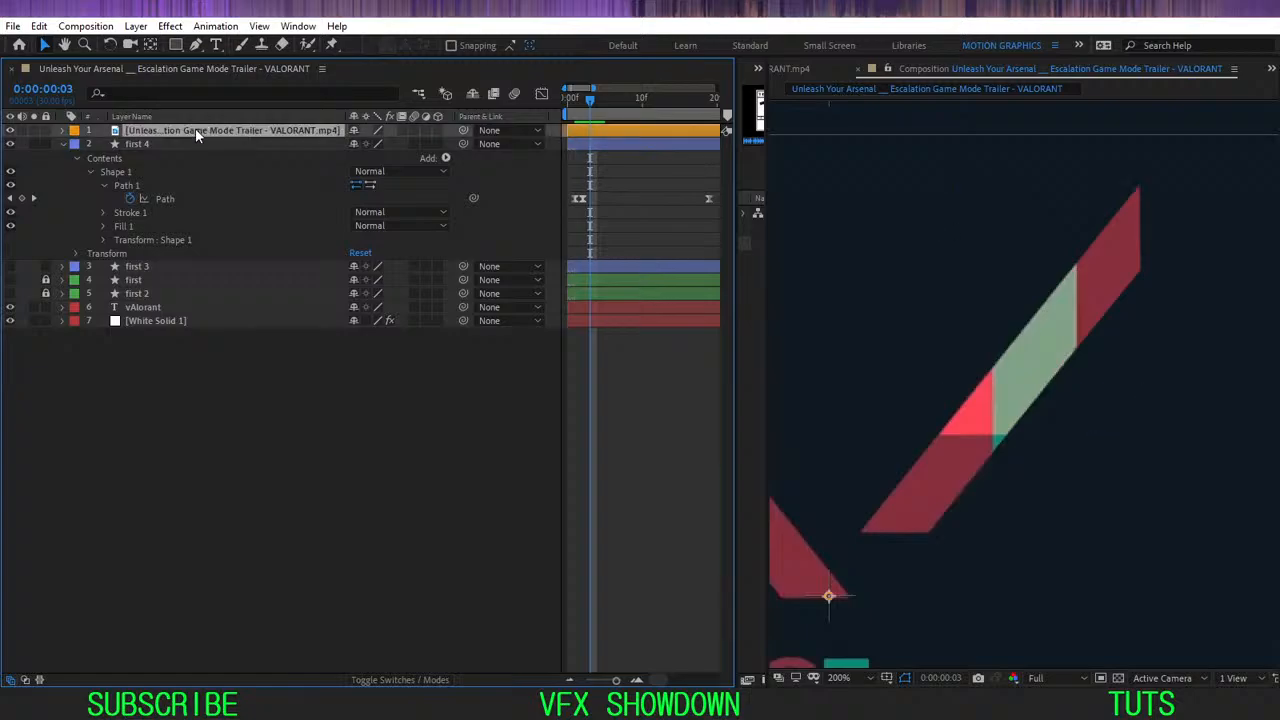
pyautogui.press('t')
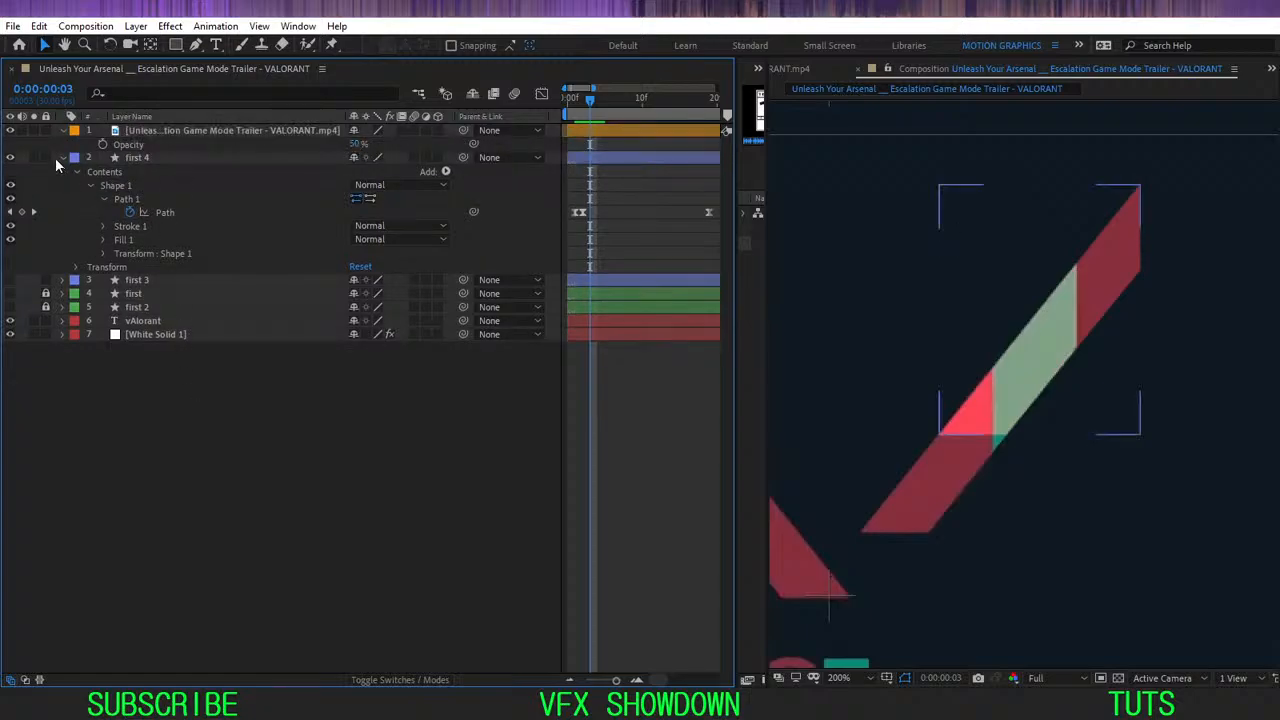
pyautogui.click(62, 130)
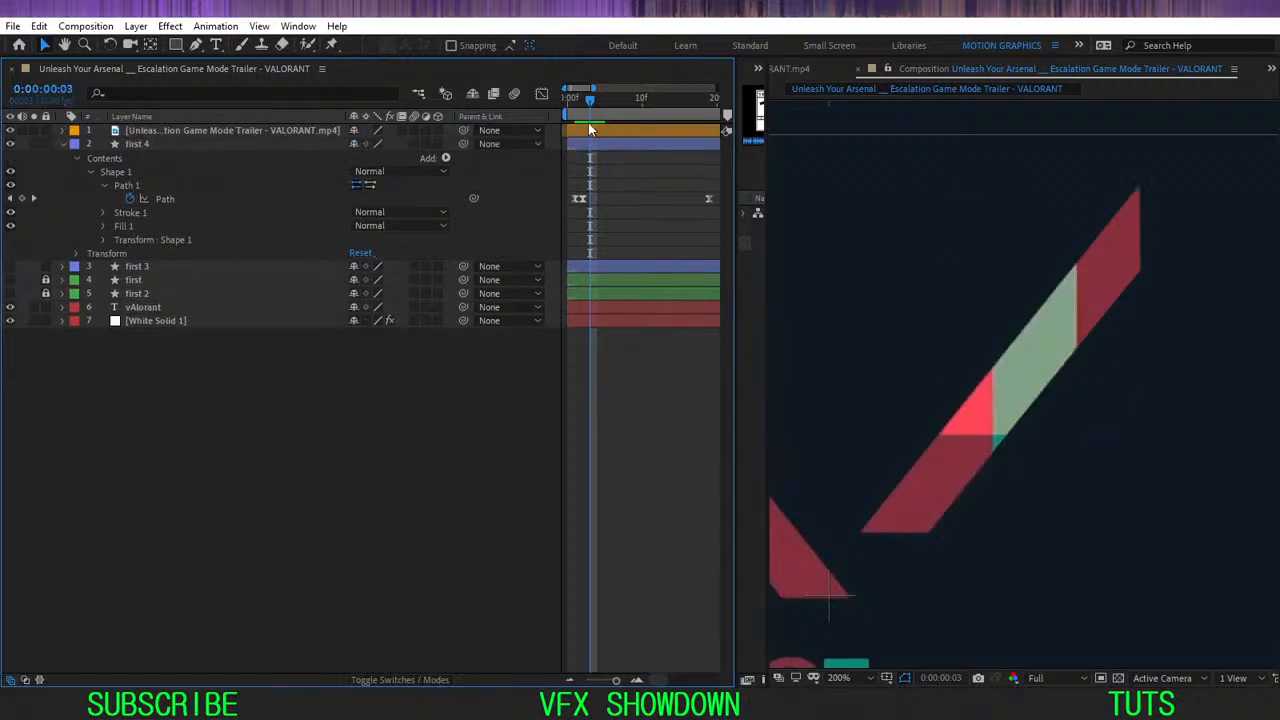
pyautogui.moveTo(590, 110); pyautogui.dragTo(575, 128)
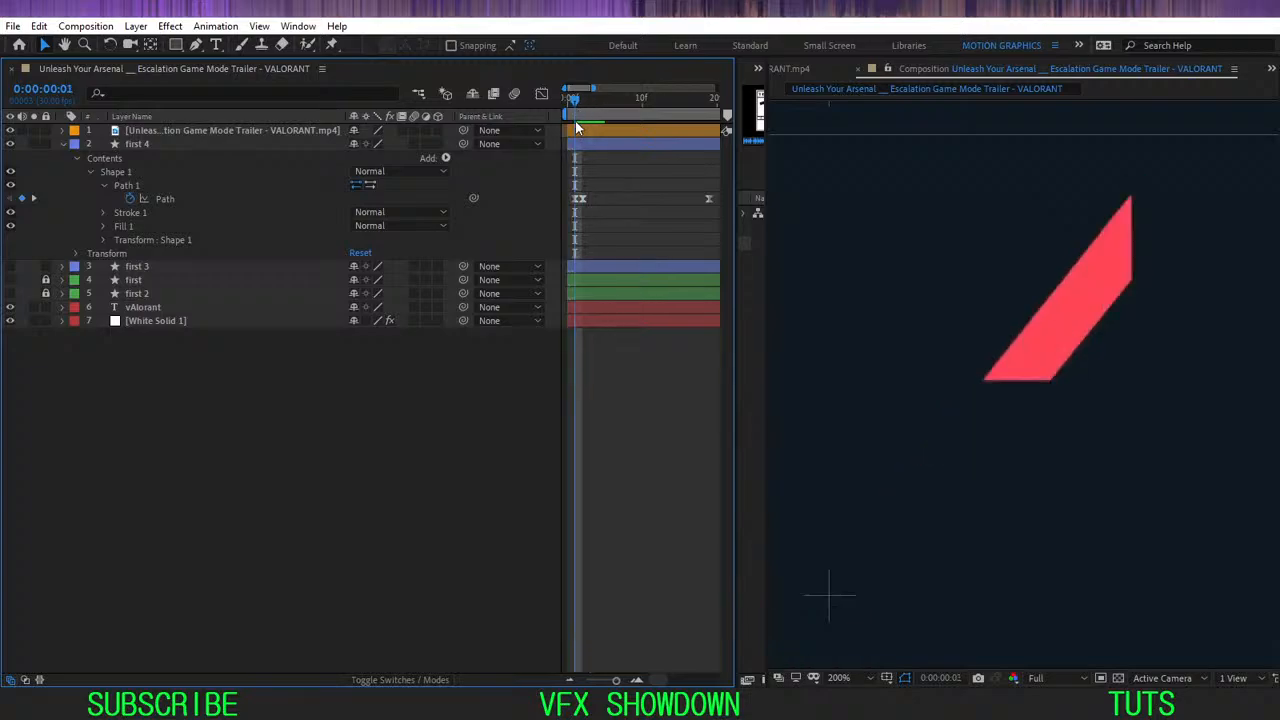
pyautogui.press('=')
pyautogui.press('-')
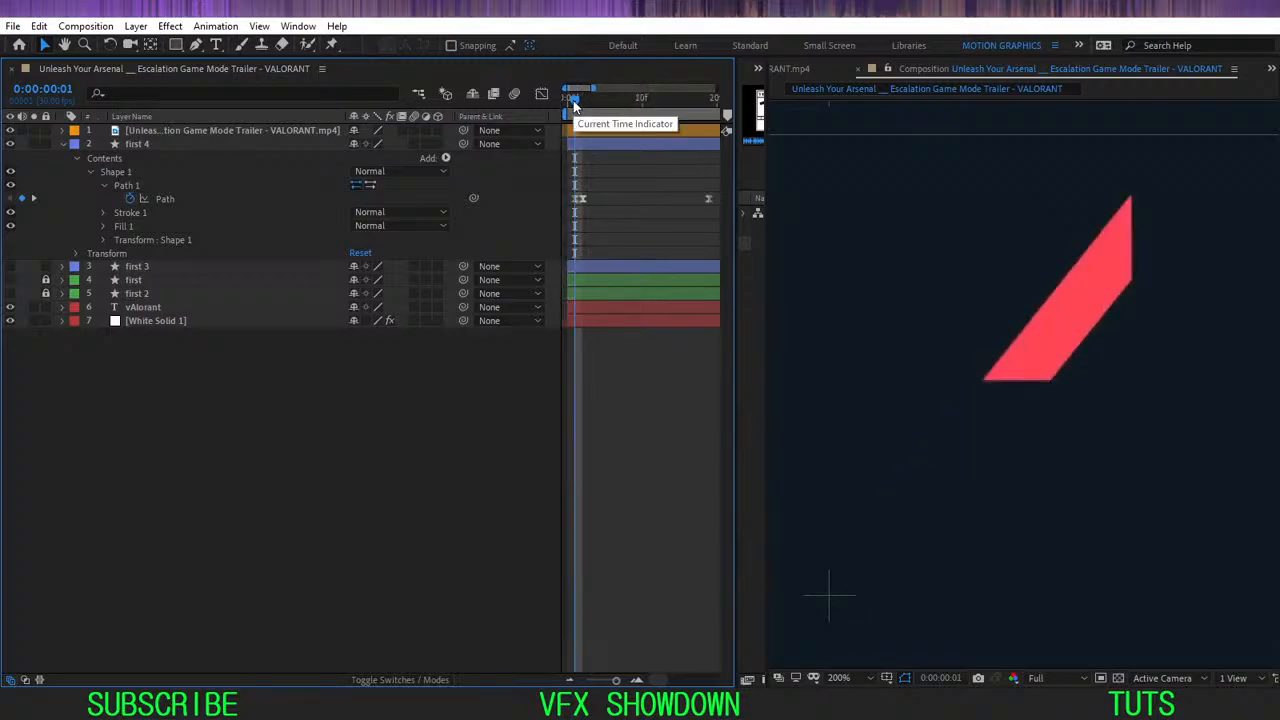
pyautogui.moveTo(577, 113); pyautogui.dragTo(568, 140)
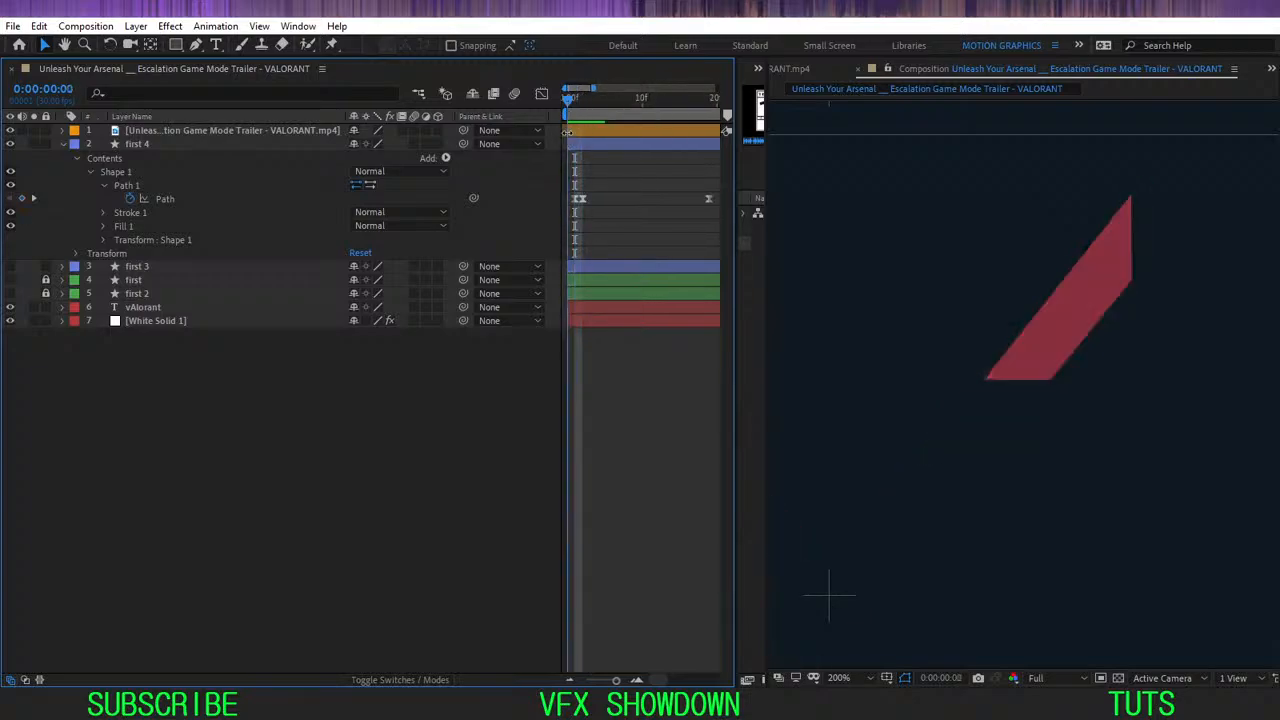
# - Solo the trailer video layer and step through frames 0 to 10 to study the second bar's movement
pyautogui.click(33, 131)
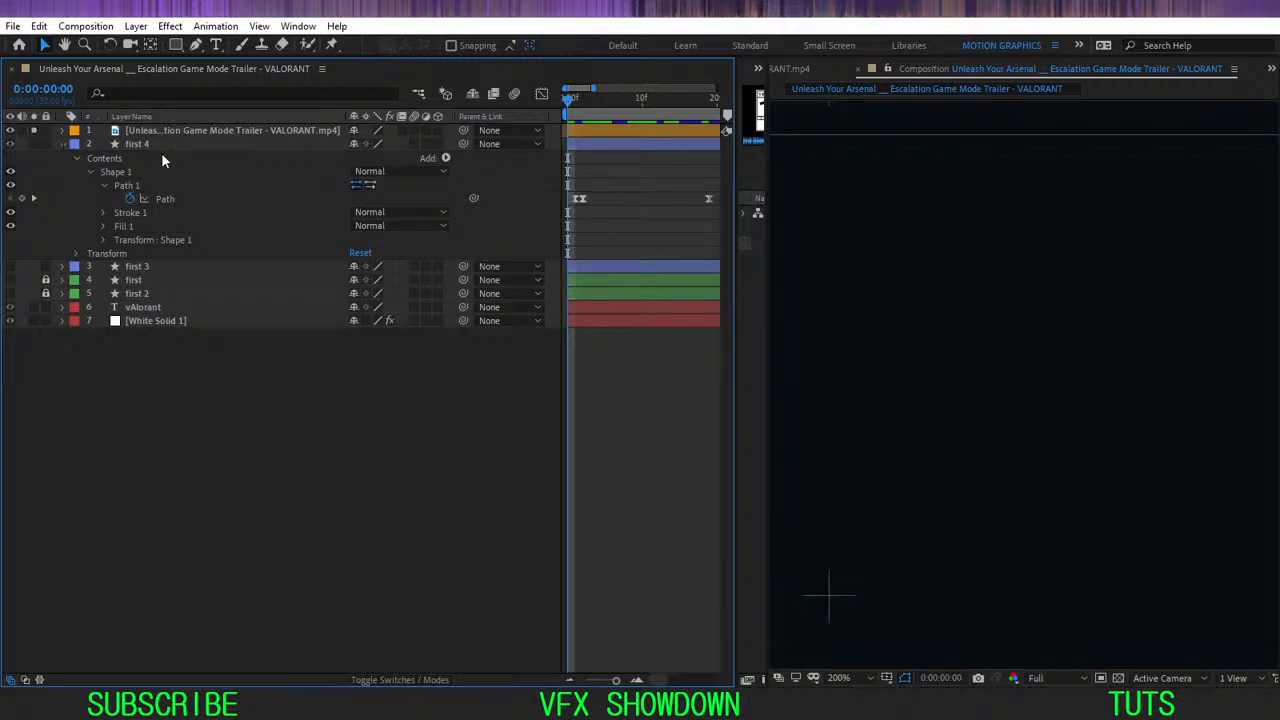
pyautogui.press('pagedown')
pyautogui.press('pagedown')
pyautogui.press('pagedown')
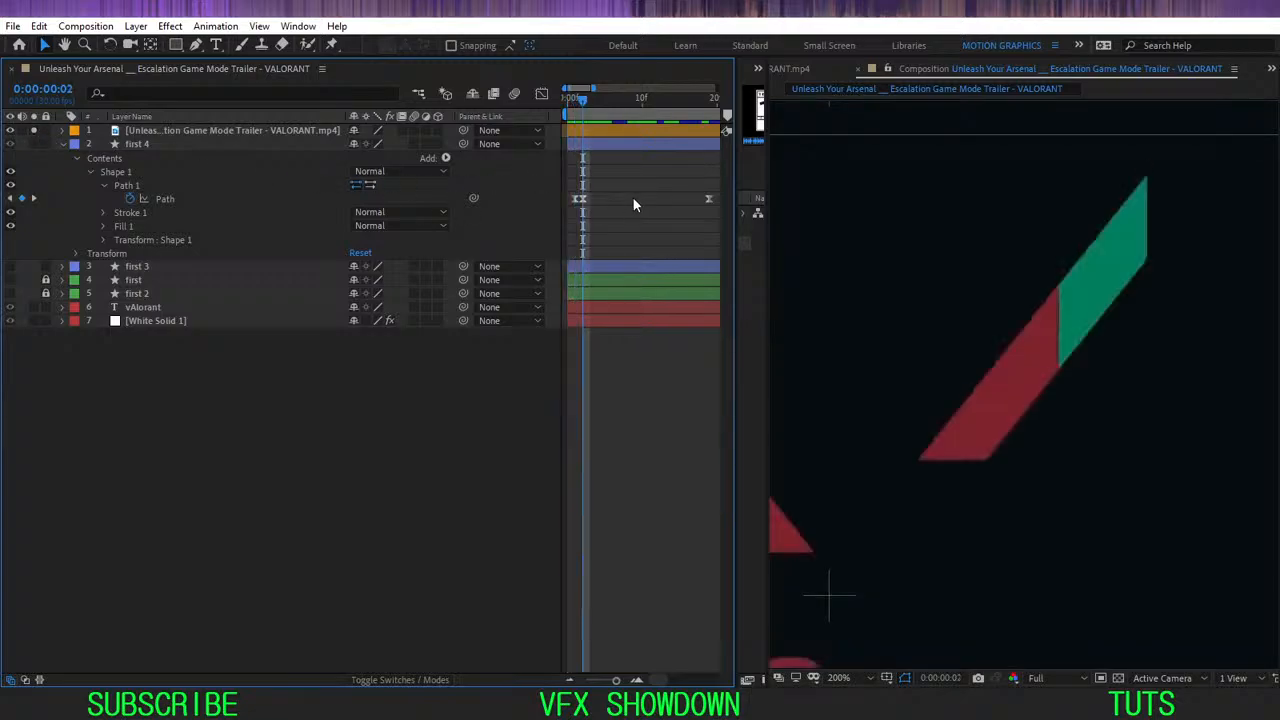
pyautogui.press('pagedown')
pyautogui.press('pagedown')
pyautogui.press('pagedown')
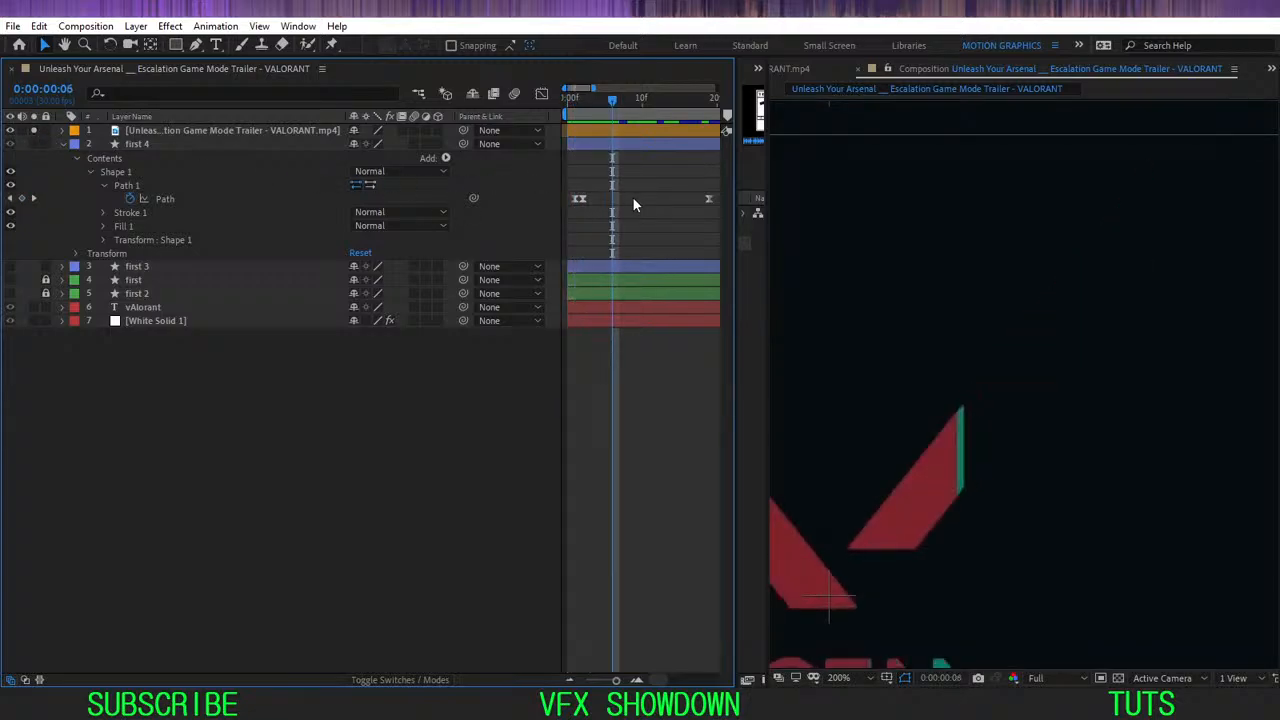
pyautogui.press('pagedown')
pyautogui.press('pagedown')
pyautogui.press('pagedown')
pyautogui.press('pagedown')
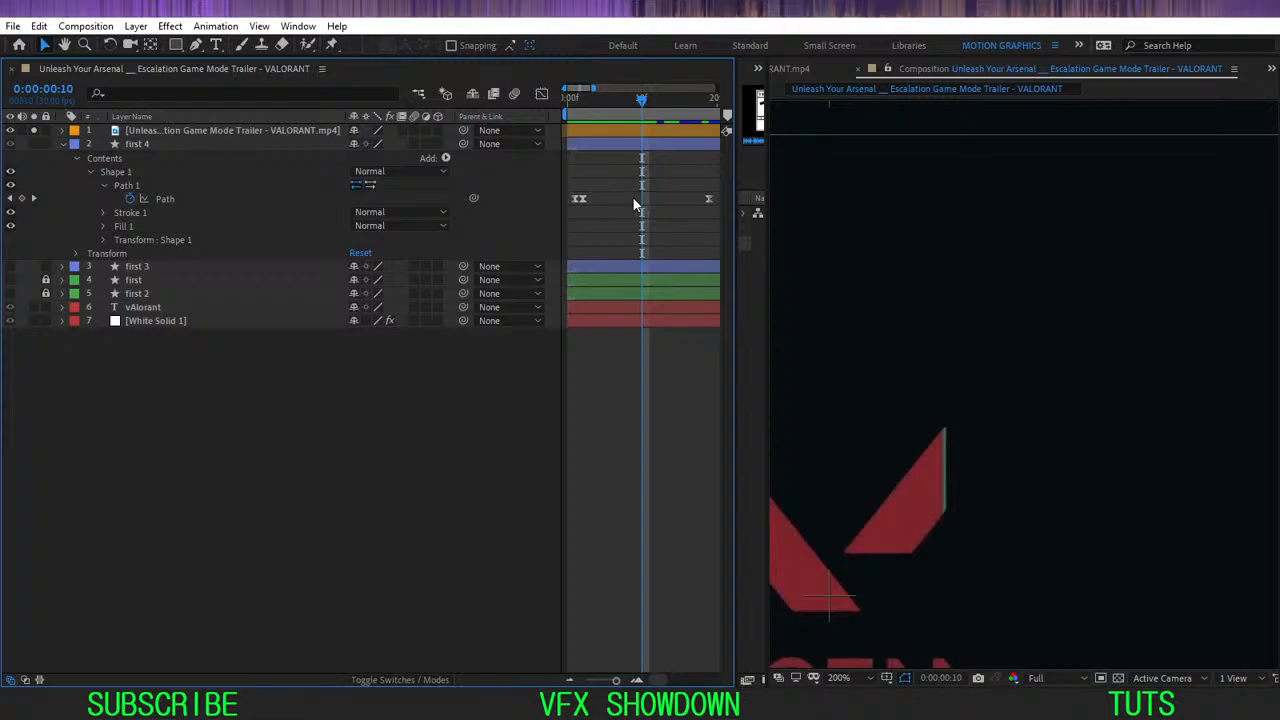
pyautogui.press('pageup')
pyautogui.scroll(-3, 912, 310)
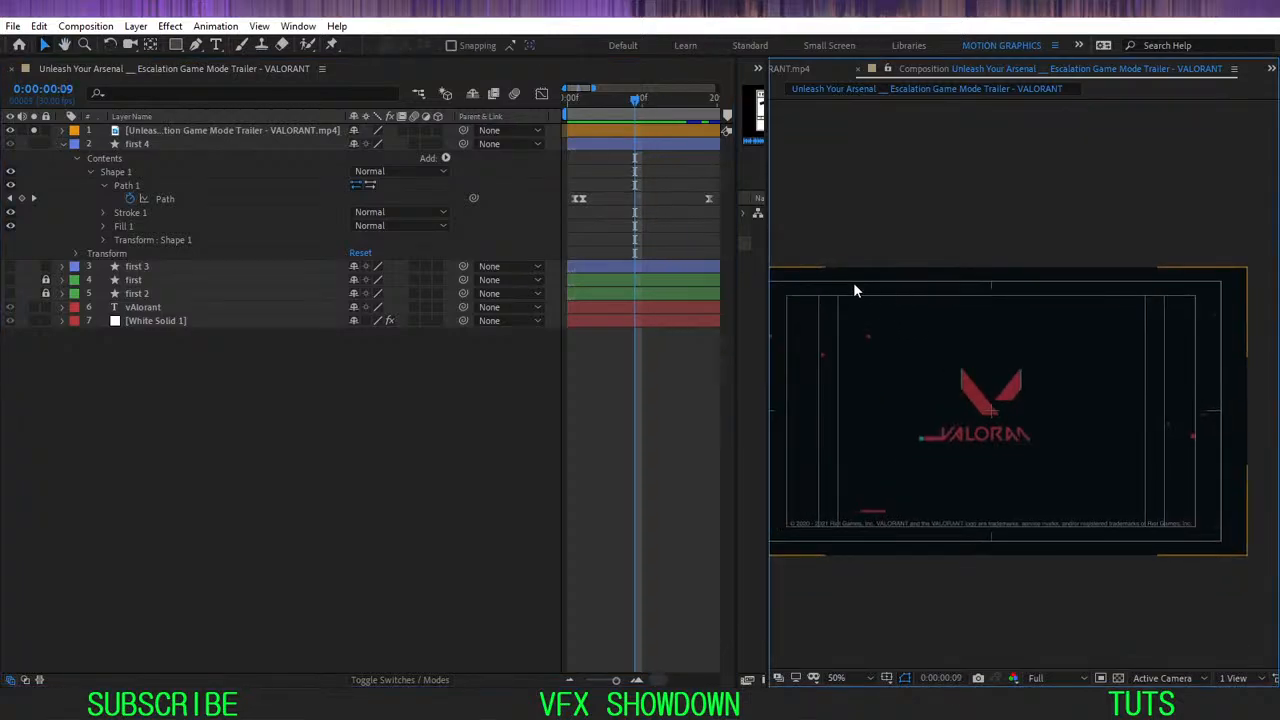
# - Return the soloed trailer to frame 0 and compare its first frames up to frame 2 to study how the second bar starts
pyautogui.press('pageup')
pyautogui.press('pageup')
pyautogui.press('pageup')
pyautogui.press('pageup')
pyautogui.press('pageup')
pyautogui.press('pageup')
pyautogui.press('pageup')
pyautogui.press('pageup')
pyautogui.press('pageup')
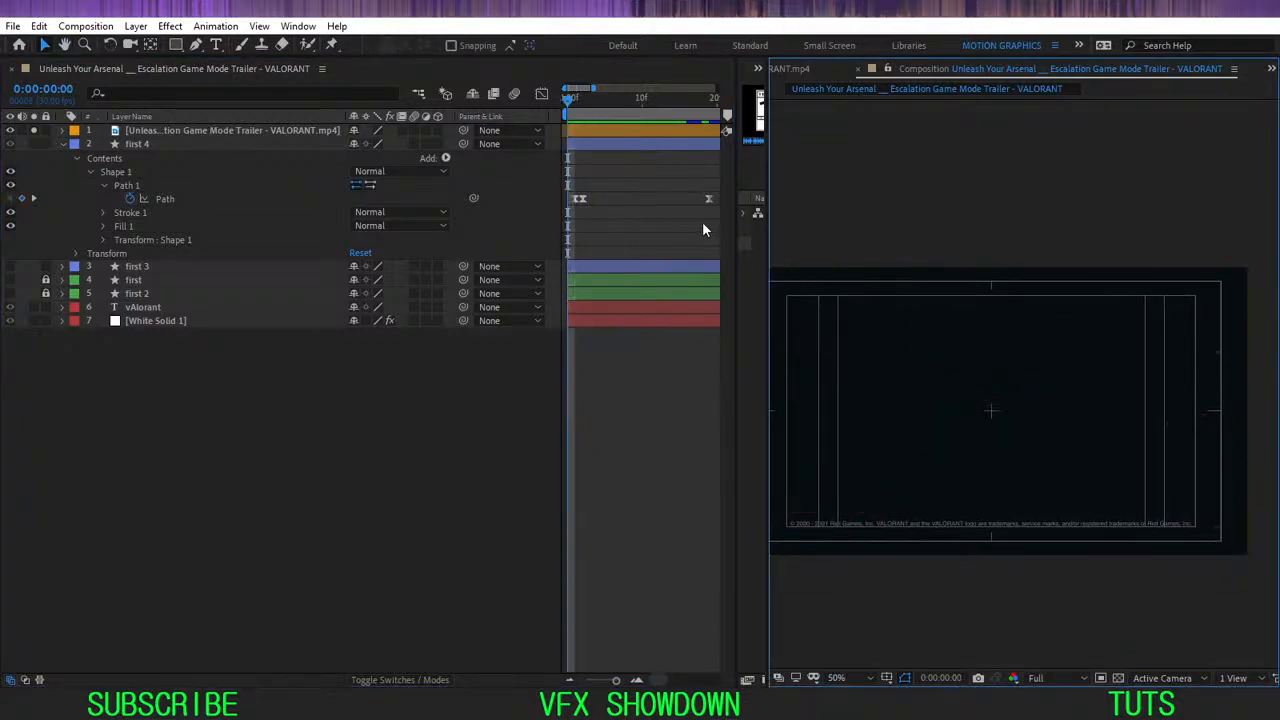
pyautogui.press('pagedown')
pyautogui.scroll(2, 991, 335)
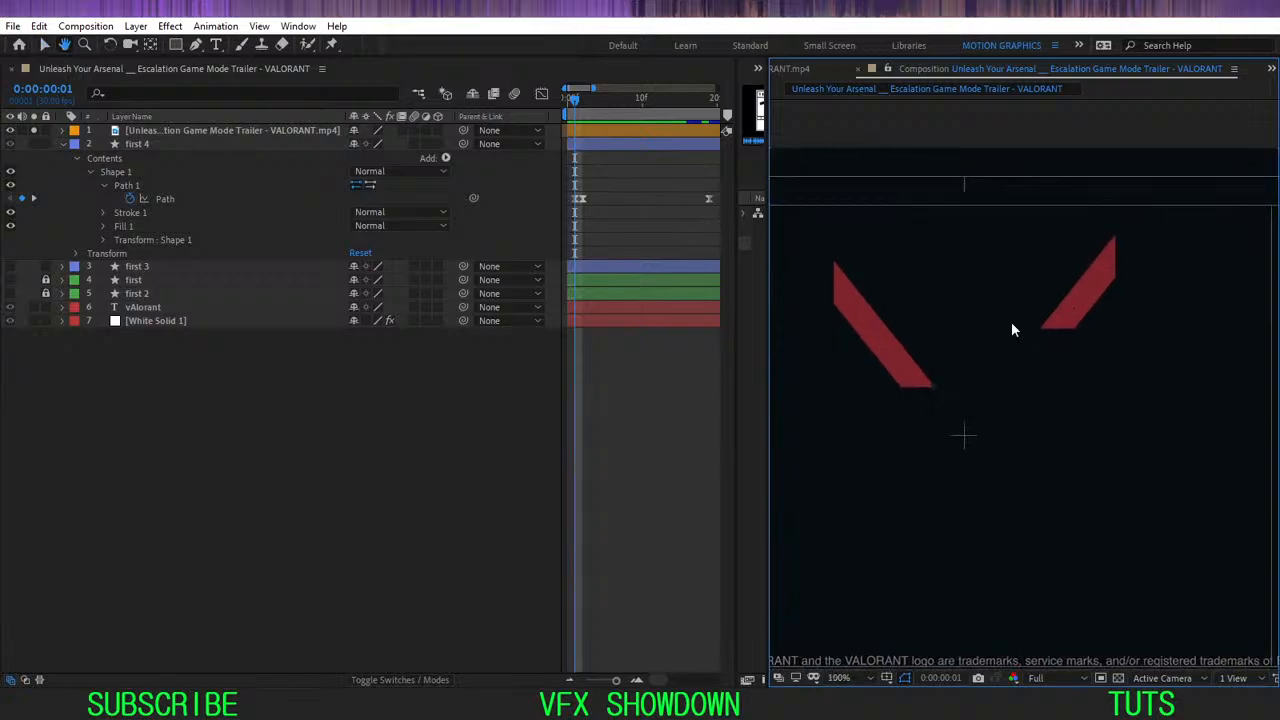
pyautogui.press('pagedown')
pyautogui.press('pageup')
pyautogui.press('pagedown')
pyautogui.press('pageup')
pyautogui.press('pageup')
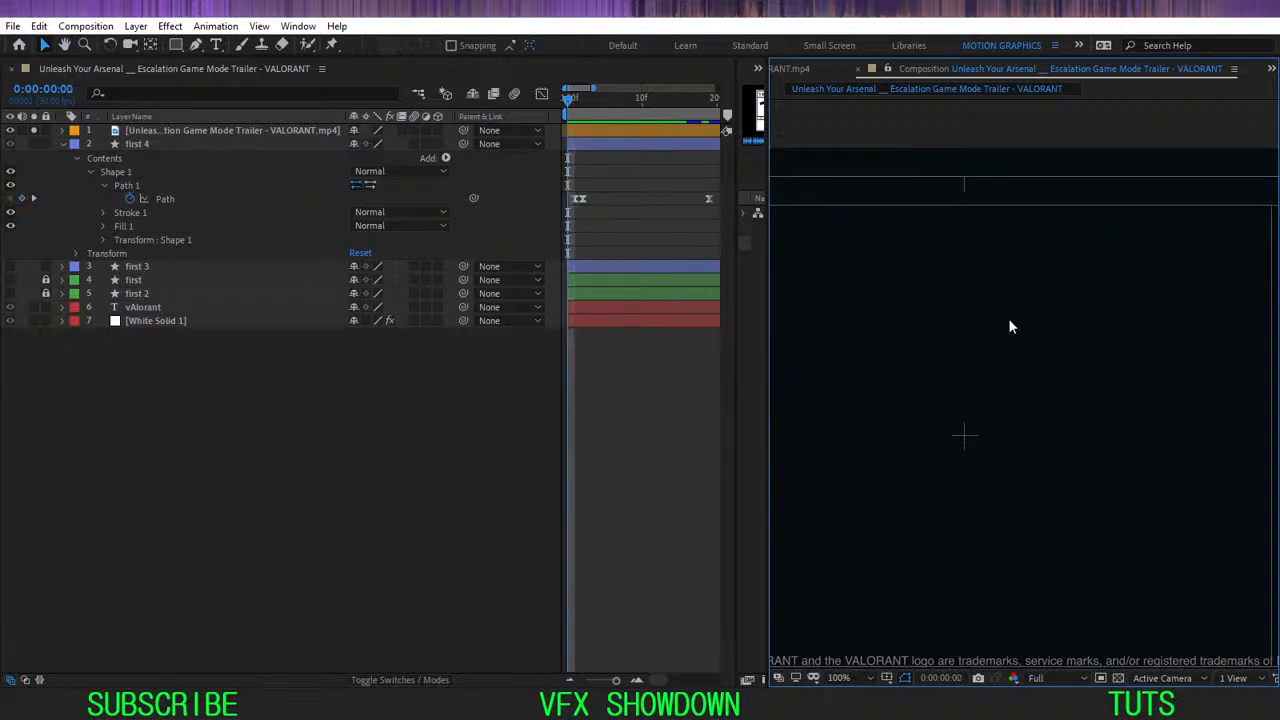
pyautogui.press('pagedown')
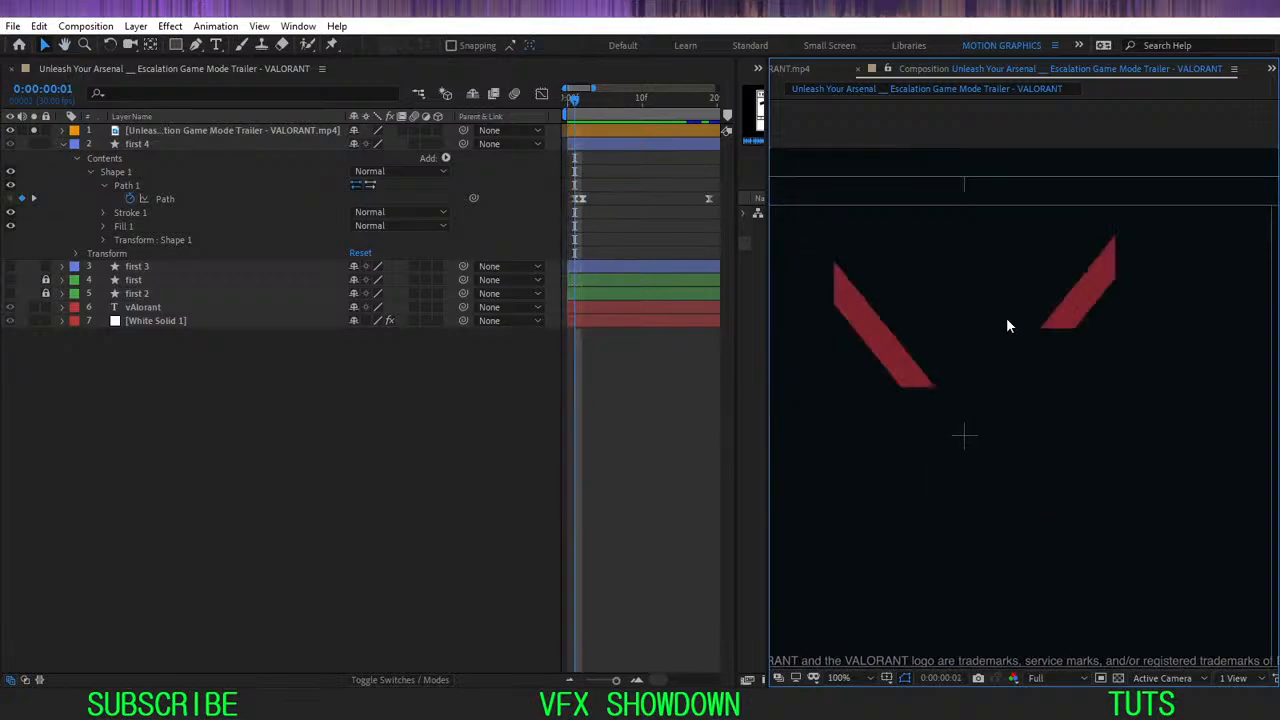
# - Unsolo the trailer layer and compare the first 4 bar with the trailer's second bar at frames 1 and 2
pyautogui.click(34, 130)
pyautogui.click(136, 146)
pyautogui.scroll(1, 1034, 316)
pyautogui.moveTo(1033, 315); pyautogui.dragTo(982, 364)
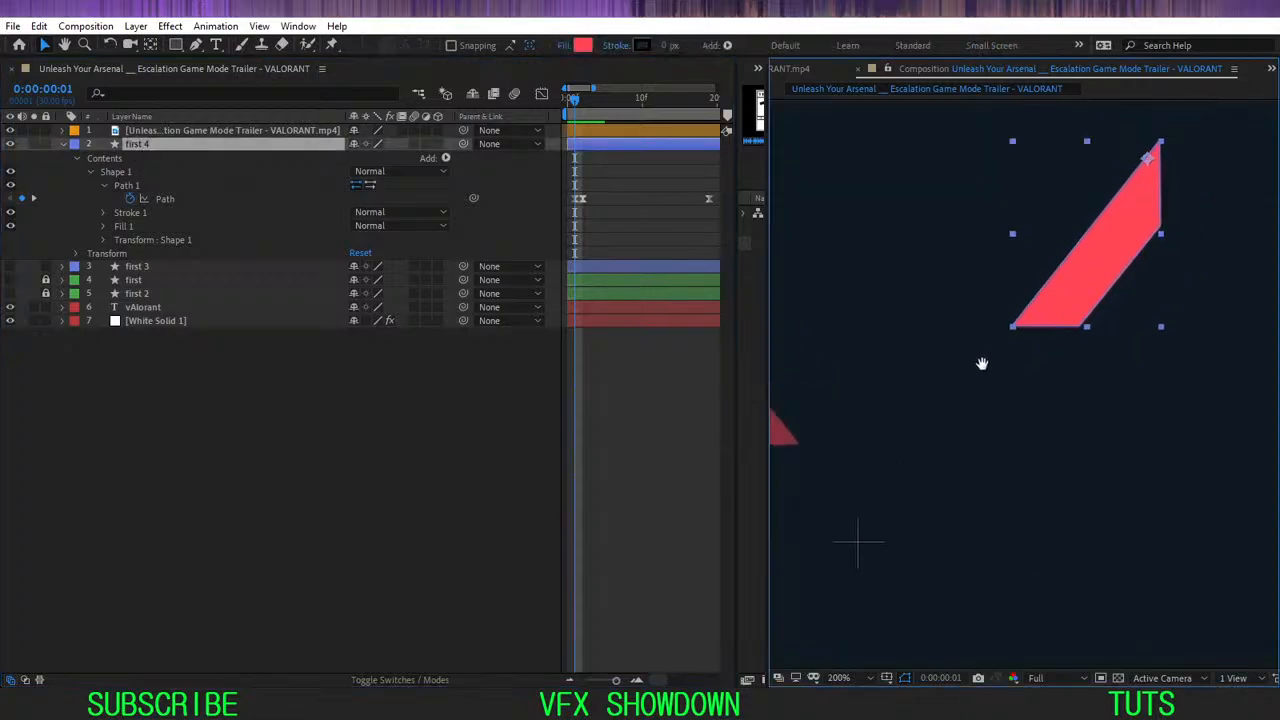
pyautogui.press('pagedown')
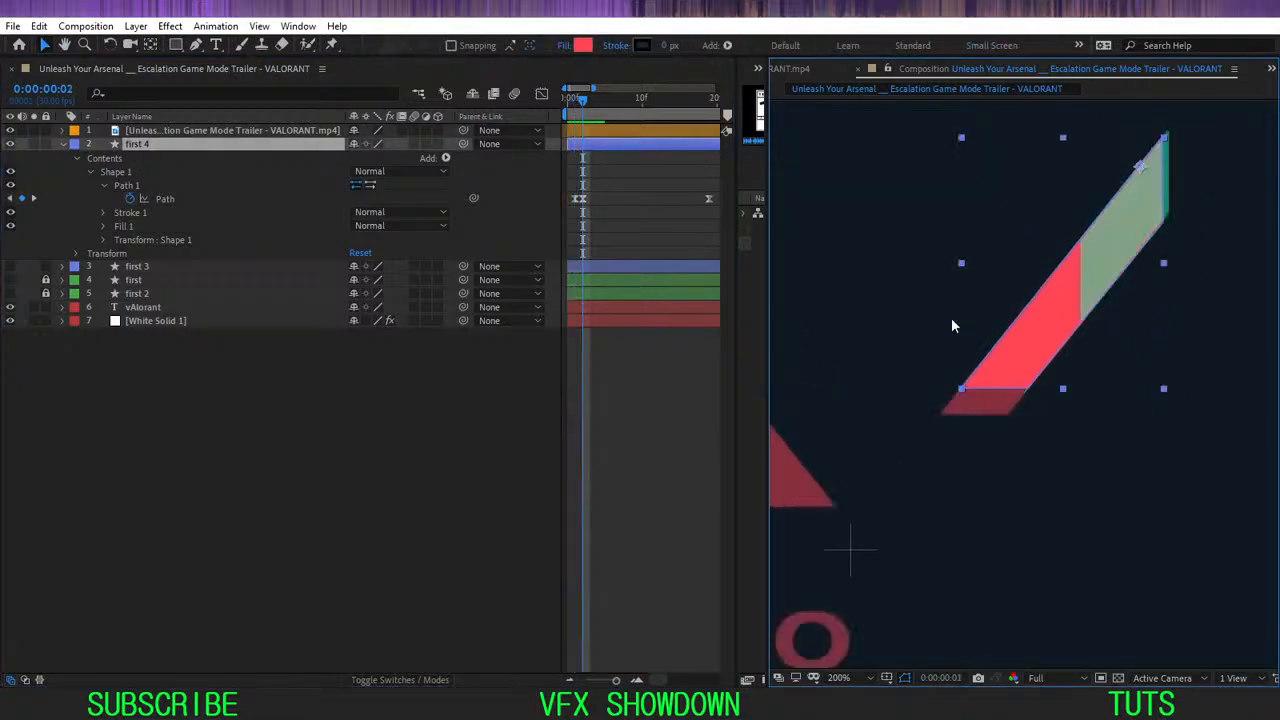
pyautogui.click(663, 377)
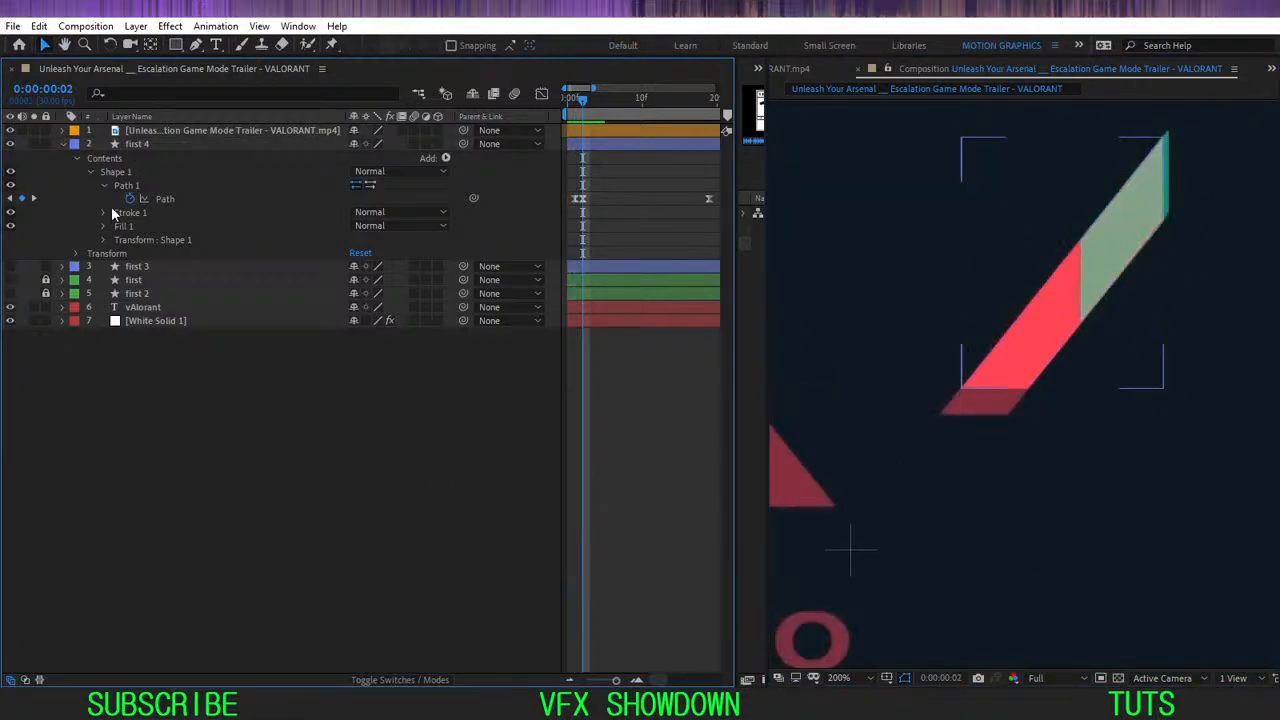
# - Select first 4's Path 1 and advance to its last path keyframe at frame 19, comparing the bar with the trailer
pyautogui.press('pagedown')
pyautogui.press('pagedown')
pyautogui.press('pagedown')
pyautogui.press('pagedown')
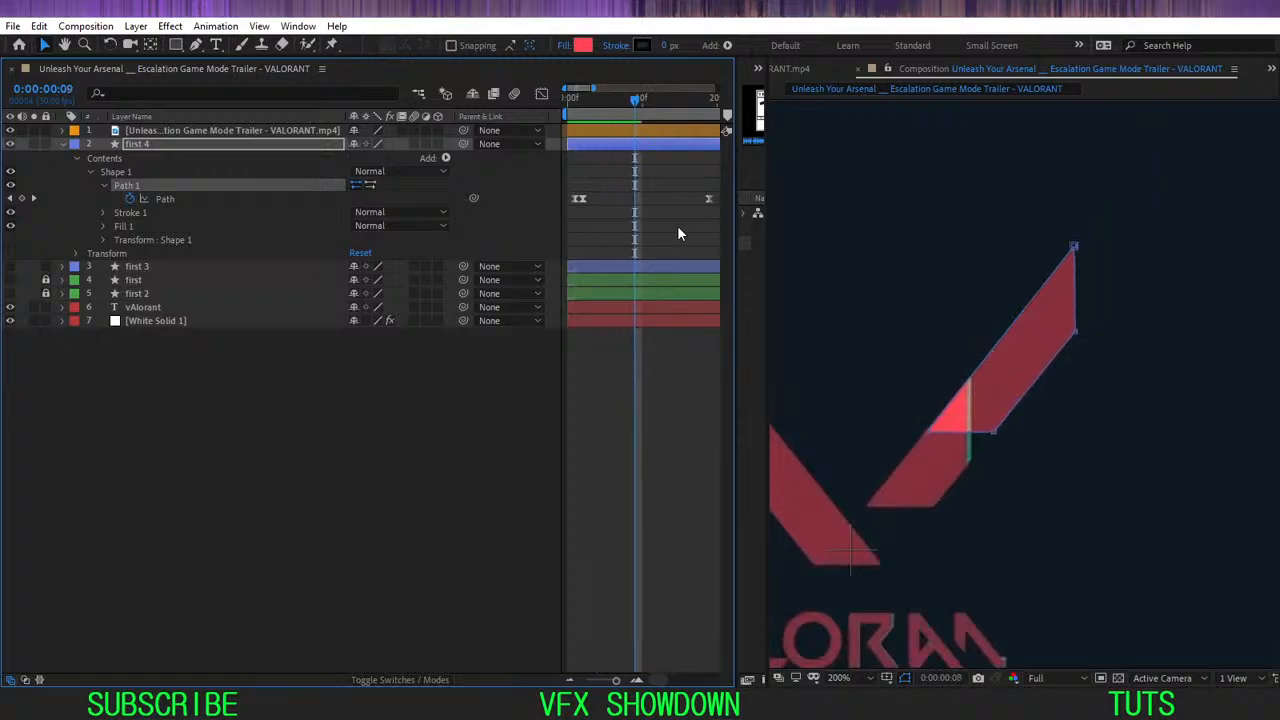
pyautogui.press('pagedown')
pyautogui.press('pagedown')
pyautogui.press('pagedown')
pyautogui.press('pagedown')
pyautogui.press('pagedown')
pyautogui.press('pagedown')
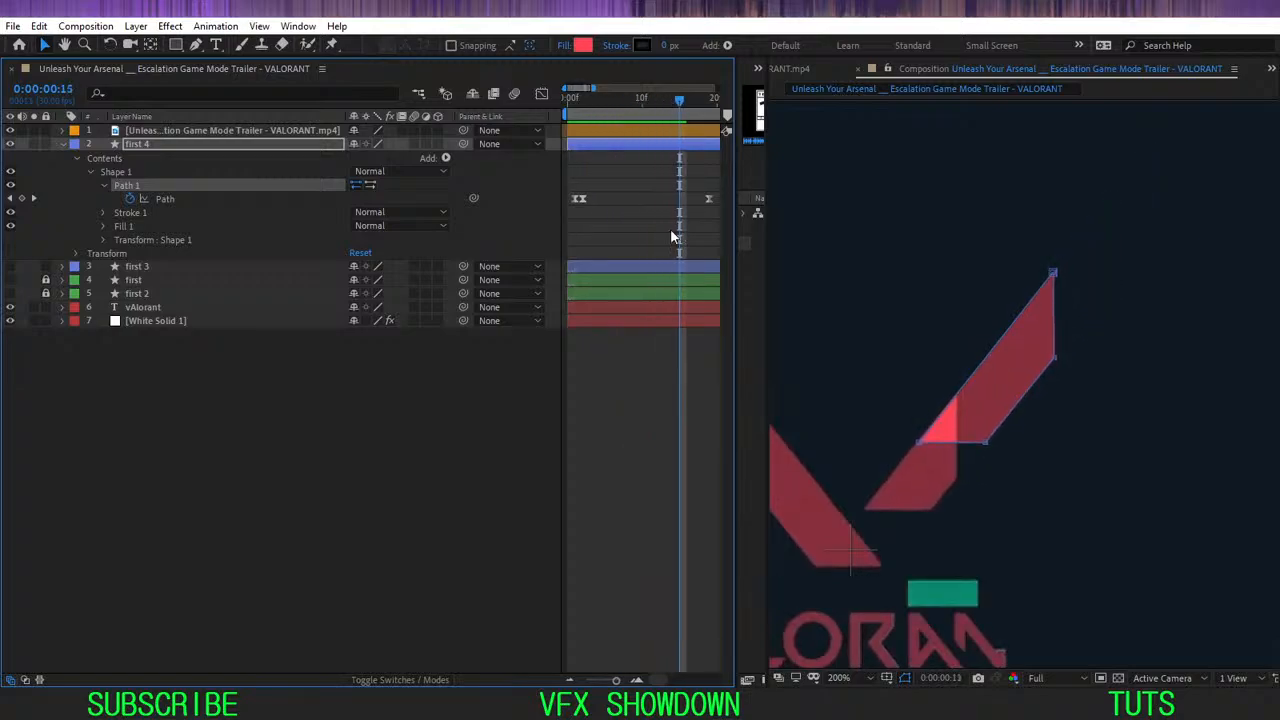
pyautogui.press('pagedown')
pyautogui.press('pagedown')
pyautogui.press('pagedown')
pyautogui.press('pagedown')
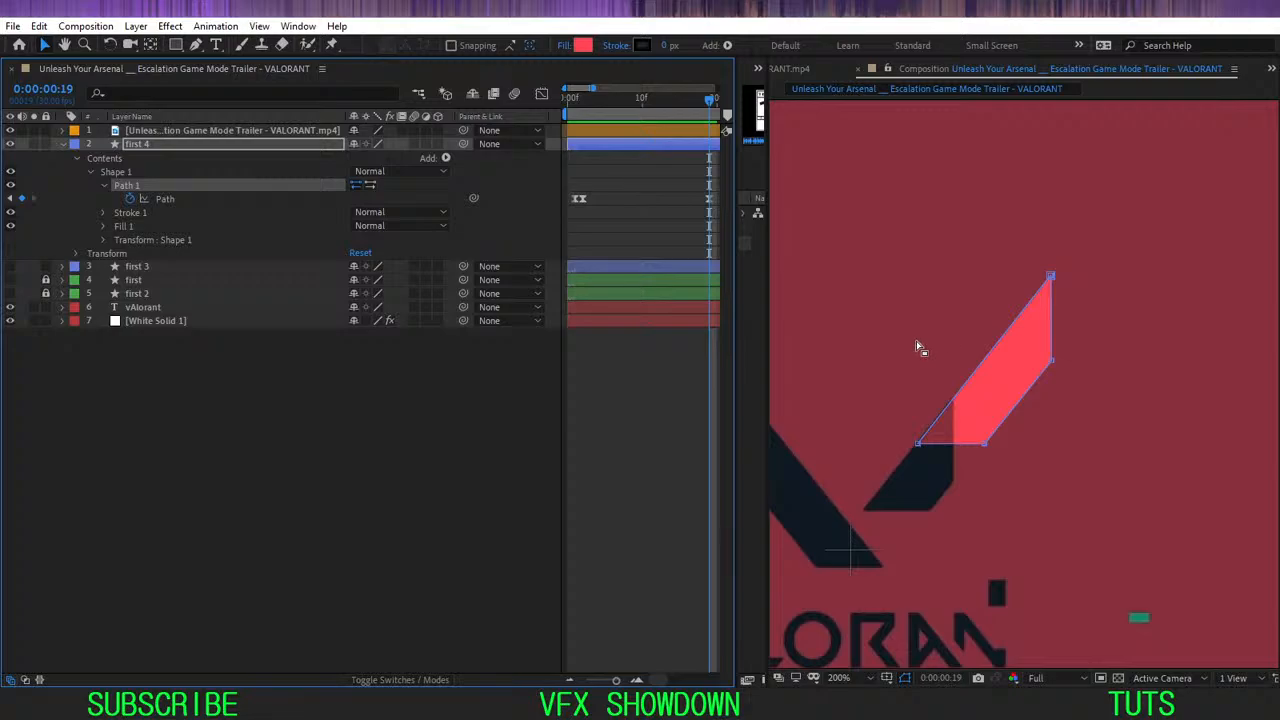
# - Move all of first 4's path points at frame 19 down along the diagonal so its lower-left corner meets the trailer bar's
pyautogui.moveTo(971, 355); pyautogui.dragTo(1010, 301)
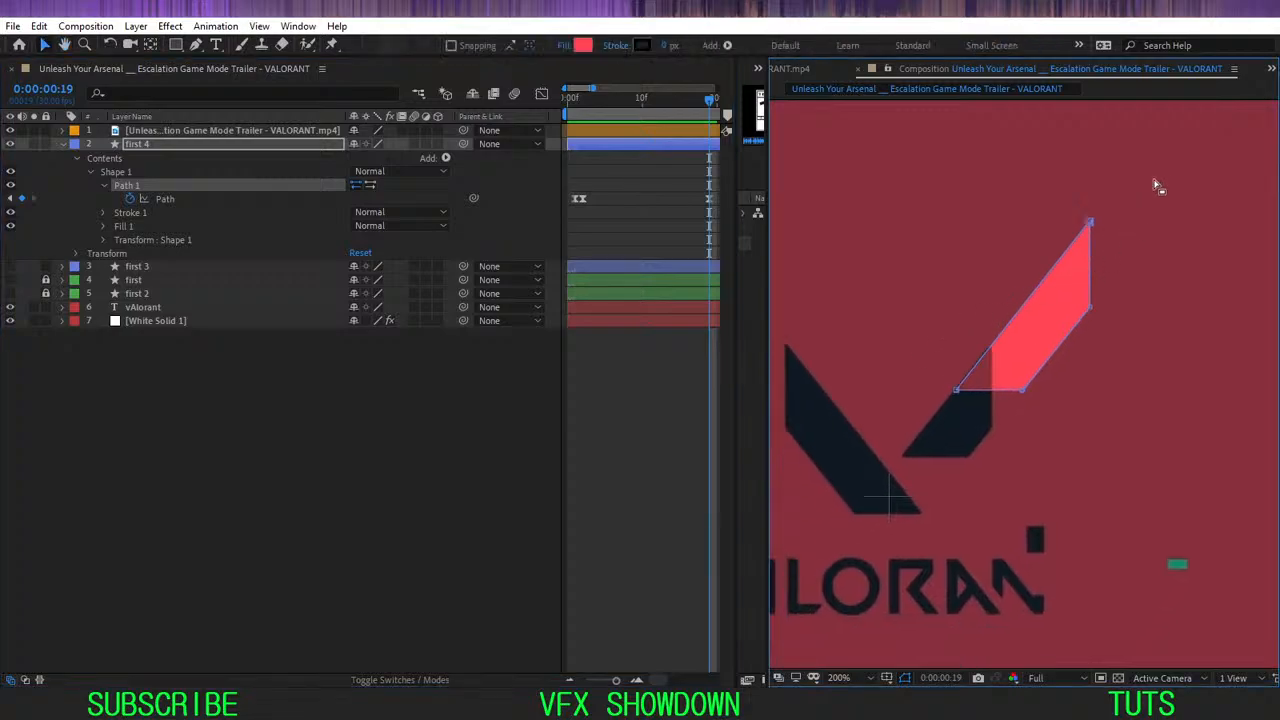
pyautogui.moveTo(1157, 175); pyautogui.dragTo(887, 490)
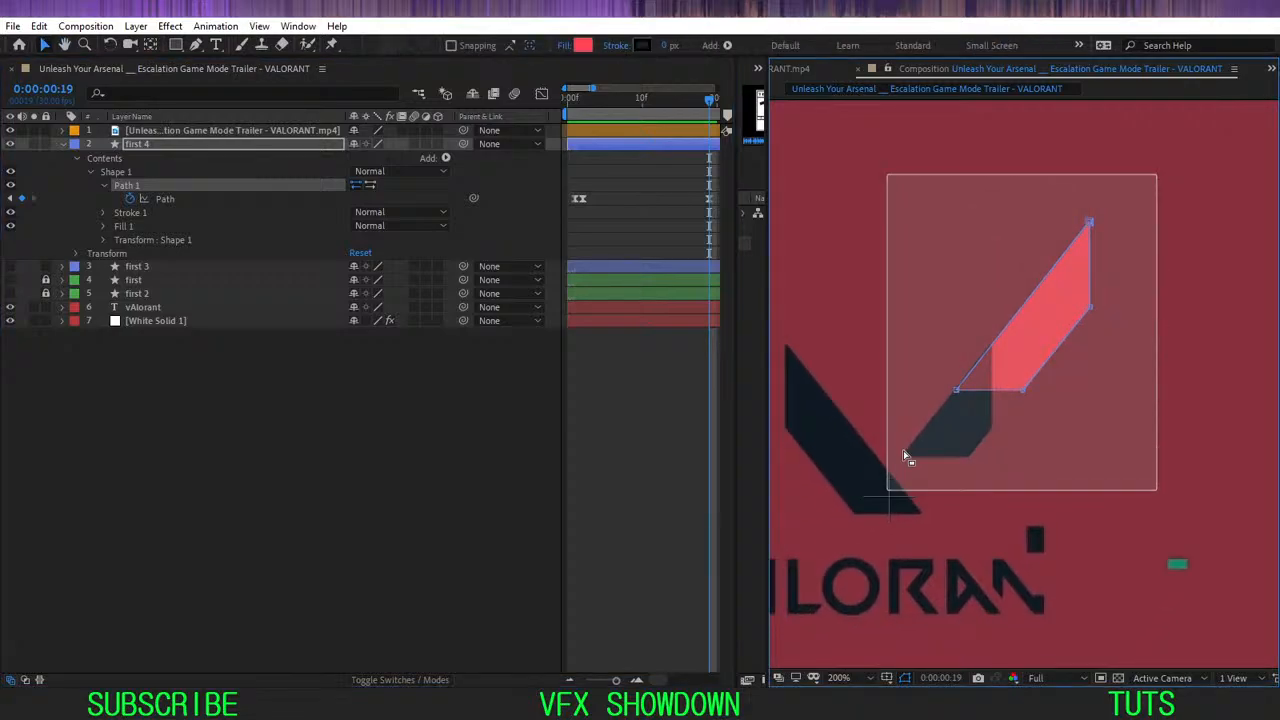
pyautogui.moveTo(957, 390); pyautogui.dragTo(903, 457)
pyautogui.scroll(1, 904, 463)
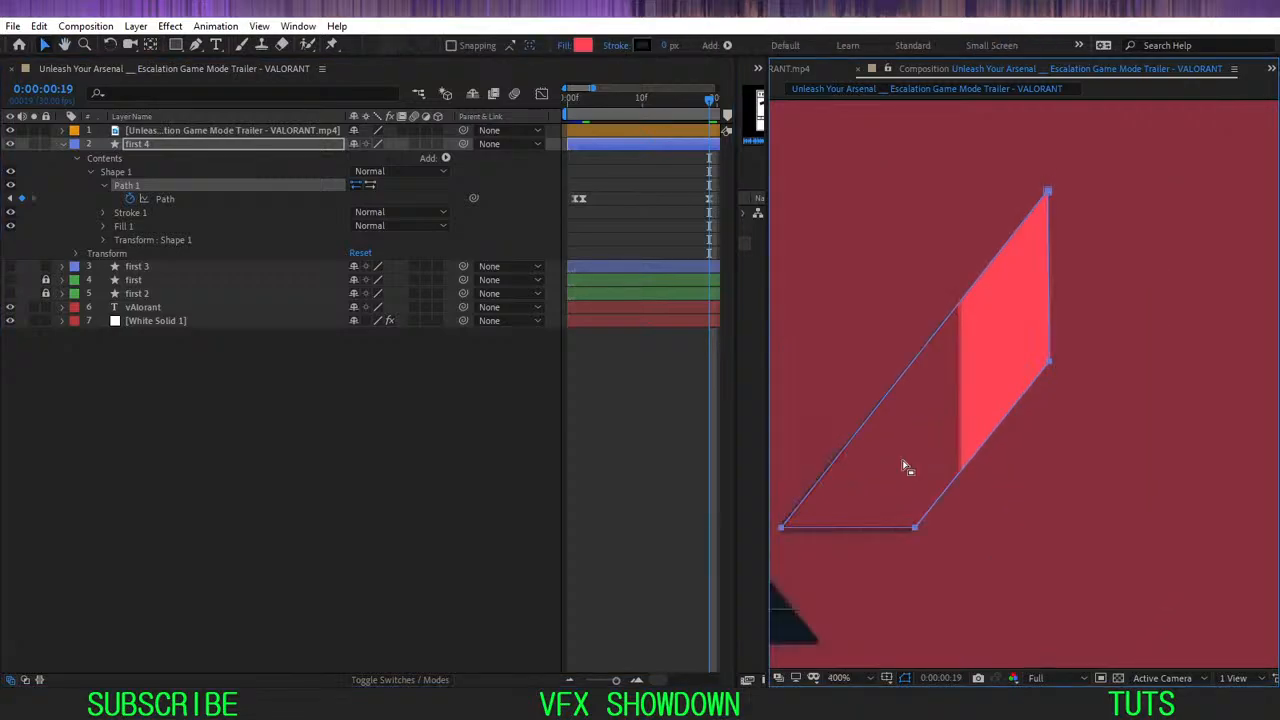
pyautogui.moveTo(812, 495); pyautogui.dragTo(909, 377)
pyautogui.scroll(1, 900, 385)
pyautogui.moveTo(861, 423); pyautogui.dragTo(927, 368)
pyautogui.scroll(1, 951, 368)
pyautogui.scroll(-3, 970, 314)
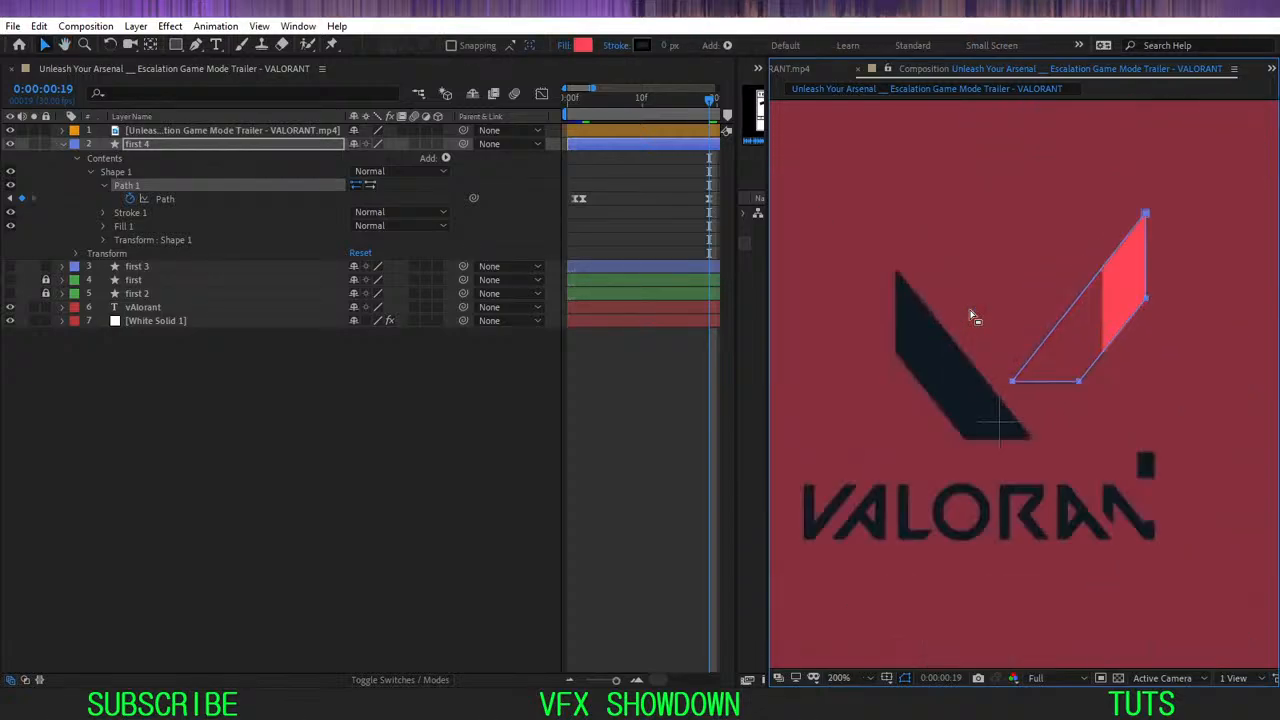
# - Shorten the first 4 bar at frame 19 by moving its two right-hand path points to the trailer bar's right edge
pyautogui.moveTo(1094, 283); pyautogui.dragTo(1051, 320)
pyautogui.click(616, 399)
pyautogui.click(125, 188)
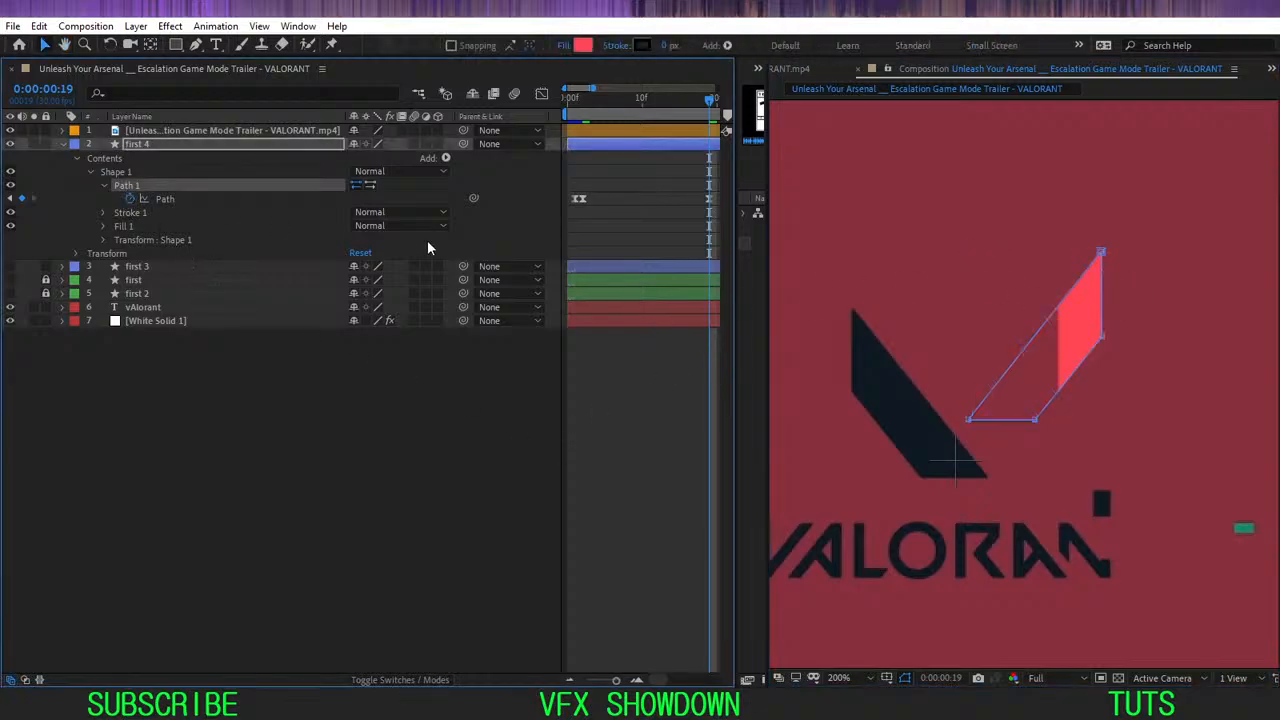
pyautogui.moveTo(1197, 232); pyautogui.dragTo(1074, 374)
pyautogui.moveTo(1102, 282); pyautogui.dragTo(1067, 341)
pyautogui.scroll(4, 1067, 341)
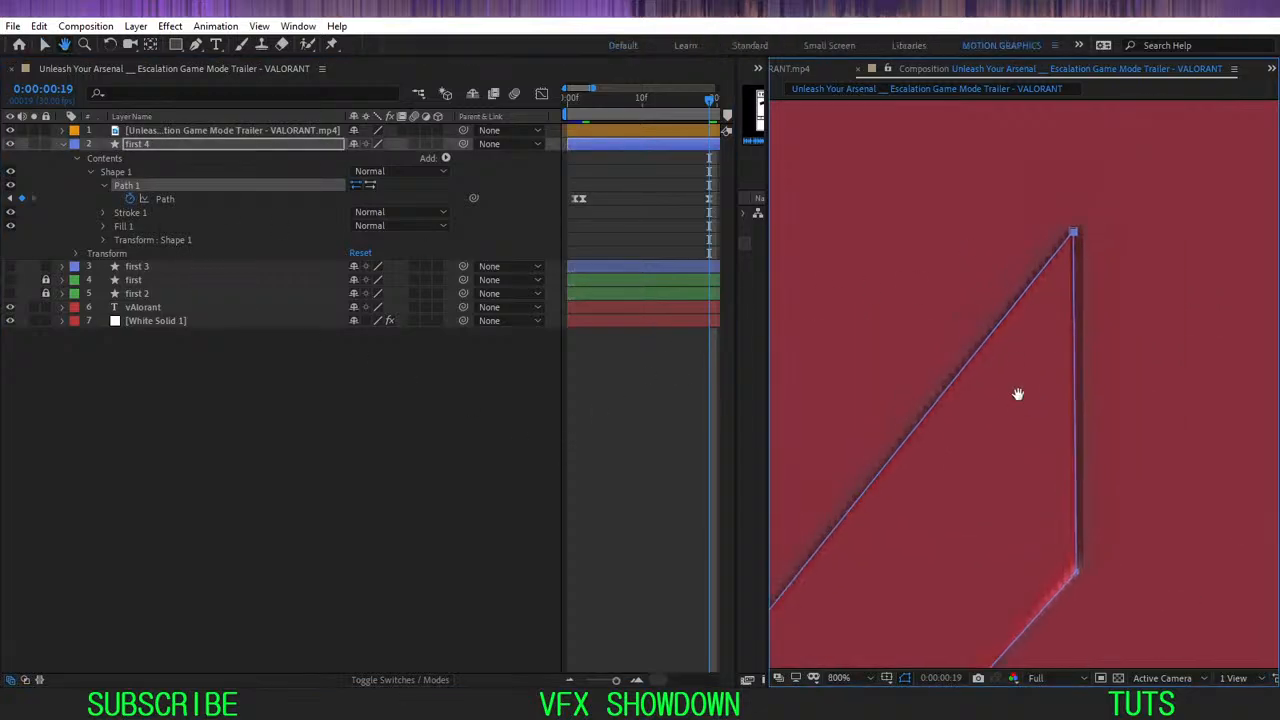
# - Fine-tune the first 4 path's top corner point against the trailer bar's tip and check the lower corners for alignment
pyautogui.moveTo(1054, 277); pyautogui.dragTo(988, 405)
pyautogui.moveTo(1043, 254)
pyautogui.mouseDown()
pyautogui.moveTo(1073, 268)
pyautogui.moveTo(1010, 323)
pyautogui.moveTo(1051, 245)
pyautogui.mouseUp()
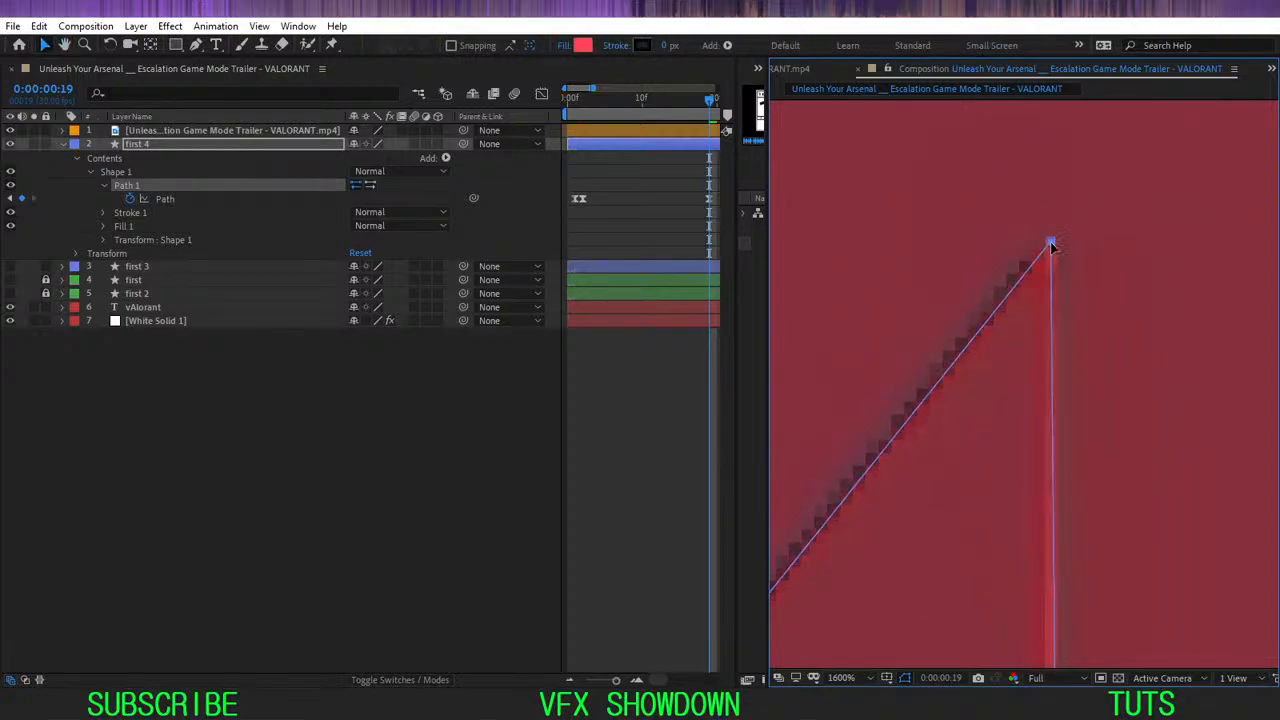
pyautogui.press(',')
pyautogui.press(',')
pyautogui.moveTo(910, 502); pyautogui.dragTo(1012, 328)
pyautogui.scroll(1, 1000, 355)
pyautogui.moveTo(1149, 445); pyautogui.dragTo(847, 404)
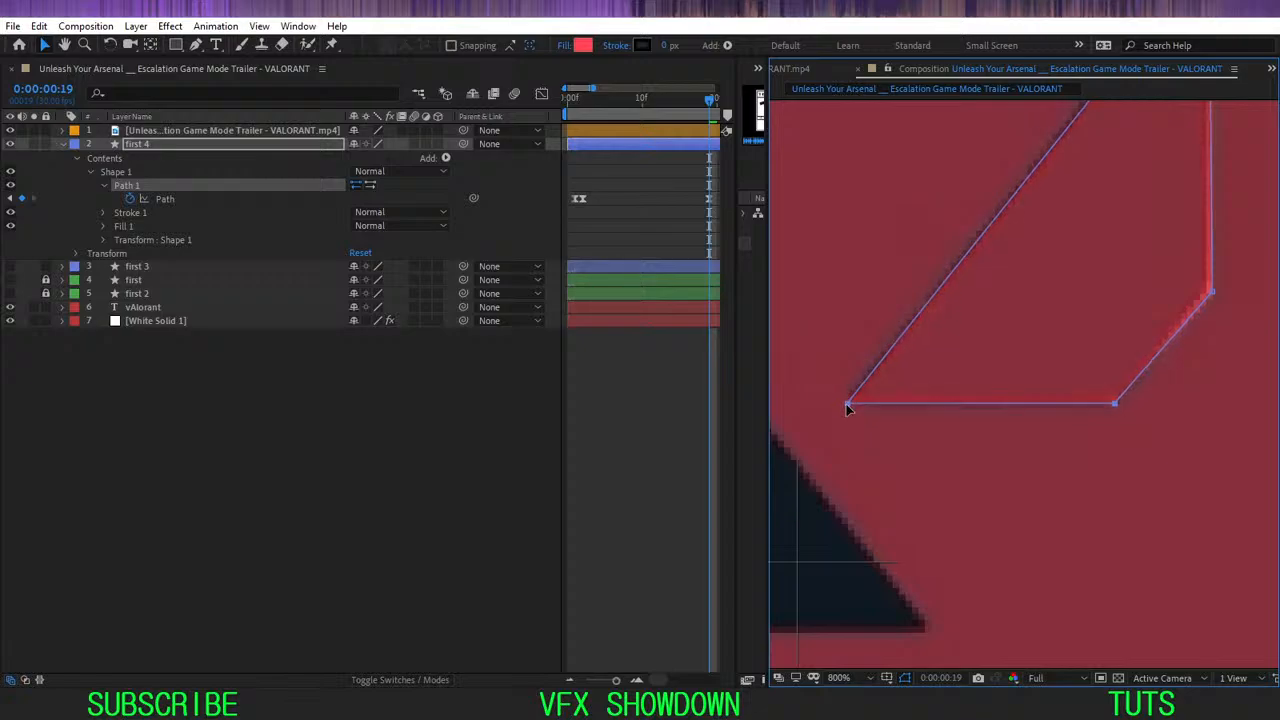
pyautogui.click(941, 273)
pyautogui.scroll(-2, 942, 275)
pyautogui.moveTo(948, 314); pyautogui.dragTo(978, 304)
pyautogui.click(510, 455)
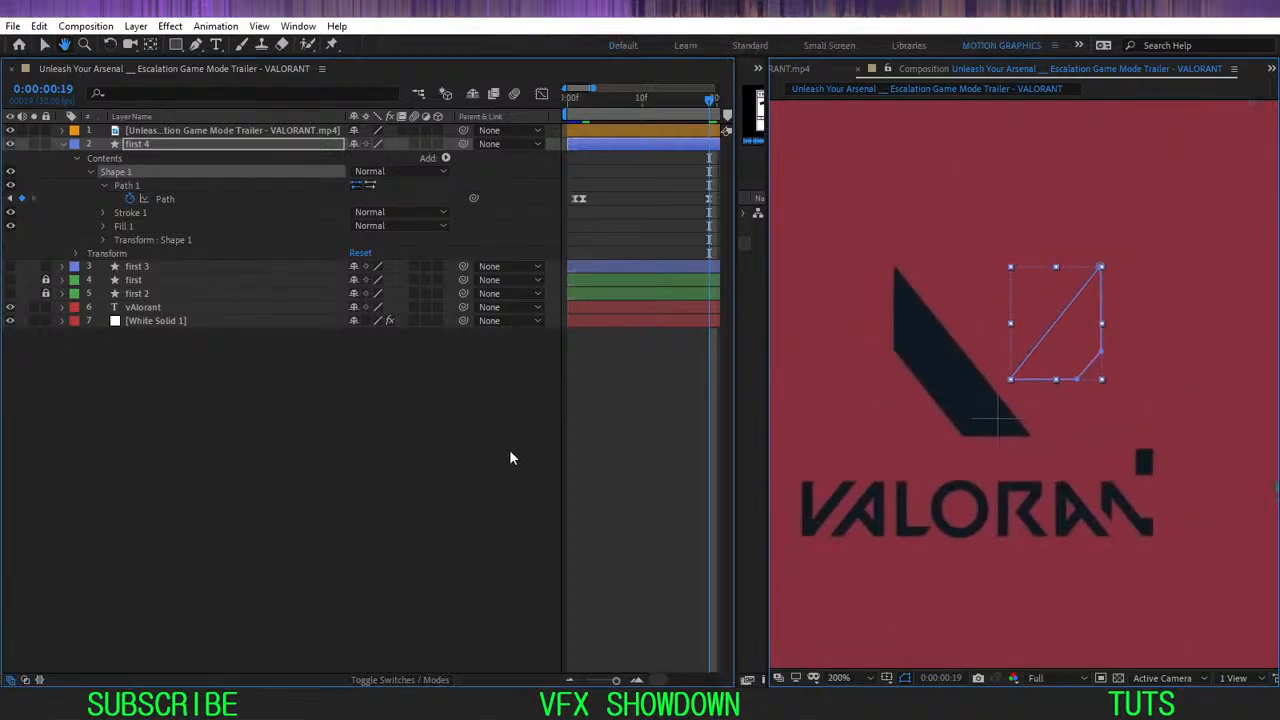
# - Hide the trailer layer and play back the first 4 bar animation from frame 0
pyautogui.click(10, 131)
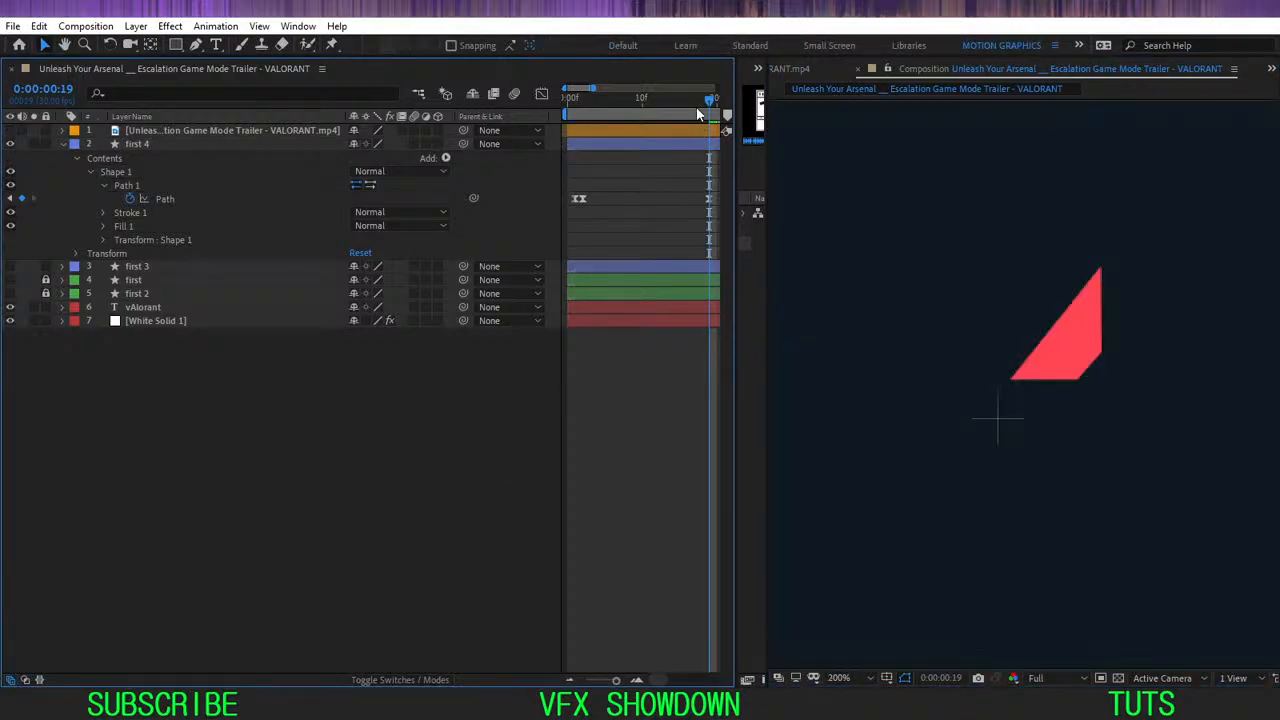
pyautogui.moveTo(700, 104); pyautogui.dragTo(498, 286)
pyautogui.scroll(-1, 948, 311)
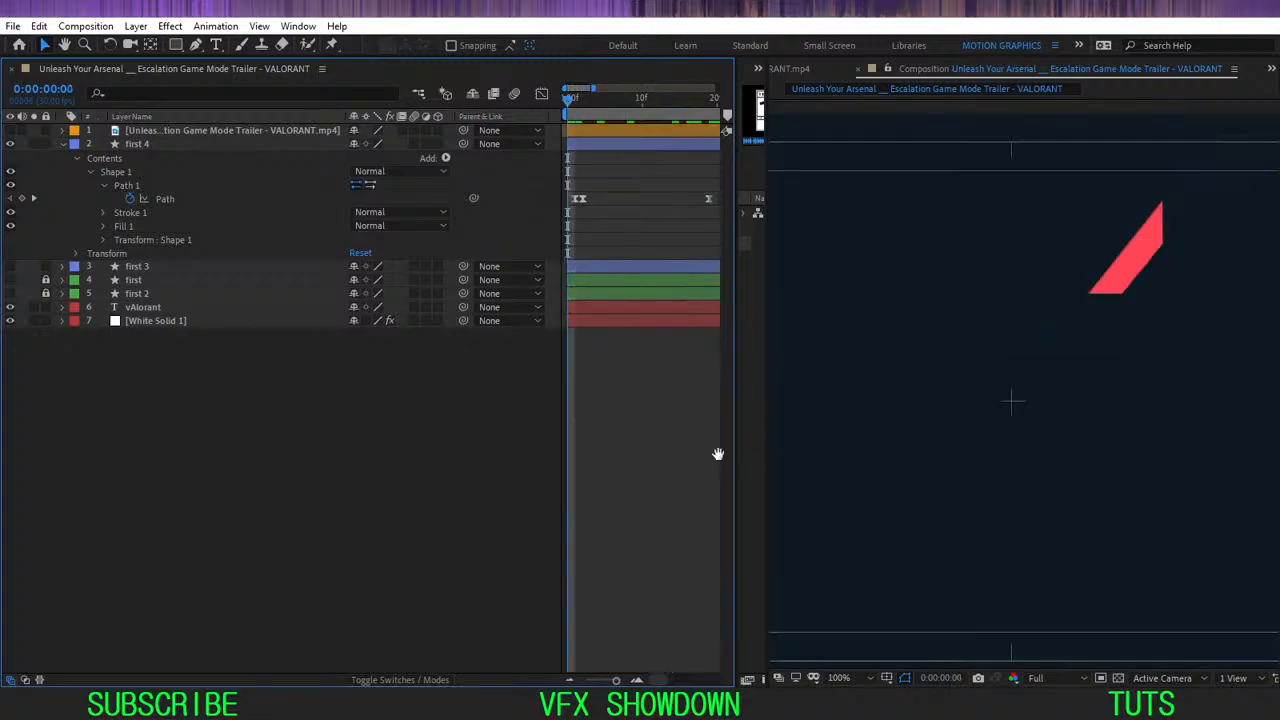
pyautogui.press('space')
pyautogui.press('space')
pyautogui.moveTo(640, 102); pyautogui.dragTo(112, 150)
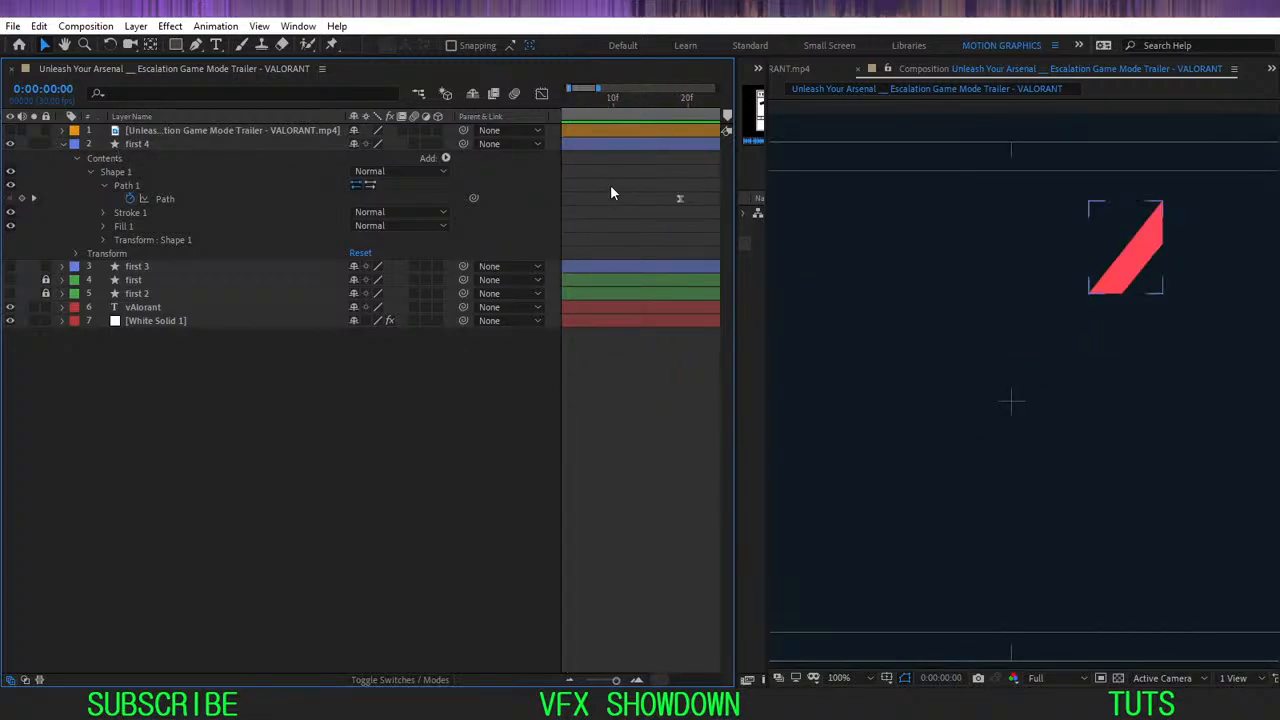
pyautogui.press(';')
pyautogui.press('space')
pyautogui.press('space')
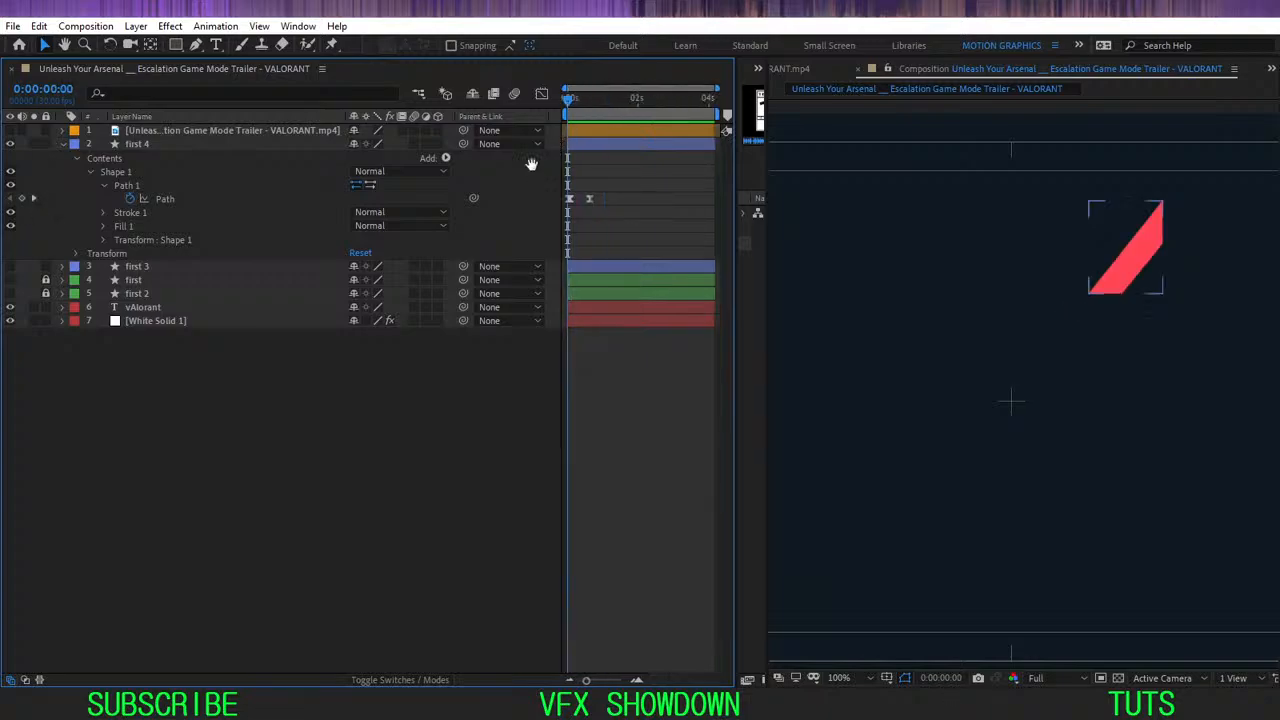
pyautogui.press('space')
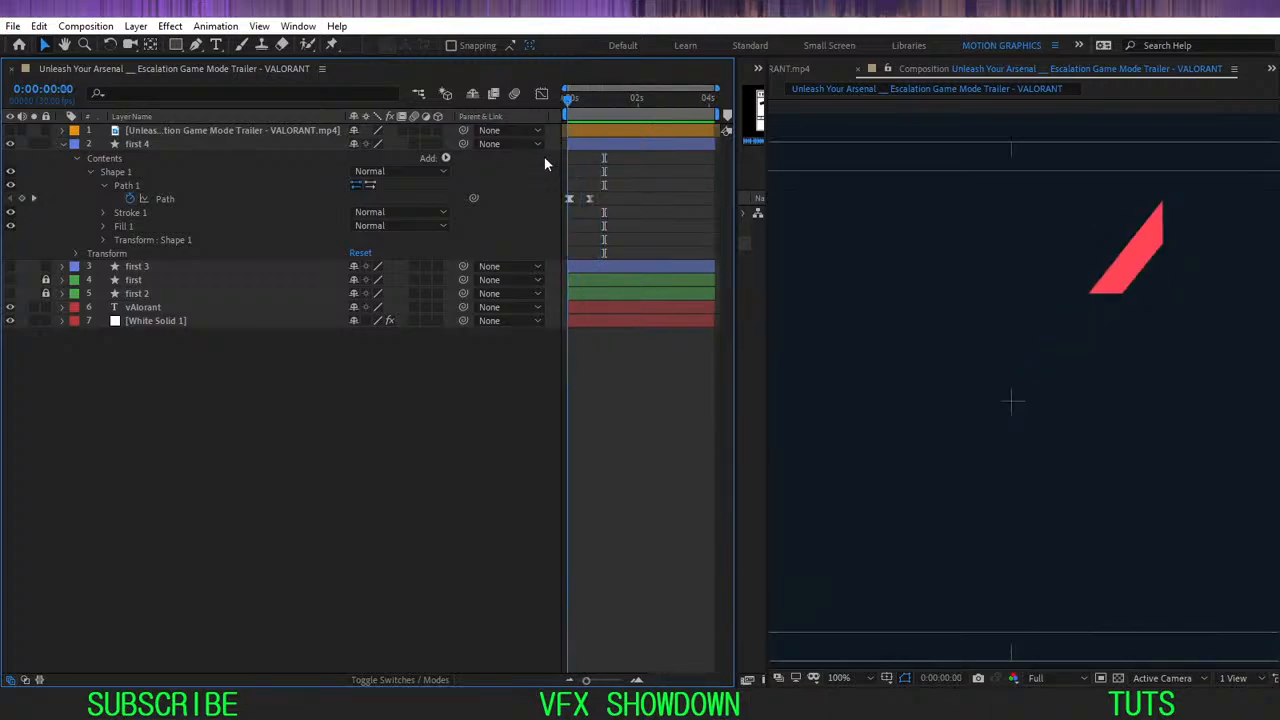
# - Collapse the first 4 layer's properties and delete the first 3 layer
pyautogui.click(63, 145)
pyautogui.click(141, 156)
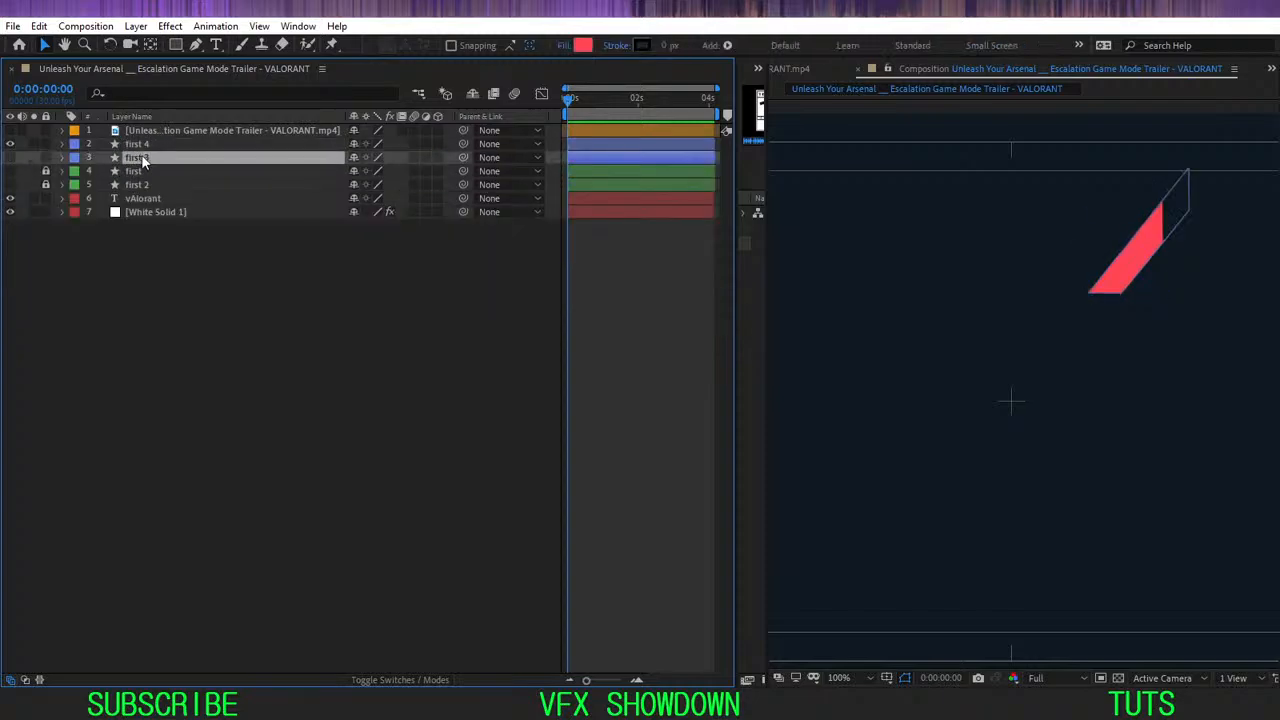
pyautogui.press('Delete')
# - Duplicate the first 4 layer and place the duplicate directly beneath it in the layer stack
pyautogui.click(140, 146)
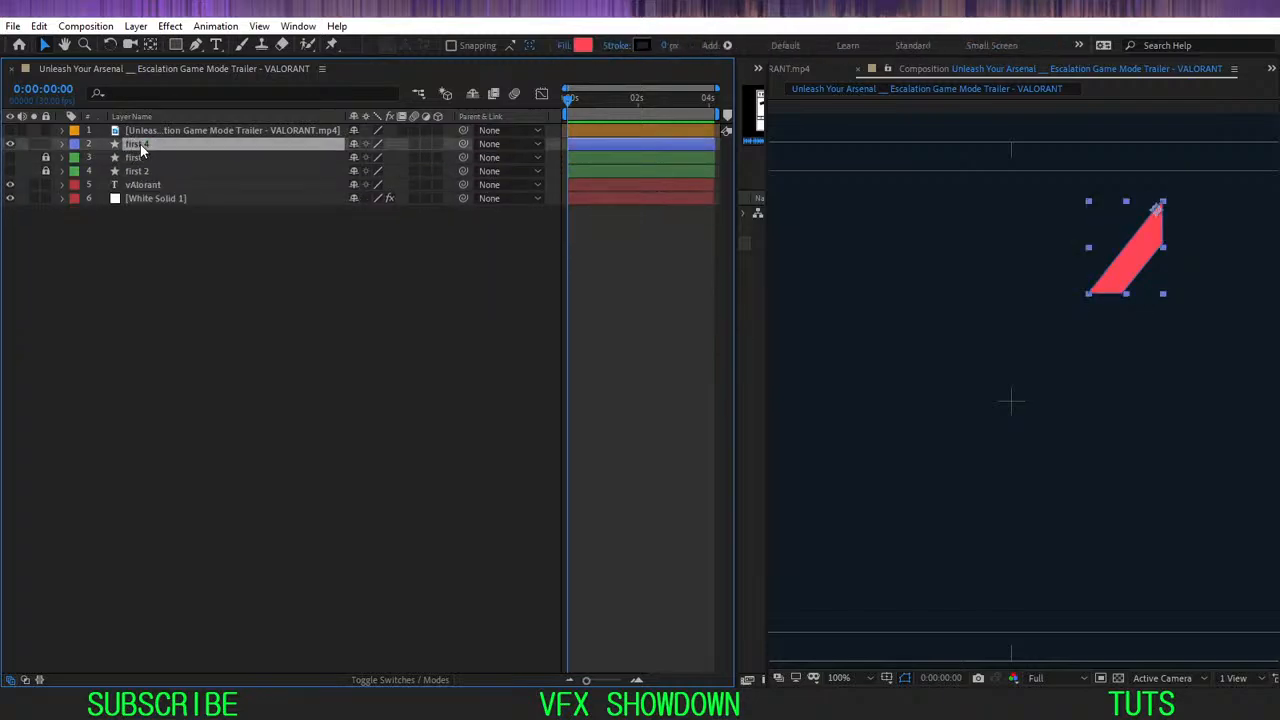
pyautogui.hotkey('ctrl', 'd')
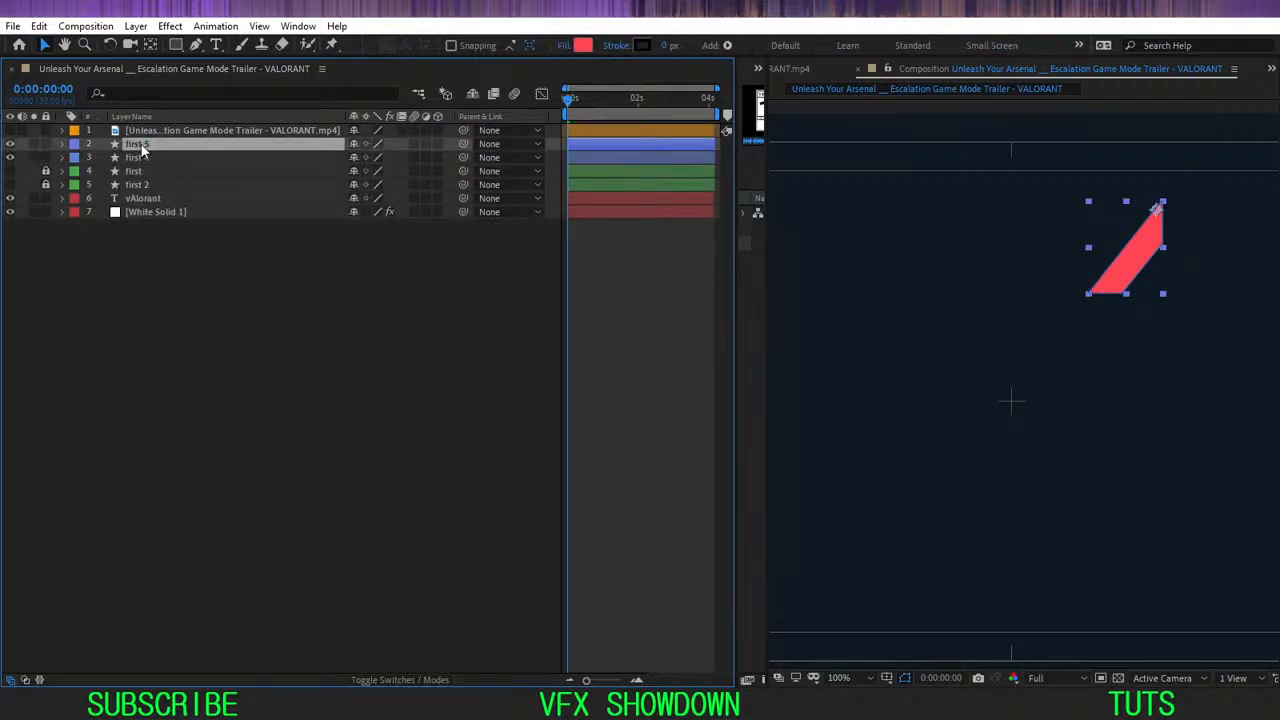
pyautogui.moveTo(141, 144); pyautogui.dragTo(134, 170)
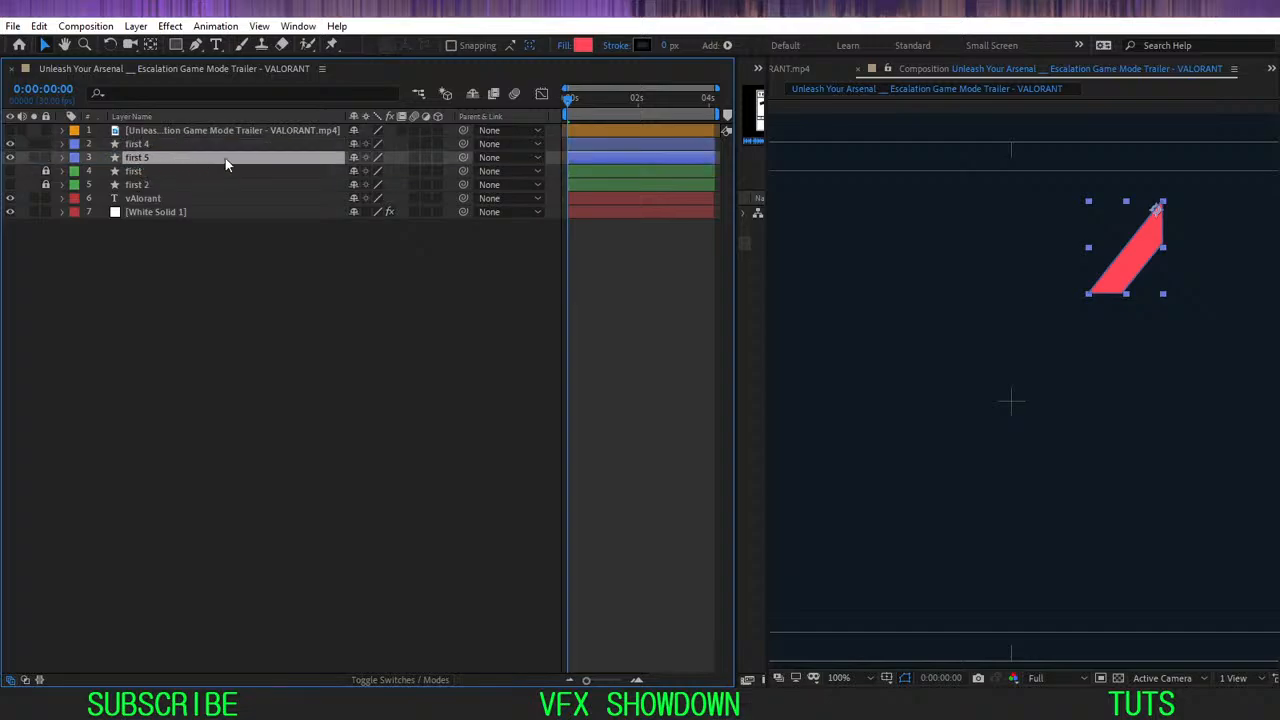
# - Change the first 5 layer's fill colour to turquoise, keeping it a solid fill
pyautogui.click(562, 46)
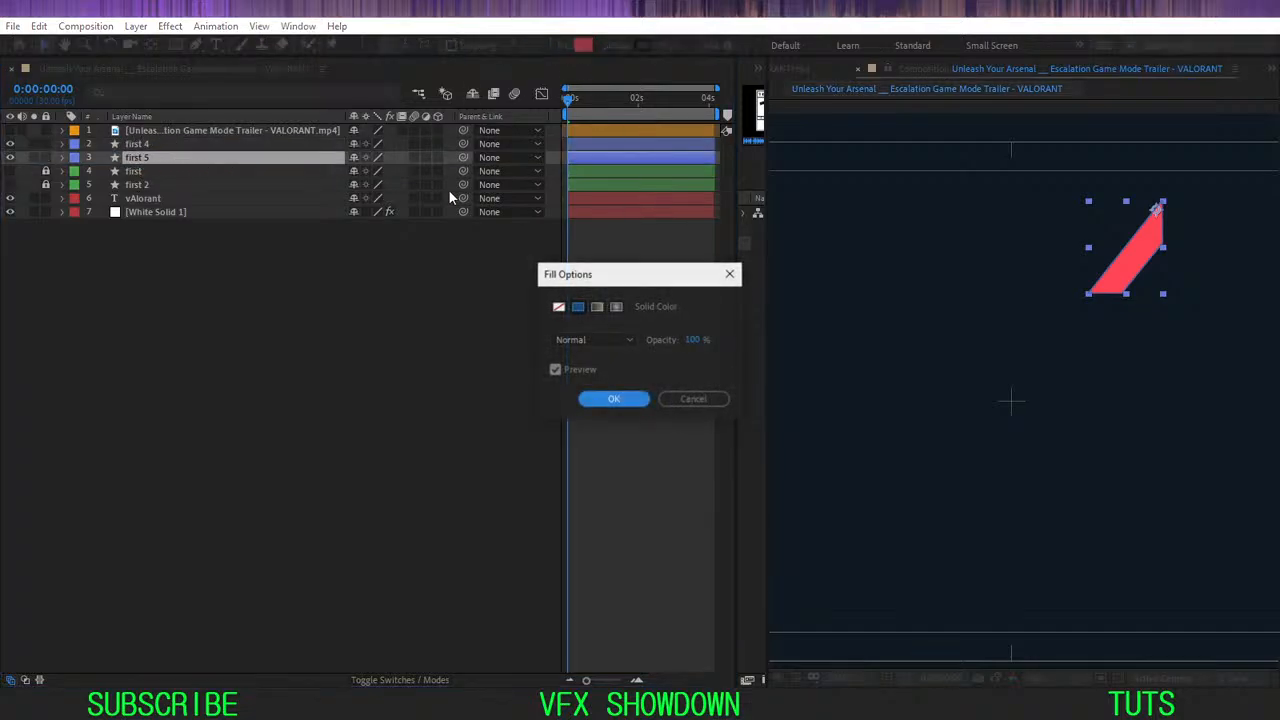
pyautogui.click(613, 399)
pyautogui.click(580, 46)
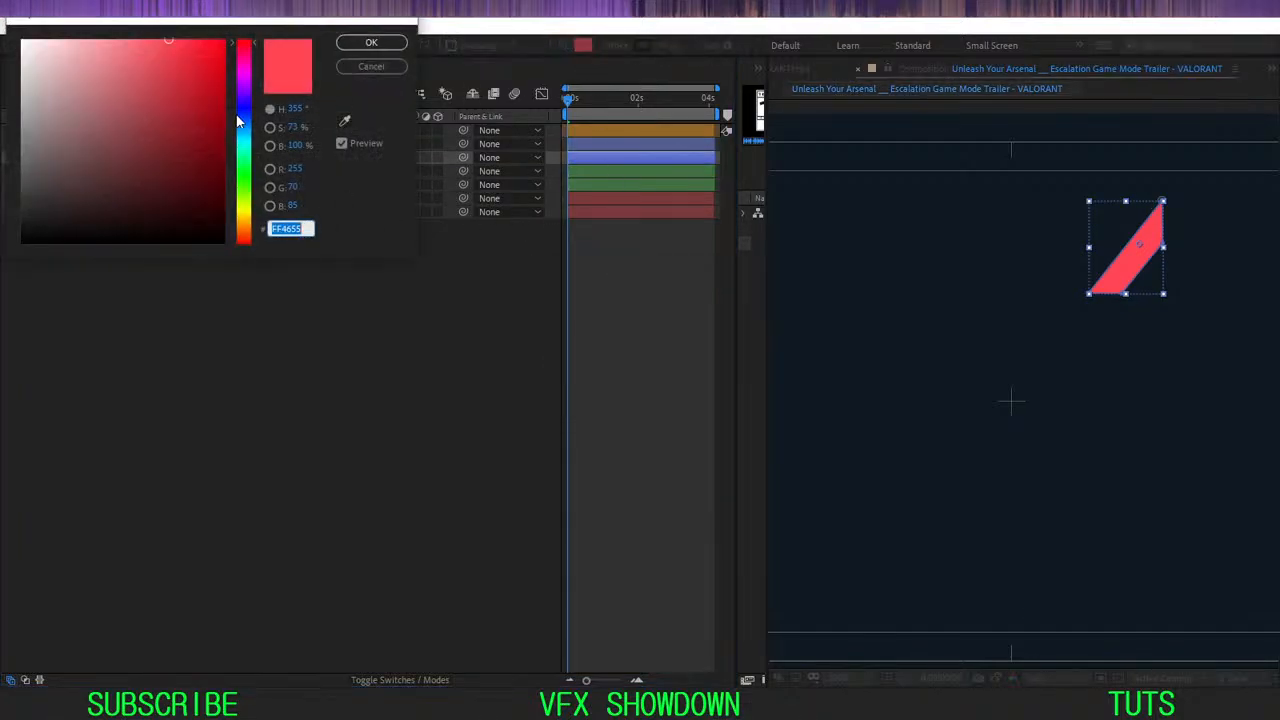
pyautogui.click(243, 145)
pyautogui.click(371, 42)
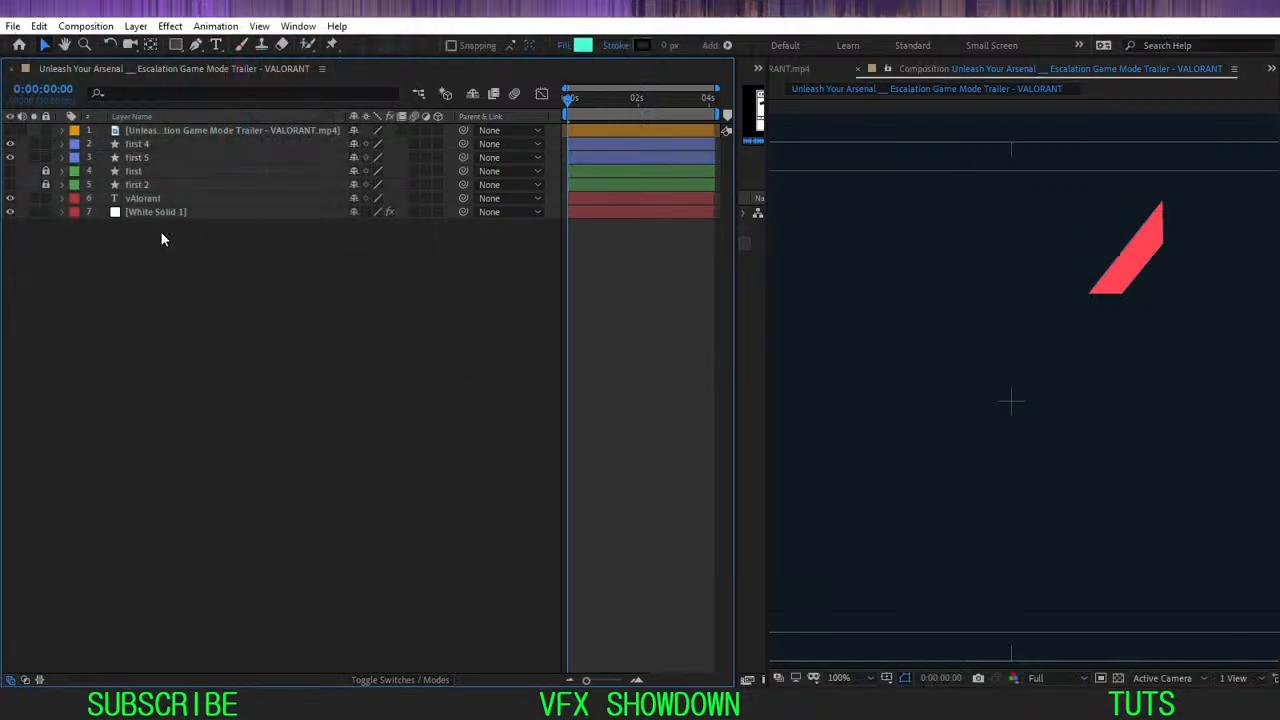
# - Reveal first 5's keyframed Path property and briefly preview the layered bars
pyautogui.click(148, 158)
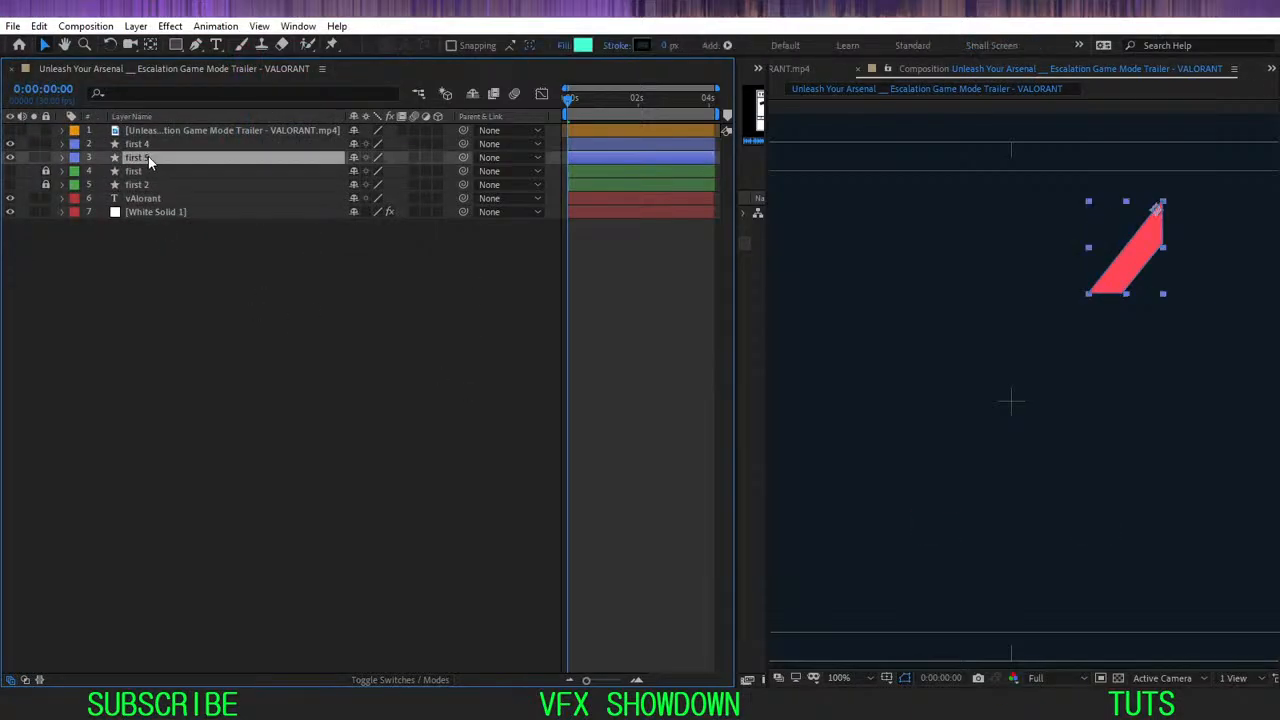
pyautogui.press('u')
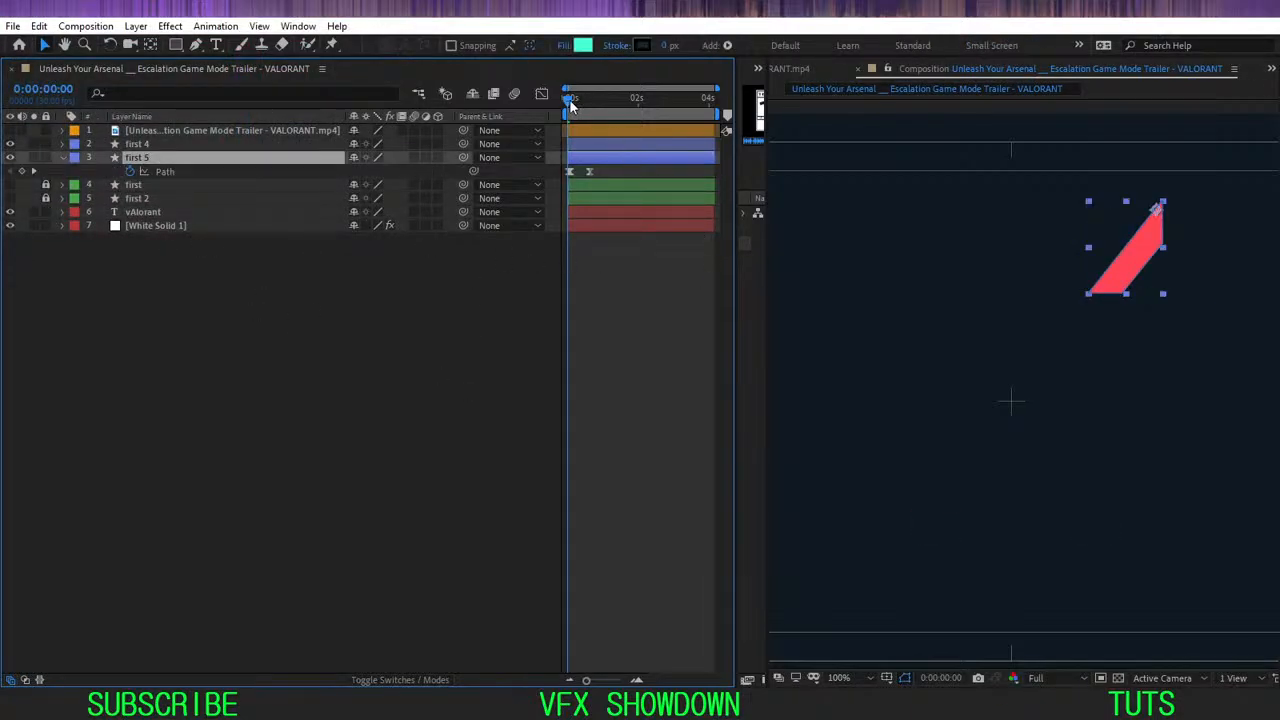
pyautogui.press('space')
pyautogui.press('space')
# - Show and solo the trailer footage layer, magnifying the composition to 200% around the logo's second bar
pyautogui.click(11, 130)
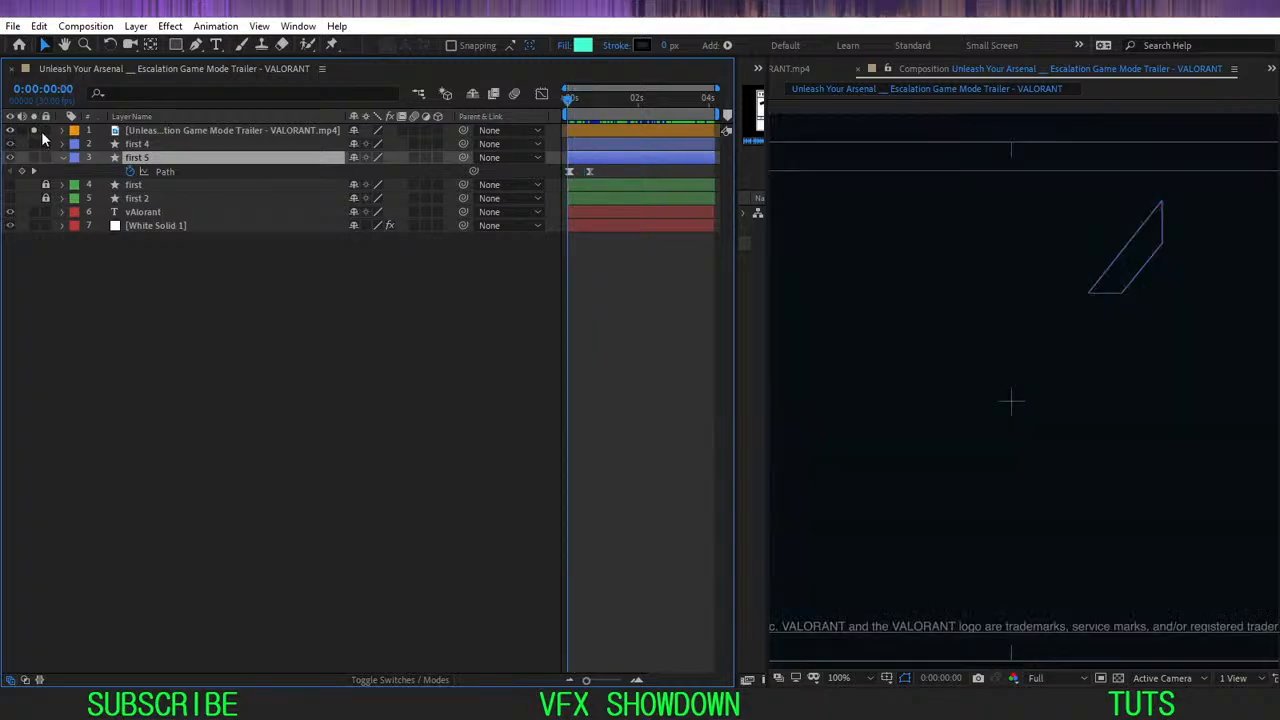
pyautogui.moveTo(572, 98); pyautogui.dragTo(571, 109)
pyautogui.click(520, 275)
pyautogui.scroll(1, 1068, 222)
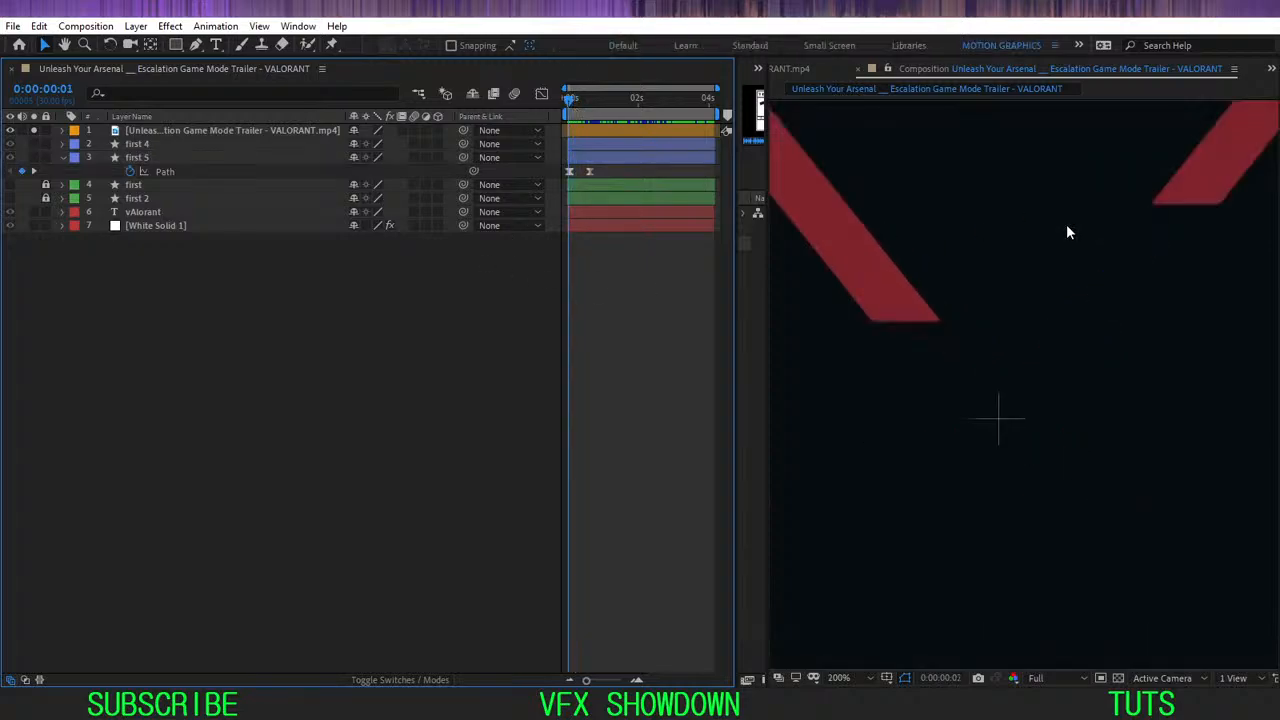
pyautogui.moveTo(1073, 249); pyautogui.dragTo(986, 351)
pyautogui.press('pagedown')
pyautogui.press('pagedown')
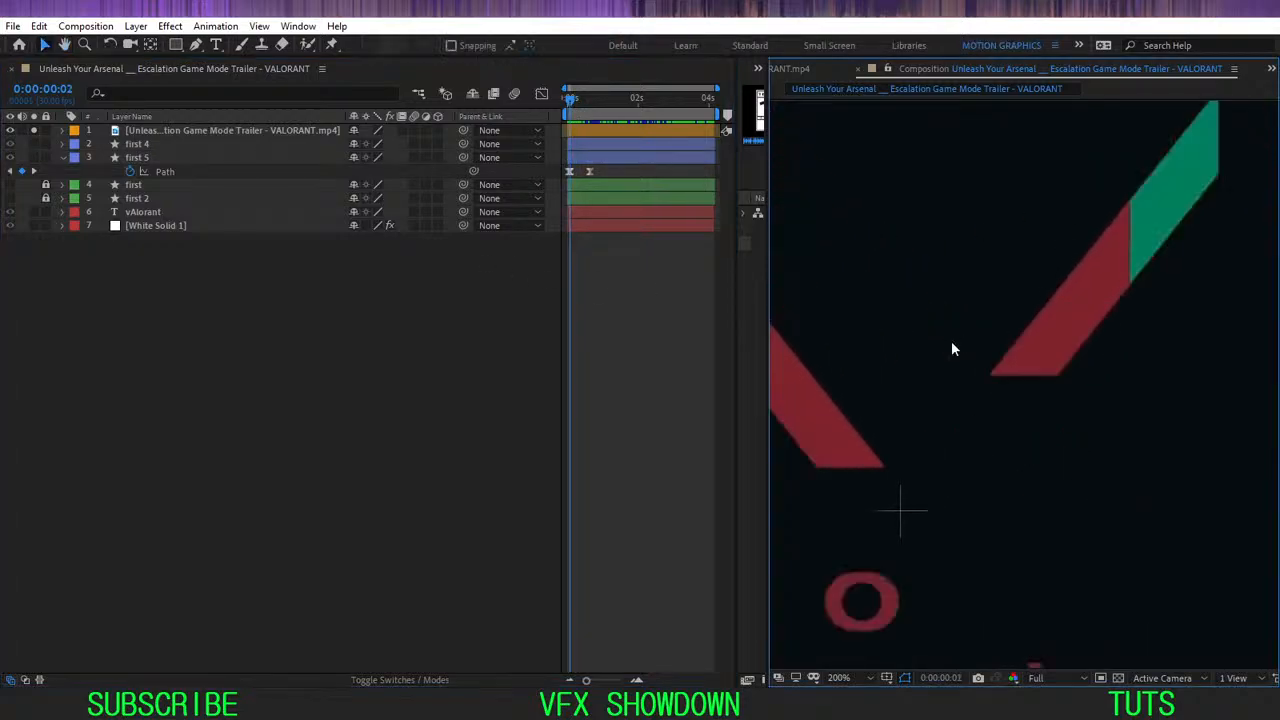
# - Examine frame by frame how the trailer's second bar splits into red and turquoise over the opening frames
pyautogui.press('pageup')
pyautogui.press('pageup')
pyautogui.press('pagedown')
pyautogui.press('pageup')
pyautogui.press('pagedown')
pyautogui.press('pageup')
pyautogui.press('pagedown')
pyautogui.press('=')
pyautogui.press('=')
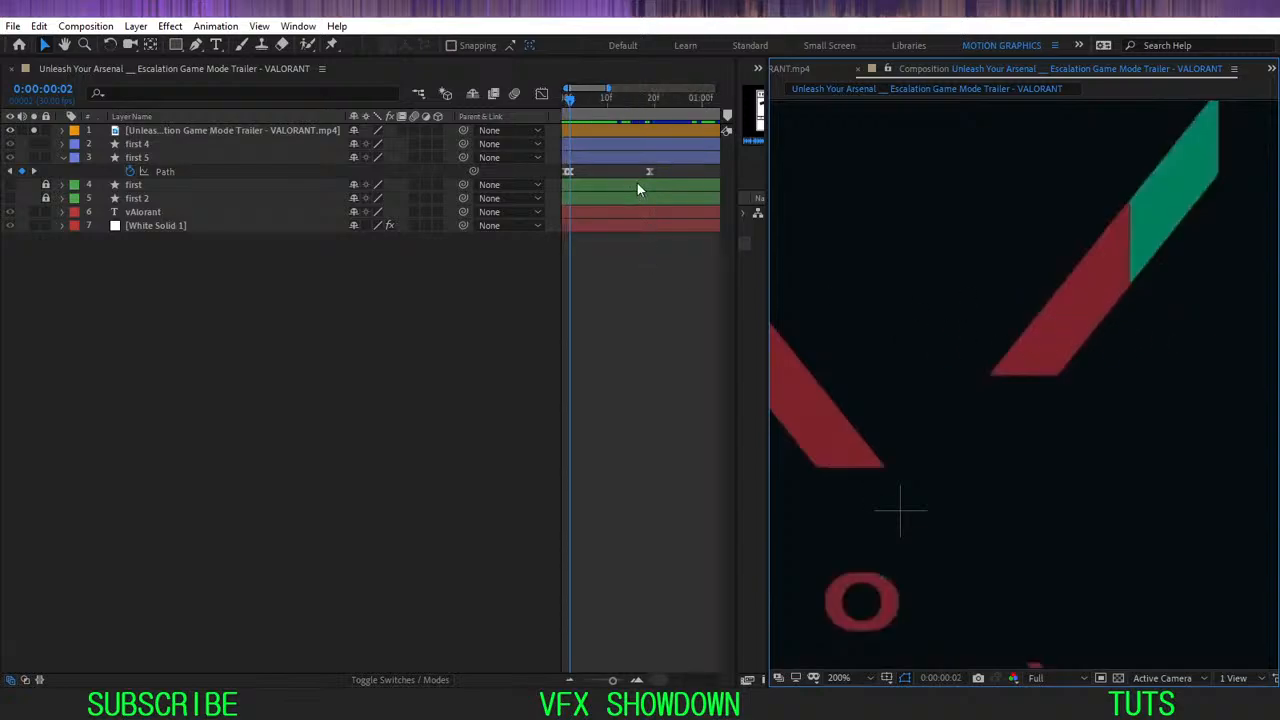
# - Compare the first 4 and first 5 outlines with the trailer bar at frame 2 and inspect first 5's Path properties
pyautogui.moveTo(639, 188); pyautogui.dragTo(702, 201)
pyautogui.press('v')
pyautogui.click(128, 158)
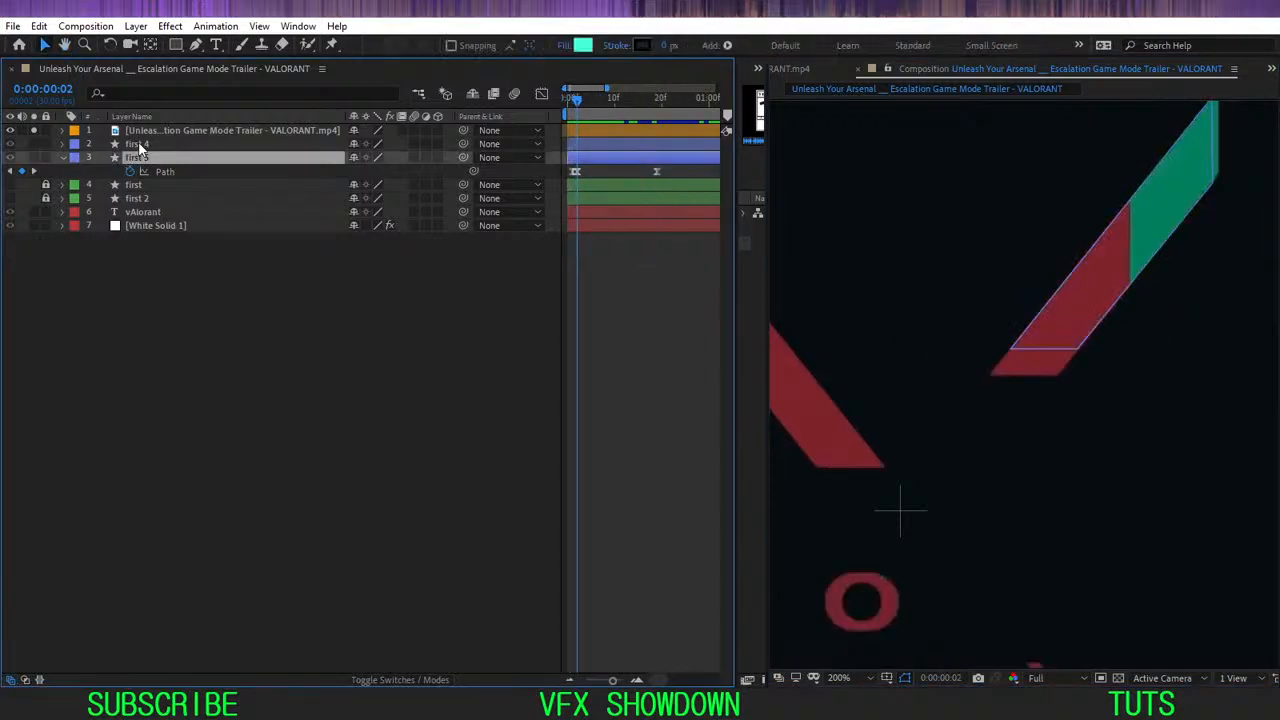
pyautogui.click(138, 143)
pyautogui.click(141, 158)
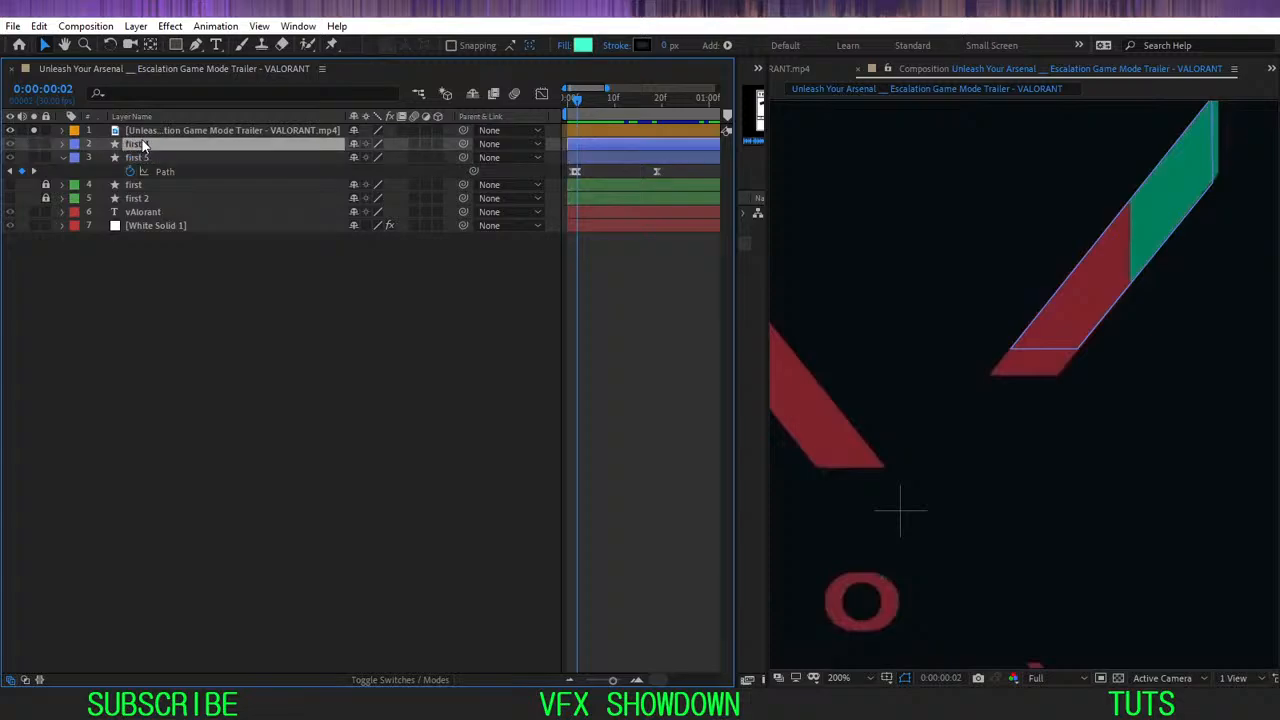
pyautogui.click(62, 160)
pyautogui.moveTo(683, 194); pyautogui.dragTo(645, 222)
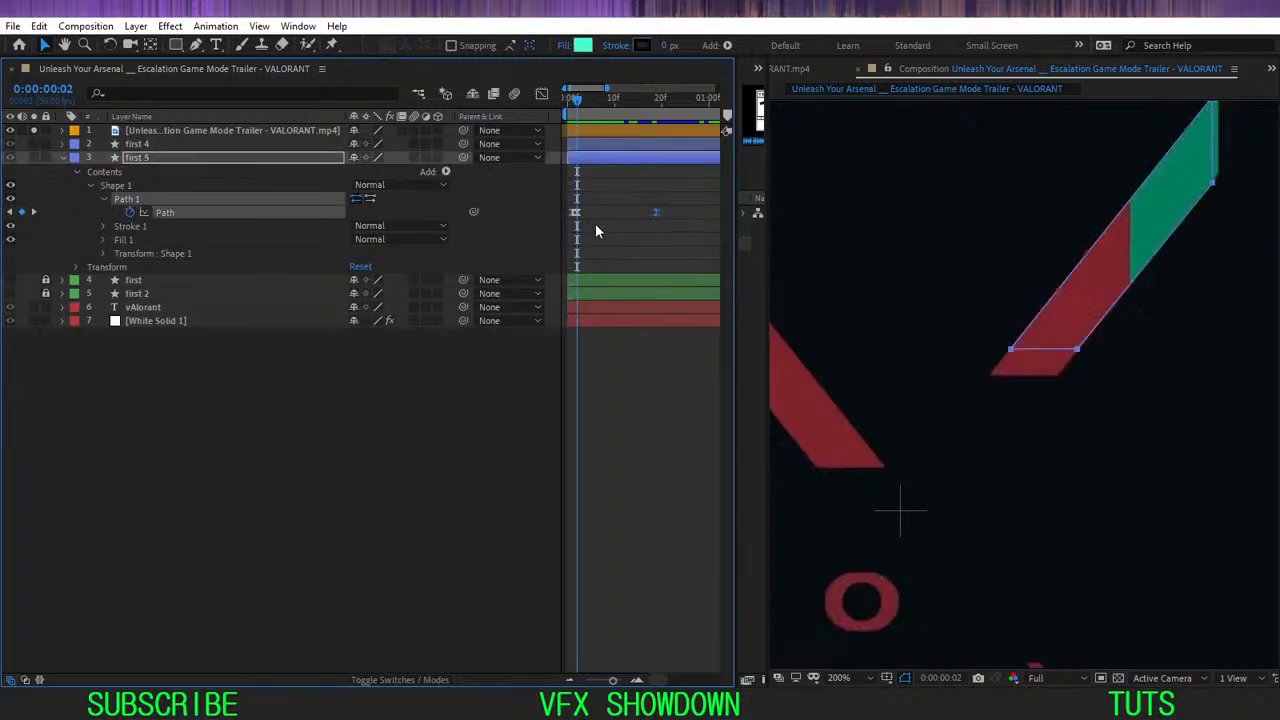
pyautogui.click(595, 219)
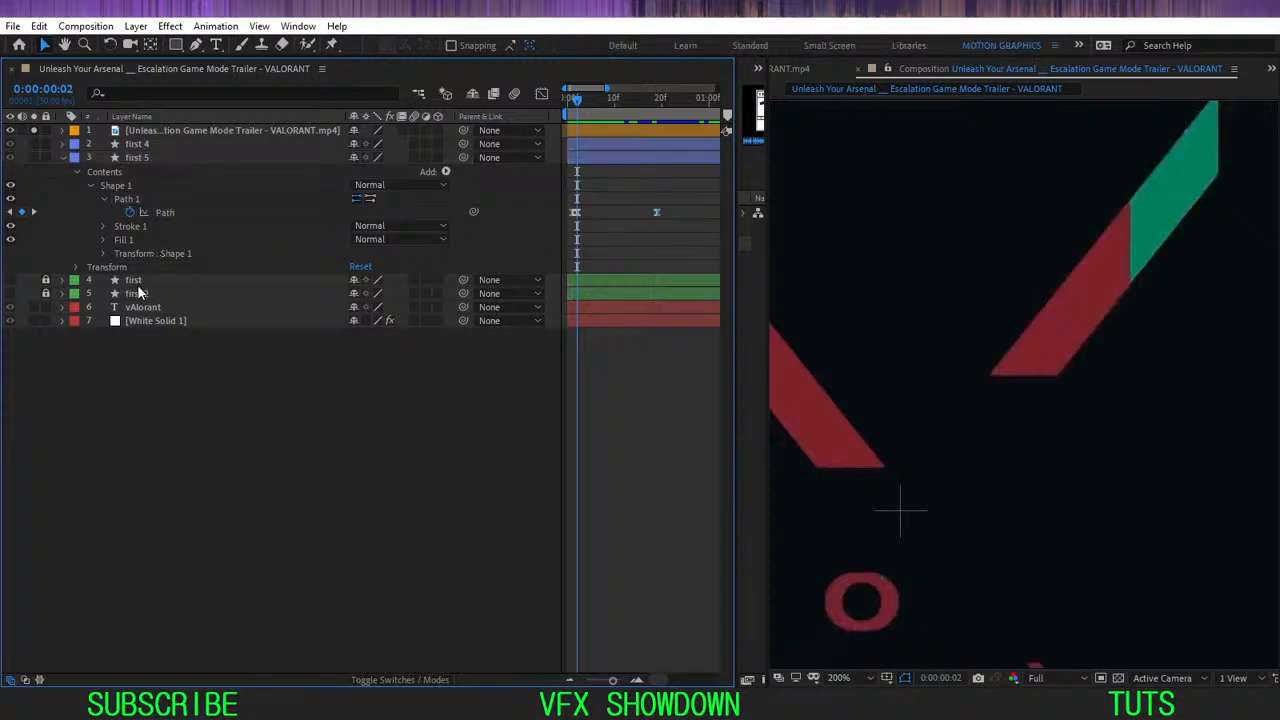
# - Inspect the first 2 layer's Path keyframes and their speed curve in the Graph Editor for reference
pyautogui.click(62, 293)
pyautogui.moveTo(690, 338); pyautogui.dragTo(545, 381)
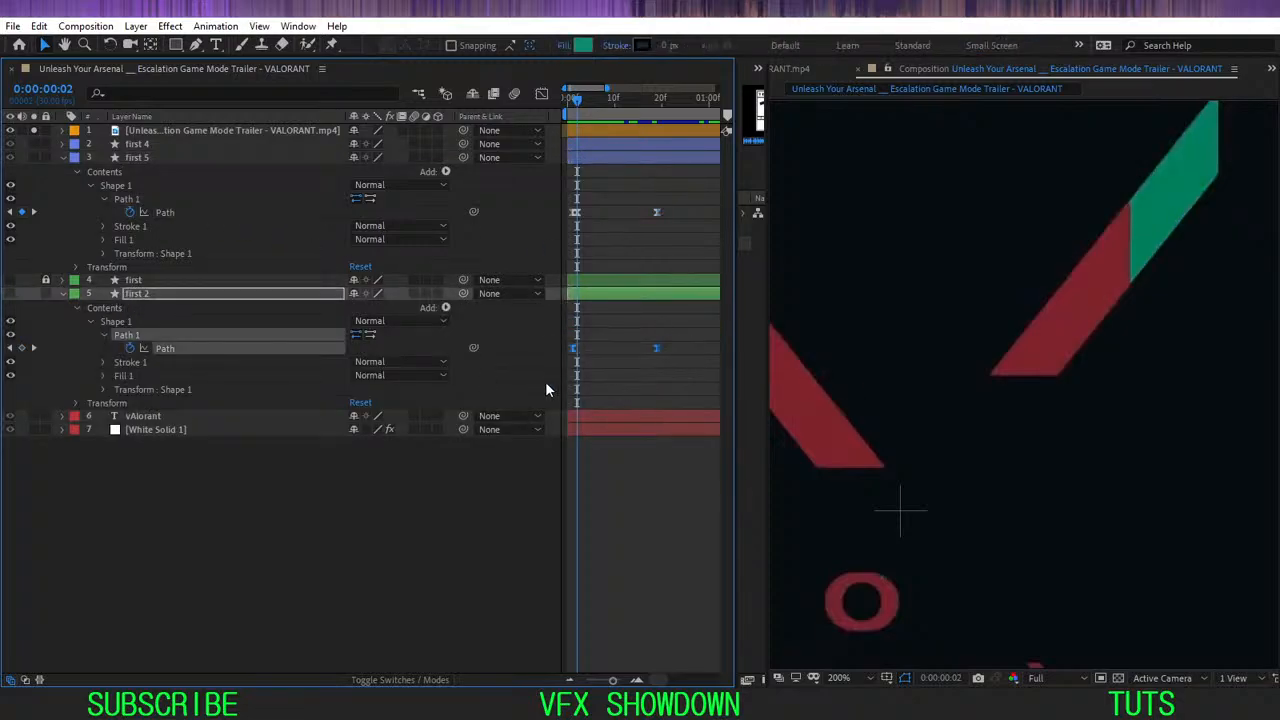
pyautogui.click(541, 92)
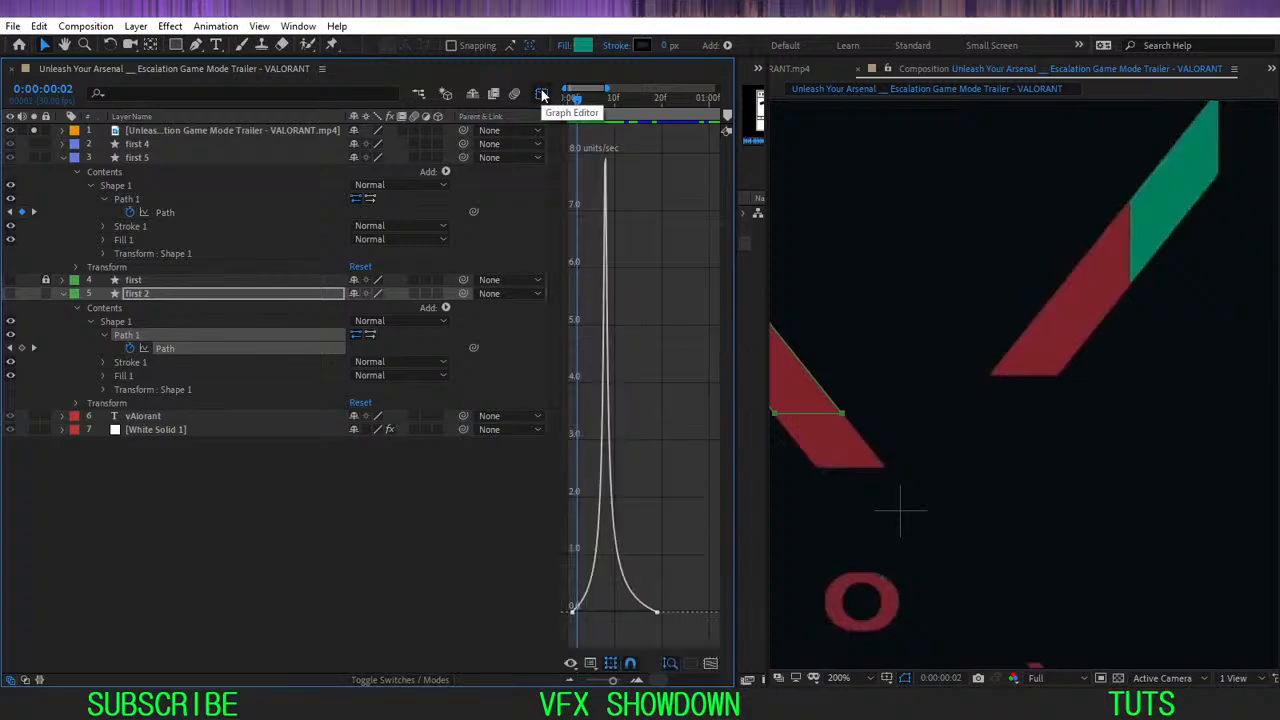
pyautogui.click(541, 92)
pyautogui.click(585, 210)
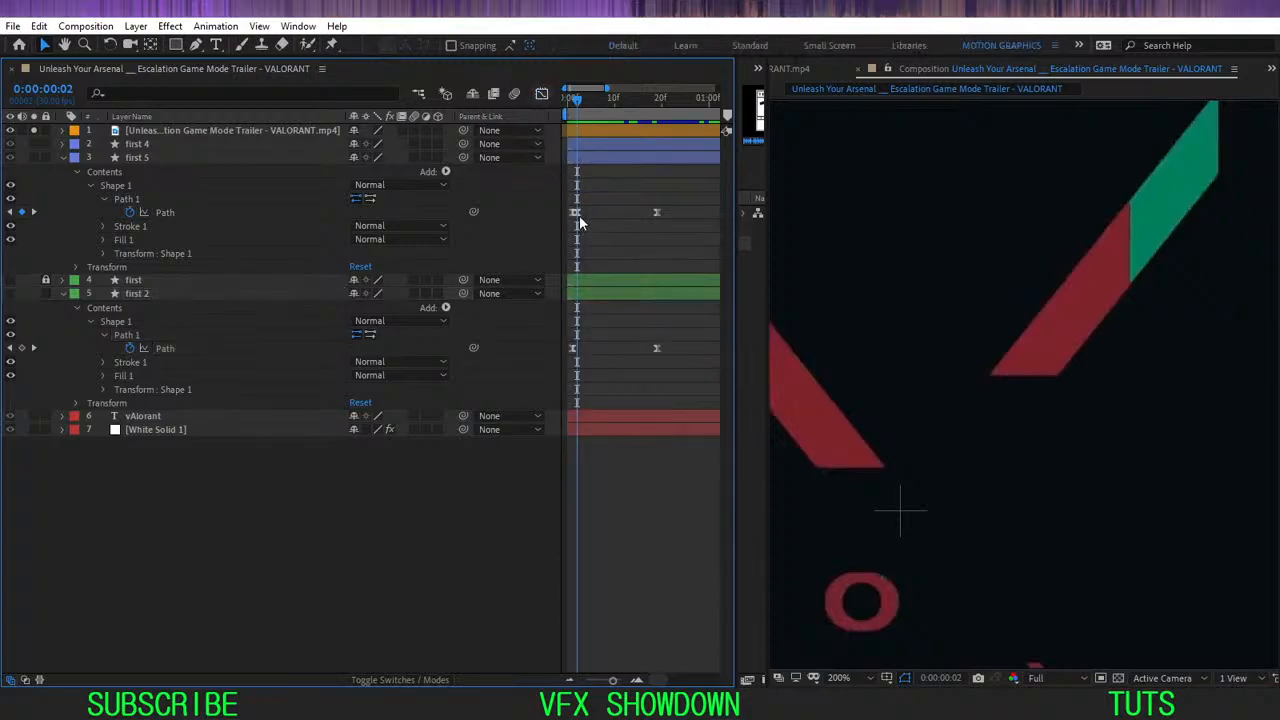
# - Delete the first 5 layer's Path keyframe at frame 2 and collapse the first 2 layer's properties
pyautogui.click(577, 213)
pyautogui.click(578, 220)
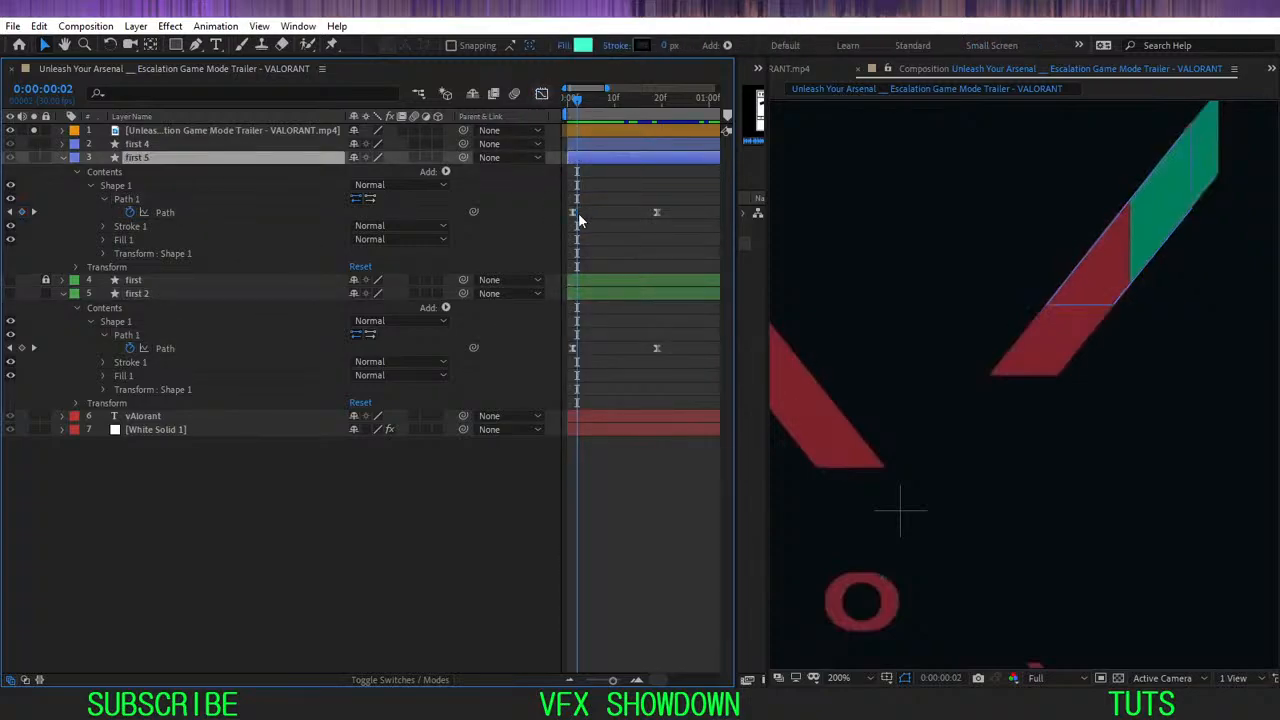
pyautogui.click(63, 295)
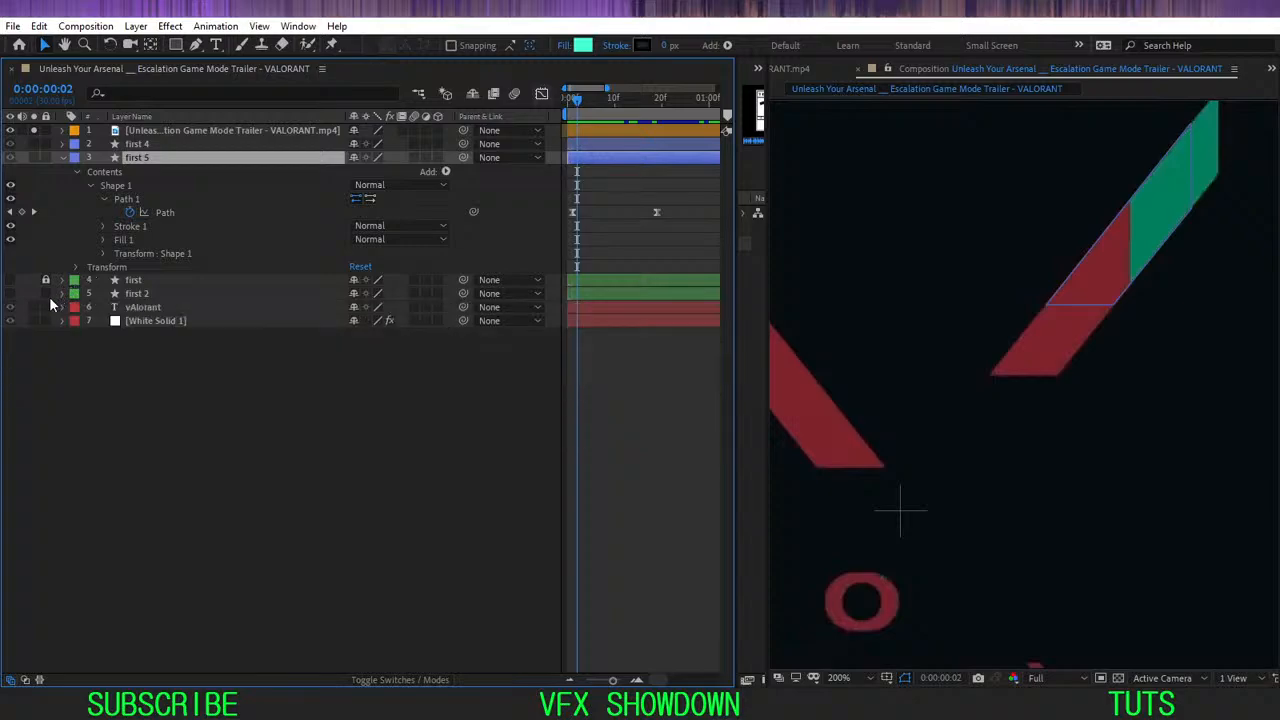
pyautogui.click(57, 400)
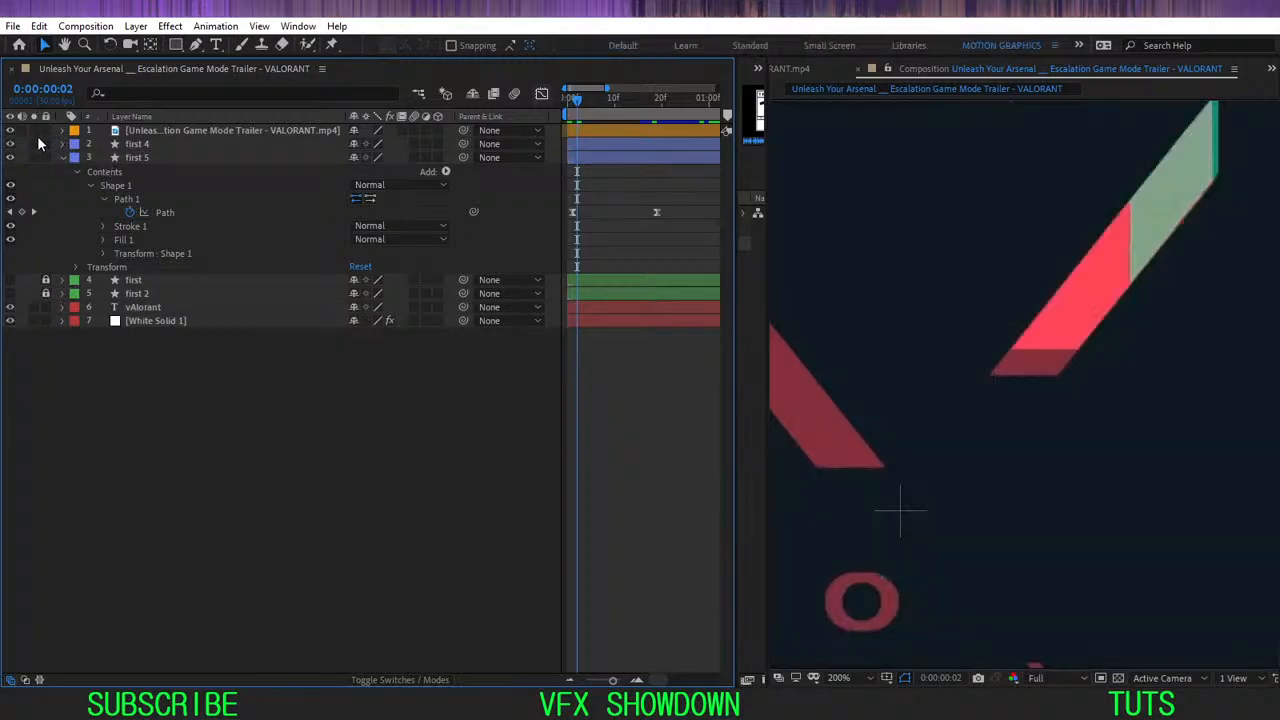
# - Isolate the first 4 and first 5 layers and compare their bar shapes at frame 3
pyautogui.click(136, 158)
pyautogui.click(139, 160)
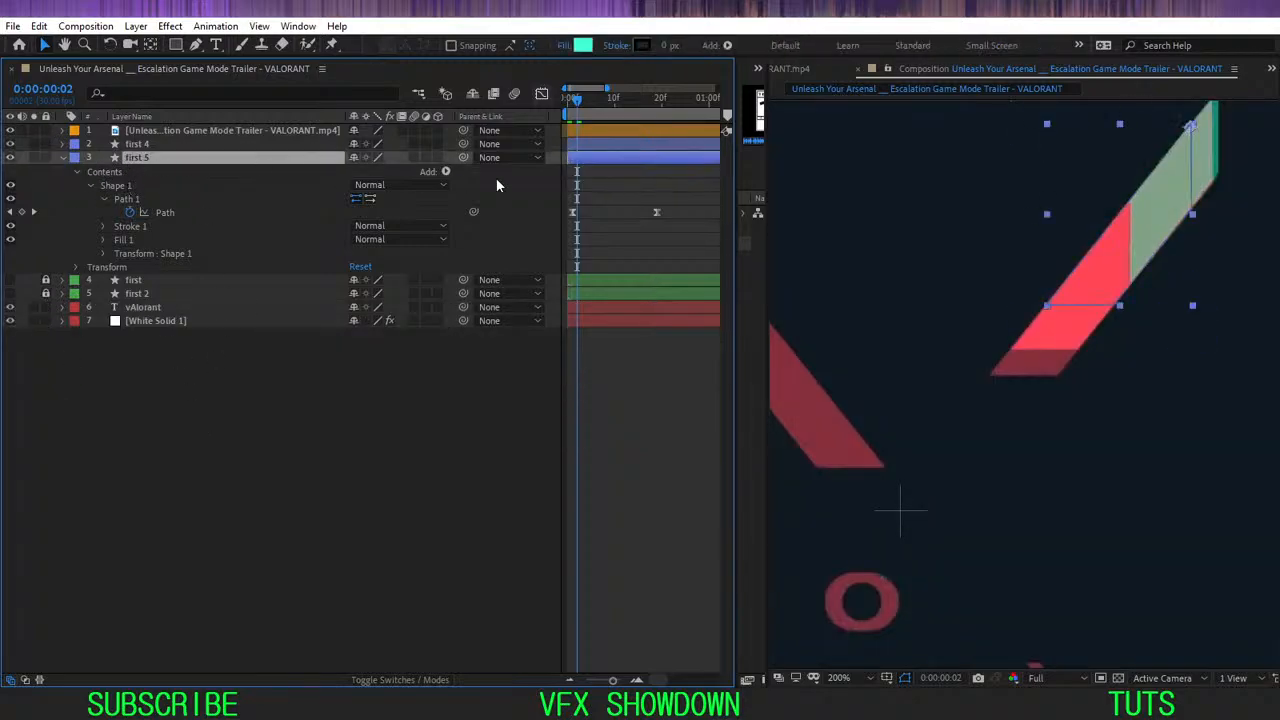
pyautogui.click(32, 154)
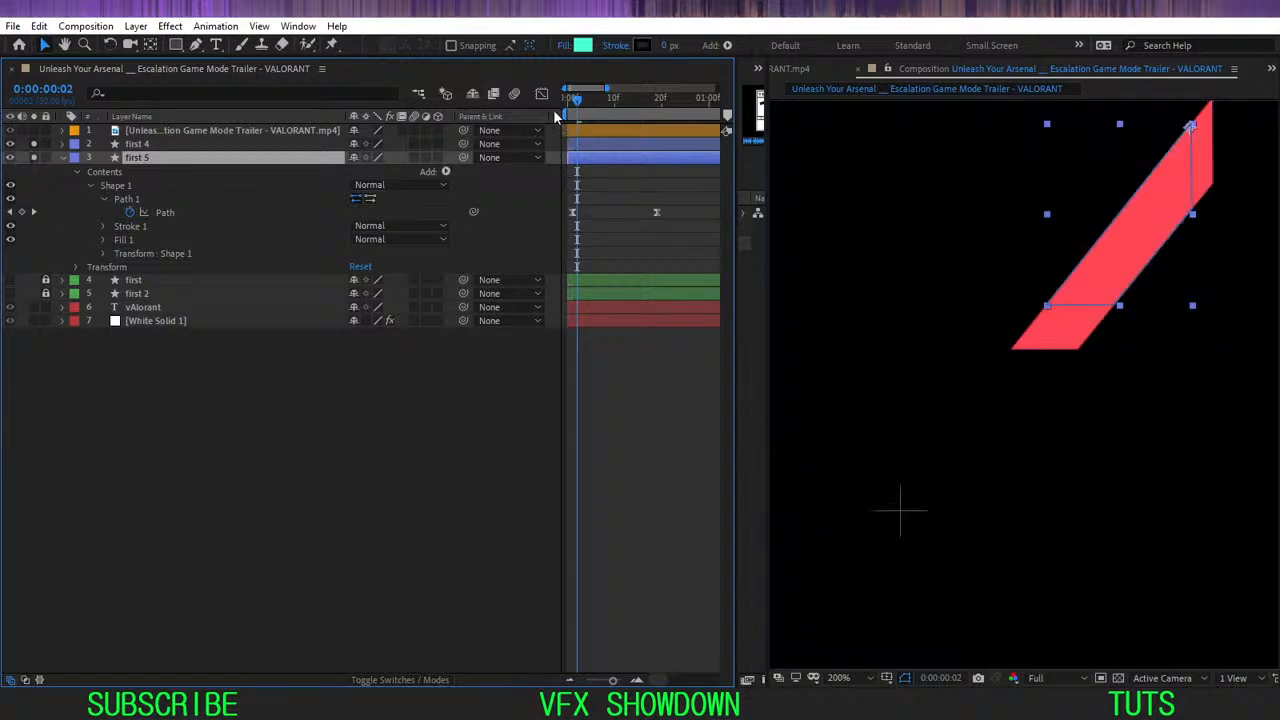
pyautogui.click(252, 469)
pyautogui.click(150, 161)
pyautogui.moveTo(587, 106)
pyautogui.mouseDown()
pyautogui.moveTo(607, 113)
pyautogui.moveTo(582, 118)
pyautogui.mouseUp()
pyautogui.press('space')
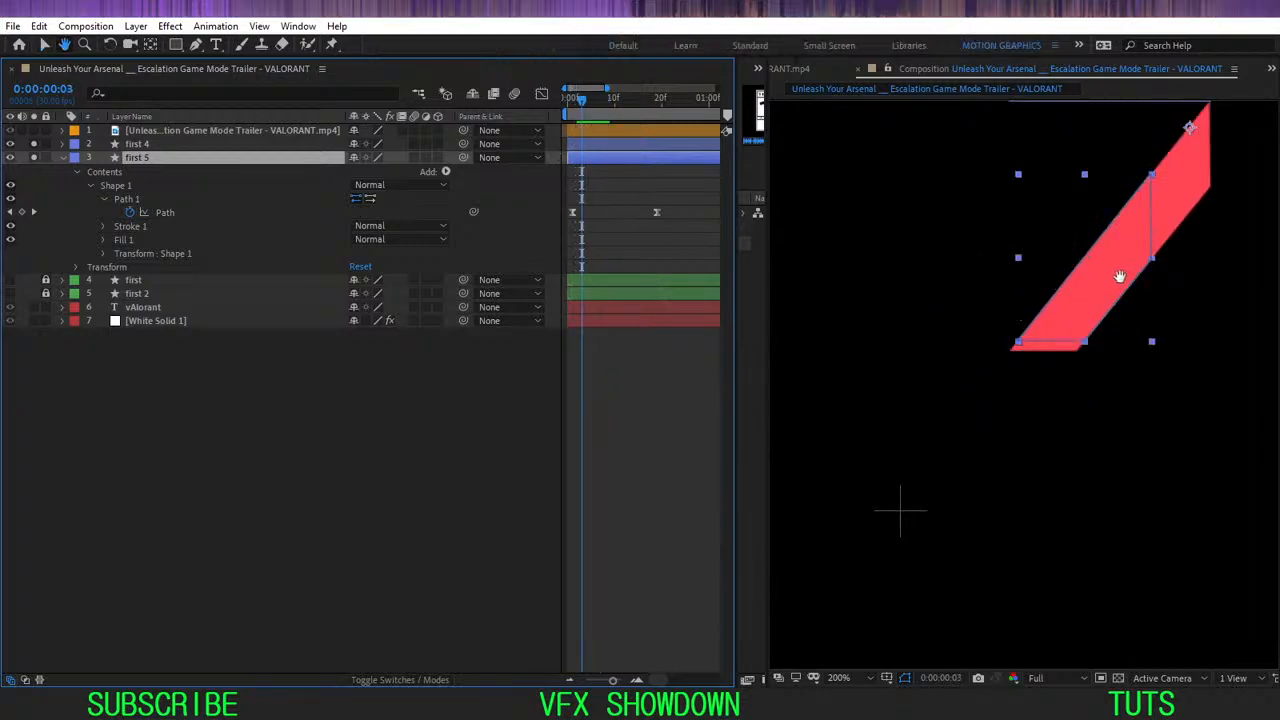
pyautogui.moveTo(1116, 276); pyautogui.dragTo(1082, 327)
pyautogui.click(140, 145)
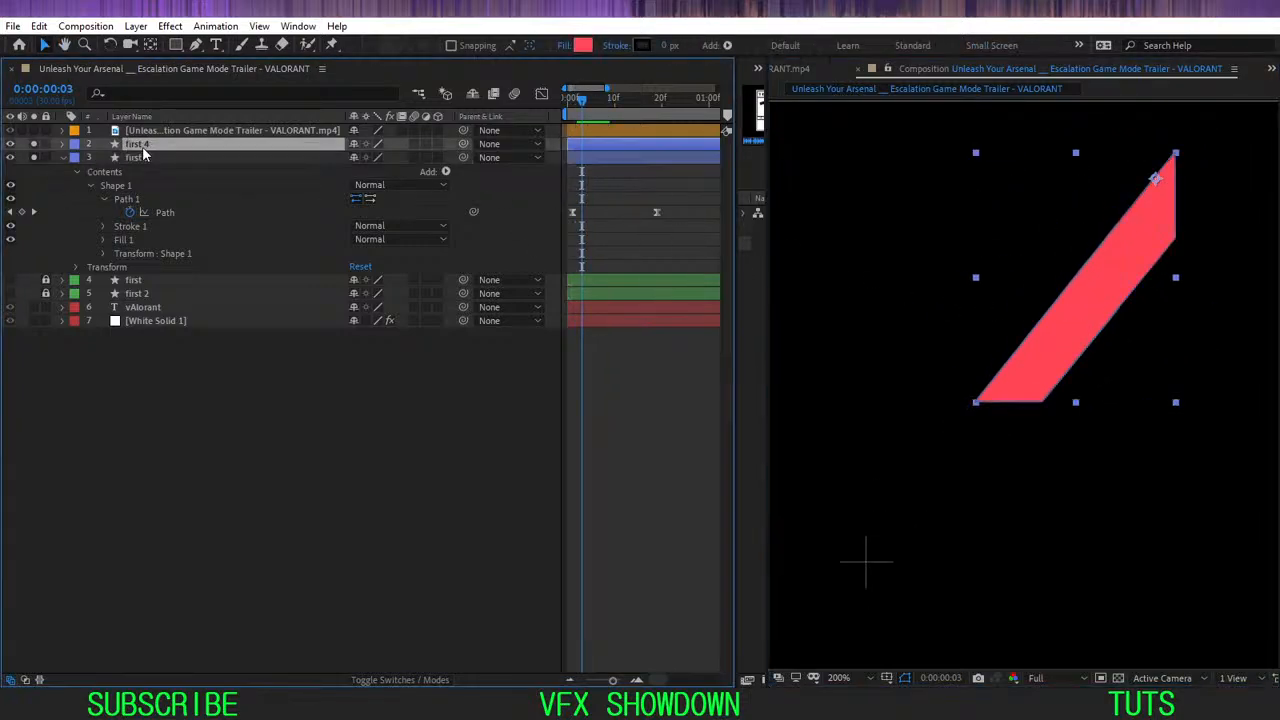
pyautogui.click(139, 160)
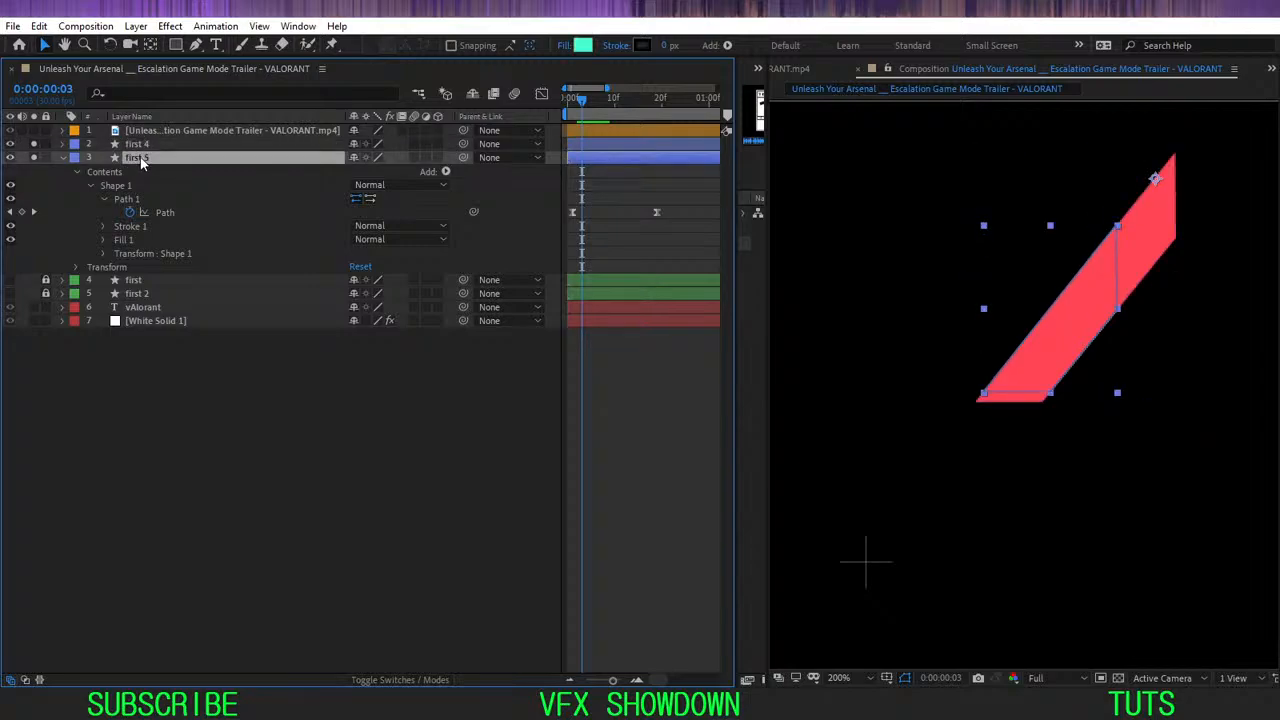
# - Move the first 4 layer beneath first 5 and delete first 4
pyautogui.moveTo(142, 146); pyautogui.dragTo(139, 168)
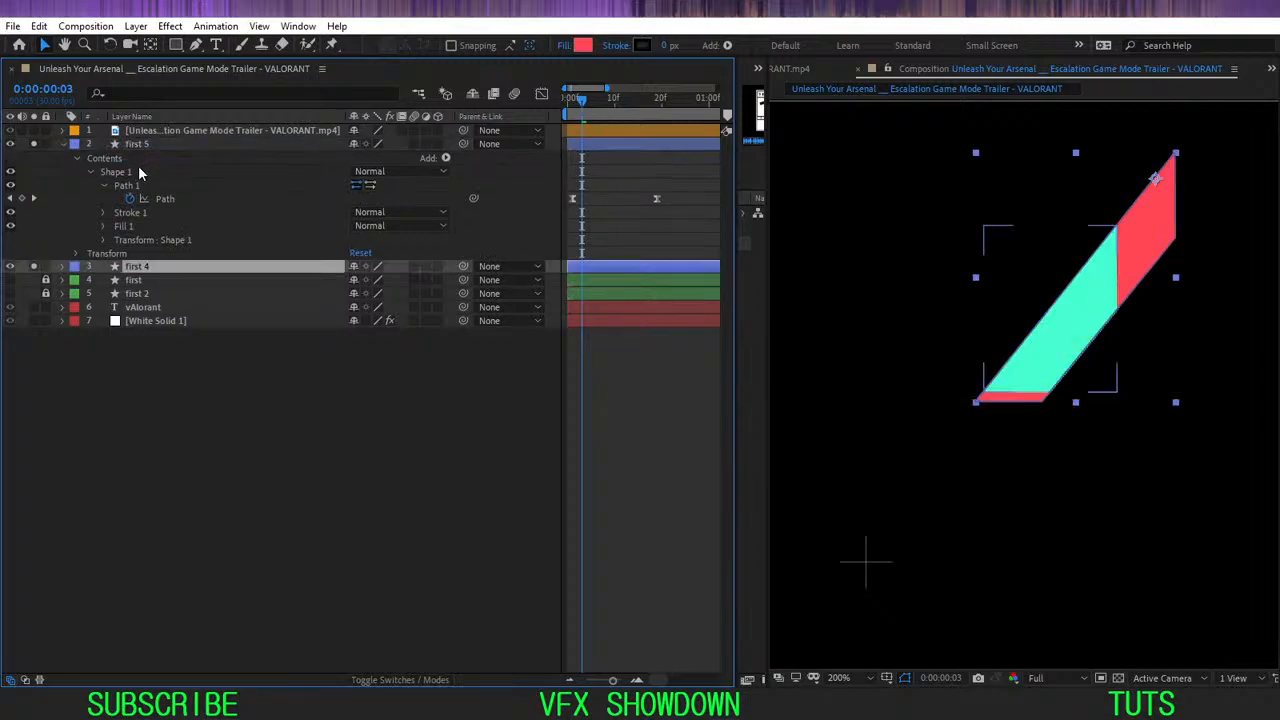
pyautogui.click(208, 424)
pyautogui.click(140, 146)
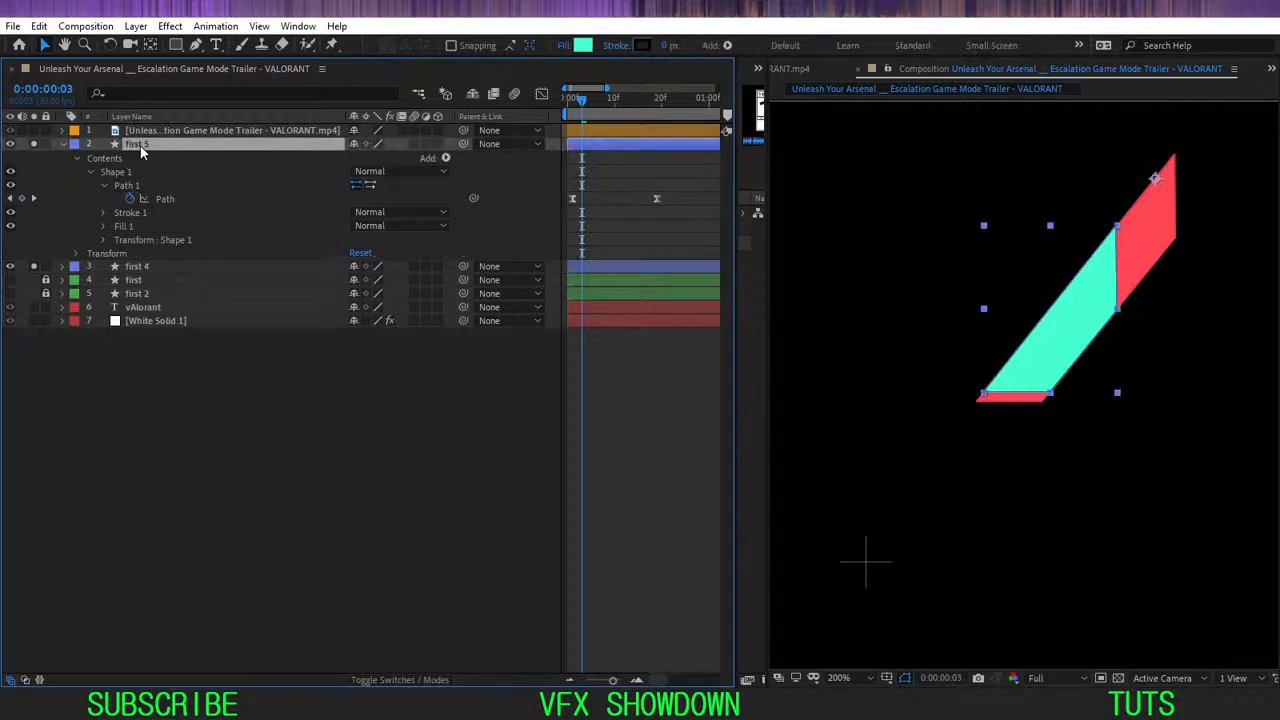
pyautogui.click(135, 267)
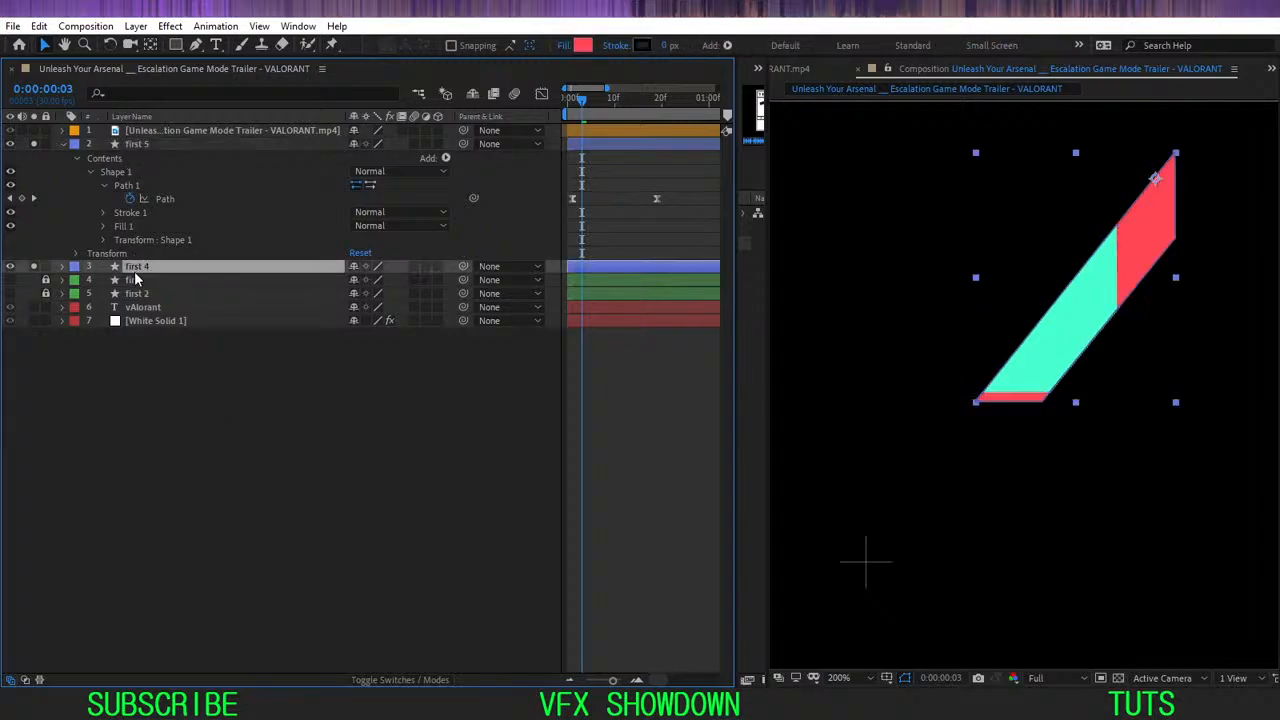
pyautogui.press('Delete')
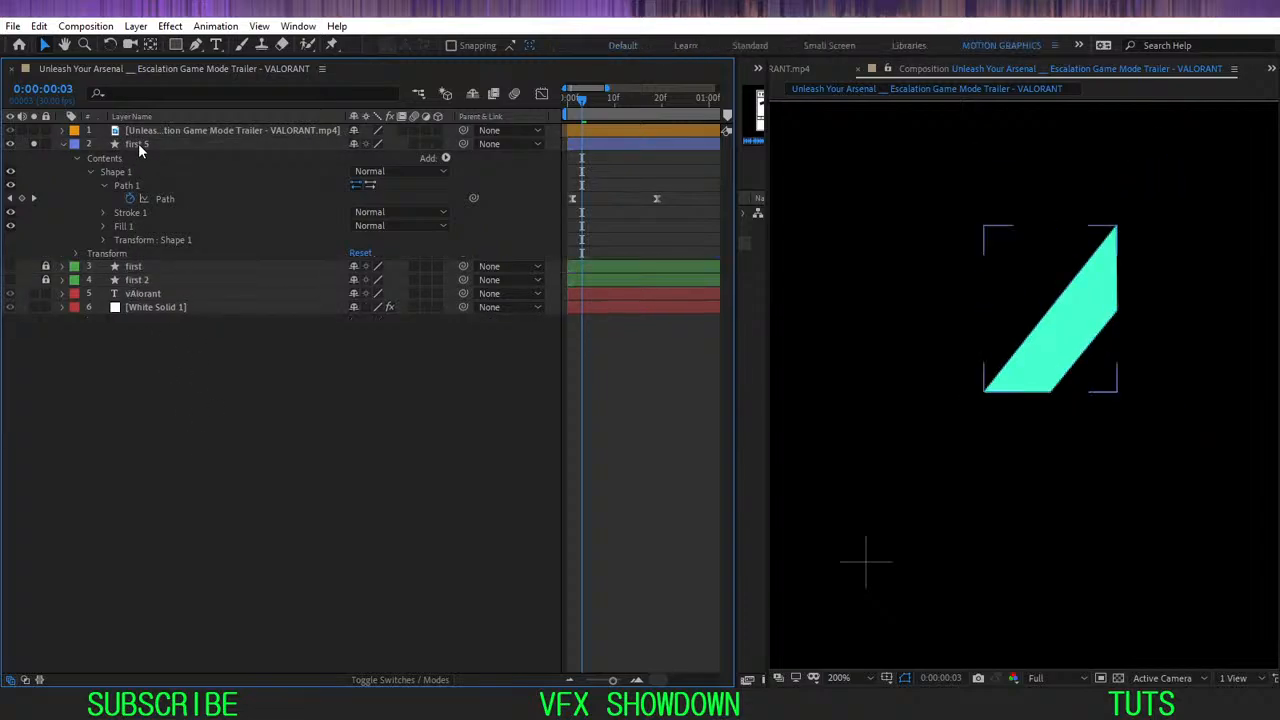
# - Duplicate the turquoise first 5 layer and place the duplicate directly beneath it in the layer stack
pyautogui.click(138, 143)
pyautogui.click(63, 144)
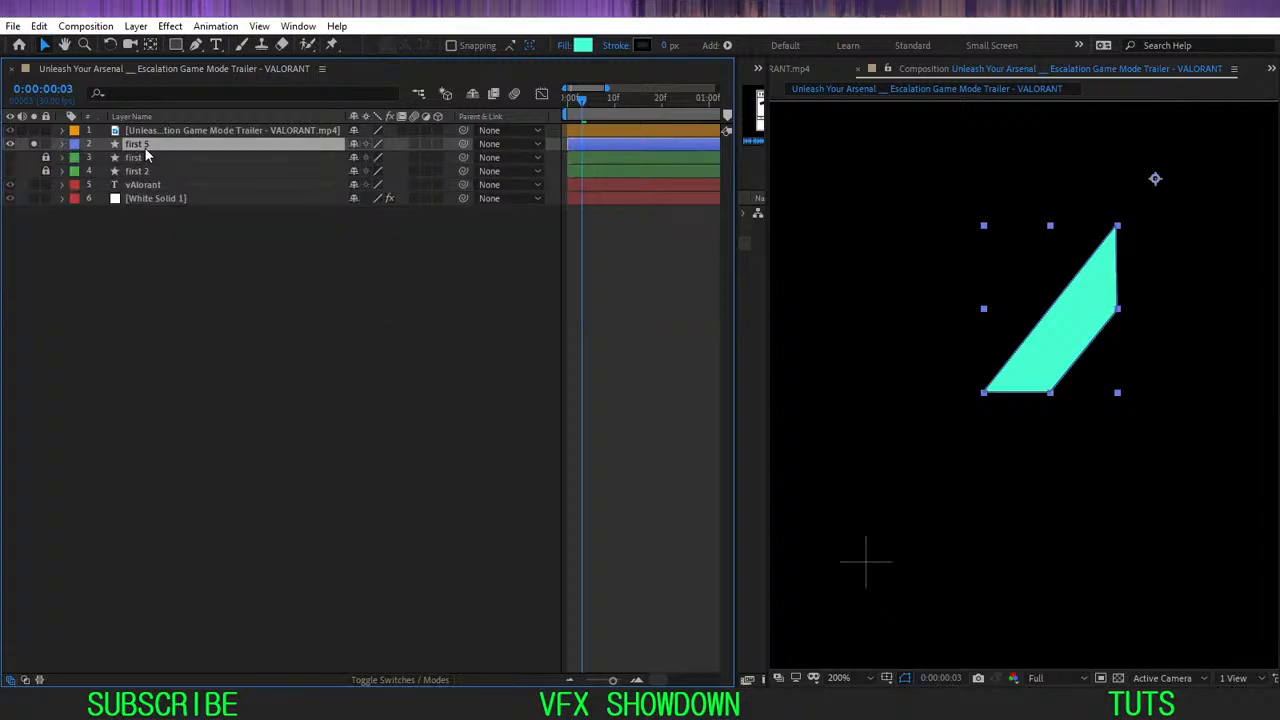
pyautogui.hotkey('ctrl', 'd')
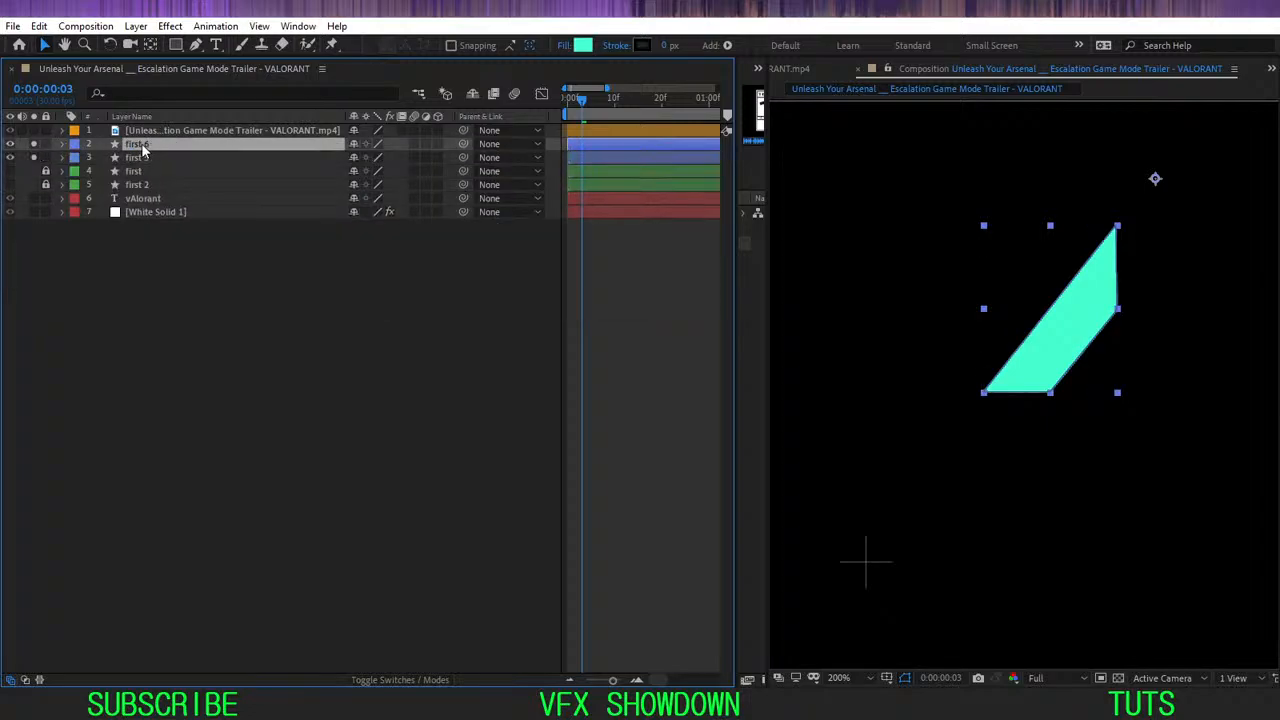
pyautogui.moveTo(141, 143); pyautogui.dragTo(135, 163)
pyautogui.click(145, 342)
# - Change the first 5 layer's fill colour to red E23030
pyautogui.click(146, 143)
pyautogui.click(582, 45)
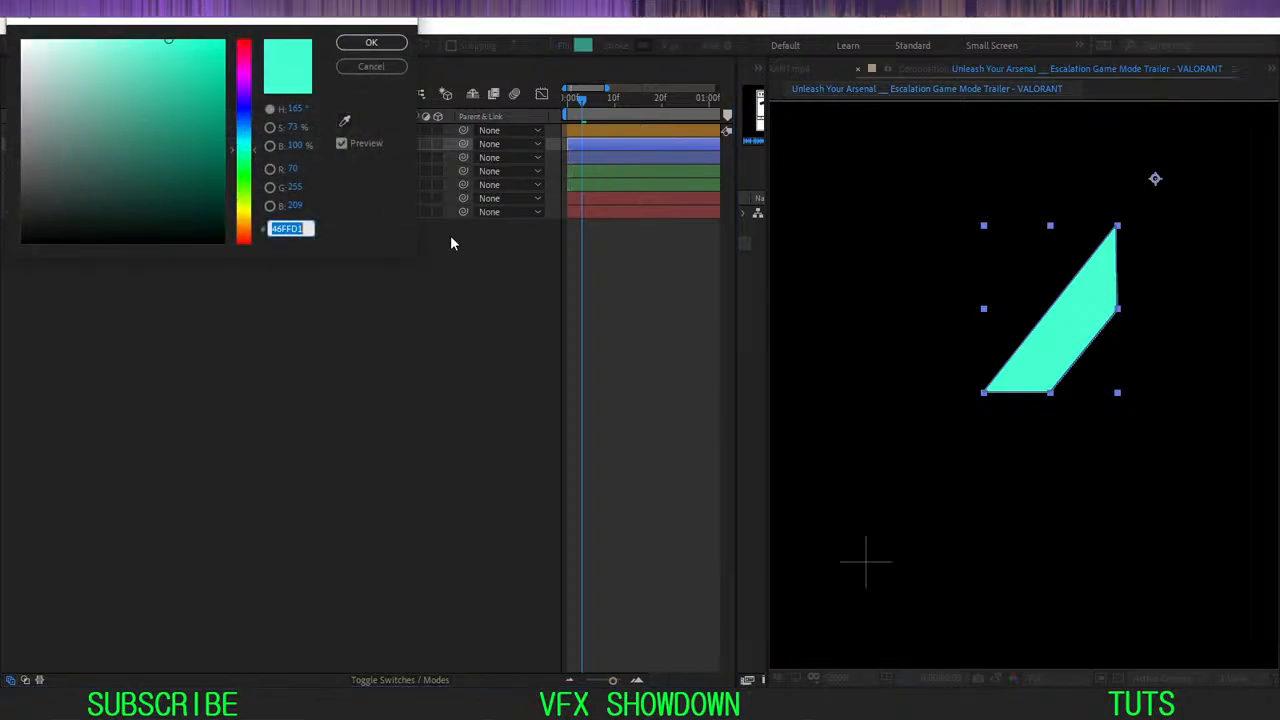
pyautogui.click(593, 212)
pyautogui.moveTo(171, 103); pyautogui.dragTo(181, 62)
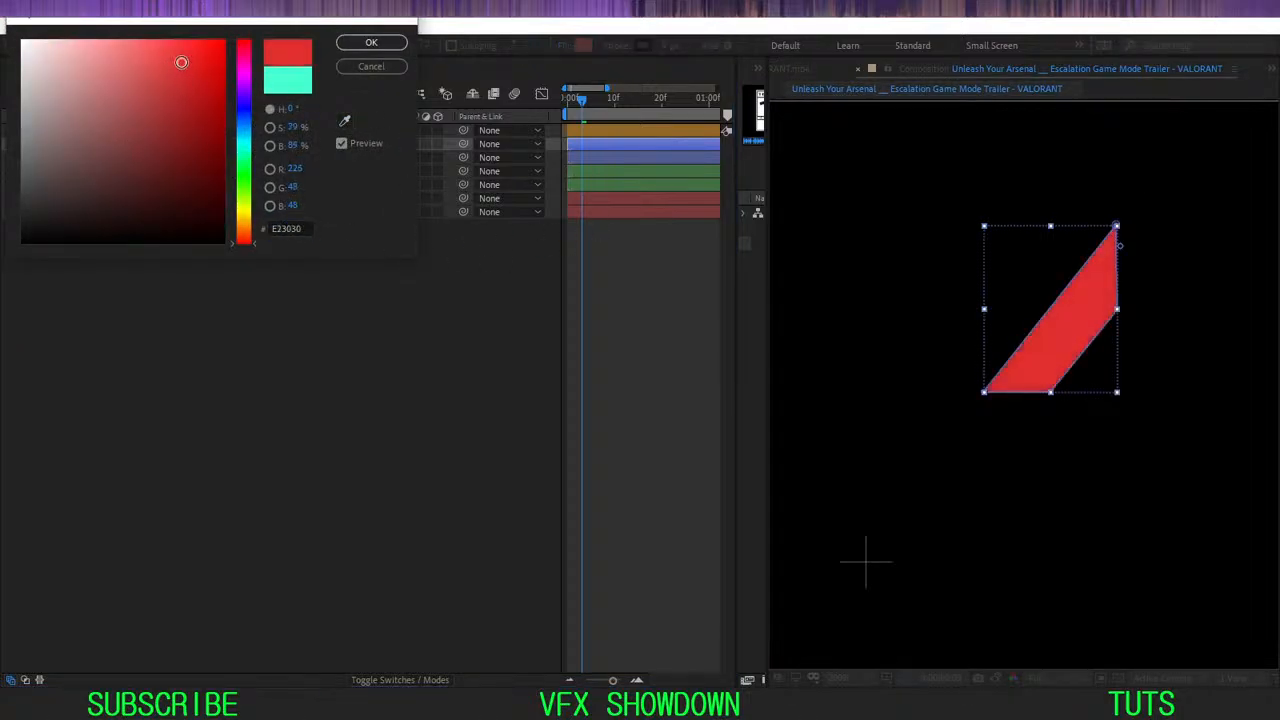
pyautogui.click(371, 42)
pyautogui.click(287, 306)
# - Reveal the first 6 layer's keyframed Path property and check the bar at frame 1
pyautogui.click(137, 147)
pyautogui.click(137, 160)
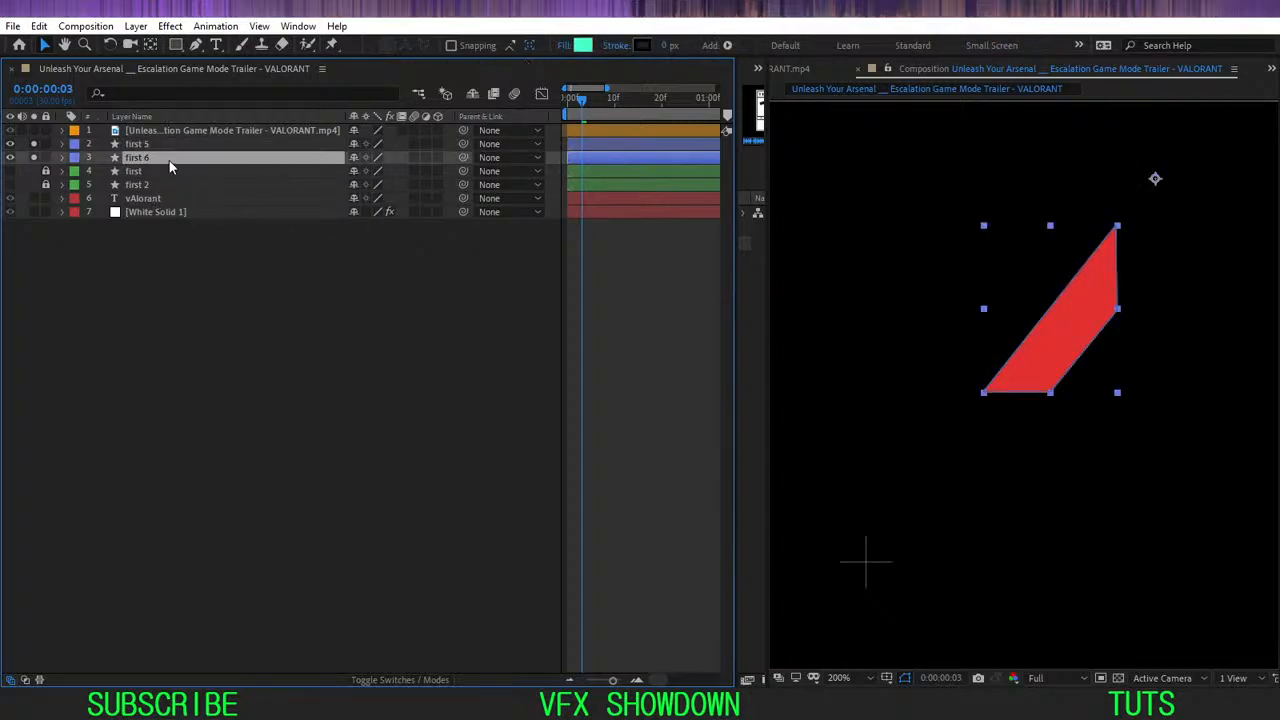
pyautogui.press('u')
pyautogui.scroll(2, 581, 169)
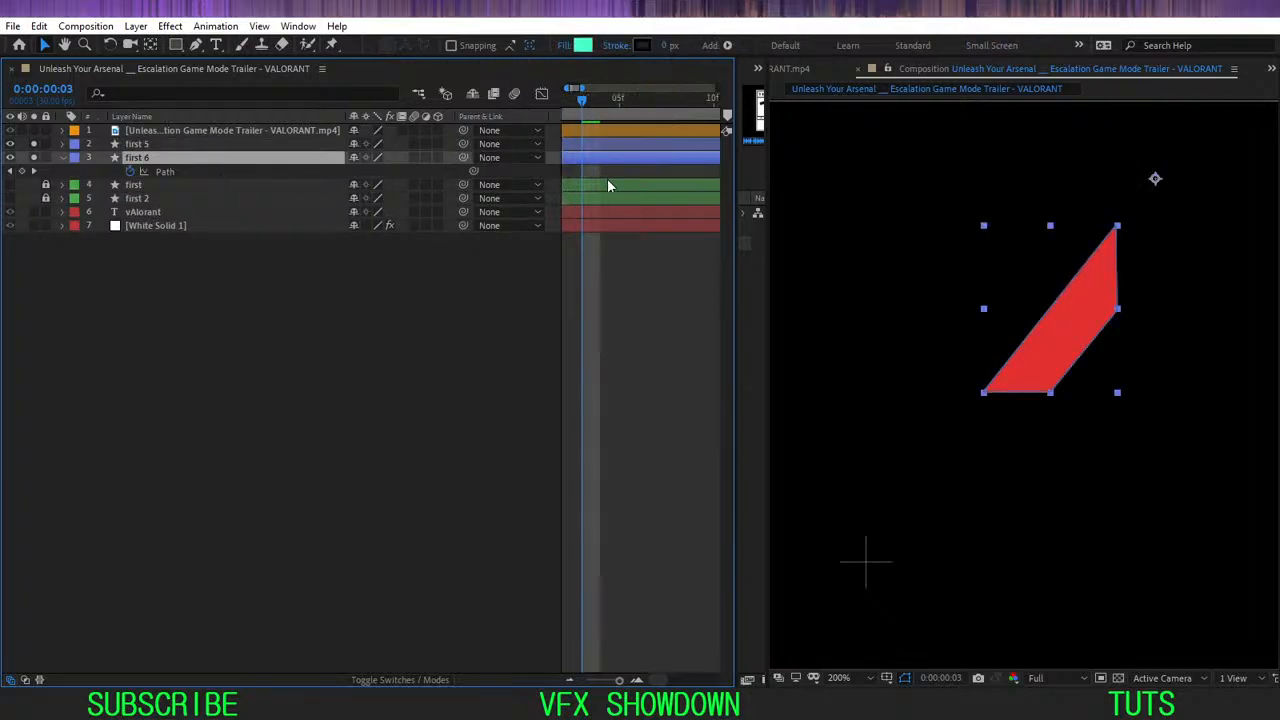
pyautogui.moveTo(597, 171); pyautogui.dragTo(684, 185)
pyautogui.moveTo(613, 104); pyautogui.dragTo(586, 128)
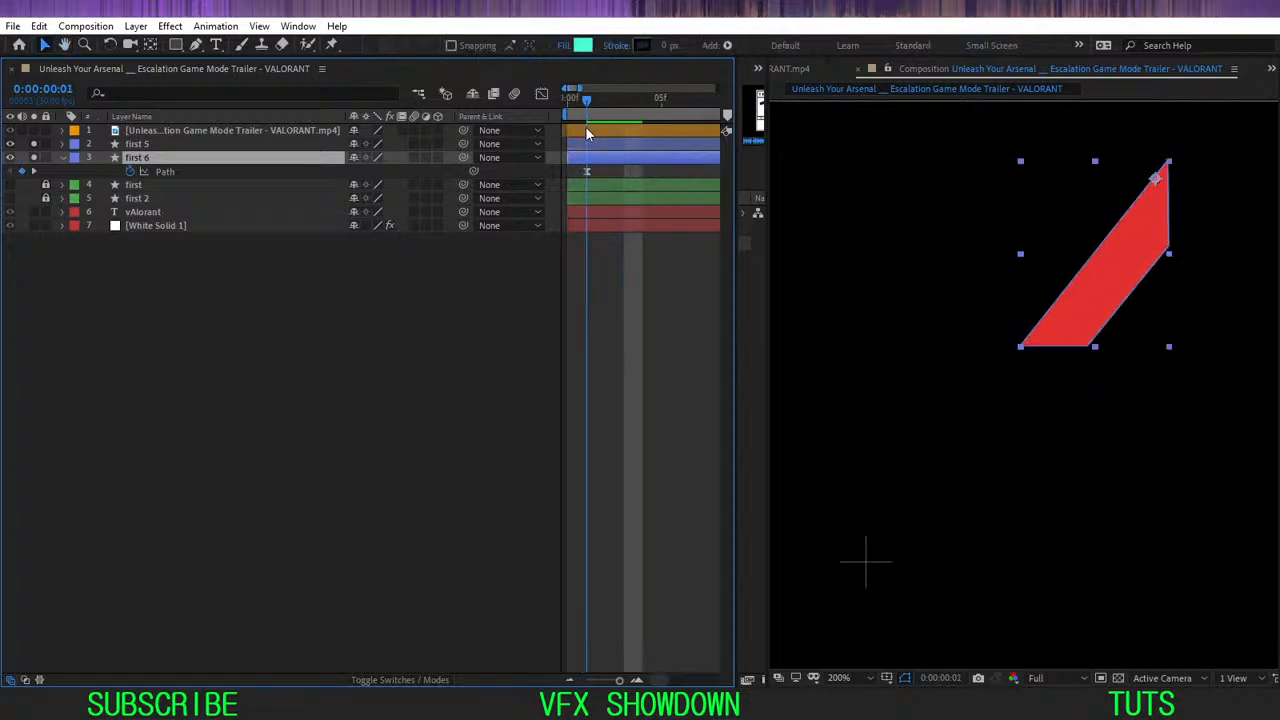
# - Undo the recolour, duplication, deletion and reordering of the bar layers, back to the soloed trailer at frame 2
pyautogui.hotkey('ctrl', 'z')
pyautogui.hotkey('ctrl', 'z')
pyautogui.hotkey('ctrl', 'z')
pyautogui.hotkey('ctrl', 'z')
pyautogui.hotkey('ctrl', 'z')
pyautogui.hotkey('ctrl', 'z')
pyautogui.hotkey('ctrl', 'z')
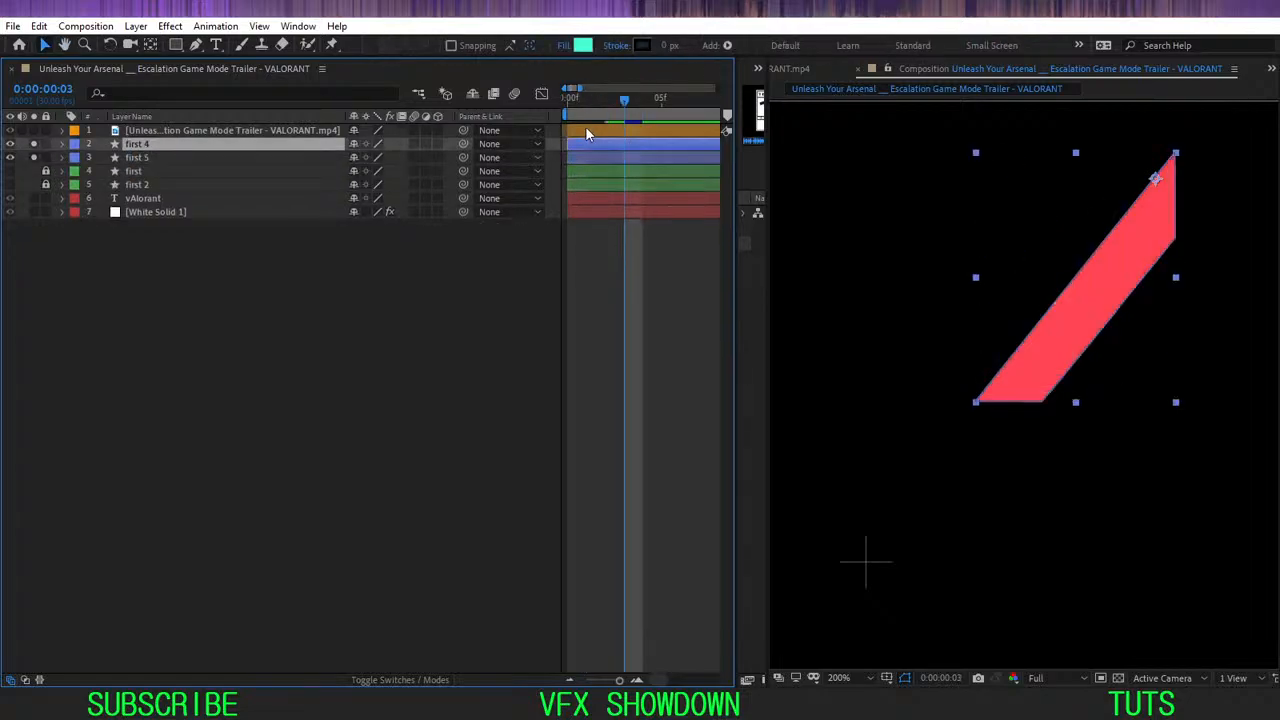
pyautogui.click(371, 320)
pyautogui.click(140, 157)
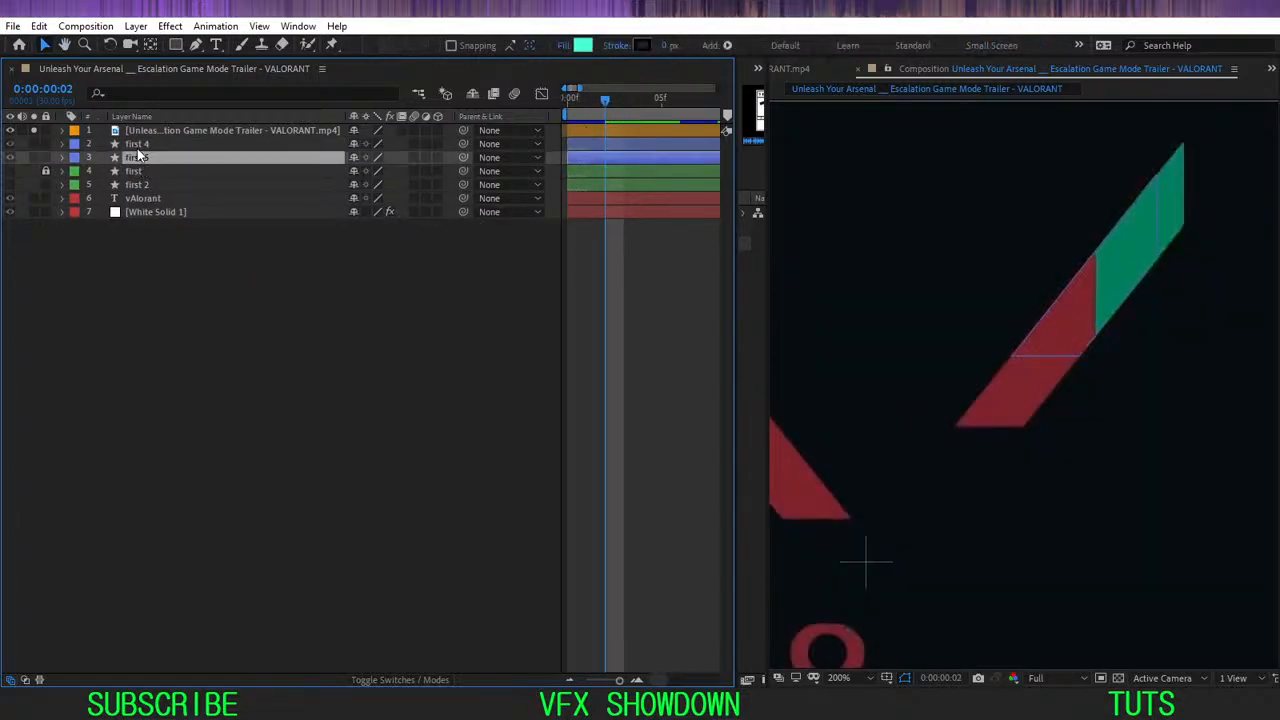
# - Review the first 4 layer's Path keyframes across the timeline, collapse its properties and select the layer
pyautogui.click(149, 144)
pyautogui.press('u')
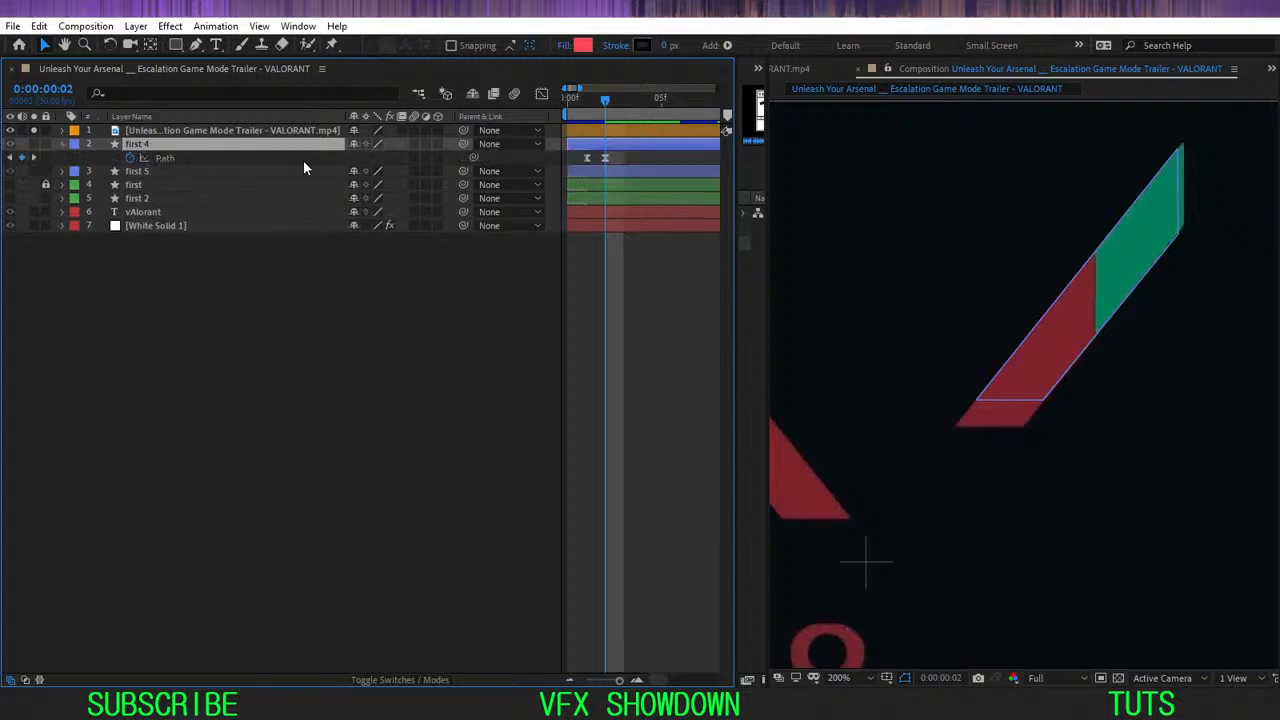
pyautogui.scroll(-6, 643, 240)
pyautogui.click(464, 376)
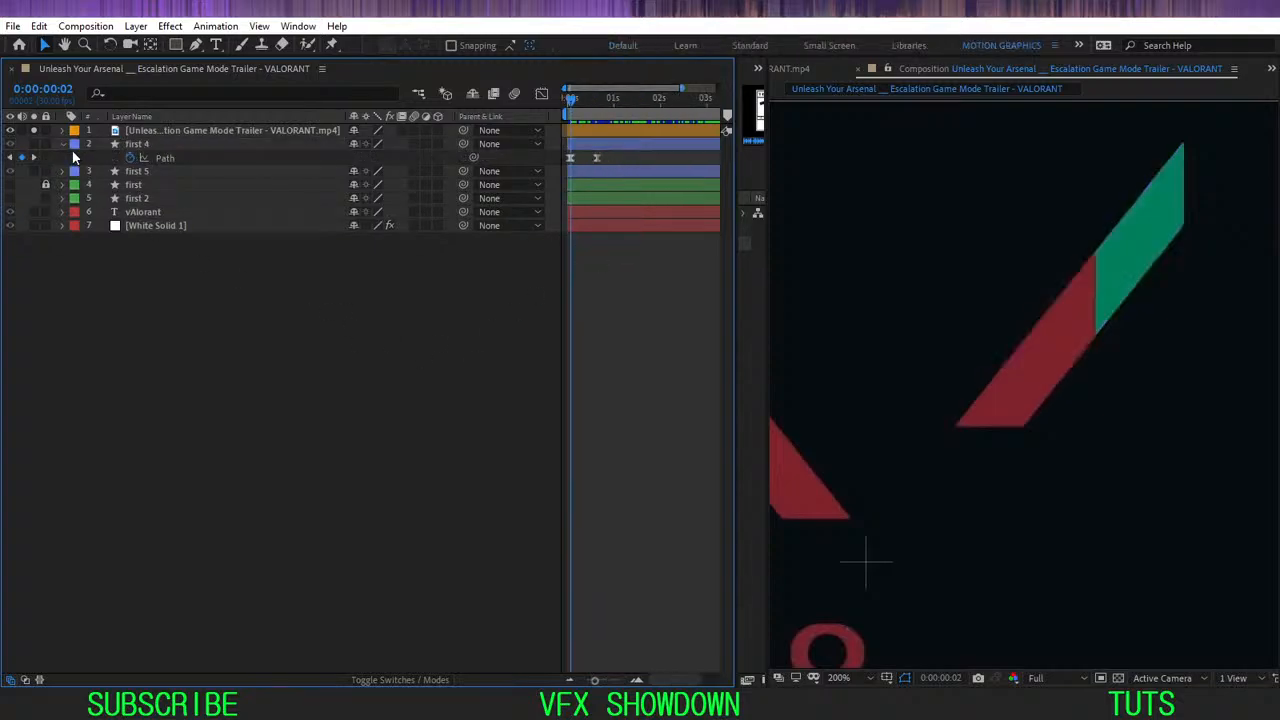
pyautogui.click(61, 144)
pyautogui.click(139, 145)
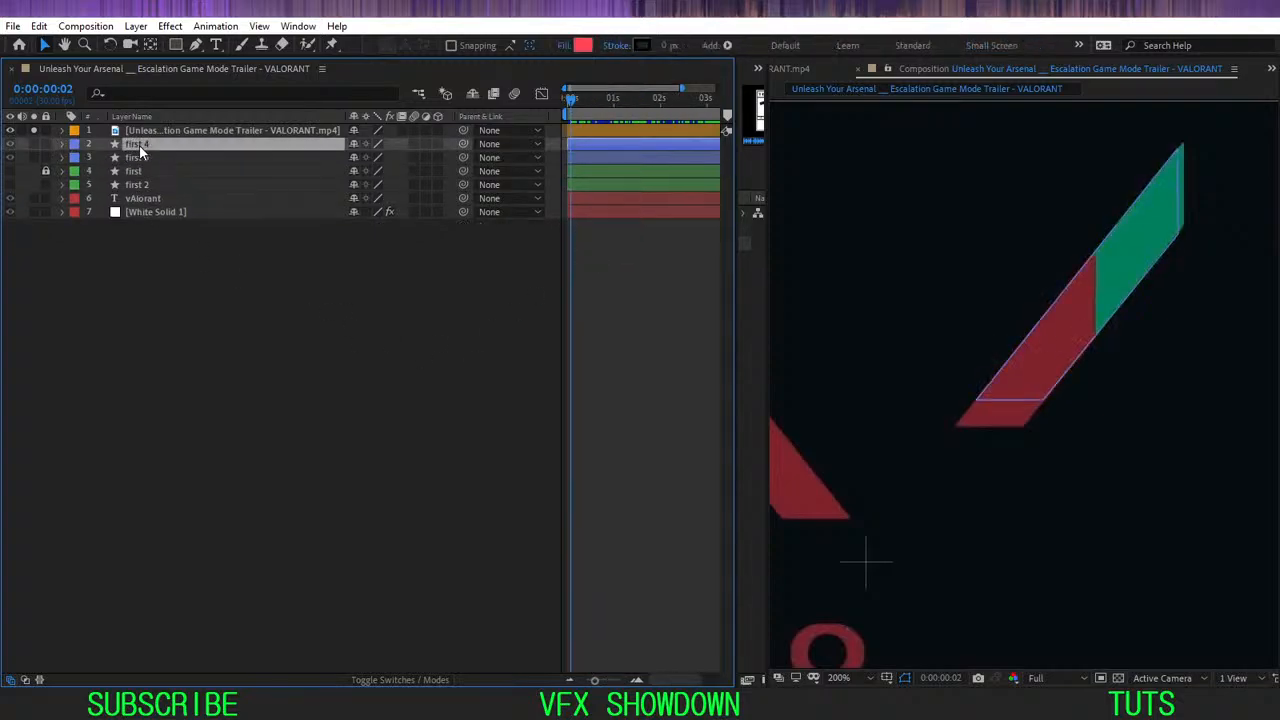
# - Examine the first 5 layer's Path keyframes along the timeline at frame 2
pyautogui.click(140, 157)
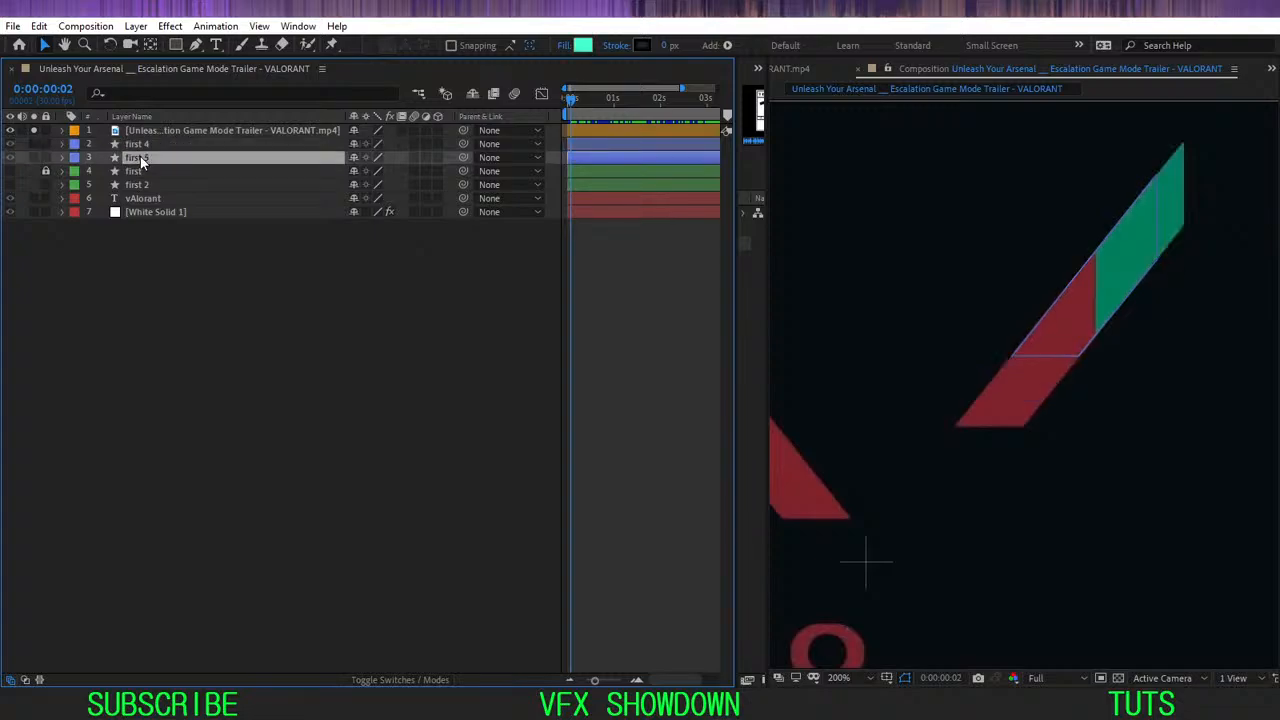
pyautogui.press('u')
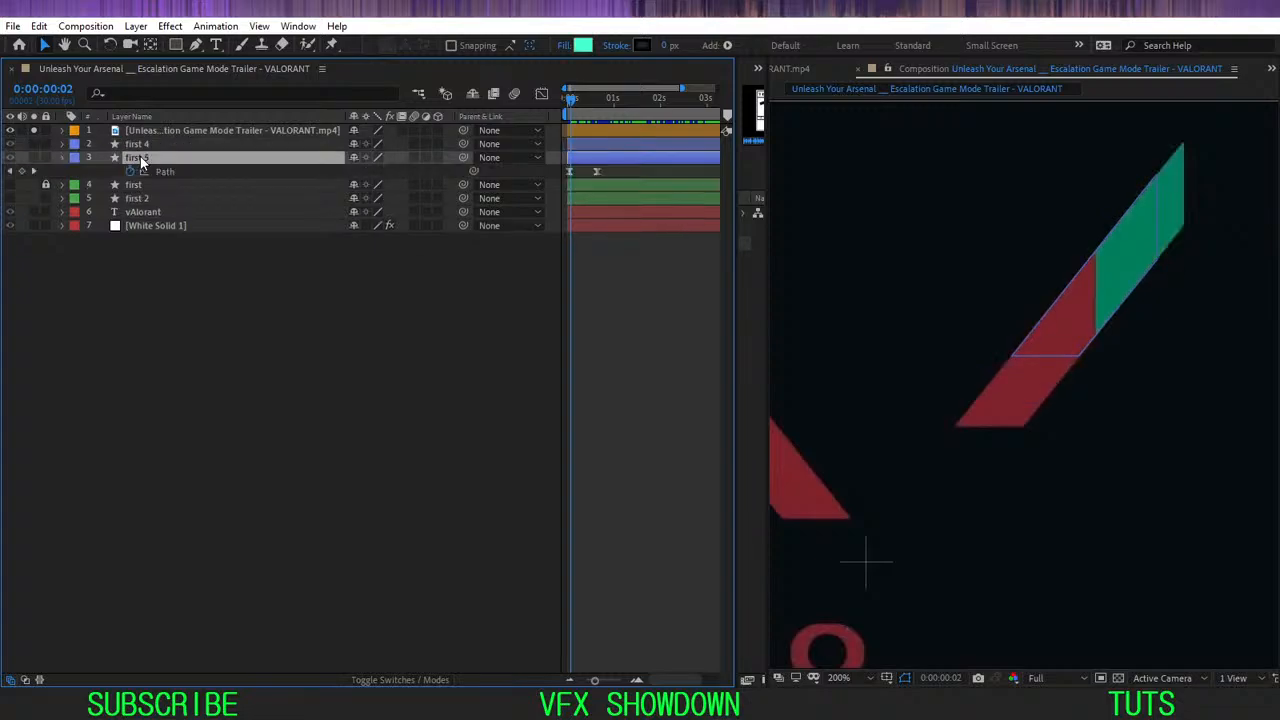
pyautogui.press('=')
pyautogui.press('=')
pyautogui.press('=')
pyautogui.press('space')
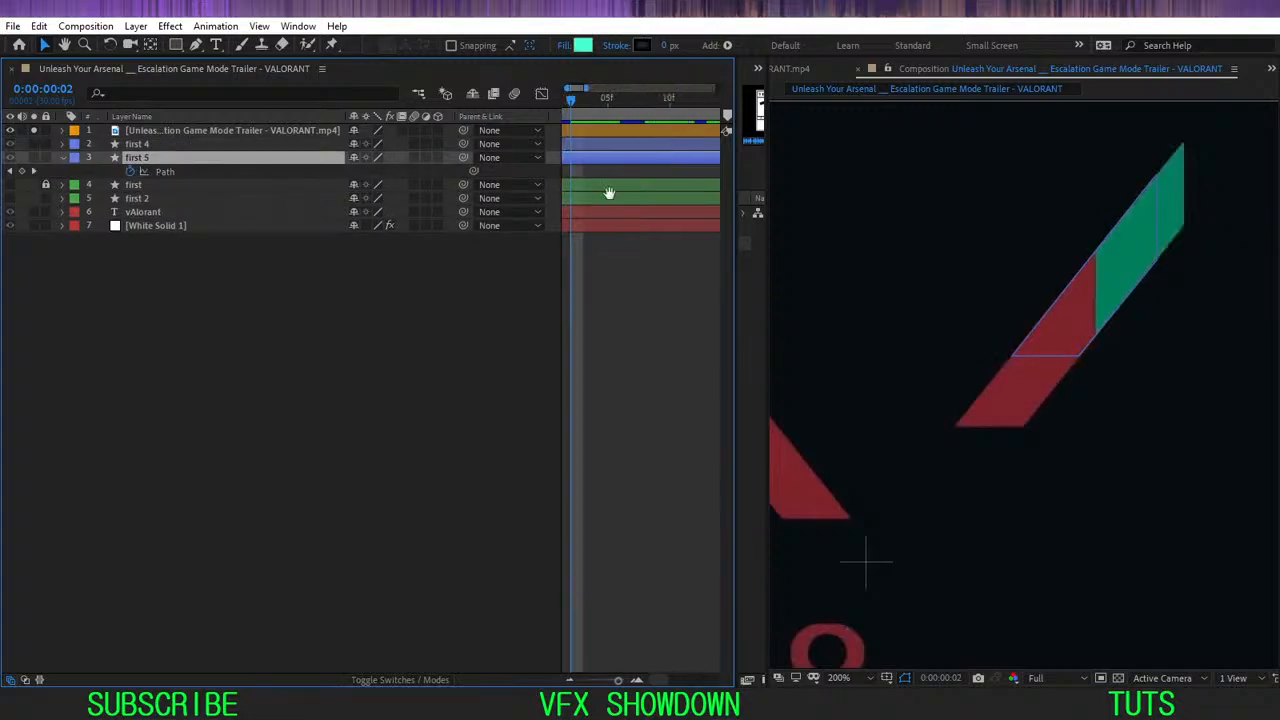
pyautogui.moveTo(609, 193); pyautogui.dragTo(716, 214)
pyautogui.press('-')
pyautogui.press('-')
pyautogui.press('-')
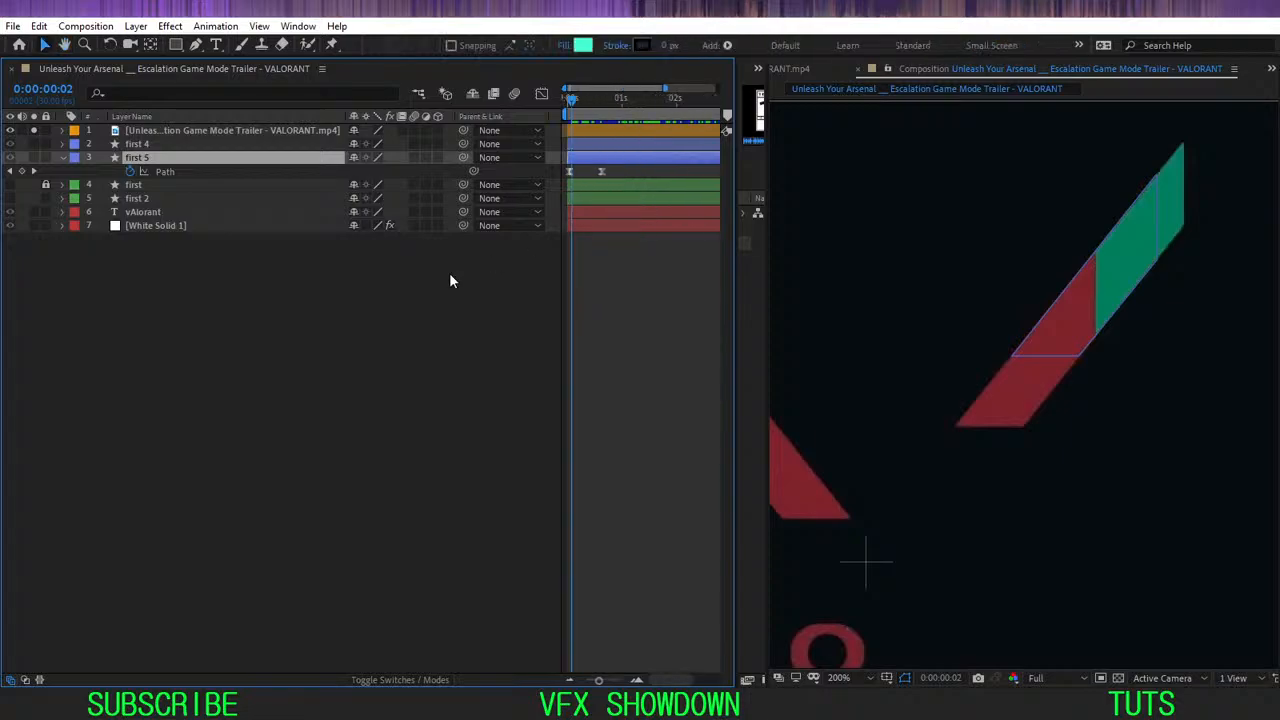
# - Undo the last Path keyframe change on the first 5 layer and clear the selection
pyautogui.click(240, 347)
pyautogui.hotkey('ctrl', 'z')
pyautogui.click(240, 347)
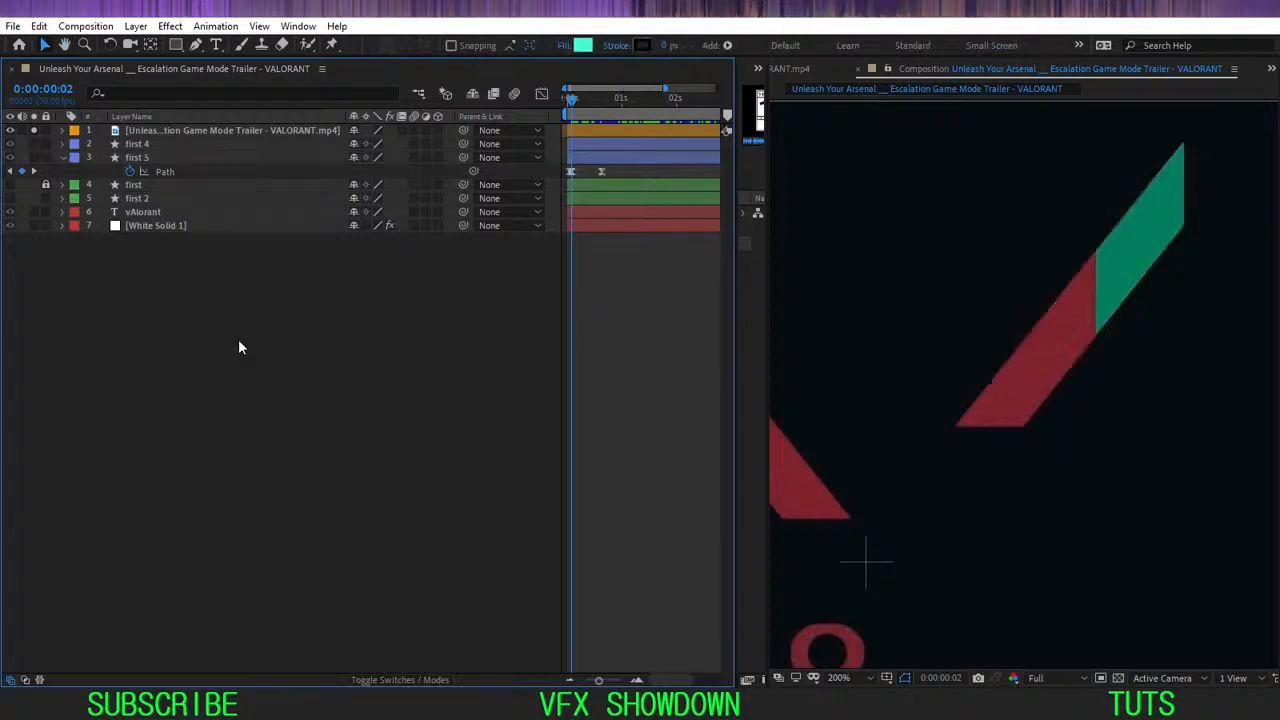
# - Try deleting the first 4 layer and undo the deletion
pyautogui.click(134, 145)
pyautogui.press('Delete')
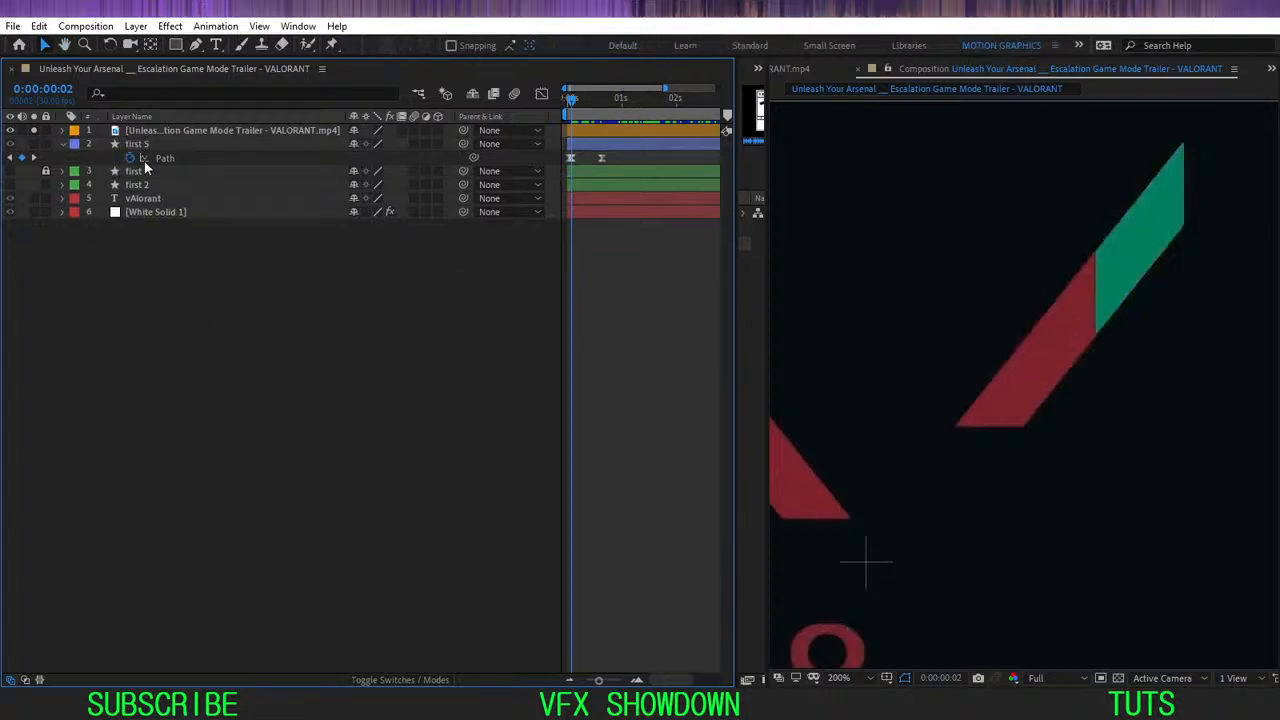
pyautogui.click(143, 145)
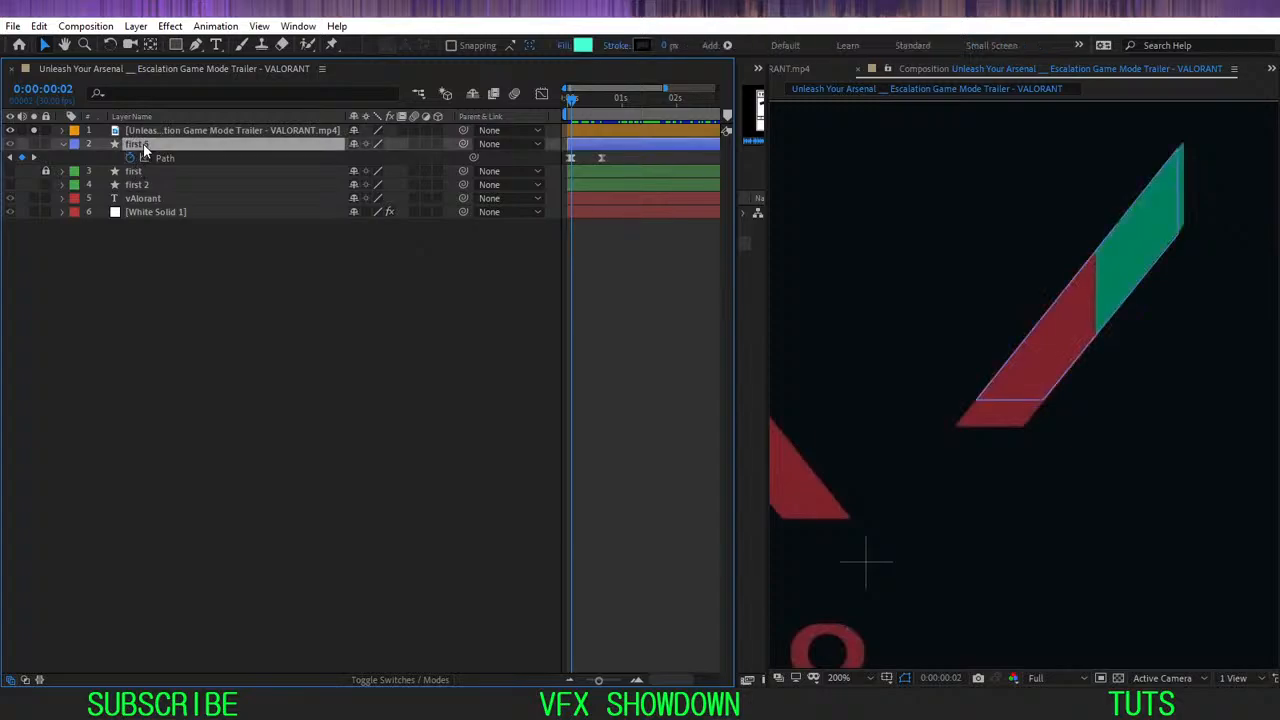
pyautogui.hotkey('ctrl', 'd')
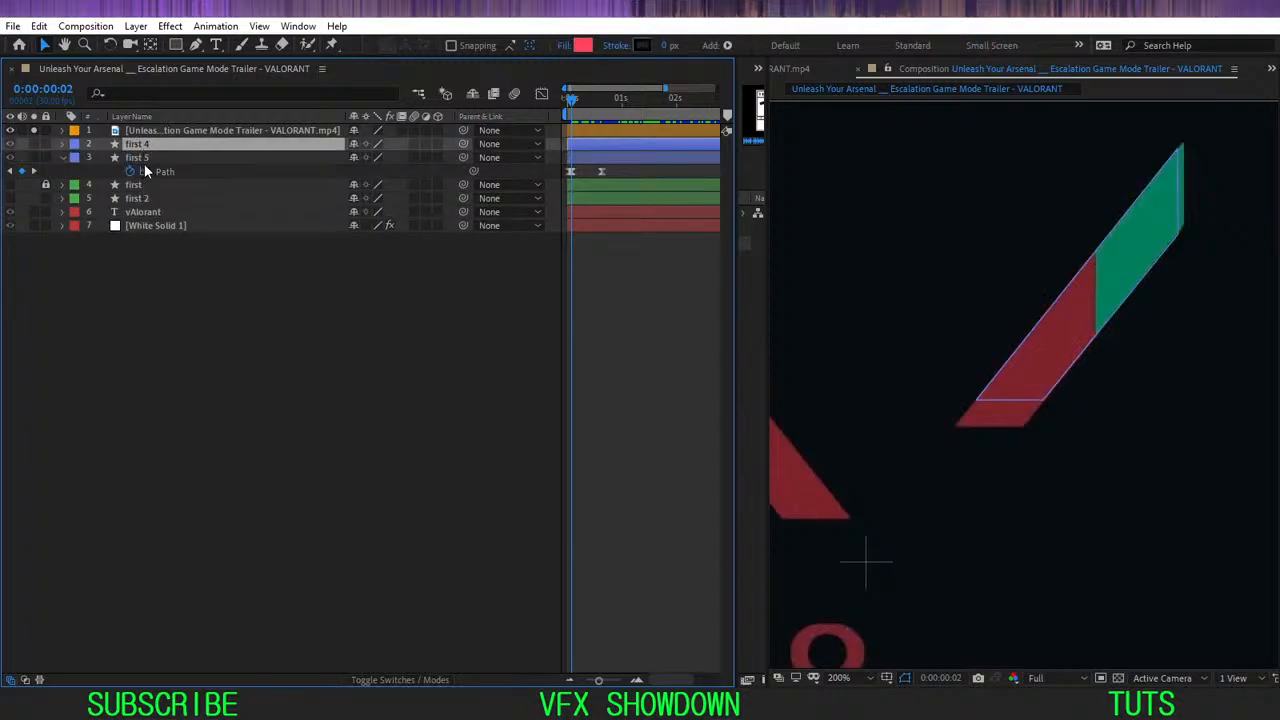
pyautogui.click(145, 156)
pyautogui.click(190, 311)
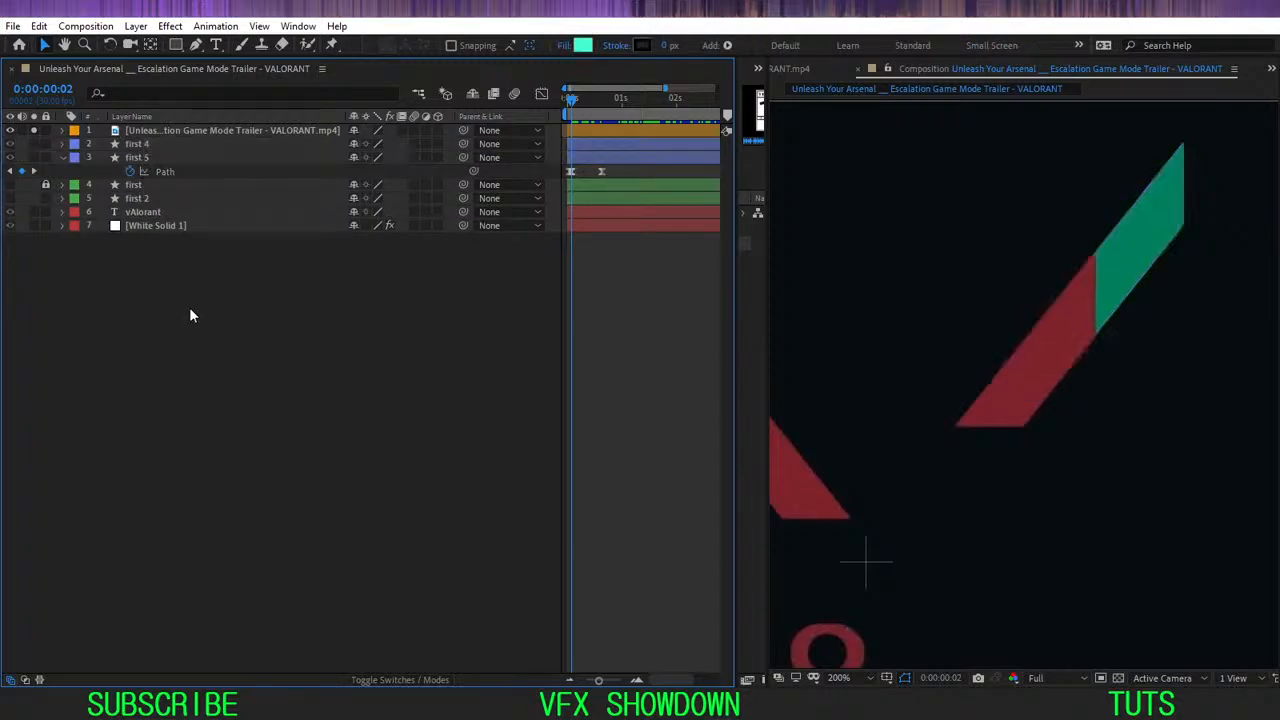
pyautogui.hotkey('ctrl', 'z')
pyautogui.click(189, 310)
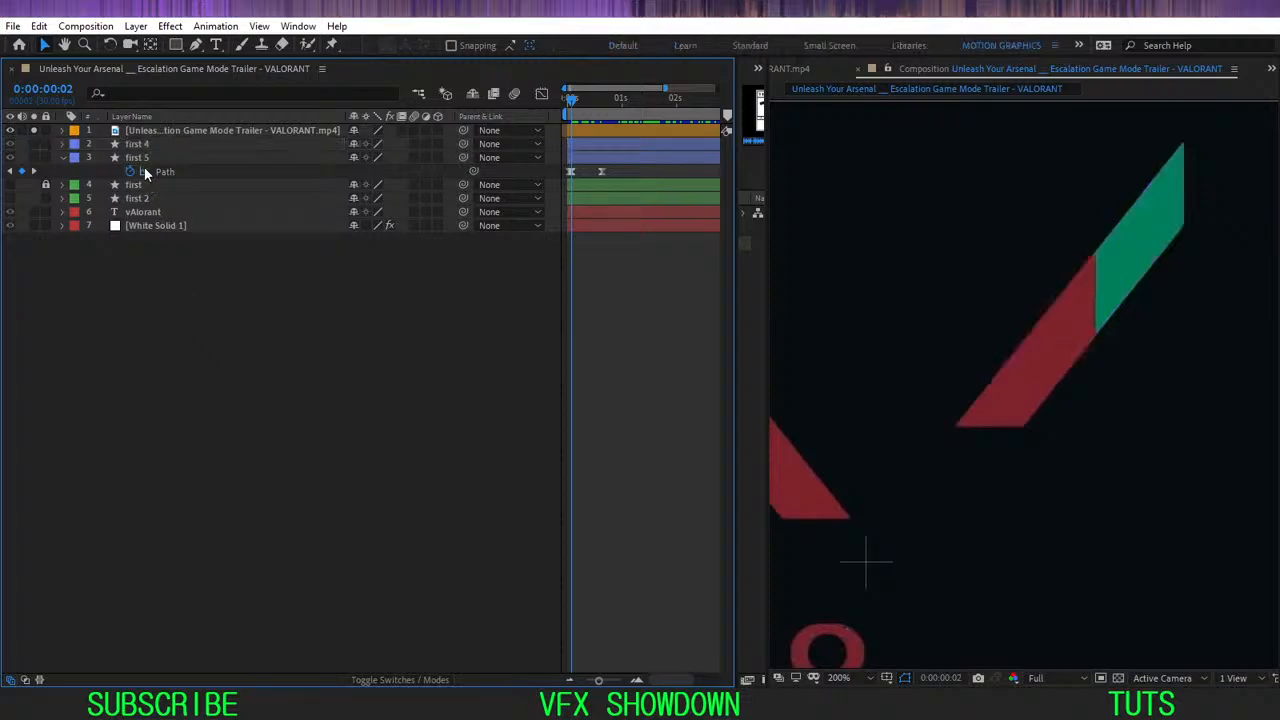
# - Isolate the first 4 and first 5 layers by soloing them at frame 1, with the trailer's solo turned off
pyautogui.click(145, 158)
pyautogui.click(150, 145)
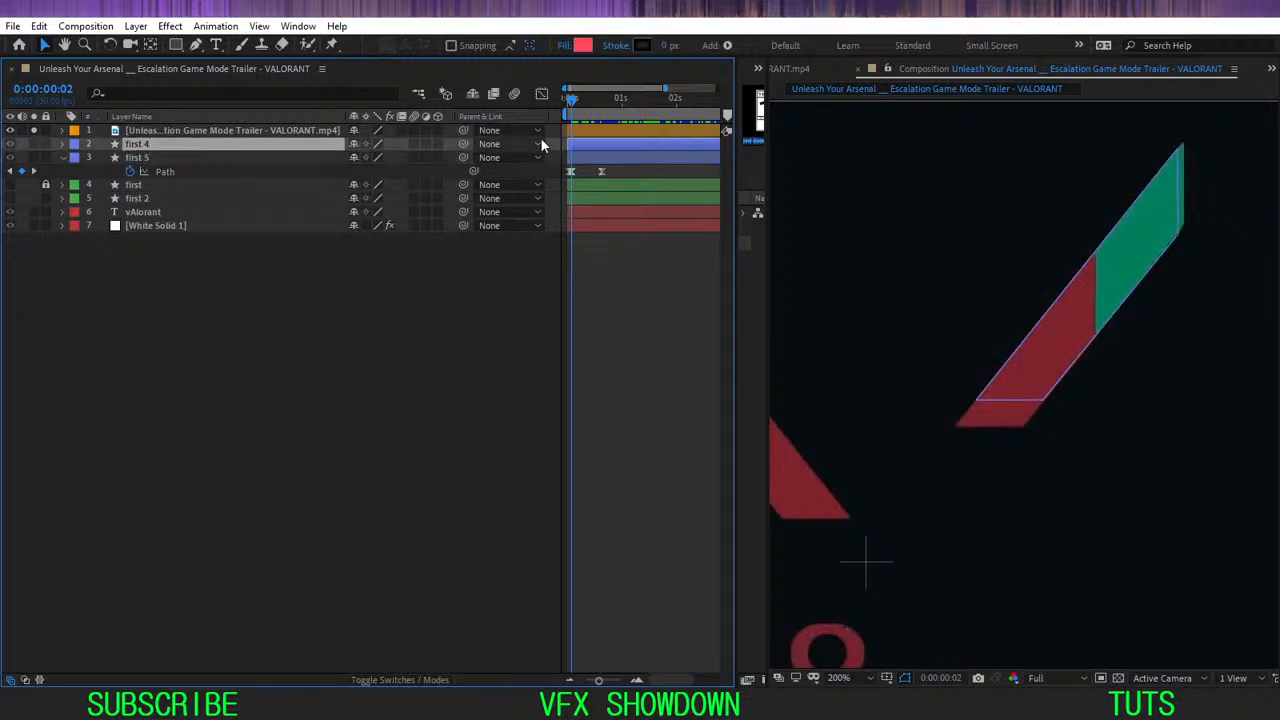
pyautogui.press('=')
pyautogui.moveTo(563, 193); pyautogui.dragTo(617, 186)
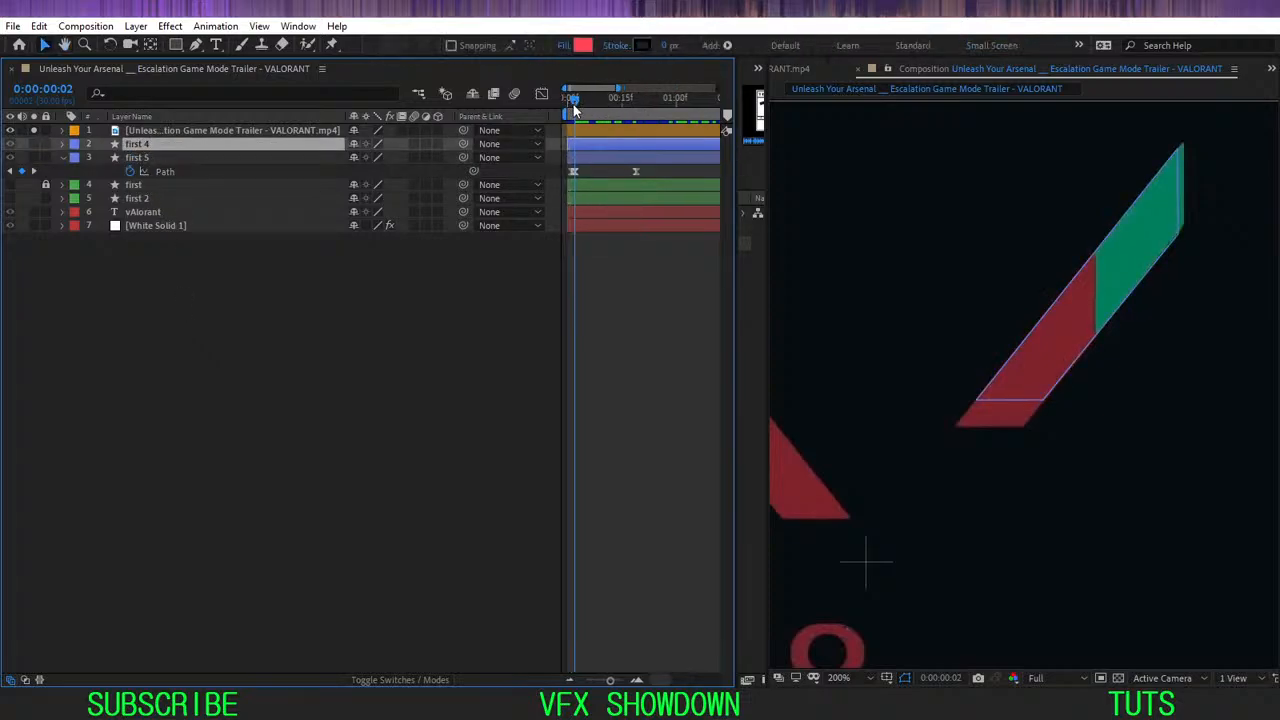
pyautogui.moveTo(574, 110)
pyautogui.mouseDown()
pyautogui.moveTo(585, 128)
pyautogui.moveTo(570, 135)
pyautogui.mouseUp()
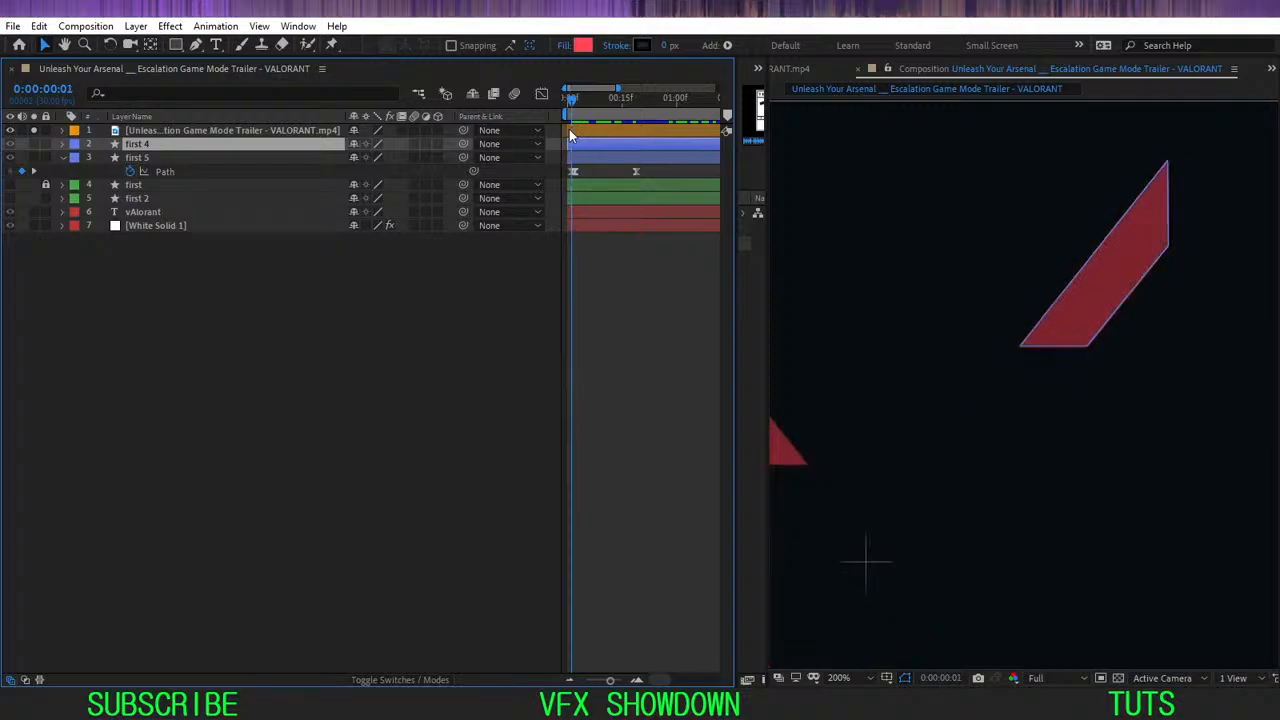
pyautogui.press('=')
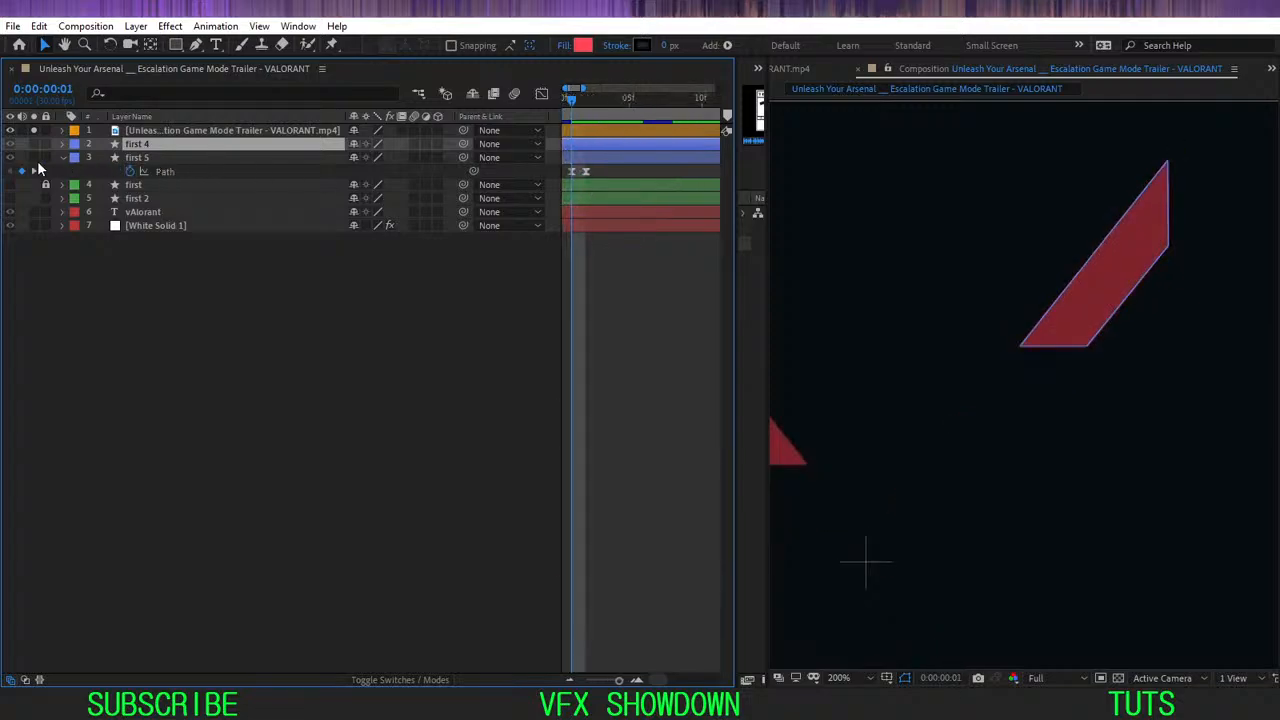
pyautogui.click(177, 170)
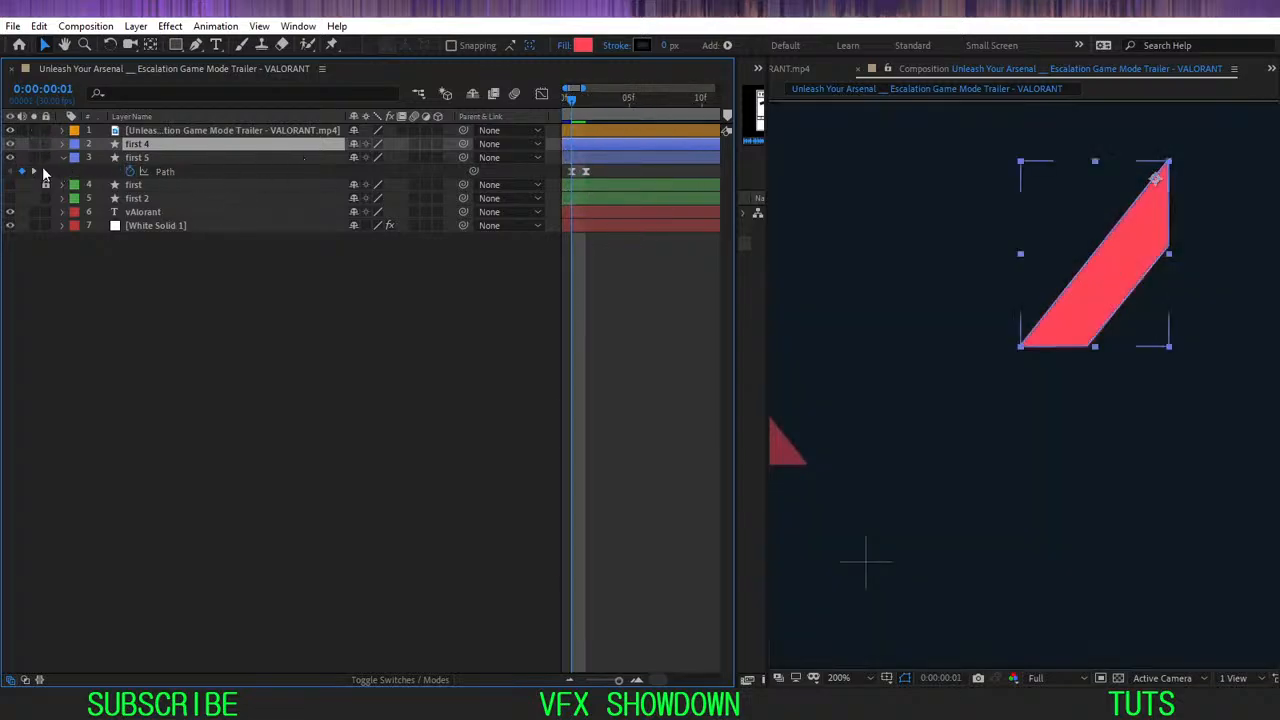
pyautogui.moveTo(34, 145); pyautogui.dragTo(34, 158)
pyautogui.click(120, 290)
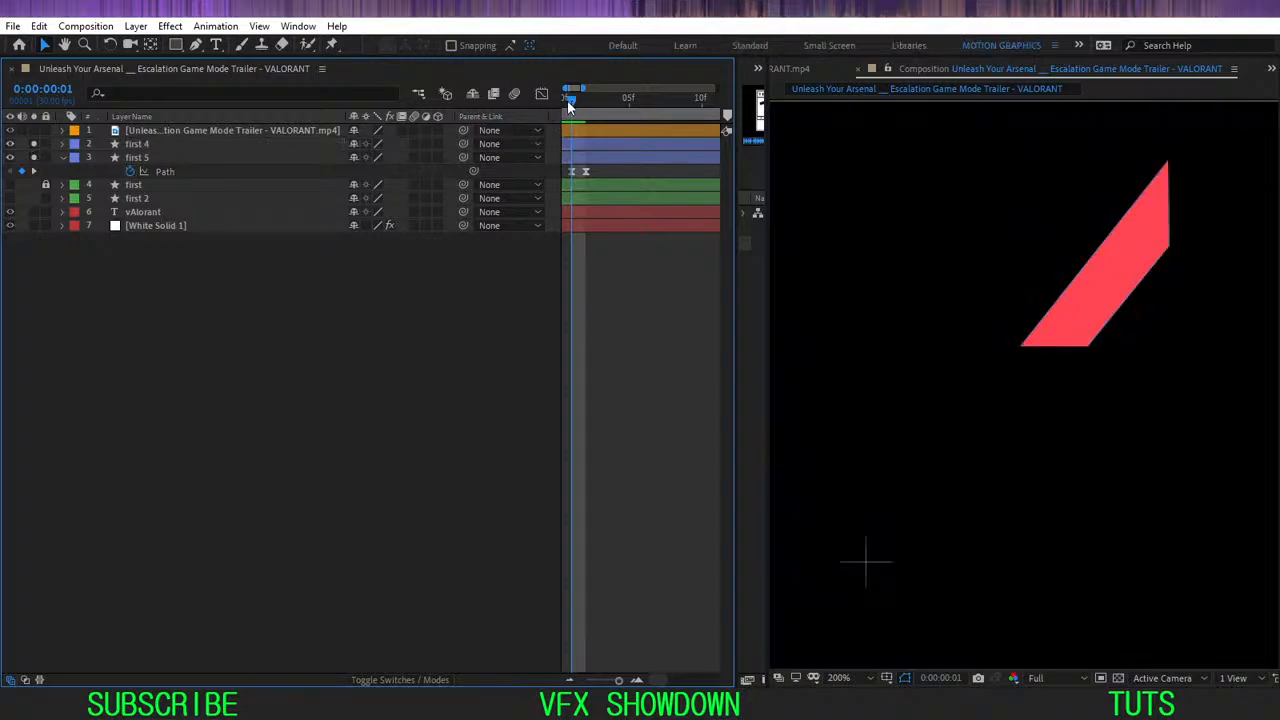
# - Turn off the first 5 layer's solo and check the red first 4 bar alone across the opening frames
pyautogui.moveTo(568, 105); pyautogui.dragTo(562, 146)
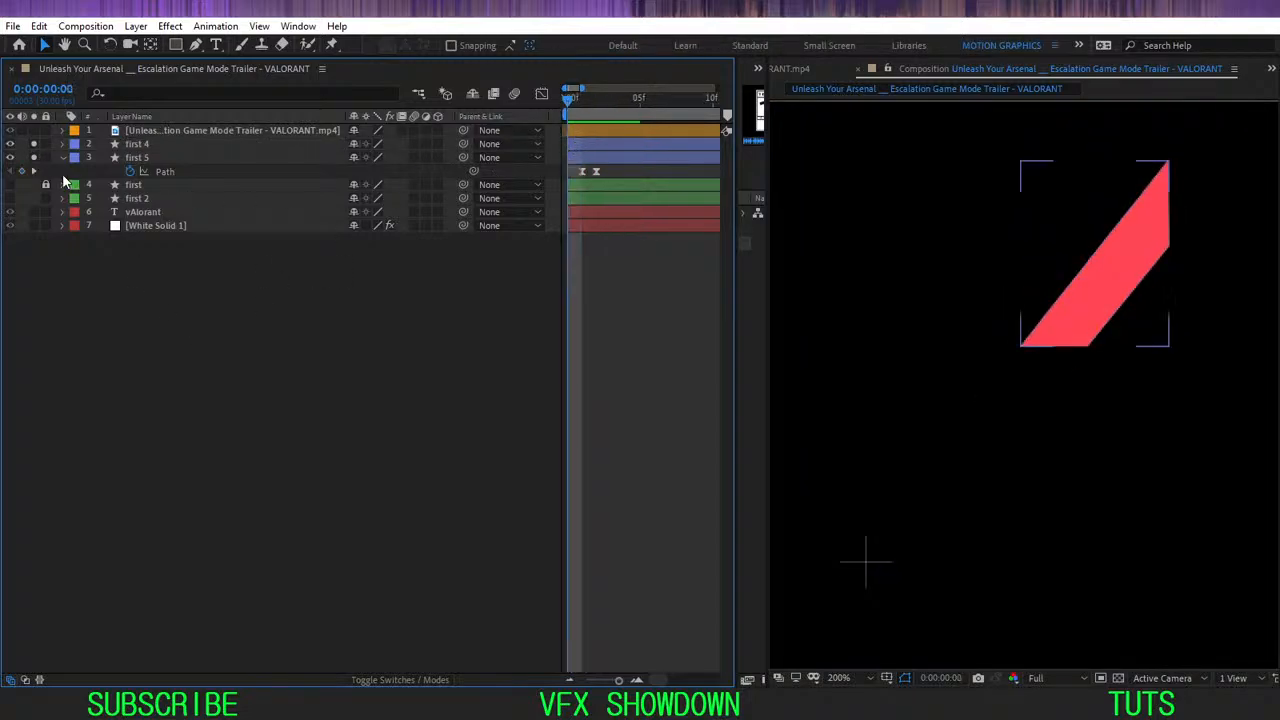
pyautogui.click(35, 158)
pyautogui.press('space')
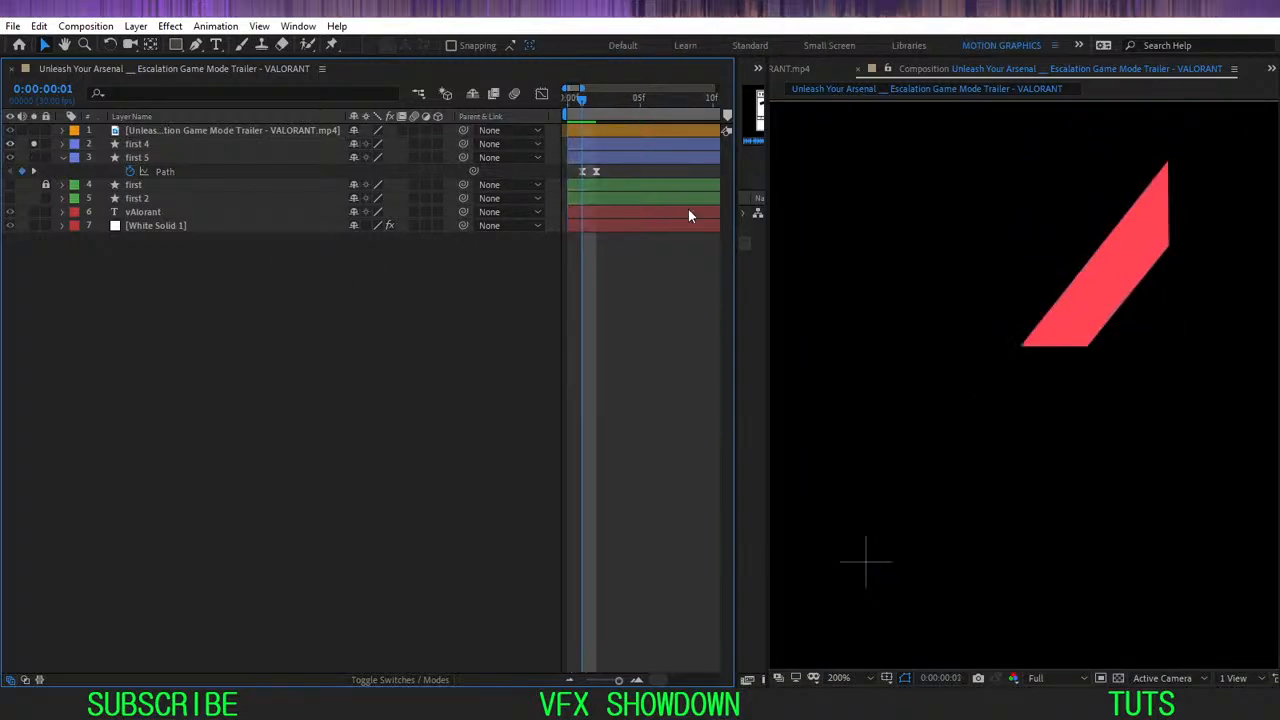
pyautogui.press('pageup')
pyautogui.press('pageup')
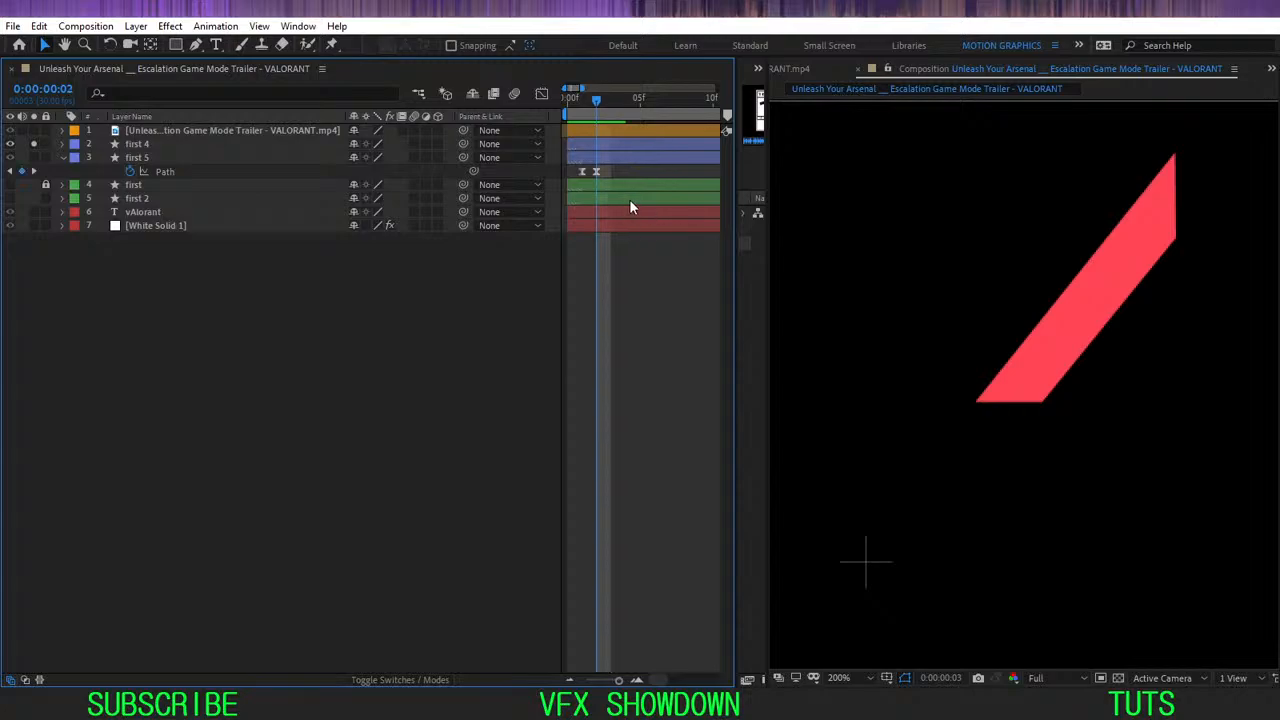
# - Solo only the first 5 layer and step through the opening frames to check the turquoise bar's motion
pyautogui.click(35, 149)
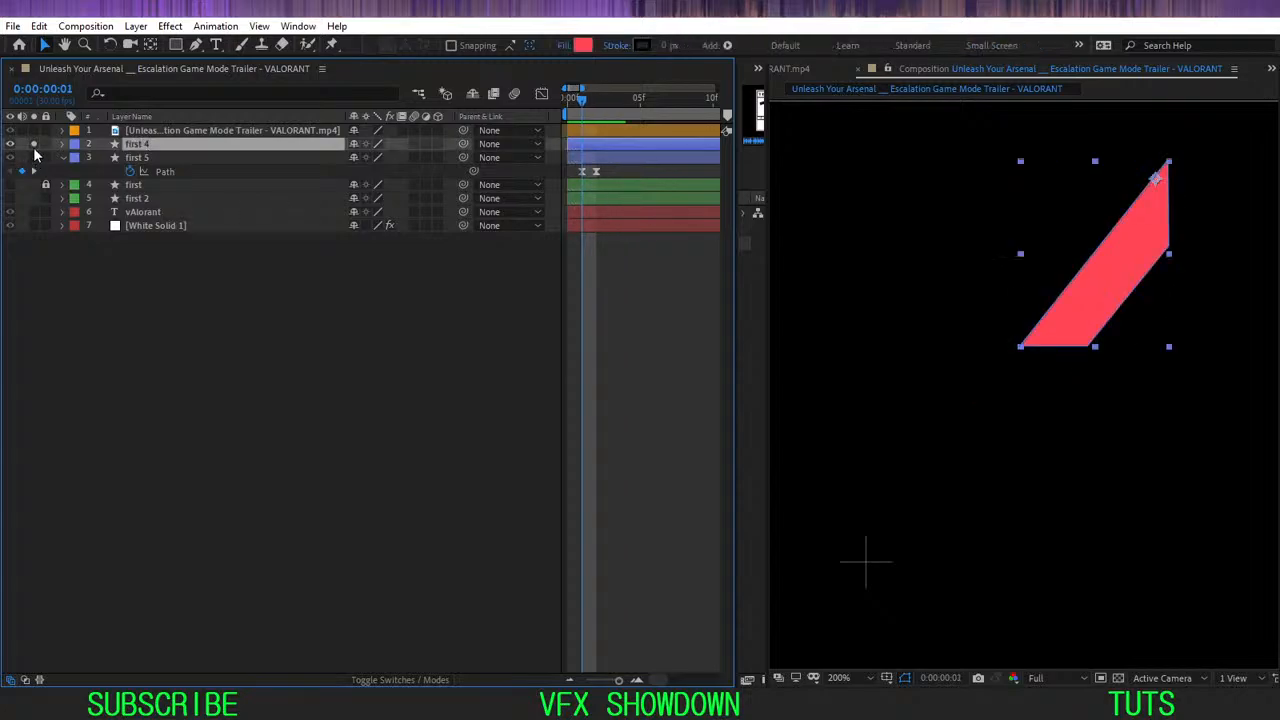
pyautogui.click(34, 145)
pyautogui.click(35, 157)
pyautogui.press('pagedown')
pyautogui.press('pagedown')
pyautogui.press('pagedown')
pyautogui.press('pagedown')
pyautogui.press('pagedown')
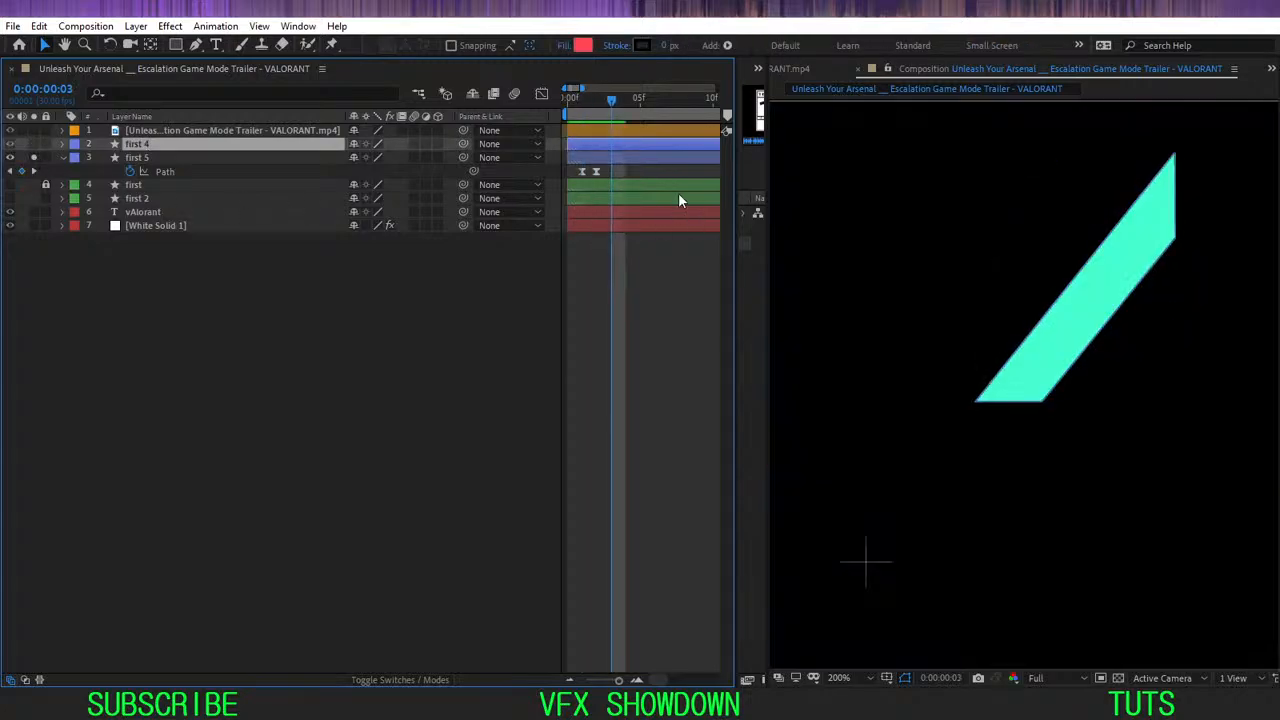
pyautogui.press('pageup')
pyautogui.press('pageup')
# - Delete the turquoise first 5 layer and reveal the first 4 layer's keyframed Path property
pyautogui.click(140, 156)
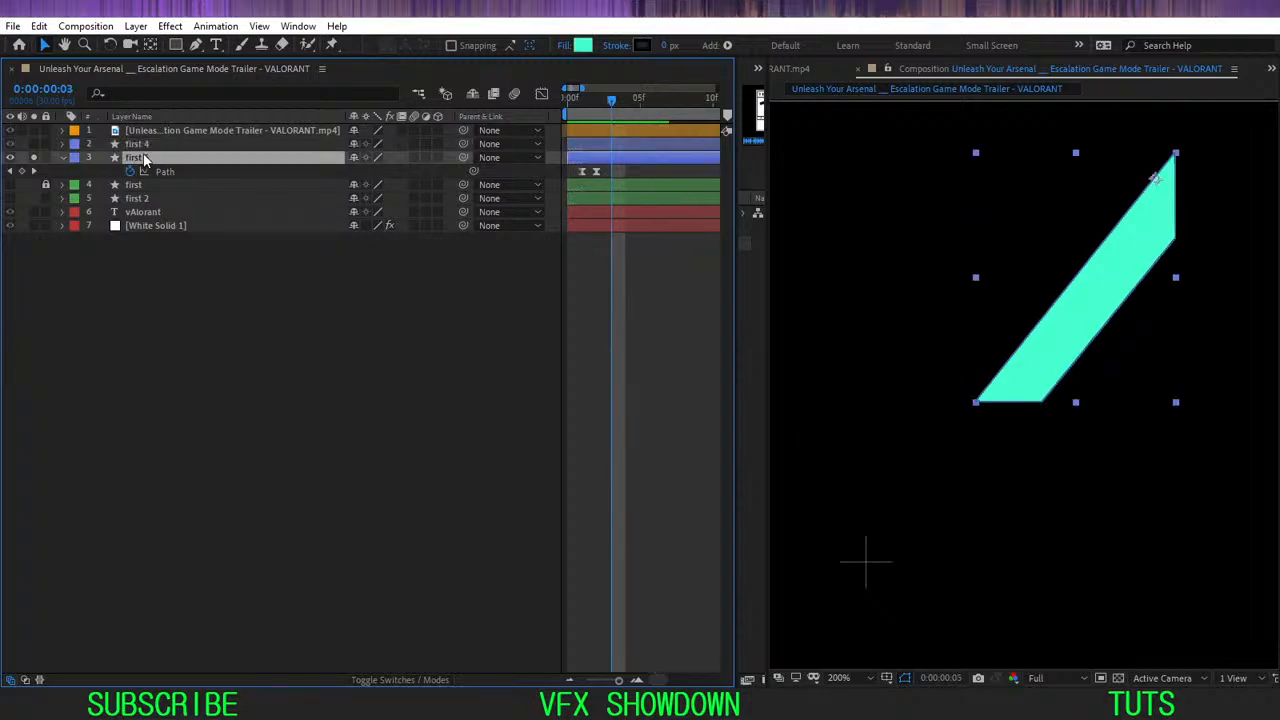
pyautogui.press('Delete')
pyautogui.press('pageup')
pyautogui.click(157, 144)
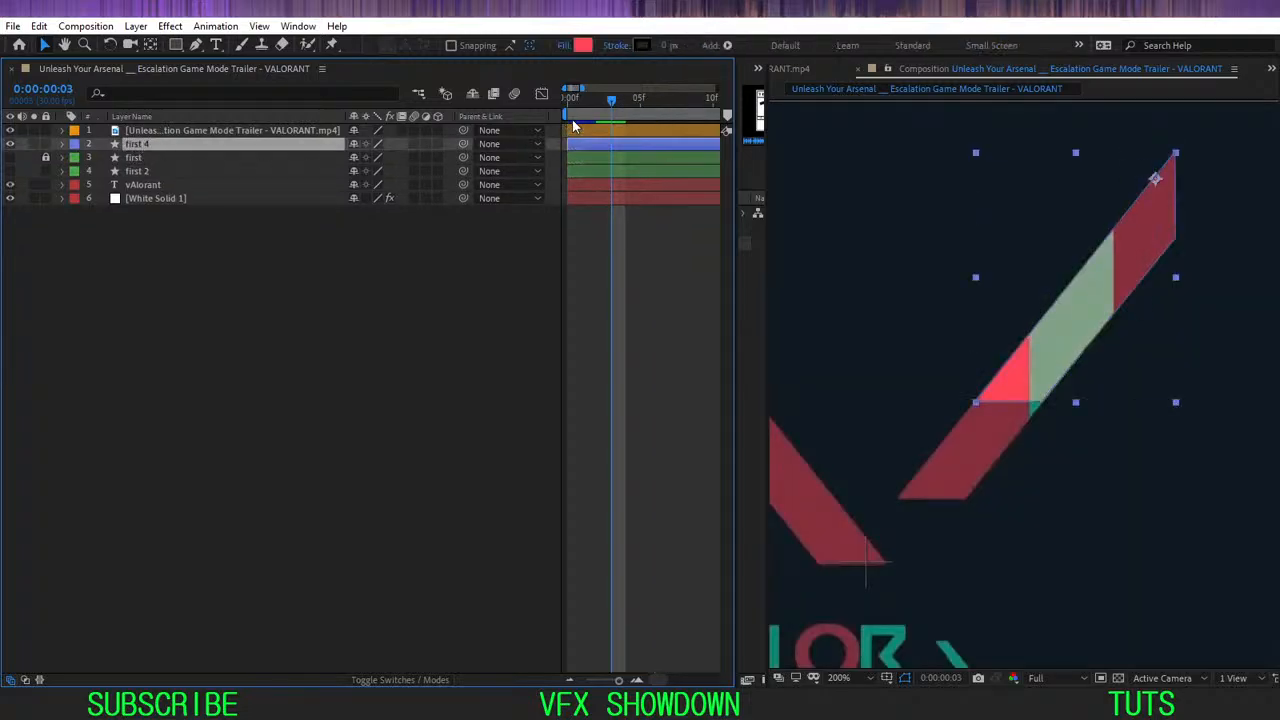
pyautogui.press('u')
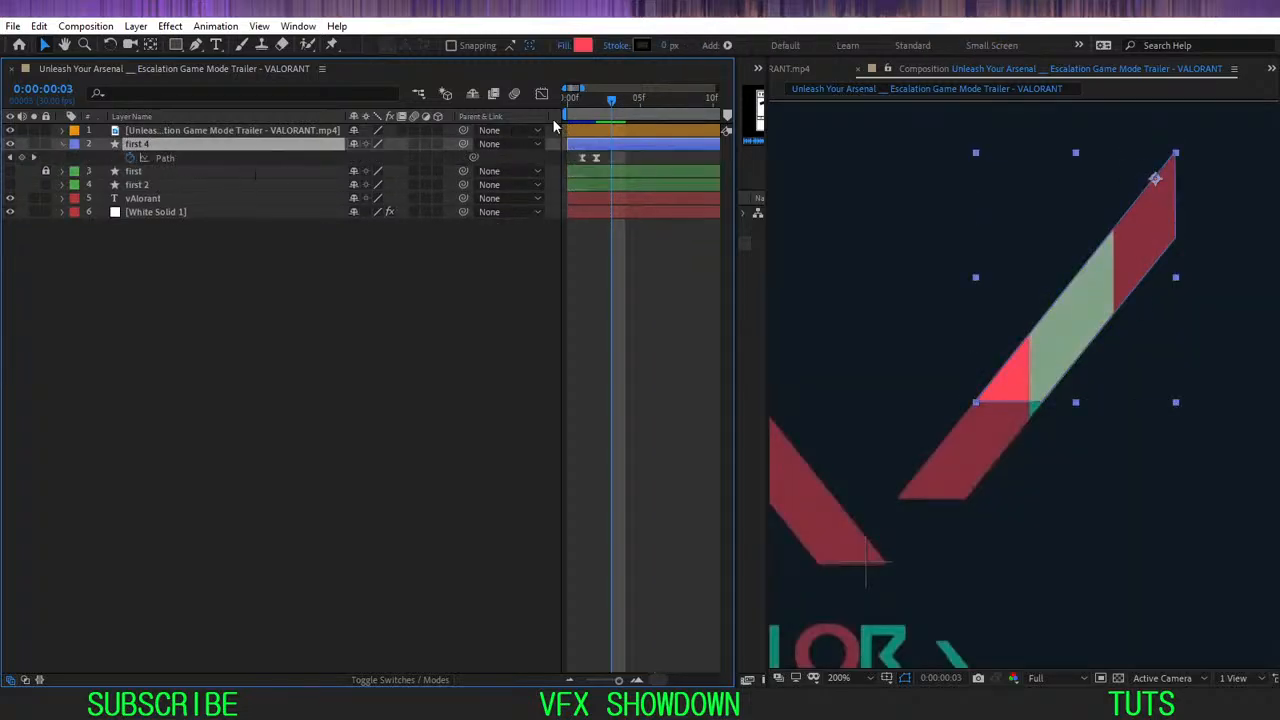
# - Compare the first 4 bar with the trailer from frame 1 through the Path keyframe at frame 19
pyautogui.moveTo(598, 102); pyautogui.dragTo(586, 114)
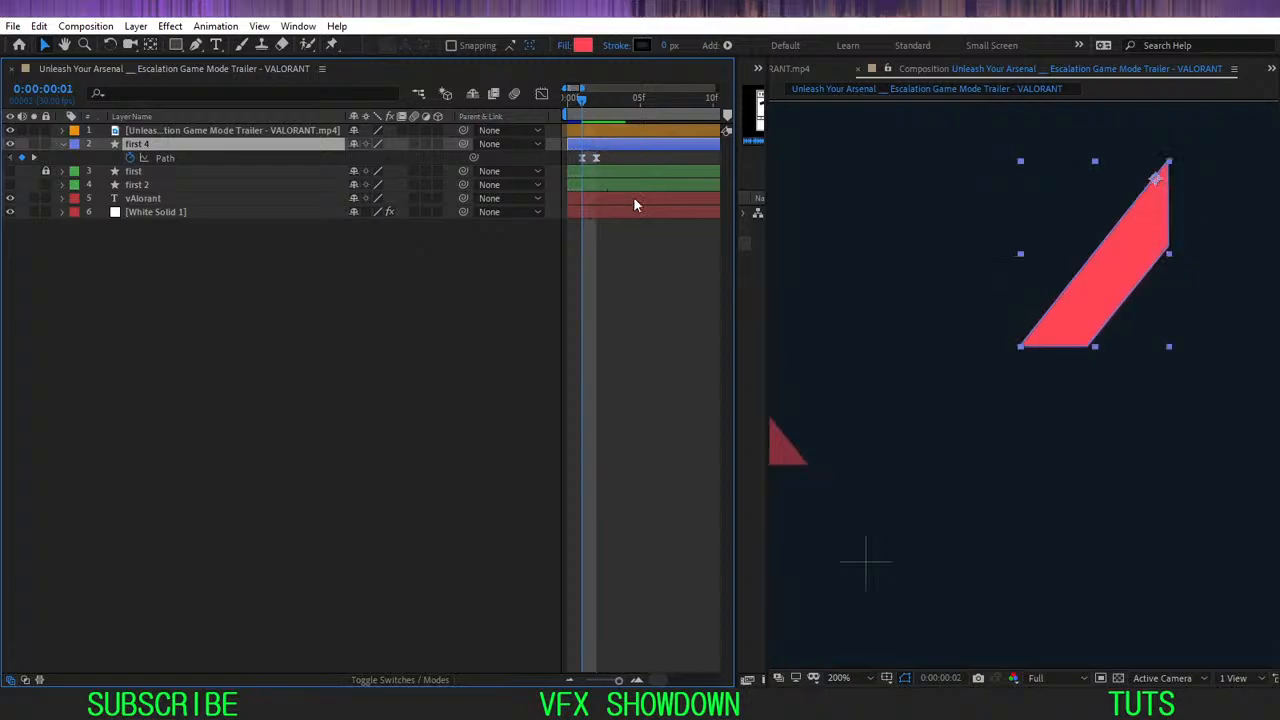
pyautogui.scroll(-2, 635, 182)
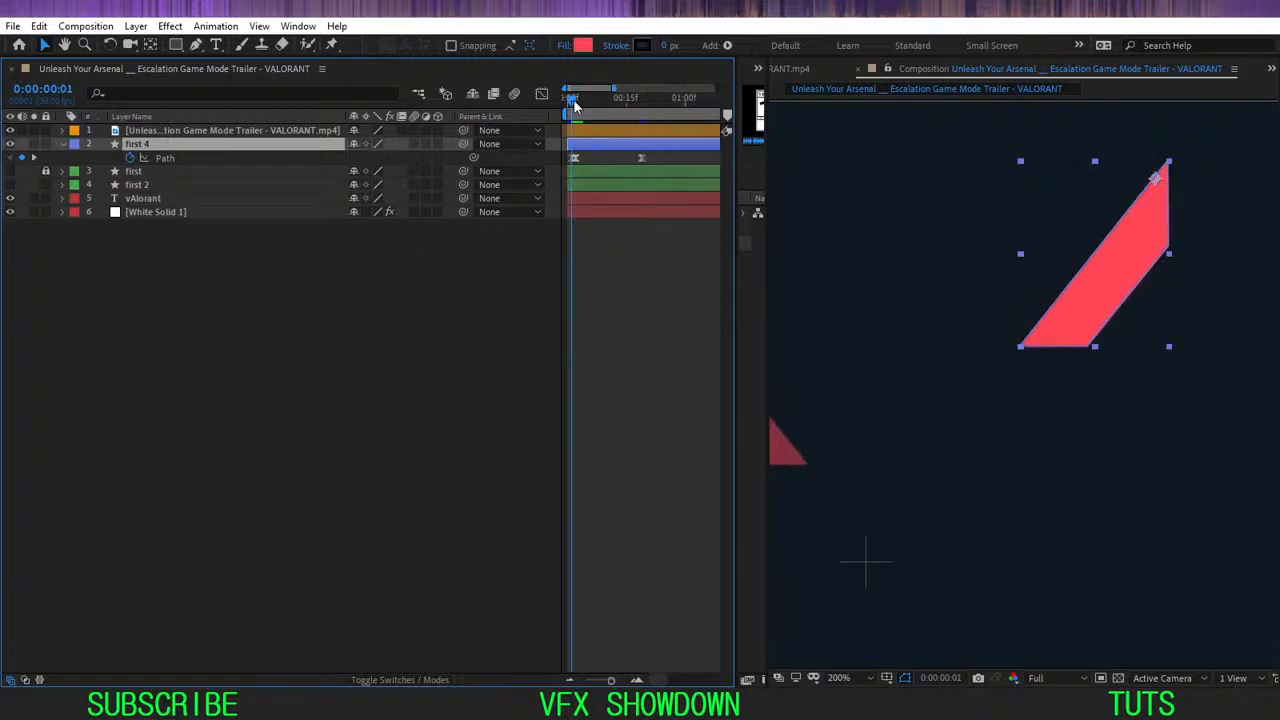
pyautogui.moveTo(575, 105); pyautogui.dragTo(643, 129)
pyautogui.click(337, 283)
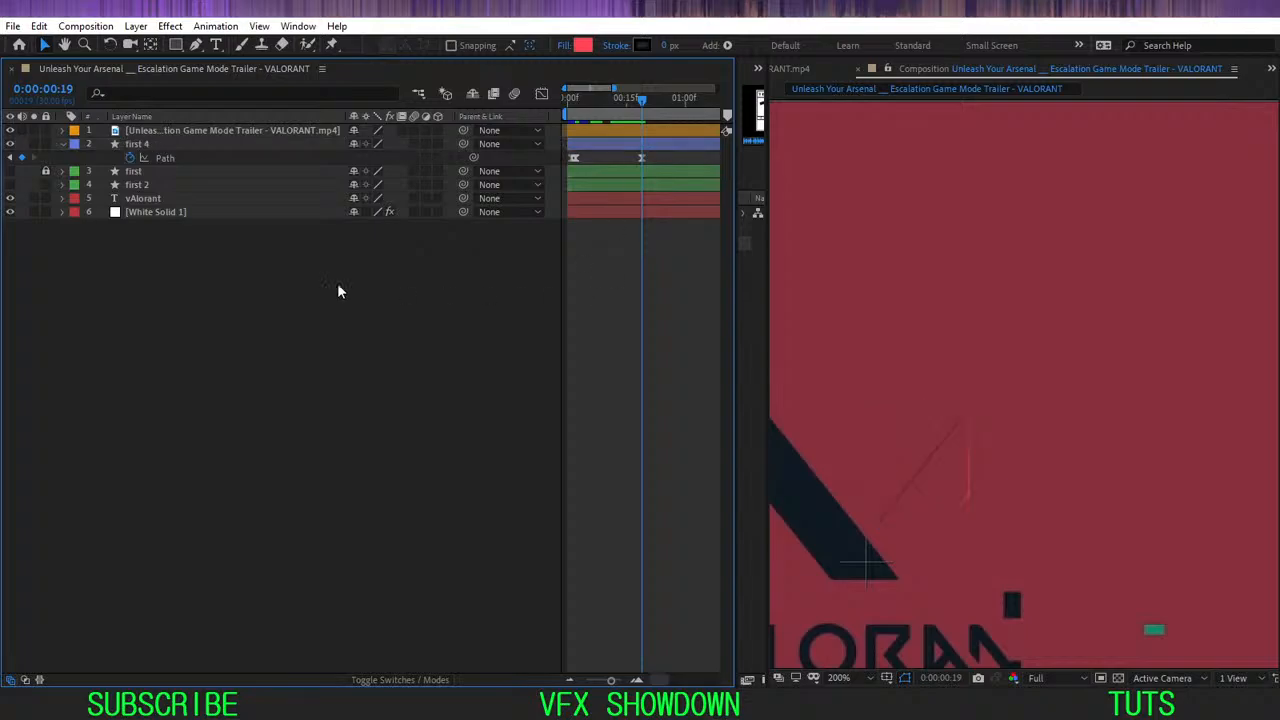
# - Solo the trailer and step through frames 1 to 3 to examine the bar's red-turquoise split
pyautogui.click(33, 131)
pyautogui.moveTo(616, 107); pyautogui.dragTo(573, 155)
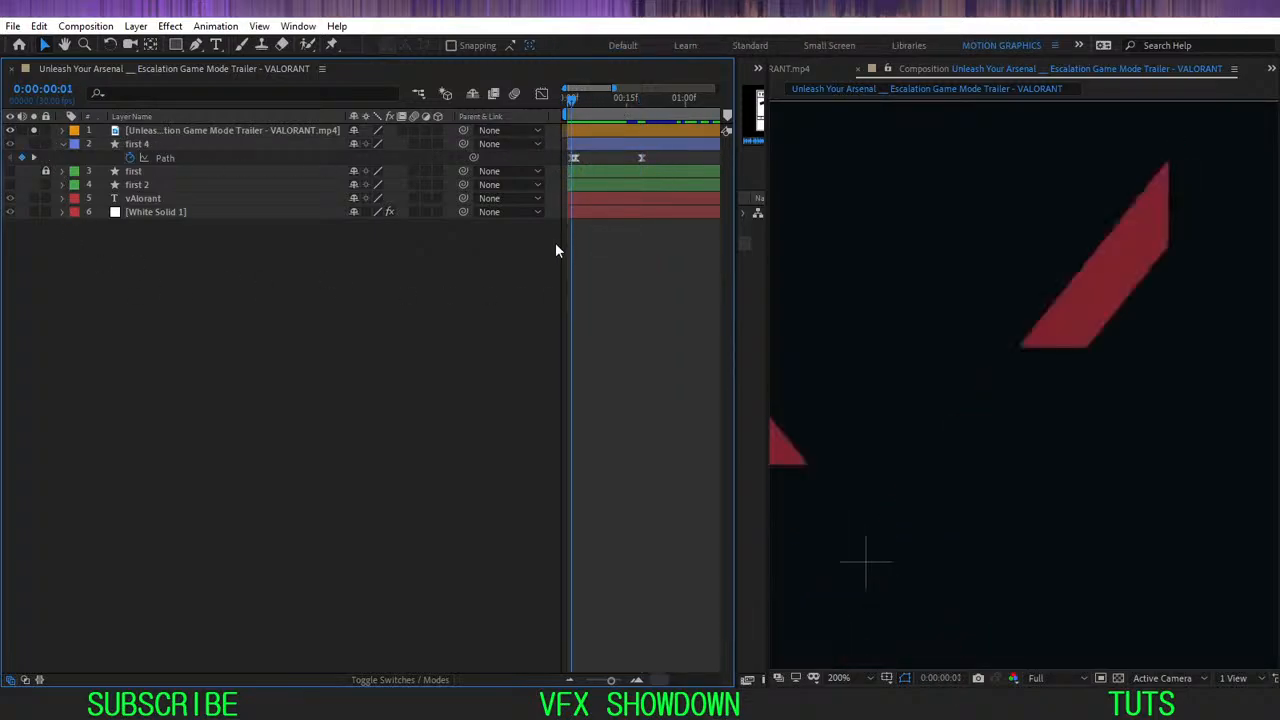
pyautogui.press('pagedown')
pyautogui.press('pagedown')
pyautogui.press('=')
pyautogui.press('=')
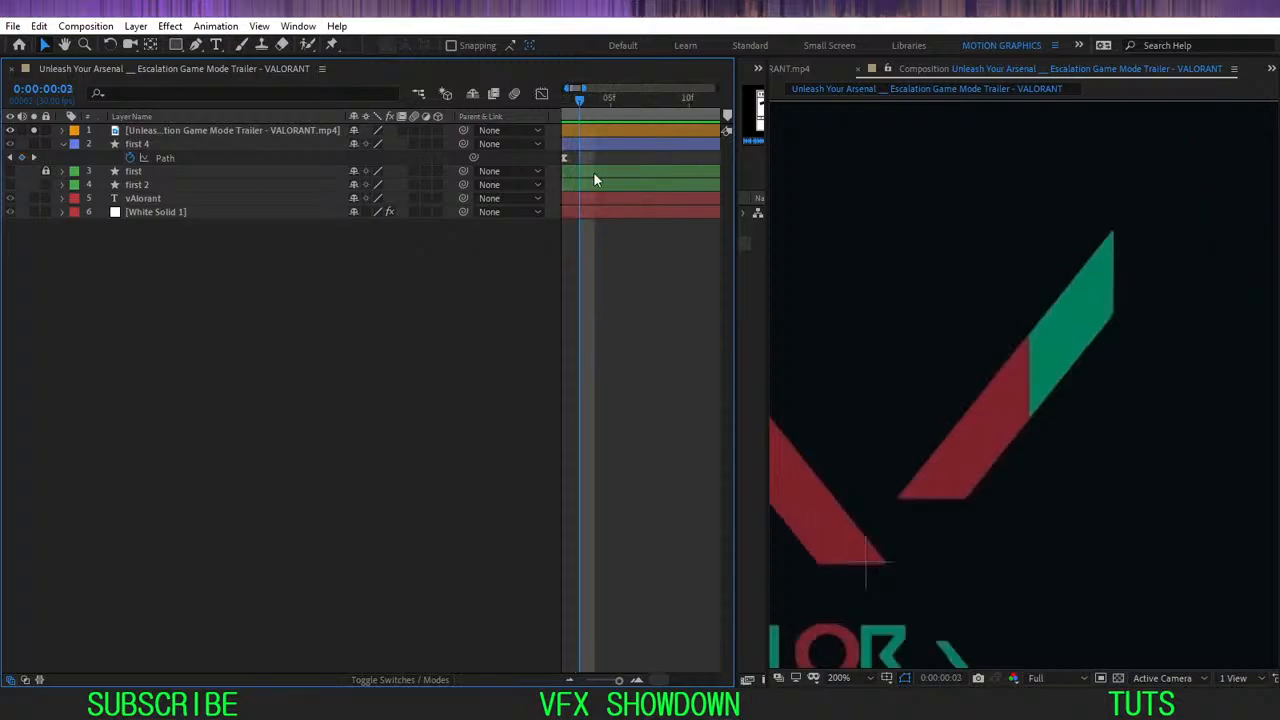
pyautogui.moveTo(594, 173); pyautogui.dragTo(637, 147)
pyautogui.press('pageup')
pyautogui.press('pageup')
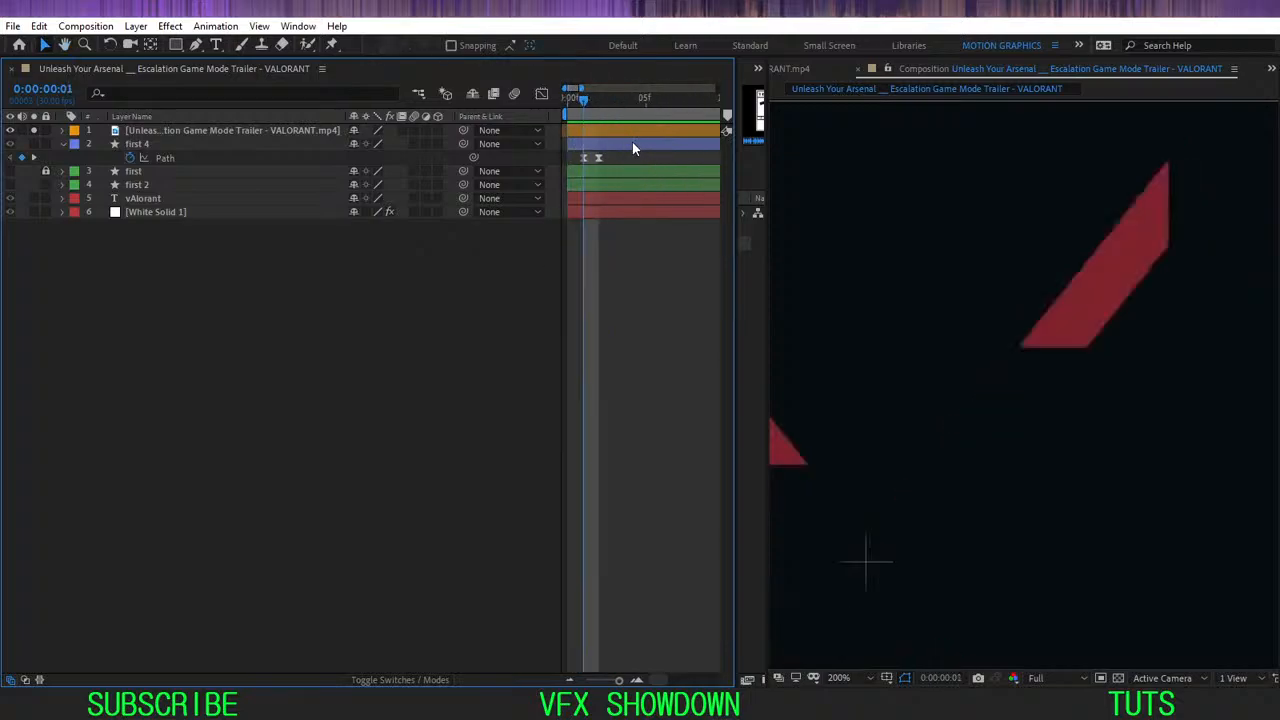
pyautogui.press('pagedown')
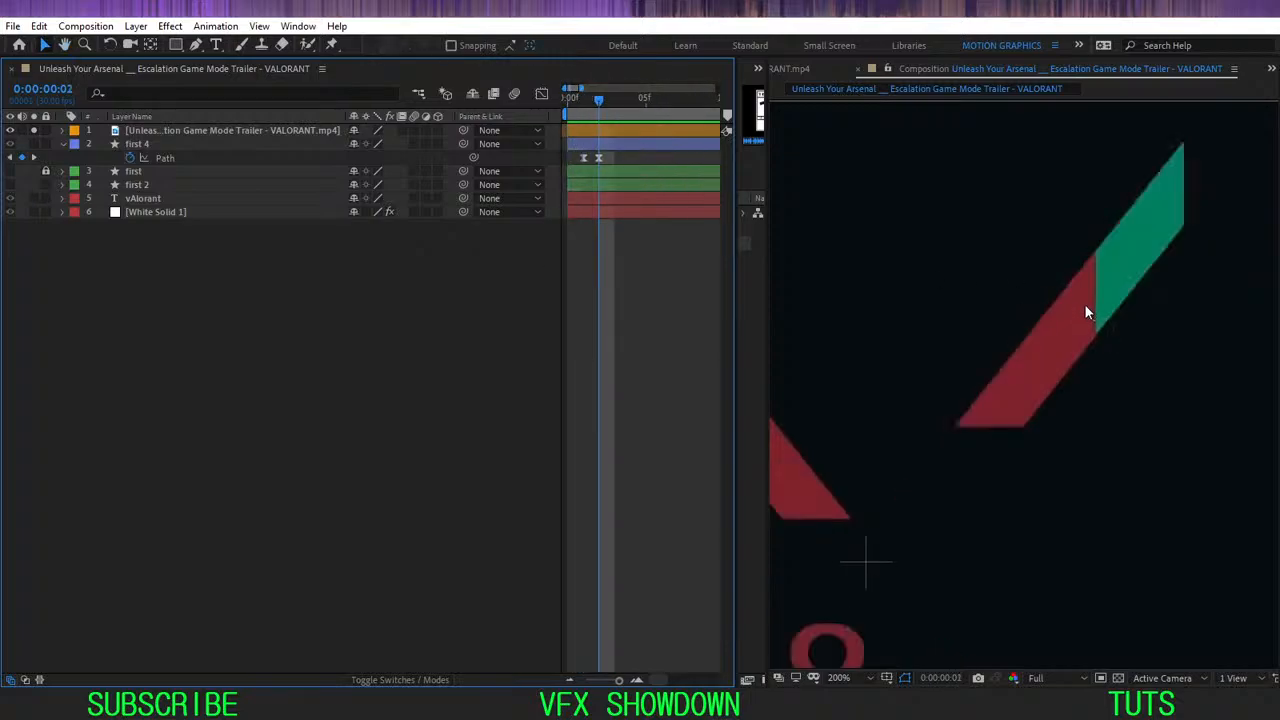
pyautogui.press('pagedown')
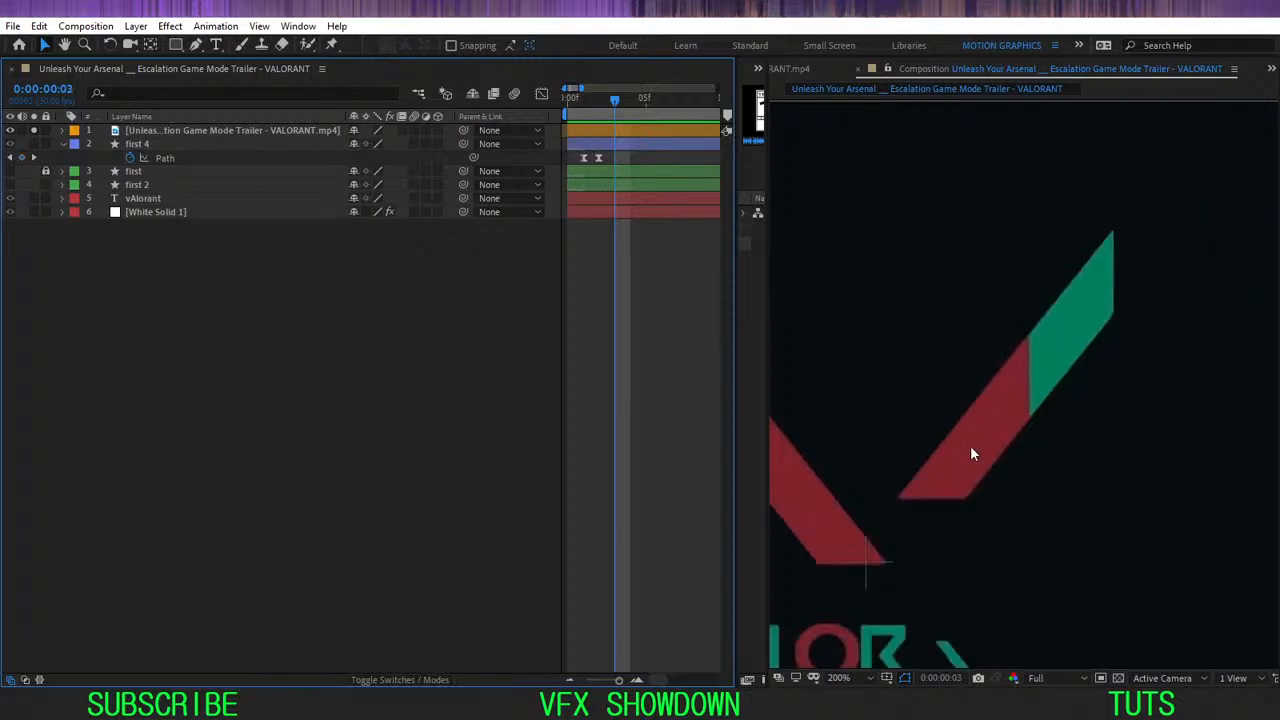
# - Unsolo the trailer and, at frame 2, move the bottom edge of first 4's Path 1 down to the trailer bar's lower end
pyautogui.press('pageup')
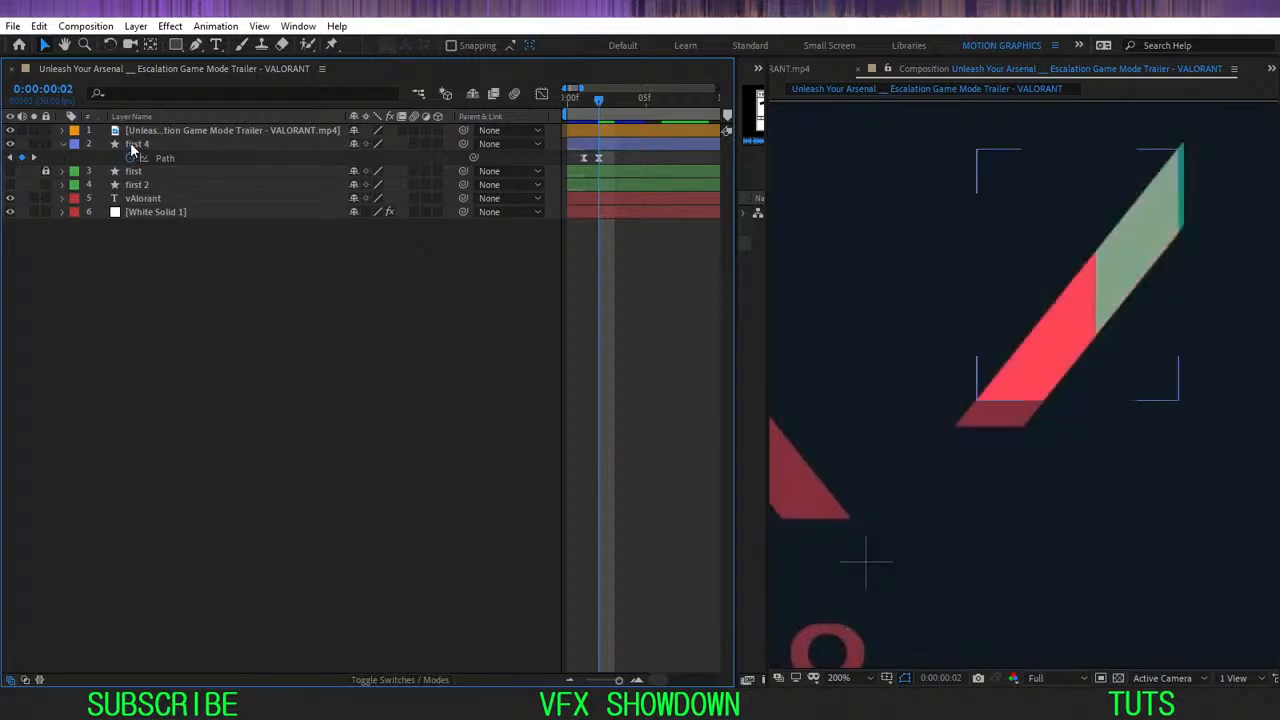
pyautogui.click(135, 145)
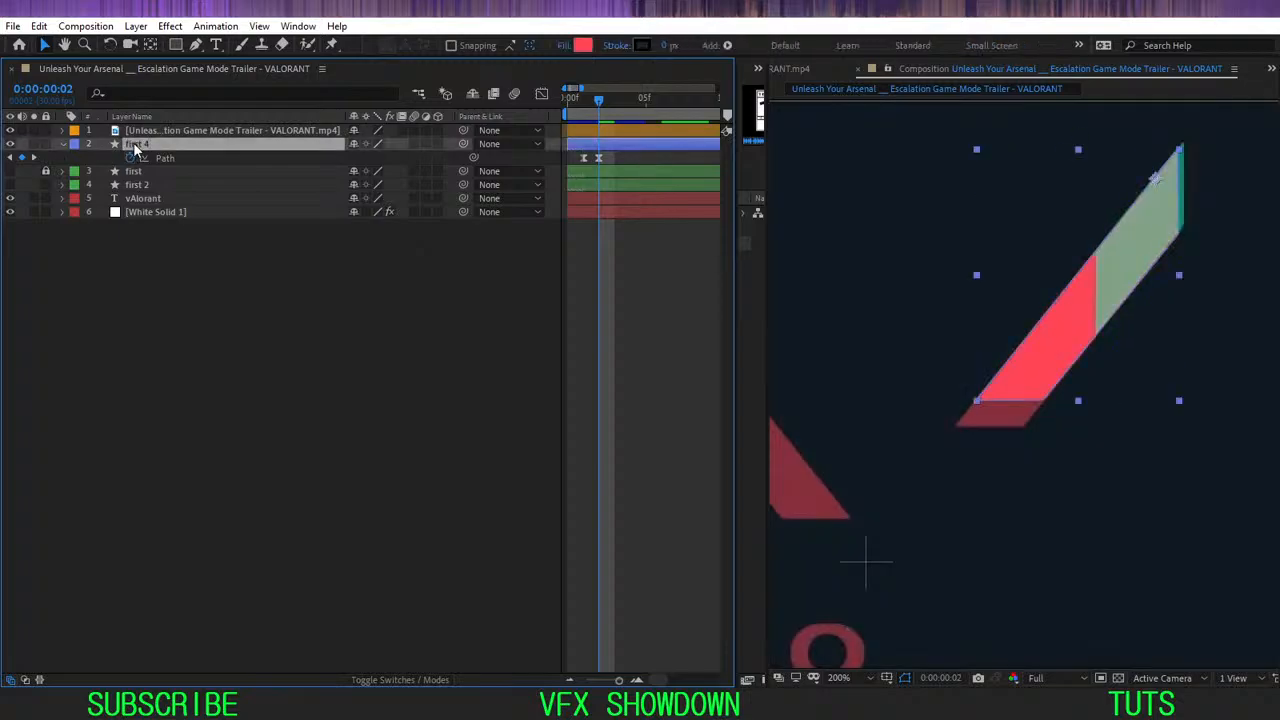
pyautogui.click(63, 145)
pyautogui.click(63, 145)
pyautogui.click(140, 187)
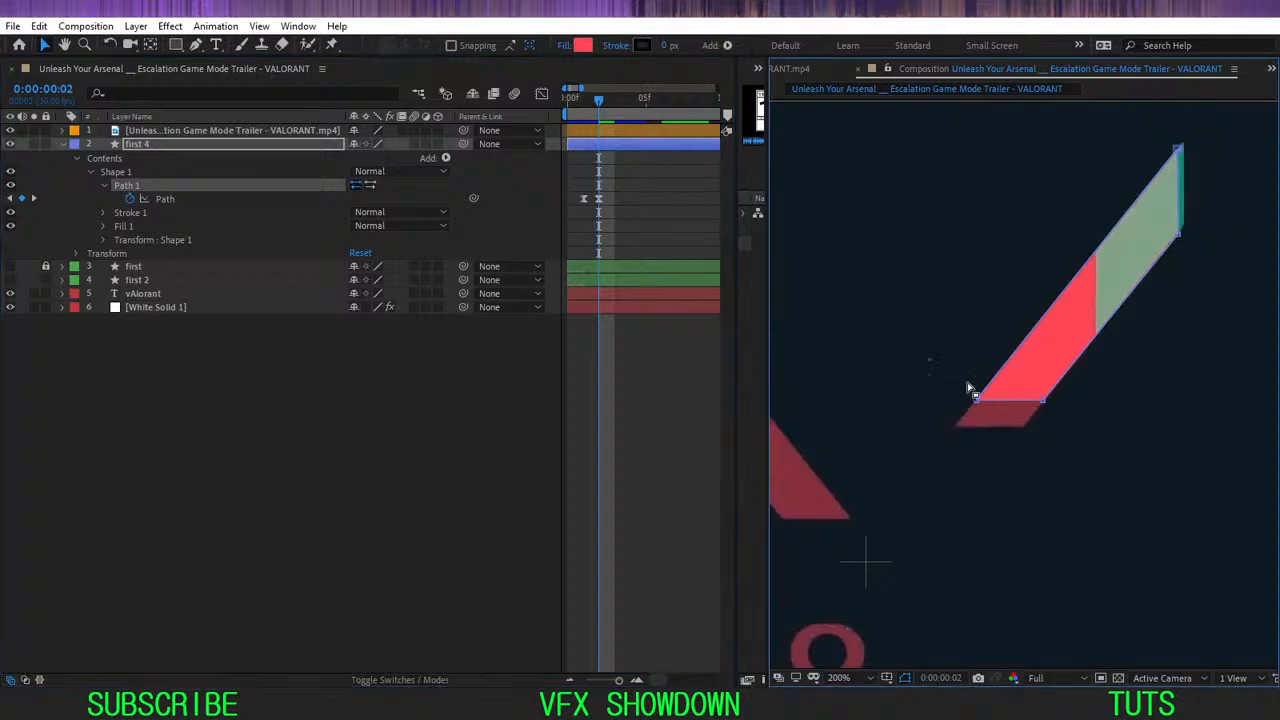
pyautogui.scroll(3, 1031, 477)
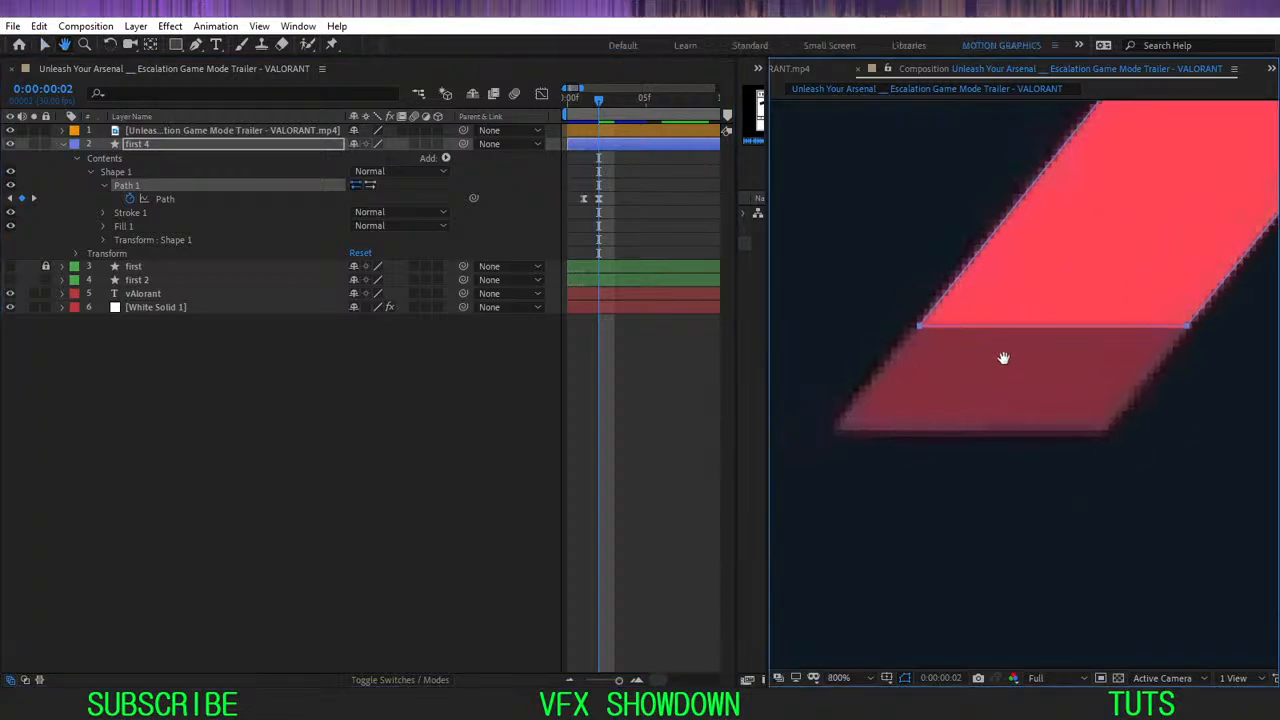
pyautogui.moveTo(945, 316); pyautogui.dragTo(869, 422)
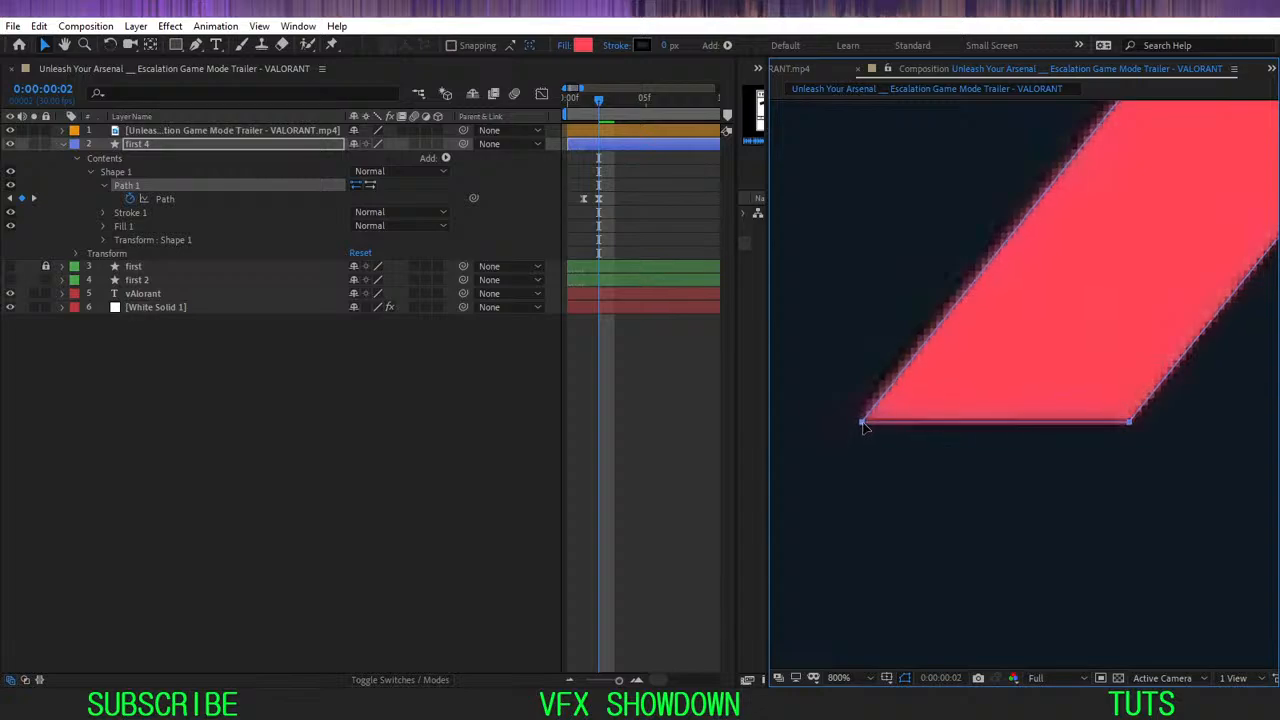
# - Move the right edge of the first 4 path down to the trailer's red-green split and align its upper corner
pyautogui.scroll(-1, 1019, 384)
pyautogui.moveTo(1226, 158); pyautogui.dragTo(998, 392)
pyautogui.moveTo(1131, 274); pyautogui.dragTo(1131, 337)
pyautogui.moveTo(1201, 105); pyautogui.dragTo(1108, 372)
pyautogui.moveTo(1160, 148); pyautogui.dragTo(991, 371)
pyautogui.scroll(4, 975, 374)
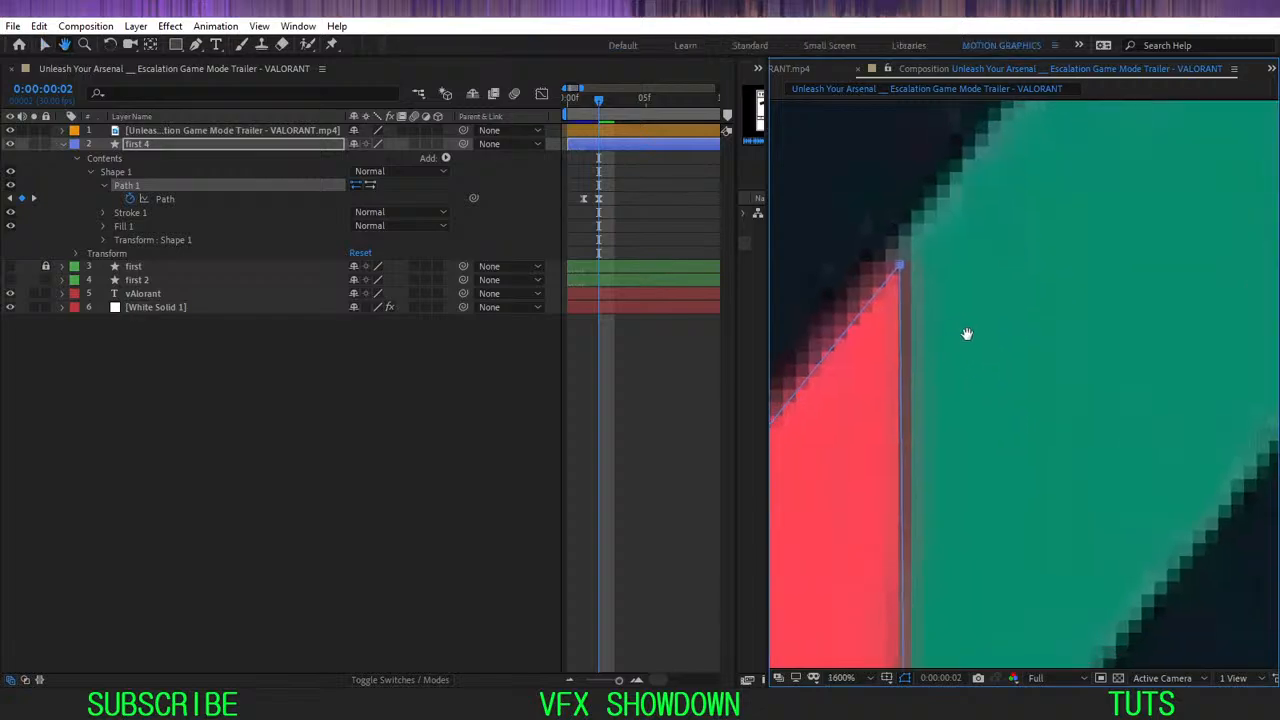
pyautogui.moveTo(911, 248); pyautogui.dragTo(913, 233)
# - Align the lower right corner of the first 4 path with the bottom of the trailer's colour split at frame 2
pyautogui.scroll(-2, 914, 235)
pyautogui.press('space')
pyautogui.moveTo(934, 371); pyautogui.dragTo(983, 218)
pyautogui.scroll(1, 1001, 326)
pyautogui.scroll(1, 1068, 360)
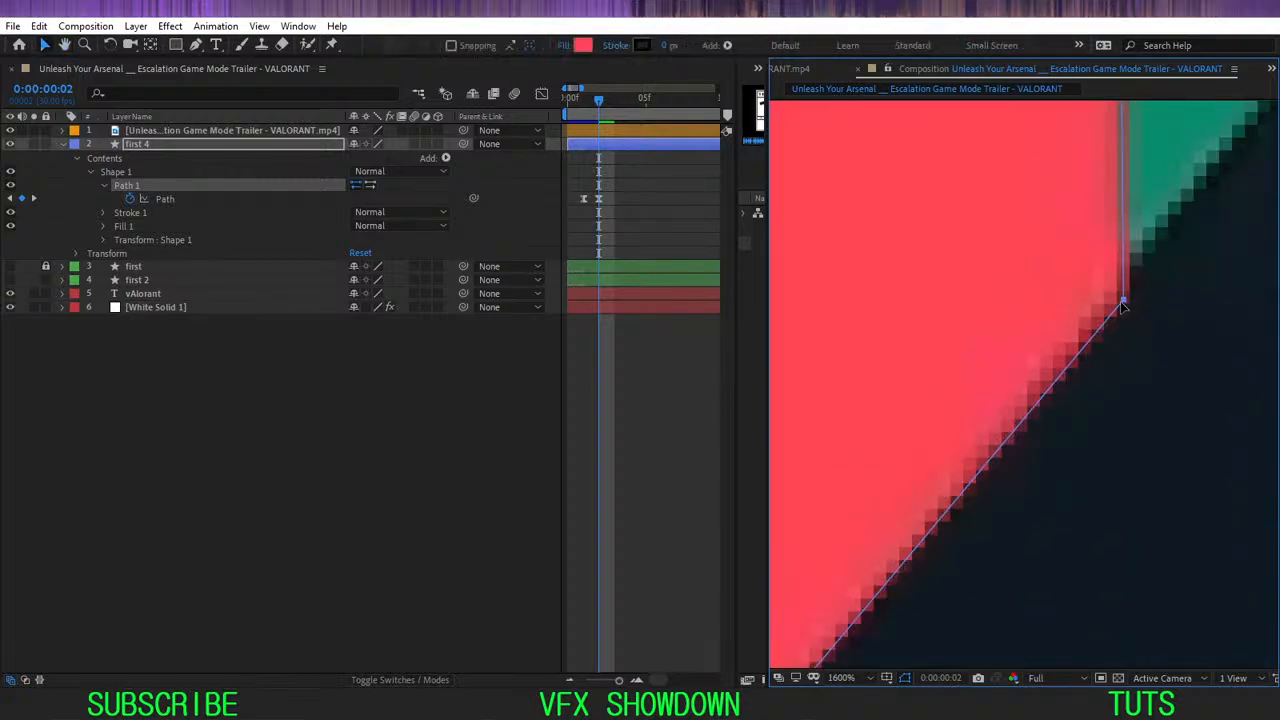
pyautogui.moveTo(1122, 303)
pyautogui.mouseDown()
pyautogui.moveTo(1041, 267)
pyautogui.moveTo(1127, 288)
pyautogui.mouseUp()
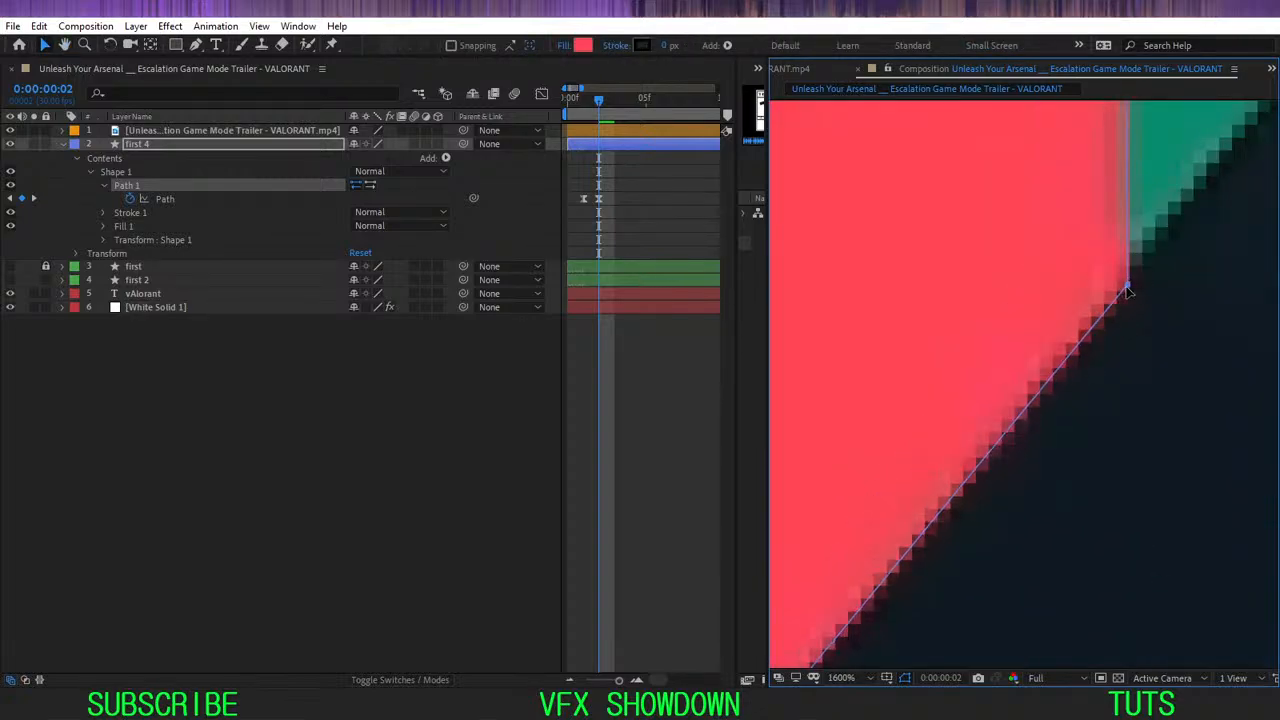
pyautogui.scroll(-3, 1063, 253)
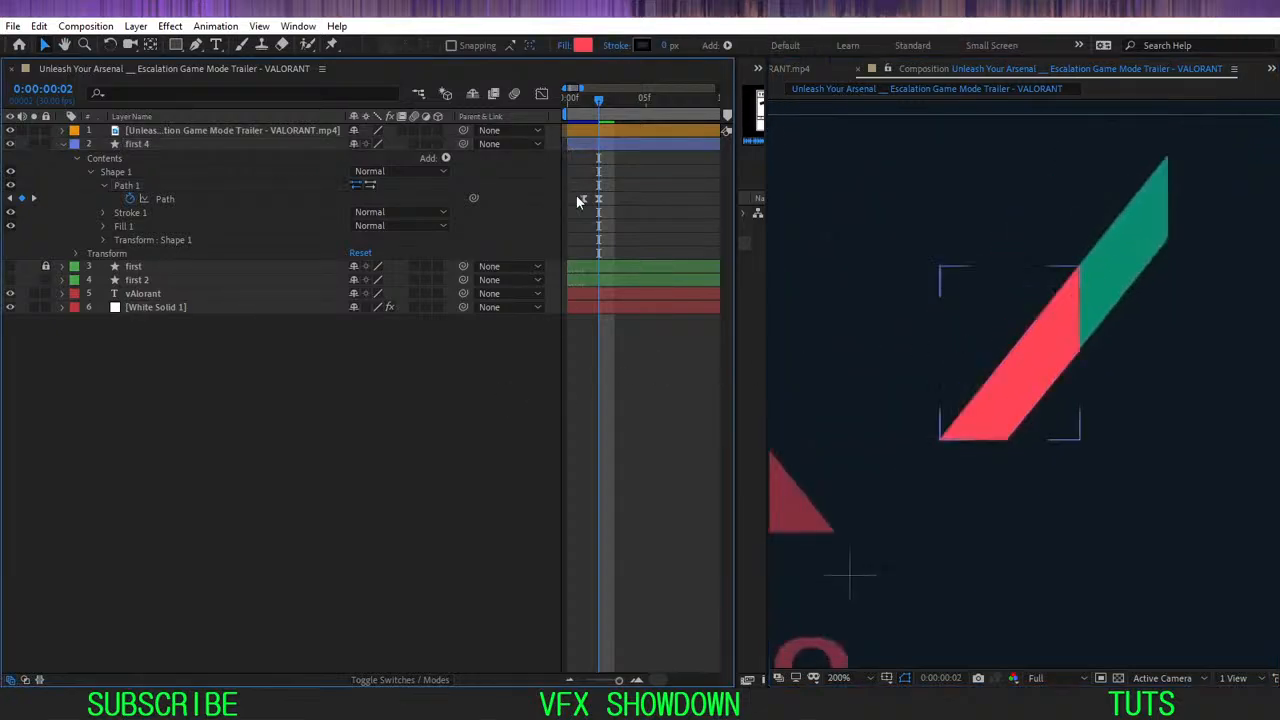
# - Compare the first 4 bar with the trailer at frame 4 by hiding and showing the trailer layer
pyautogui.click(577, 202)
pyautogui.moveTo(598, 105); pyautogui.dragTo(631, 148)
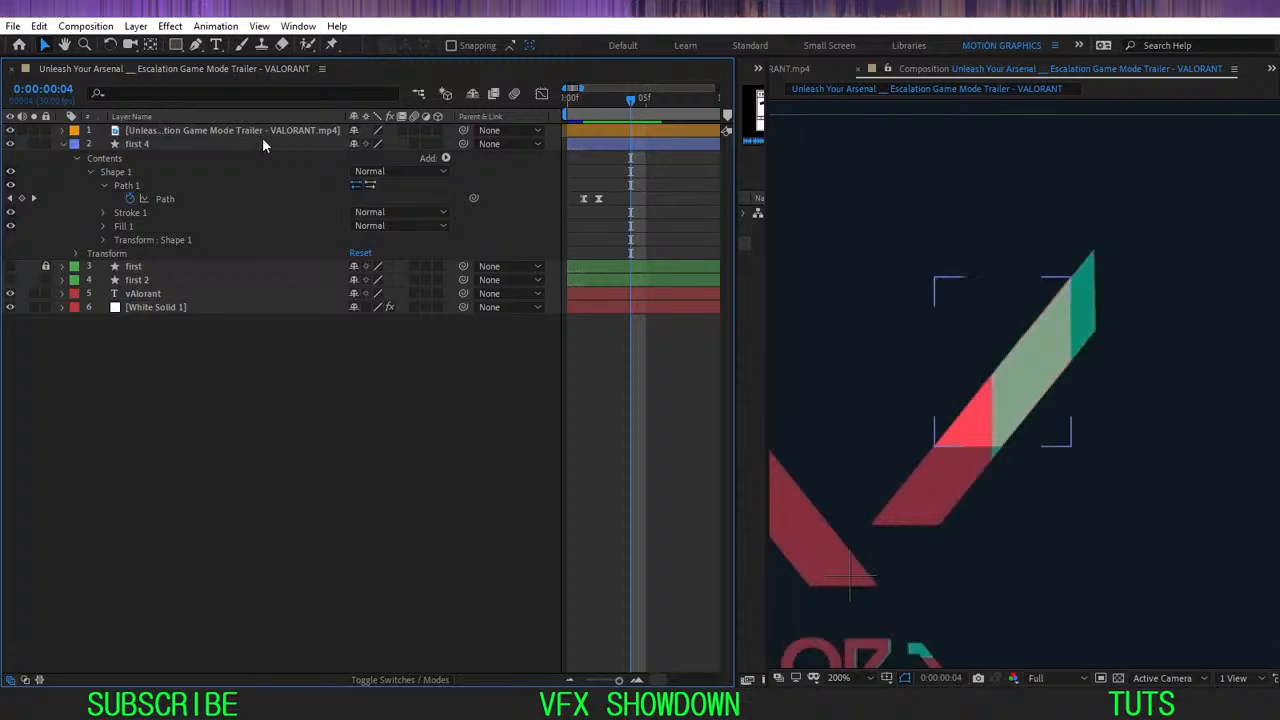
pyautogui.click(134, 117)
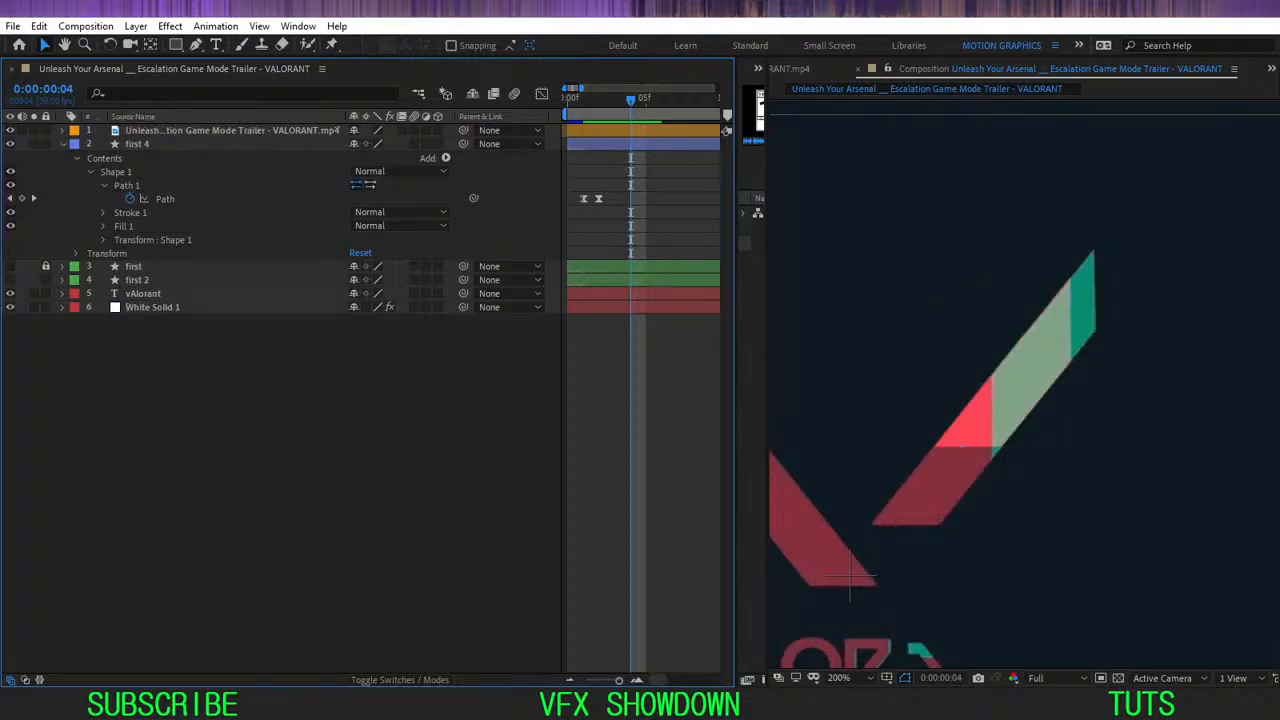
pyautogui.click(11, 131)
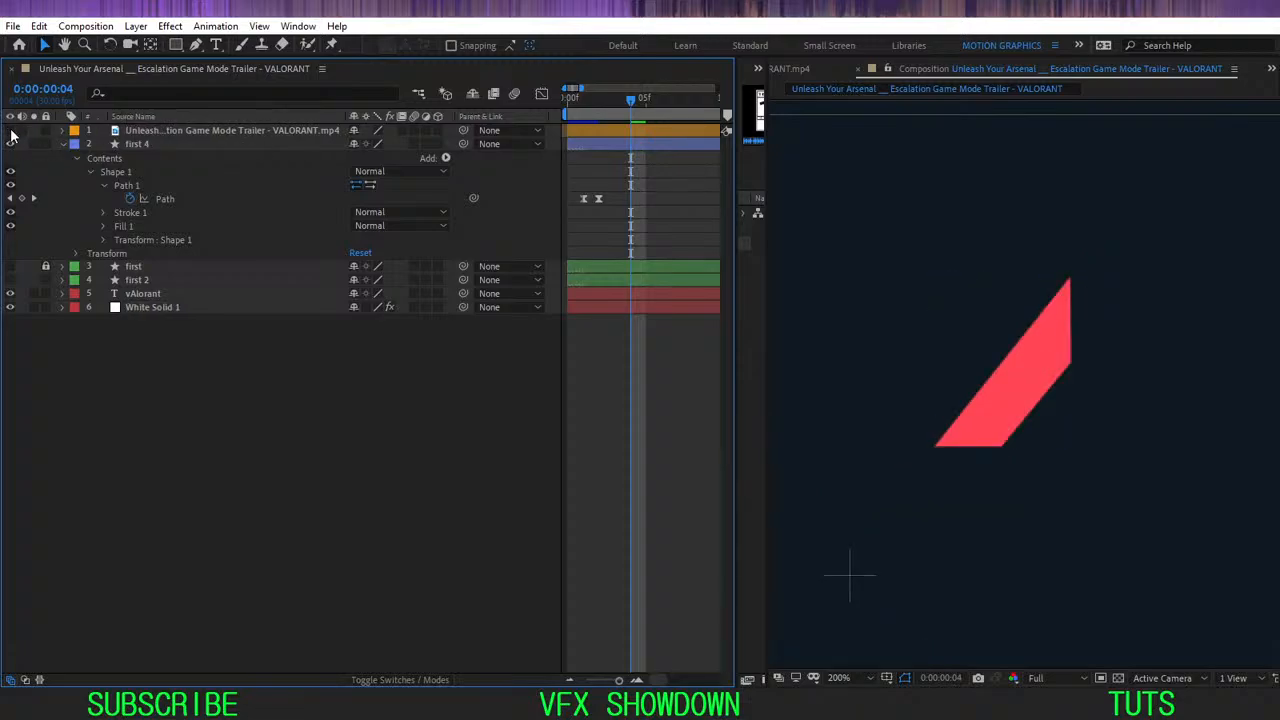
pyautogui.click(11, 131)
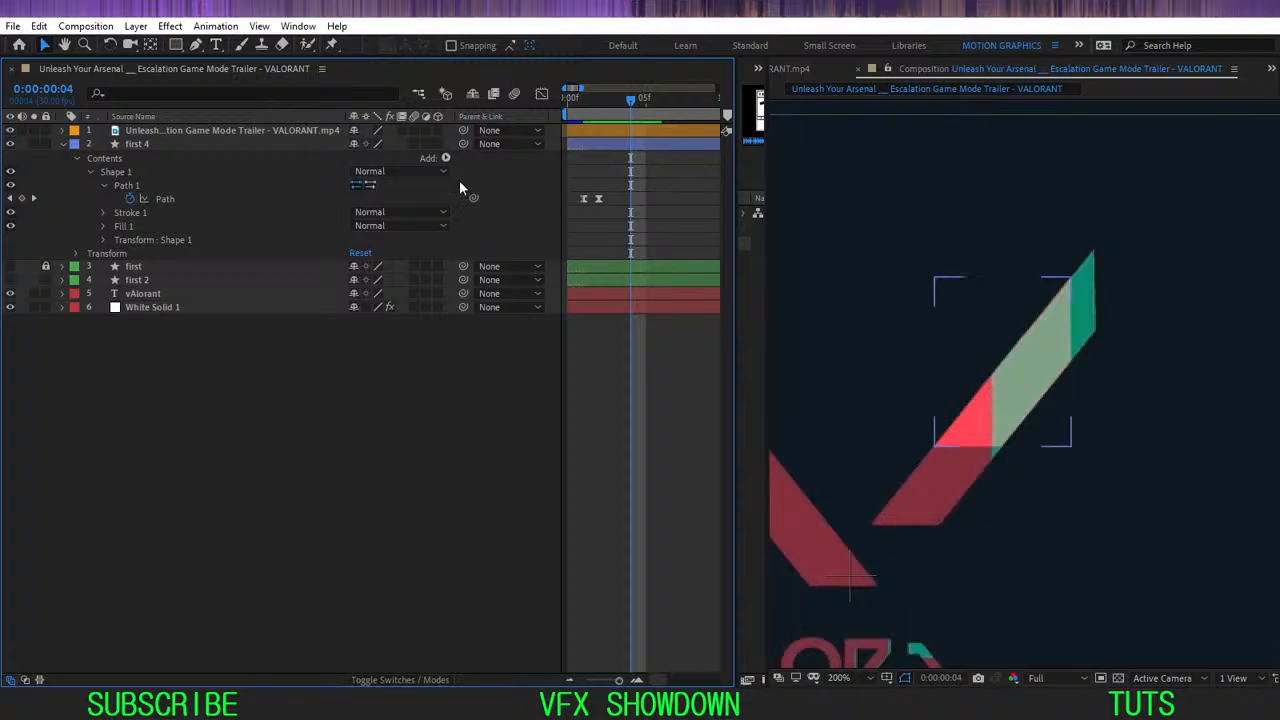
# - In the Graph Editor, lengthen the outgoing ease of first 4's frame 2 Path keyframe so the speed peak comes slightly later
pyautogui.scroll(-3, 627, 190)
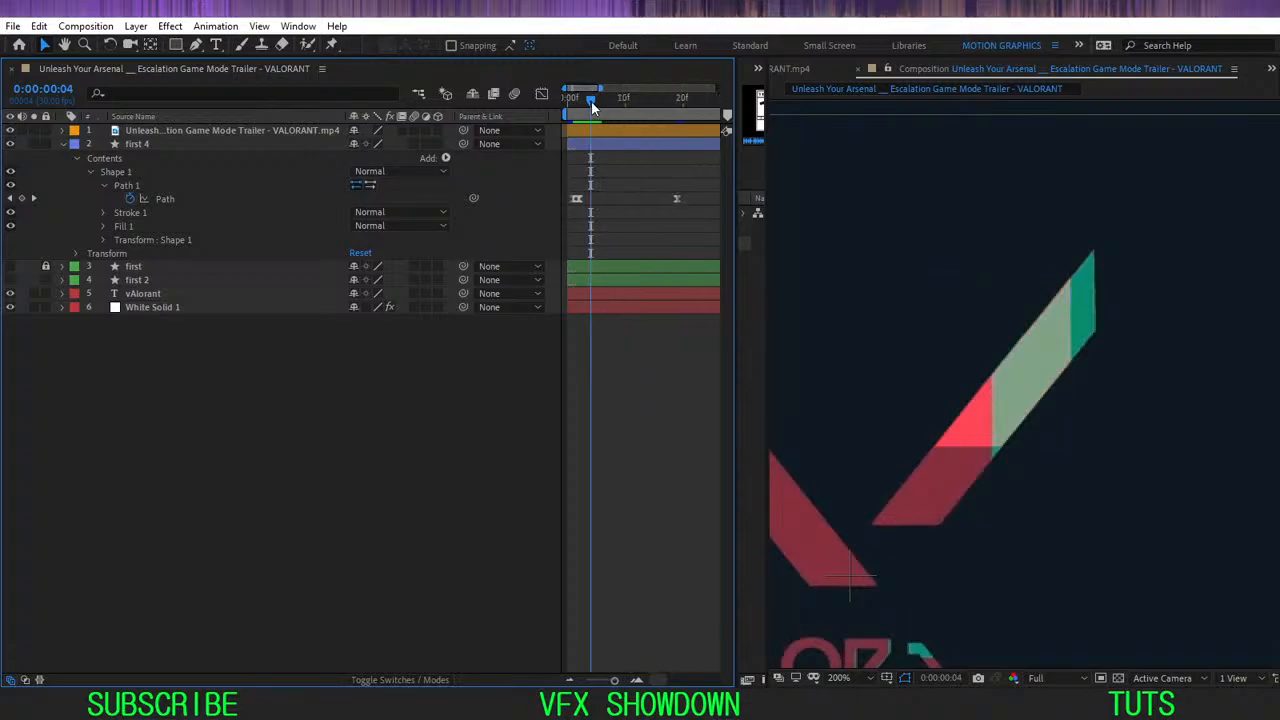
pyautogui.moveTo(592, 103); pyautogui.dragTo(614, 126)
pyautogui.moveTo(682, 182); pyautogui.dragTo(650, 220)
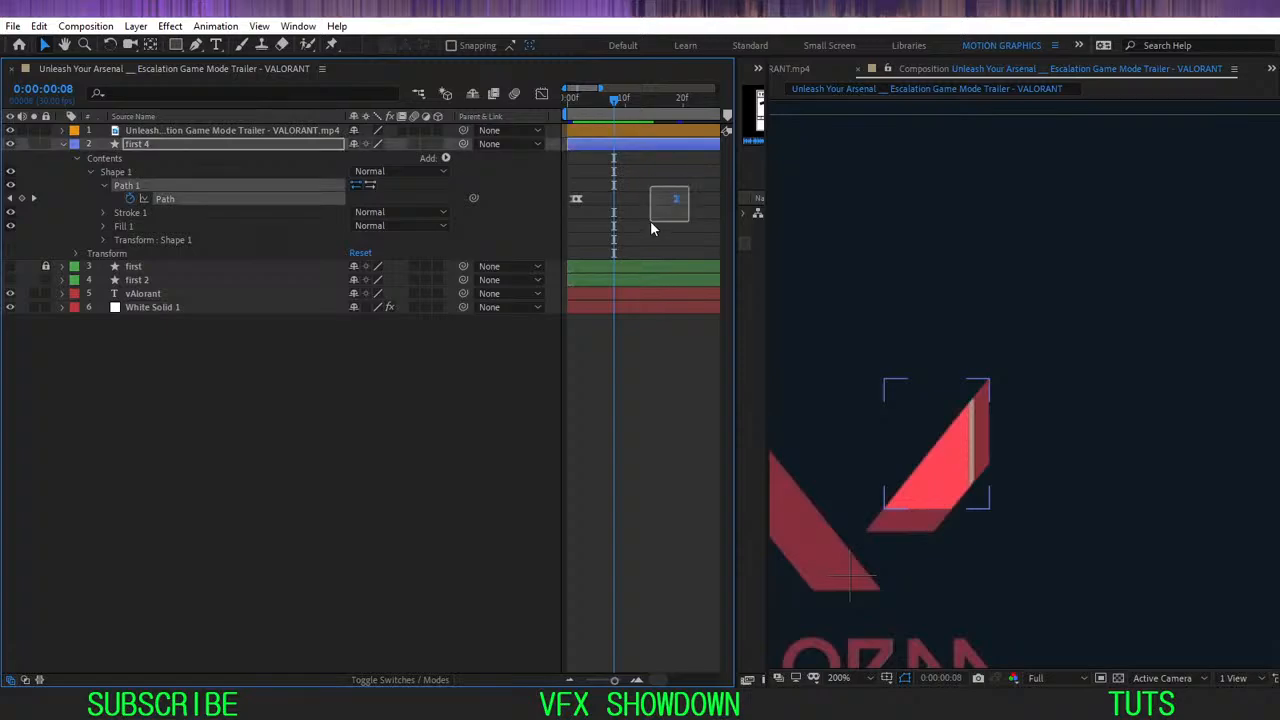
pyautogui.click(542, 93)
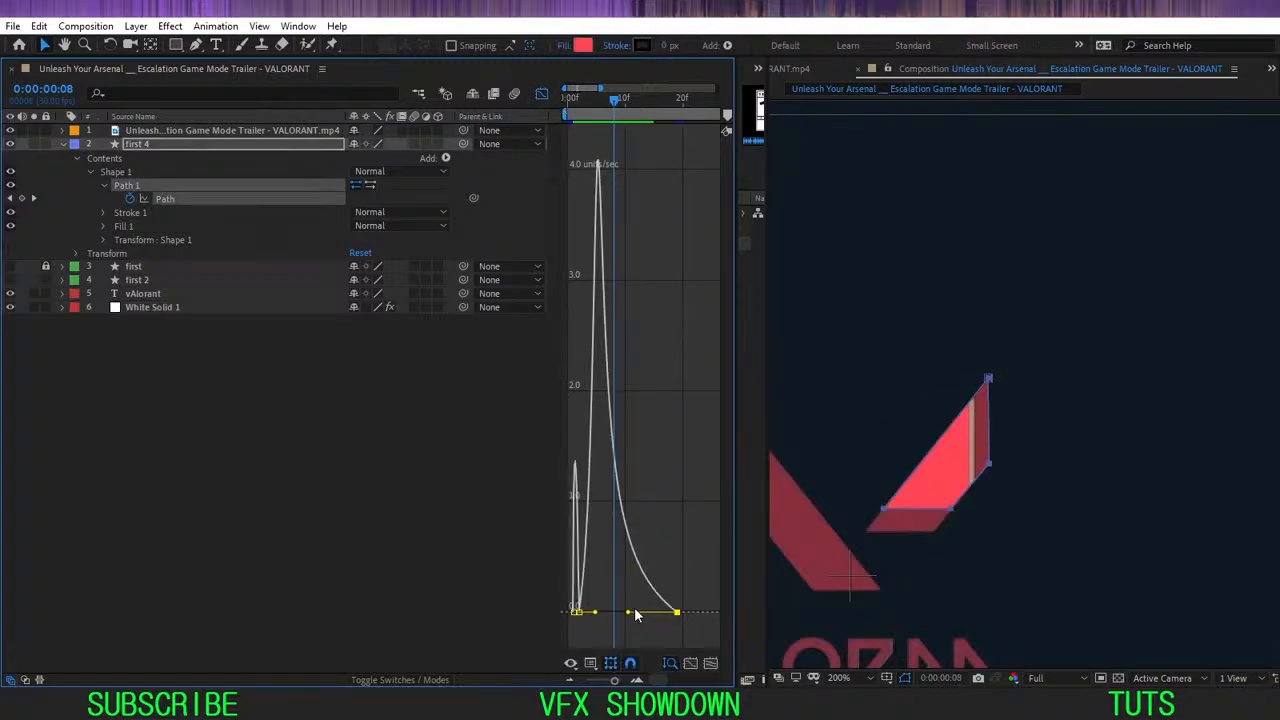
pyautogui.moveTo(629, 617)
pyautogui.mouseDown()
pyautogui.moveTo(655, 618)
pyautogui.moveTo(616, 625)
pyautogui.moveTo(609, 612)
pyautogui.mouseUp()
pyautogui.click(581, 615)
pyautogui.moveTo(596, 612)
pyautogui.mouseDown()
pyautogui.moveTo(580, 622)
pyautogui.moveTo(602, 616)
pyautogui.mouseUp()
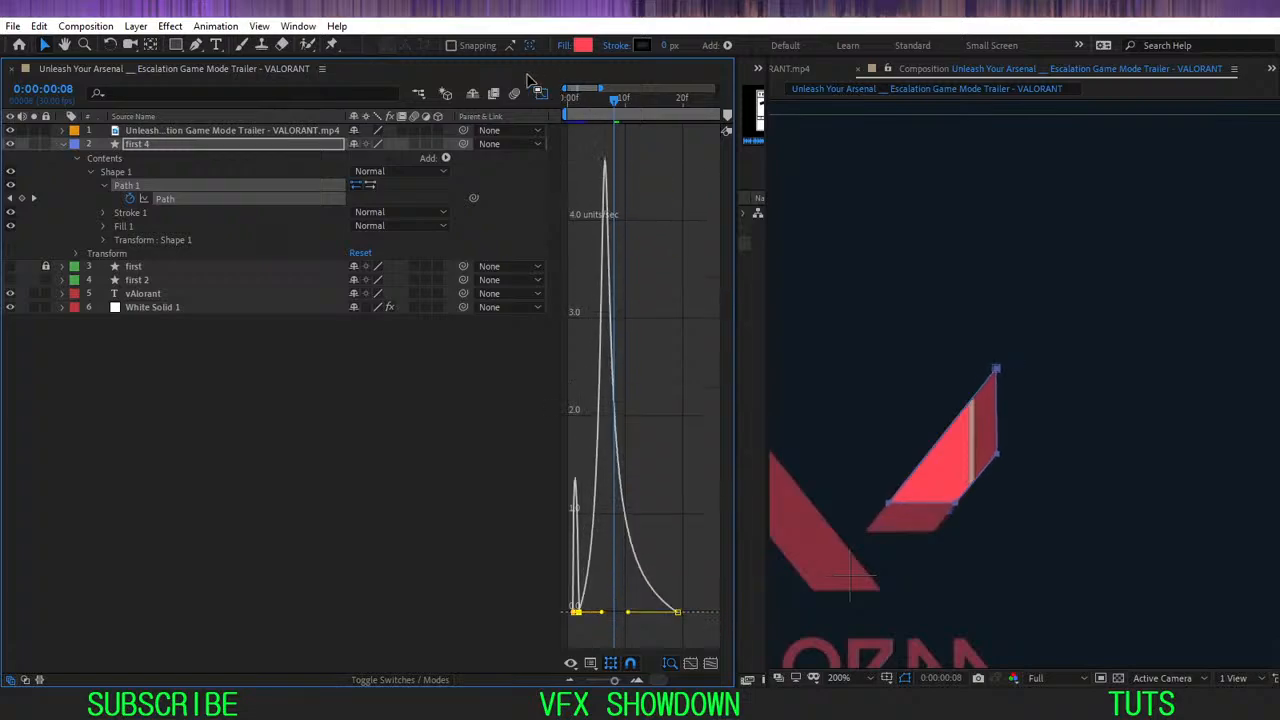
pyautogui.click(541, 93)
# - Play the composition from the start to check the first 4 bar's motion against the trailer
pyautogui.press('Home')
pyautogui.click(437, 536)
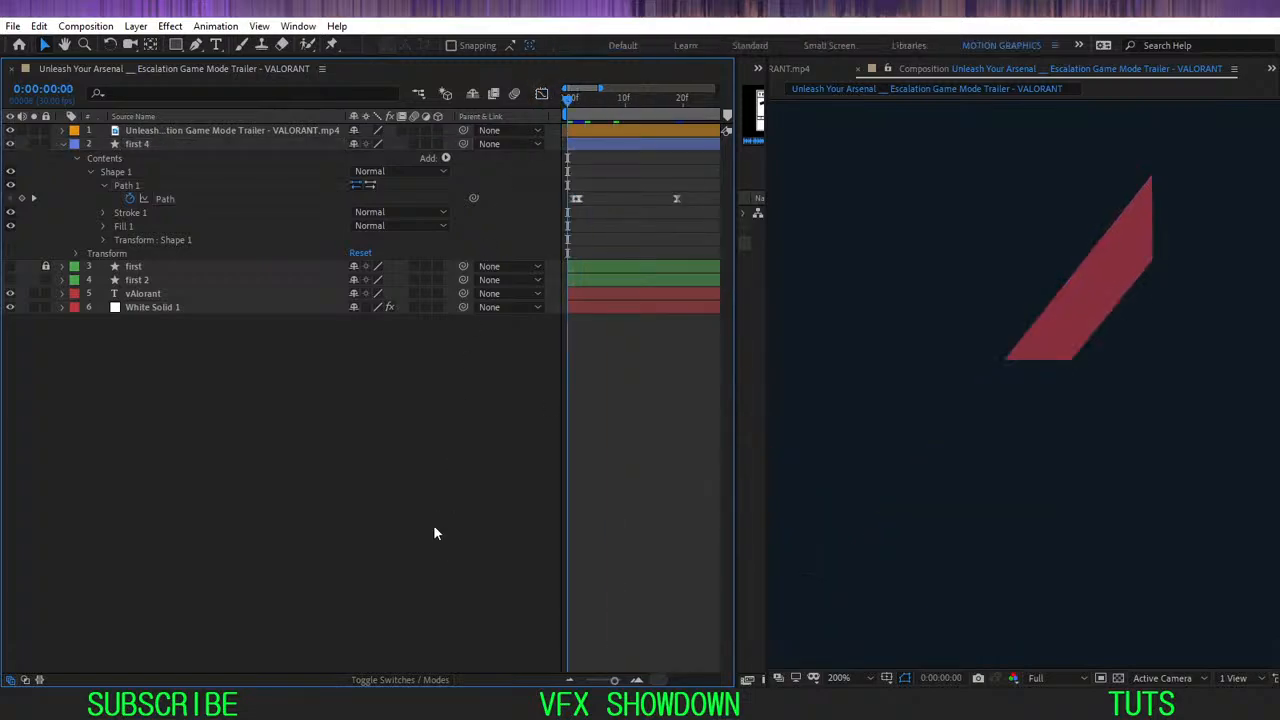
pyautogui.press('space')
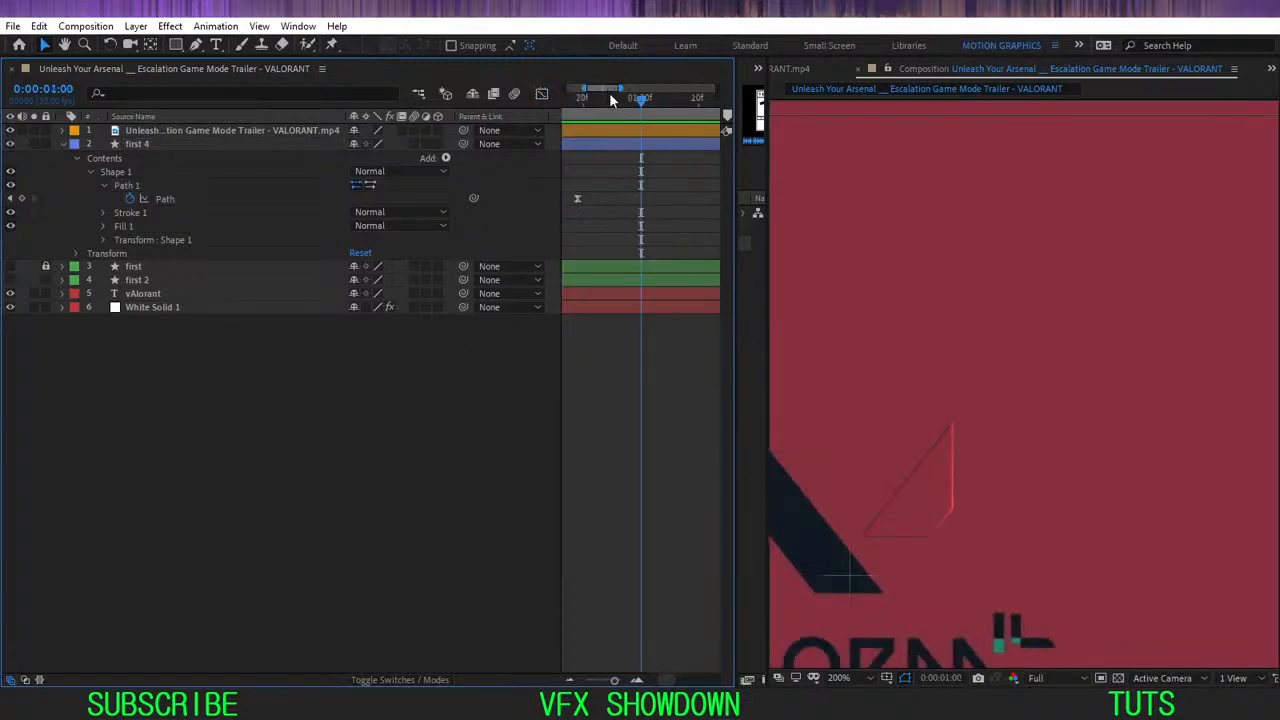
pyautogui.press('-')
pyautogui.press('-')
pyautogui.moveTo(608, 105); pyautogui.dragTo(534, 183)
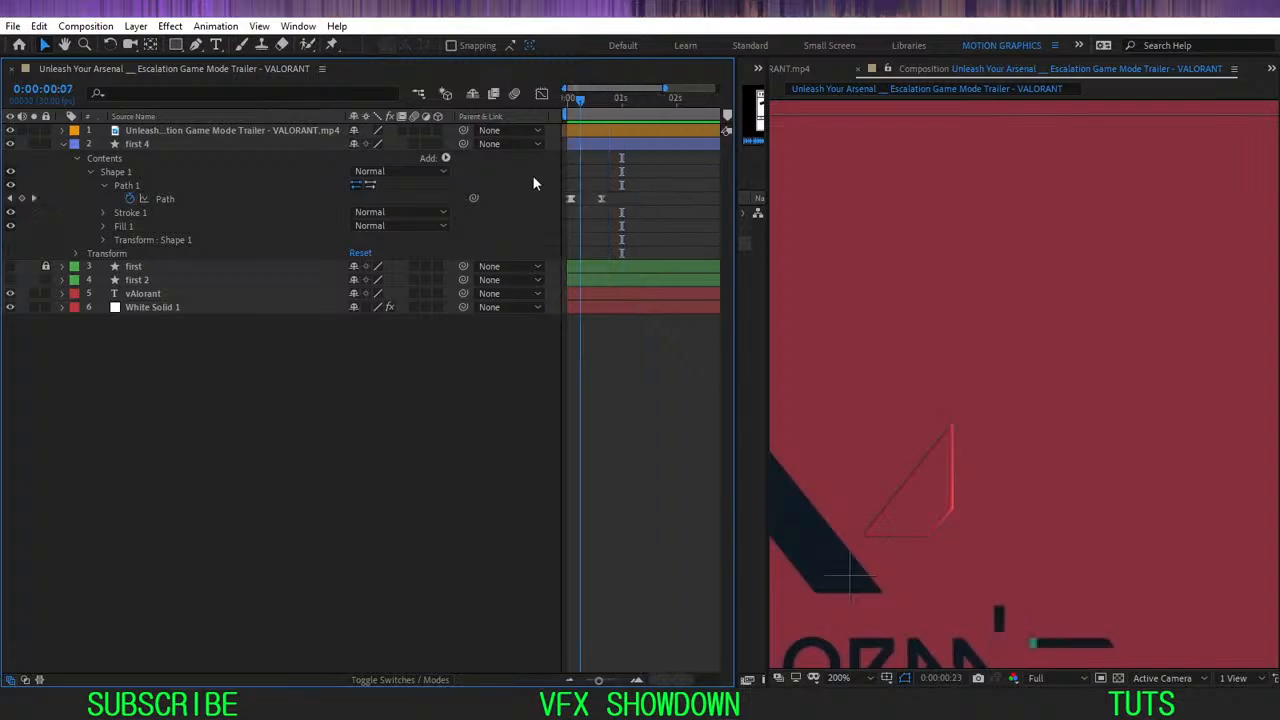
pyautogui.press('Home')
# - Duplicate the first 4 layer, place the copy beneath it and change the copy's fill to turquoise
pyautogui.click(64, 145)
pyautogui.click(135, 145)
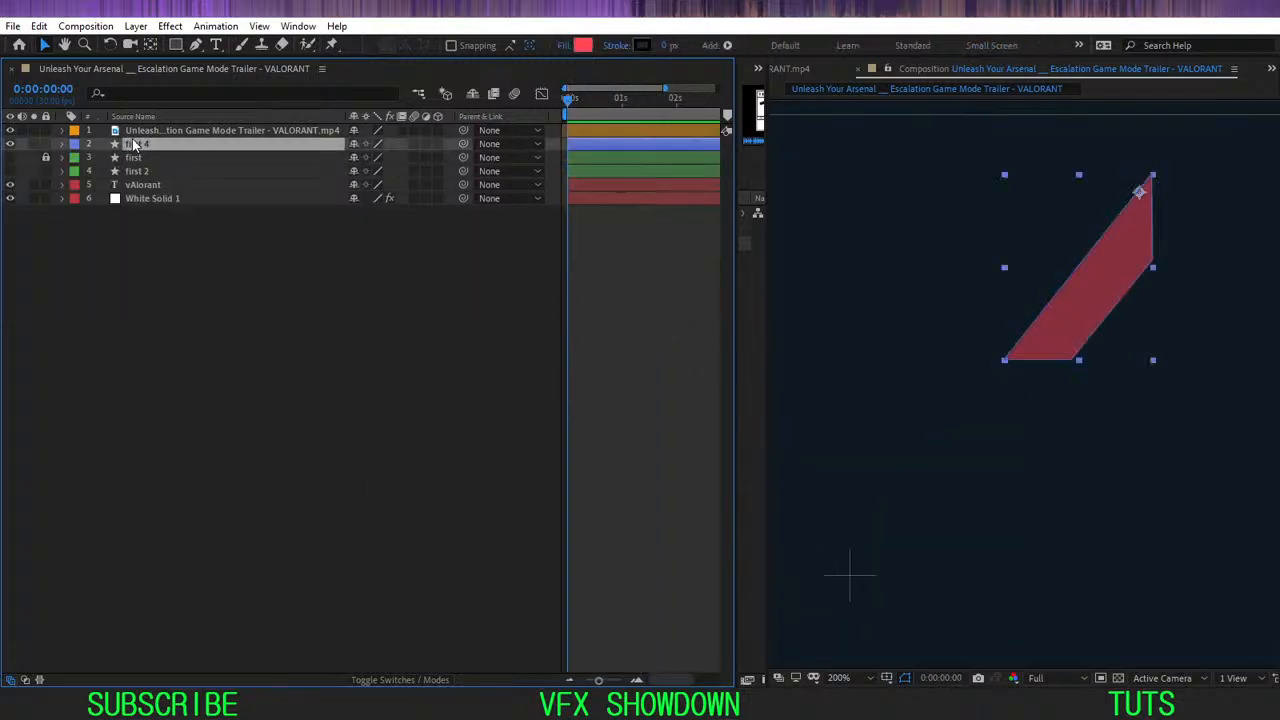
pyautogui.hotkey('ctrl', 'd')
pyautogui.moveTo(137, 145); pyautogui.dragTo(137, 165)
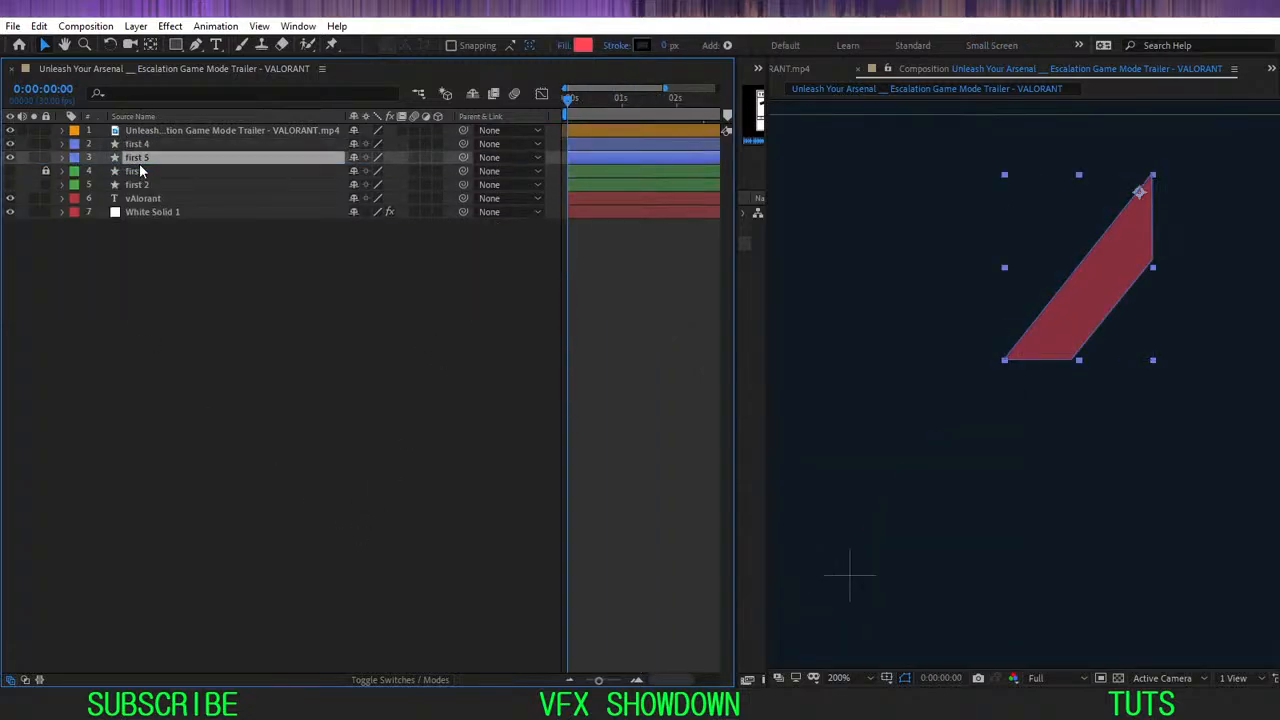
pyautogui.click(583, 45)
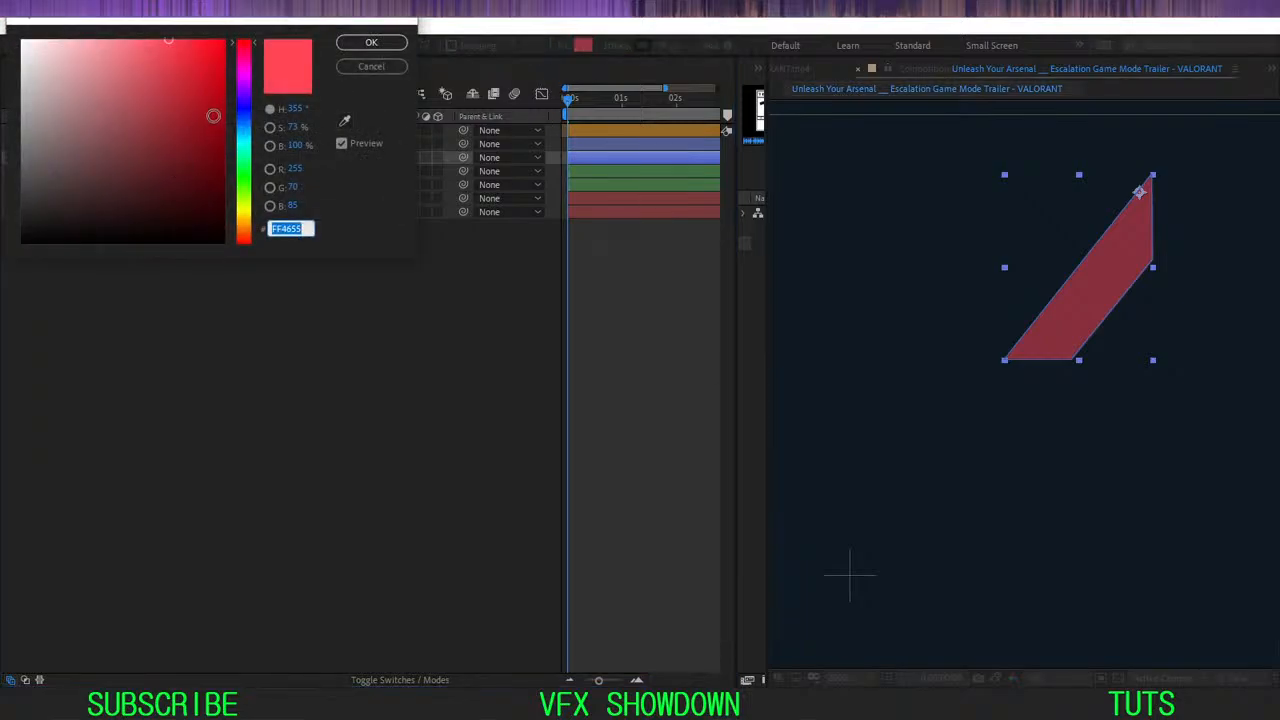
pyautogui.moveTo(241, 131); pyautogui.dragTo(241, 154)
pyautogui.click(371, 42)
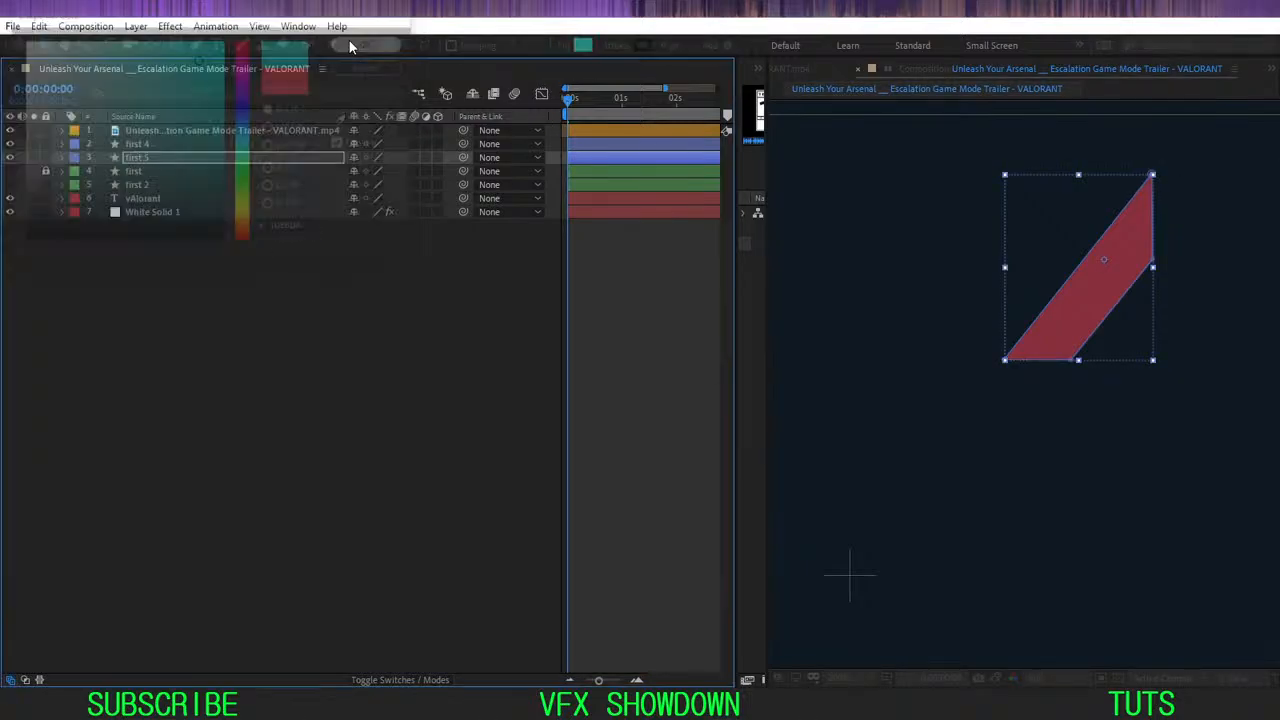
pyautogui.click(368, 437)
# - Reveal the first 5 layer's Path keyframes and delete the one at frame 2
pyautogui.click(143, 158)
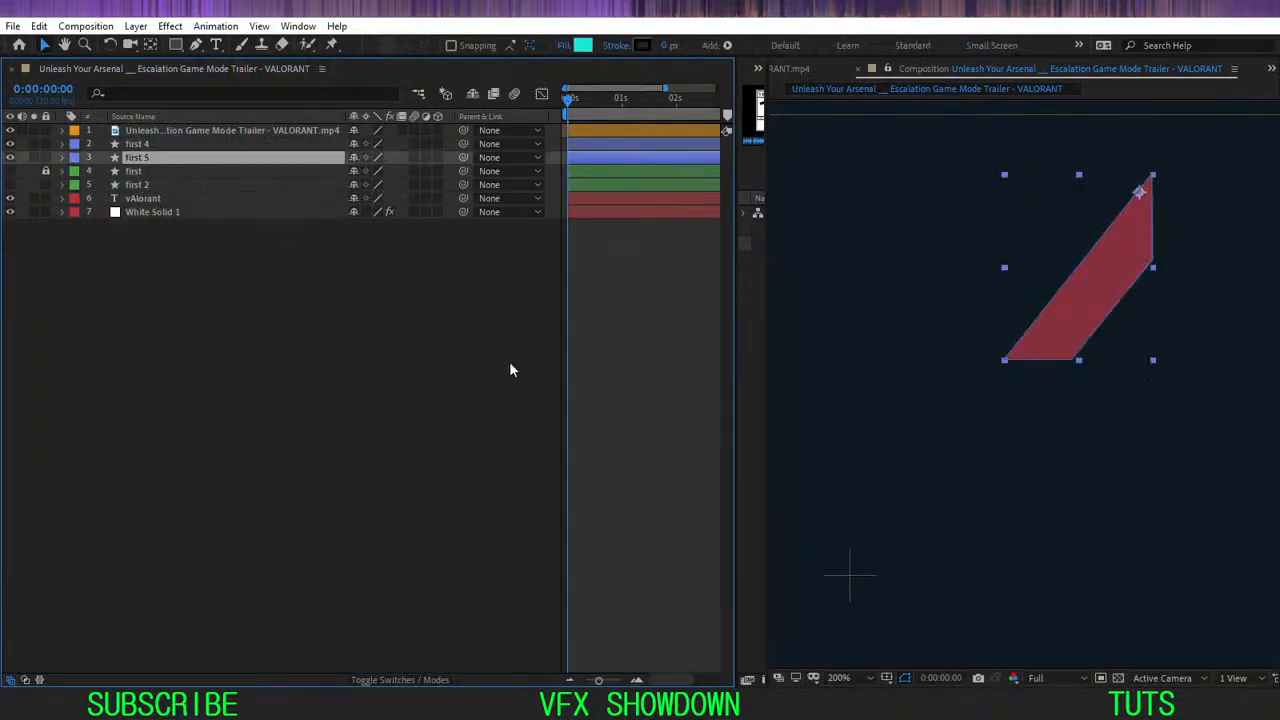
pyautogui.press('u')
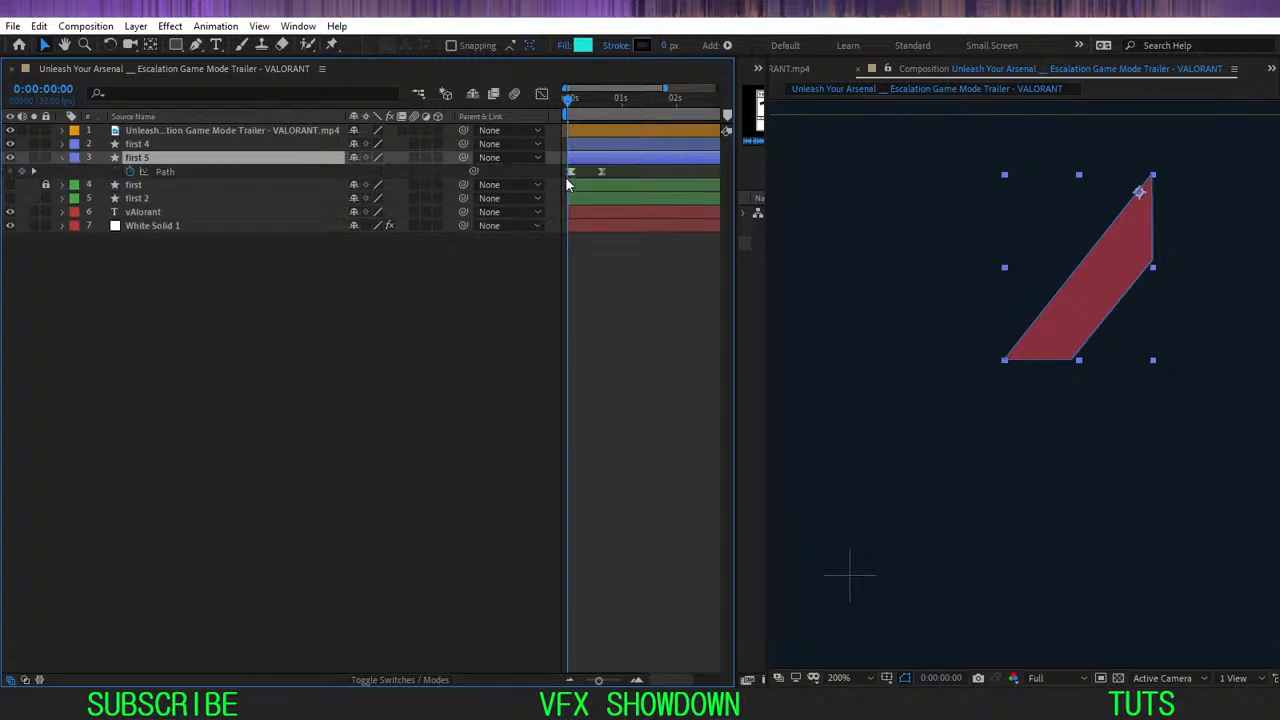
pyautogui.scroll(3, 568, 184)
pyautogui.click(598, 175)
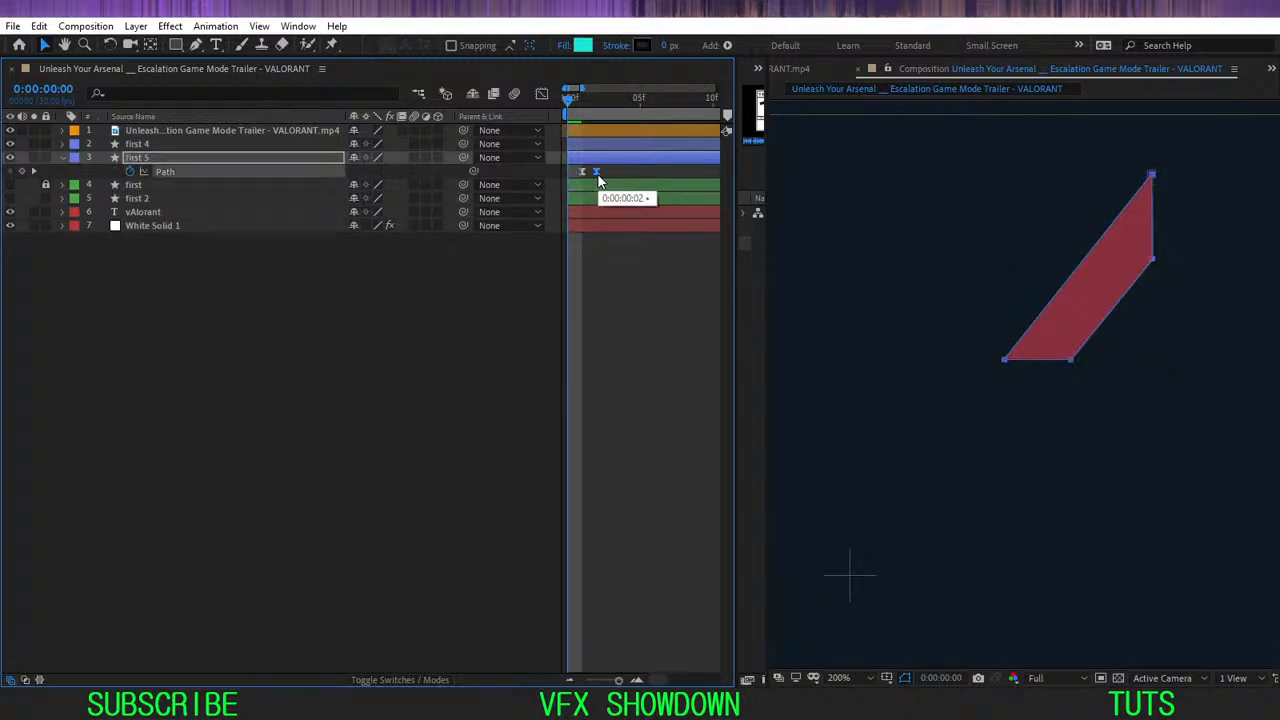
# - Widen the timeline and play the opening frames to compare the turquoise first 5 bar with the trailer
pyautogui.moveTo(574, 100); pyautogui.dragTo(624, 121)
pyautogui.click(500, 318)
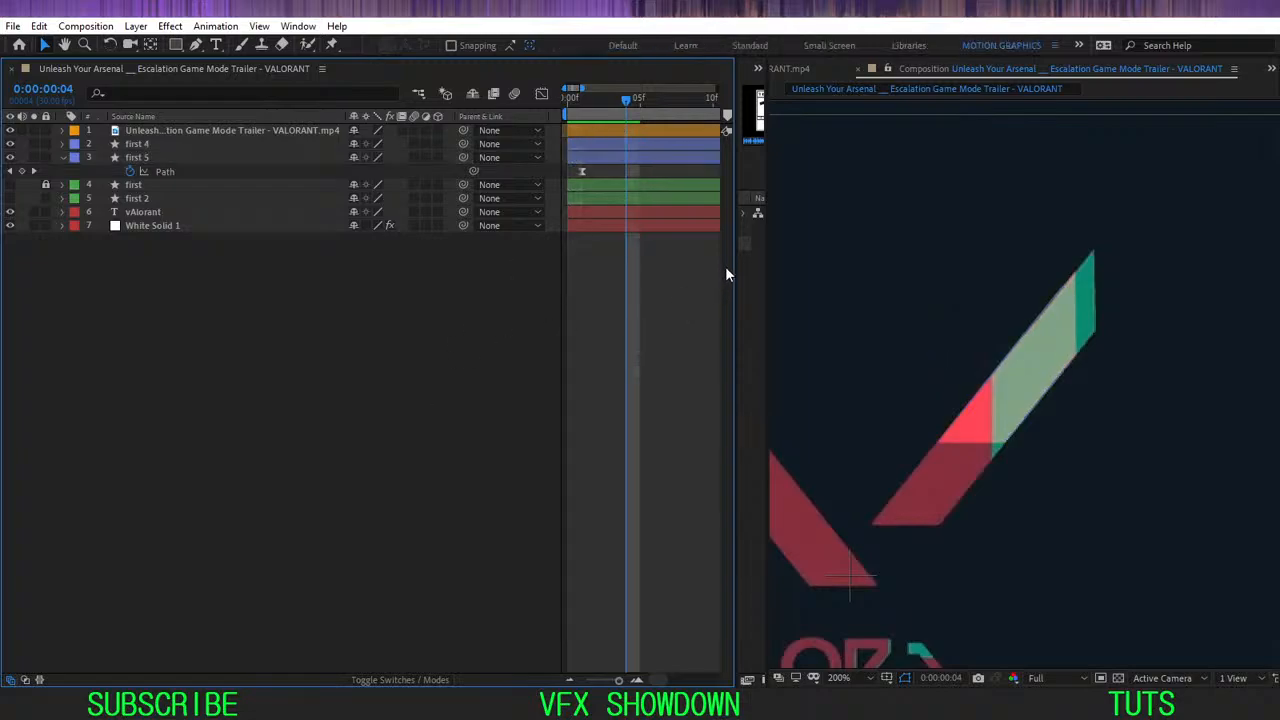
pyautogui.moveTo(737, 262); pyautogui.dragTo(812, 262)
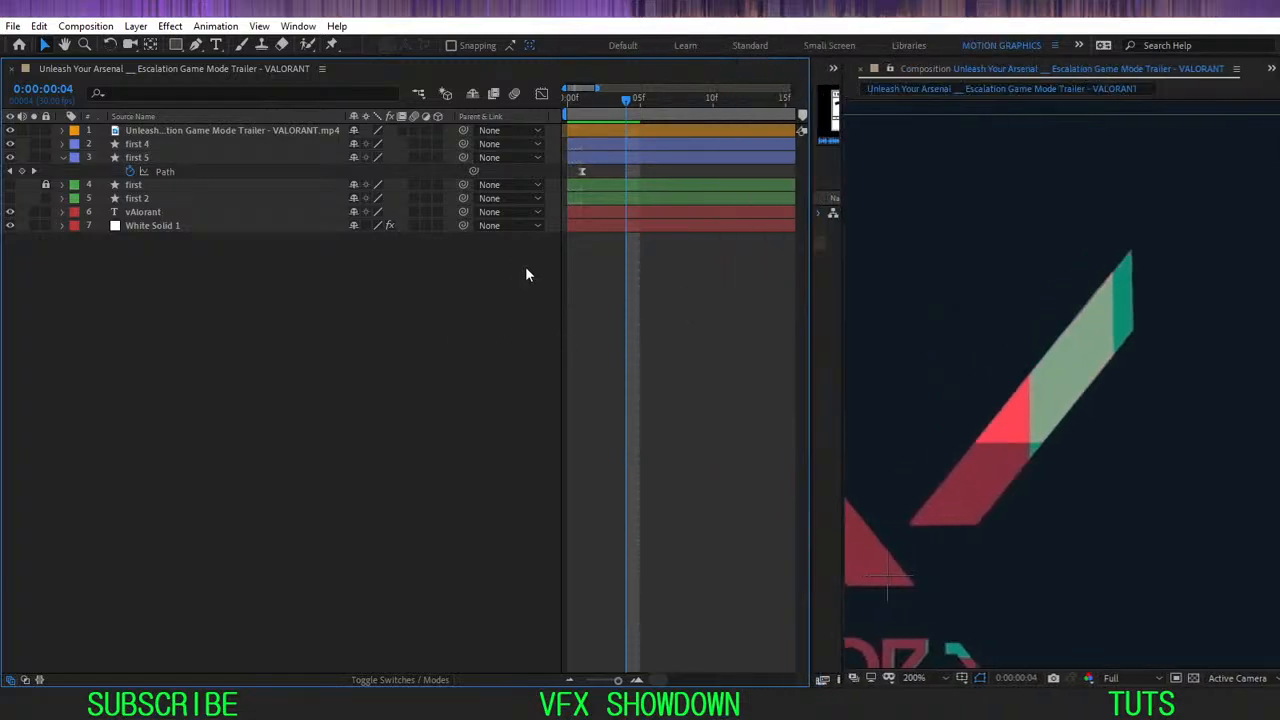
pyautogui.moveTo(604, 106); pyautogui.dragTo(532, 125)
pyautogui.press('-')
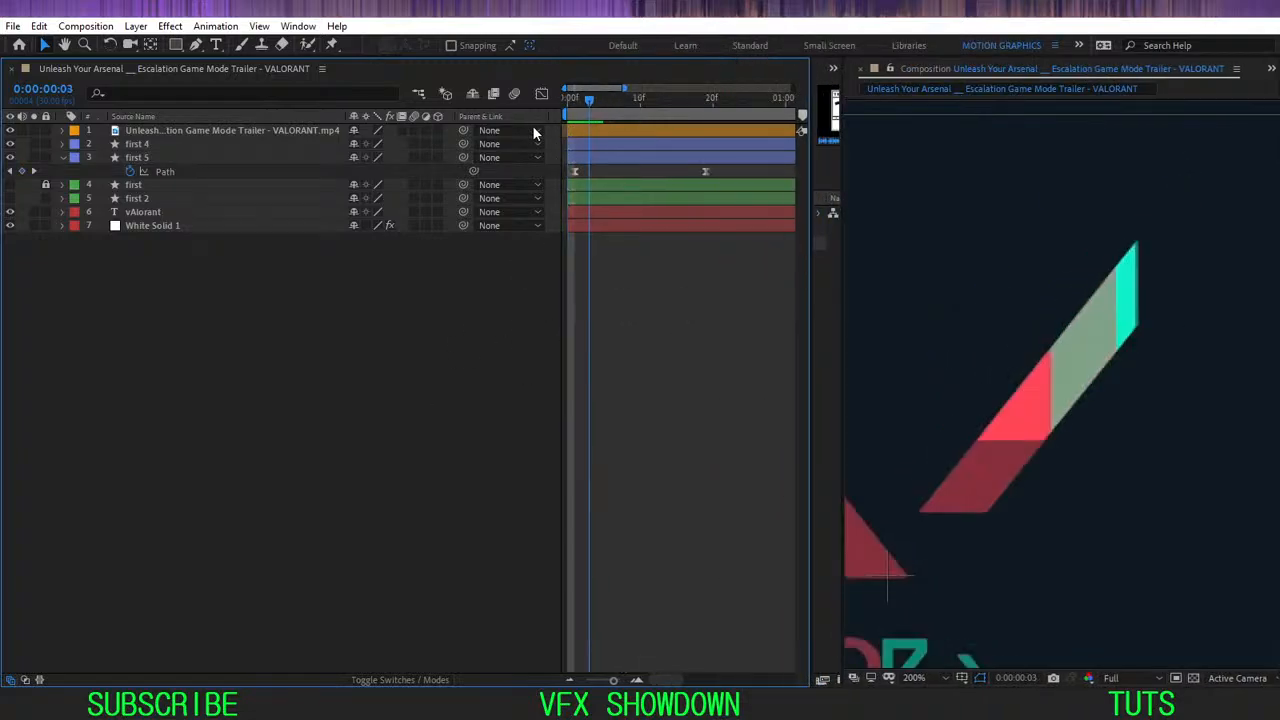
pyautogui.press('space')
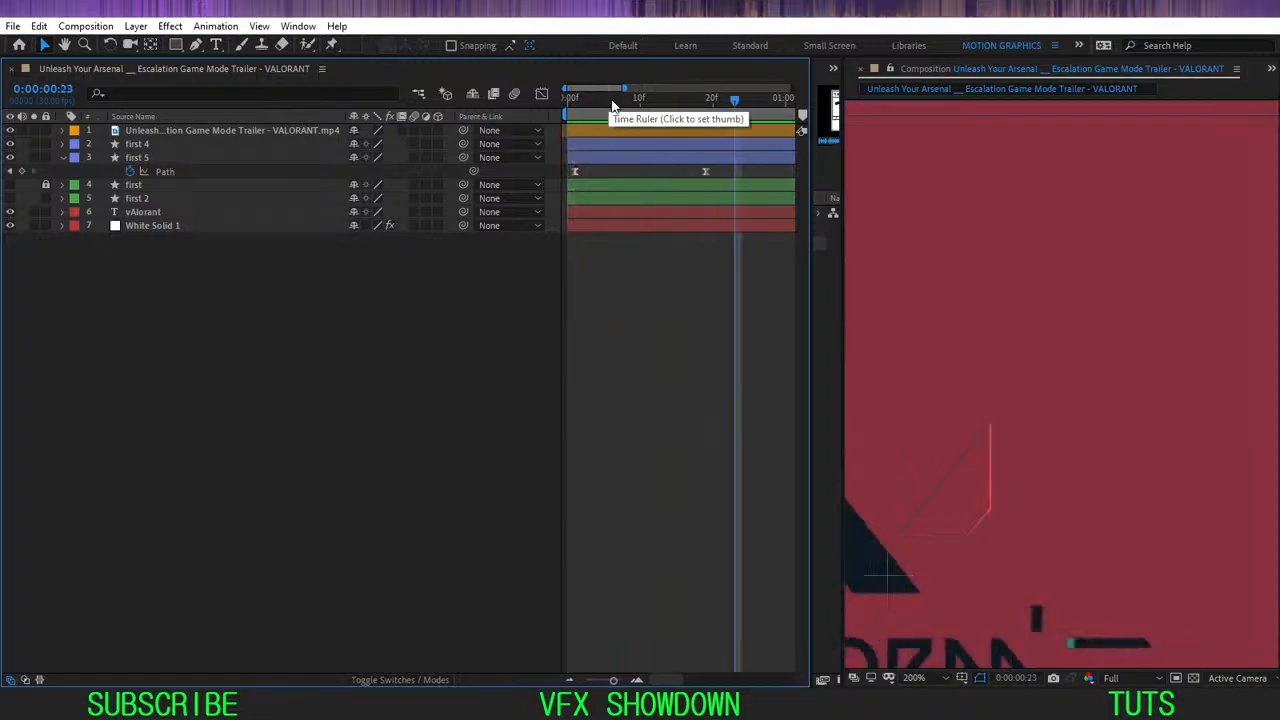
# - Reshape the first 5 layer's Path 1 at frame 2 so the turquoise bar's upper end matches the trailer's bar
pyautogui.moveTo(582, 165); pyautogui.dragTo(576, 186)
pyautogui.click(142, 158)
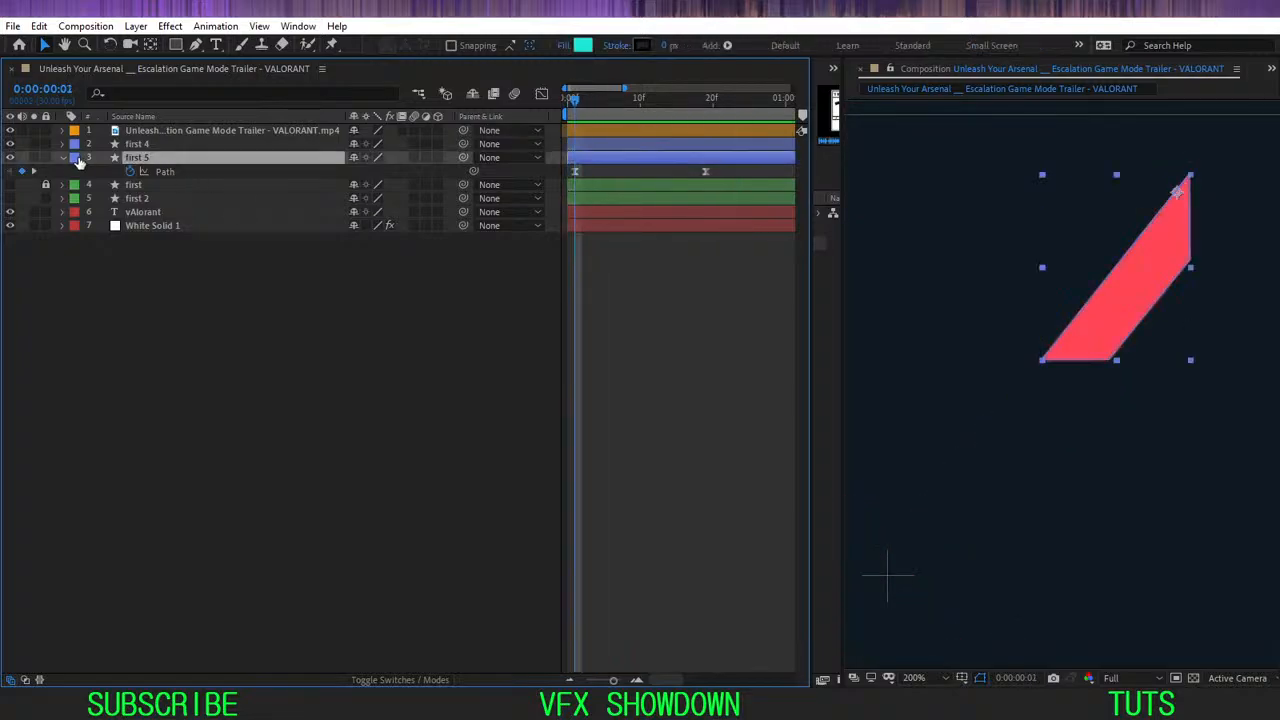
pyautogui.click(62, 158)
pyautogui.click(136, 201)
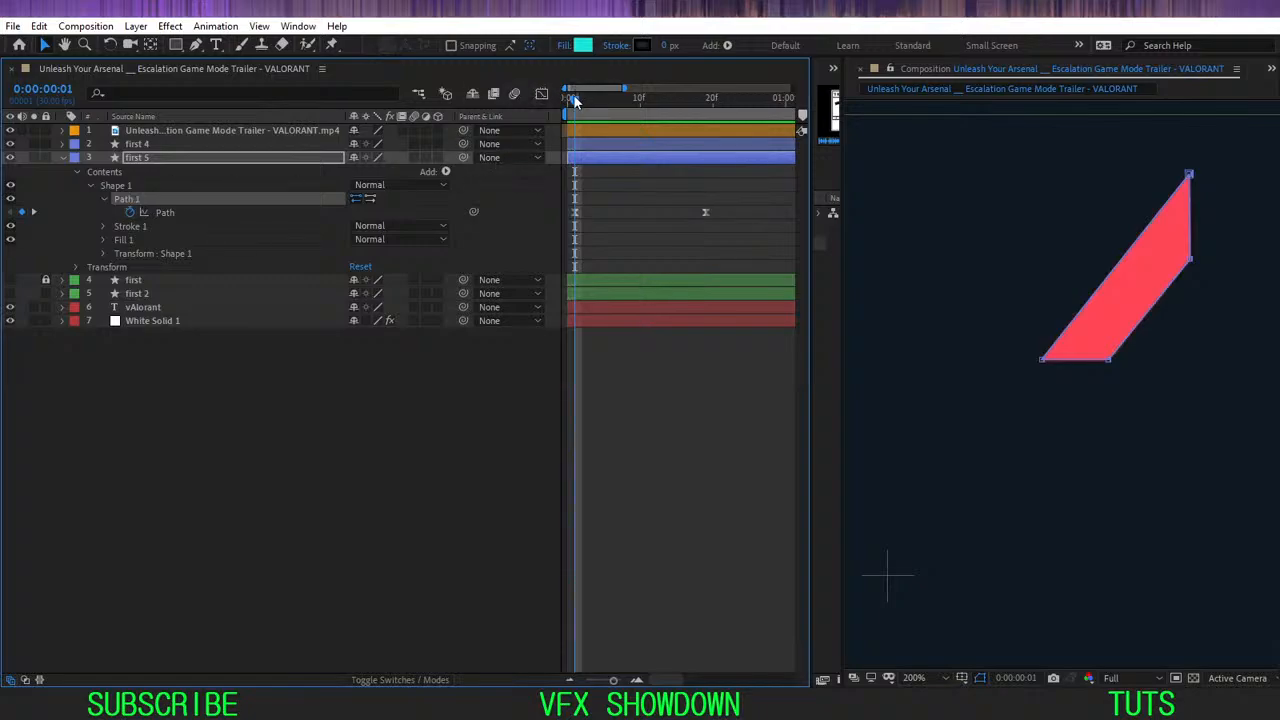
pyautogui.moveTo(575, 101)
pyautogui.mouseDown()
pyautogui.moveTo(600, 106)
pyautogui.moveTo(574, 125)
pyautogui.mouseUp()
pyautogui.press('pagedown')
pyautogui.moveTo(1115, 242); pyautogui.dragTo(1065, 272)
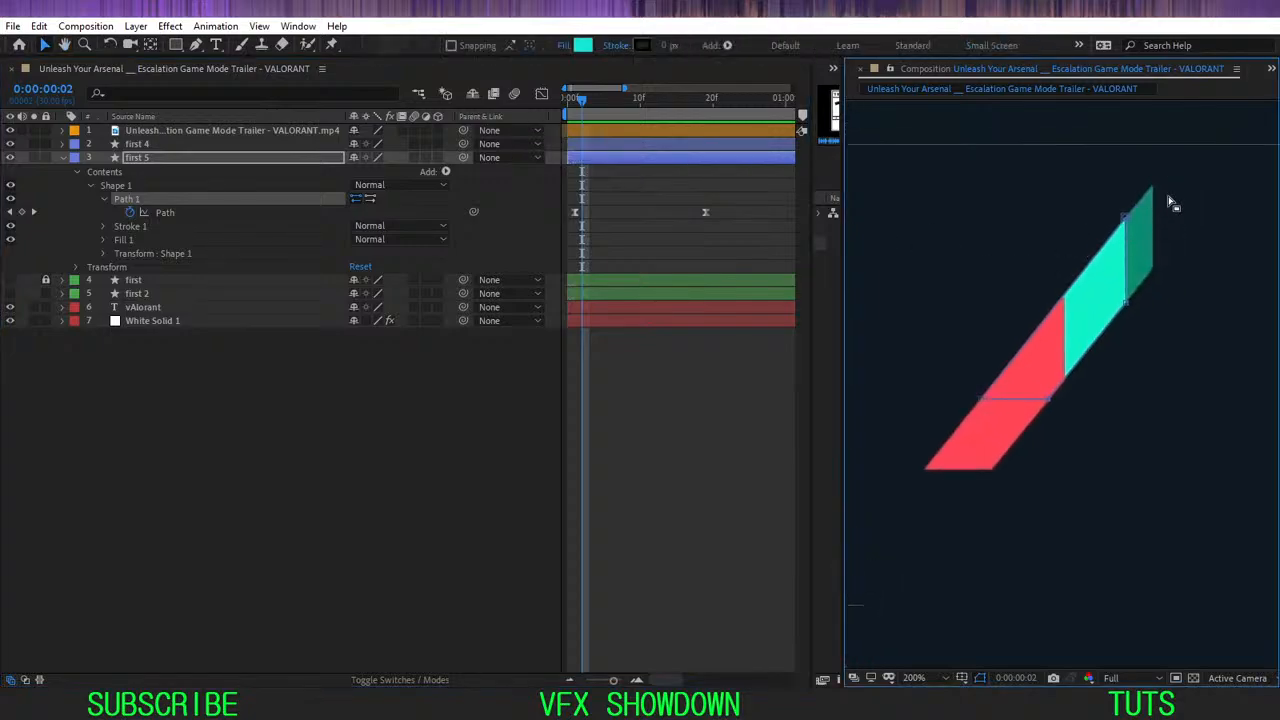
pyautogui.moveTo(1188, 166); pyautogui.dragTo(1103, 331)
pyautogui.scroll(1, 1126, 263)
pyautogui.moveTo(1188, 144); pyautogui.dragTo(1060, 294)
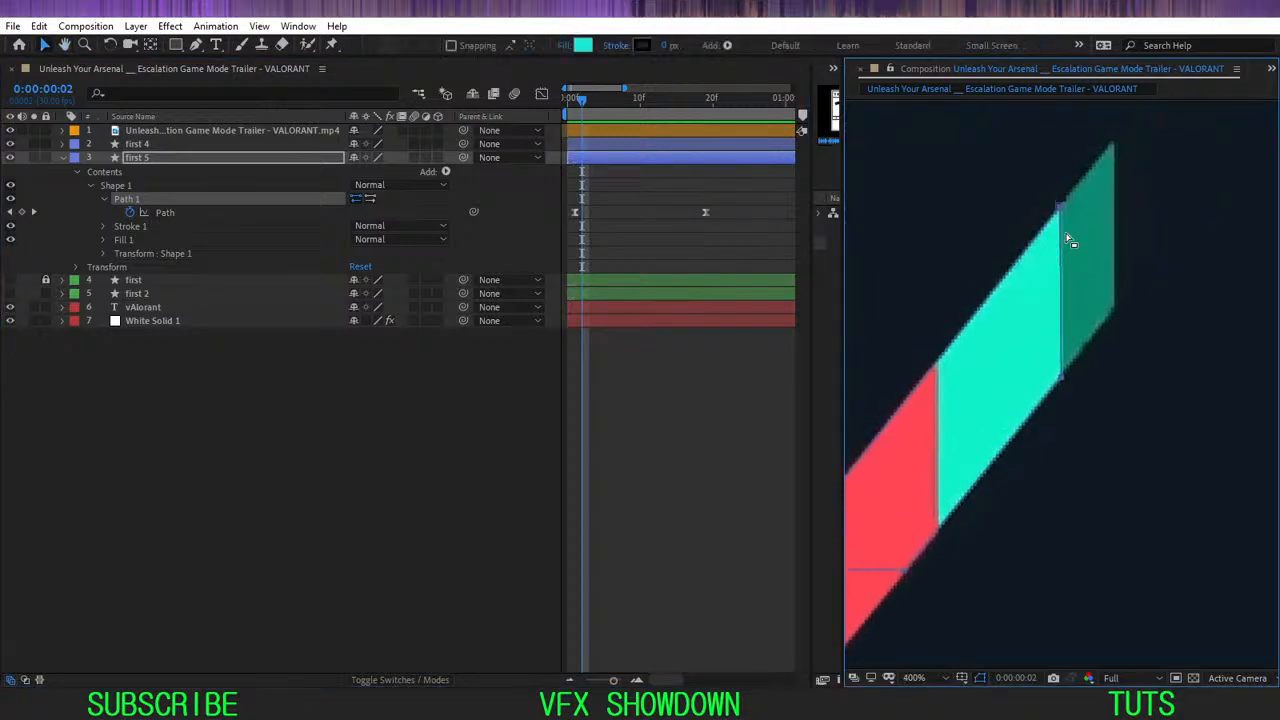
pyautogui.moveTo(1107, 151); pyautogui.dragTo(1112, 149)
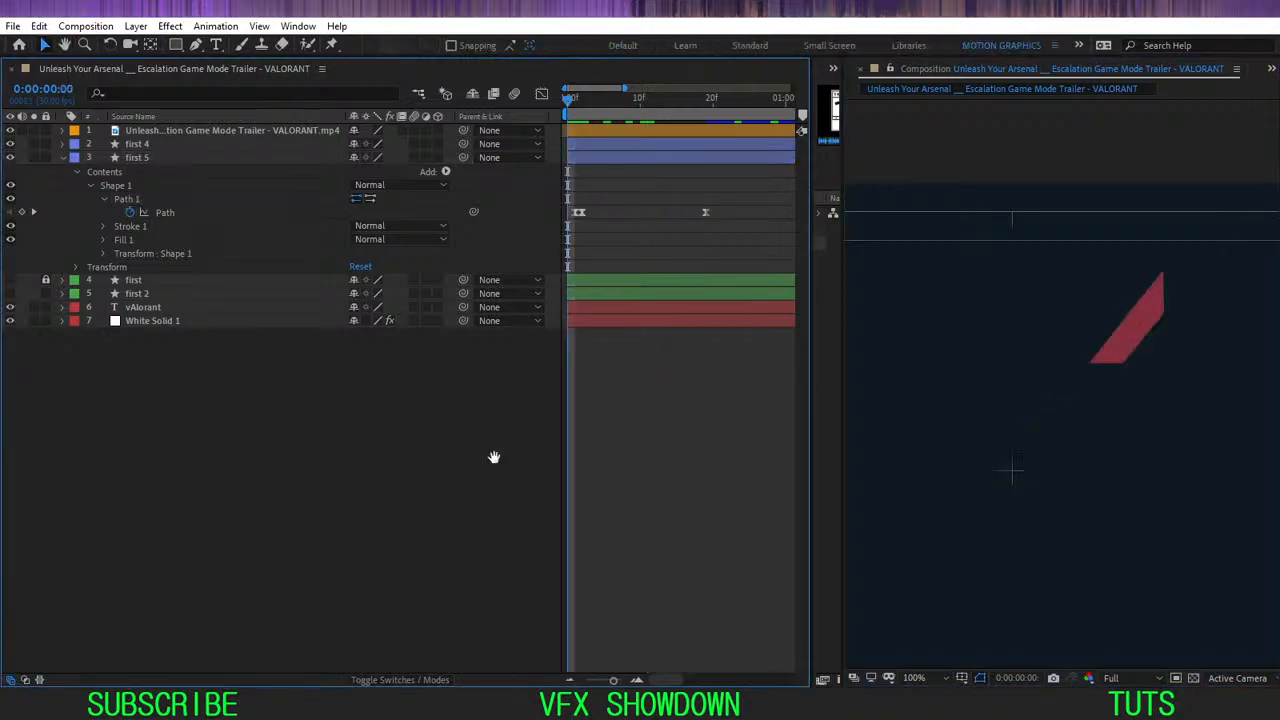
# - Play the animation and compare both bars with the trailer at frames 4 and 5, toggling the trailer's visibility and solo
pyautogui.press('space')
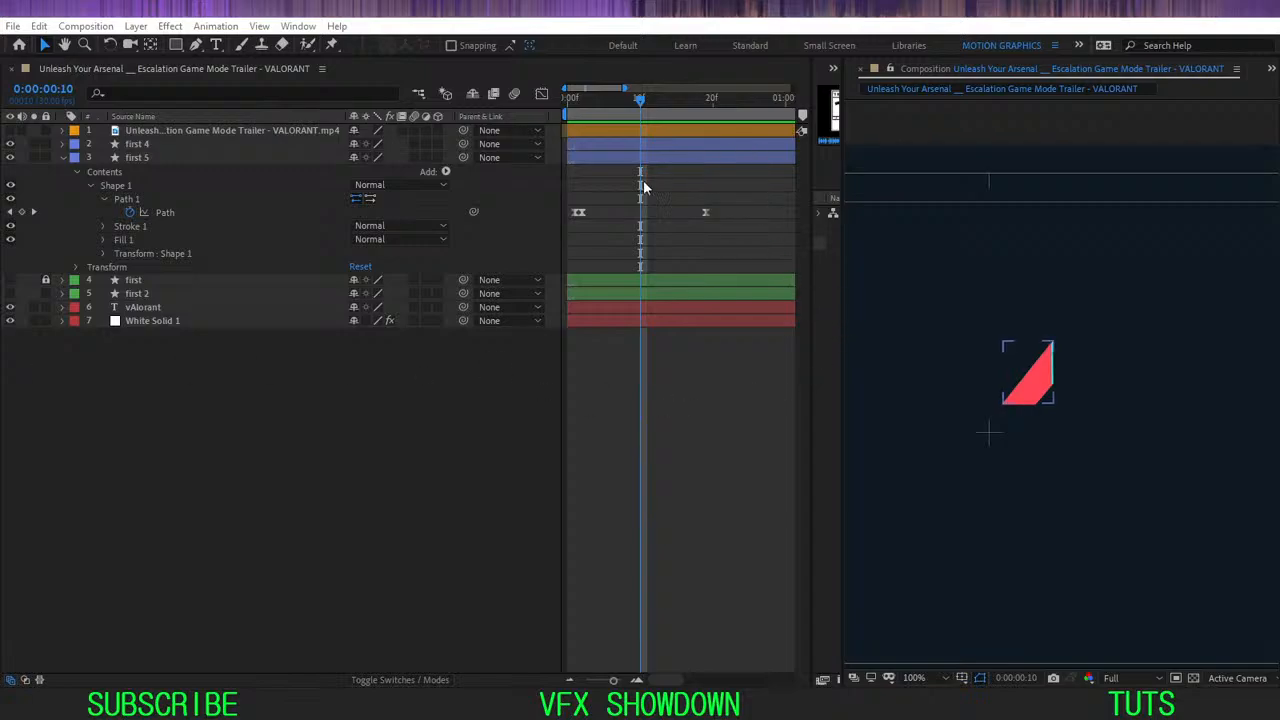
pyautogui.click(9, 131)
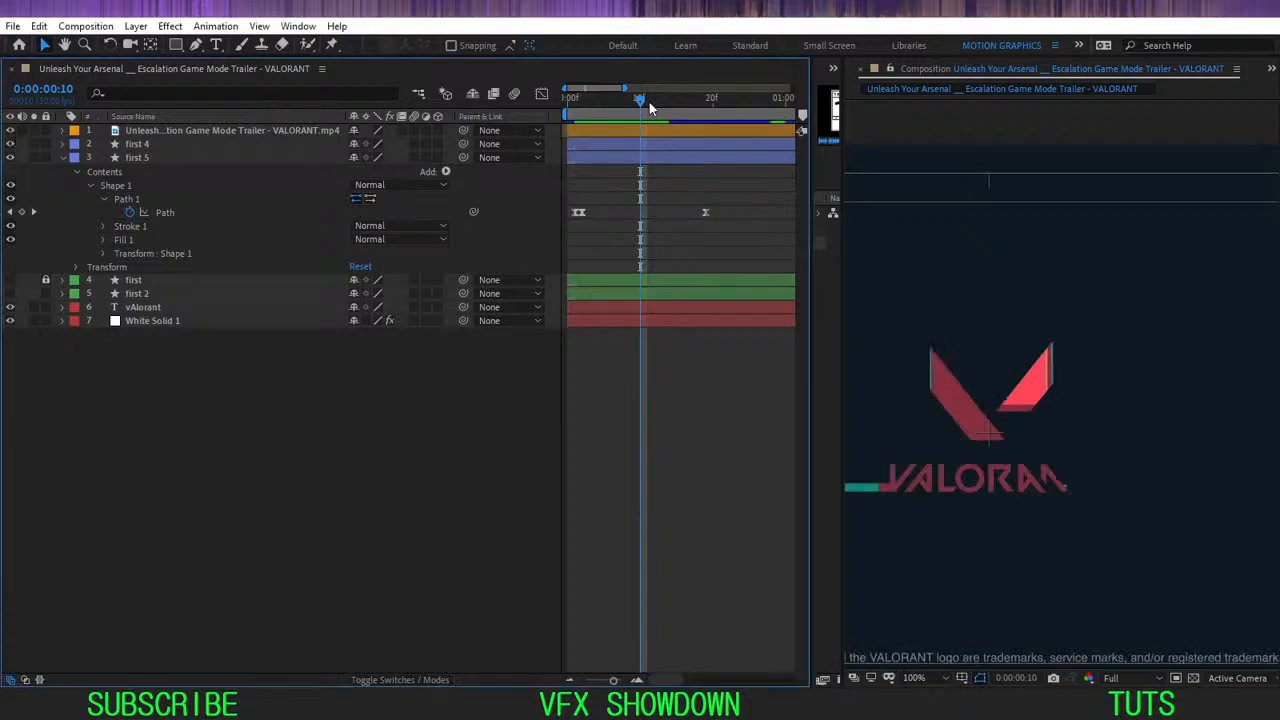
pyautogui.moveTo(641, 105); pyautogui.dragTo(598, 228)
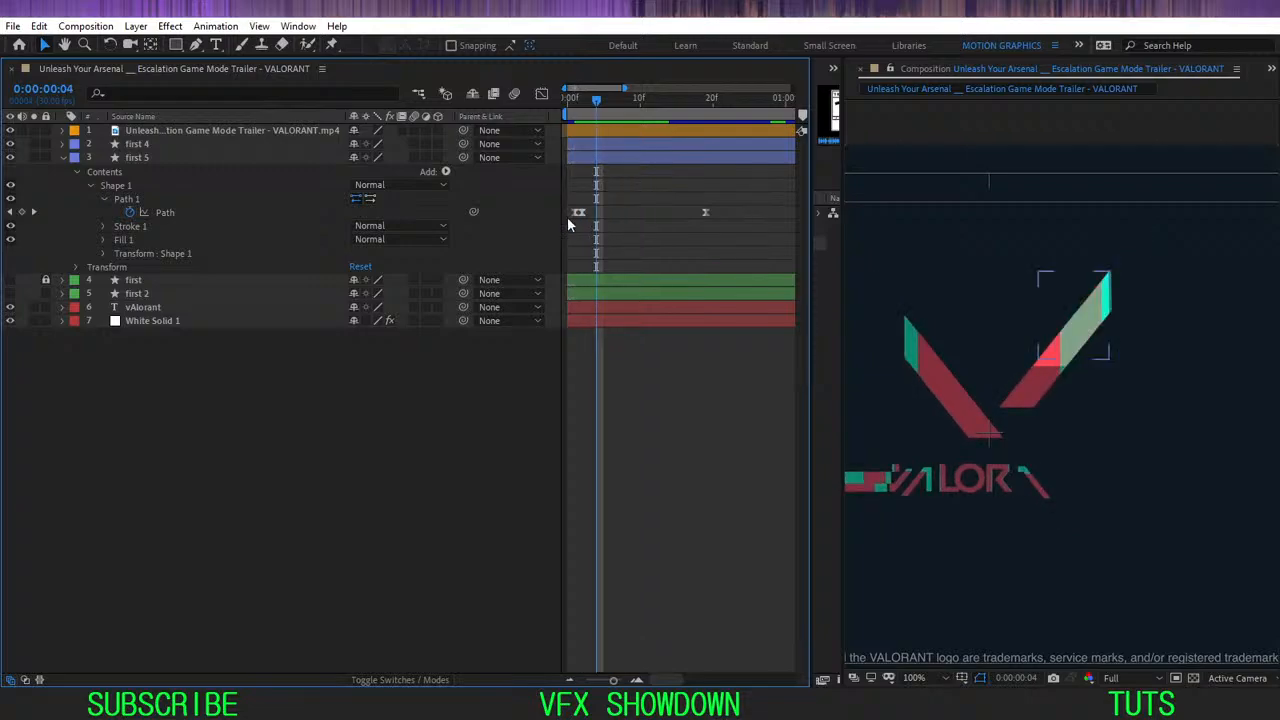
pyautogui.press('pagedown')
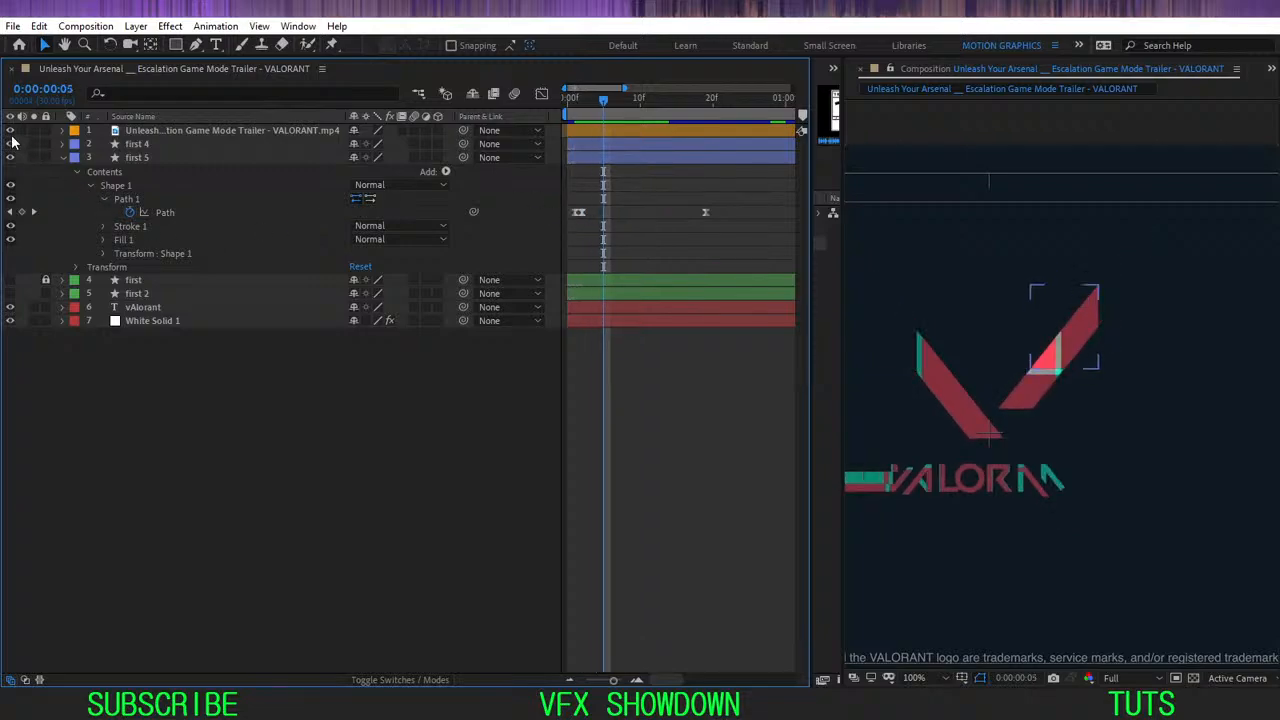
pyautogui.click(10, 131)
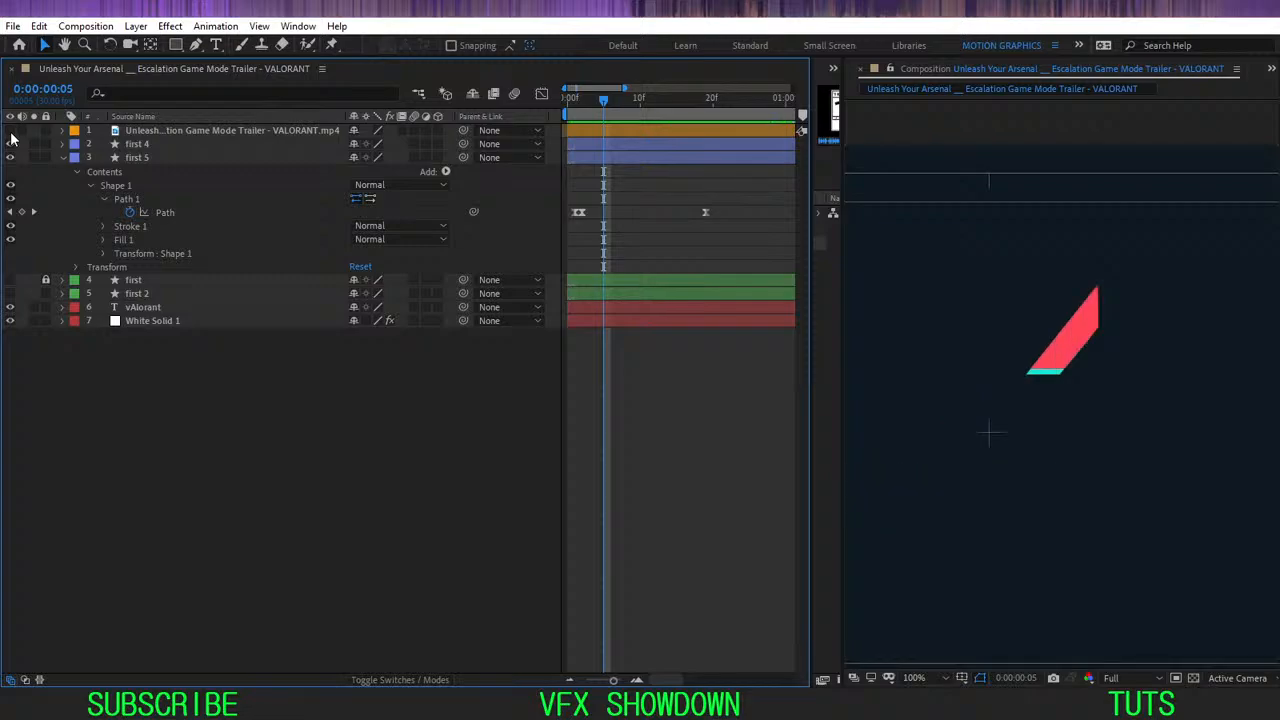
pyautogui.click(10, 131)
pyautogui.click(34, 131)
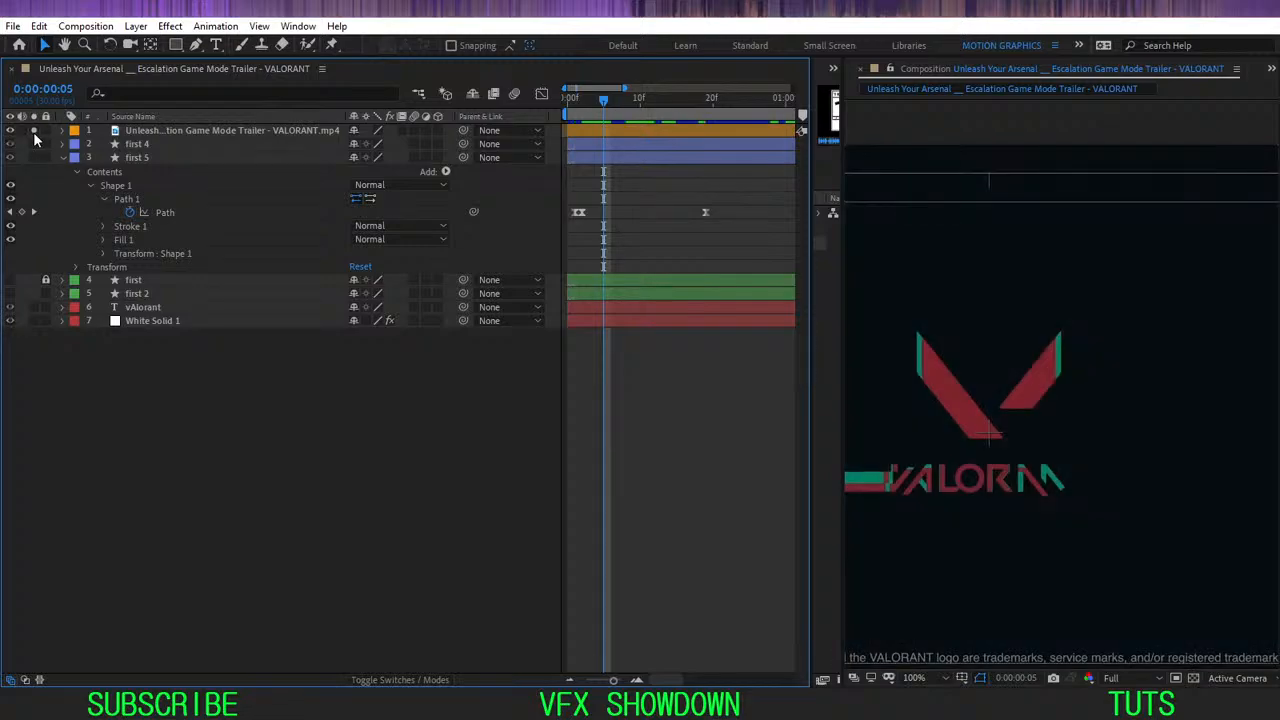
pyautogui.click(34, 131)
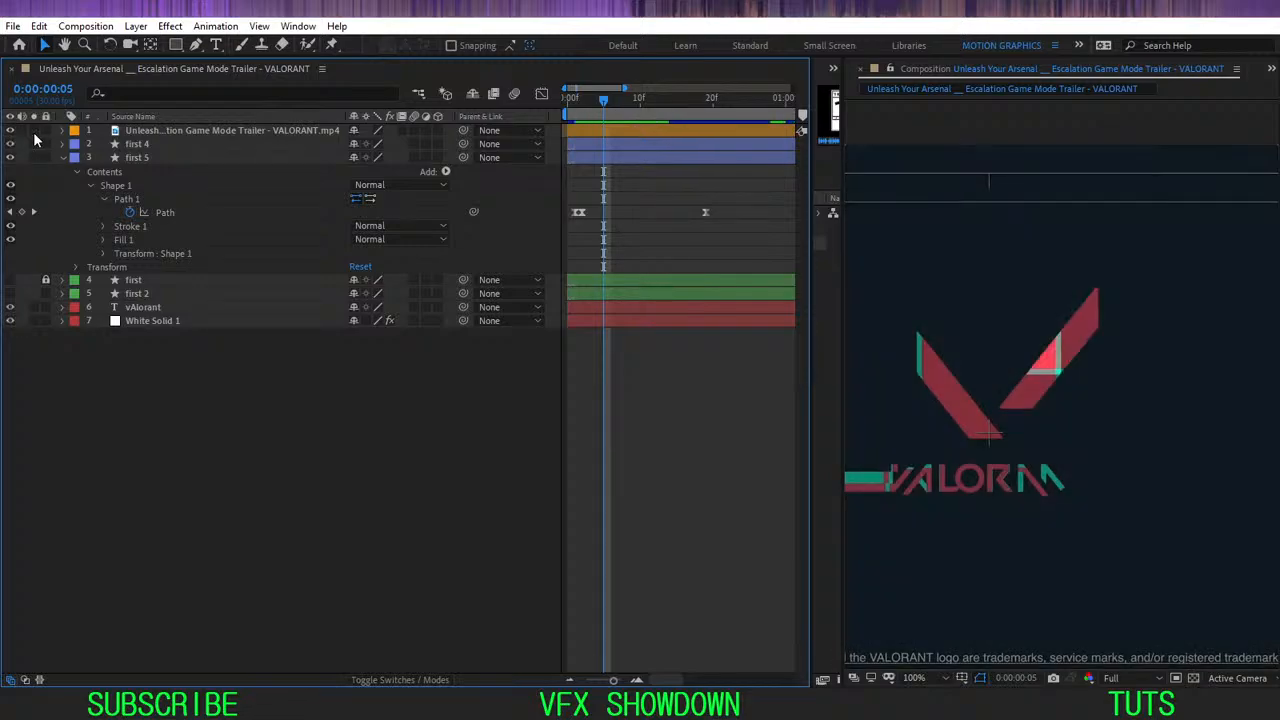
# - Hide the first 5 layer and compare the red first 4 bar with the soloed trailer at frame 5
pyautogui.click(34, 132)
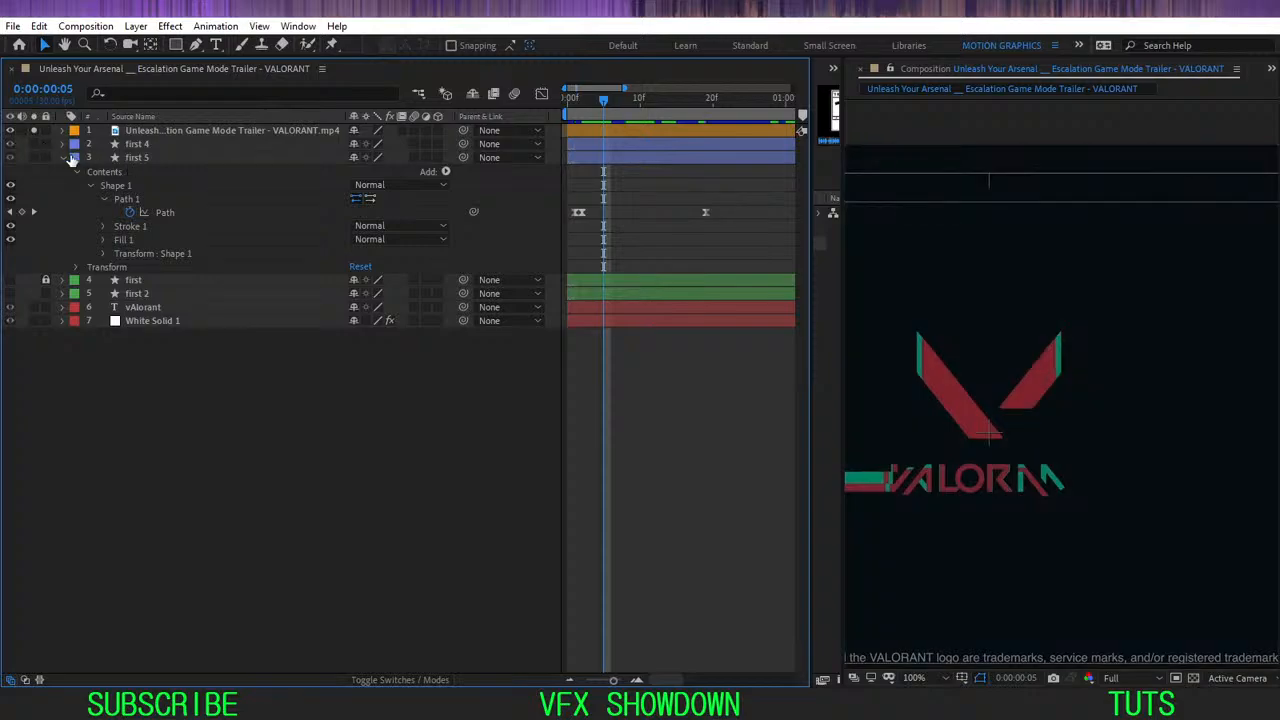
pyautogui.click(34, 131)
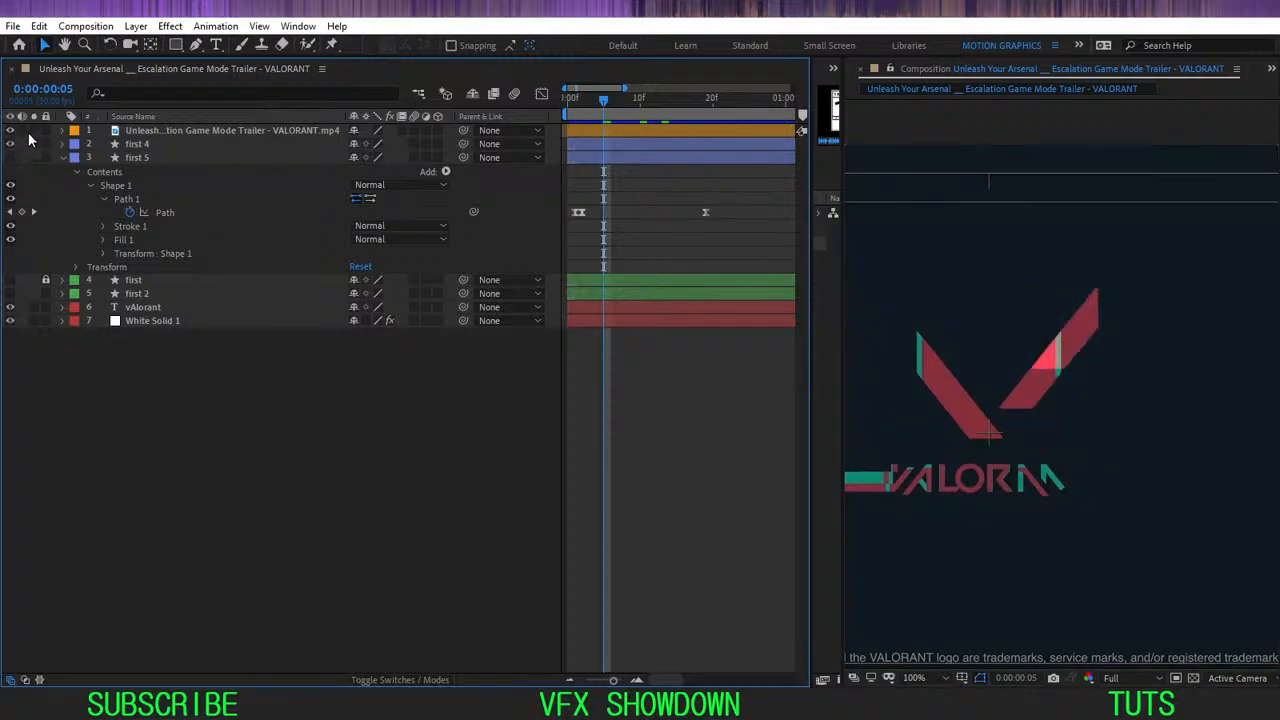
pyautogui.click(34, 131)
pyautogui.click(34, 131)
pyautogui.click(34, 131)
pyautogui.click(34, 131)
# - Collapse the first 5 layer and reveal the first 4 layer's Path keyframes at frame 2
pyautogui.click(140, 155)
pyautogui.click(139, 147)
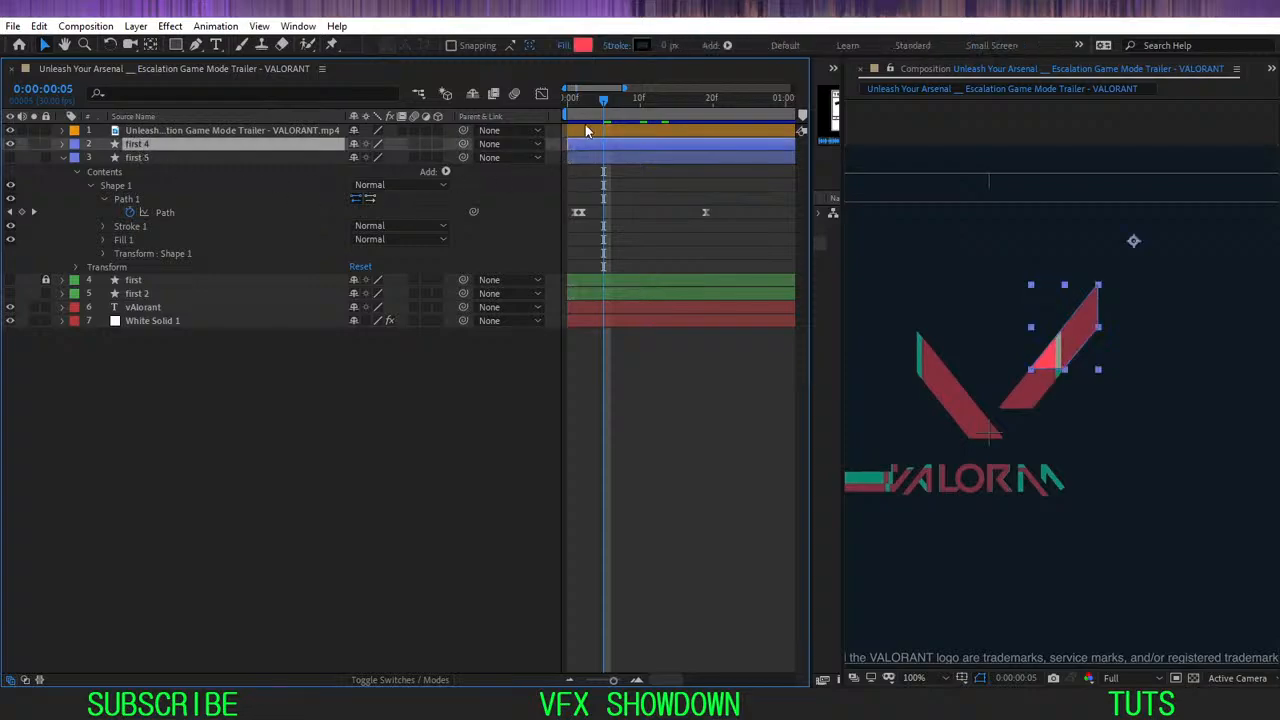
pyautogui.click(590, 110)
pyautogui.moveTo(590, 109); pyautogui.dragTo(581, 179)
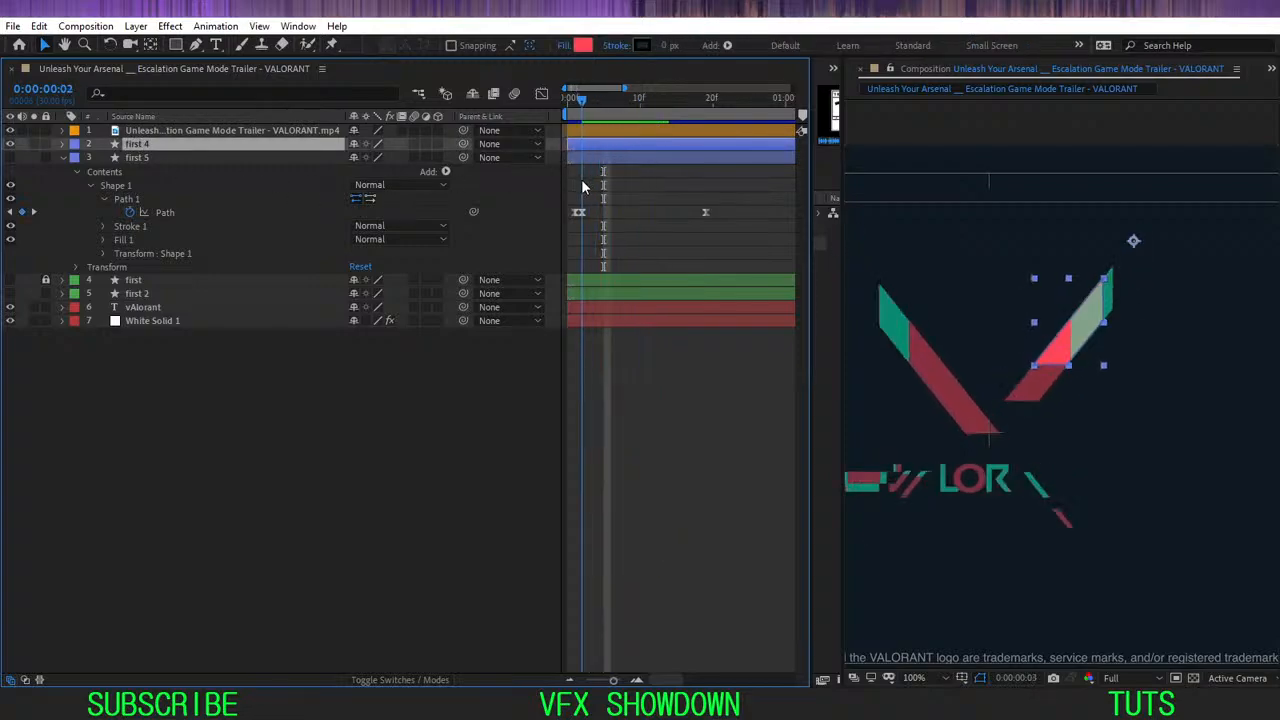
pyautogui.click(64, 158)
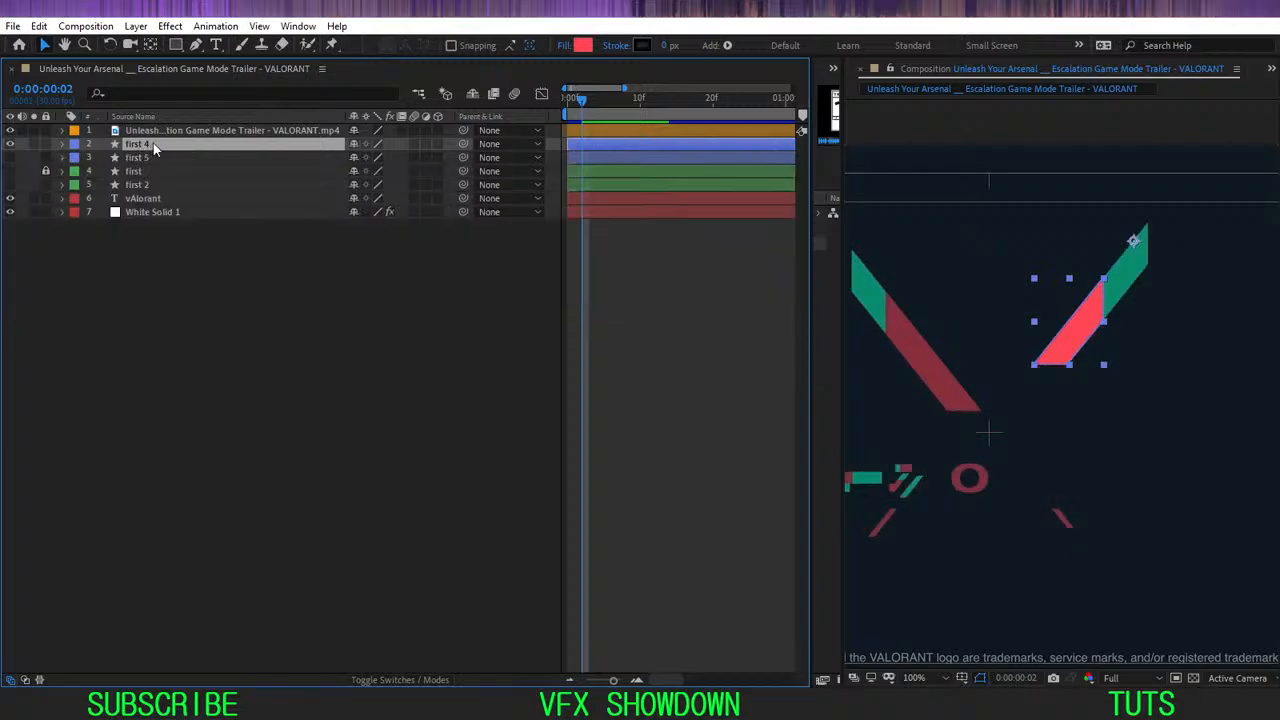
pyautogui.press('u')
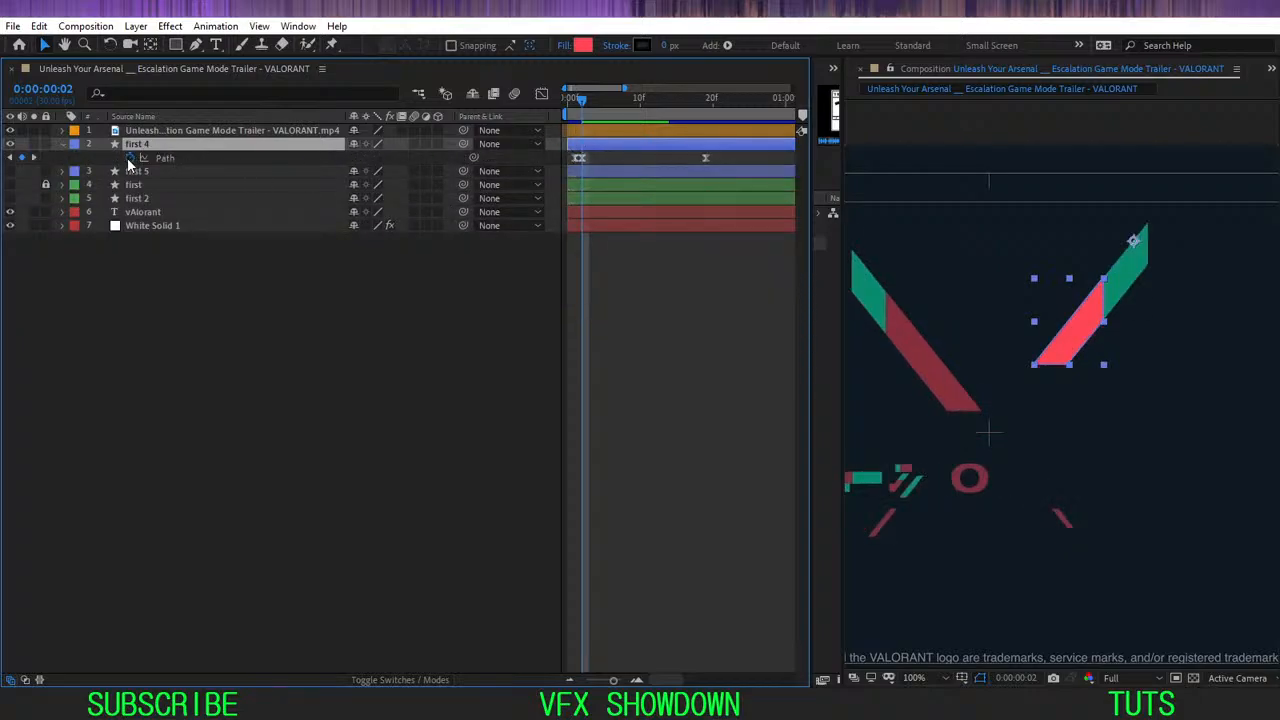
# - Select all of the first 4 layer's Path keyframes and display their speed curve in the Graph Editor
pyautogui.moveTo(733, 161); pyautogui.dragTo(590, 185)
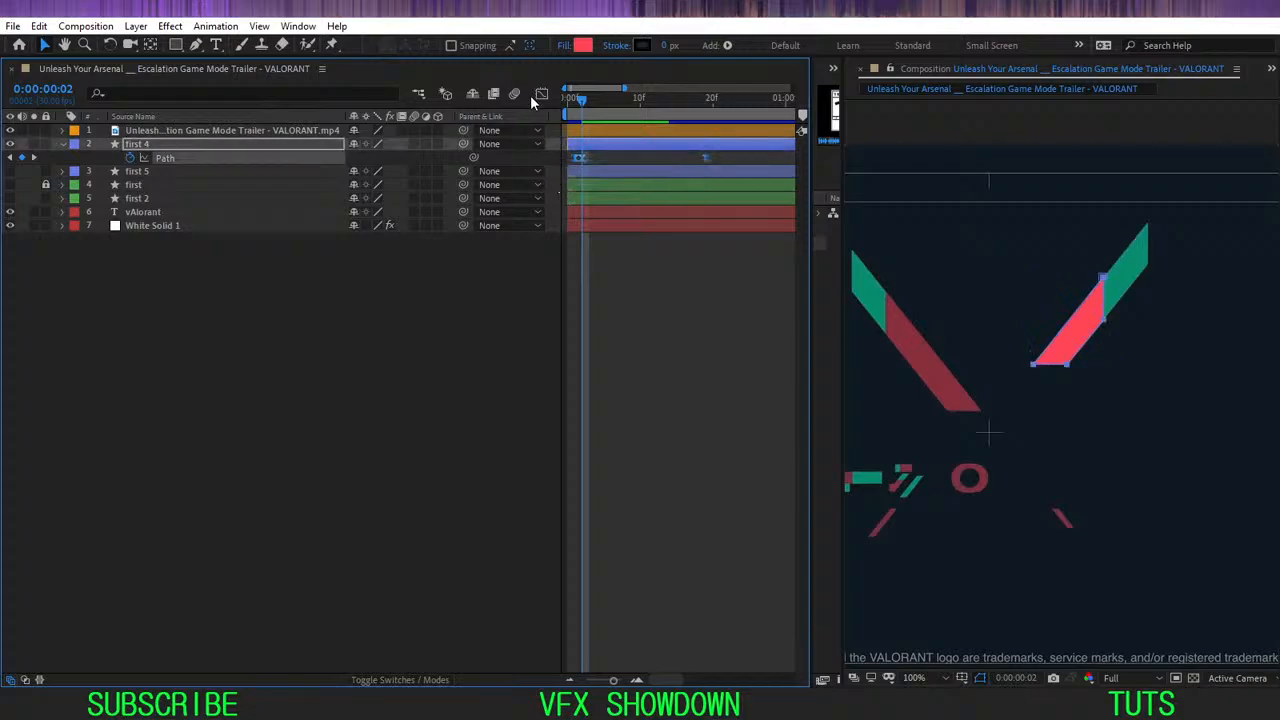
pyautogui.click(540, 94)
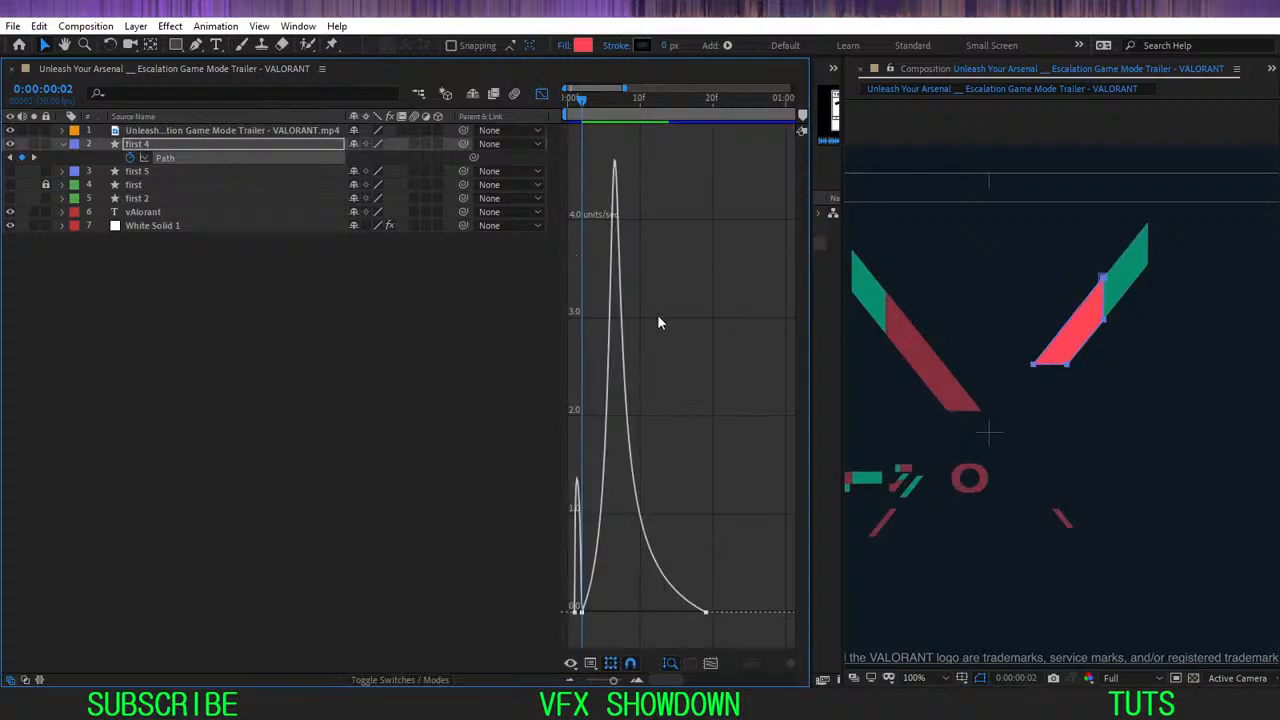
pyautogui.press('=')
pyautogui.moveTo(668, 491); pyautogui.dragTo(684, 488)
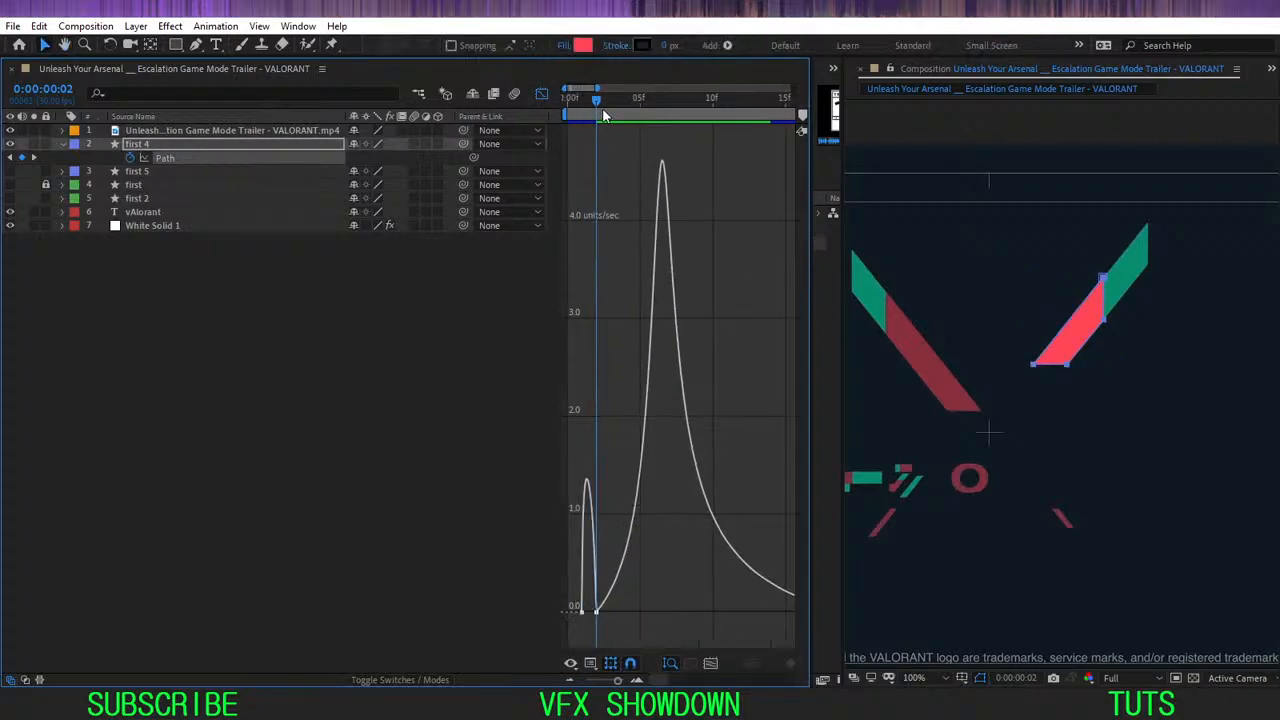